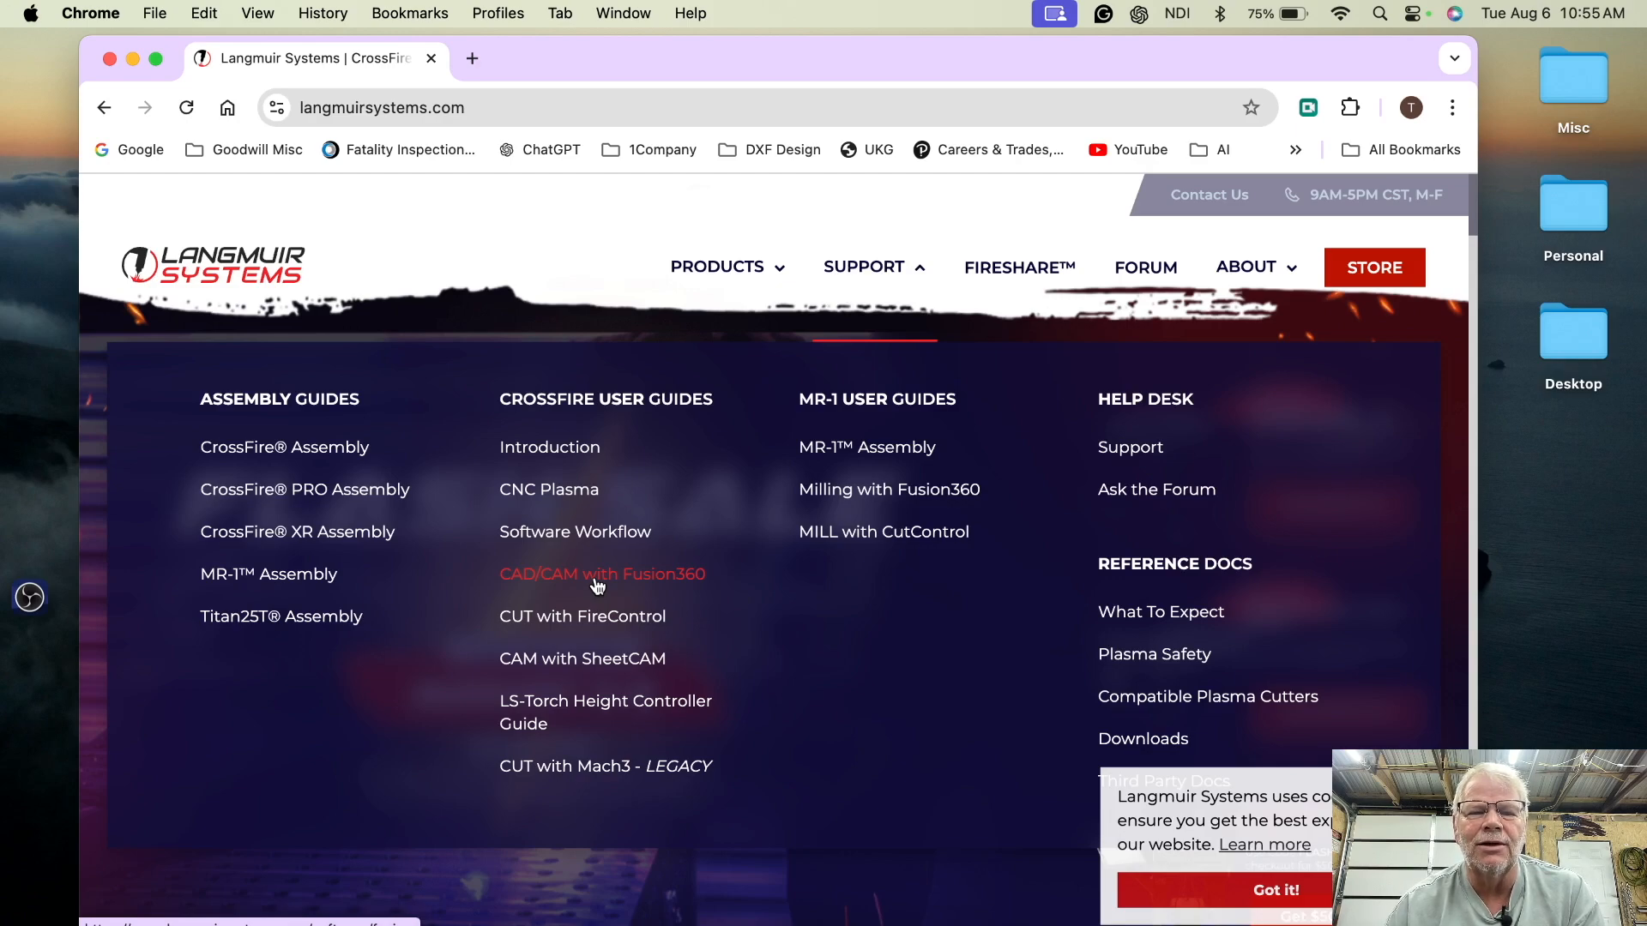
# - Open the CAD/CAM with Fusion360 guide from the Crossfire user guides
pyautogui.click(598, 576)
pyautogui.scroll(-7, 824, 601)
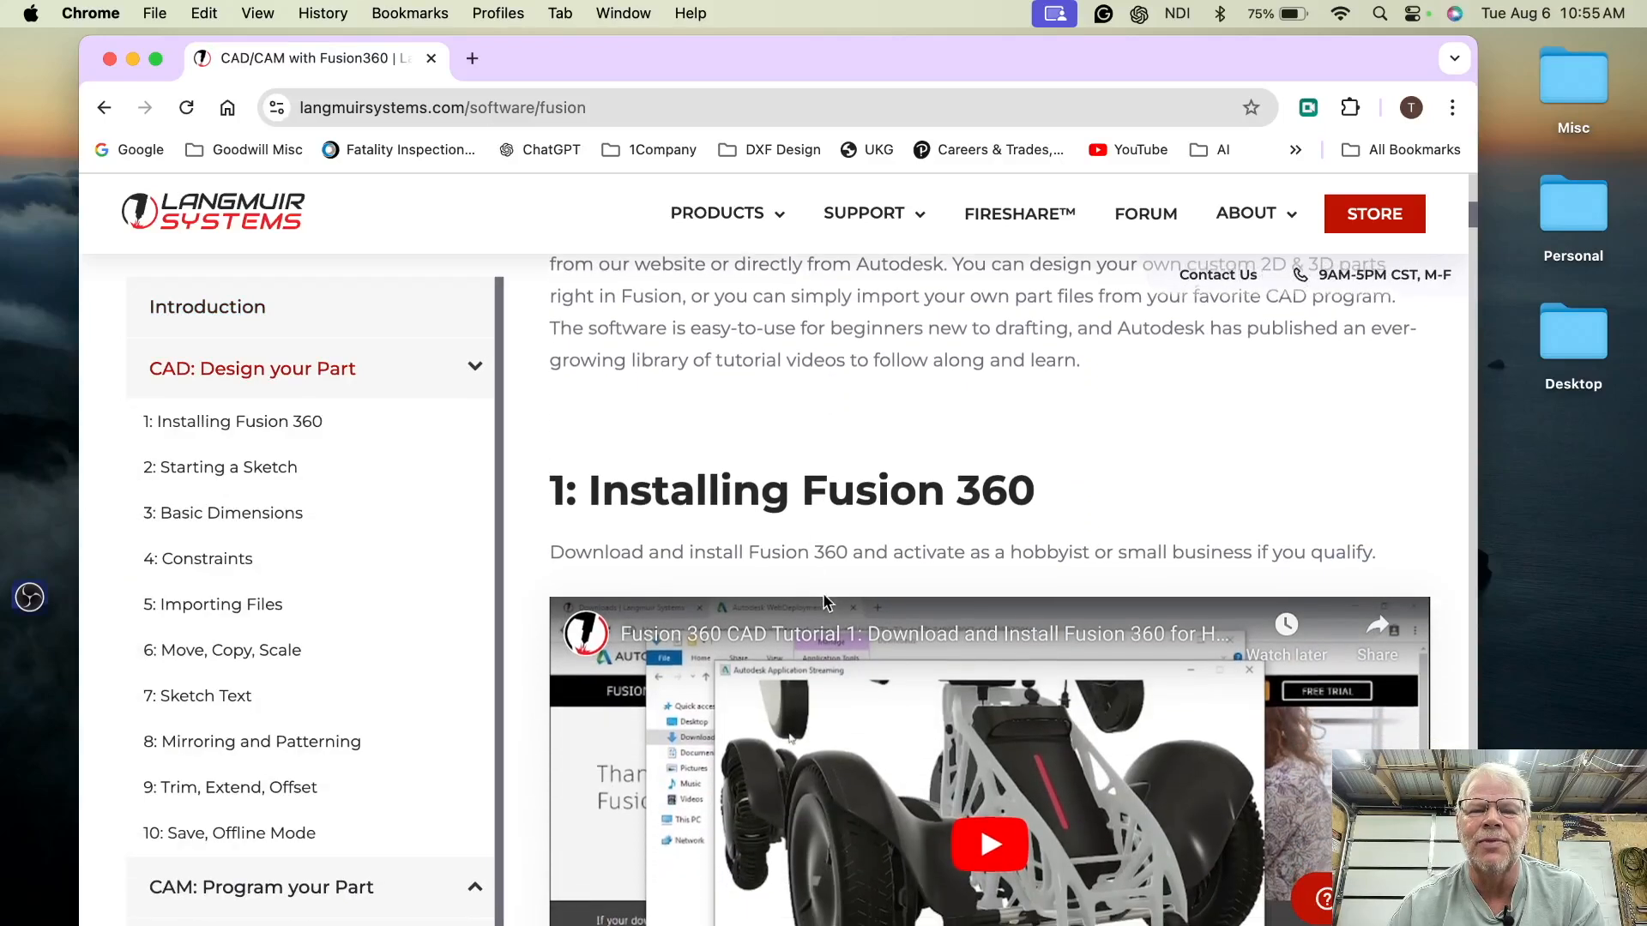
# - Scroll through the CAD tutorial video sections of the Fusion360 guide
pyautogui.scroll(-3, 823, 601)
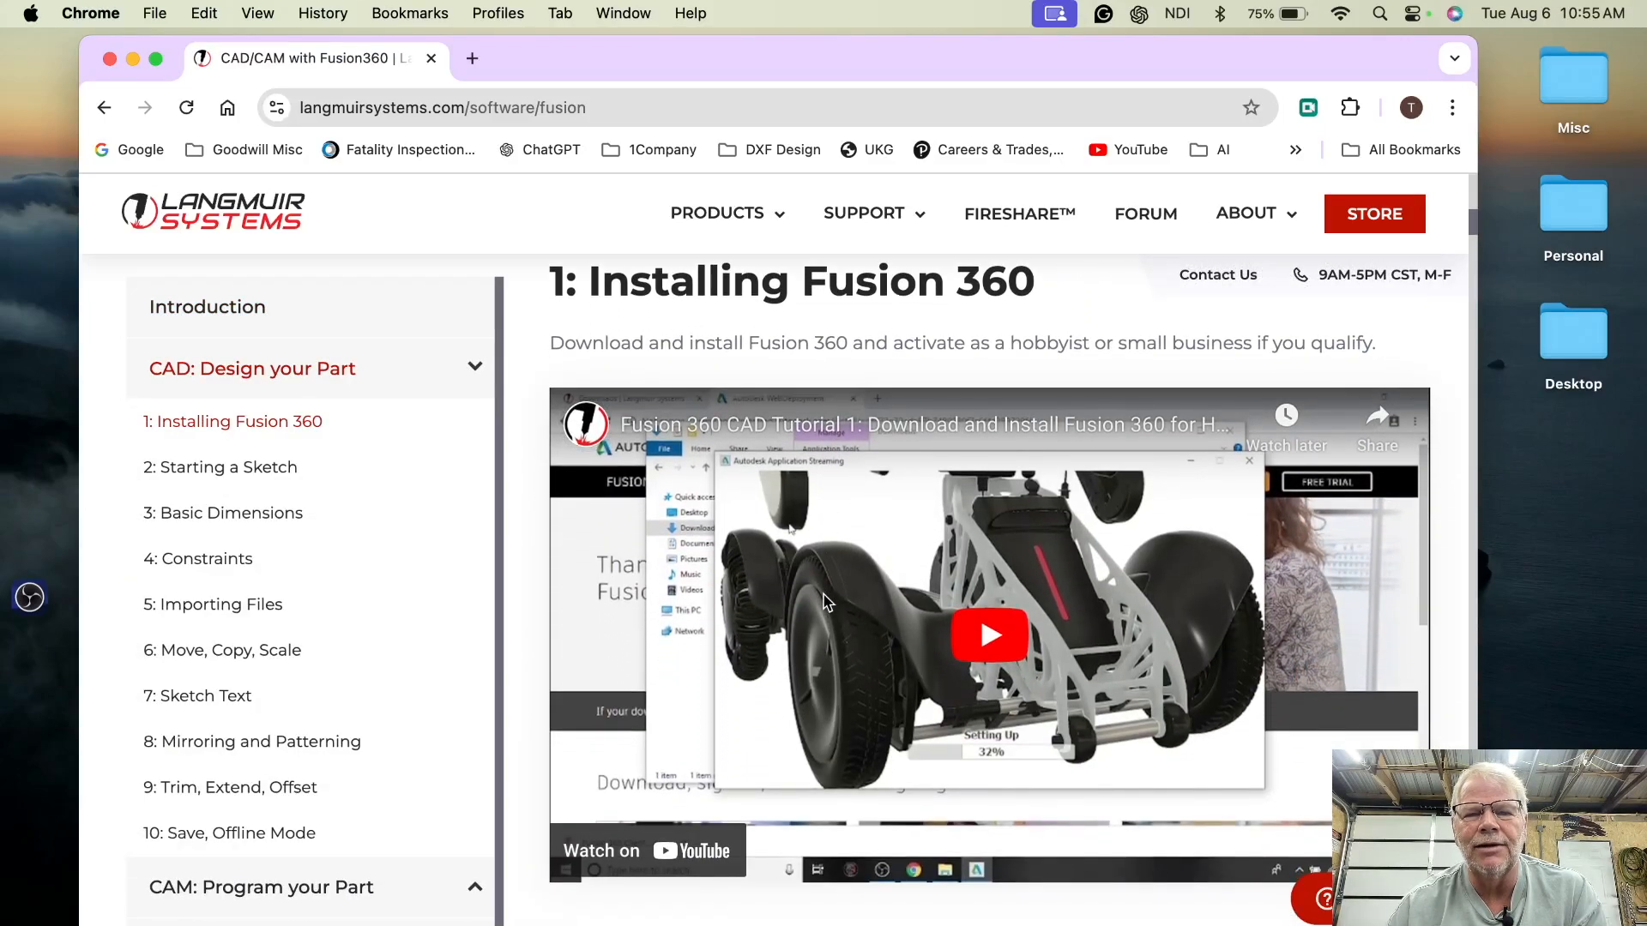
pyautogui.scroll(-1, 823, 603)
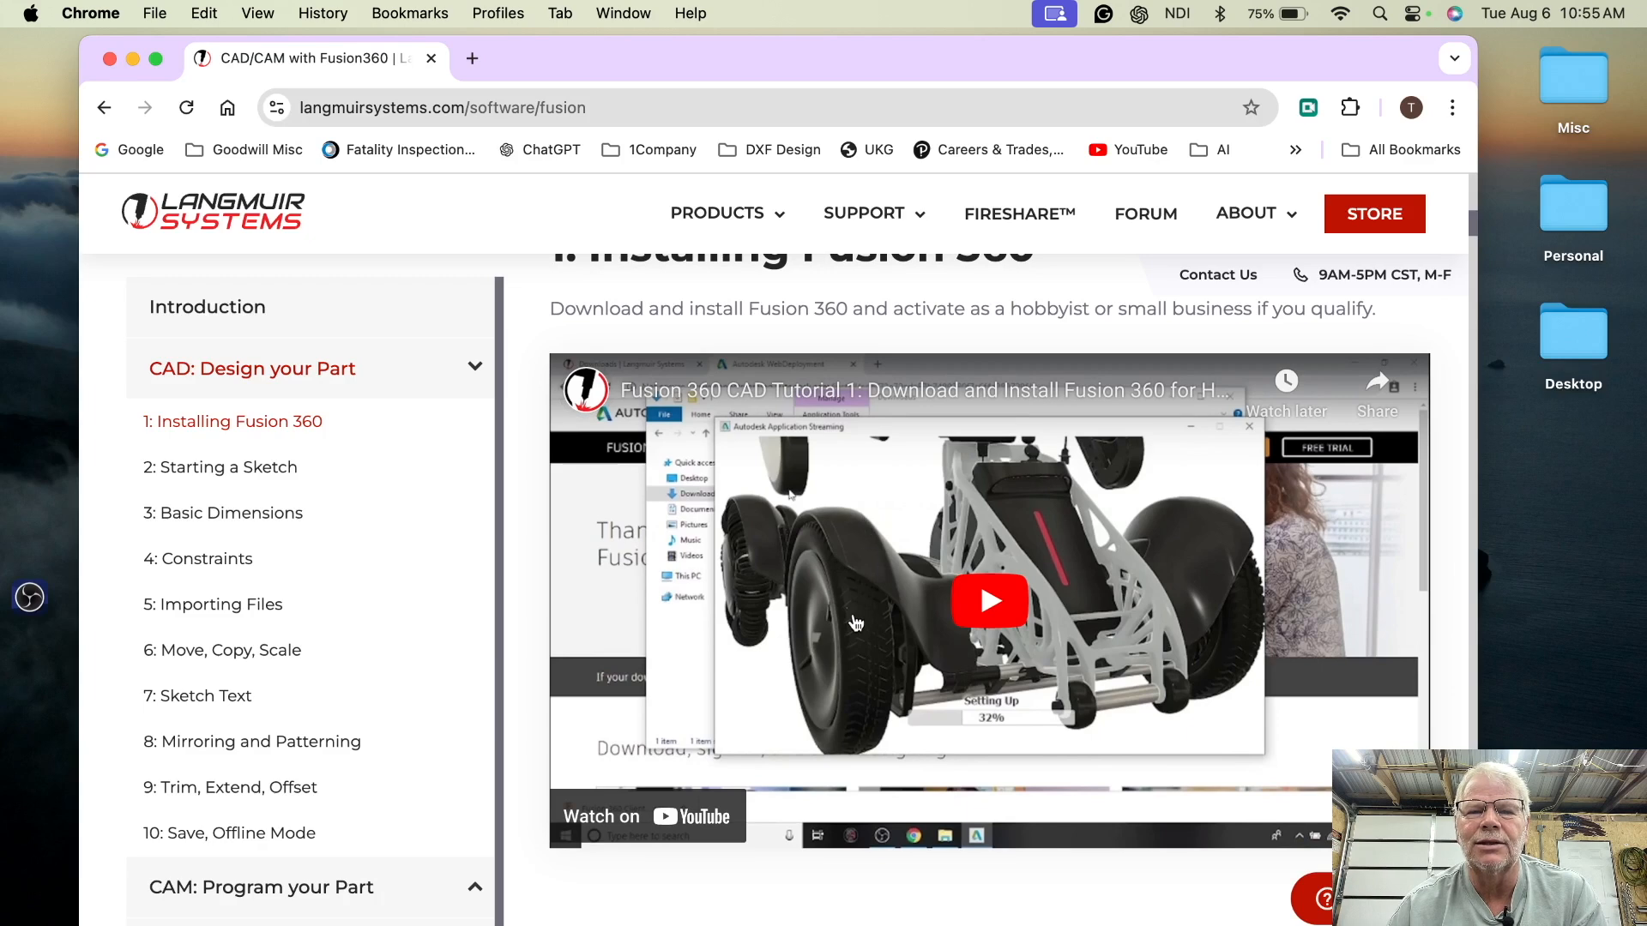
pyautogui.scroll(-2, 855, 624)
pyautogui.scroll(-5, 855, 623)
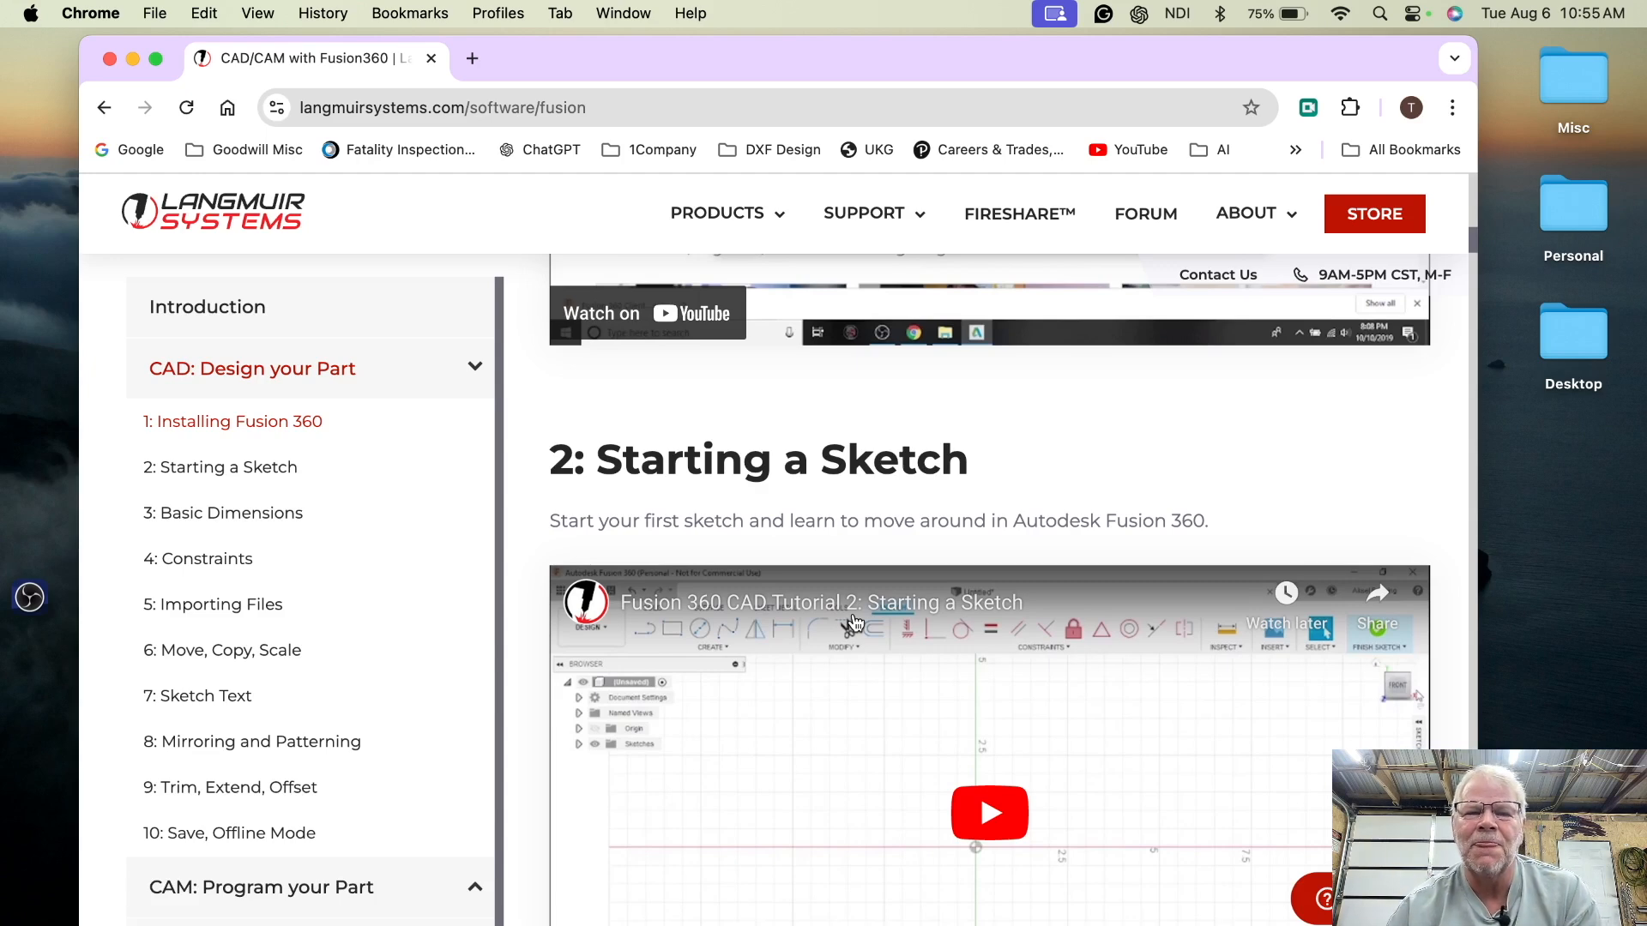
pyautogui.scroll(-5, 772, 555)
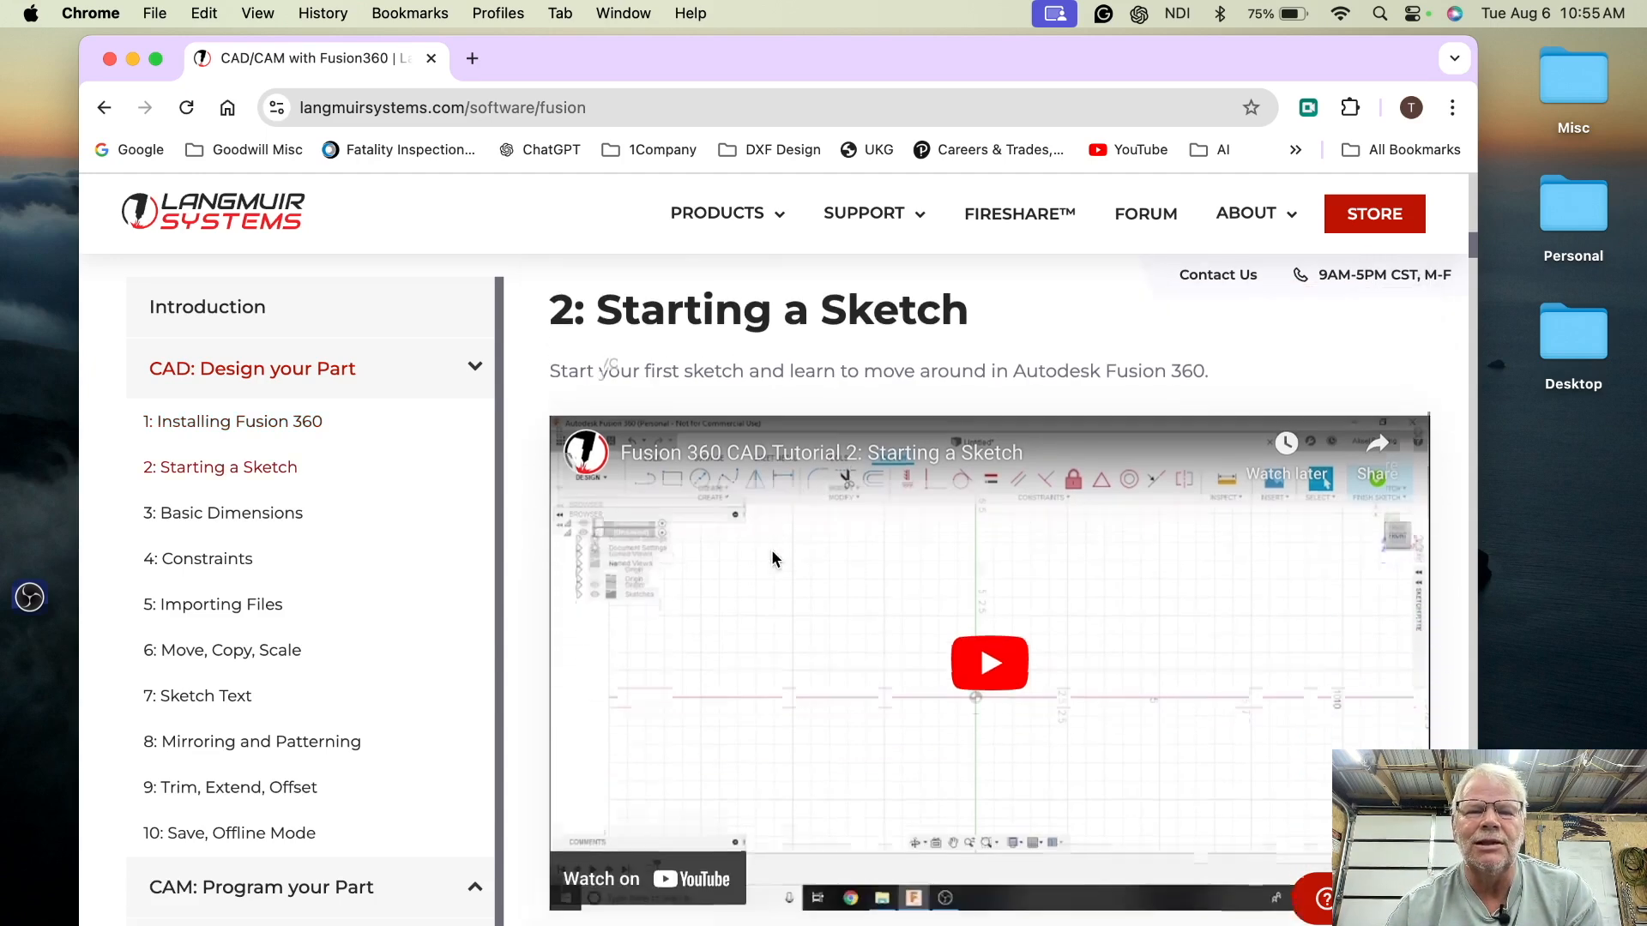
pyautogui.scroll(-10, 772, 556)
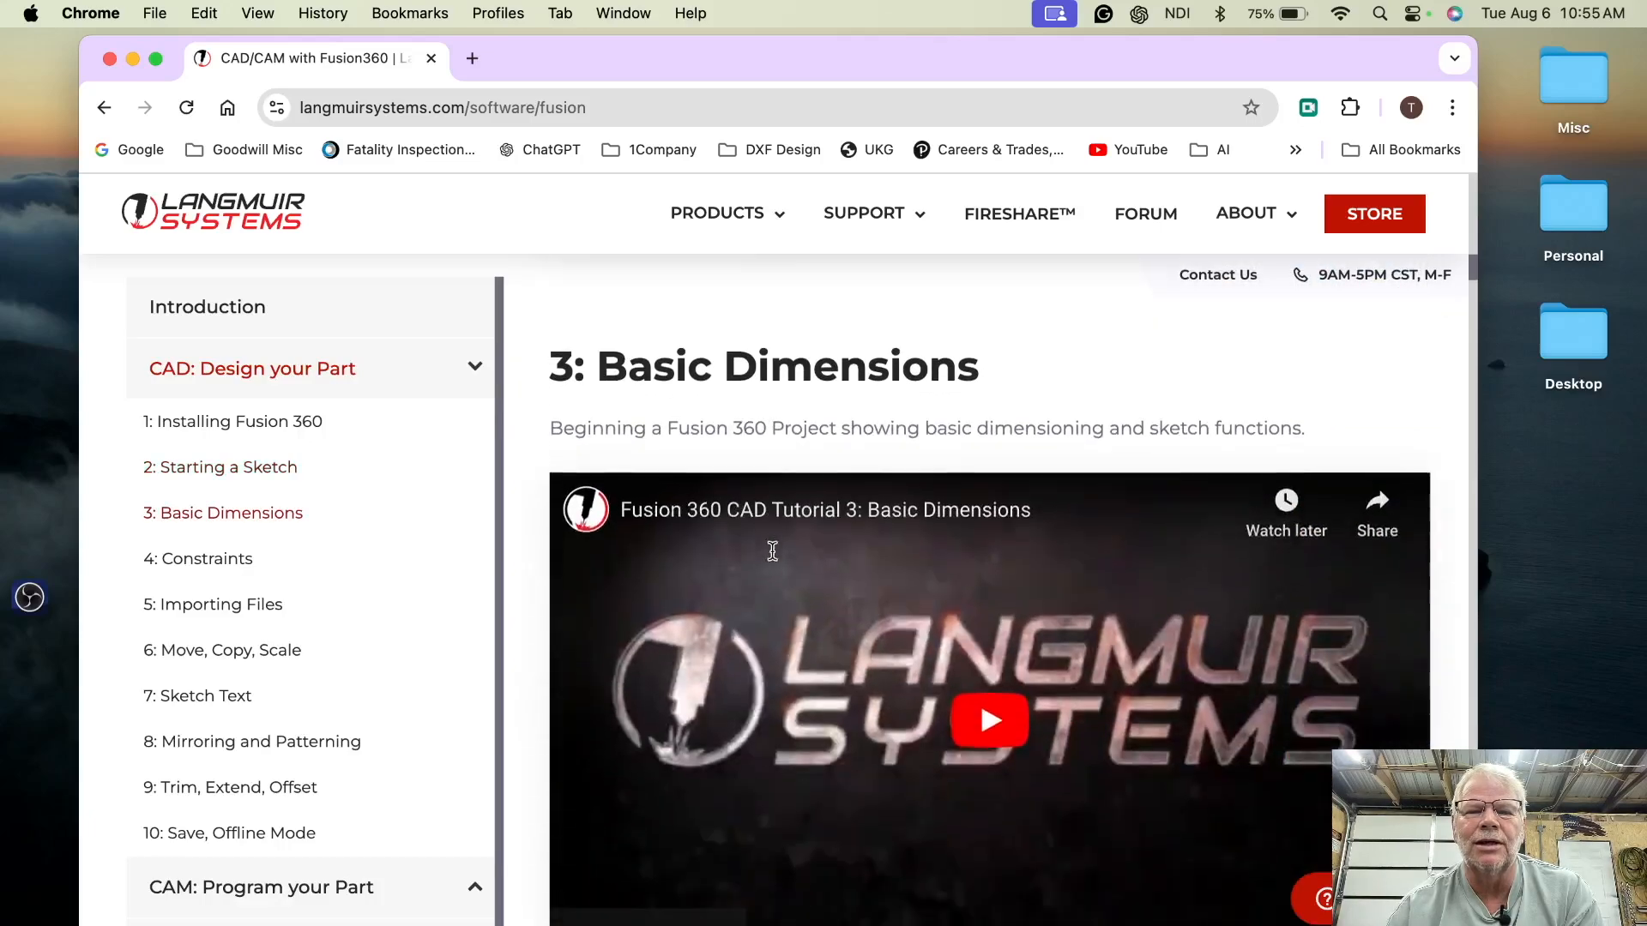
pyautogui.scroll(-20, 772, 550)
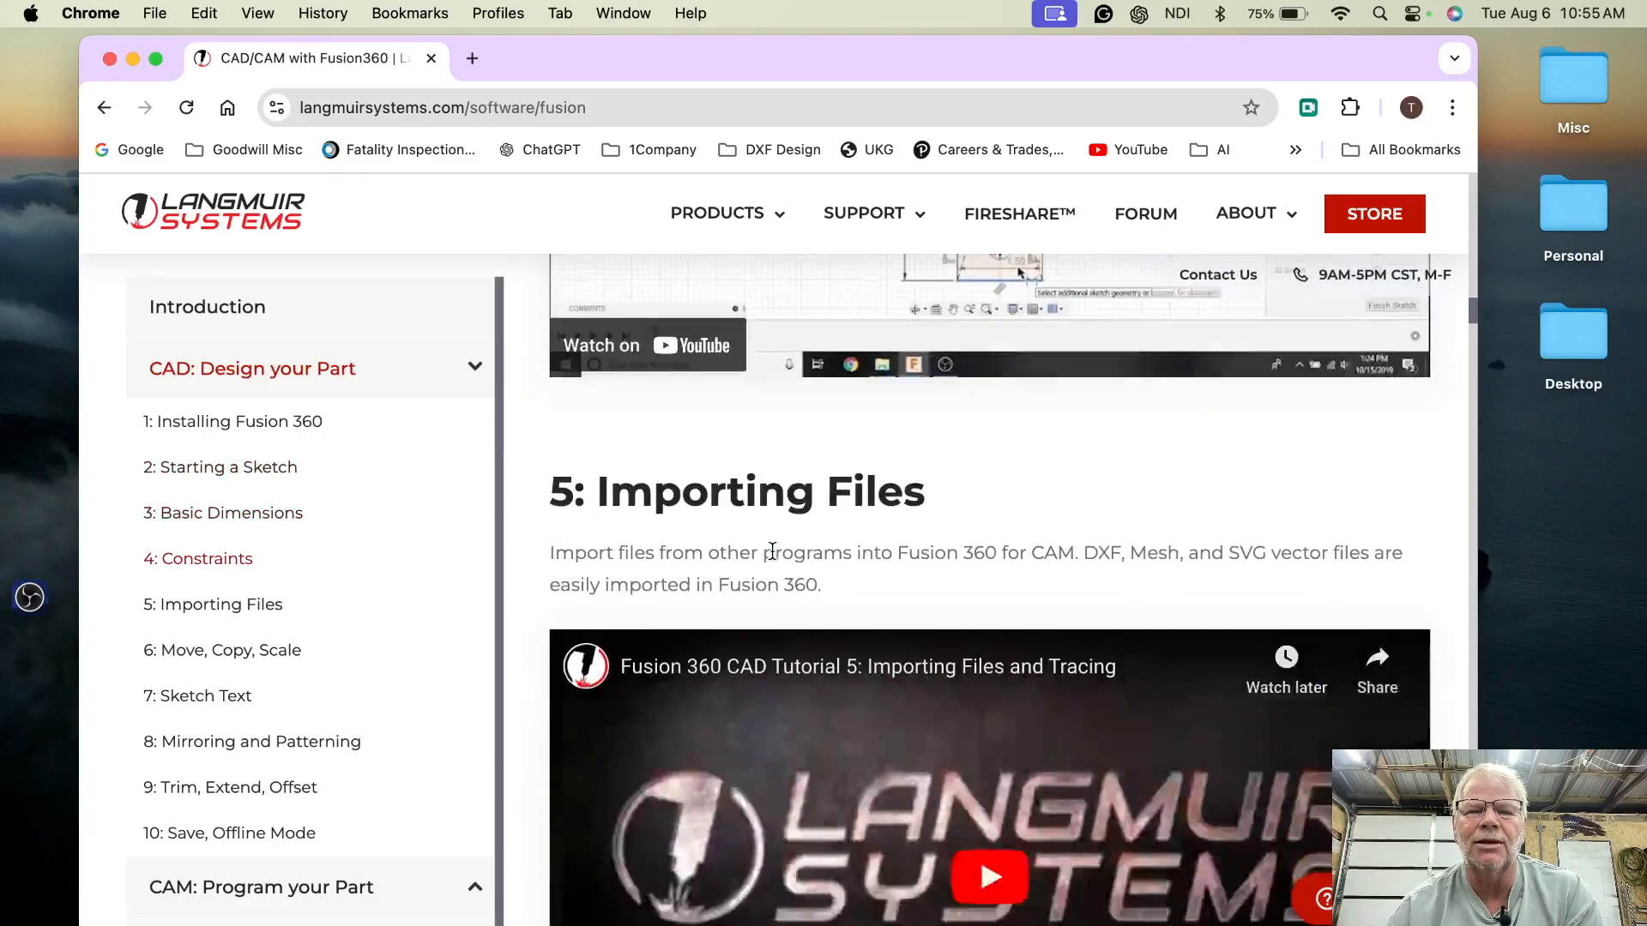
pyautogui.scroll(-15, 772, 551)
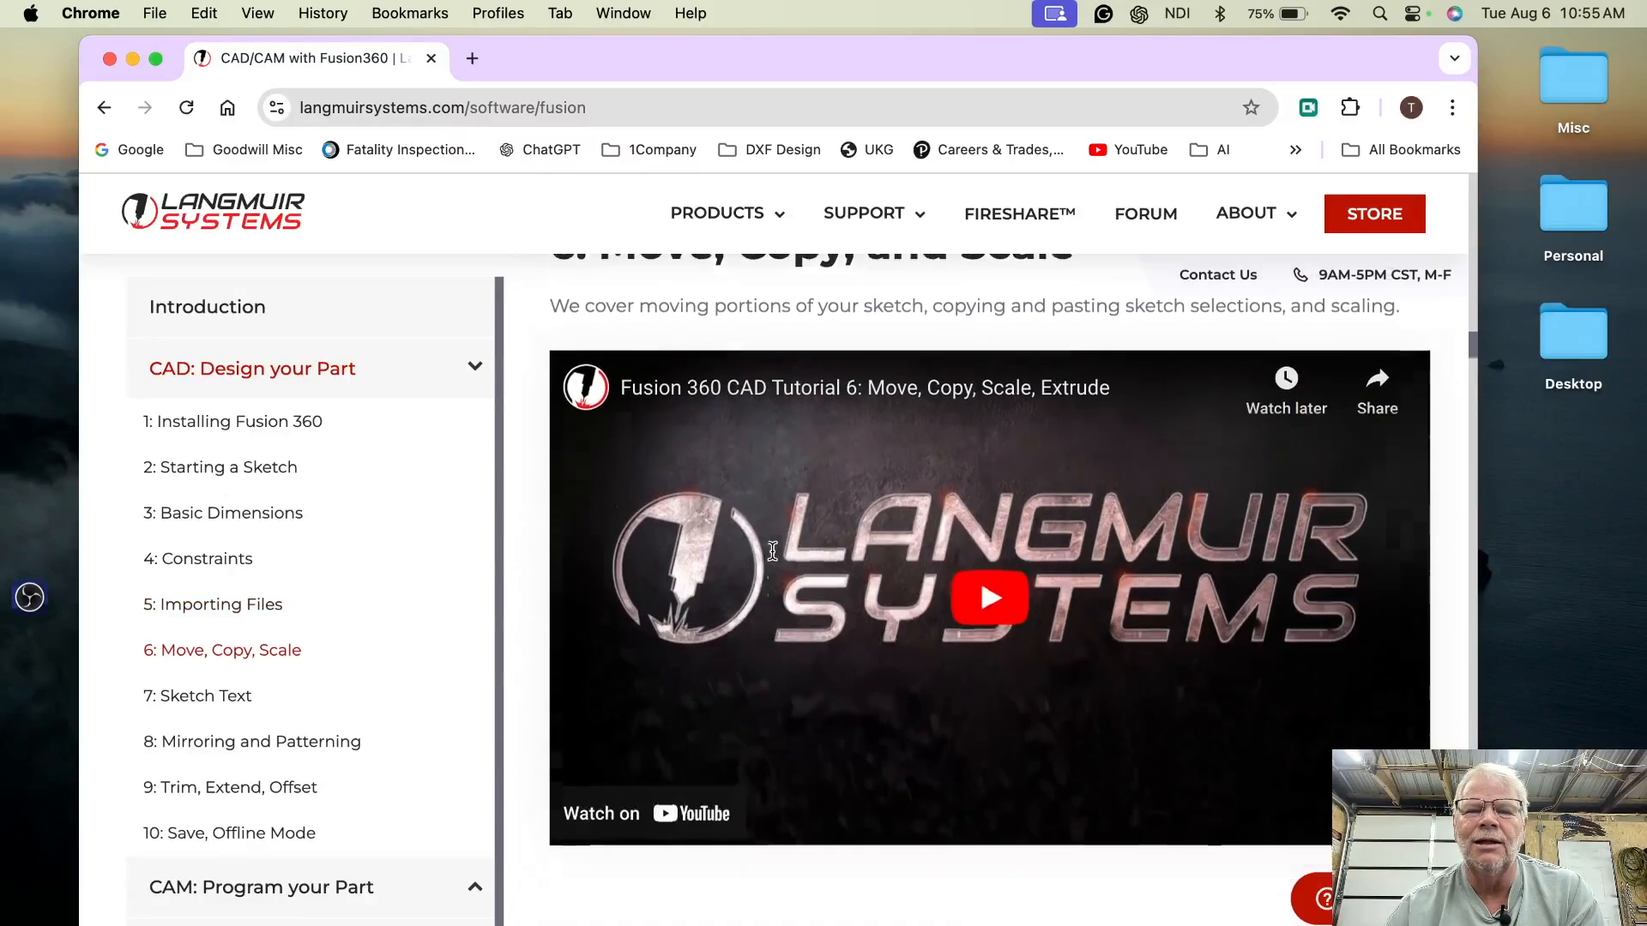
pyautogui.scroll(-10, 772, 550)
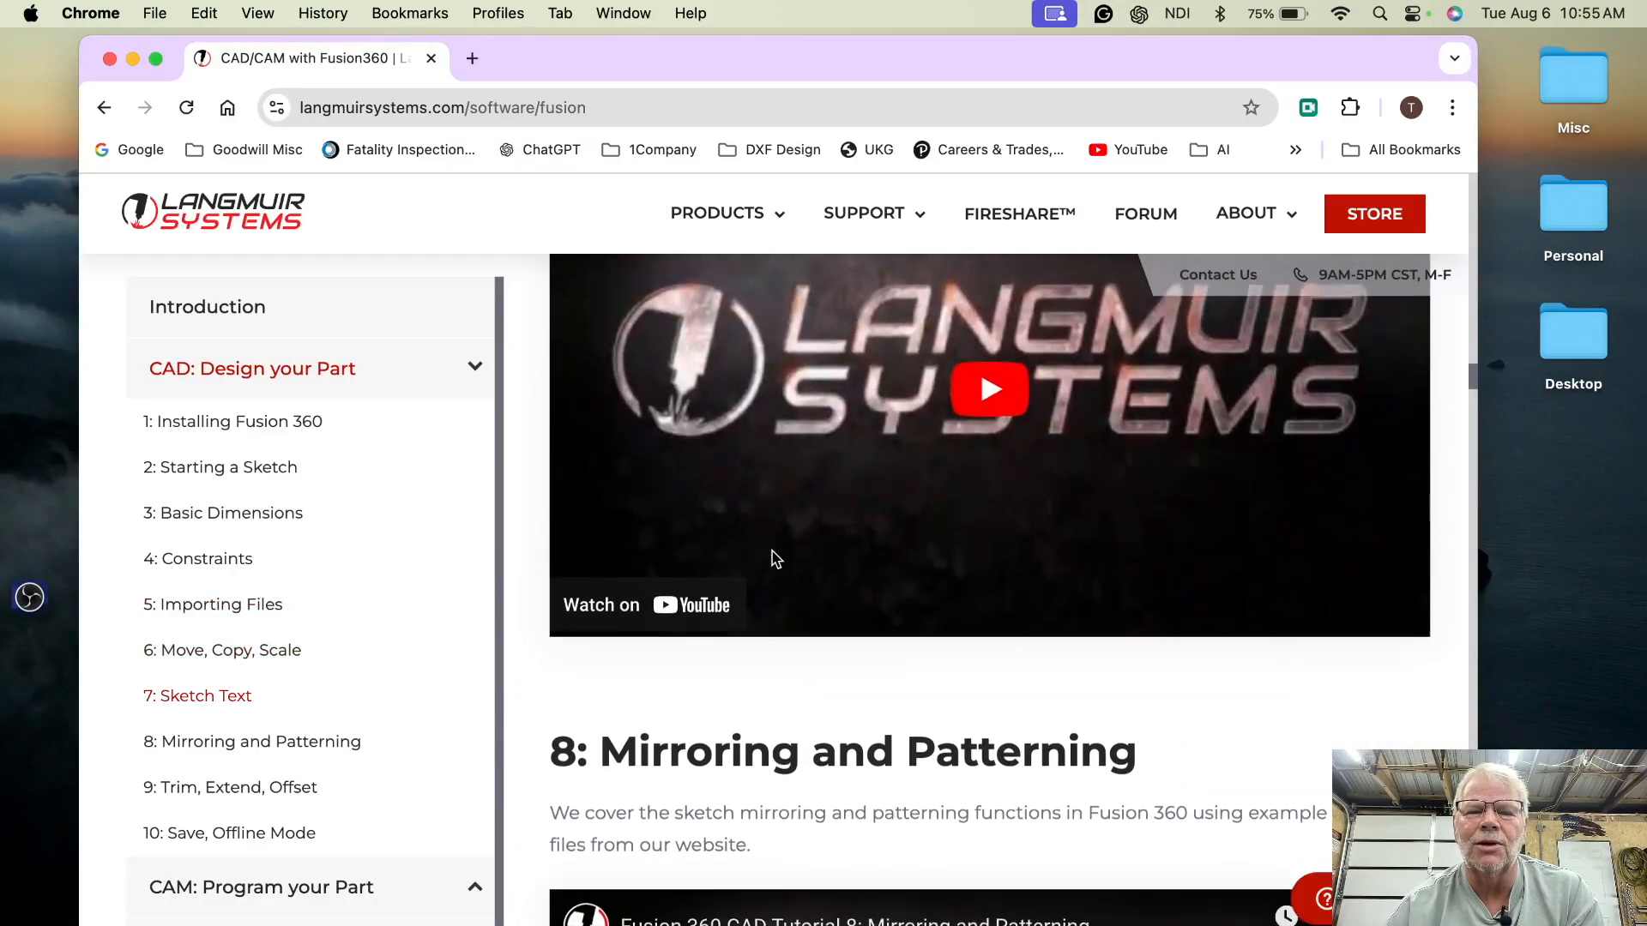
pyautogui.scroll(-5, 772, 553)
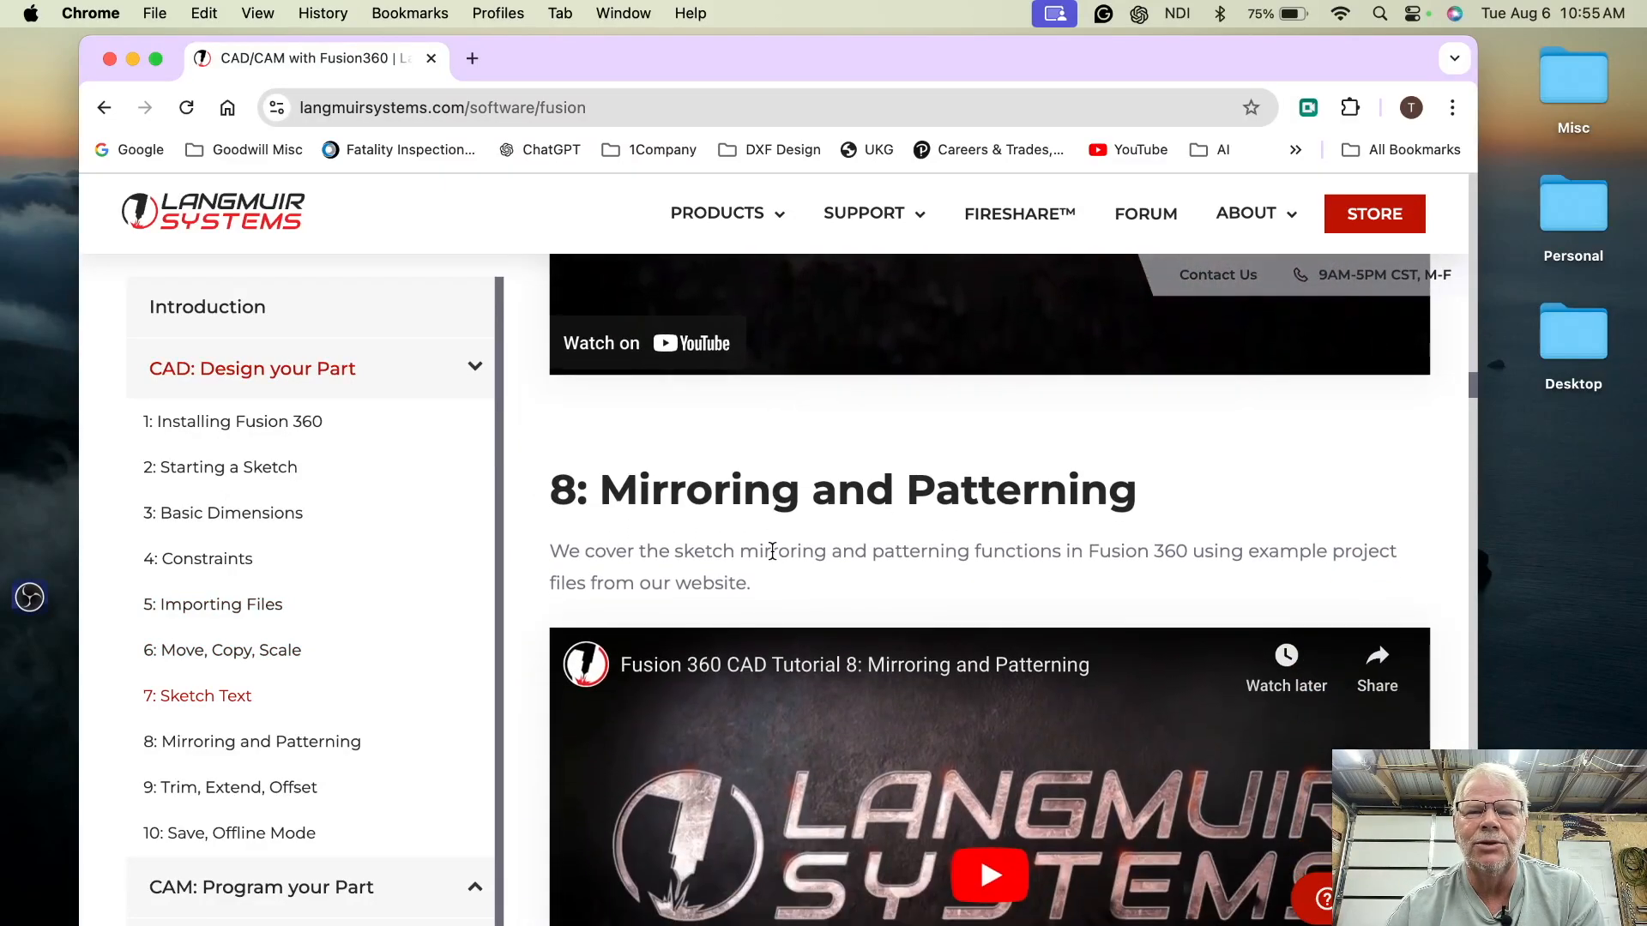
pyautogui.scroll(-7, 772, 552)
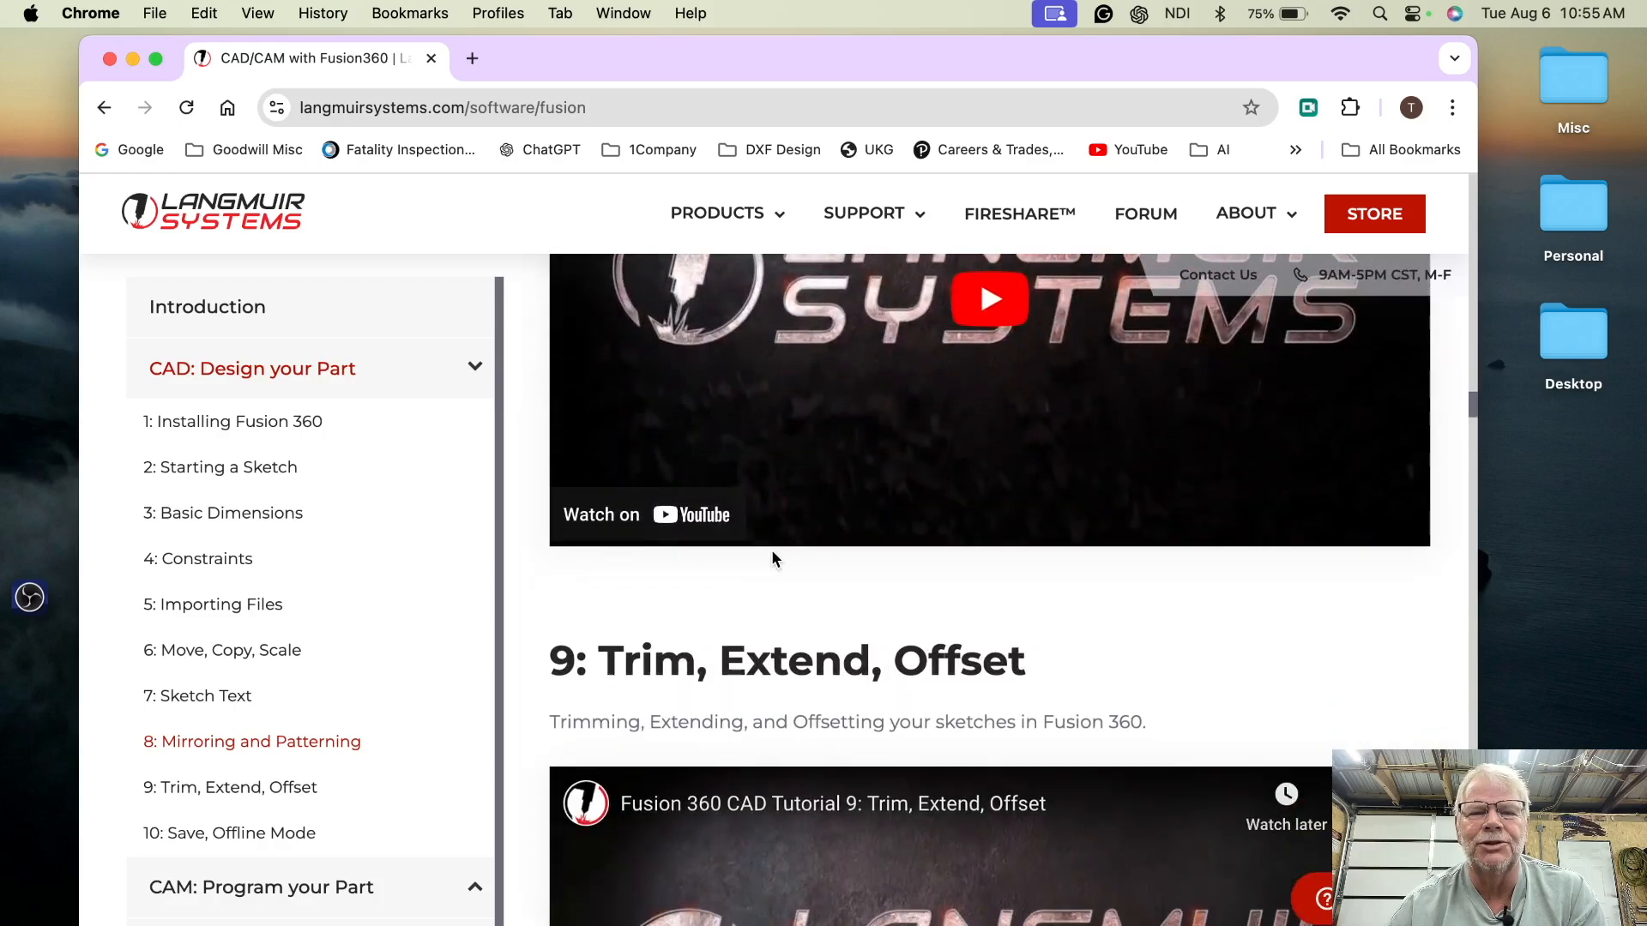
pyautogui.scroll(-5, 772, 553)
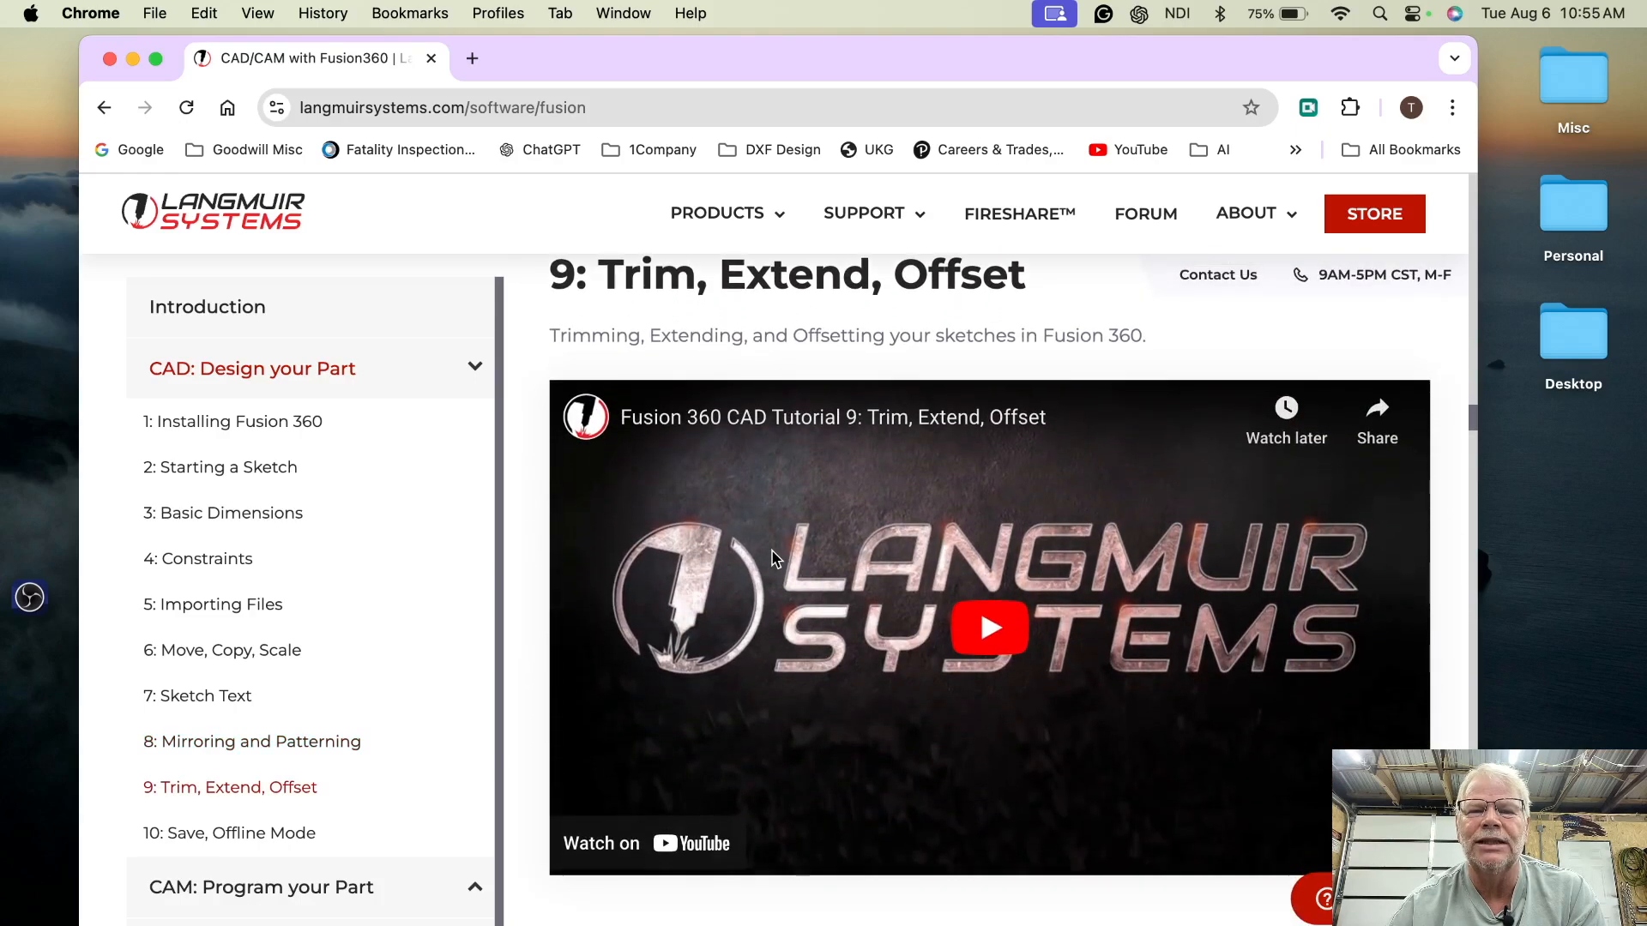
pyautogui.scroll(-4, 774, 558)
pyautogui.scroll(-17, 775, 558)
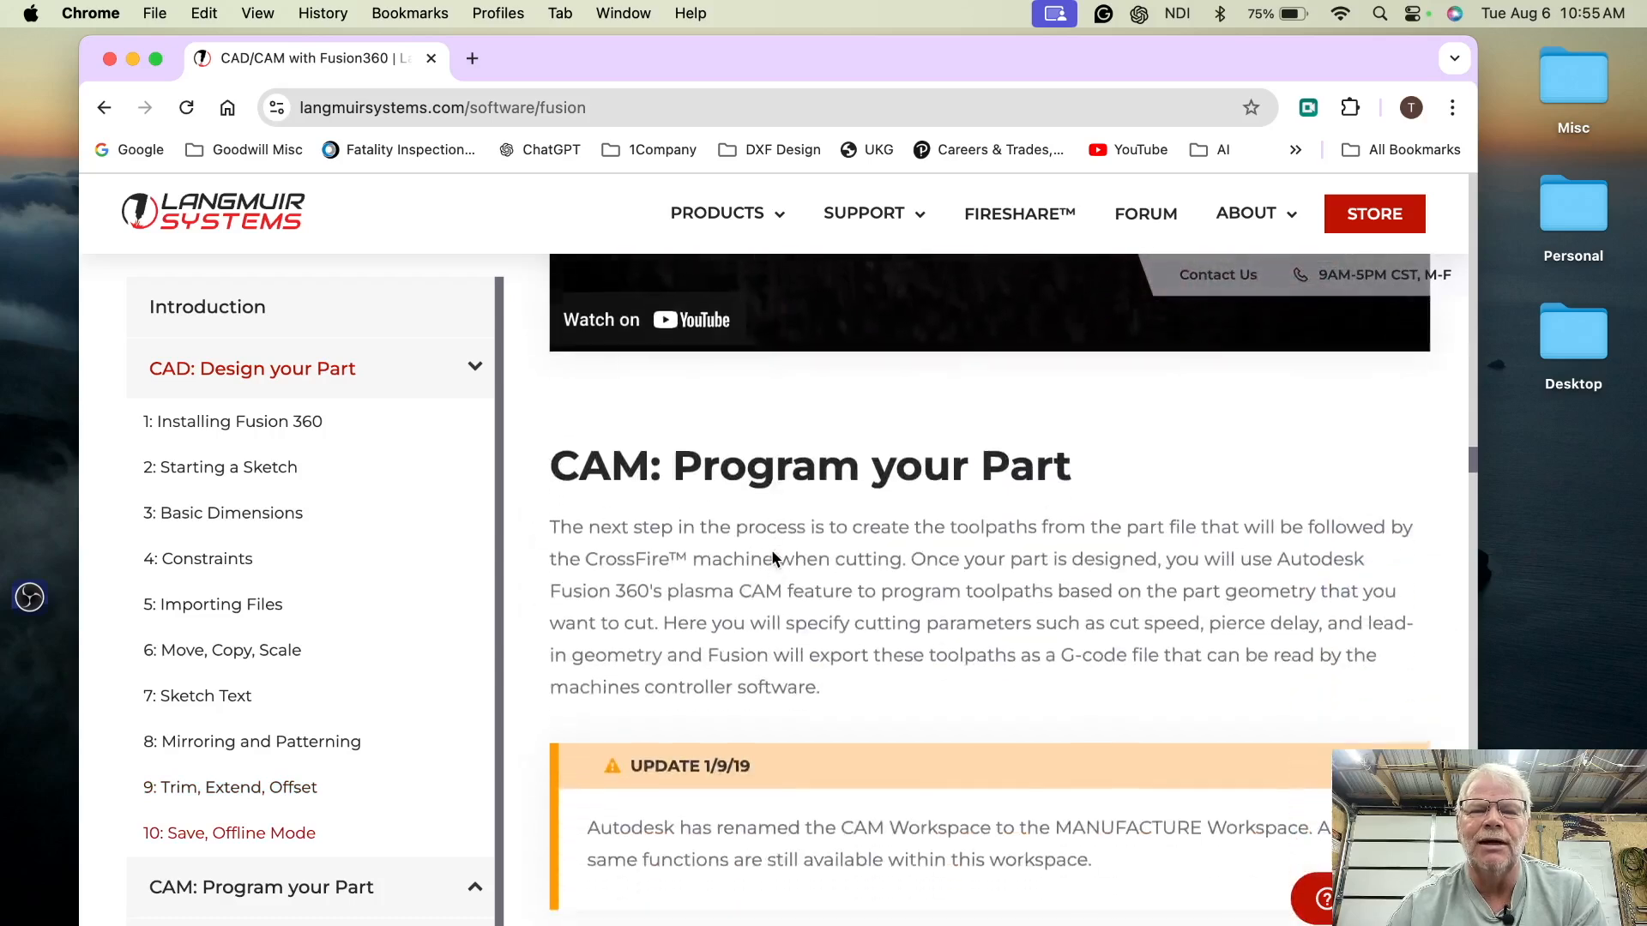
pyautogui.scroll(-2, 772, 559)
# - Scroll through the CAM and post-processing sections of the guide
pyautogui.scroll(4, 770, 549)
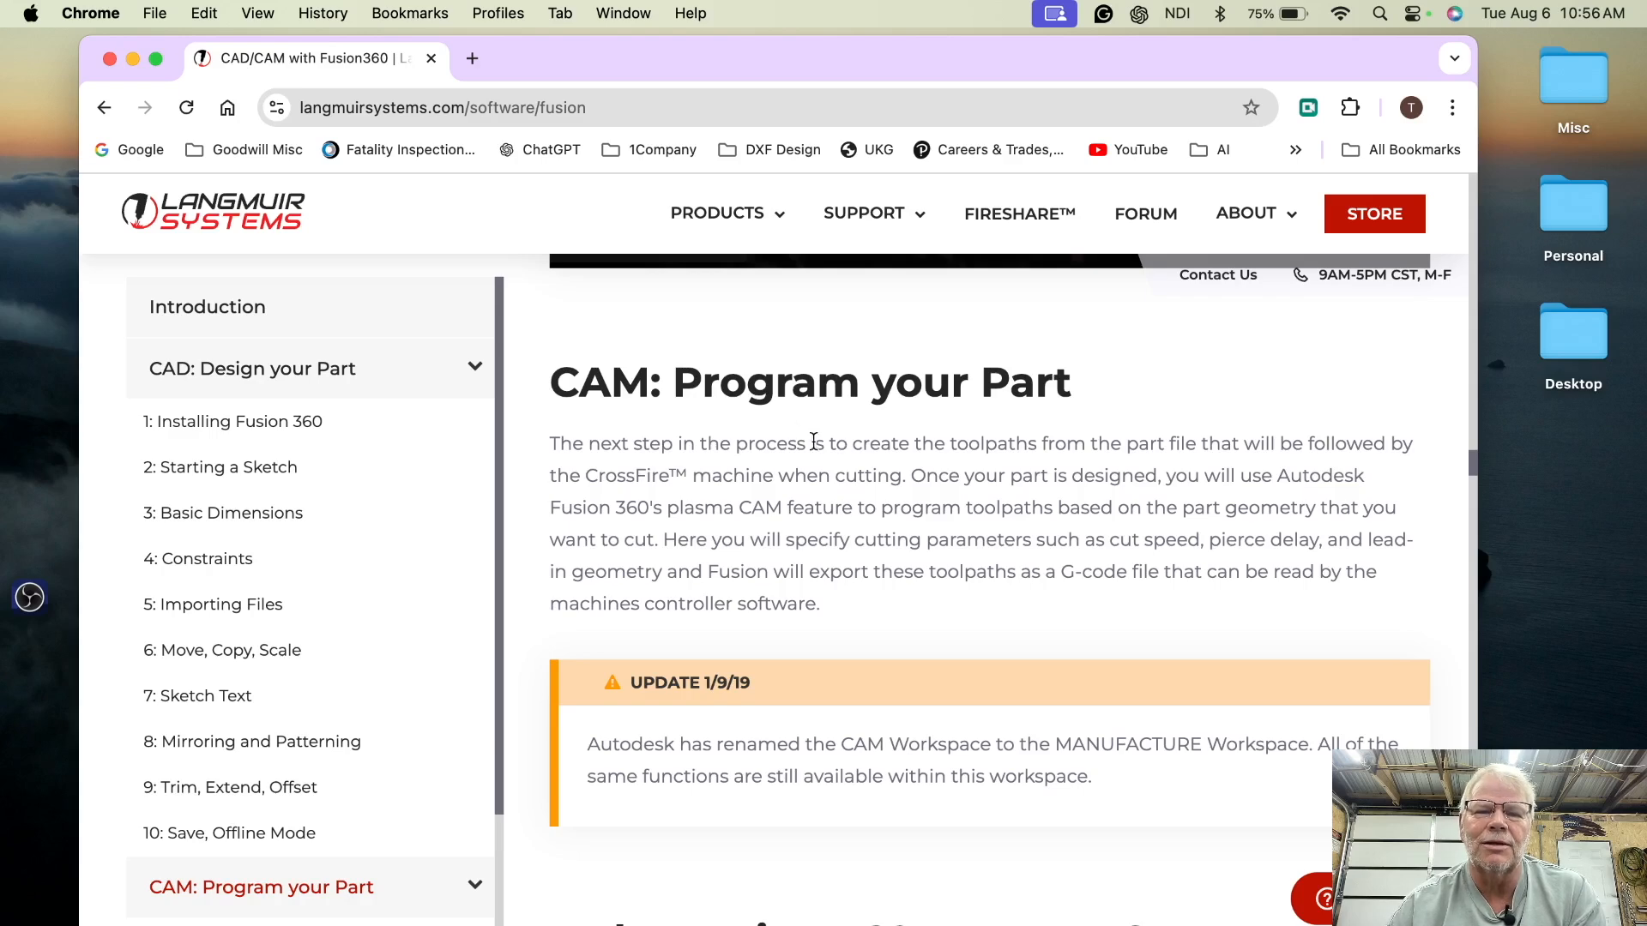
pyautogui.scroll(-5, 831, 474)
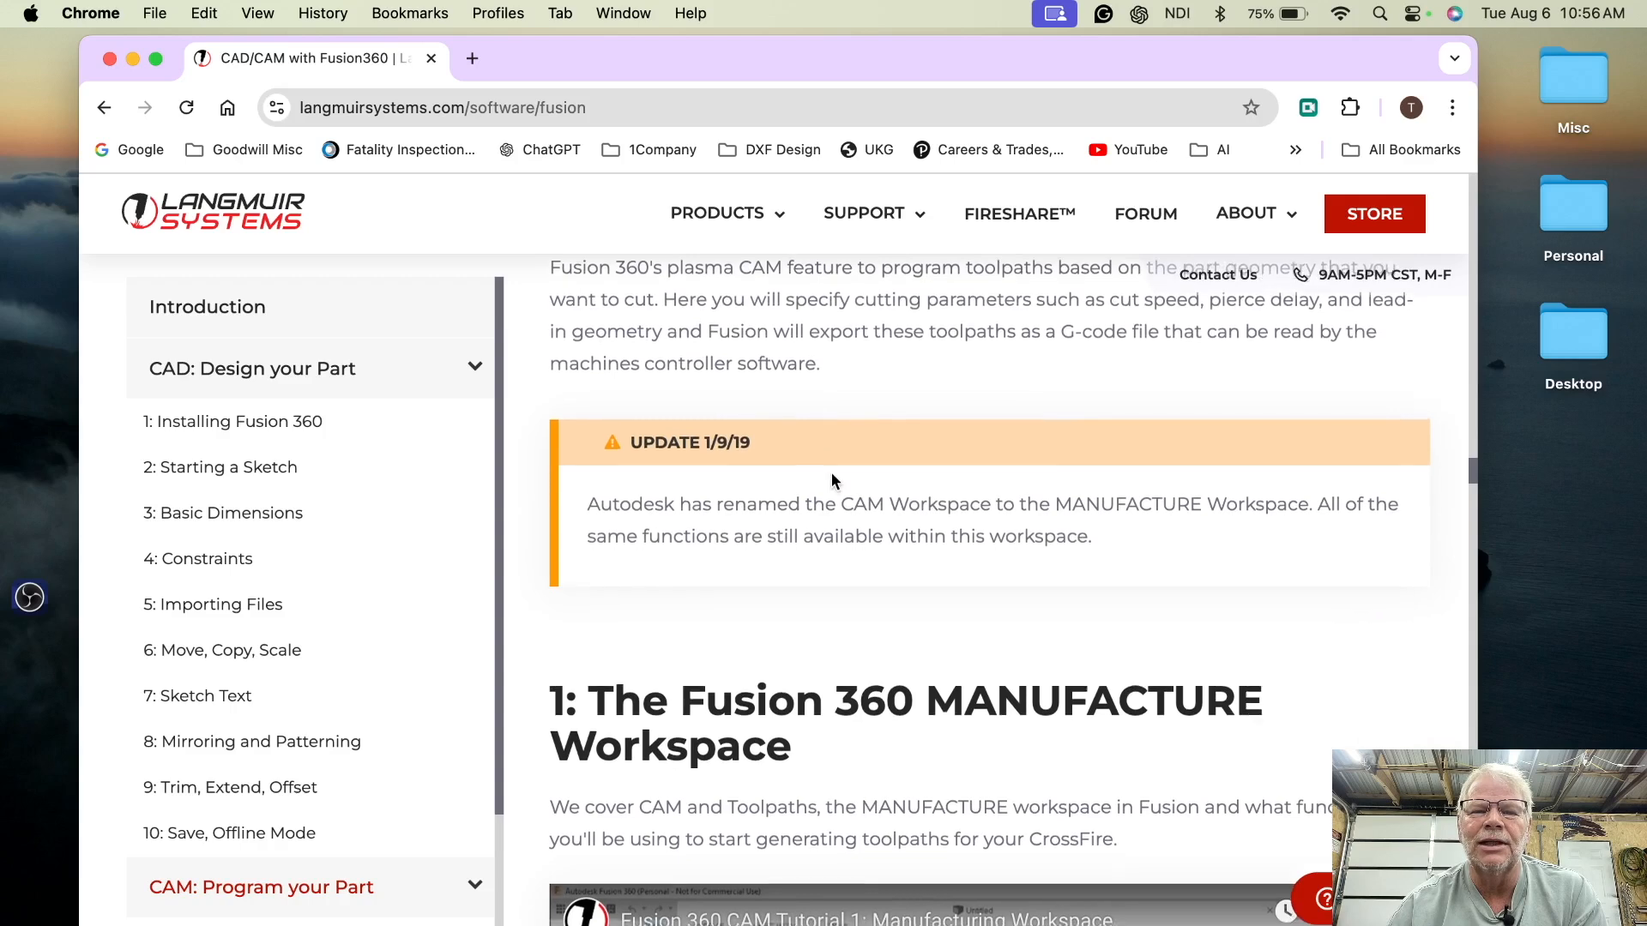
pyautogui.scroll(-3, 831, 475)
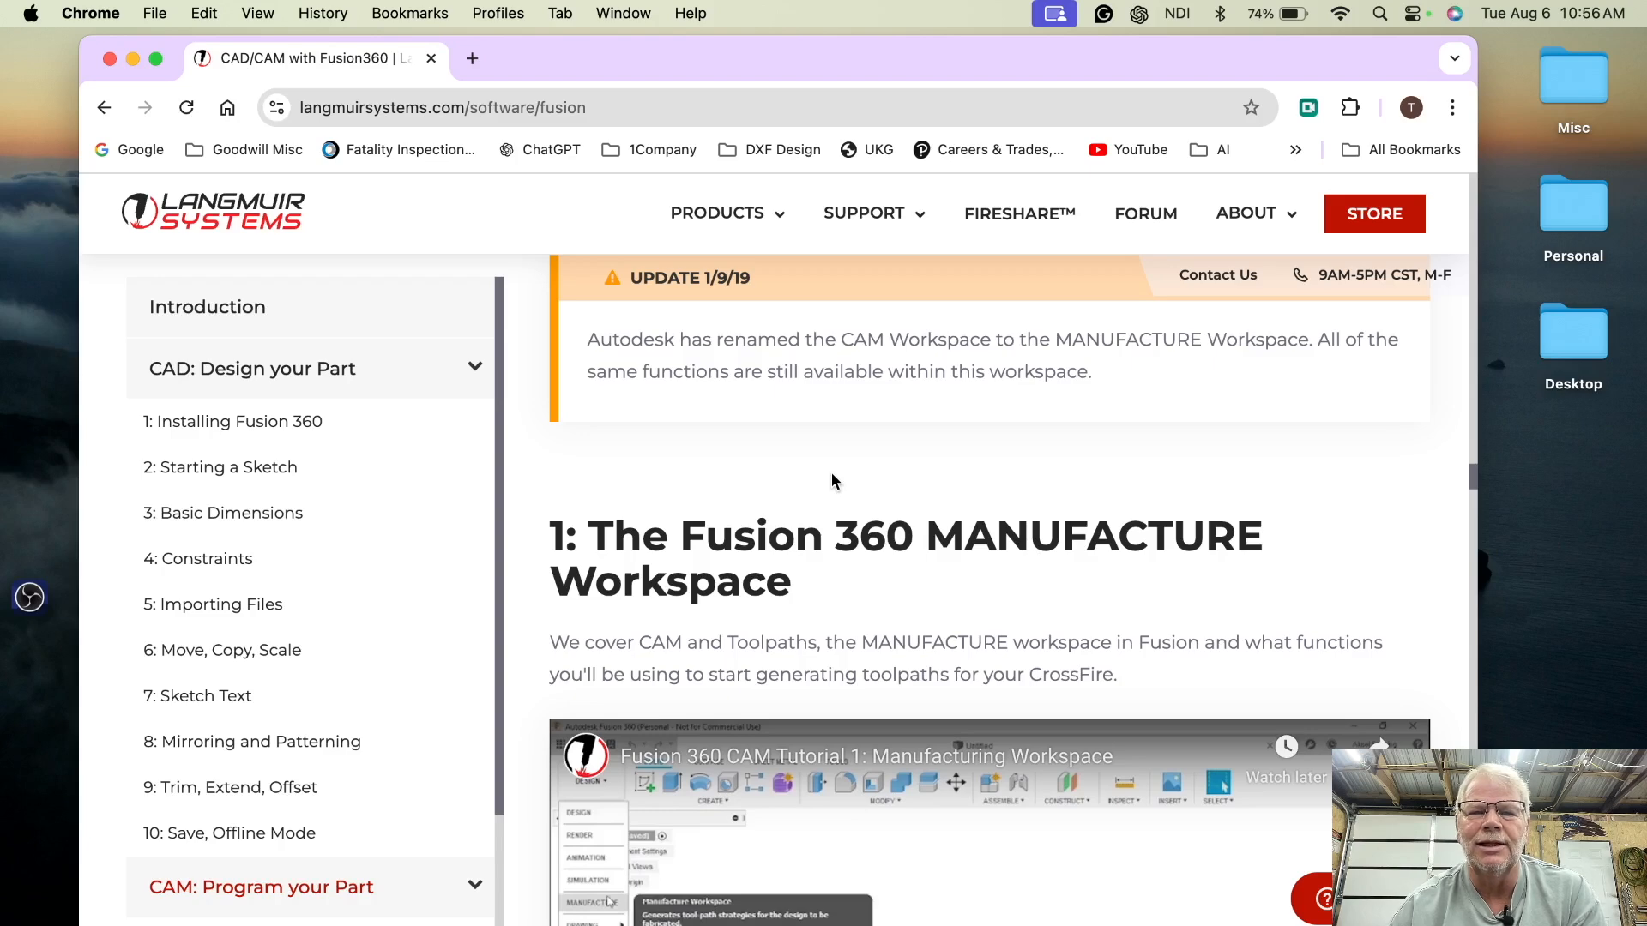
pyautogui.scroll(-2, 831, 475)
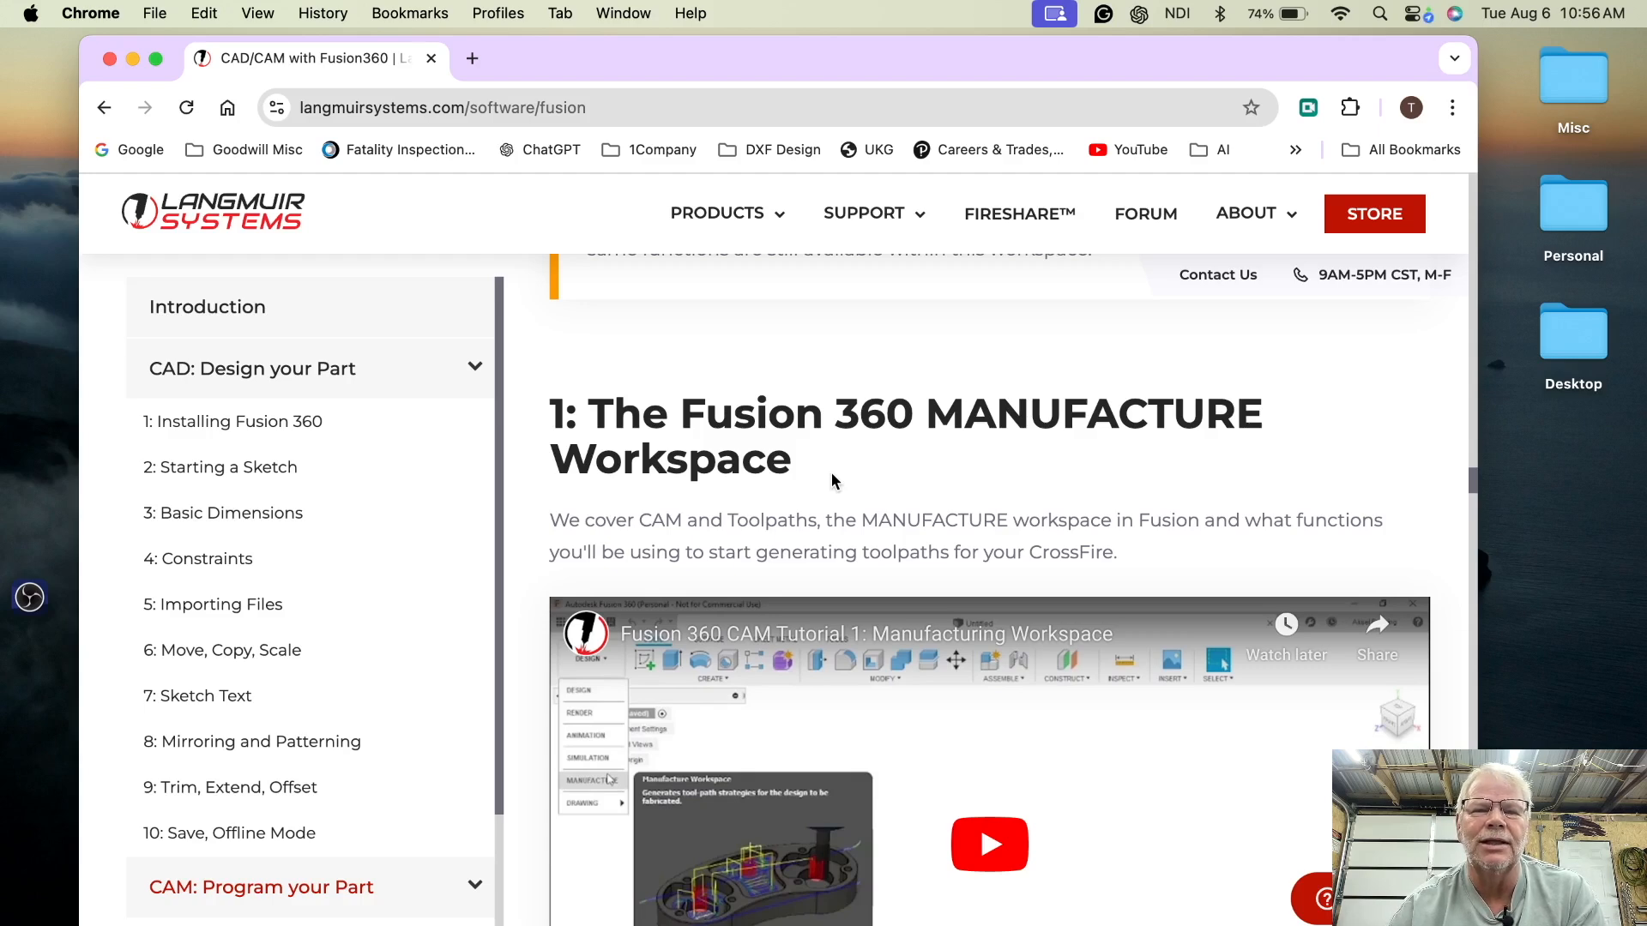
pyautogui.scroll(-5, 831, 472)
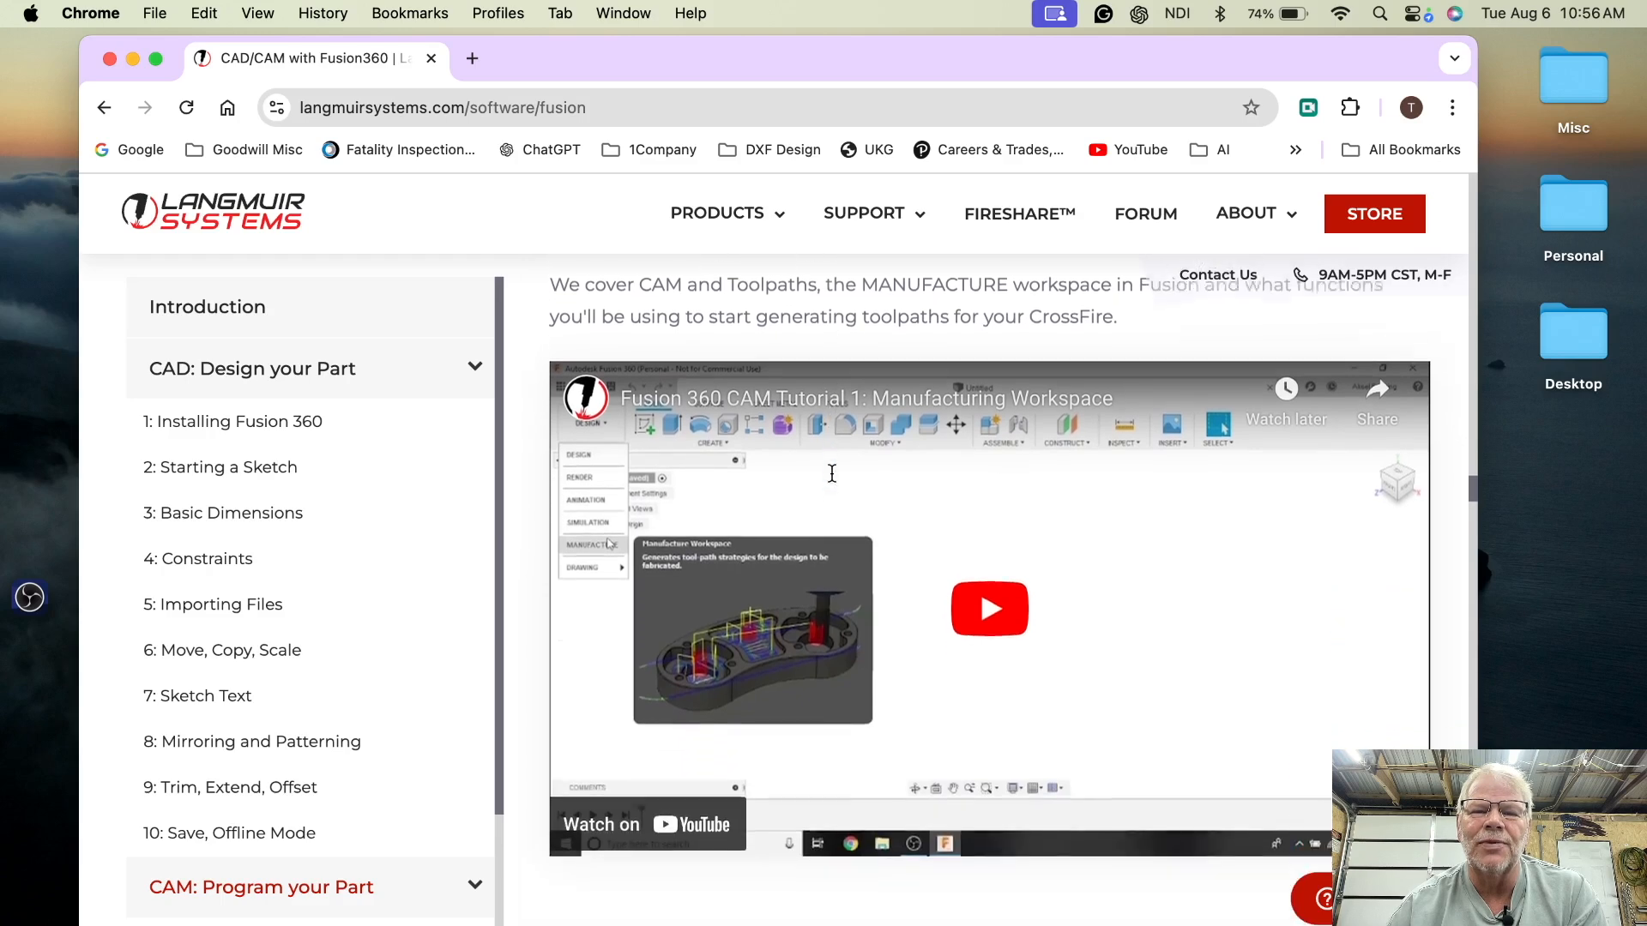
pyautogui.scroll(-6, 831, 472)
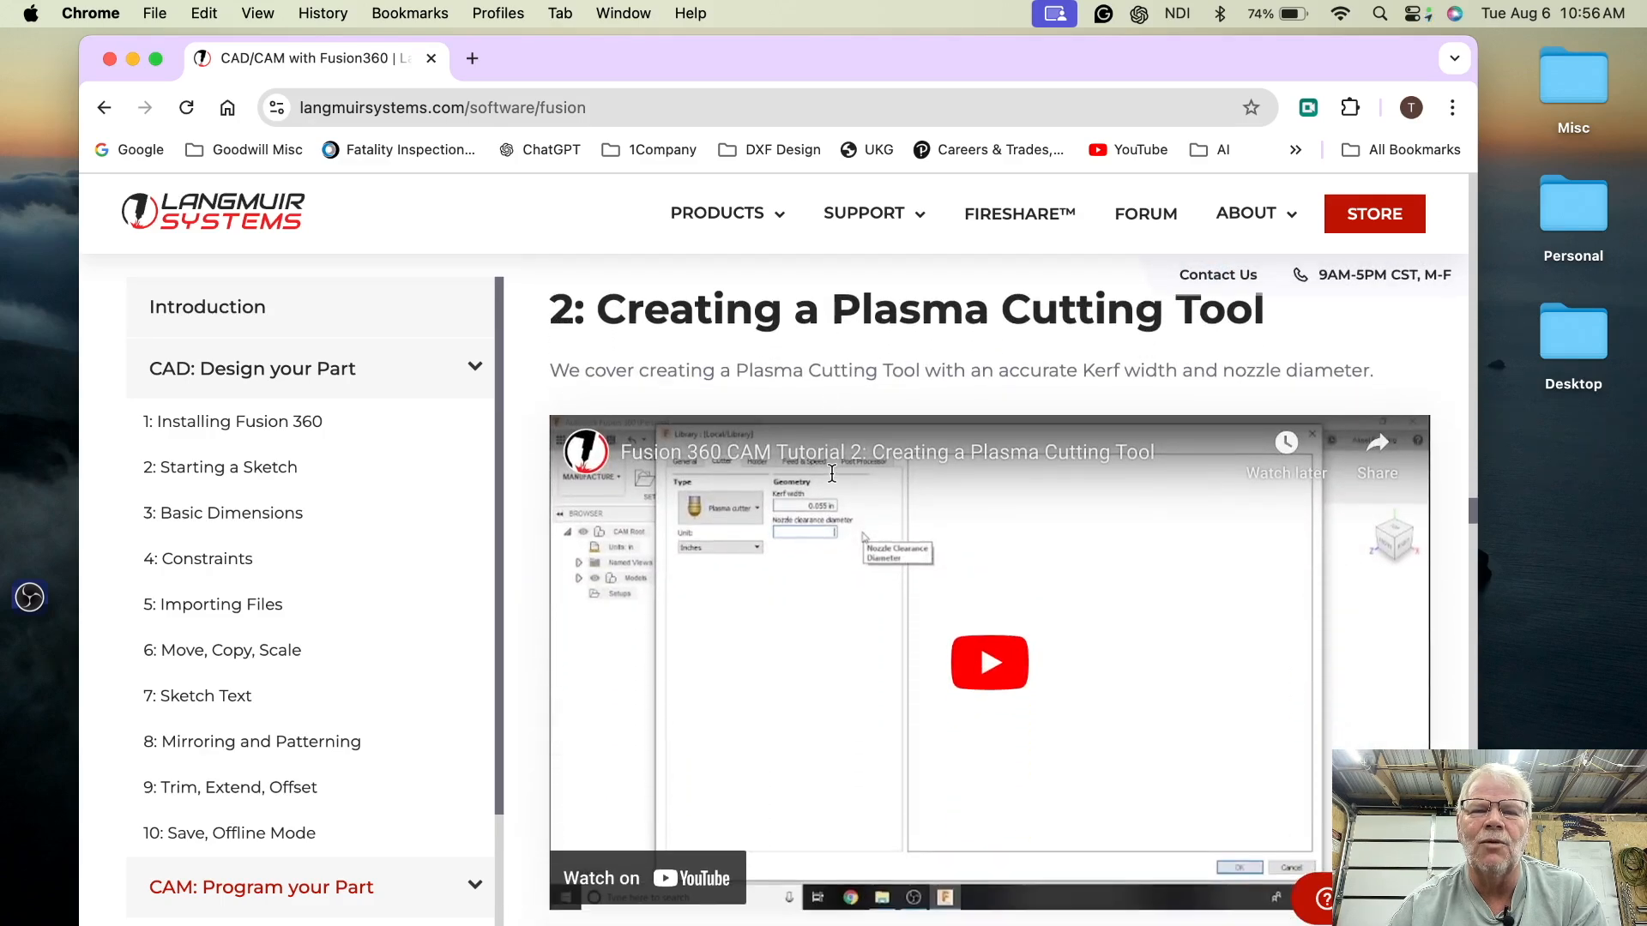
pyautogui.scroll(-5, 831, 474)
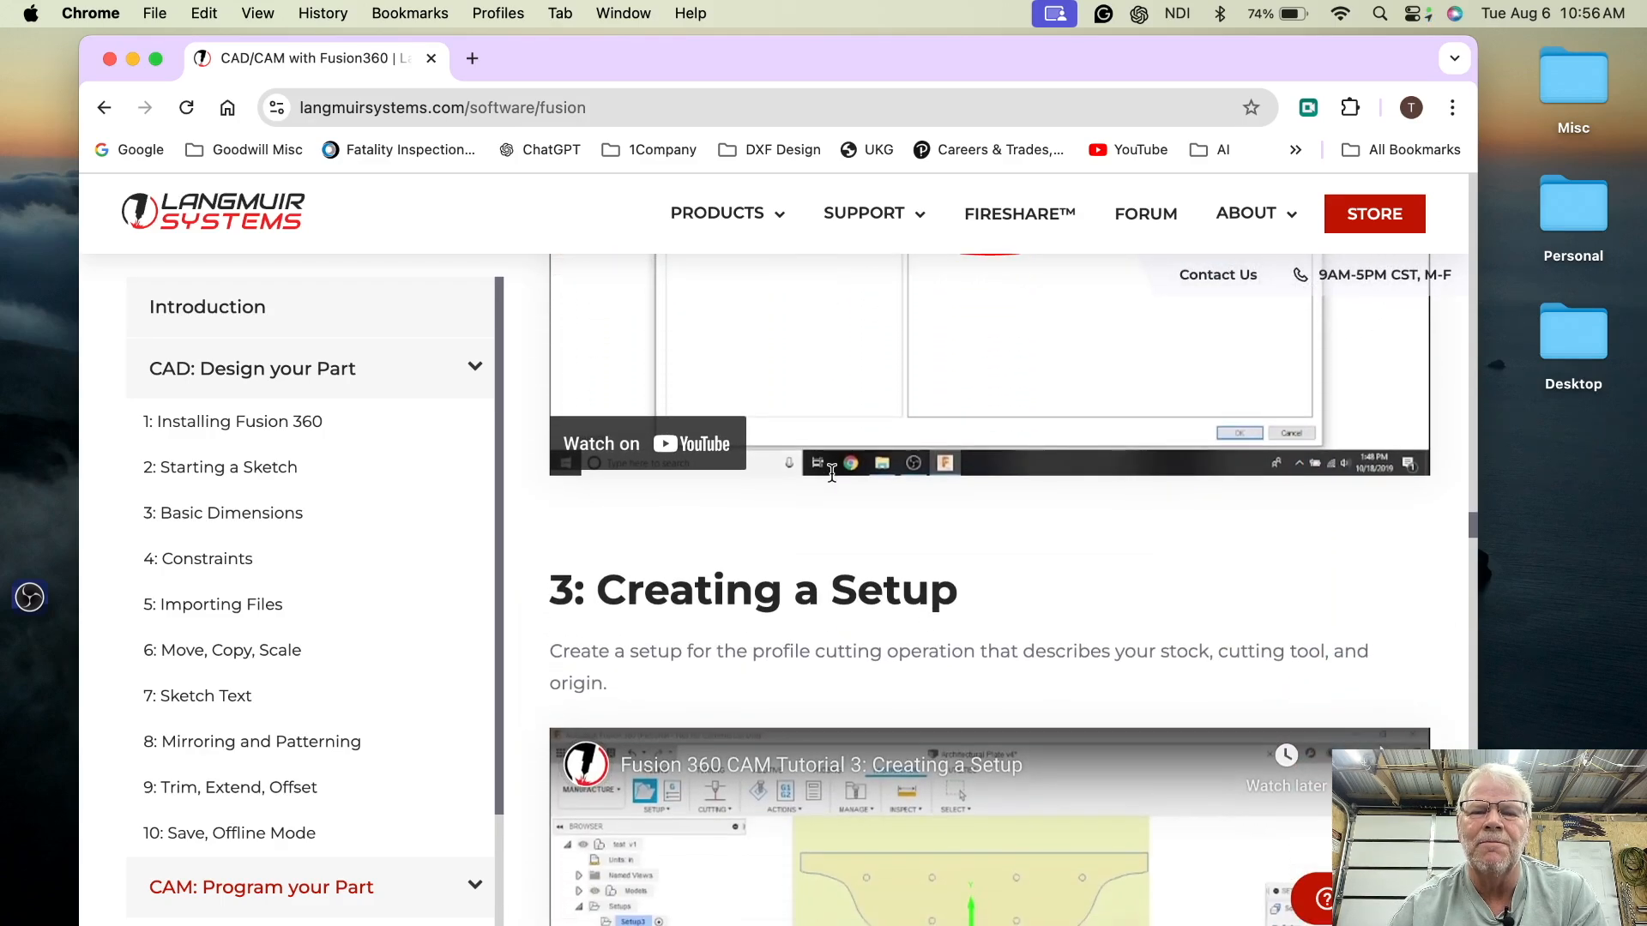
pyautogui.scroll(2, 831, 473)
pyautogui.scroll(5, 831, 474)
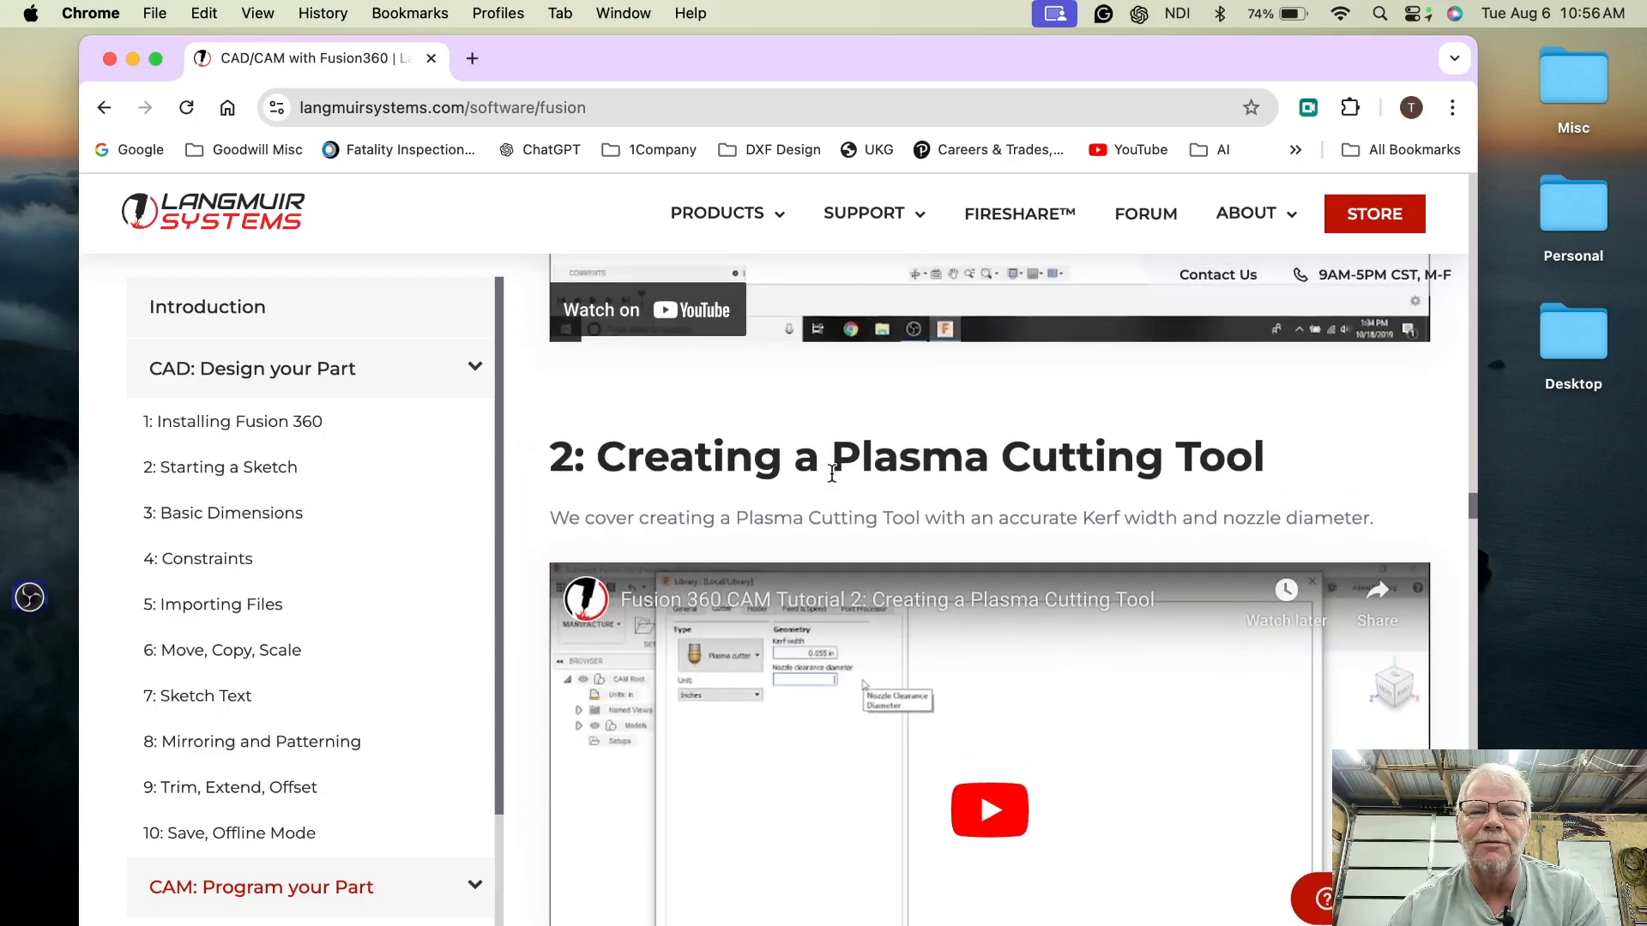
pyautogui.scroll(-3, 831, 474)
pyautogui.scroll(-10, 831, 474)
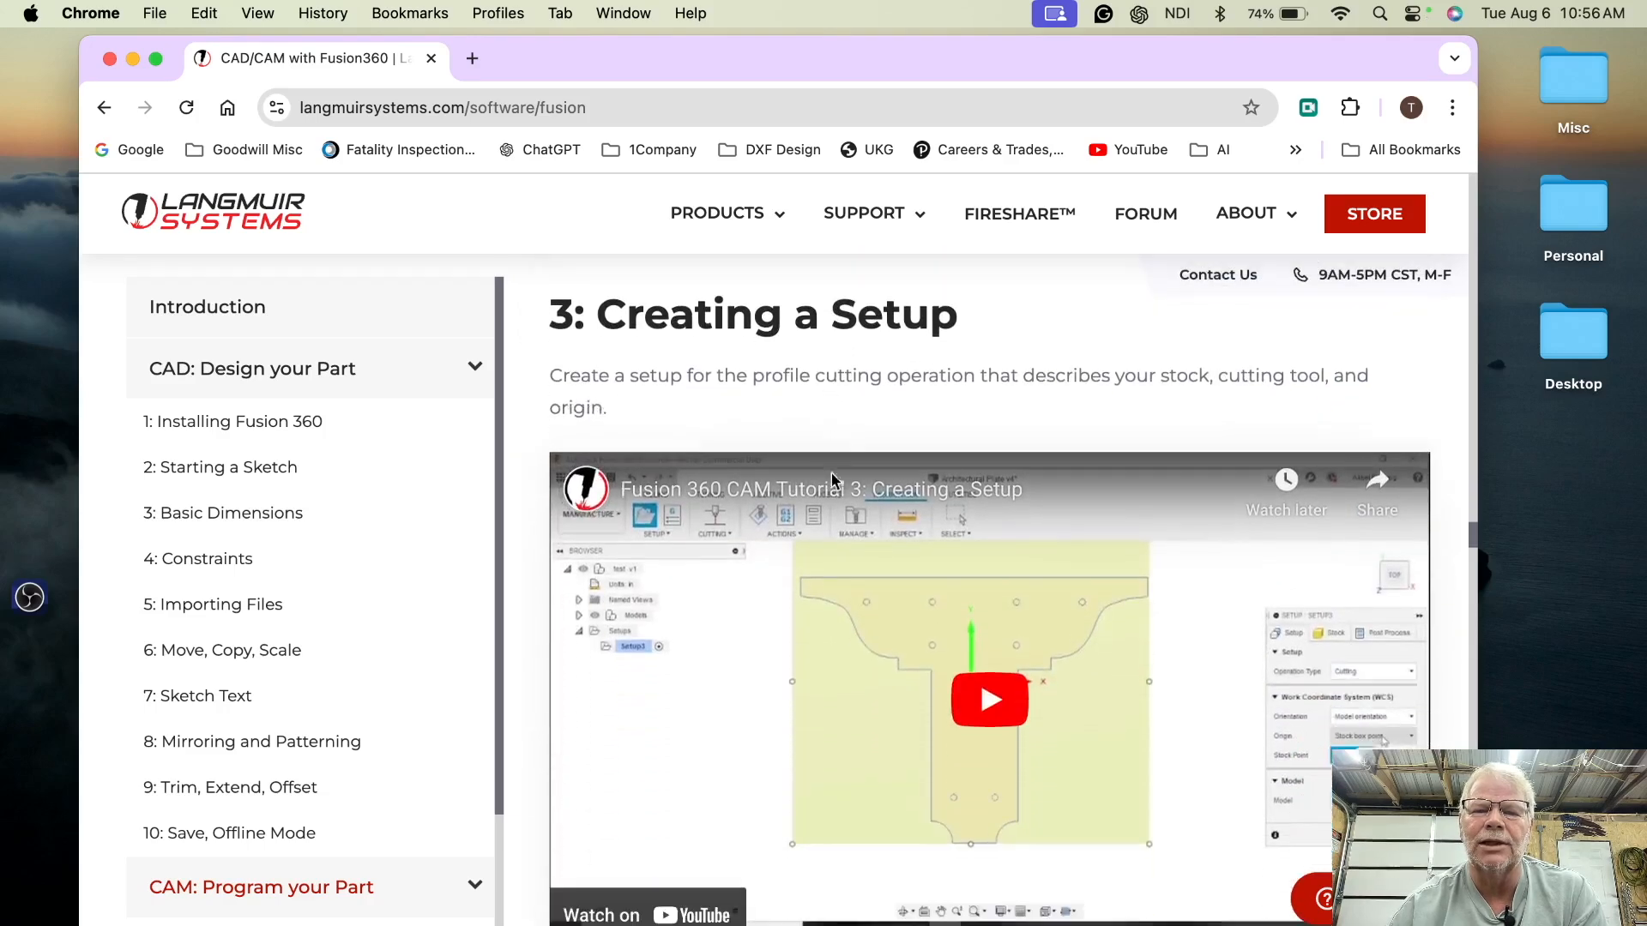
pyautogui.scroll(-6, 831, 480)
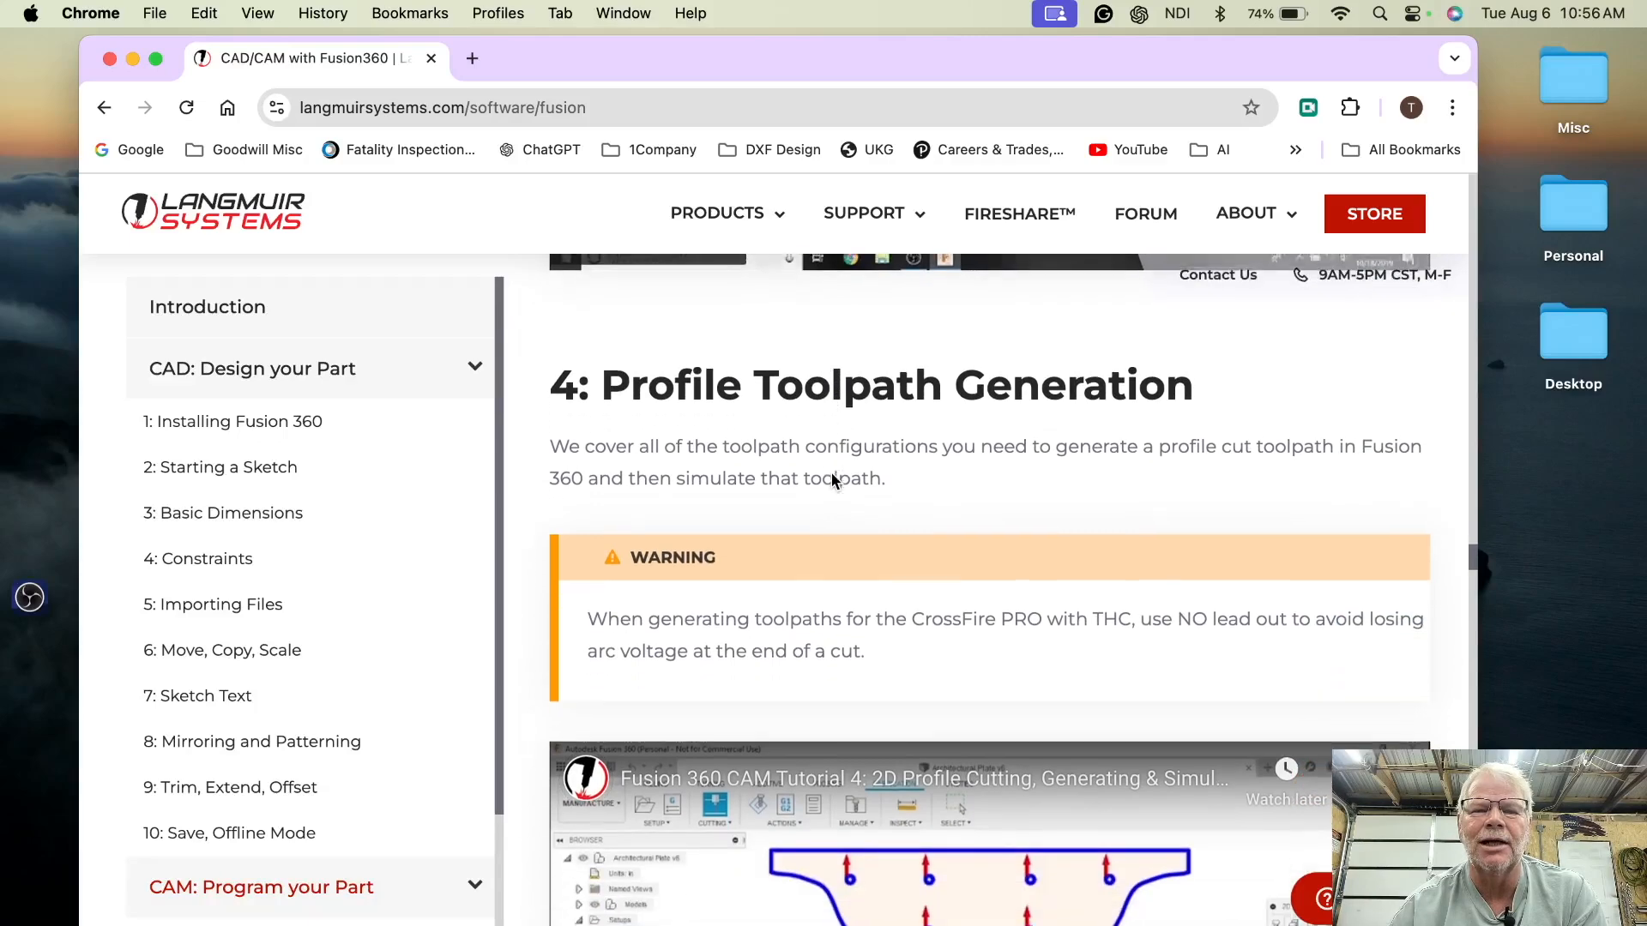
pyautogui.scroll(-2, 831, 473)
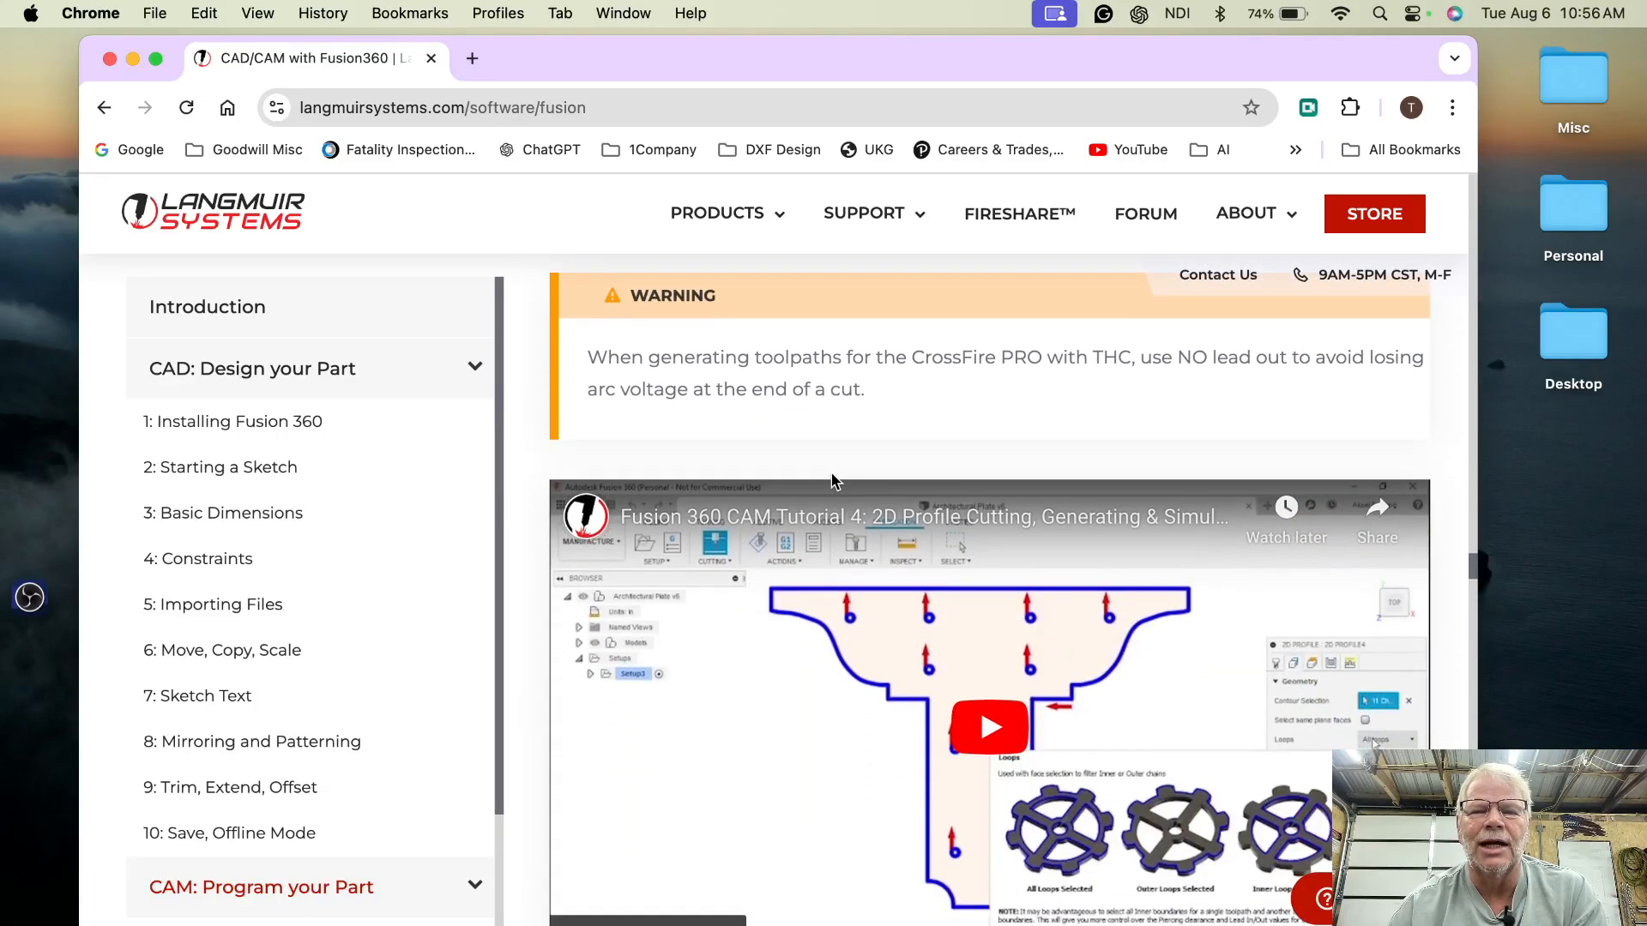
pyautogui.scroll(-2, 831, 477)
pyautogui.scroll(-5, 831, 478)
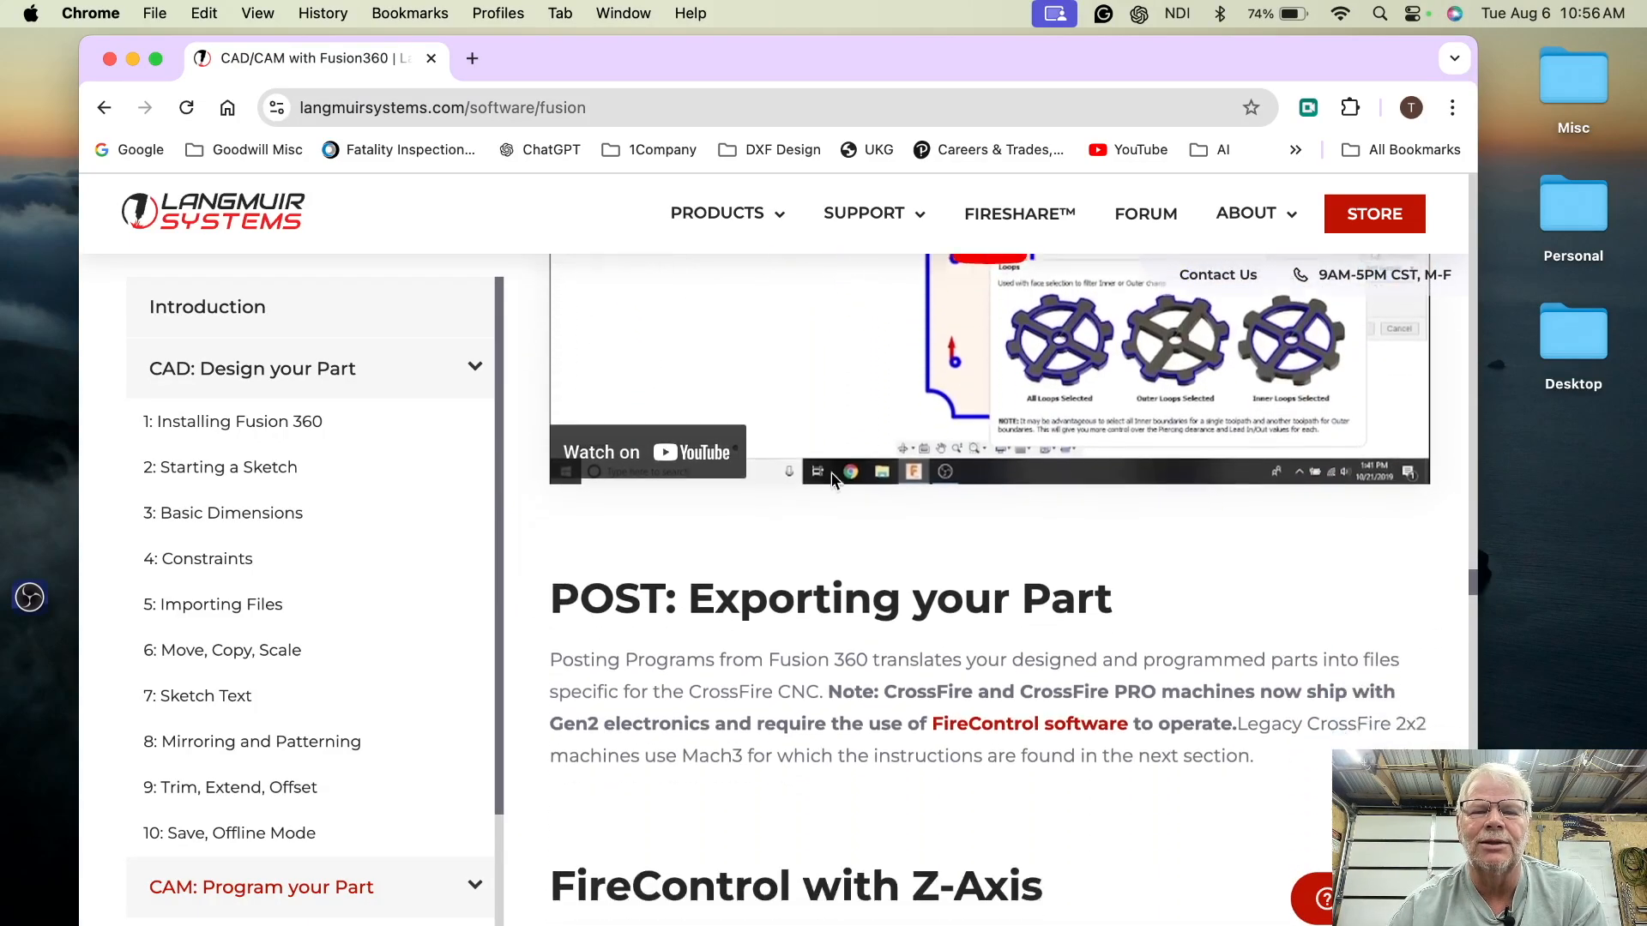
pyautogui.scroll(-4, 832, 472)
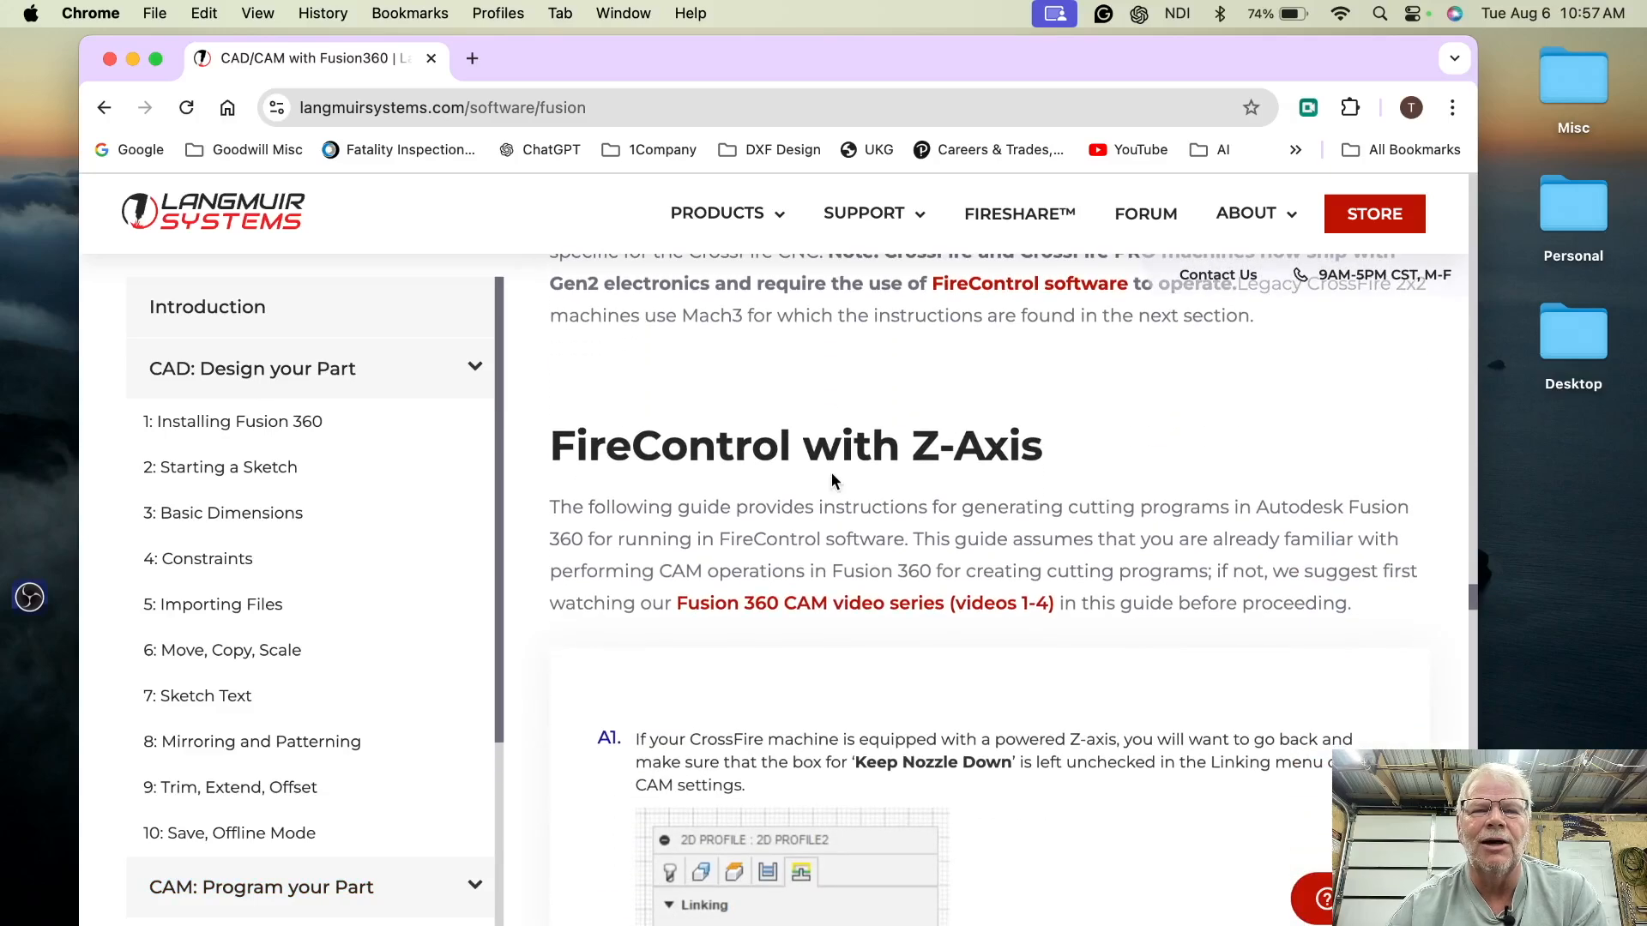
pyautogui.scroll(4, 831, 472)
pyautogui.scroll(8, 831, 472)
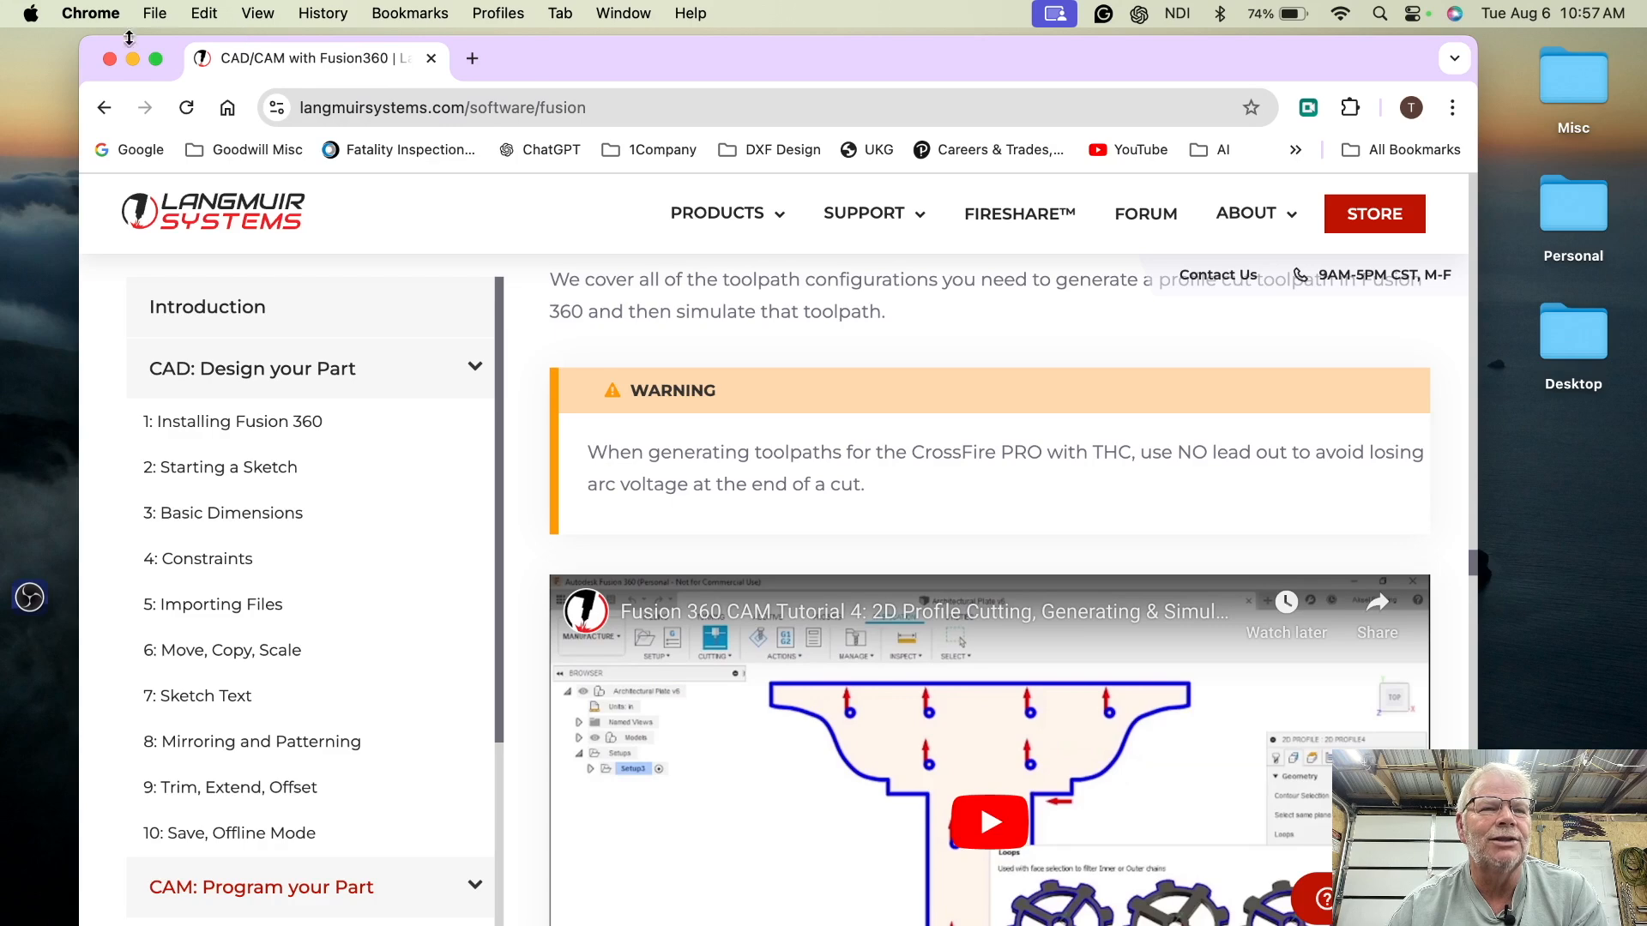
# - Close the browser window and launch Autodesk Fusion
pyautogui.click(111, 60)
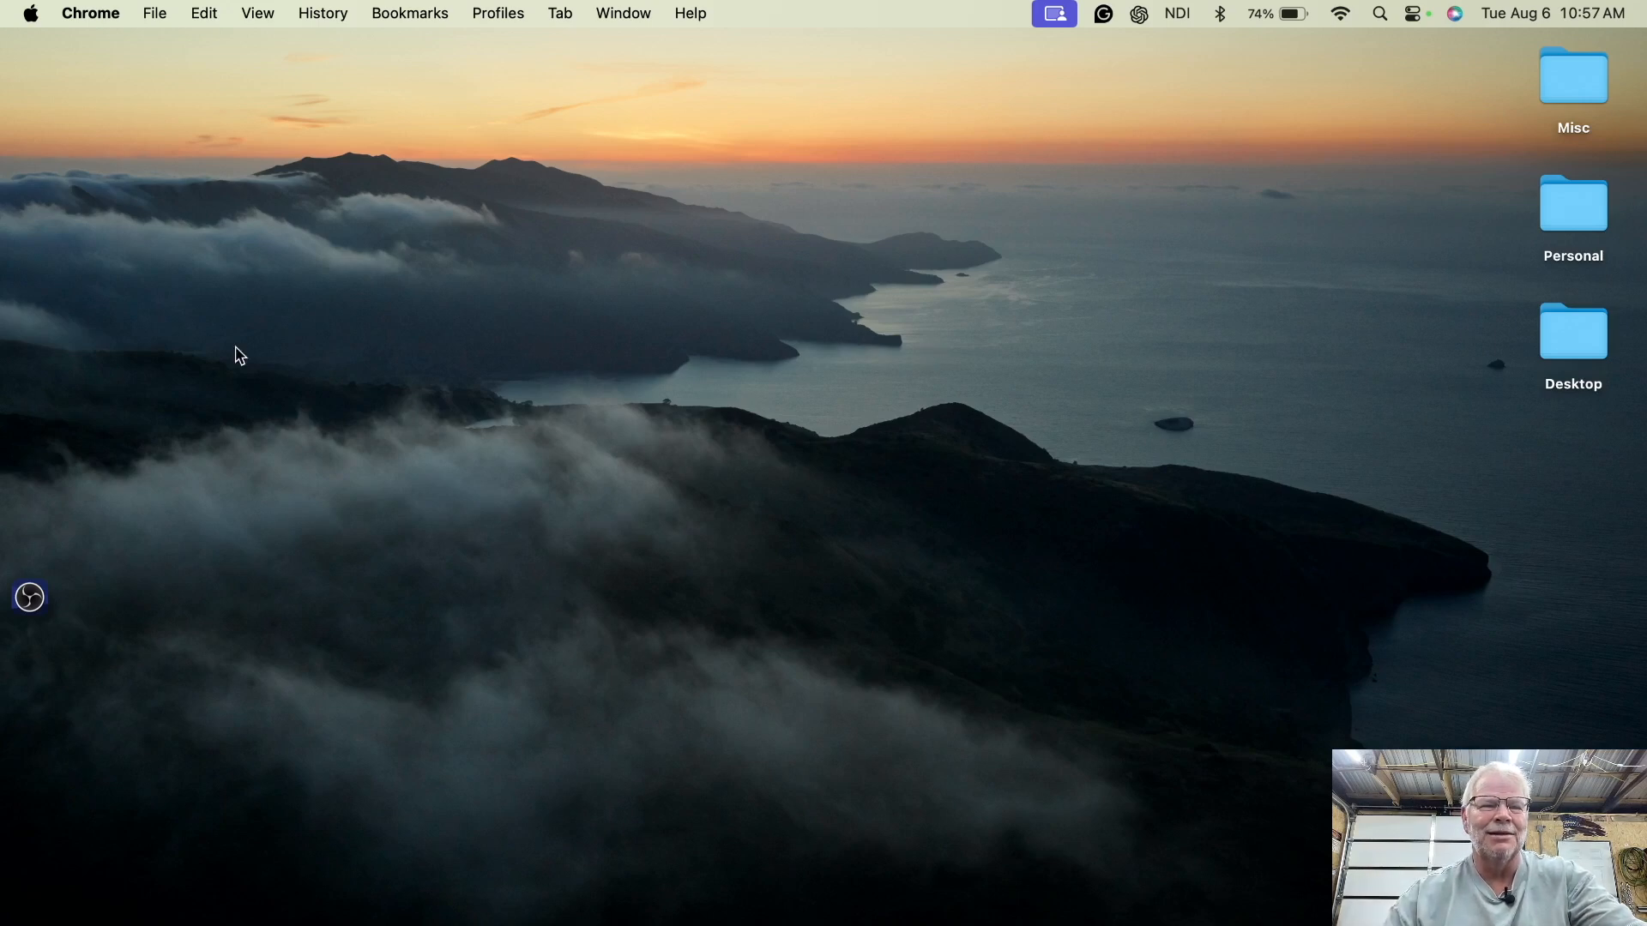
pyautogui.click(86, 475)
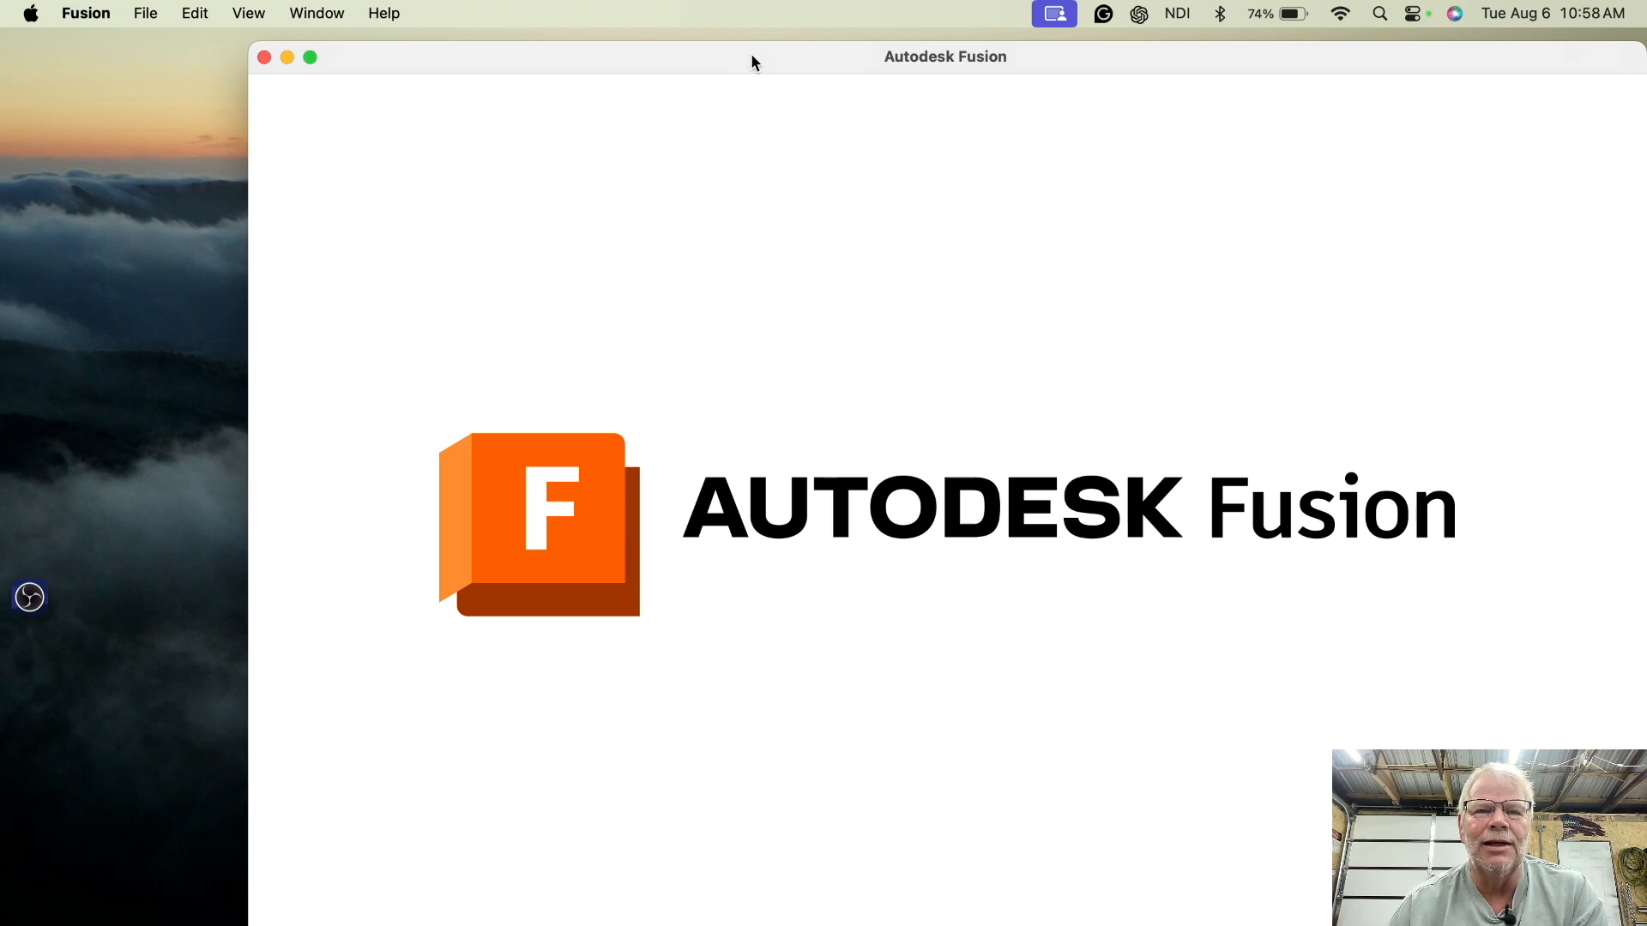
# - Reposition the Fusion window and dismiss the feedback notification
pyautogui.moveTo(751, 60); pyautogui.dragTo(719, 53)
pyautogui.moveTo(677, 34); pyautogui.dragTo(577, 8)
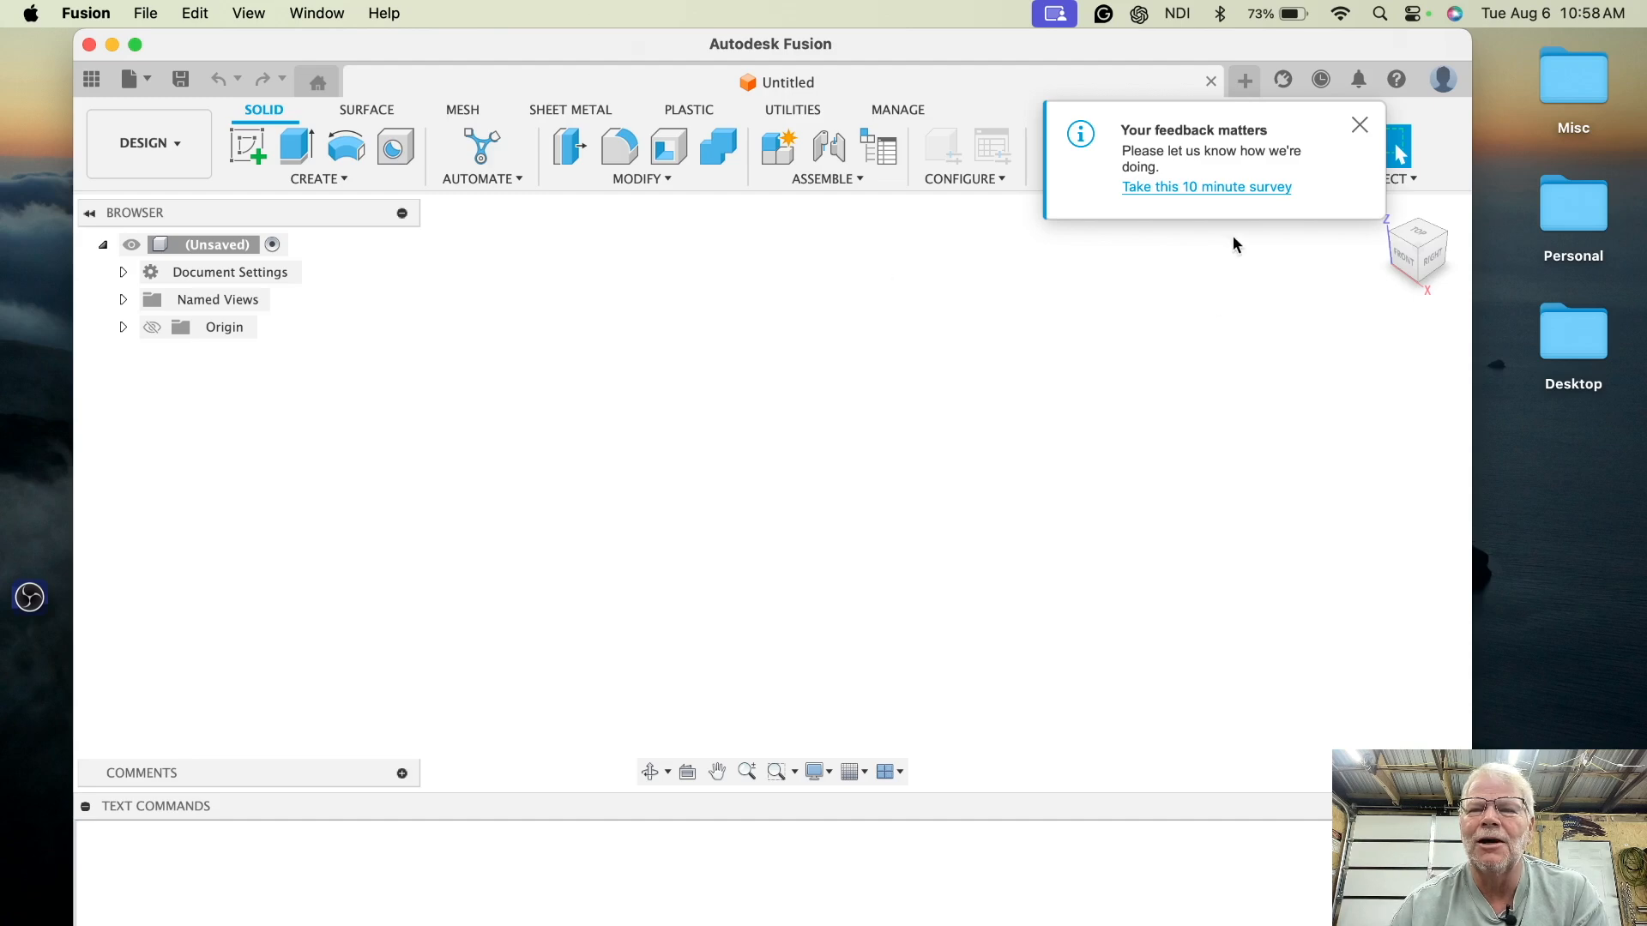
pyautogui.click(1359, 125)
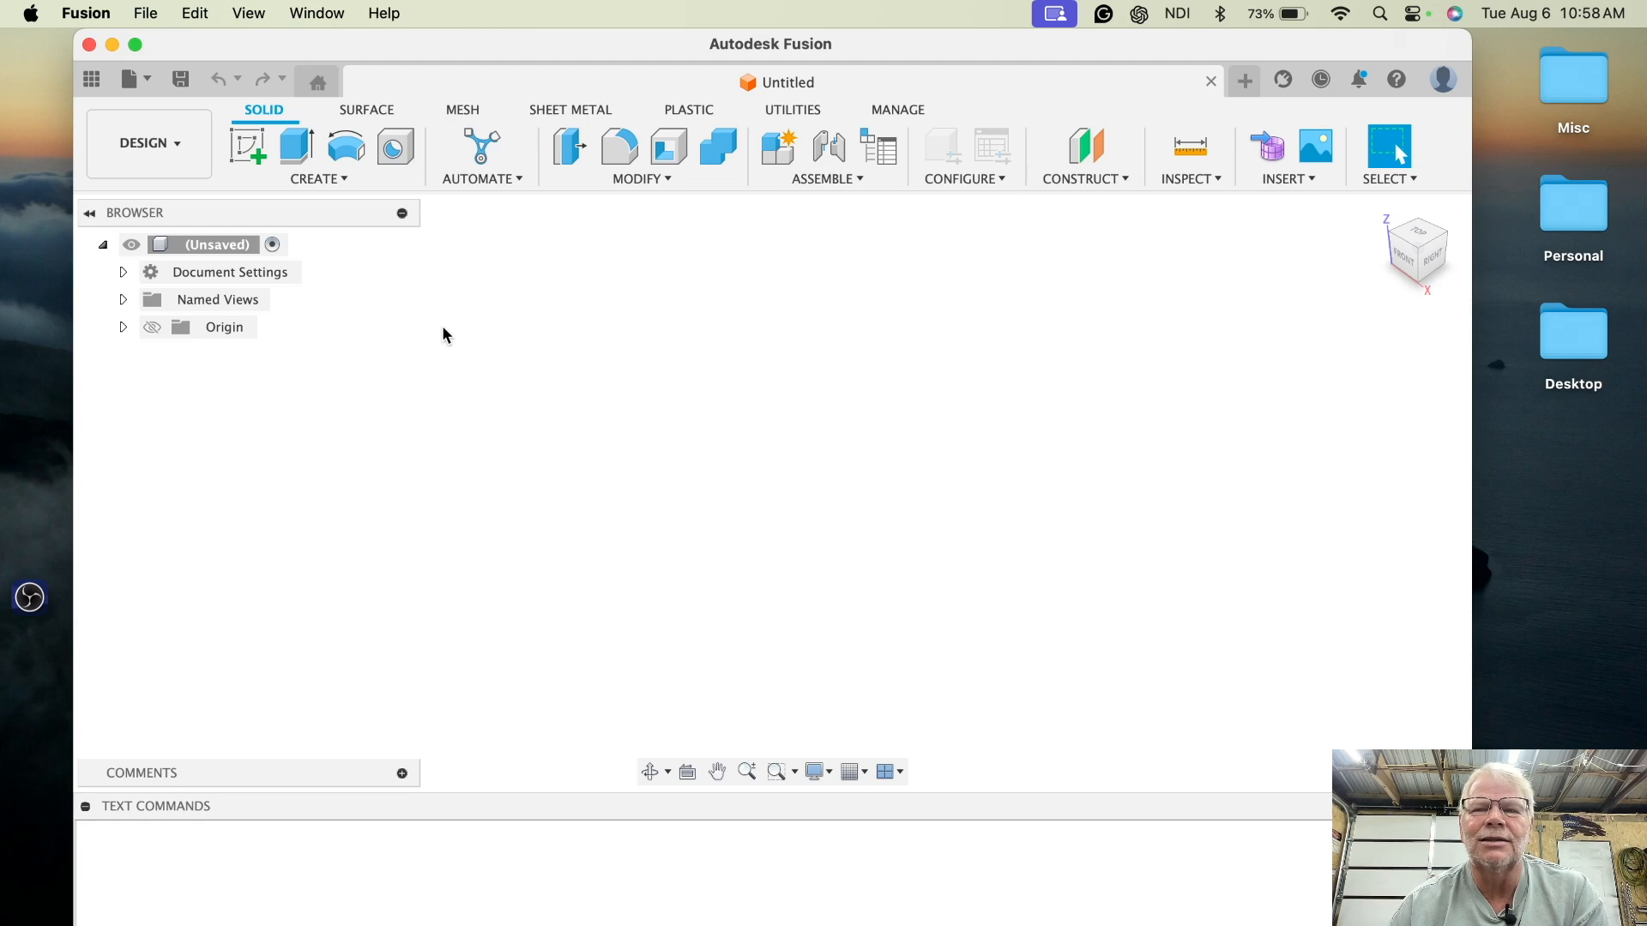
# - Start a sketch on the top plane and create a text frame about 4.7 in square containing the letter A
pyautogui.click(247, 148)
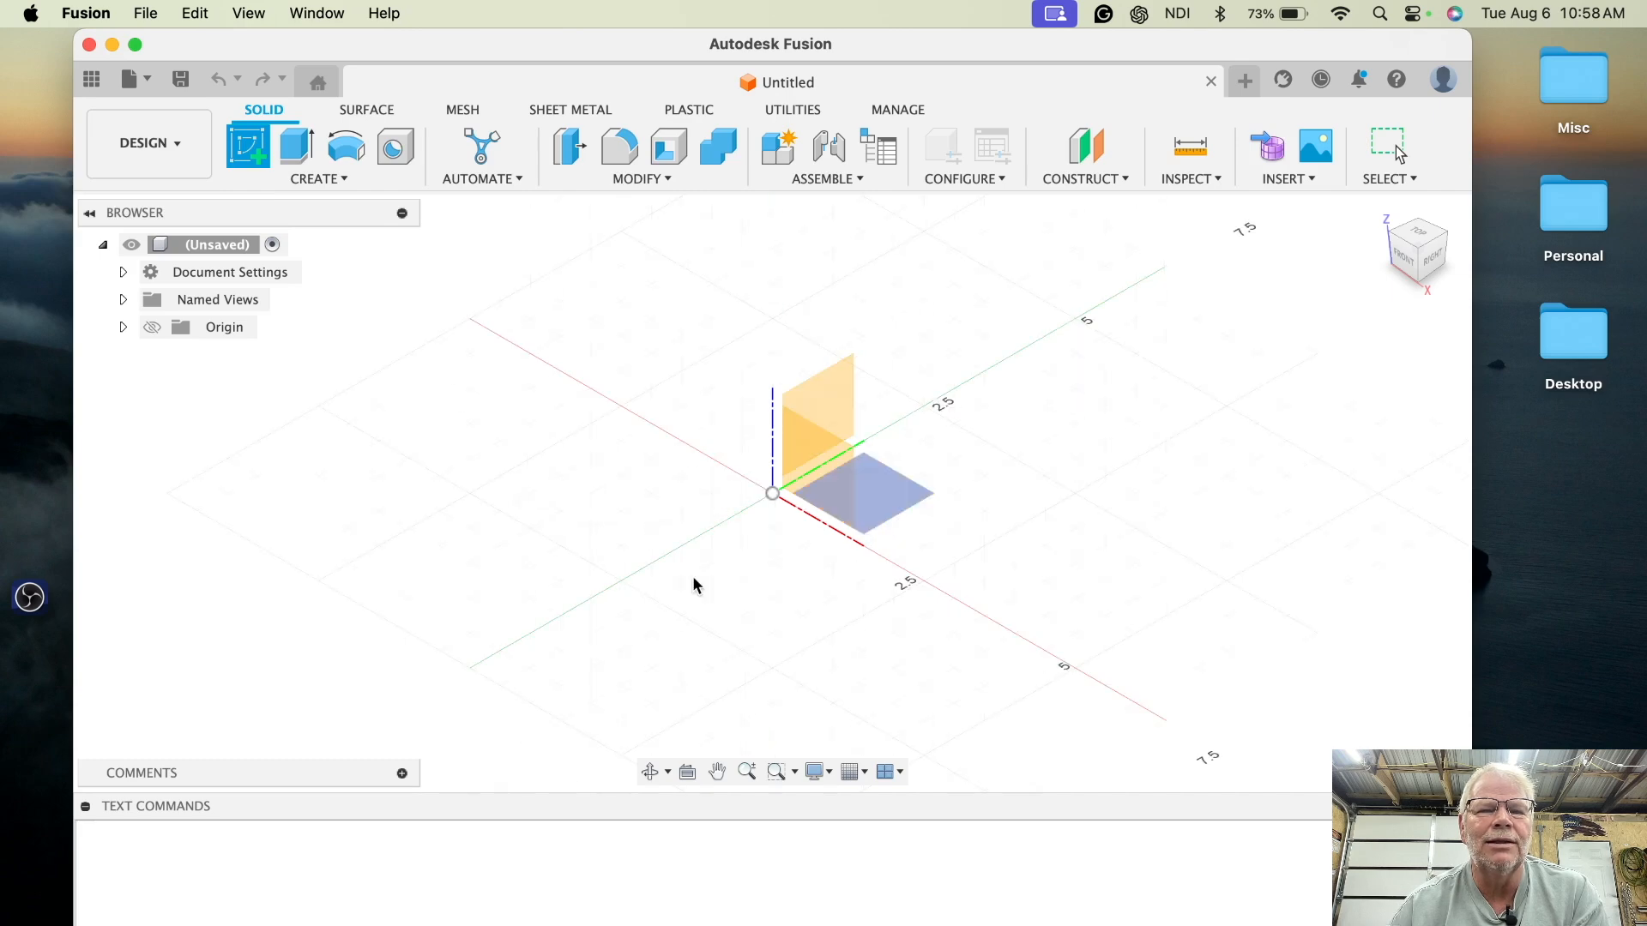
pyautogui.click(877, 506)
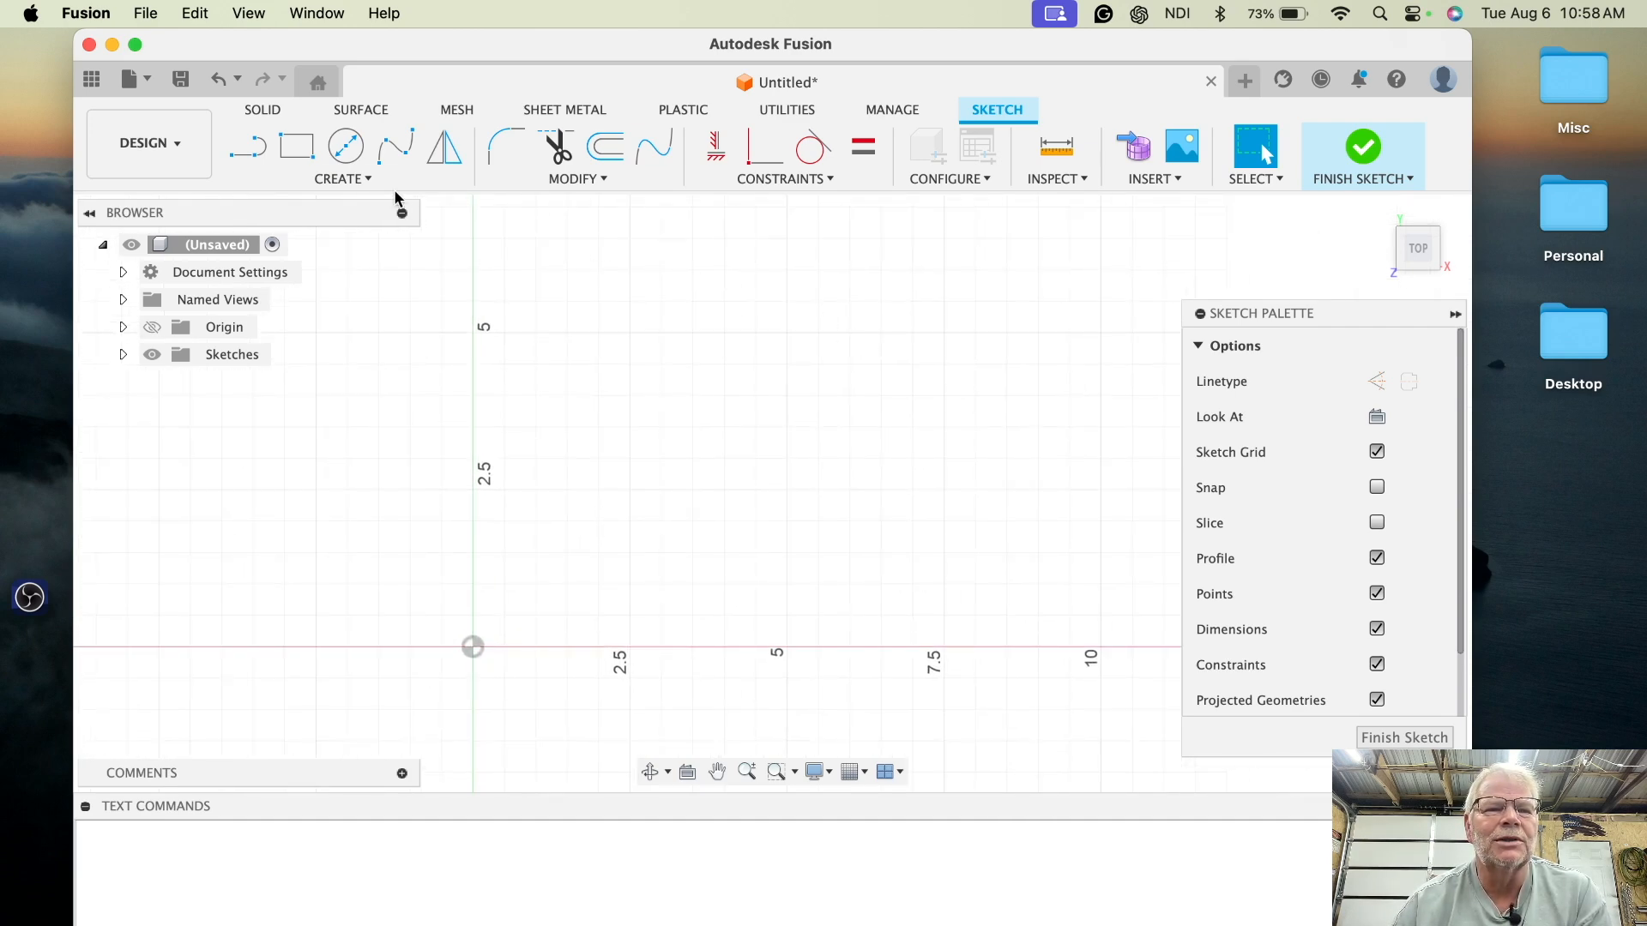
pyautogui.click(369, 179)
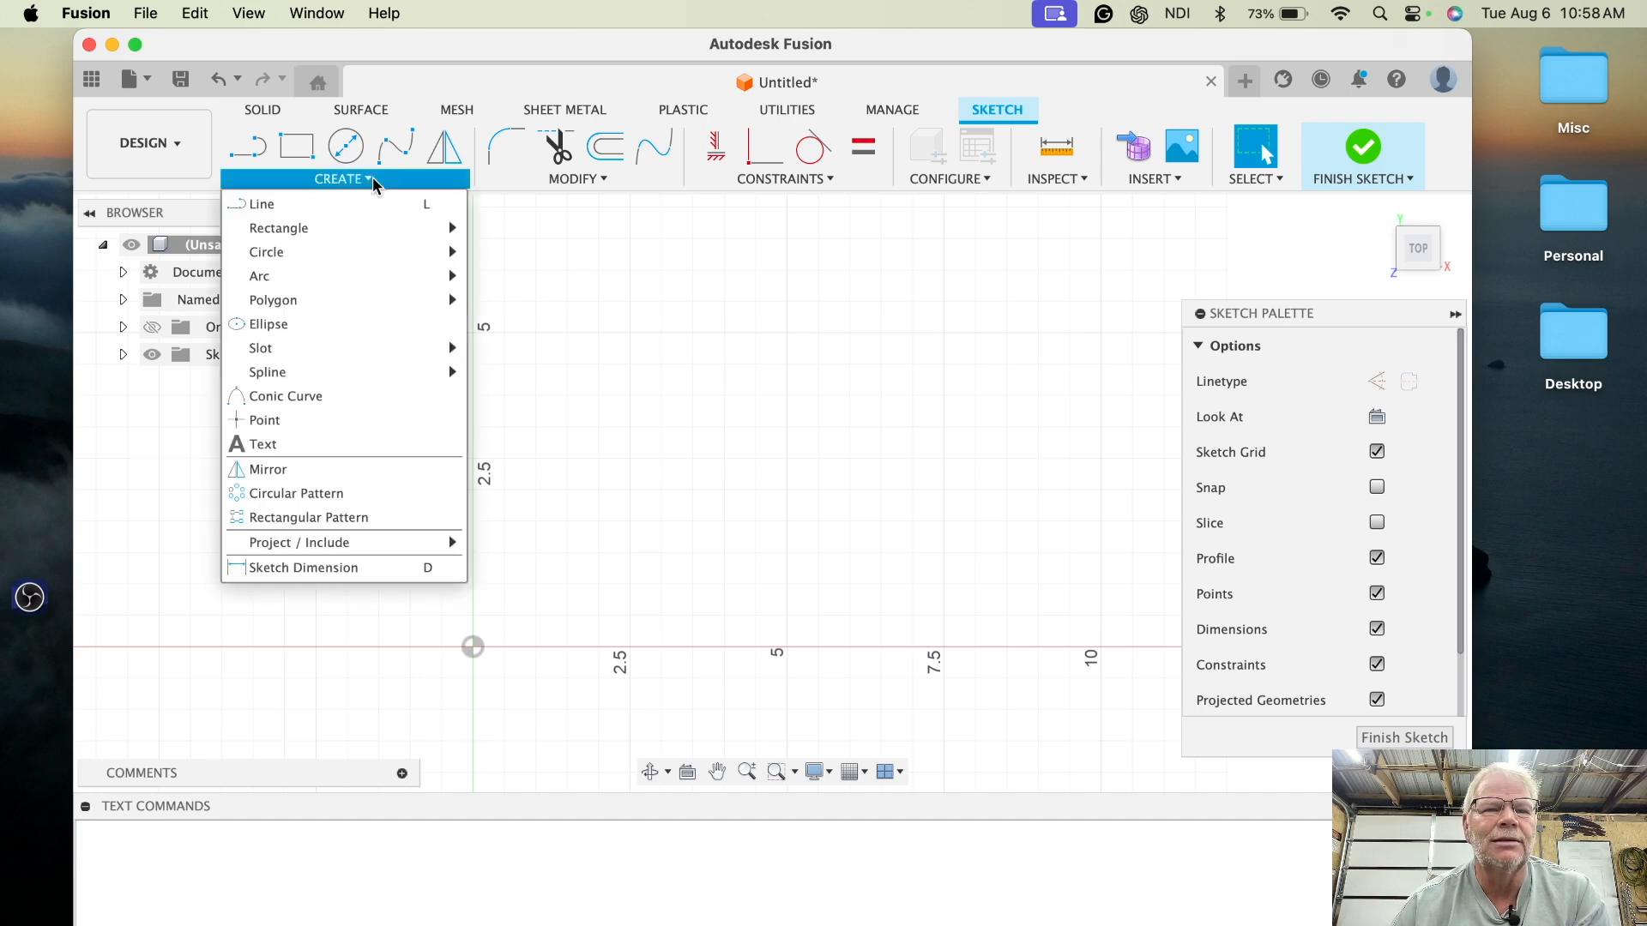
pyautogui.click(363, 446)
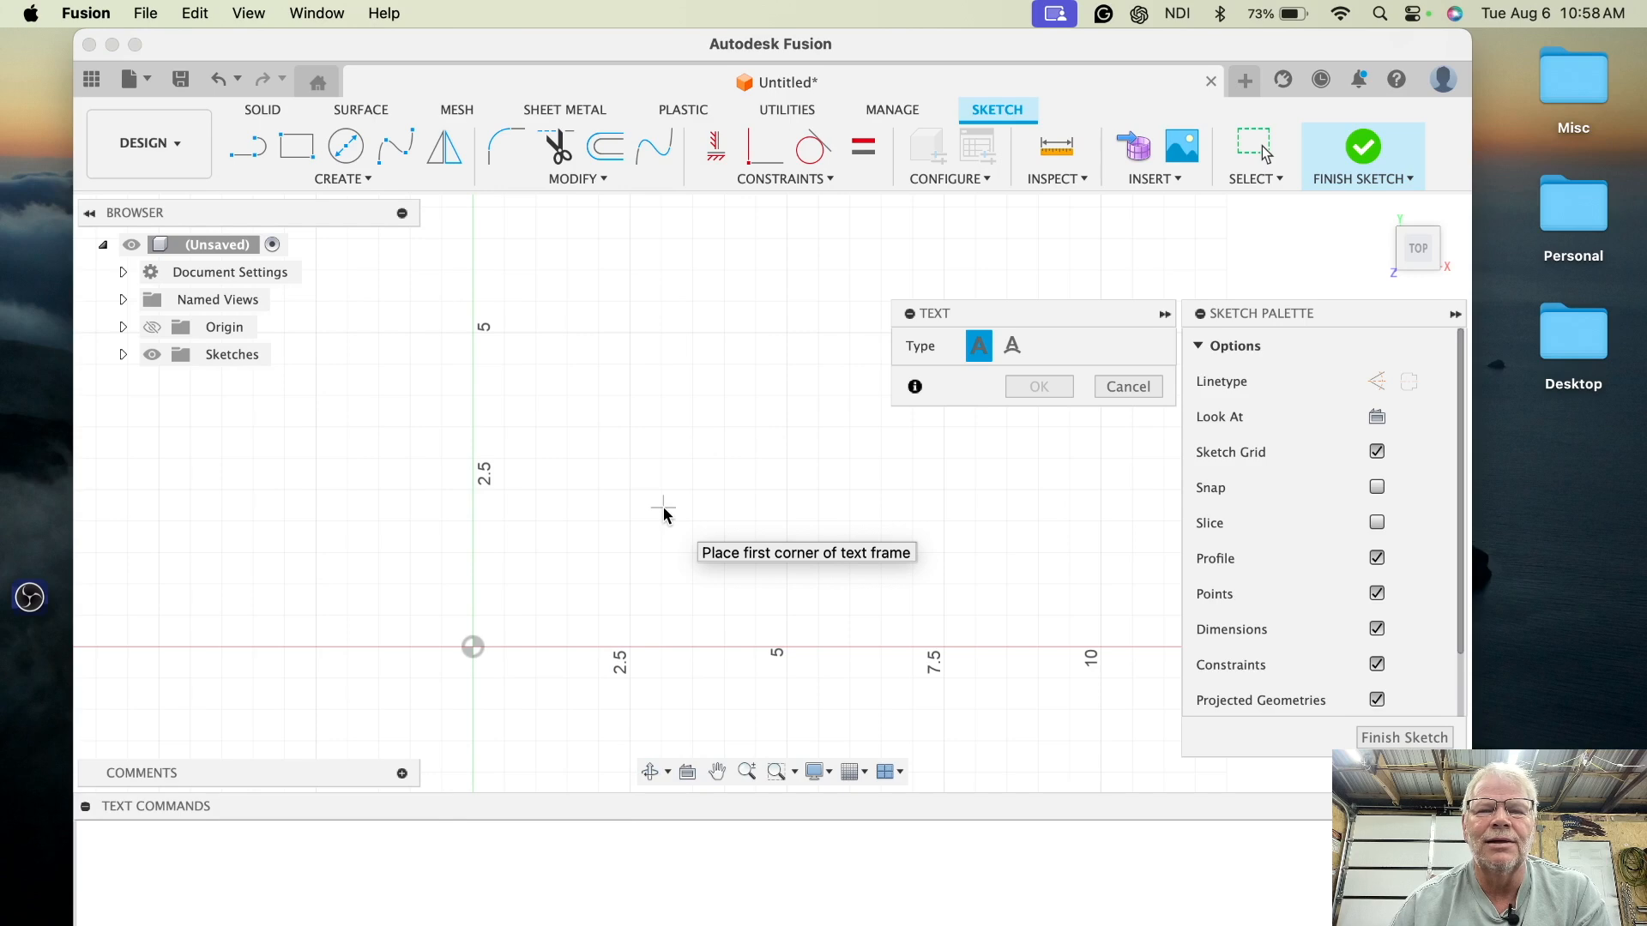
pyautogui.click(488, 633)
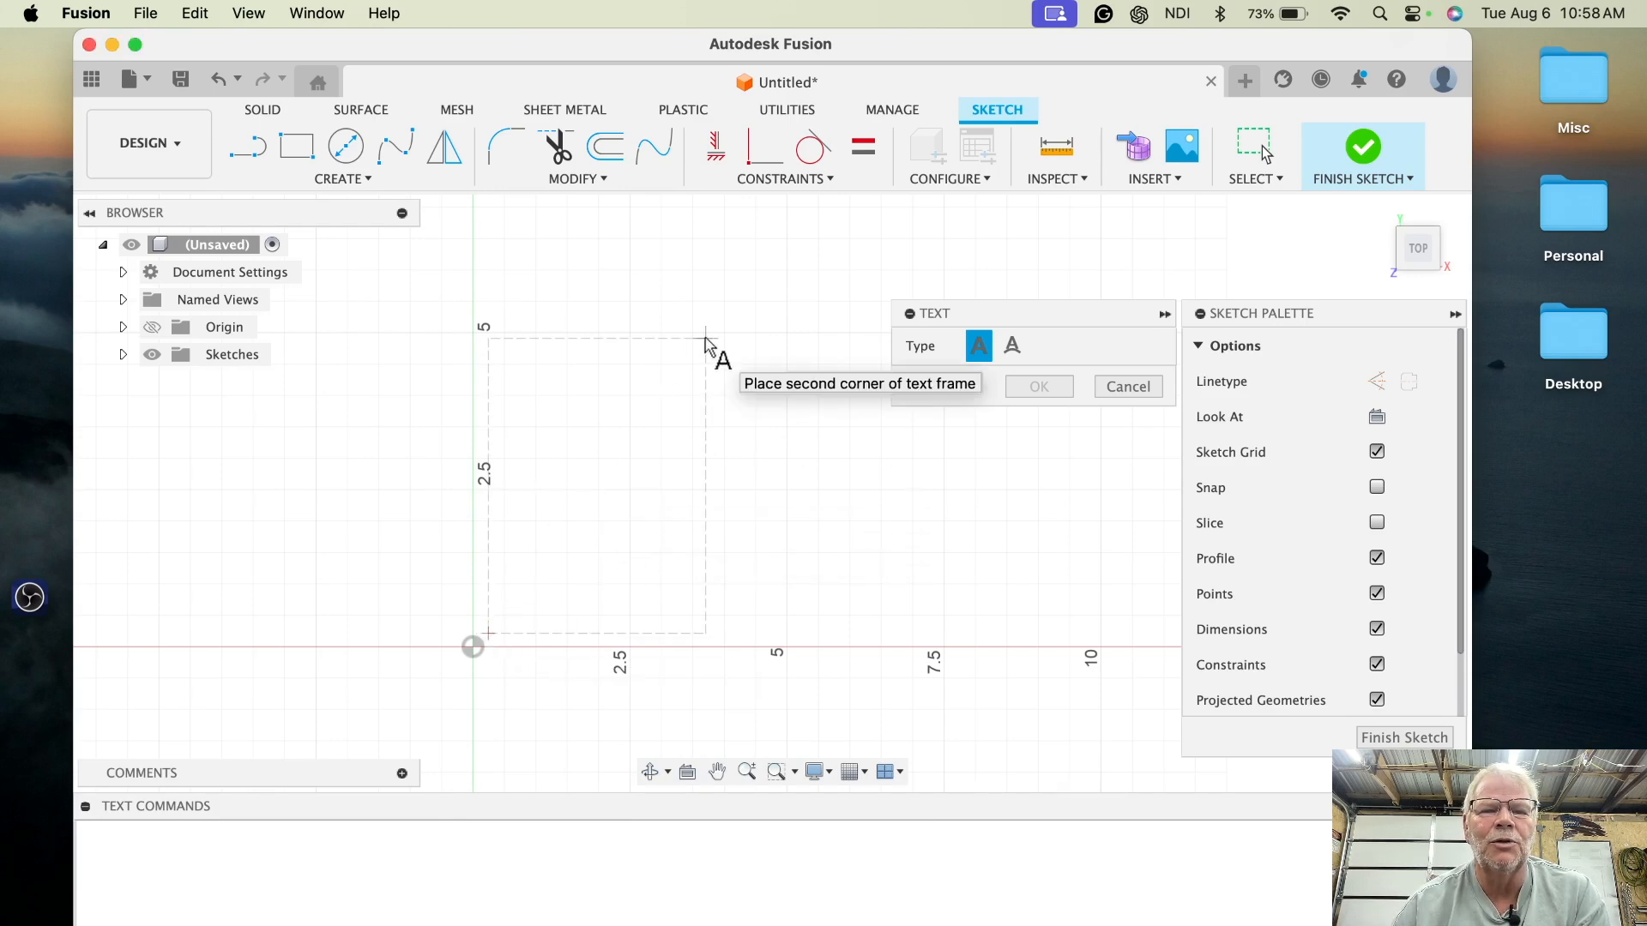
pyautogui.click(770, 337)
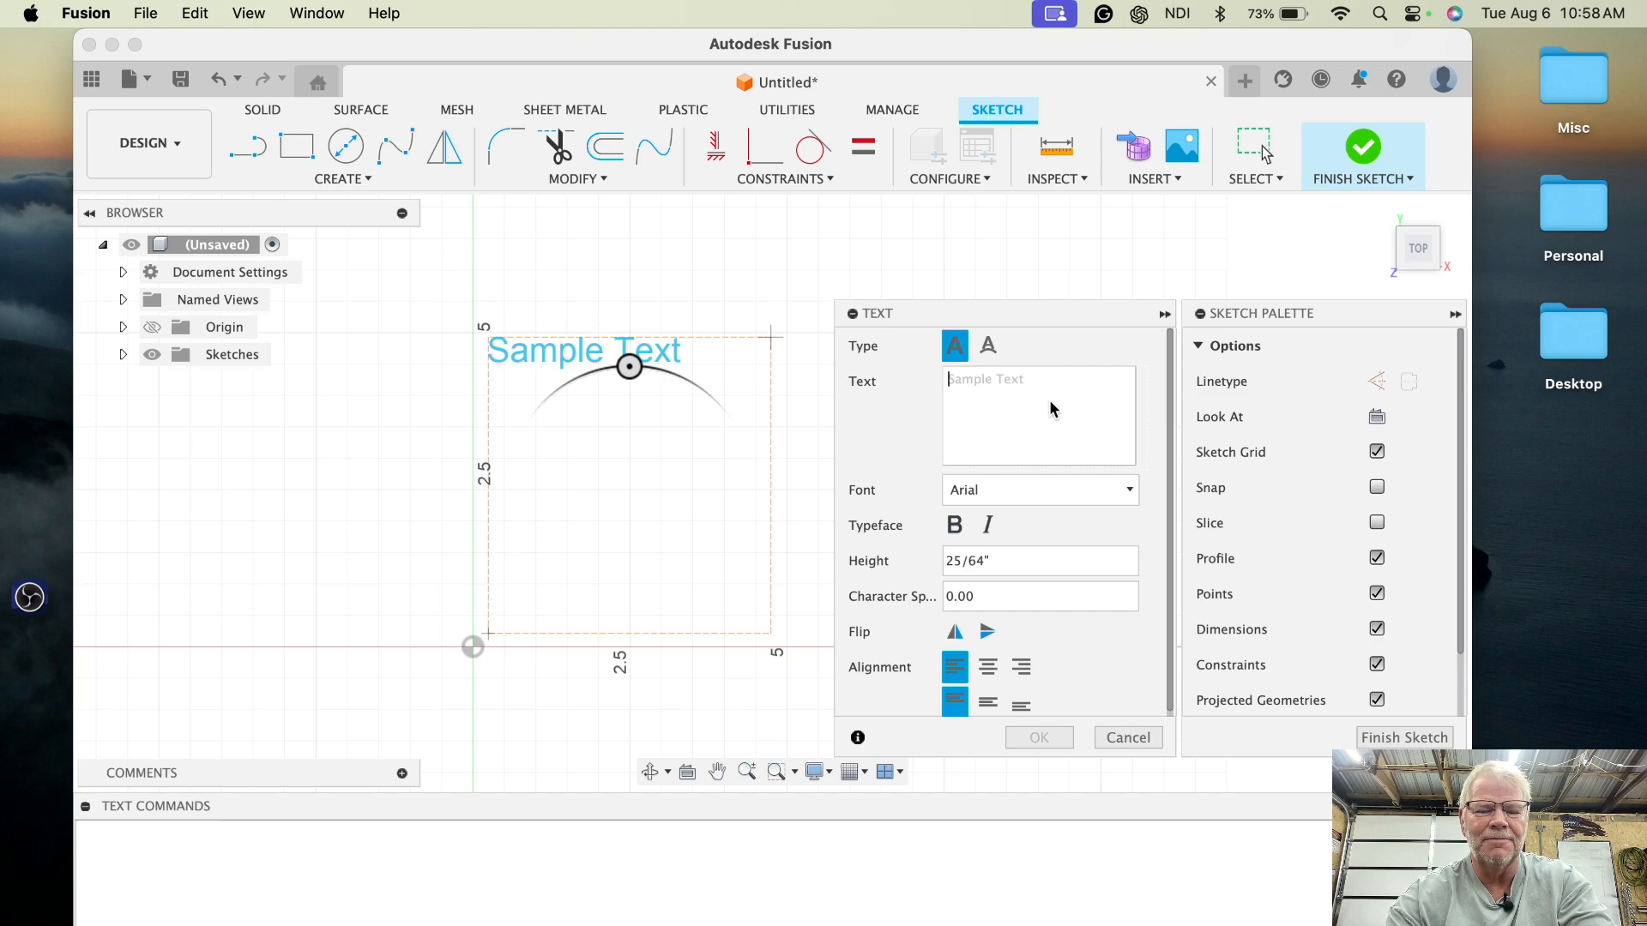
pyautogui.write('A')
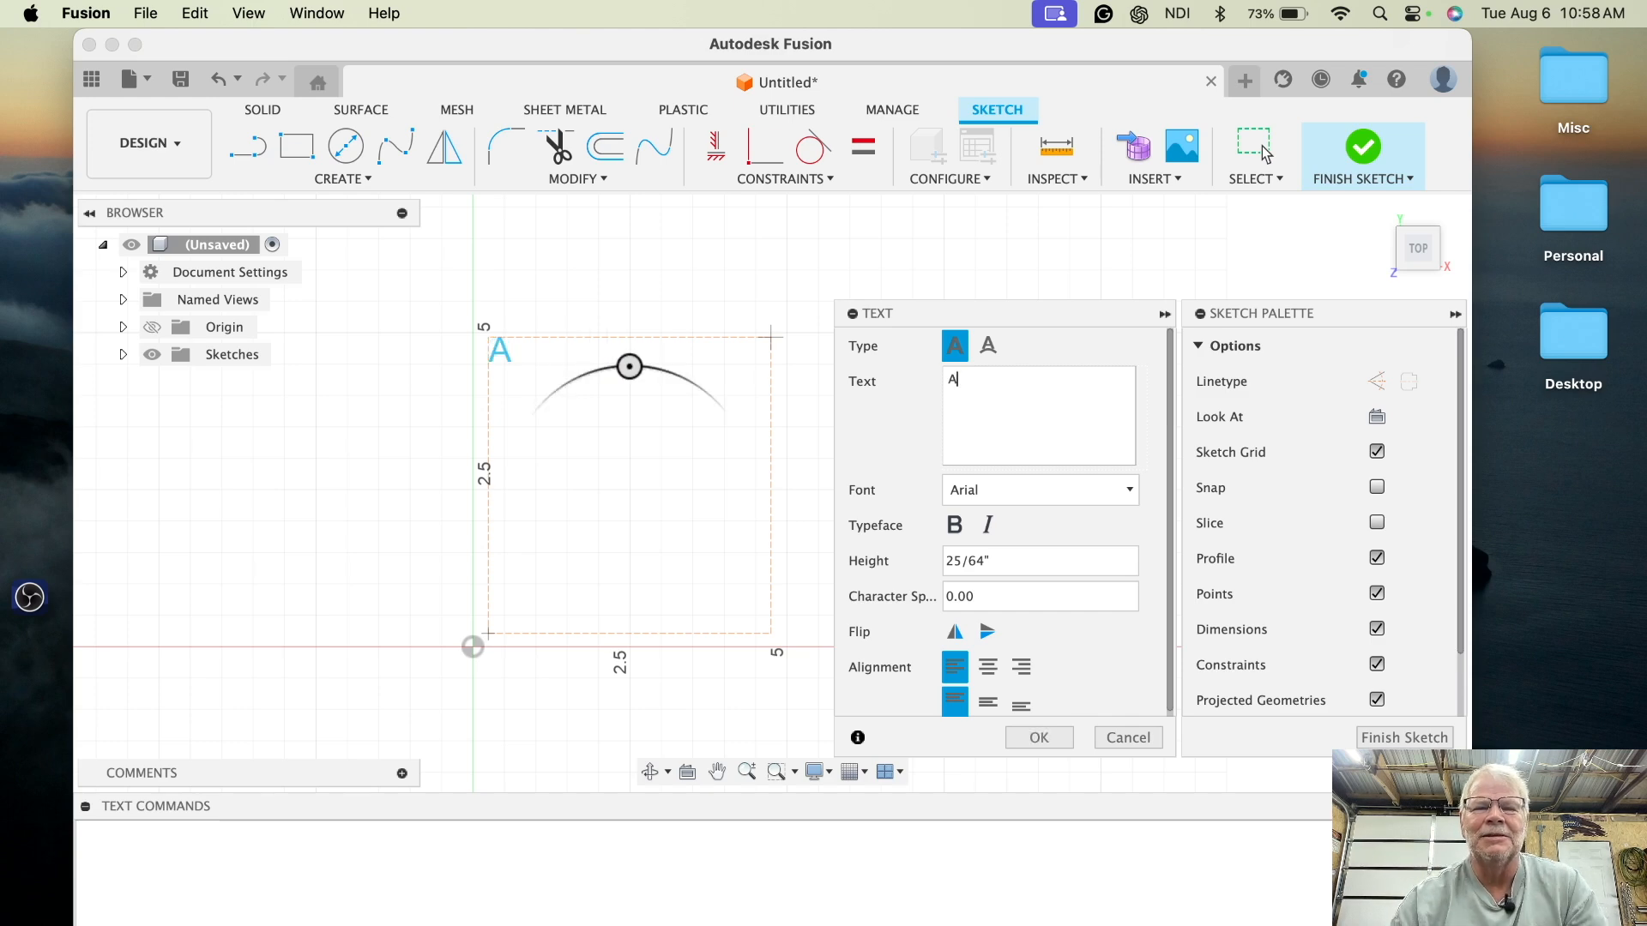
# - Set the text font to Arial Black and make it bold
pyautogui.click(1124, 489)
pyautogui.click(1004, 705)
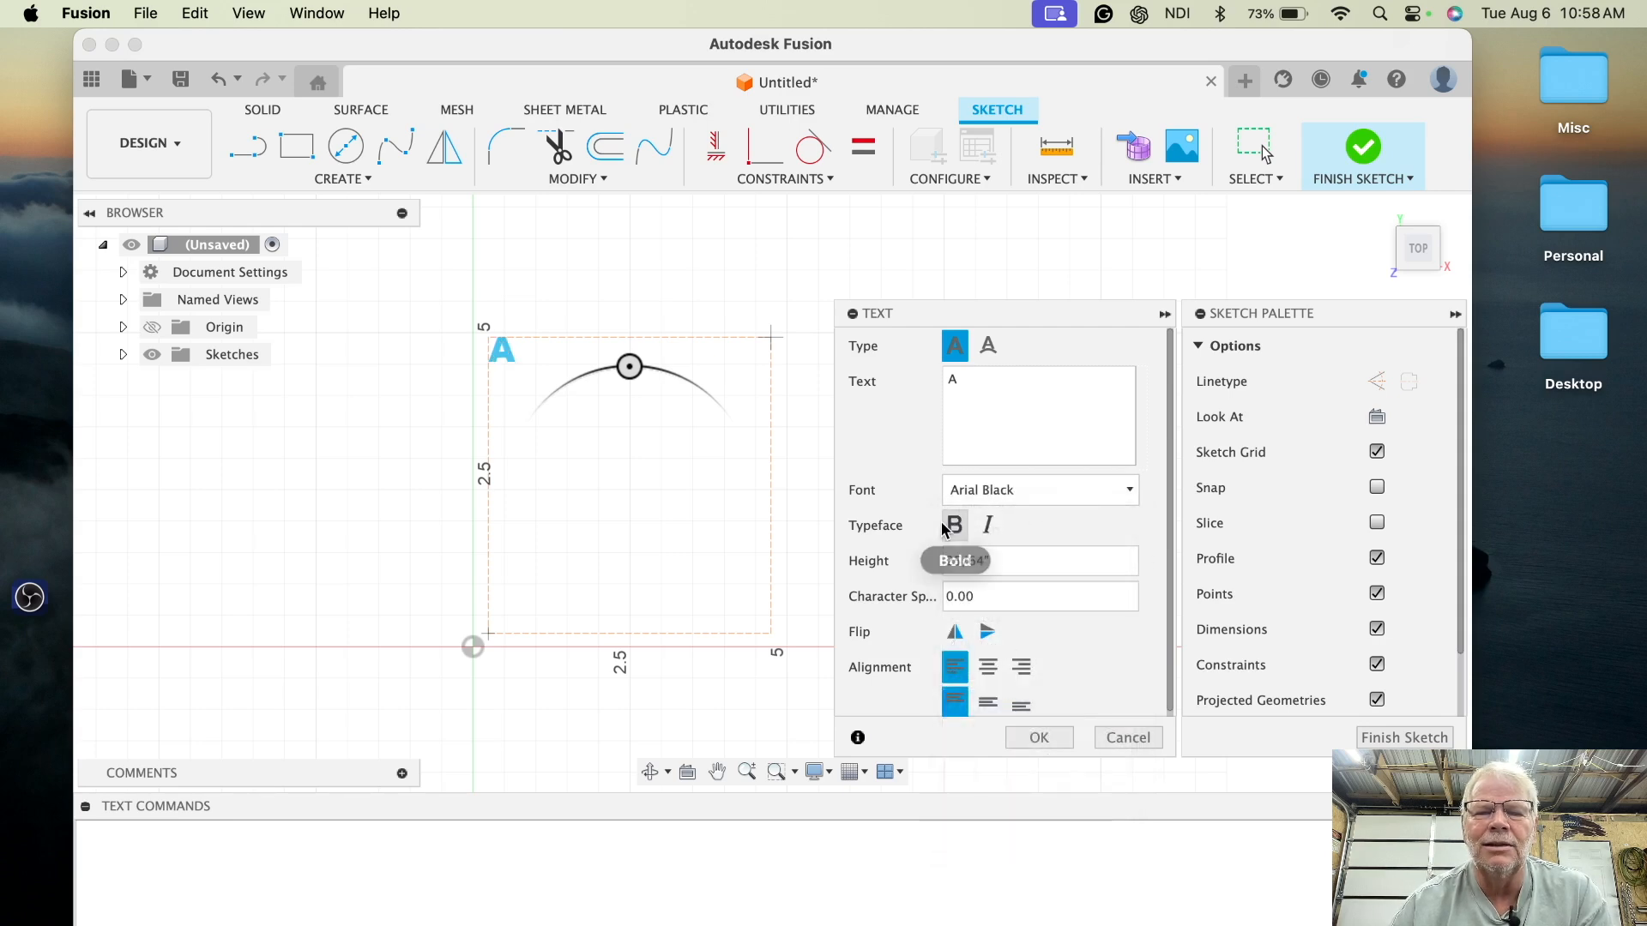
pyautogui.click(945, 525)
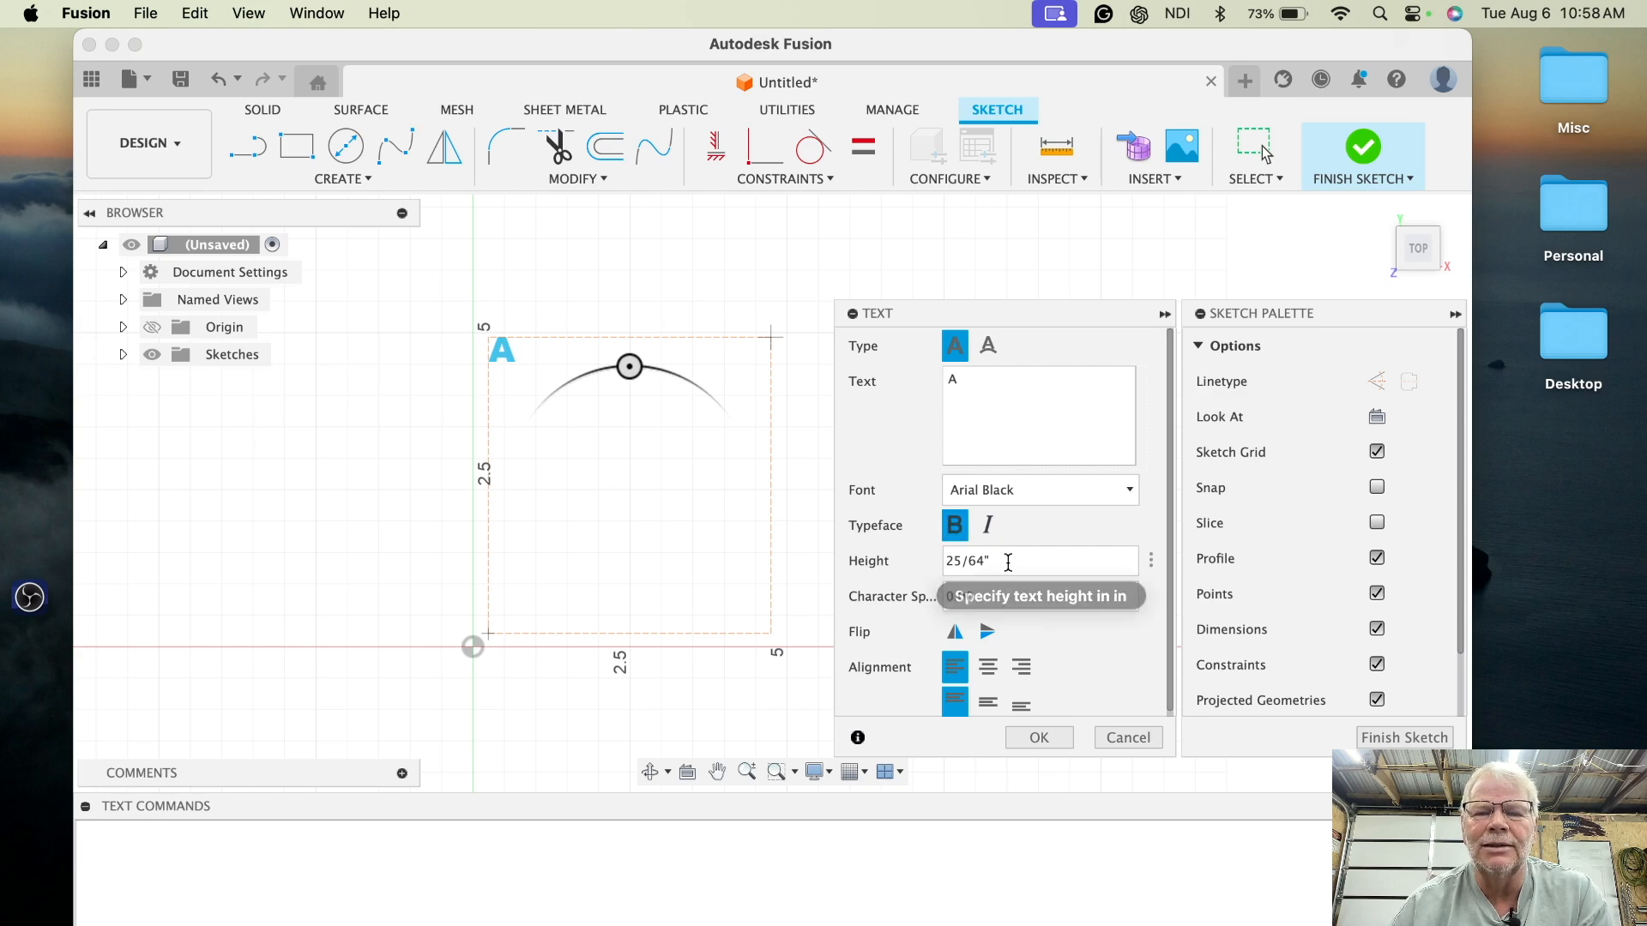
# - Set the text height to 3, center it horizontally and vertically in the frame, and confirm the text
pyautogui.click(995, 561)
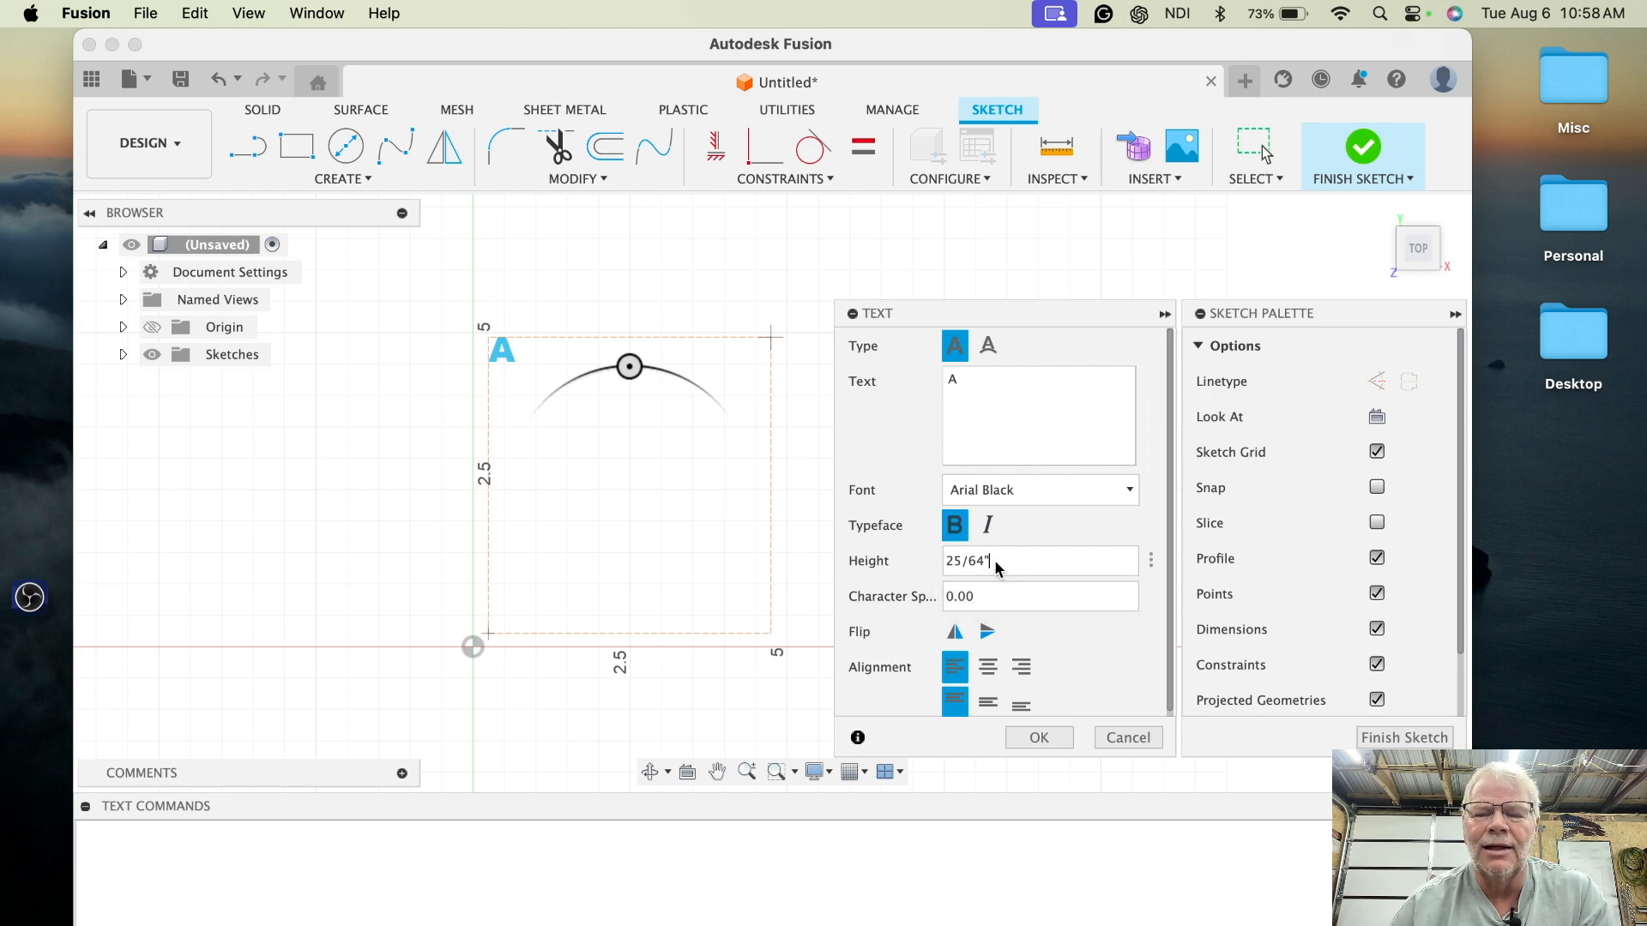
pyautogui.press('BackSpace')
pyautogui.press('BackSpace')
pyautogui.press('BackSpace')
pyautogui.press('BackSpace')
pyautogui.press('BackSpace')
pyautogui.press('BackSpace')
pyautogui.write('3')
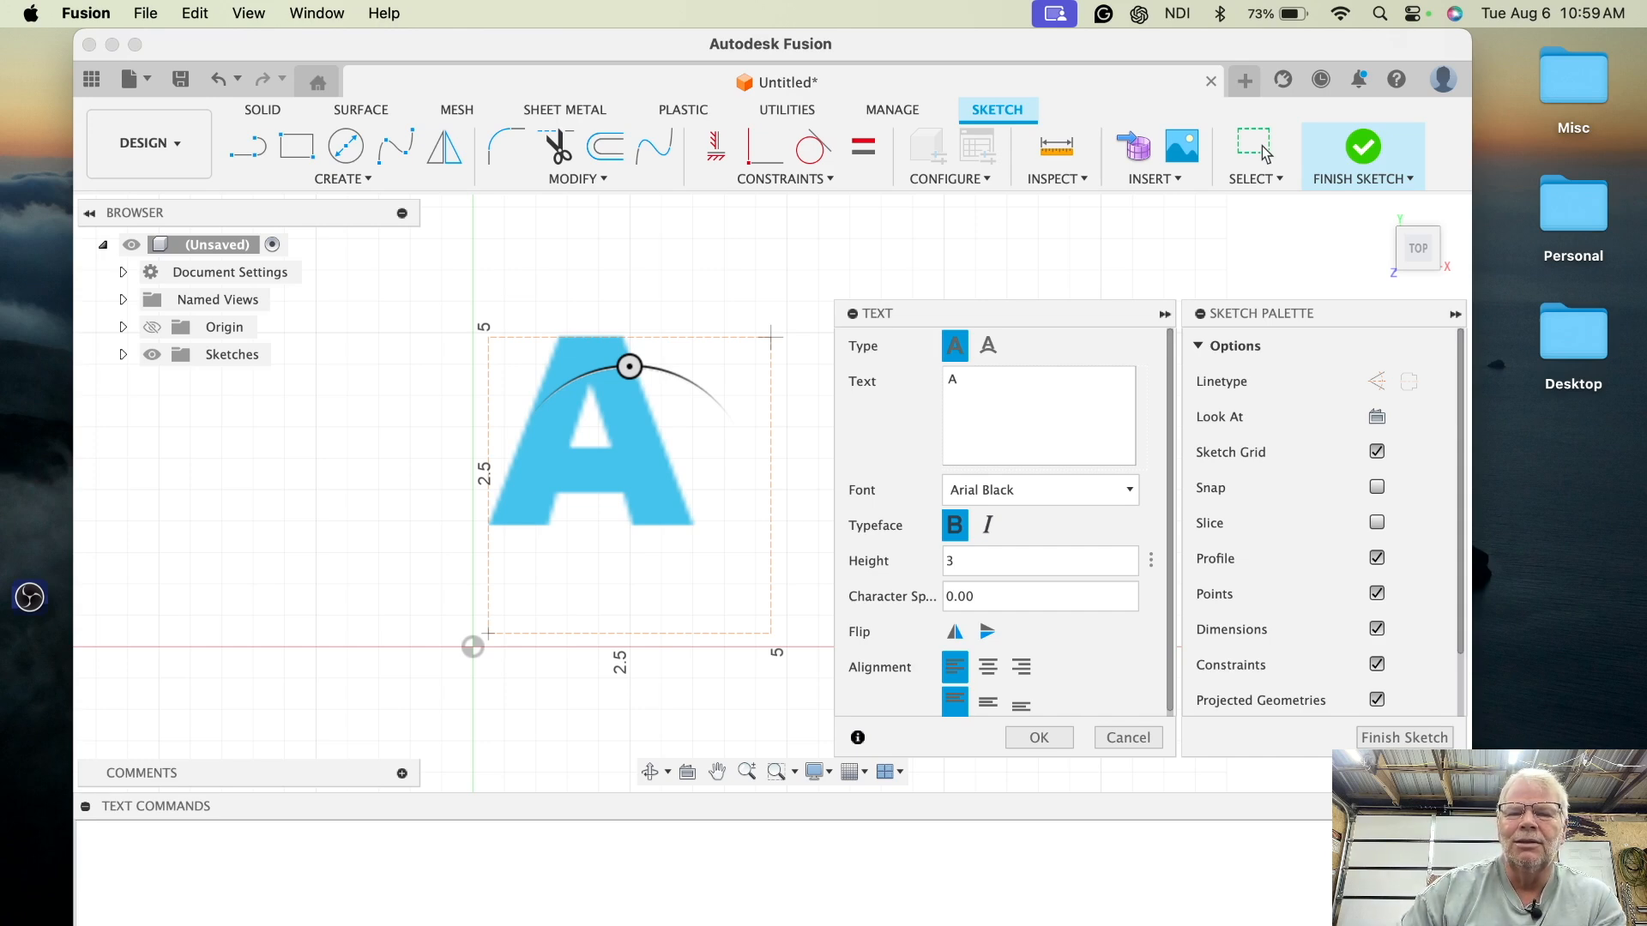
pyautogui.click(991, 673)
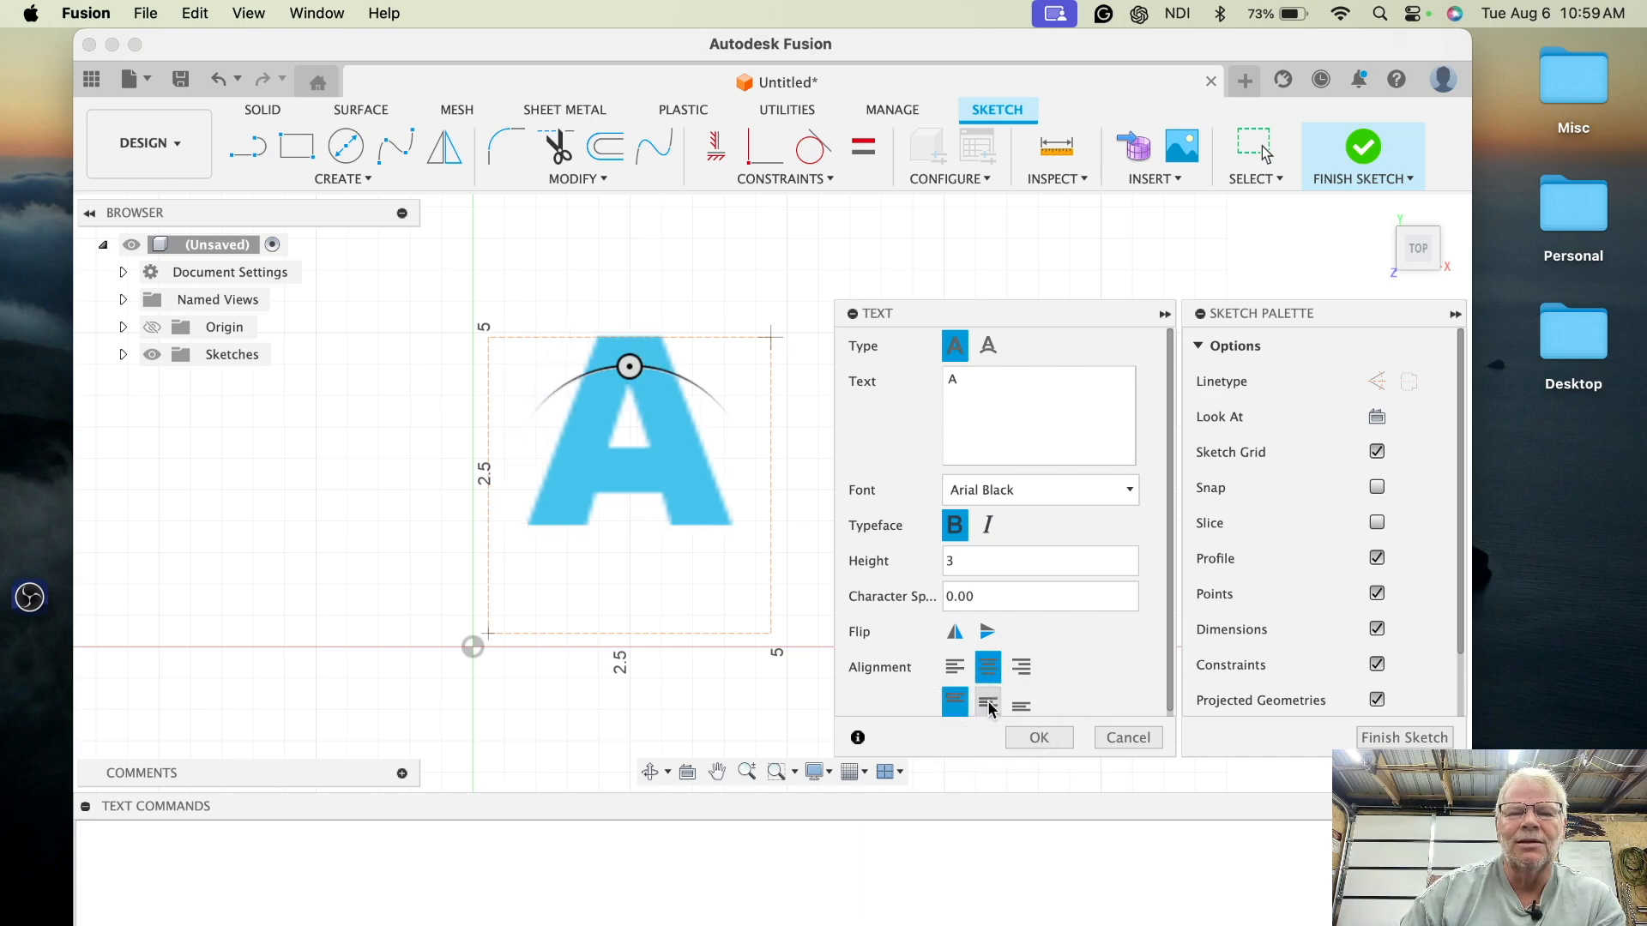
pyautogui.click(987, 701)
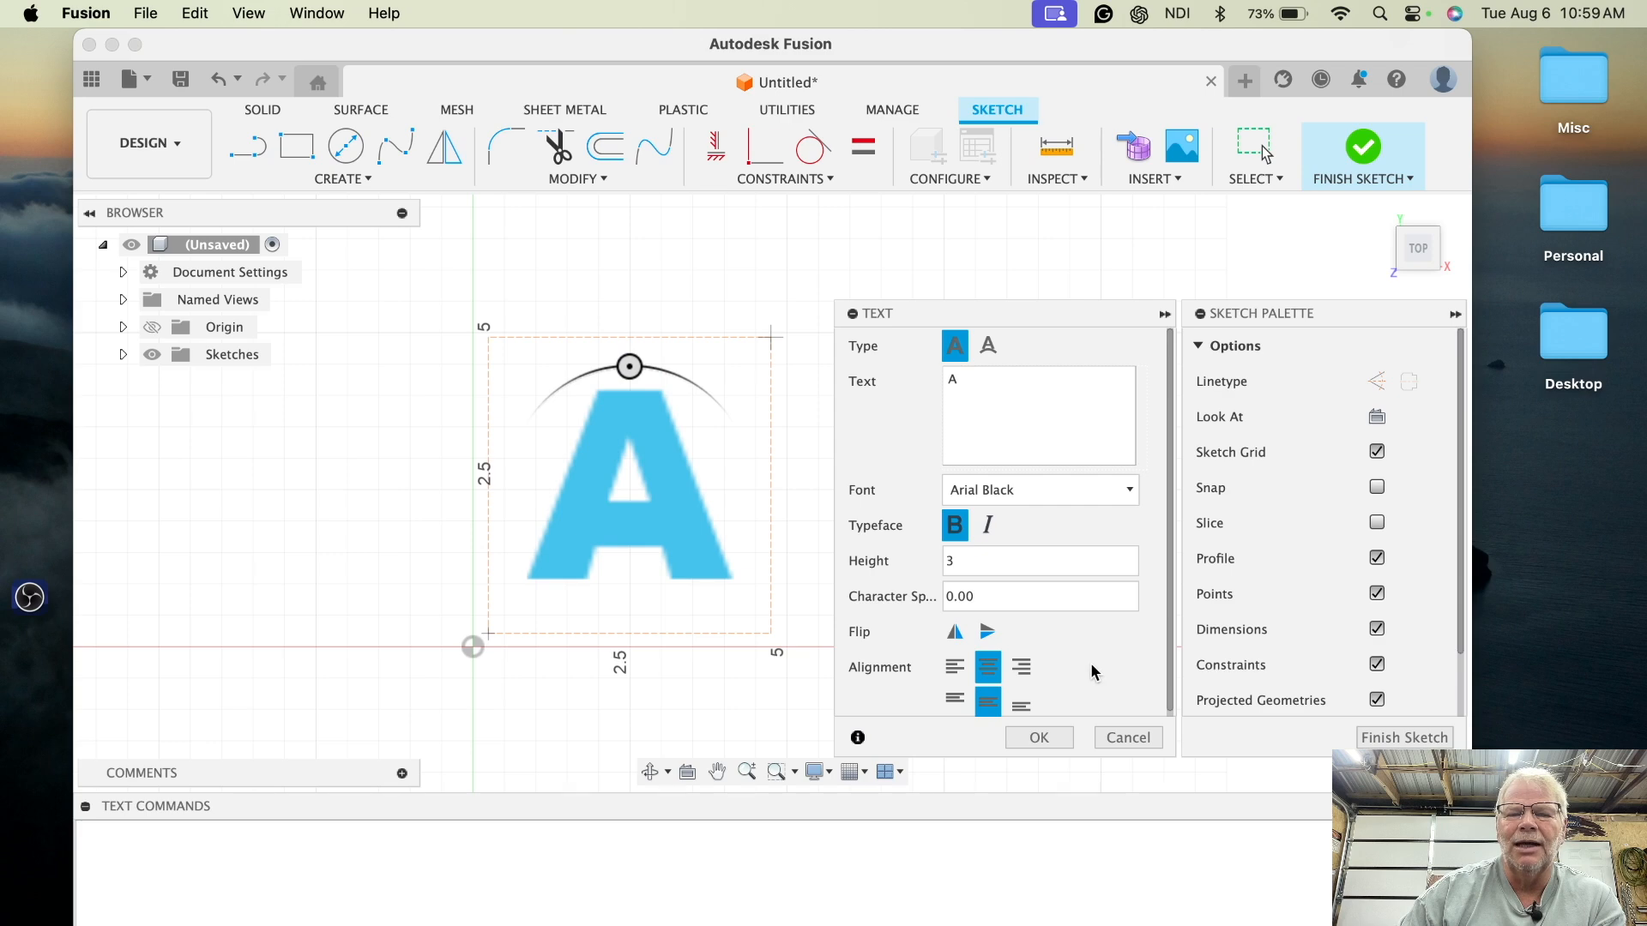
pyautogui.click(1047, 739)
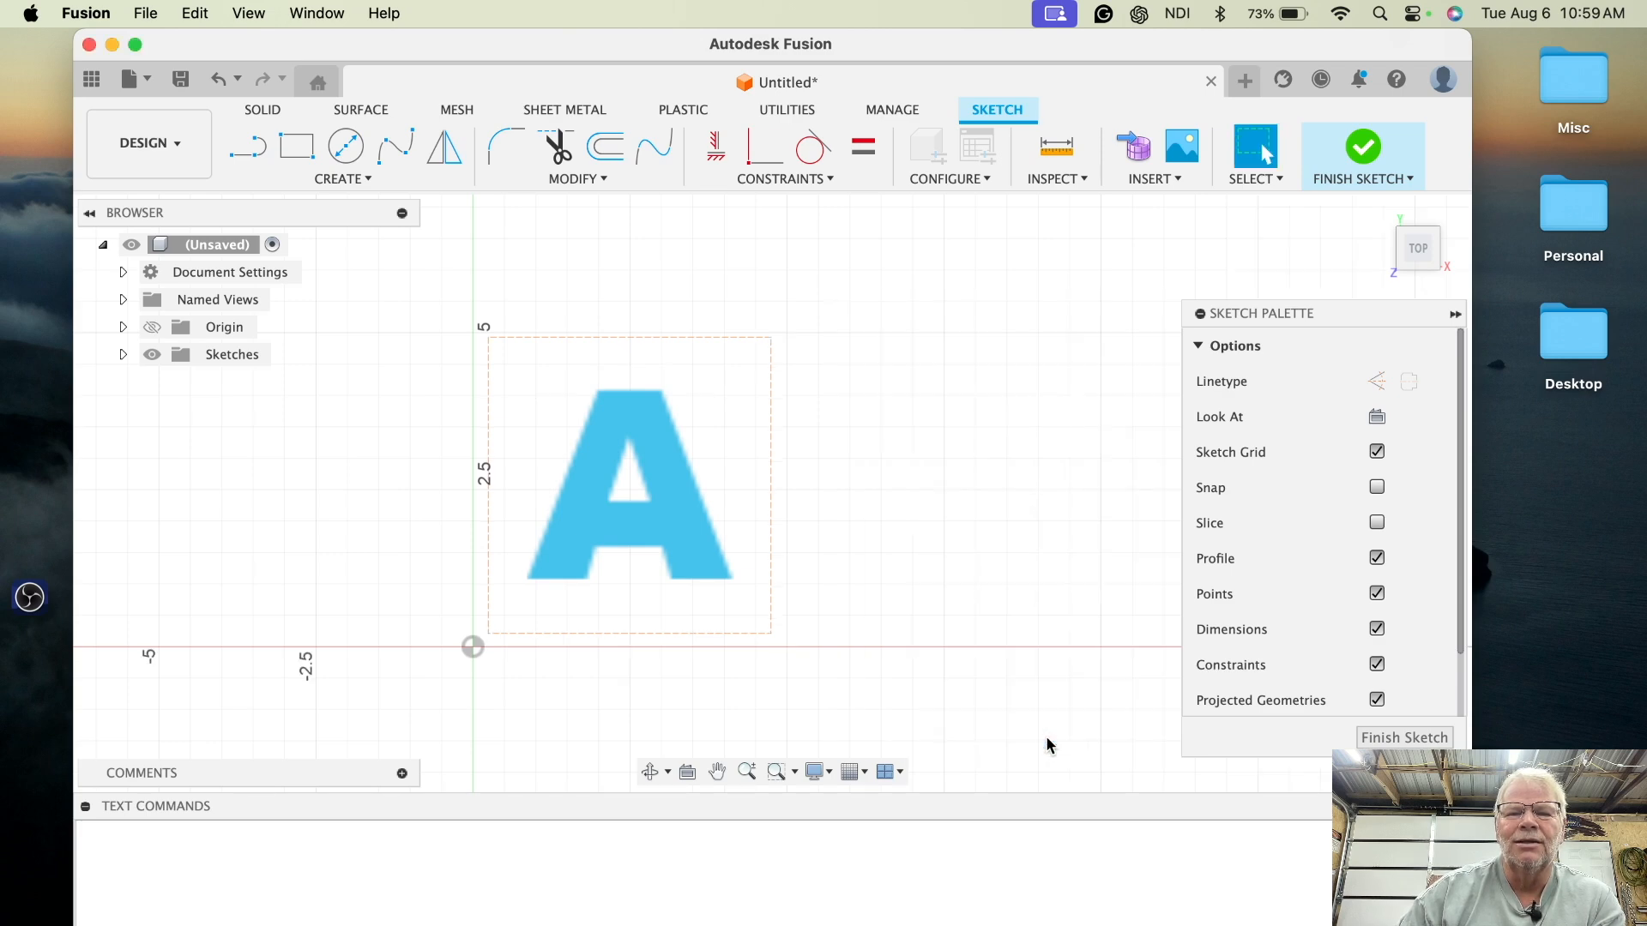
# - Explode the letter A text into editable sketch curves
pyautogui.rightClick(666, 461)
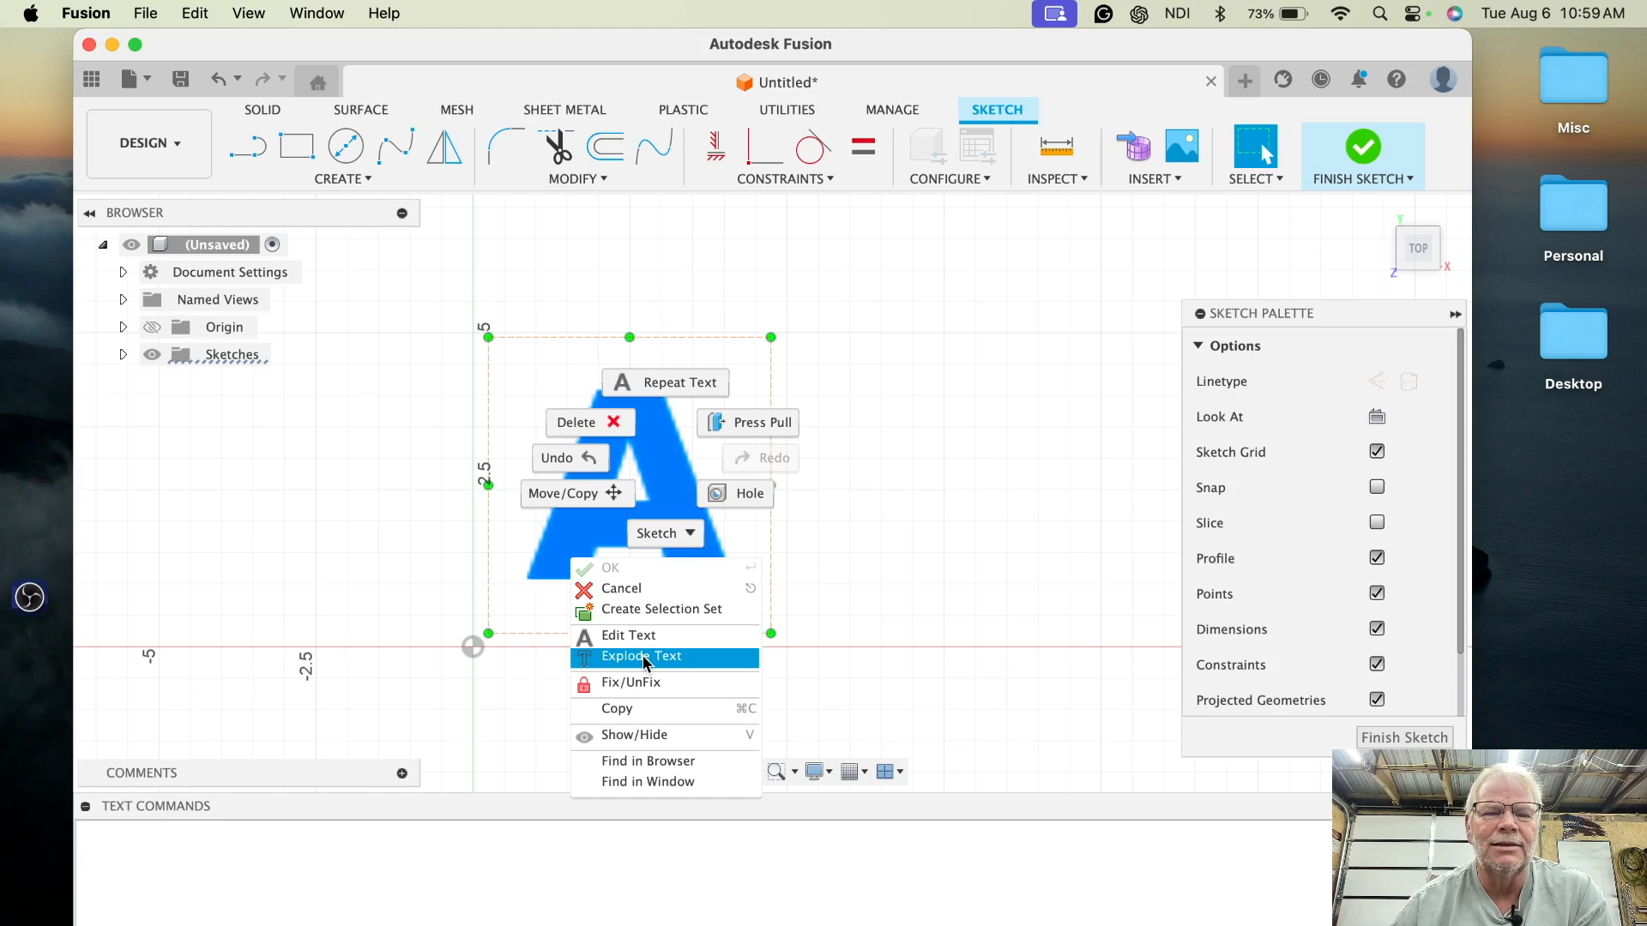
pyautogui.click(643, 656)
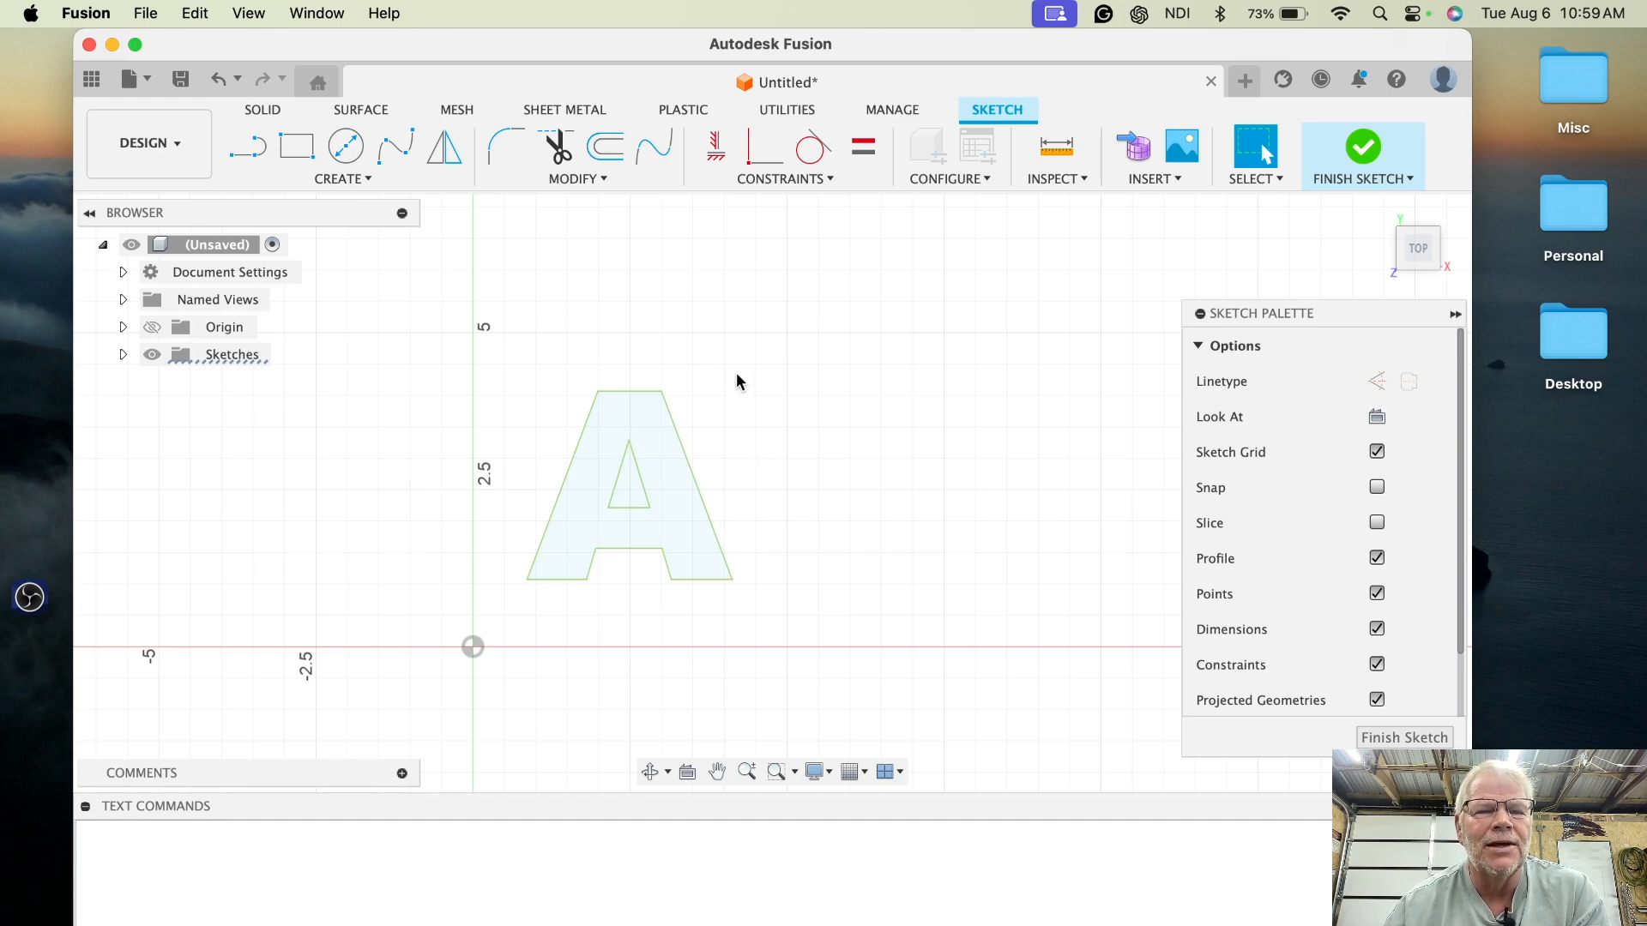
pyautogui.click(650, 423)
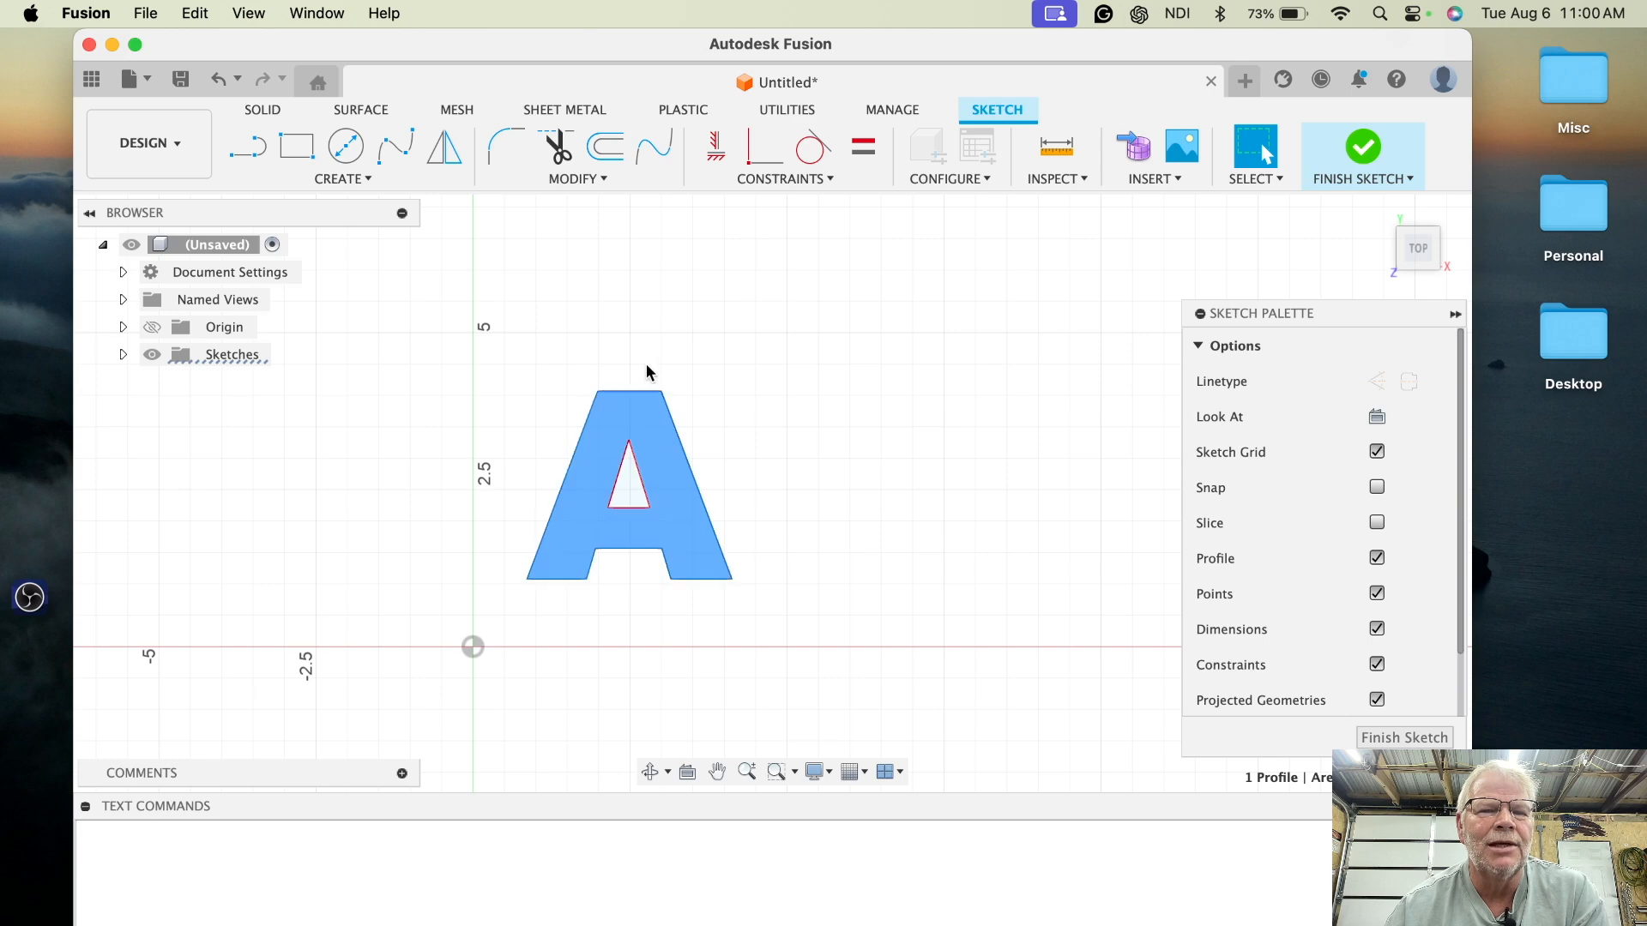
# - Draw a rectangle about 4.9 in wide by 3.7 in tall enclosing the whole letter
pyautogui.click(291, 148)
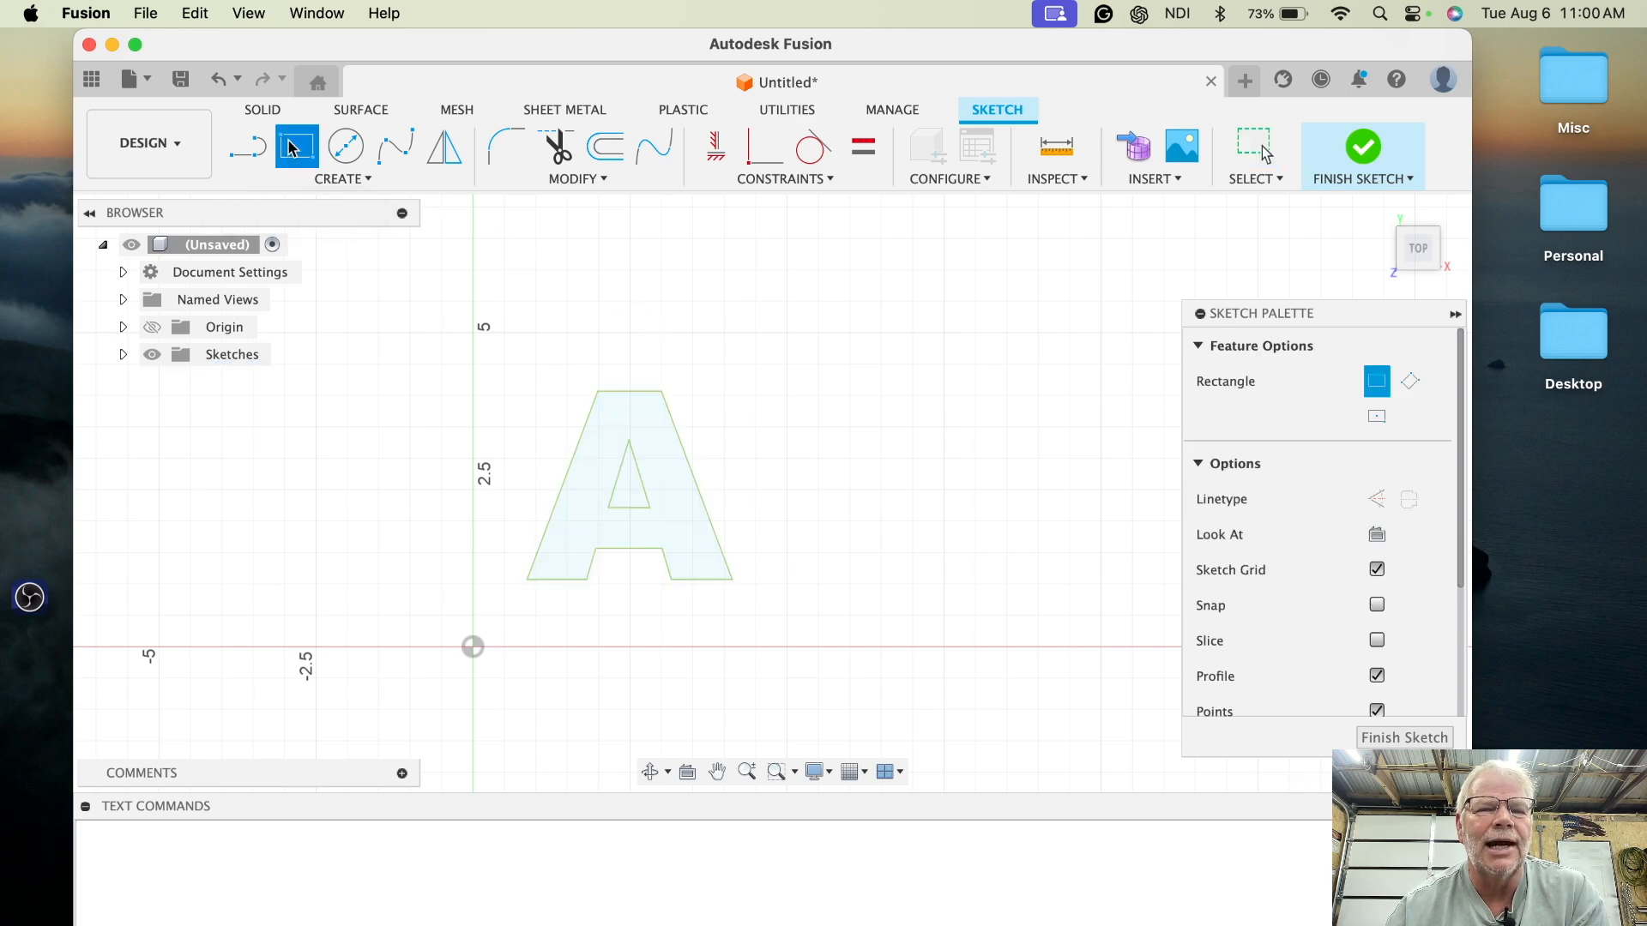
pyautogui.click(477, 600)
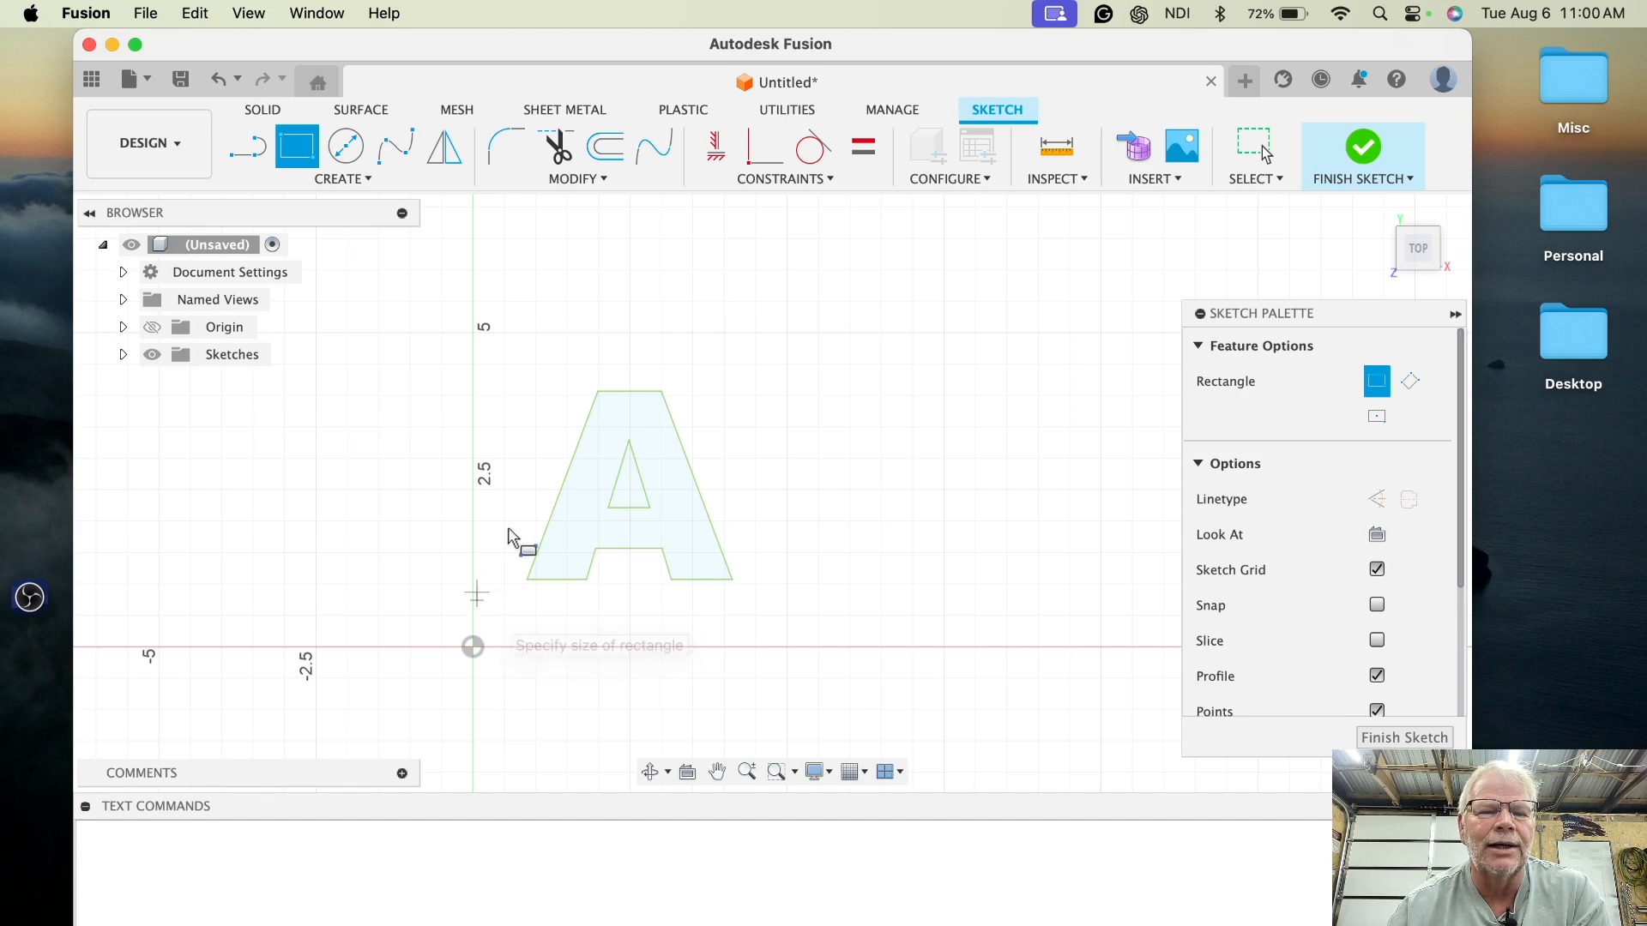
pyautogui.click(793, 361)
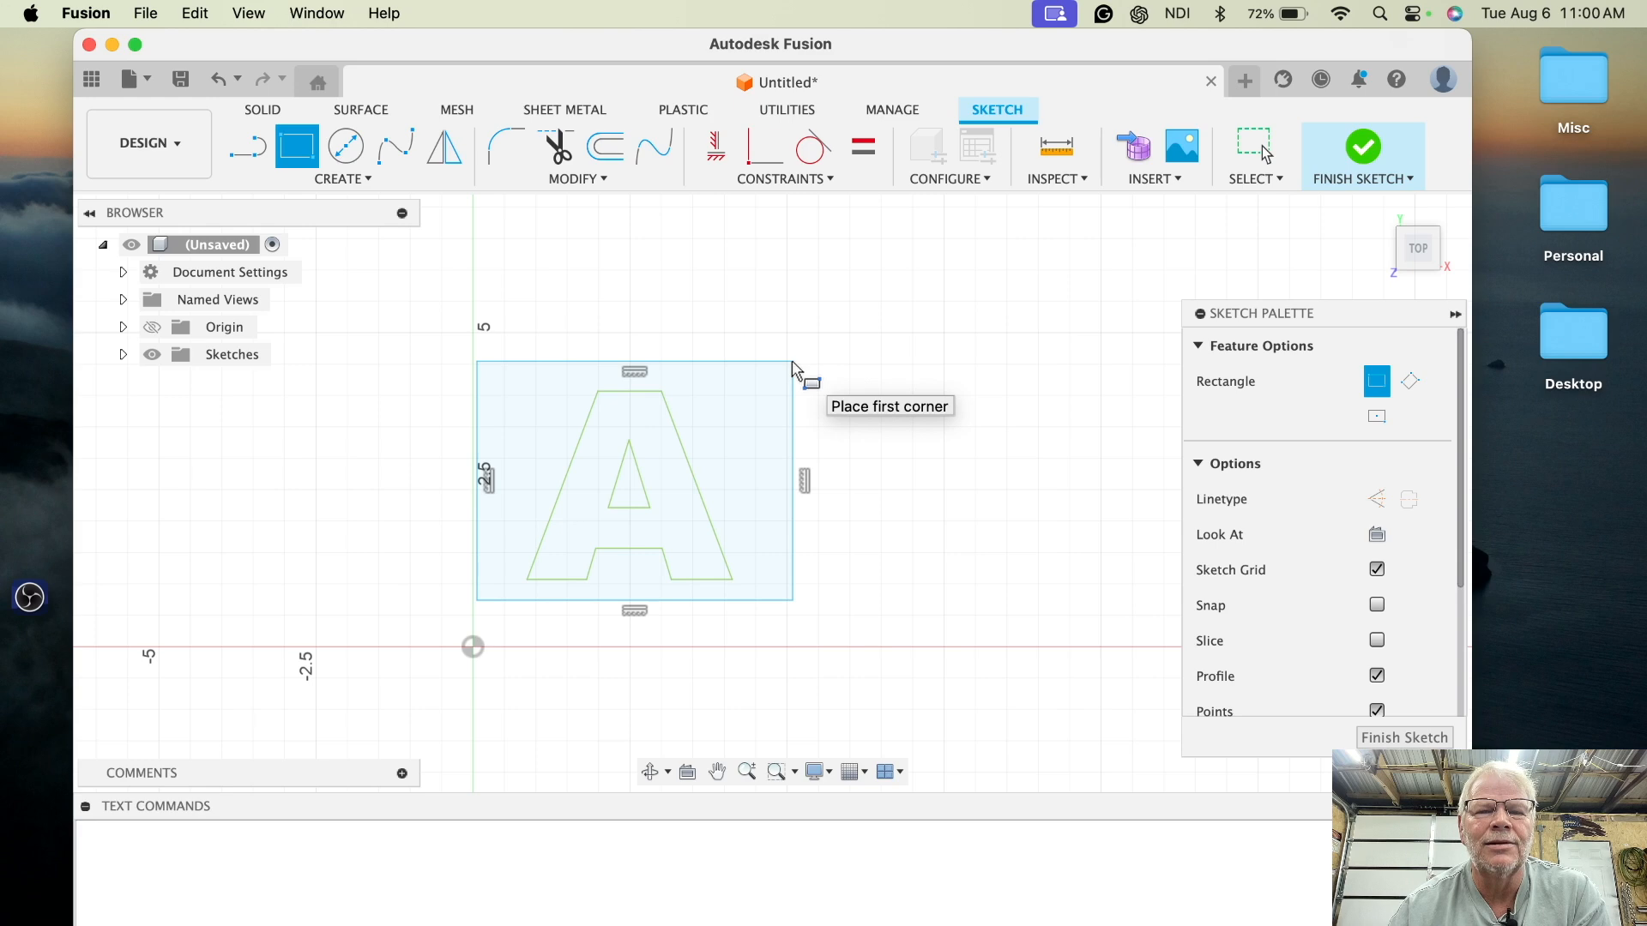
pyautogui.click(1253, 152)
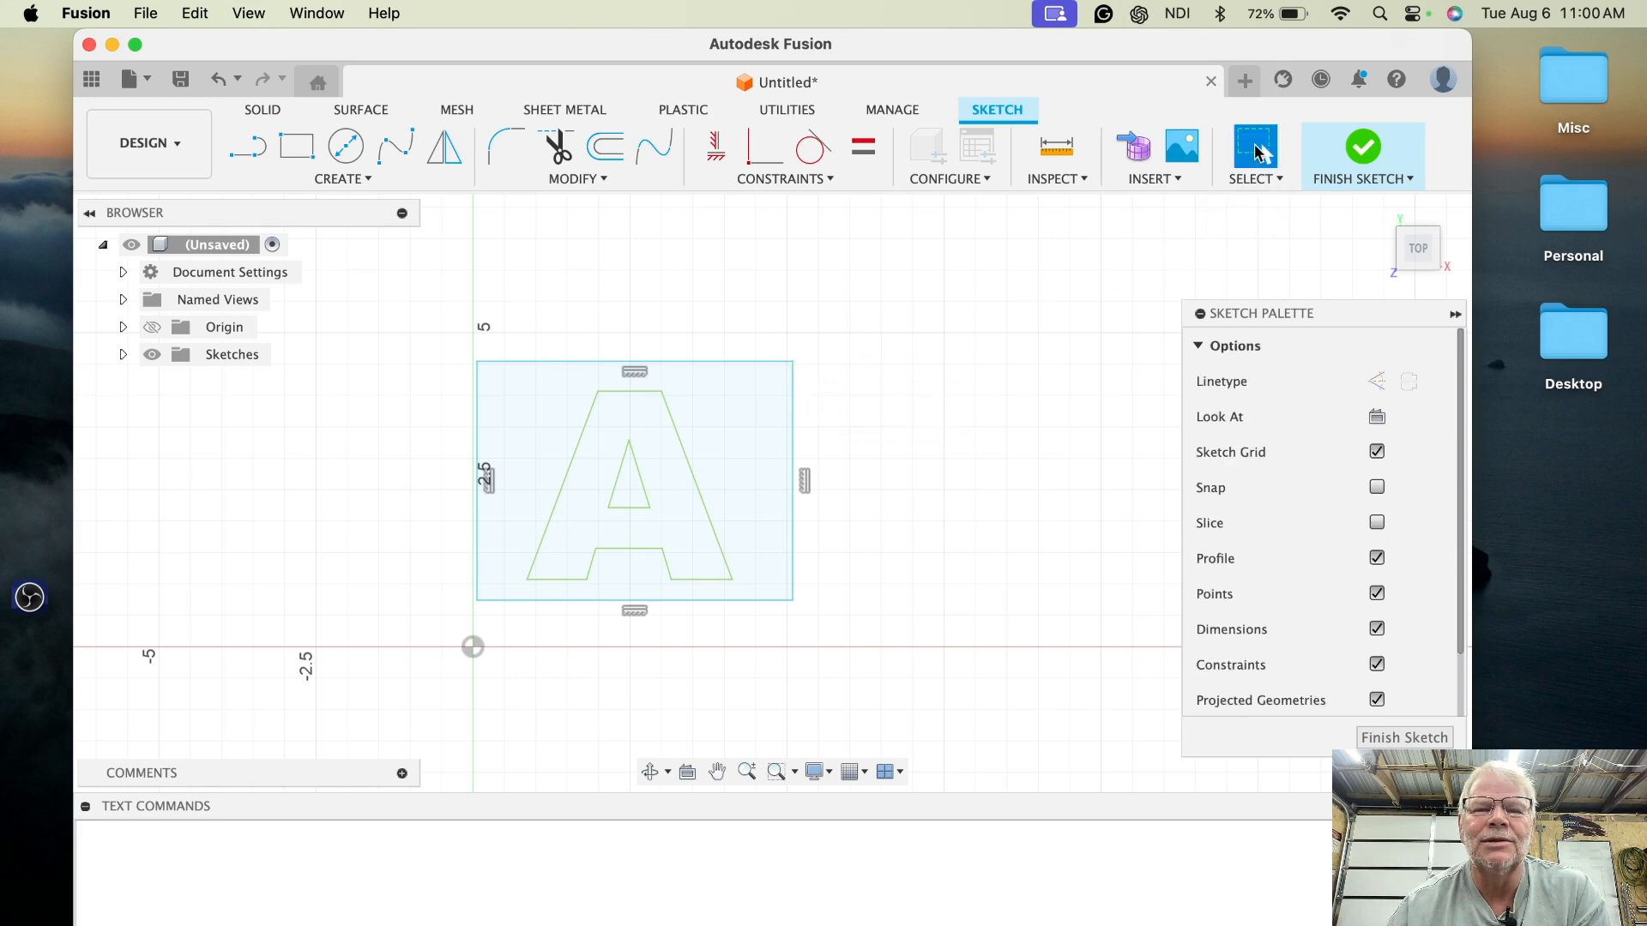
pyautogui.click(723, 441)
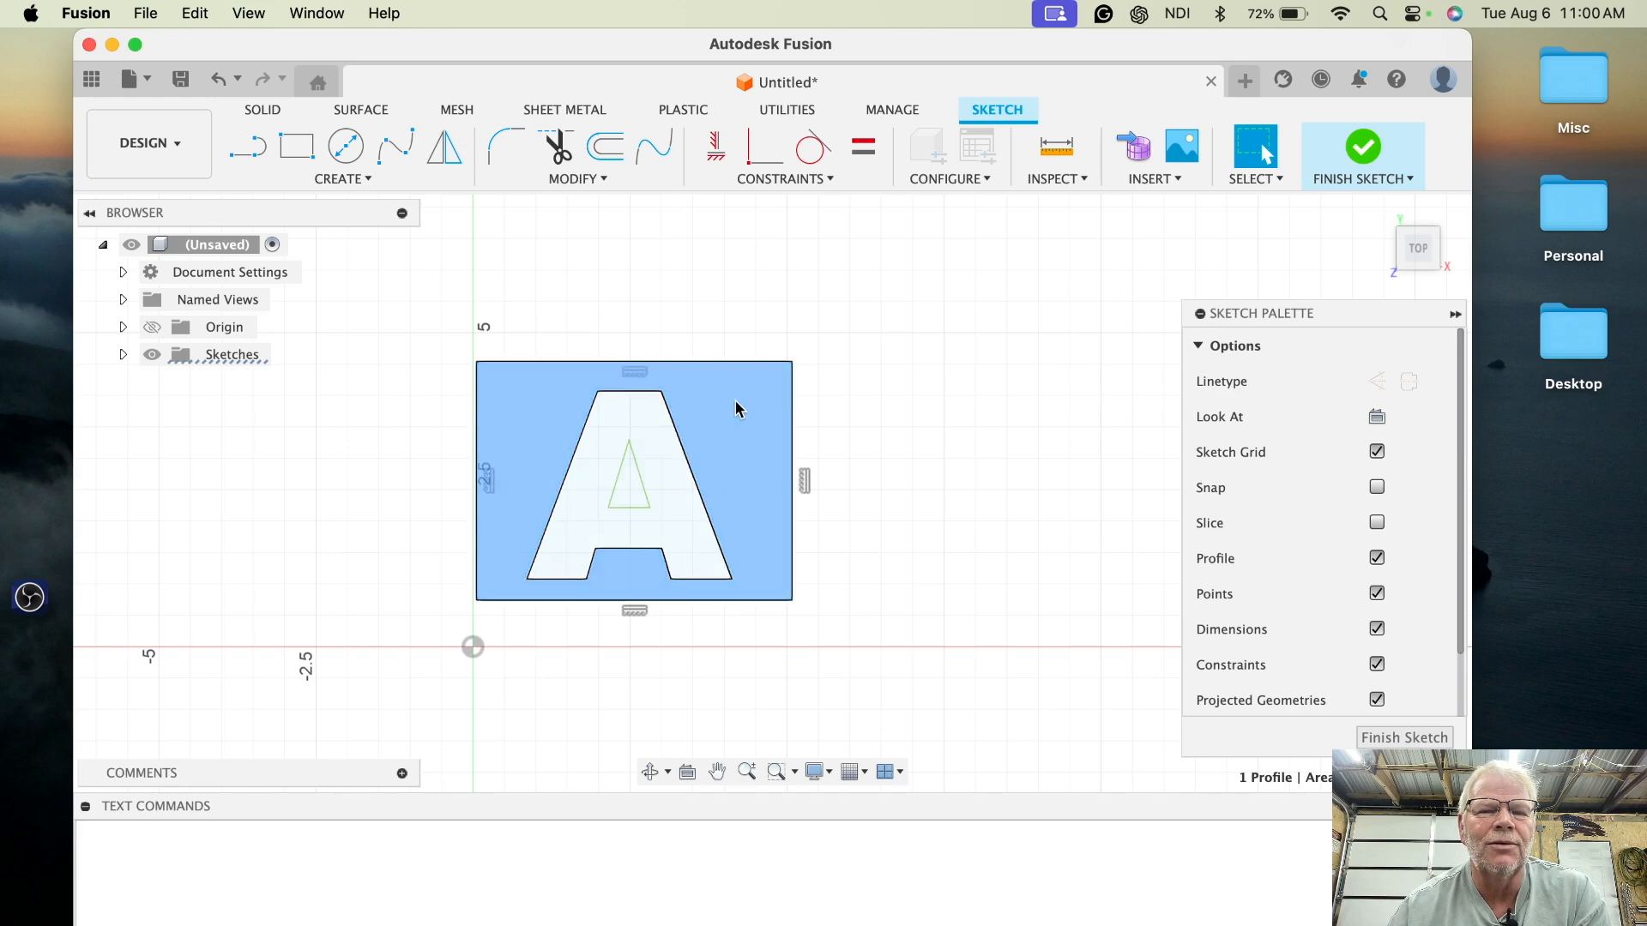
# - Draw a narrow rectangle about 0.3 in wide by 0.9 in tall bridging the letter's inner triangle to the gap below the crossbar
pyautogui.scroll(5, 910, 450)
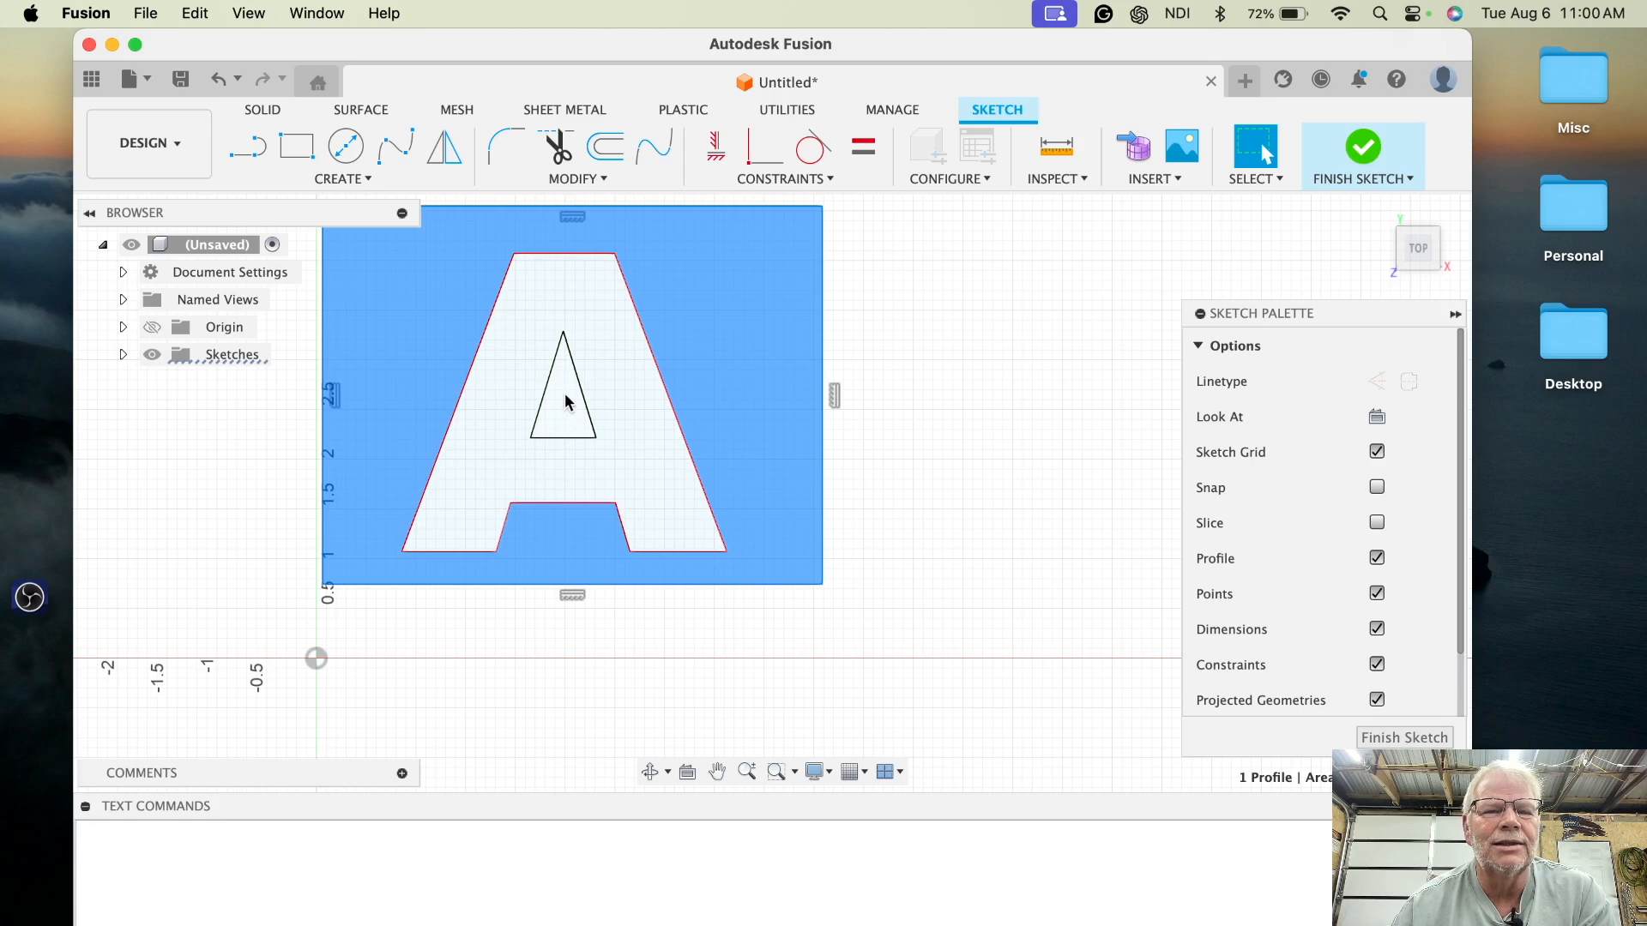
pyautogui.click(297, 147)
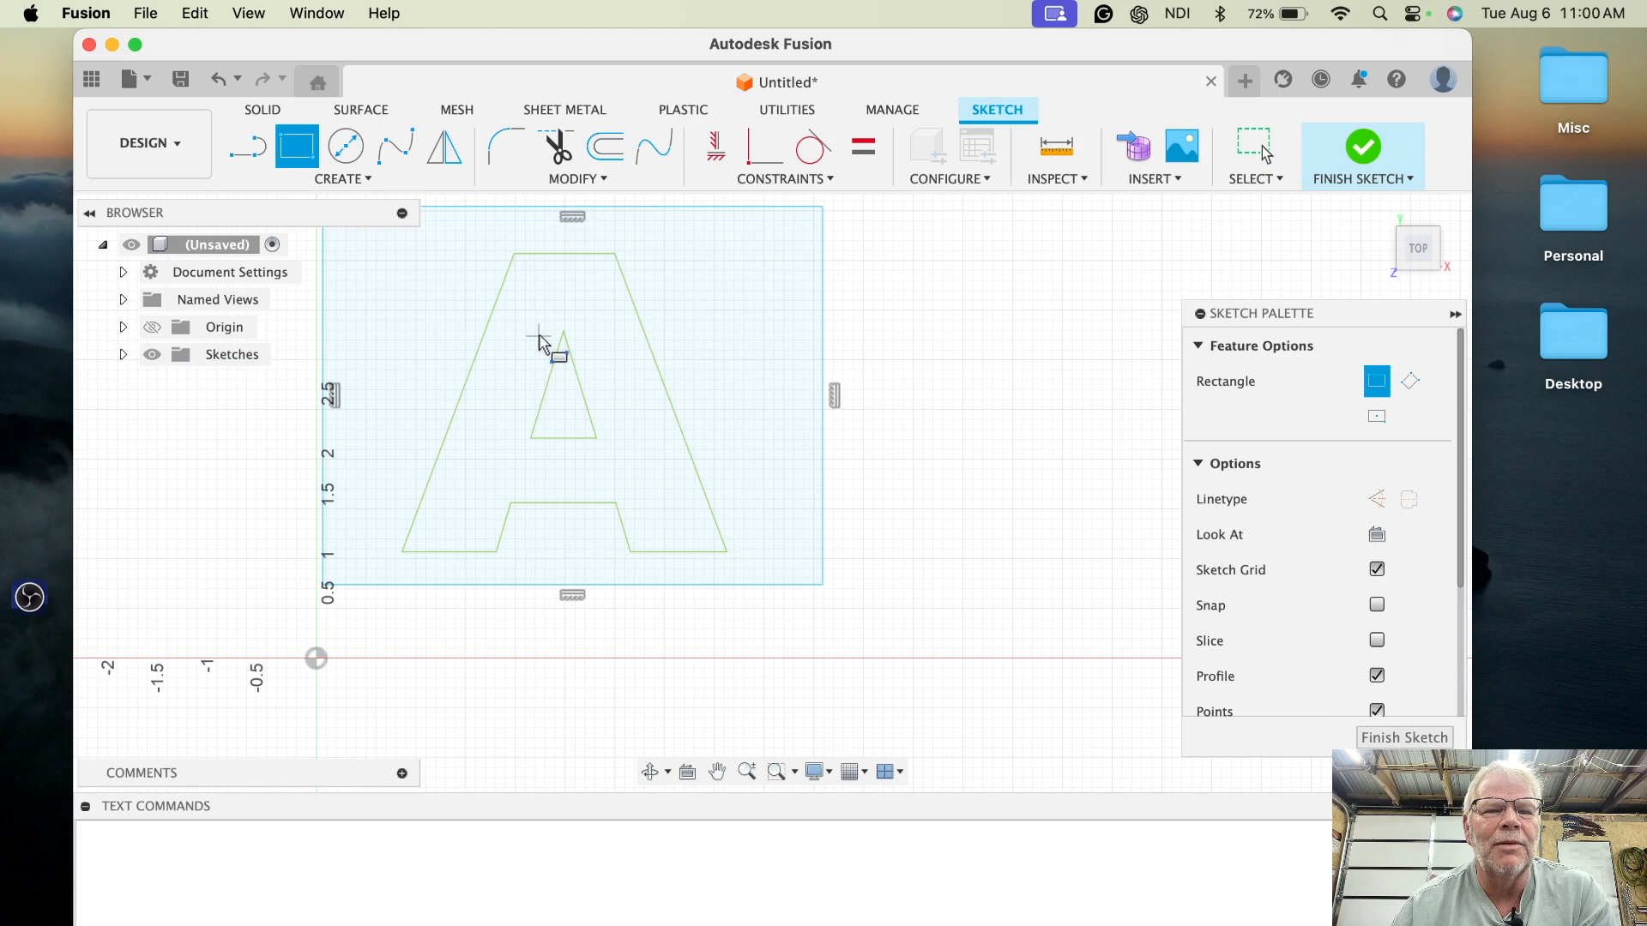
pyautogui.click(548, 427)
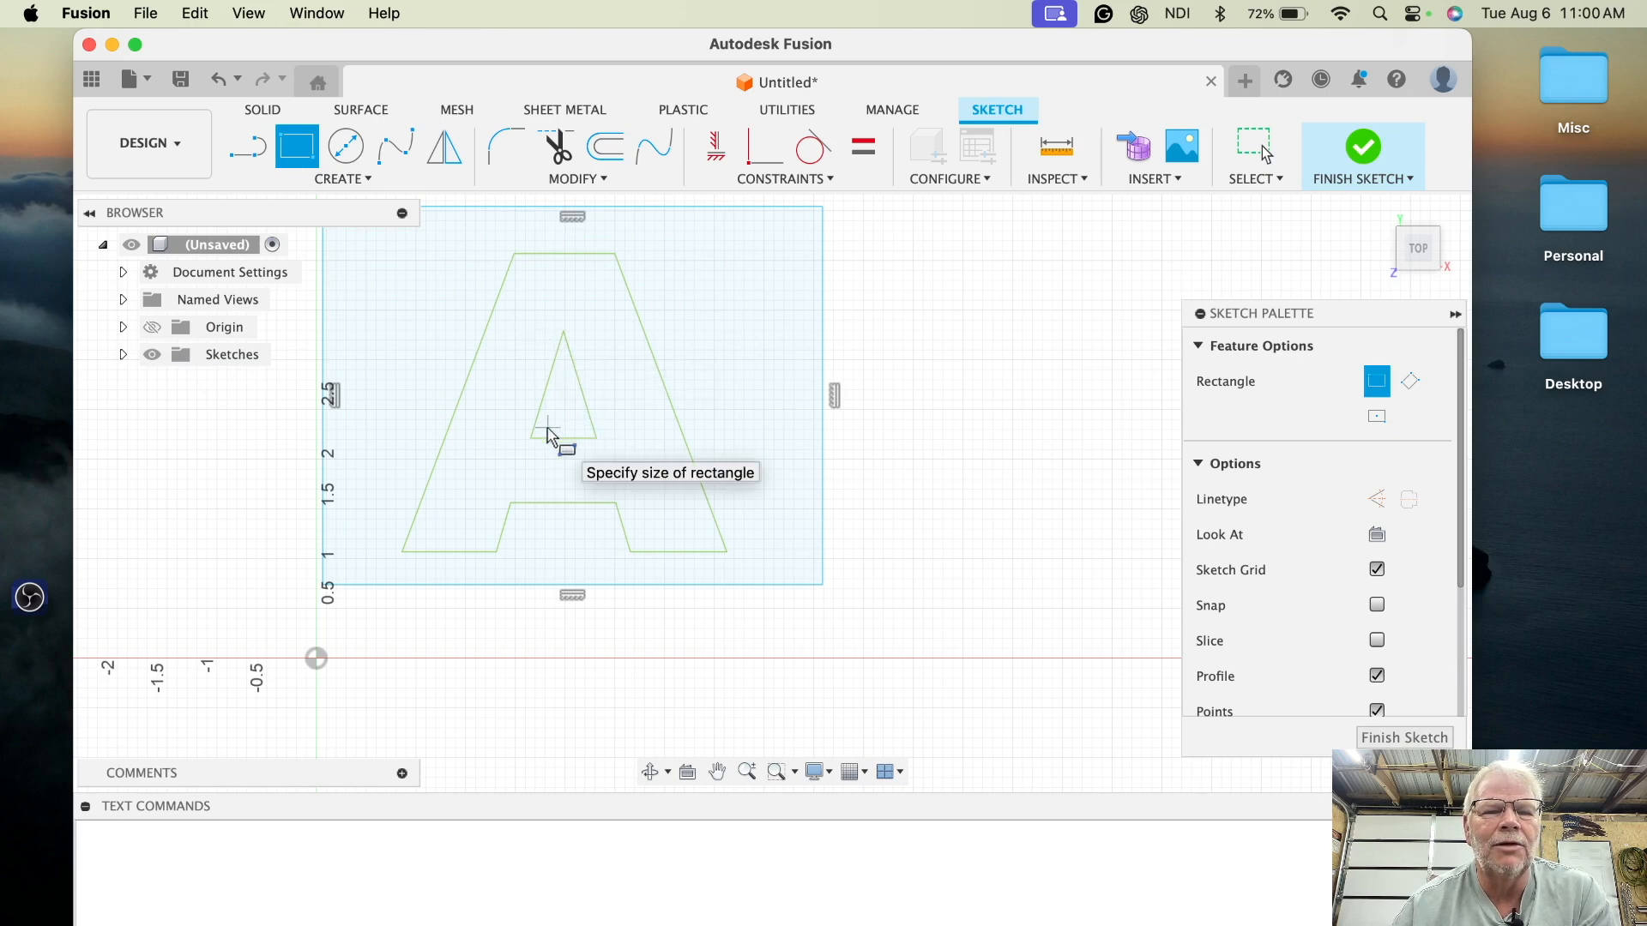
pyautogui.click(583, 516)
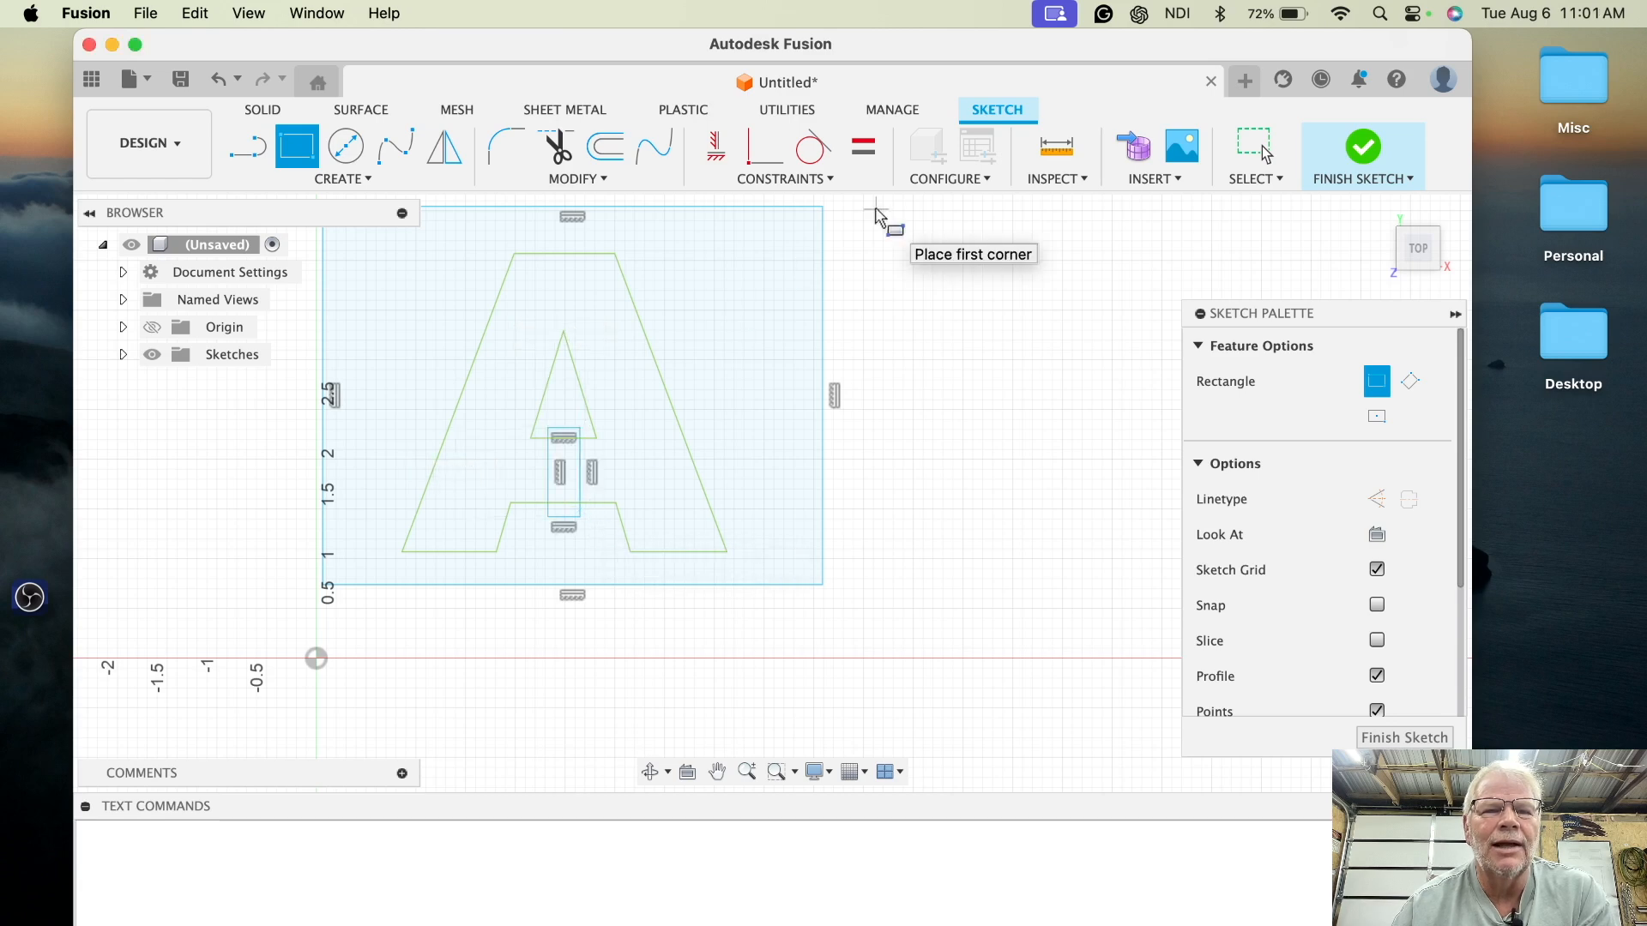
# - Hide dimensions, constraints and points in the sketch display options
pyautogui.click(559, 148)
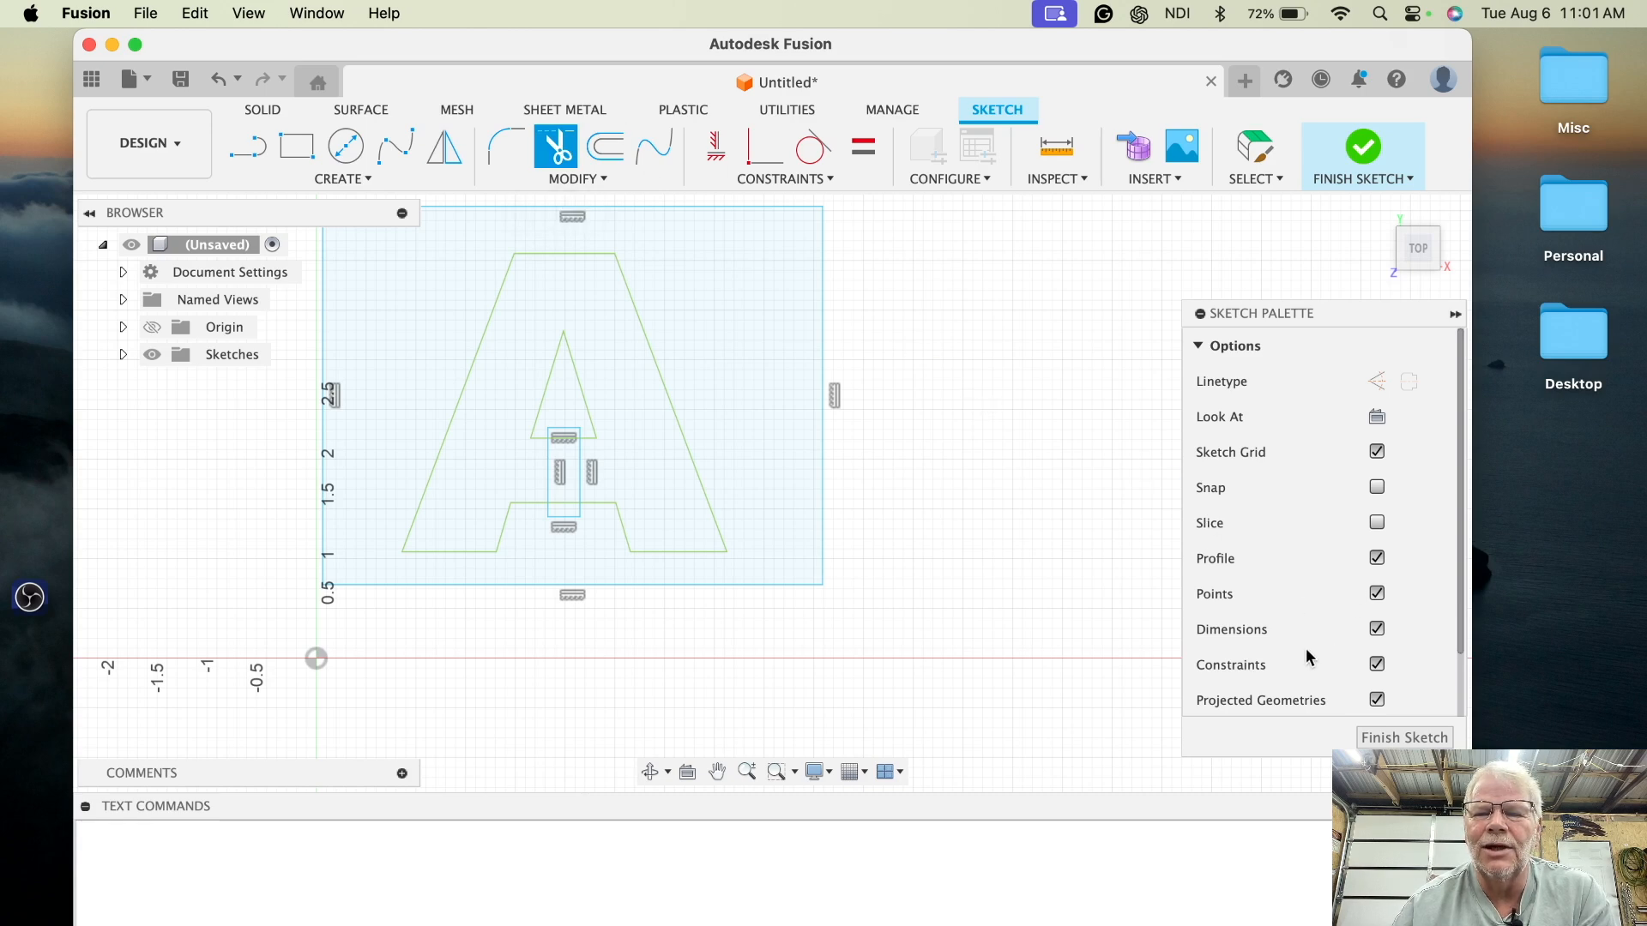
pyautogui.click(1376, 630)
pyautogui.click(1375, 666)
pyautogui.click(1376, 594)
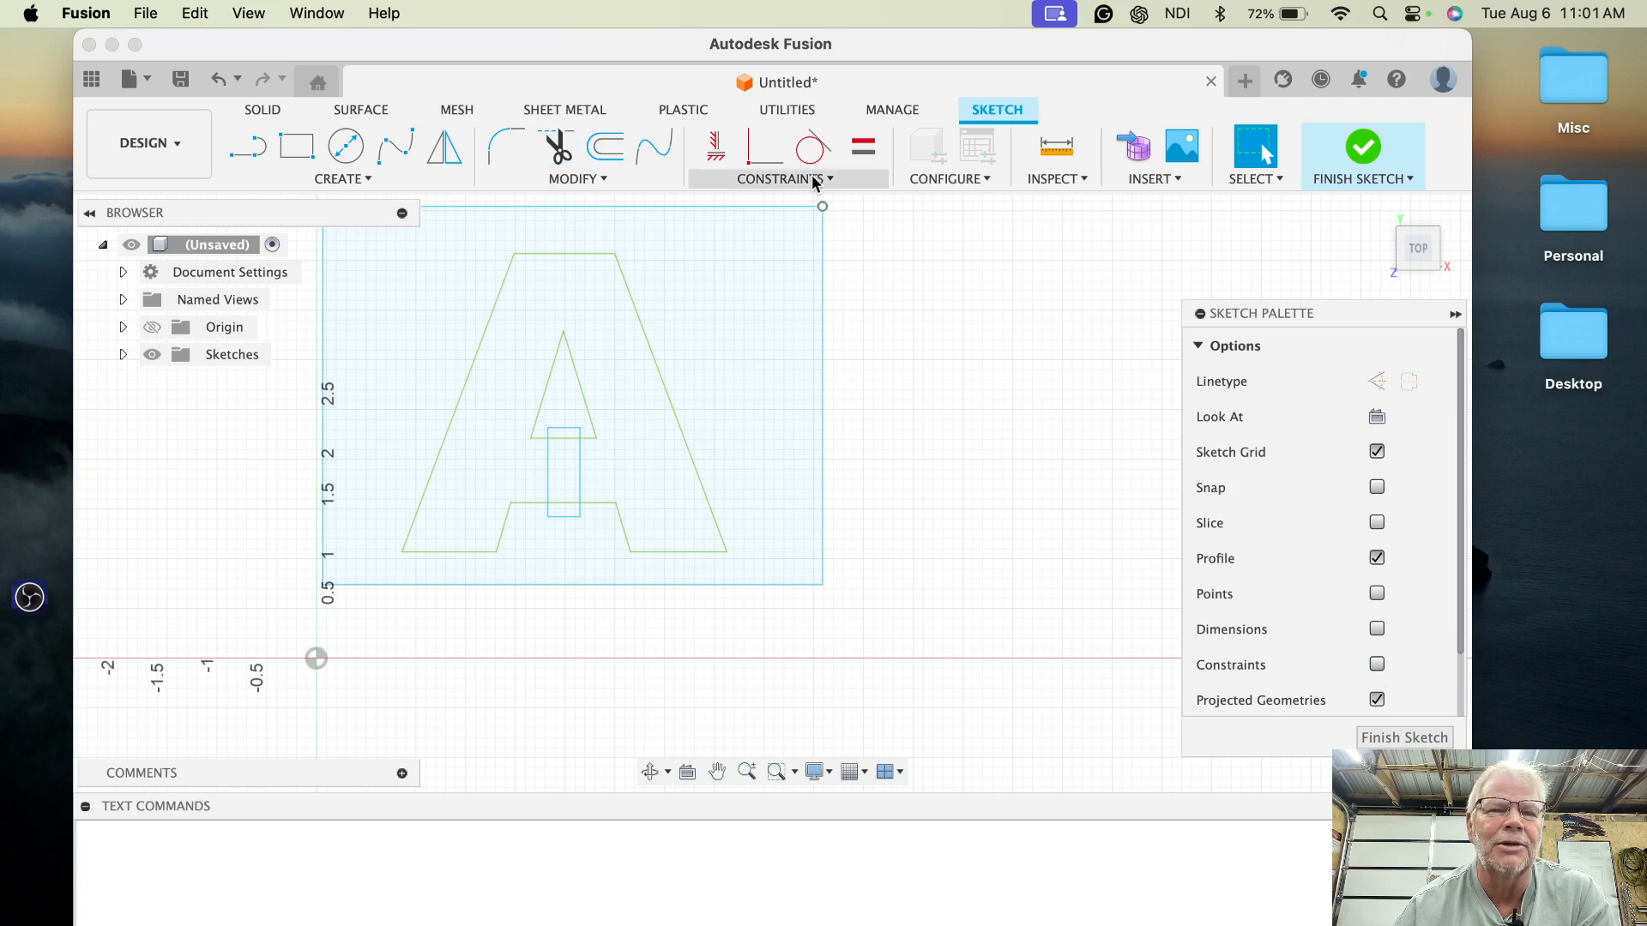
# - Trim the line segments where the bridge rectangle crosses the inner triangle's base and the crossbar's underside
pyautogui.click(557, 144)
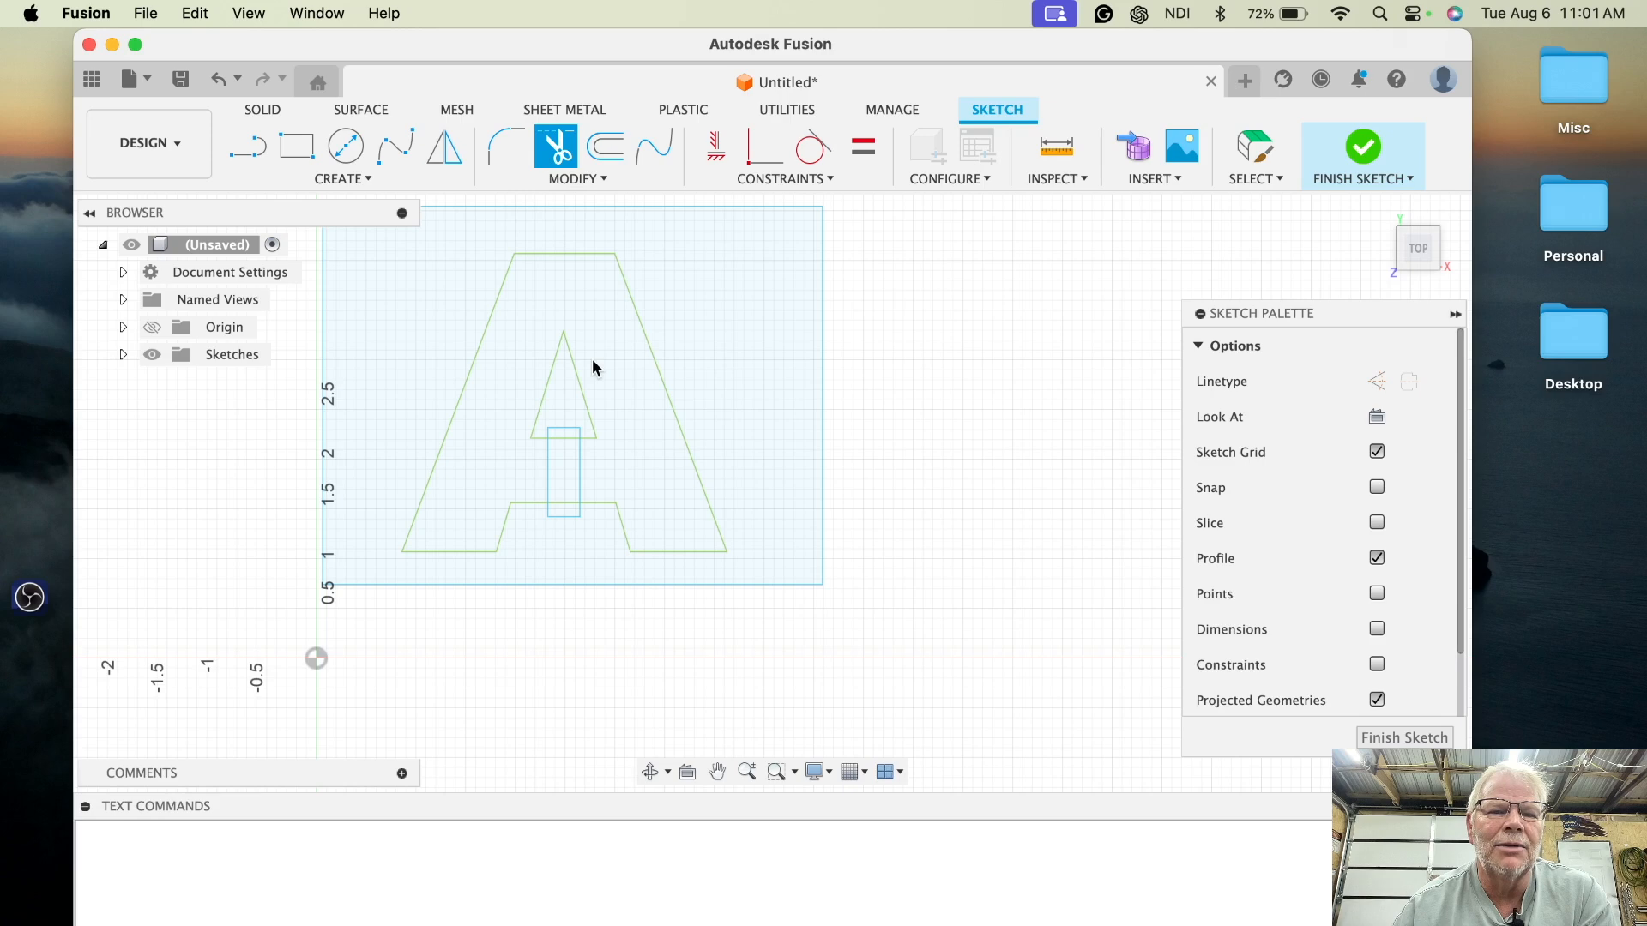
pyautogui.click(562, 438)
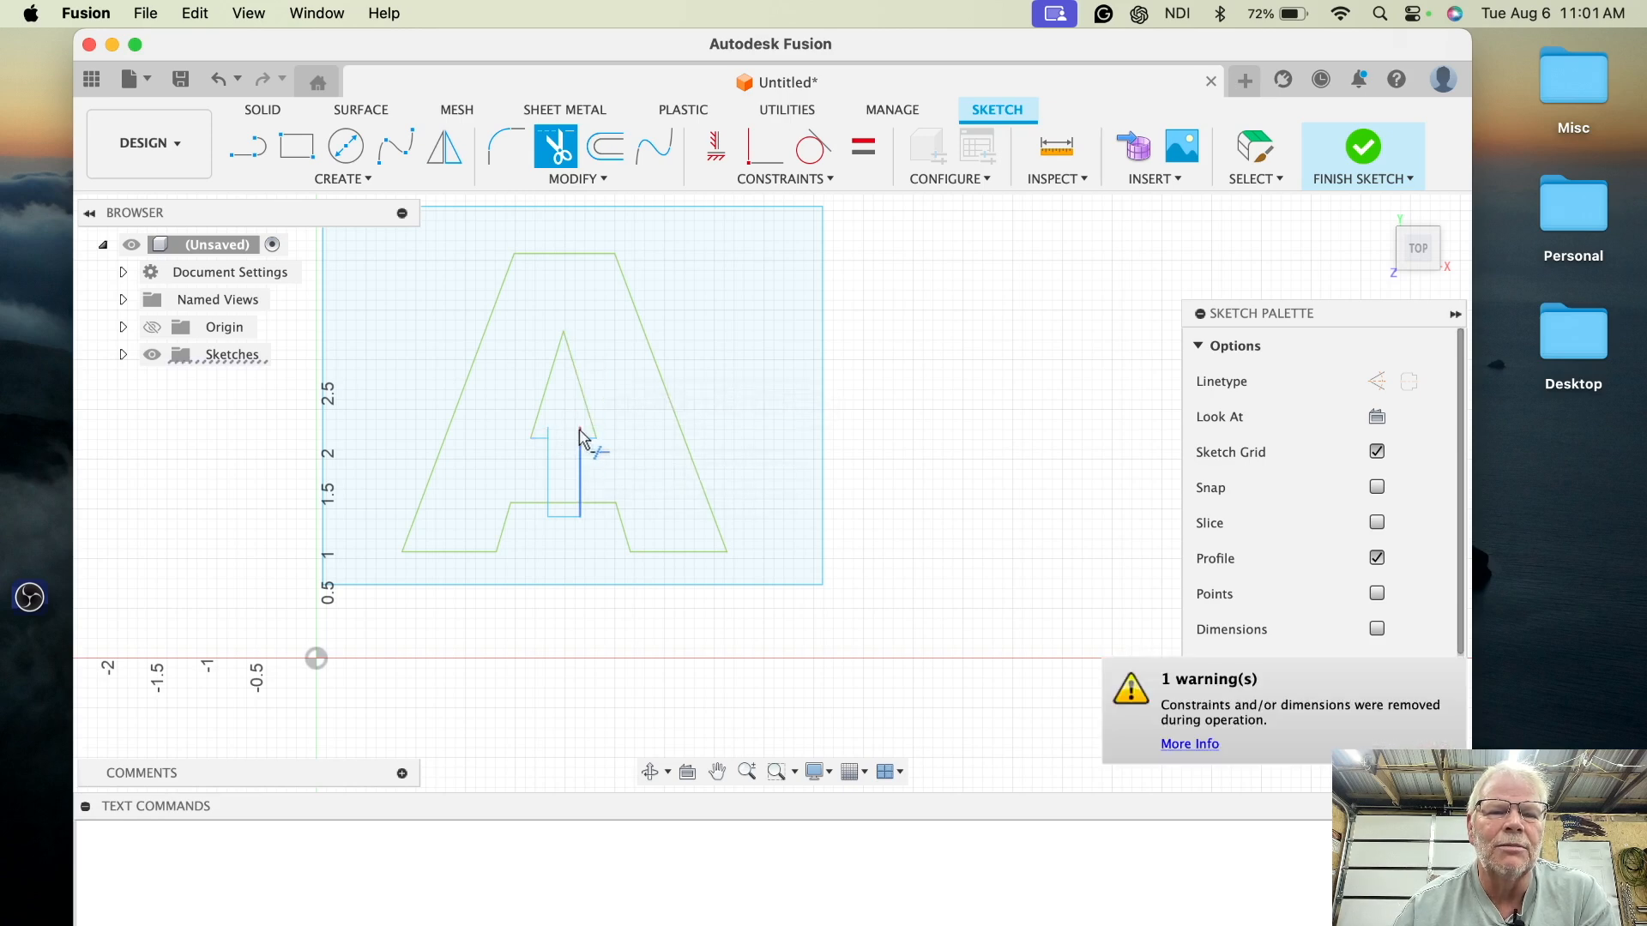
pyautogui.click(553, 516)
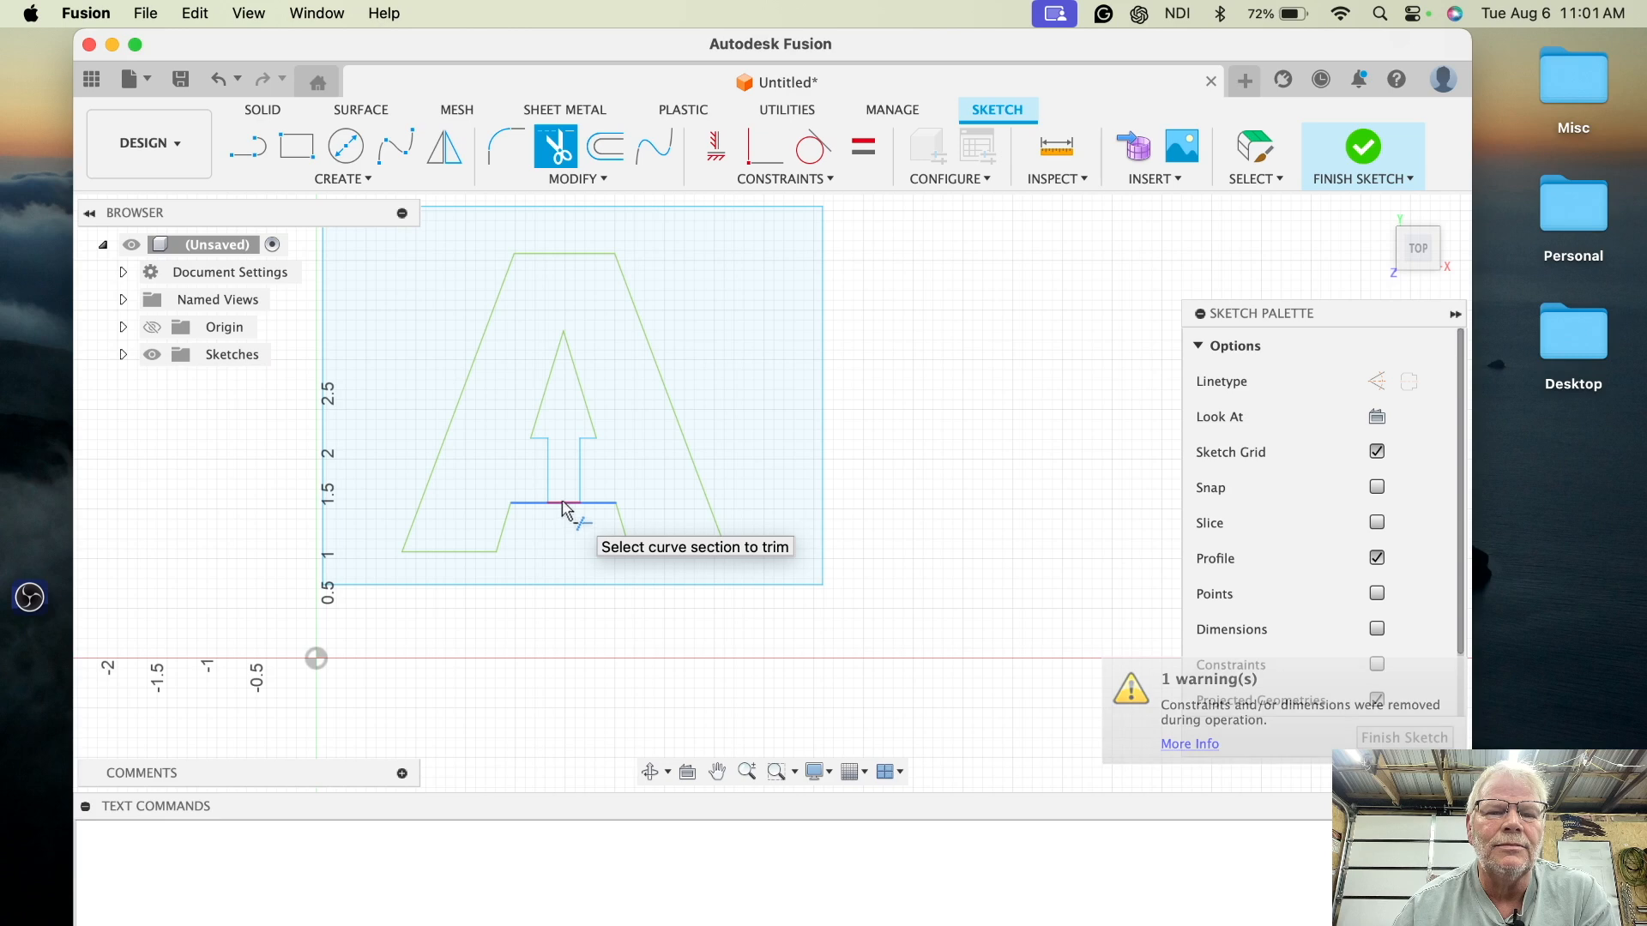
pyautogui.click(566, 513)
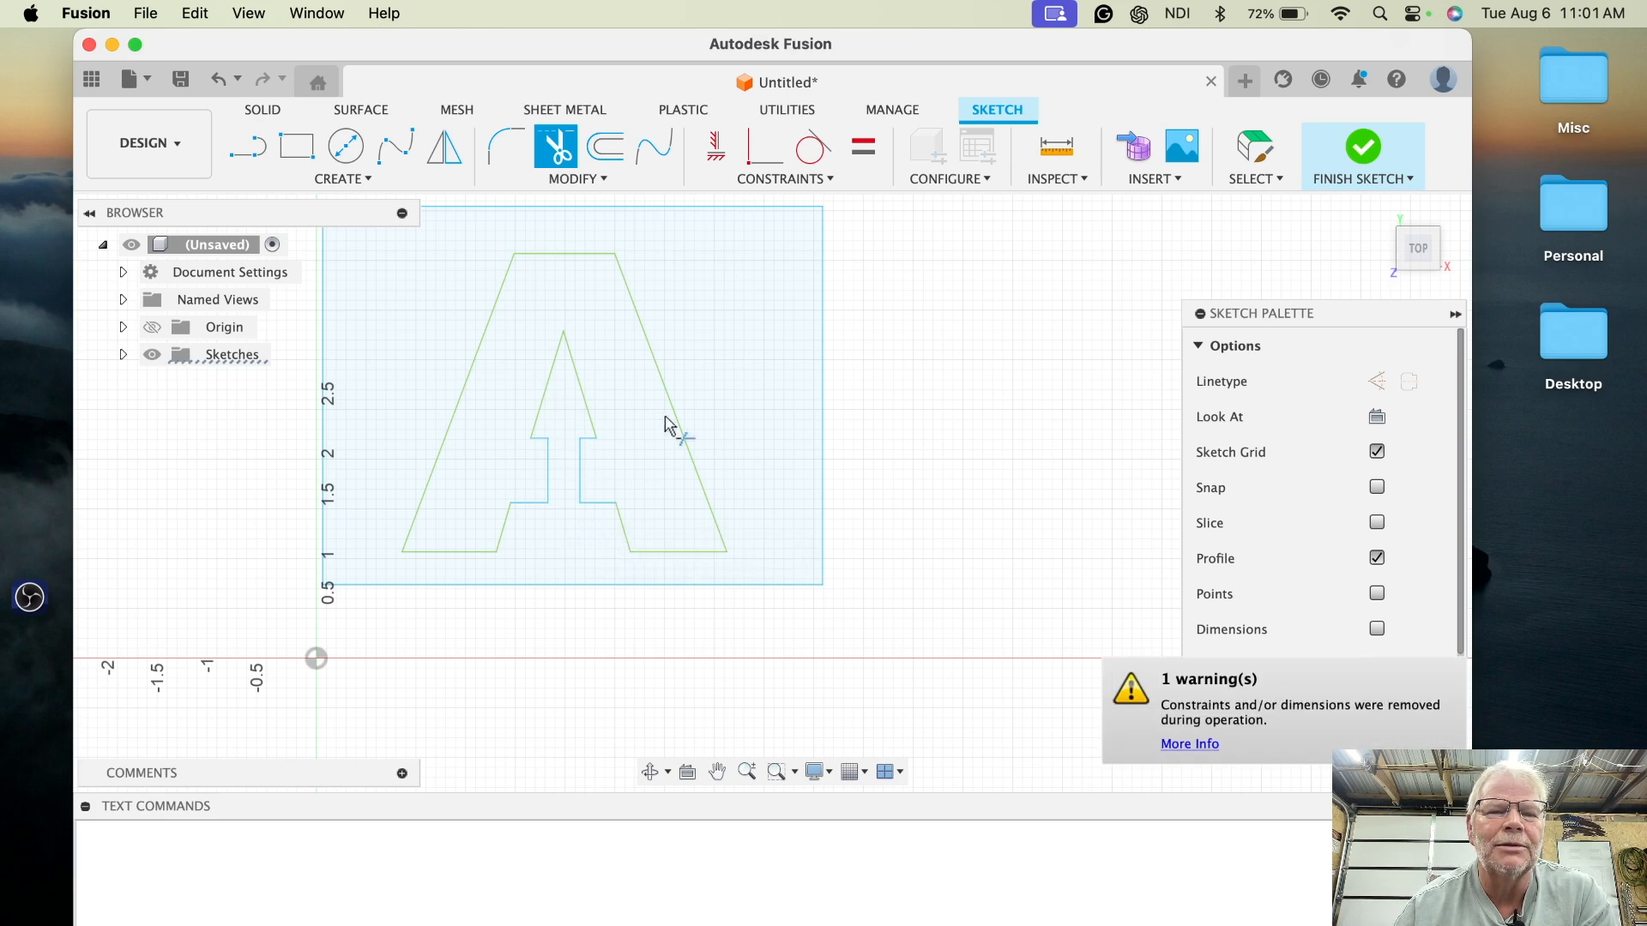
# - Select the plate profile around the stencilled letter to check it
pyautogui.click(1251, 154)
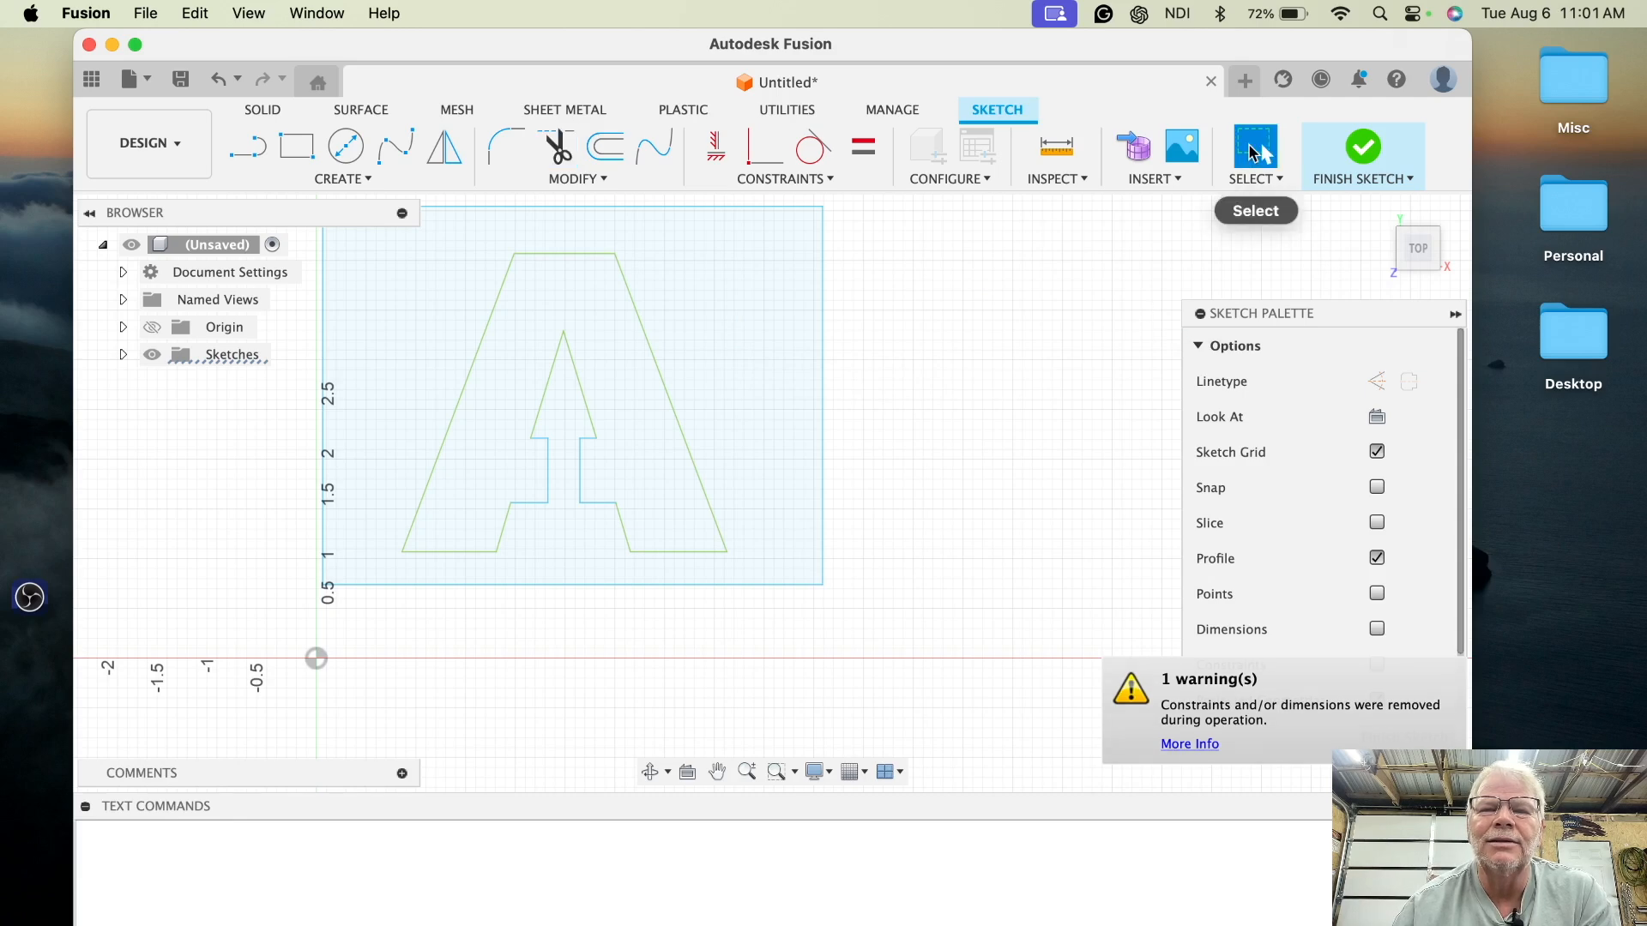
pyautogui.click(735, 315)
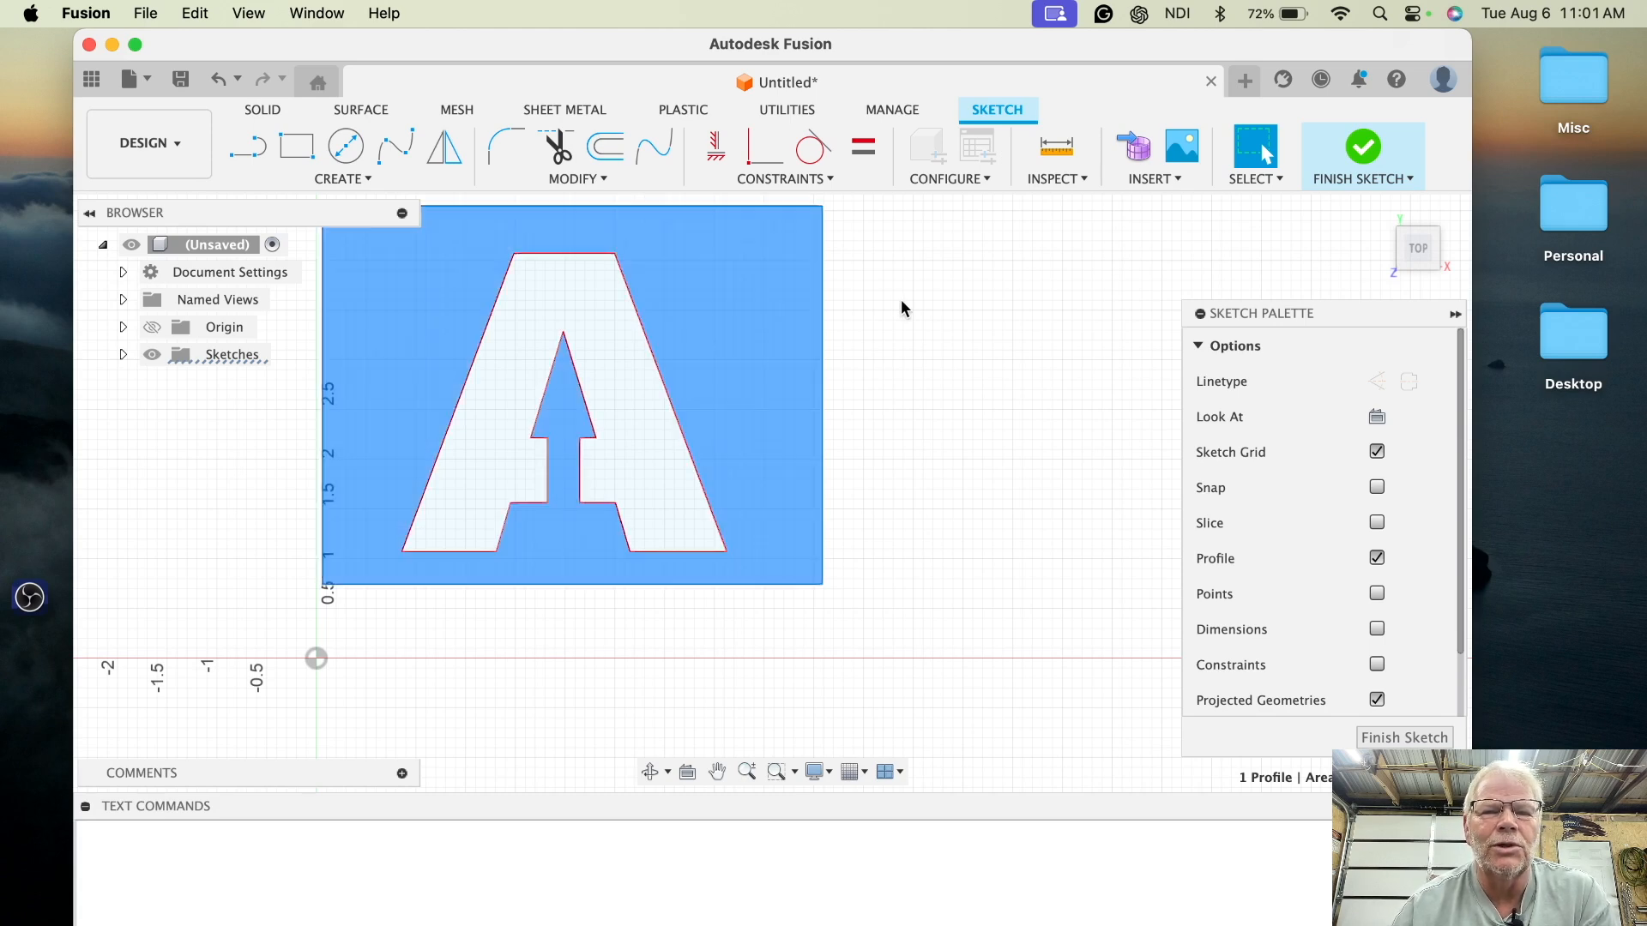
pyautogui.scroll(3, 901, 307)
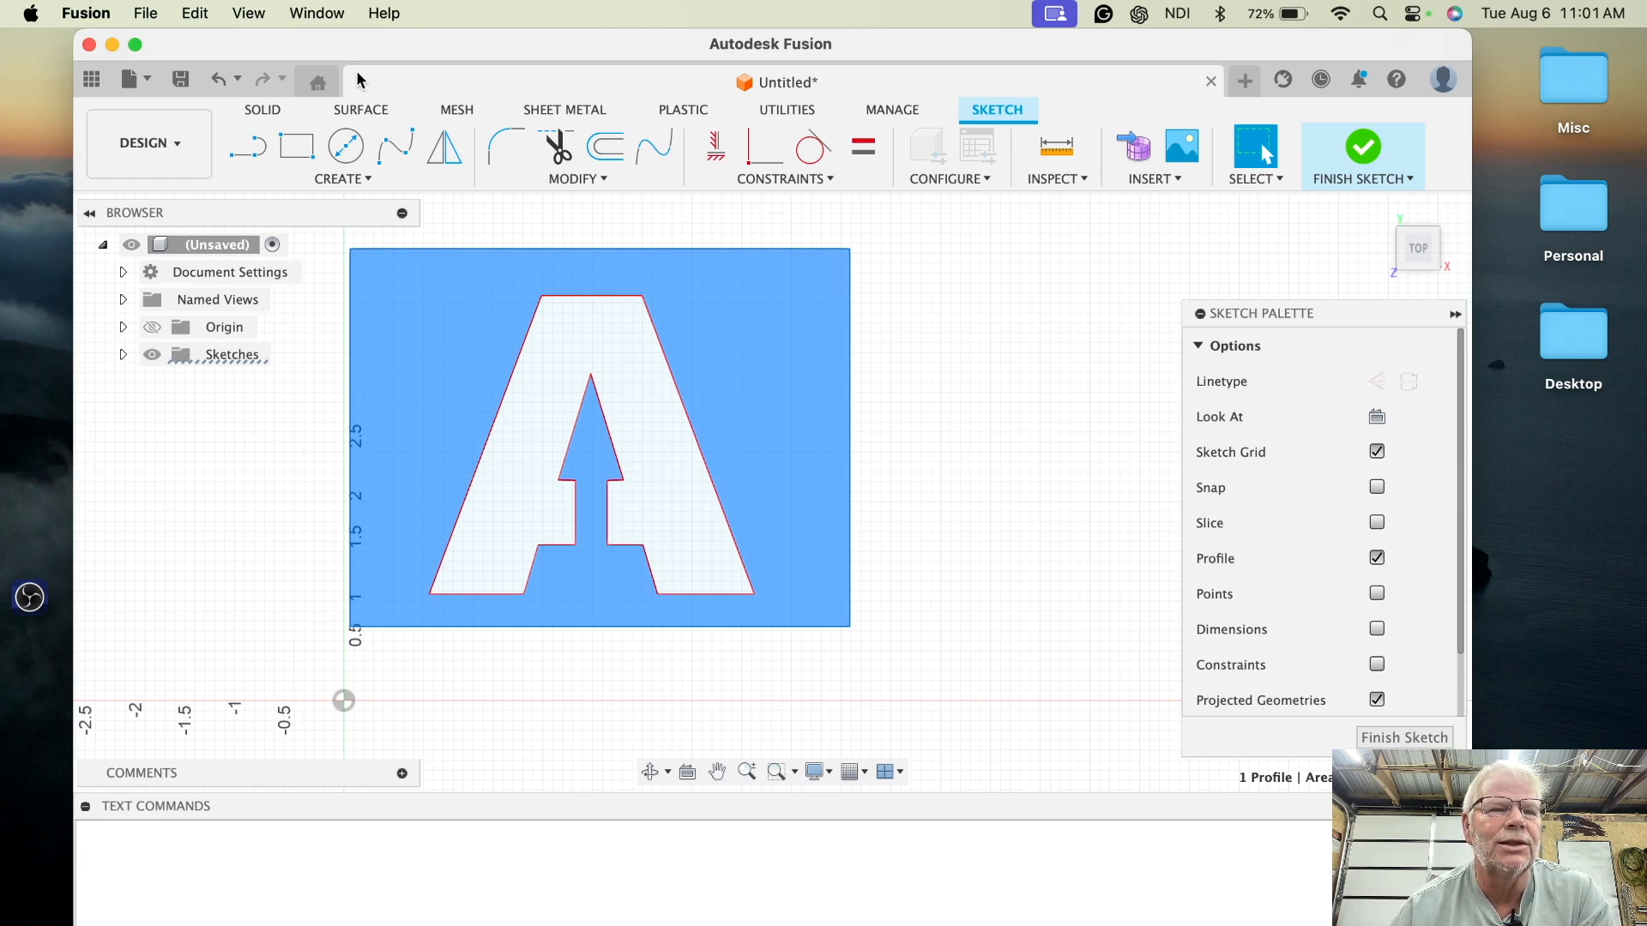
# - Undo the recent edits back to the plain letter A outline with its inner triangle
pyautogui.click(221, 80)
pyautogui.click(220, 80)
pyautogui.click(221, 80)
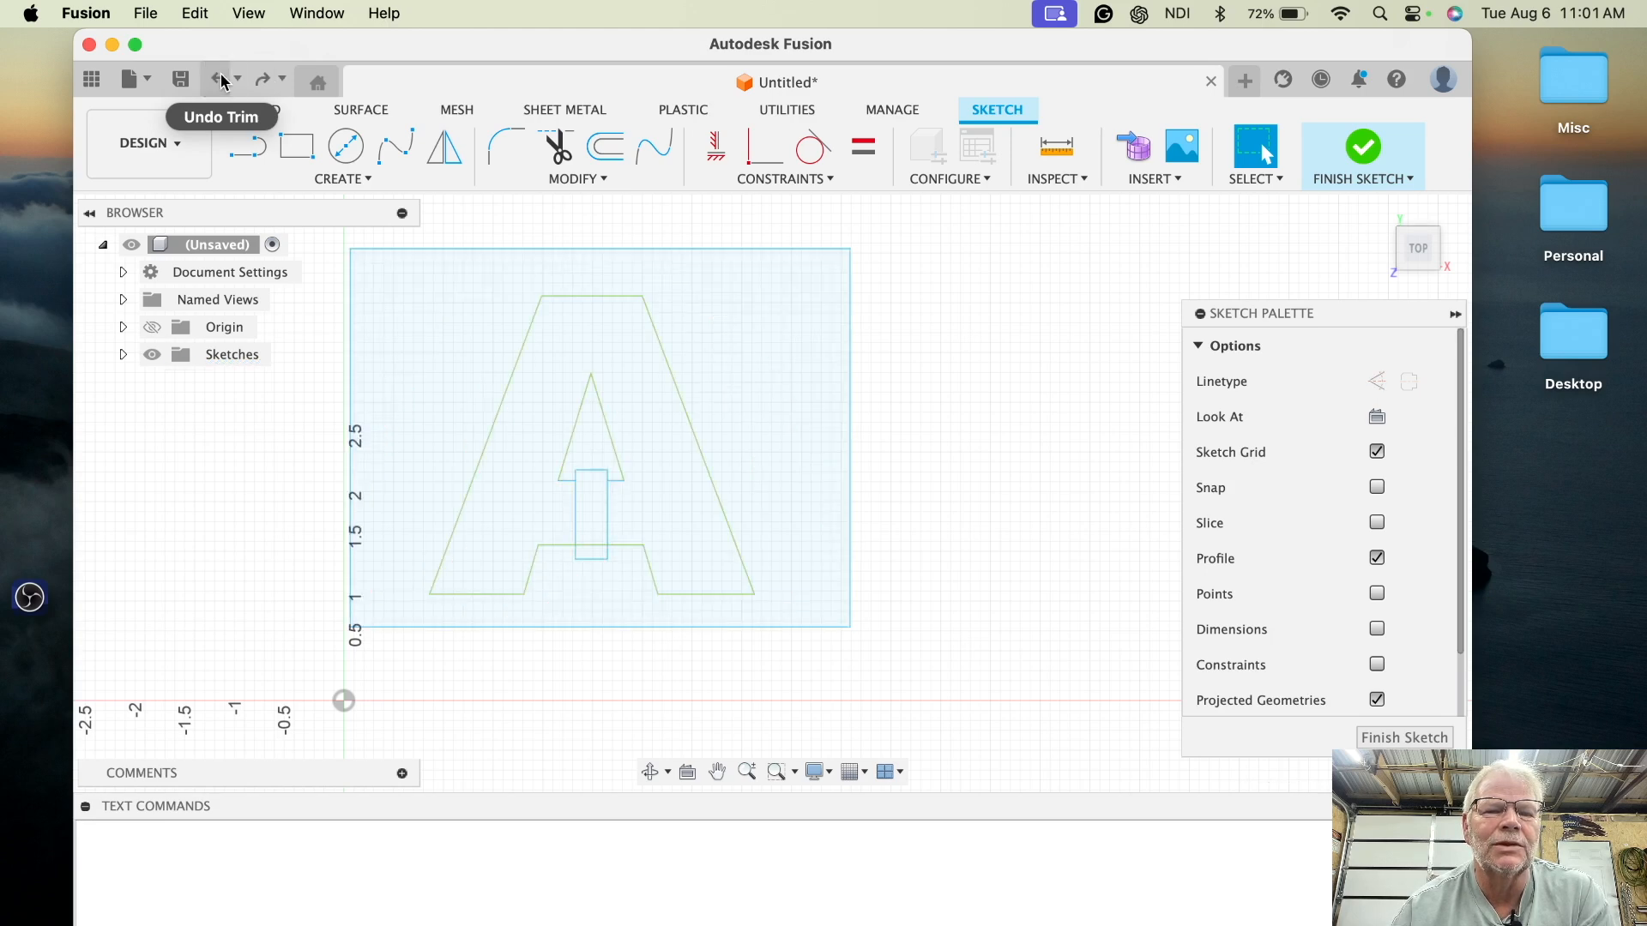
pyautogui.click(220, 79)
pyautogui.click(220, 80)
pyautogui.click(221, 80)
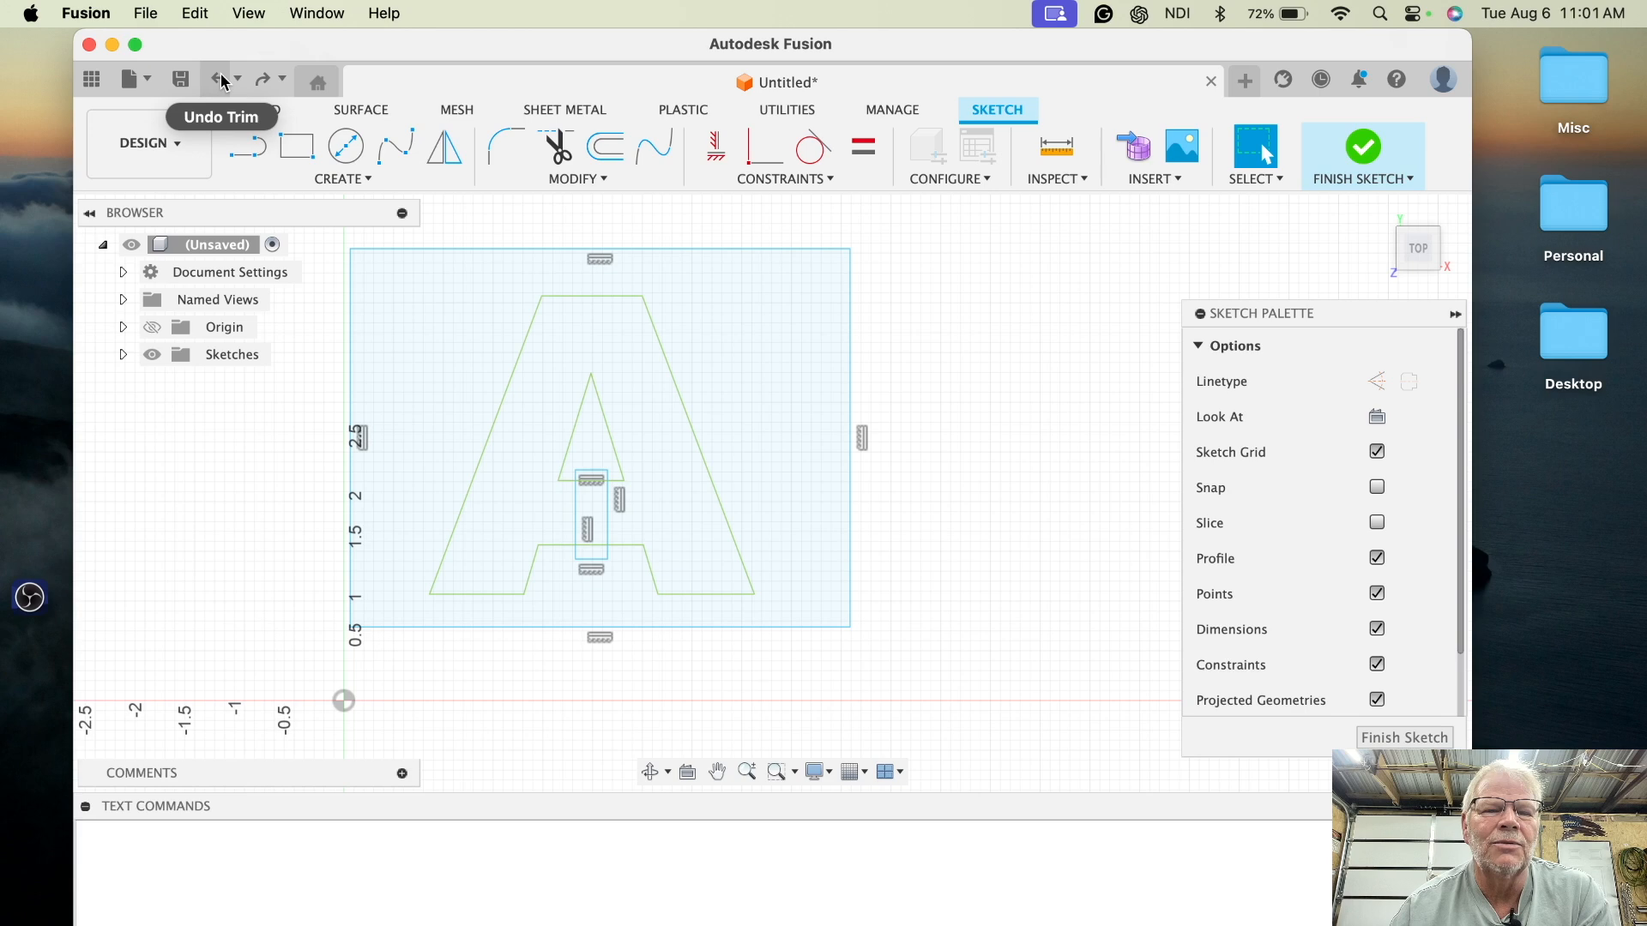
pyautogui.click(220, 80)
pyautogui.click(222, 80)
pyautogui.click(221, 80)
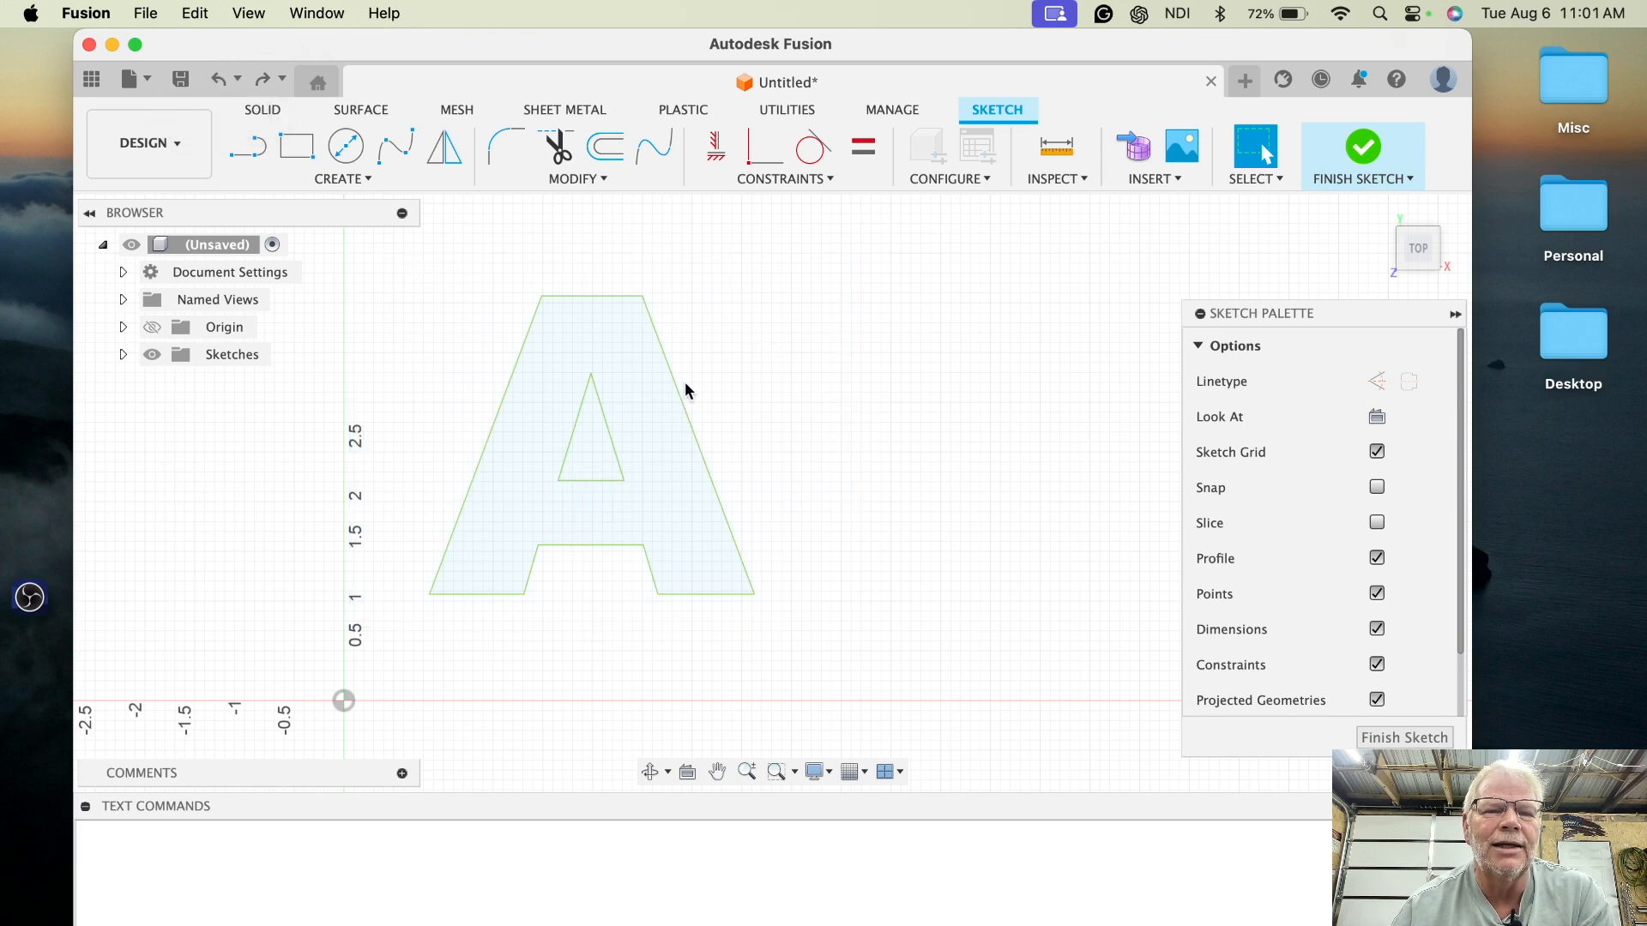
# - Select the letter profile, finish the sketch, and save the design as Atest1
pyautogui.click(636, 407)
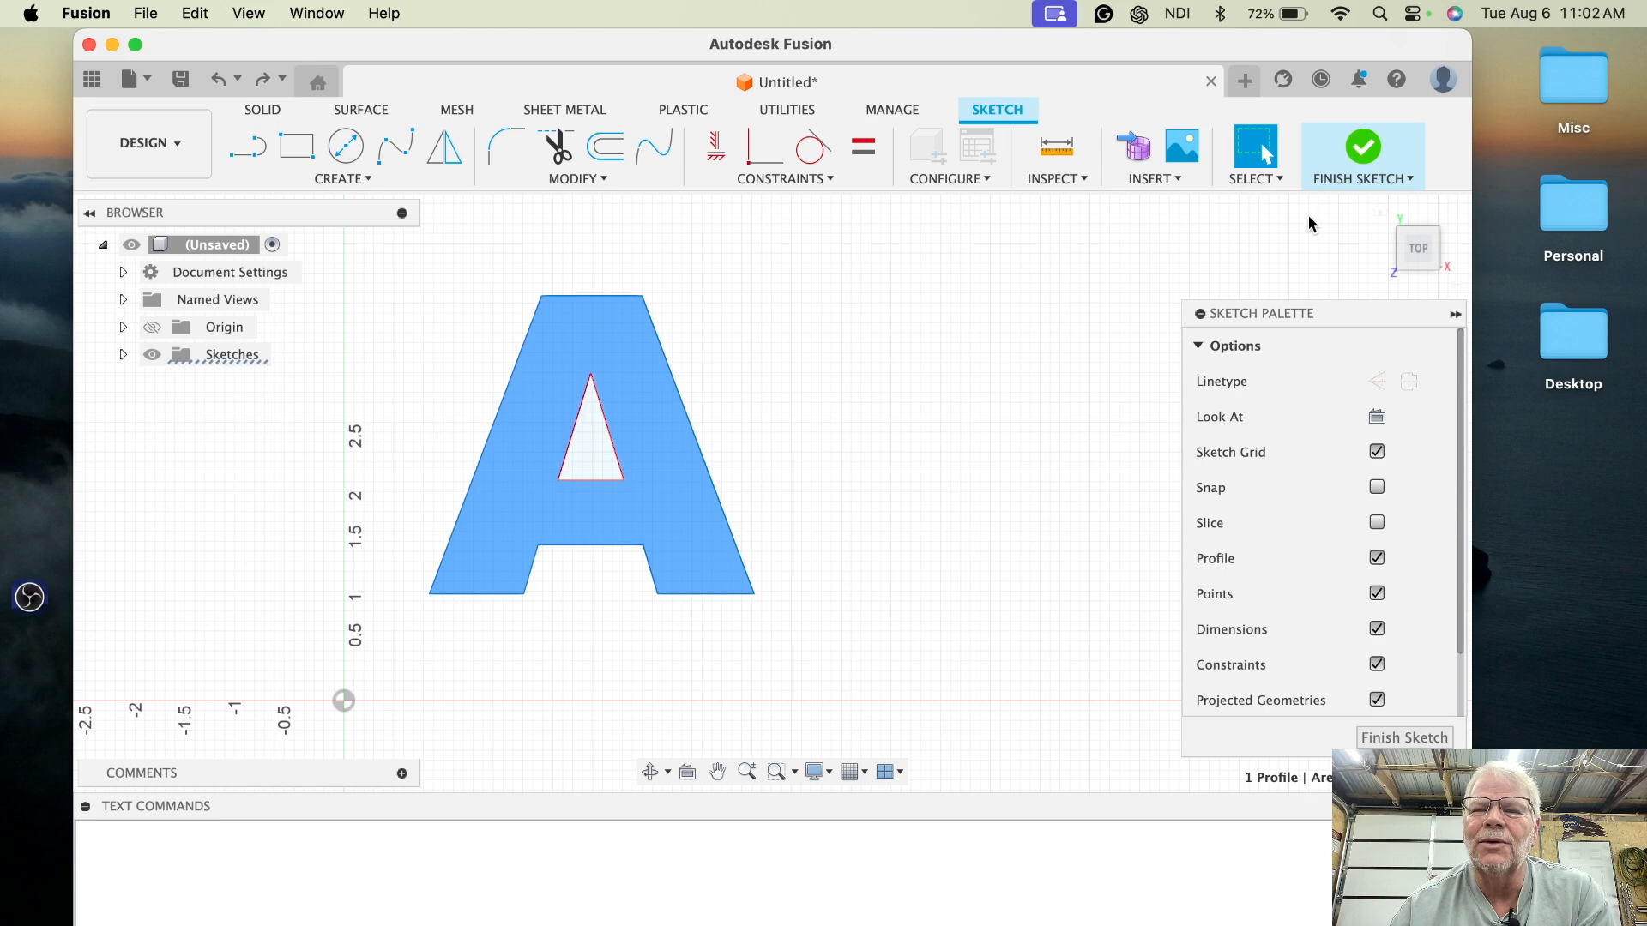
pyautogui.click(1367, 151)
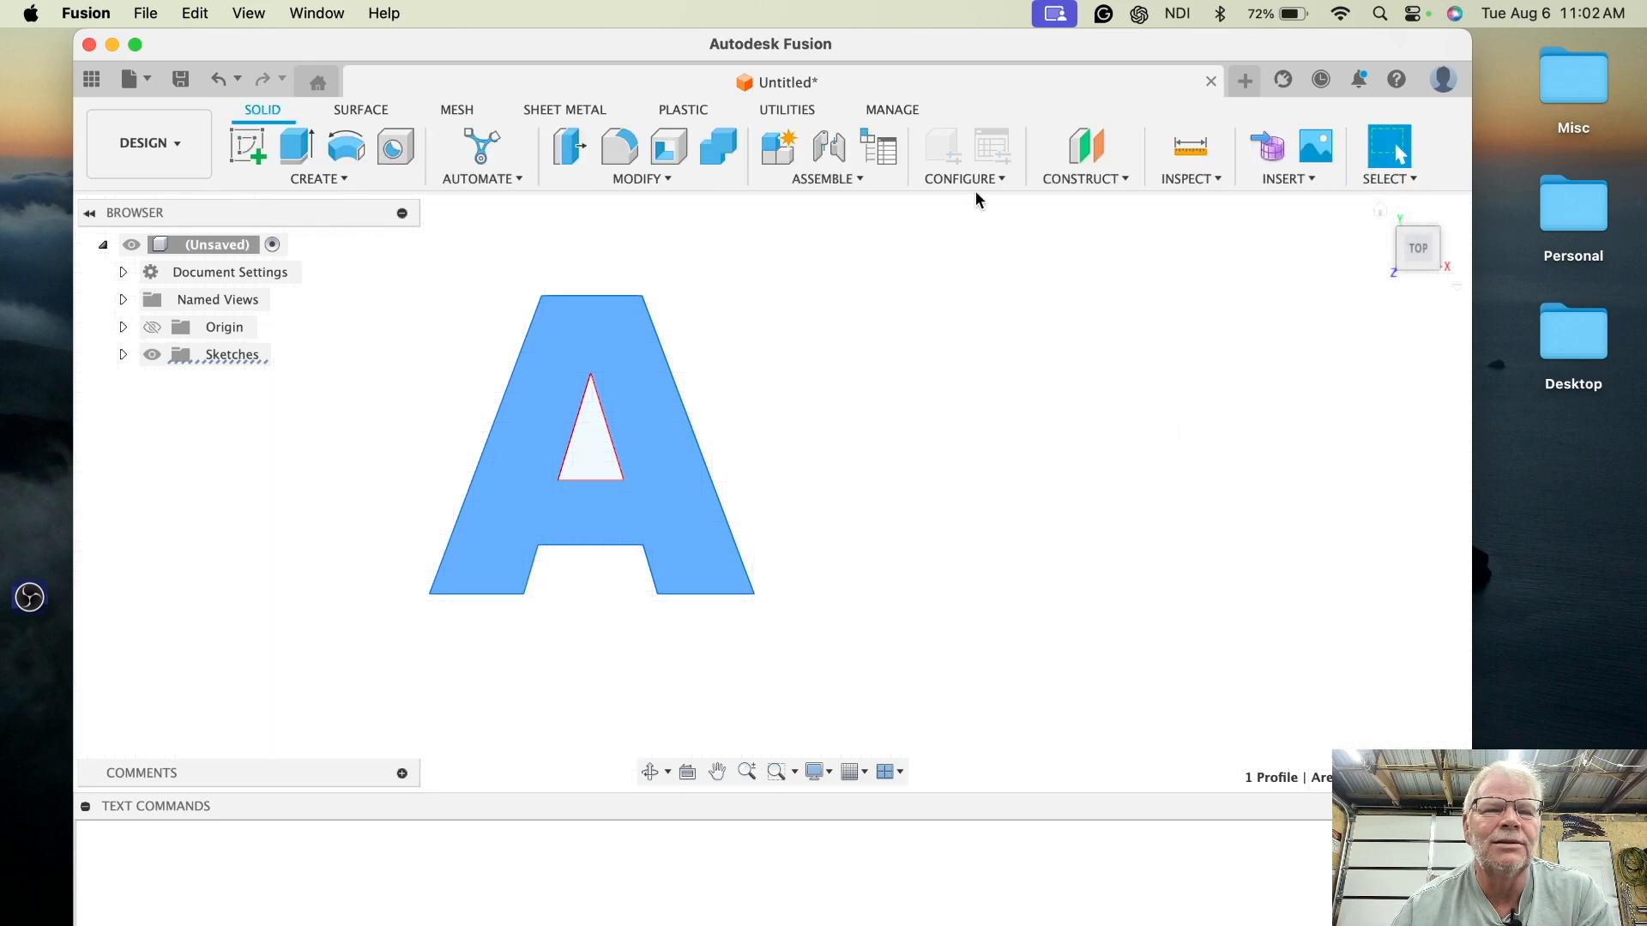
pyautogui.click(181, 80)
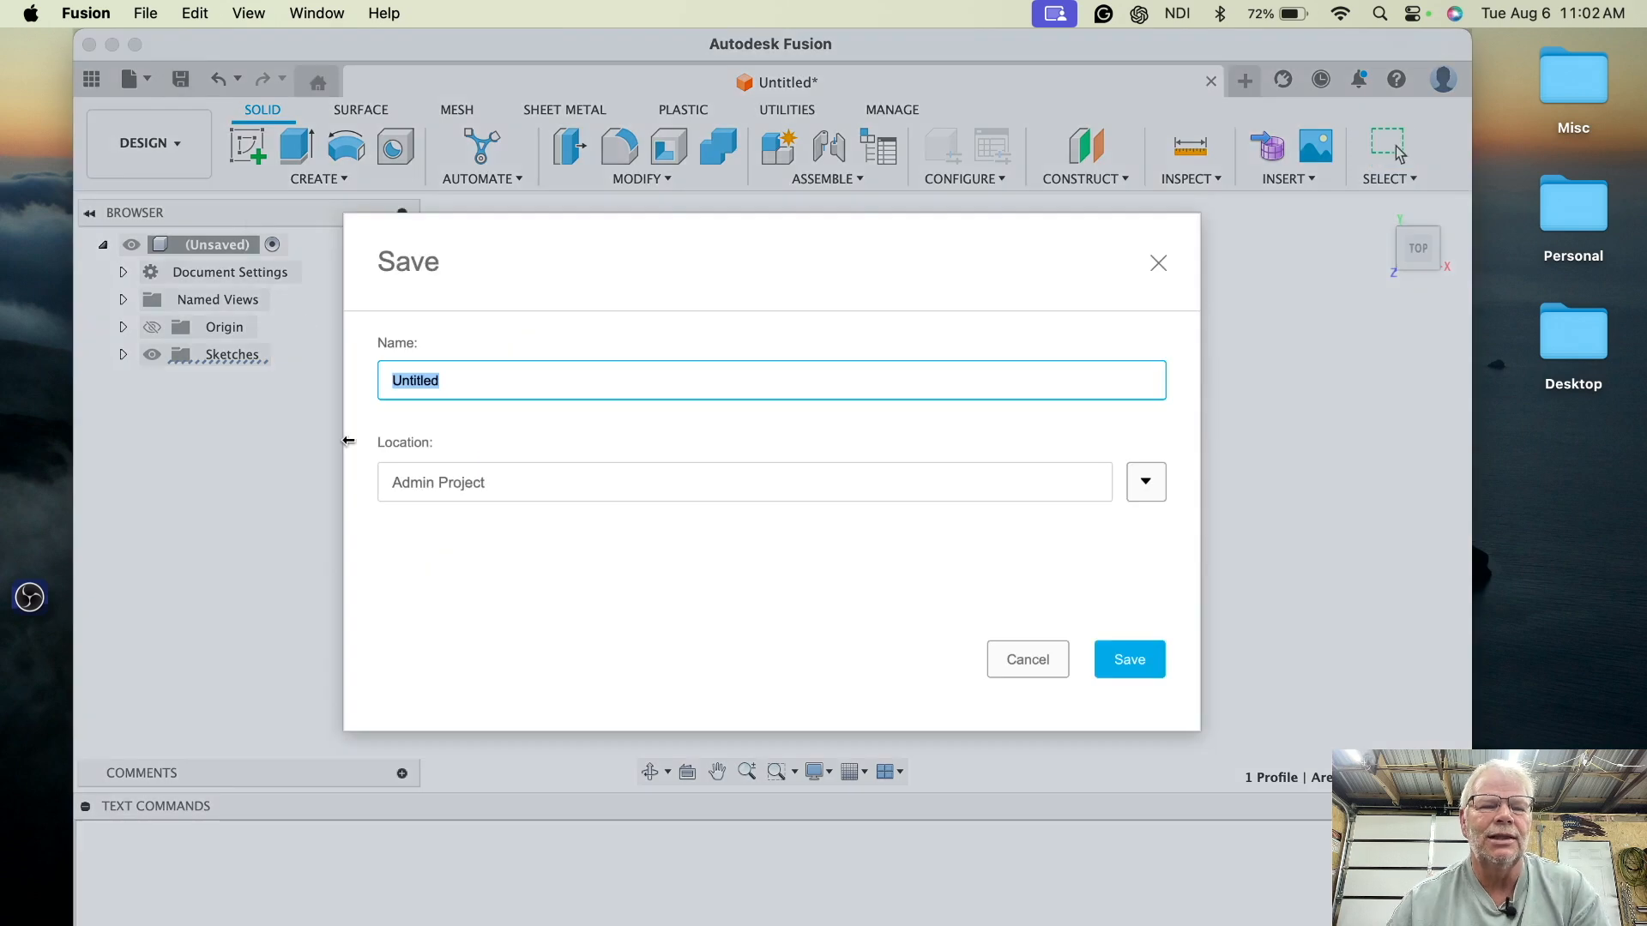
pyautogui.write('A')
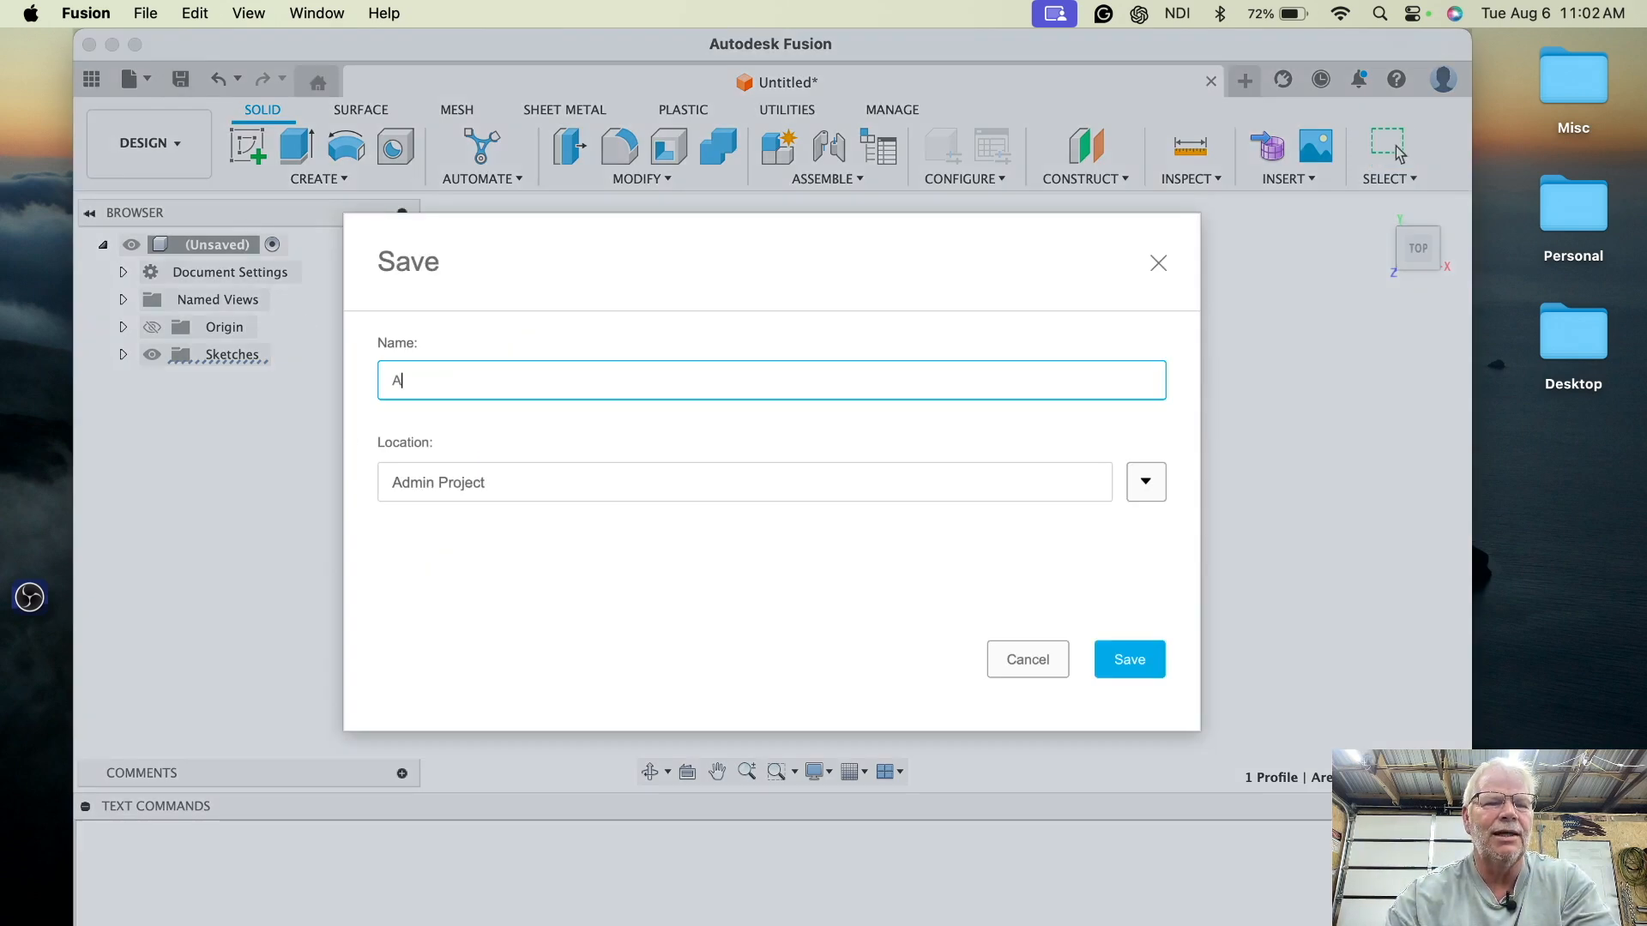
pyautogui.write('test')
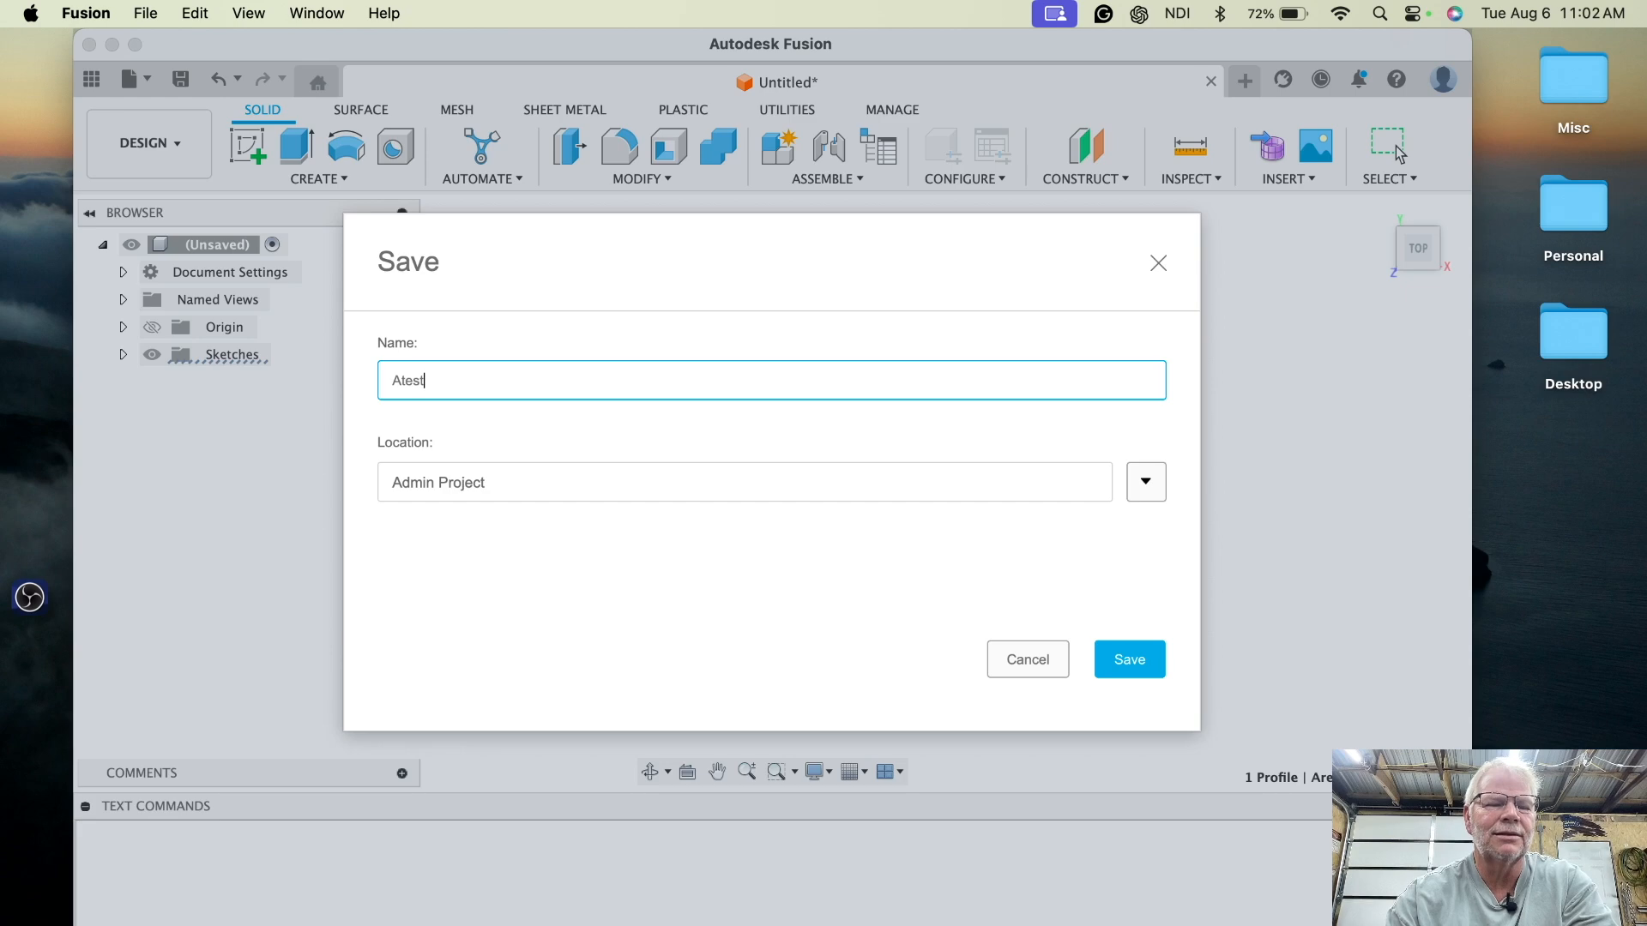
pyautogui.write('1')
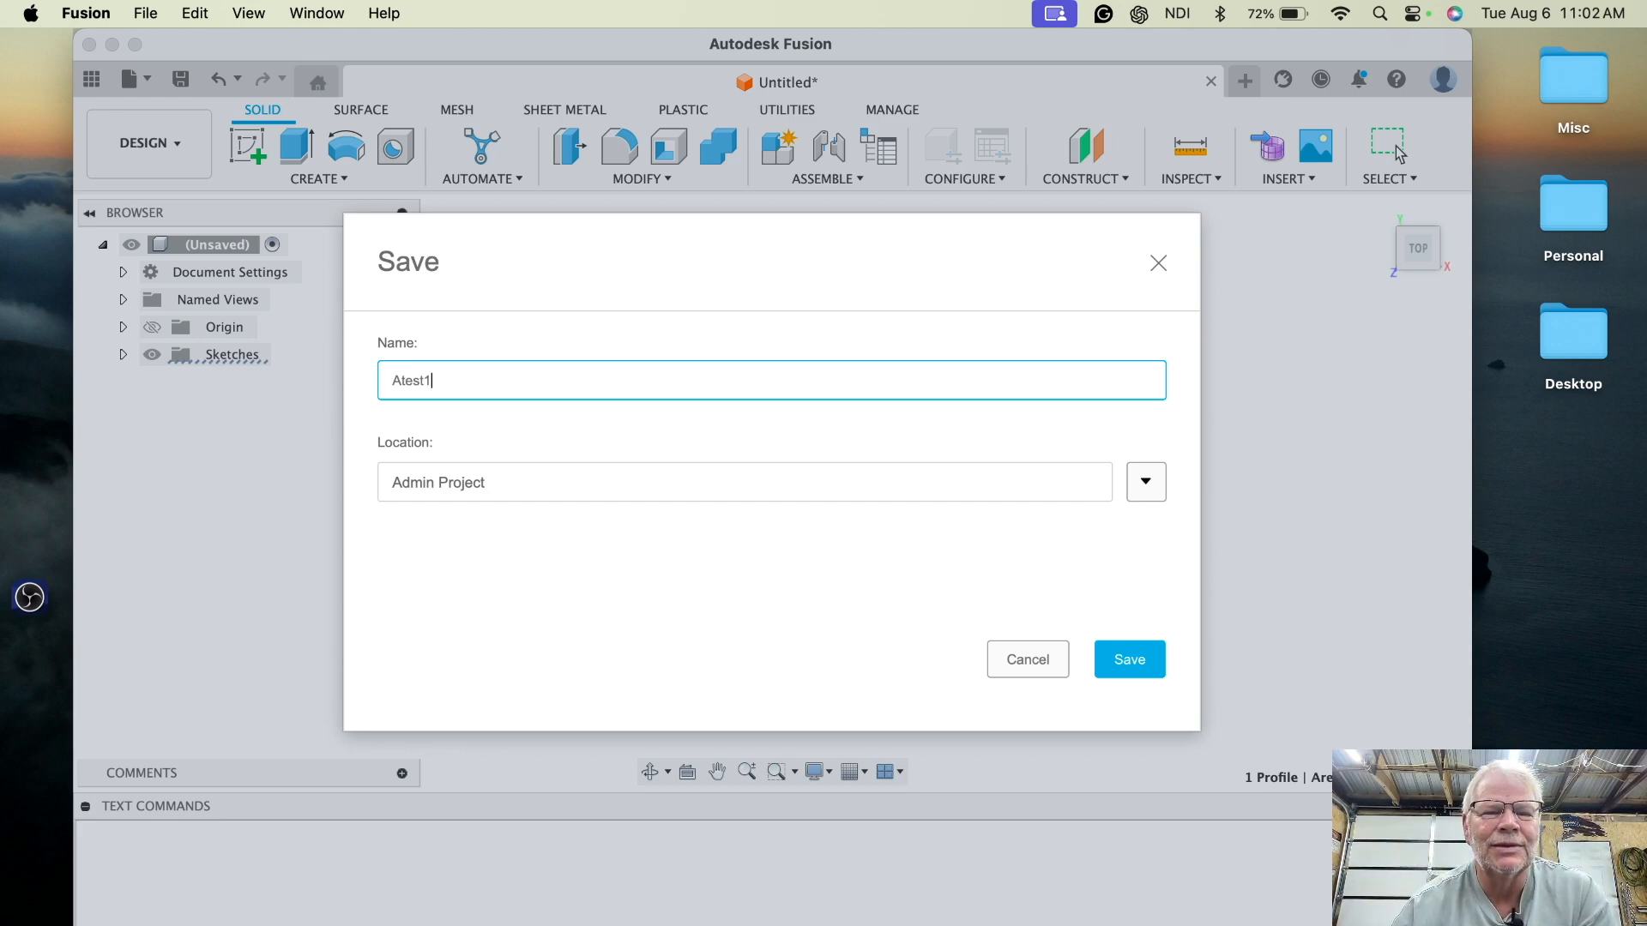
pyautogui.click(1154, 665)
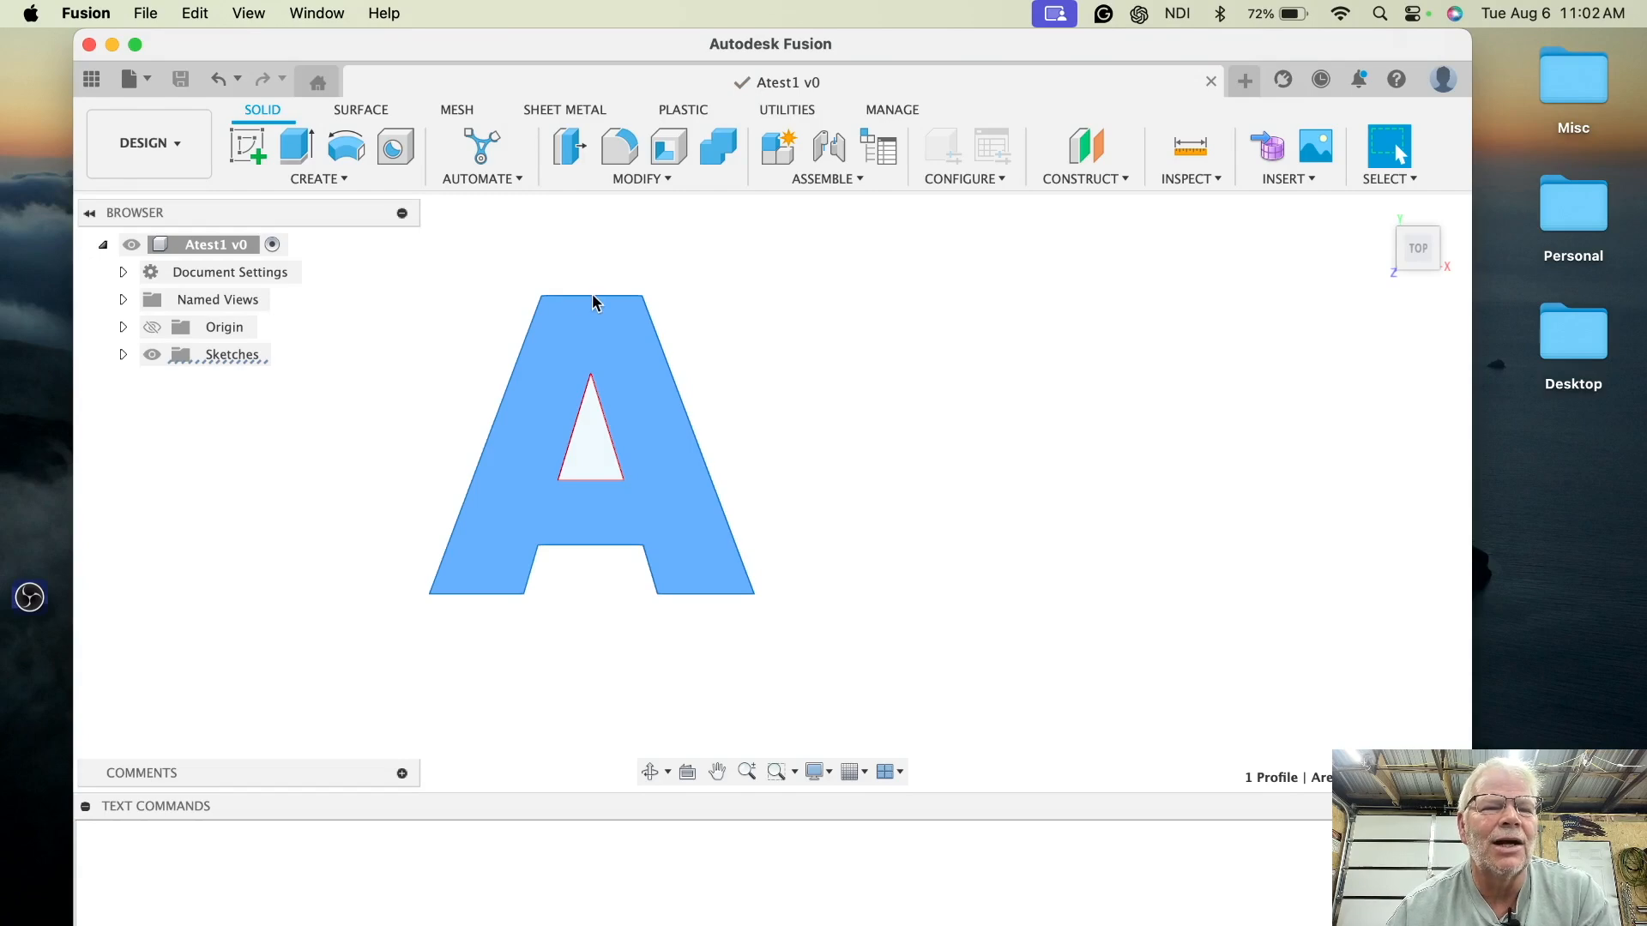
# - Switch to the Manufacture workspace
pyautogui.click(178, 146)
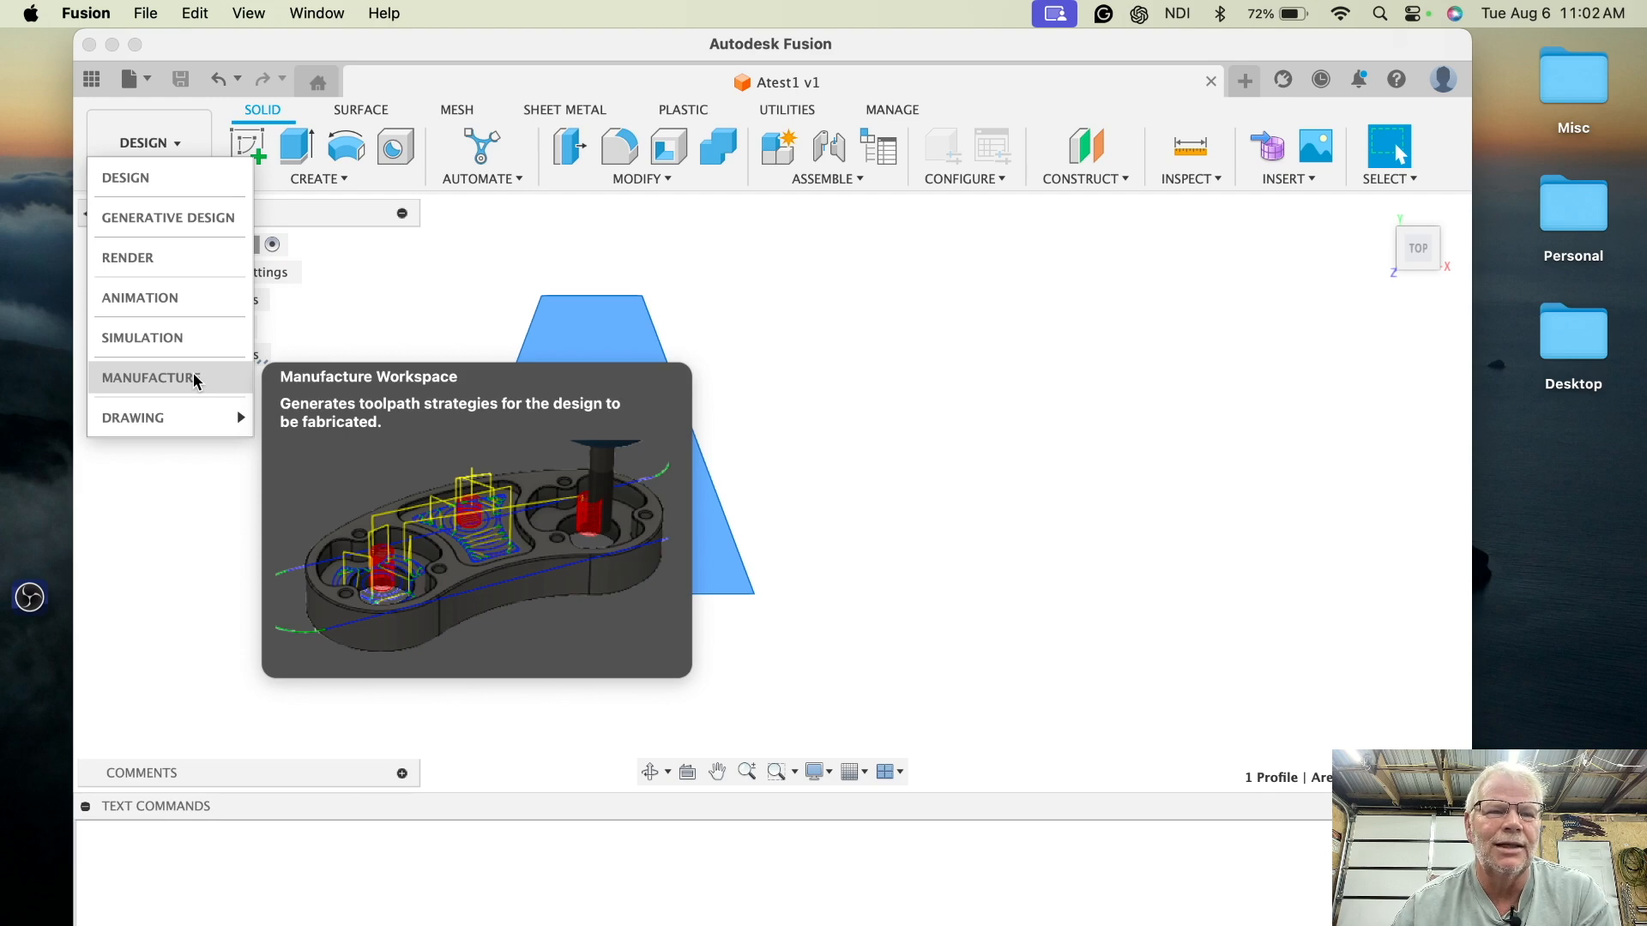
pyautogui.click(196, 379)
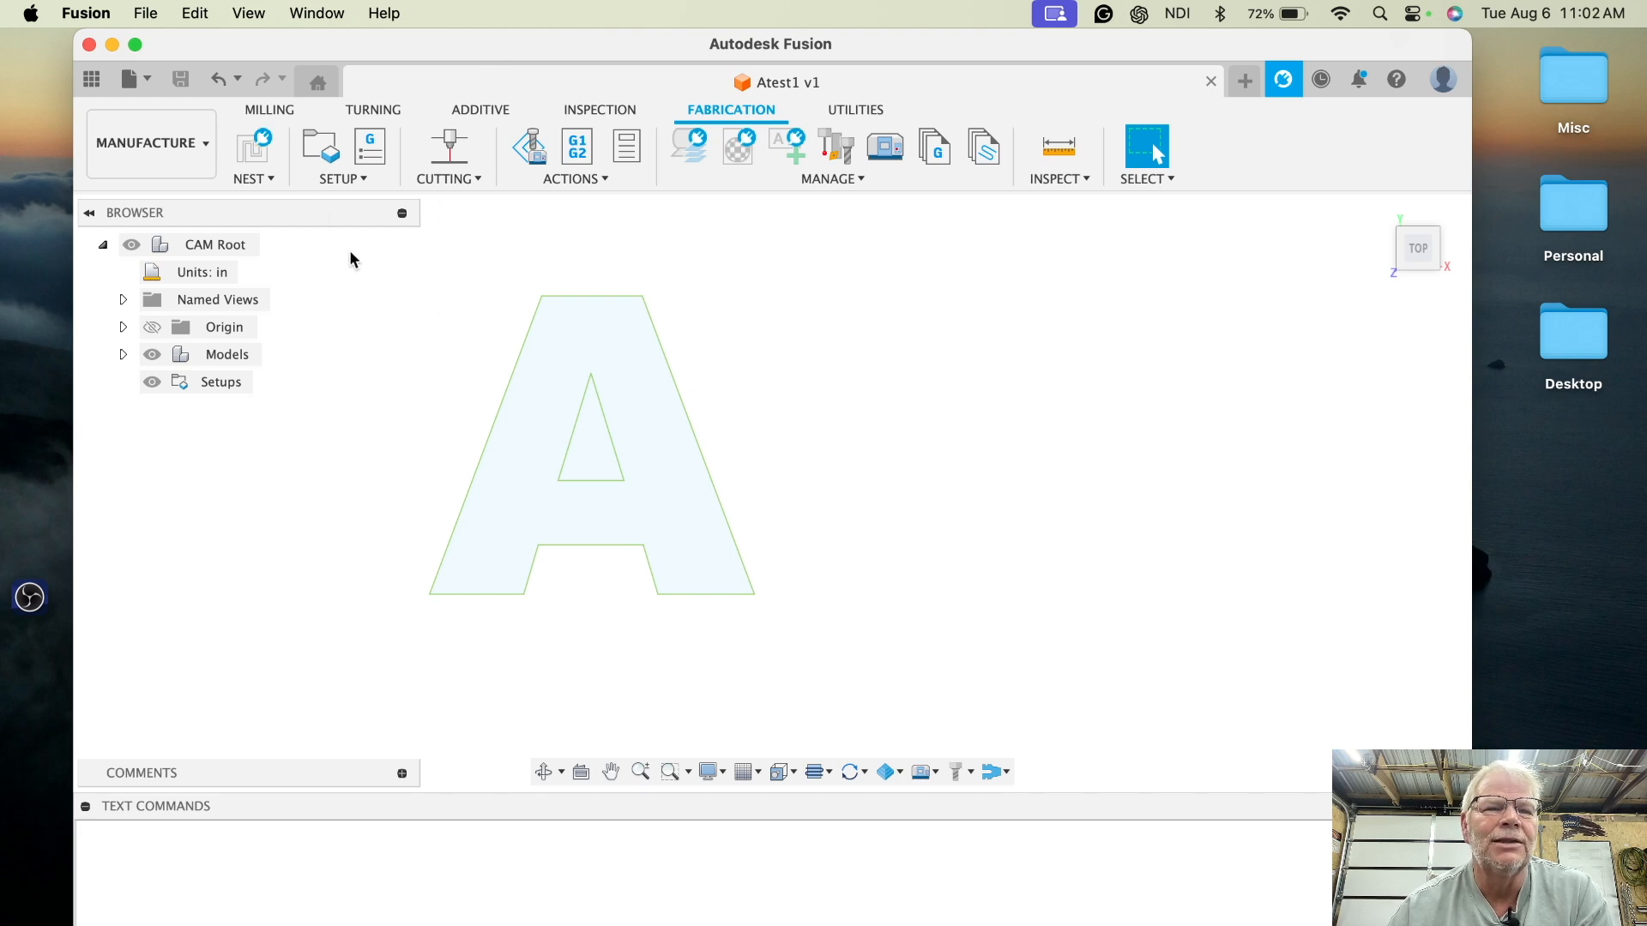
# - Create a new setup and assign the local Razorweld Razorweld machine to it
pyautogui.click(317, 157)
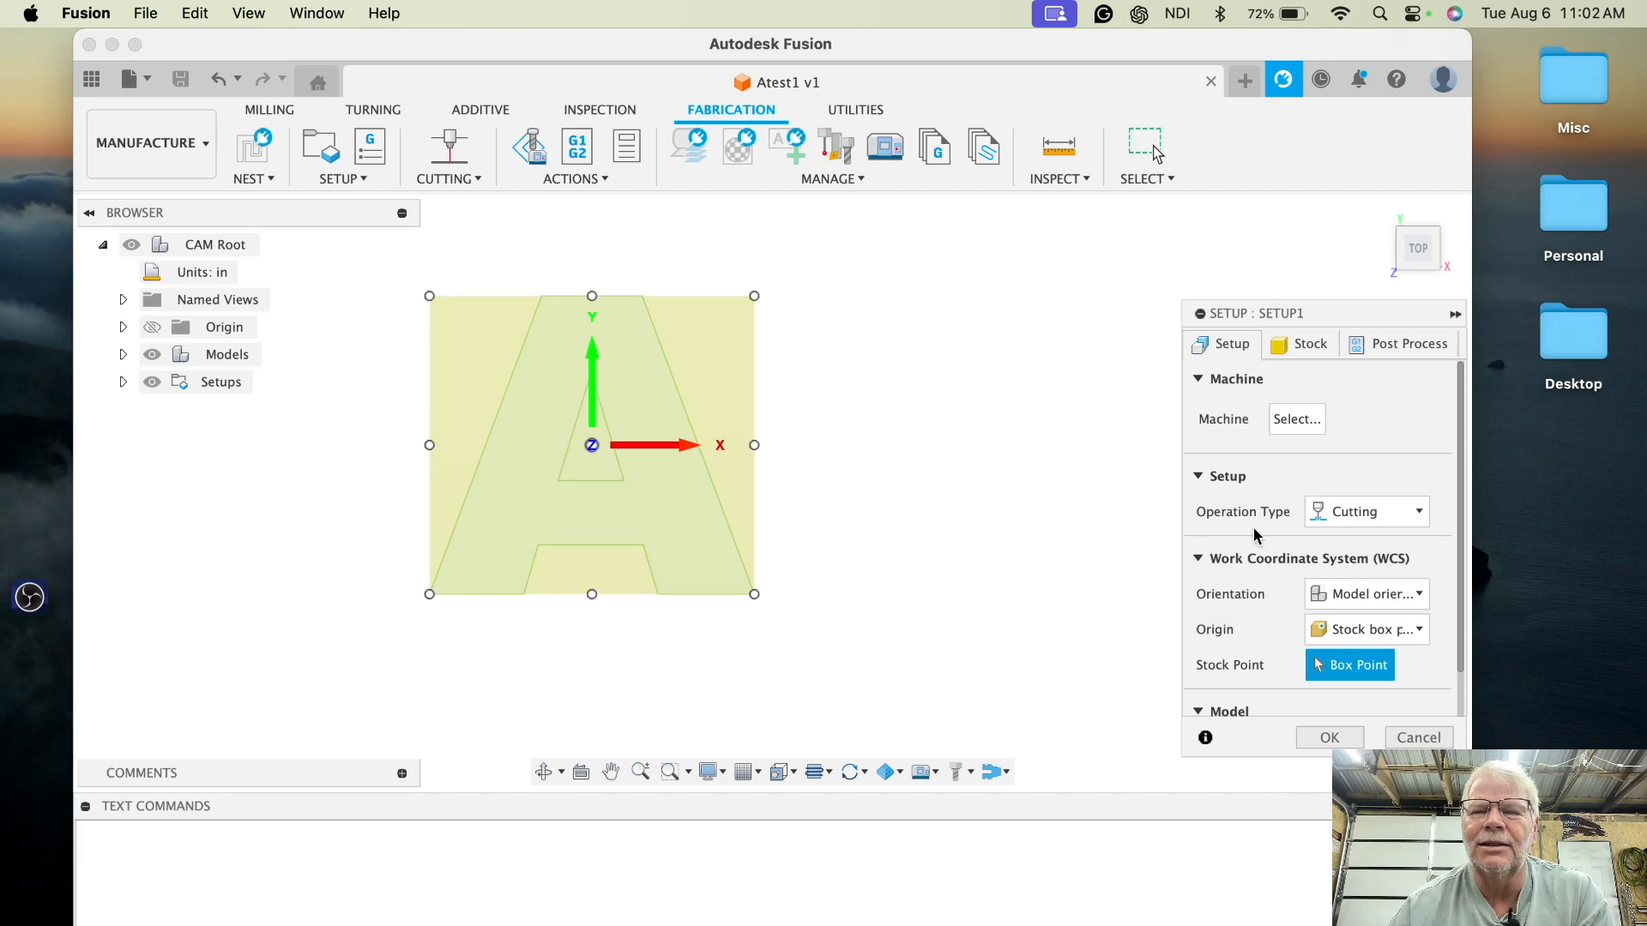
pyautogui.click(1296, 420)
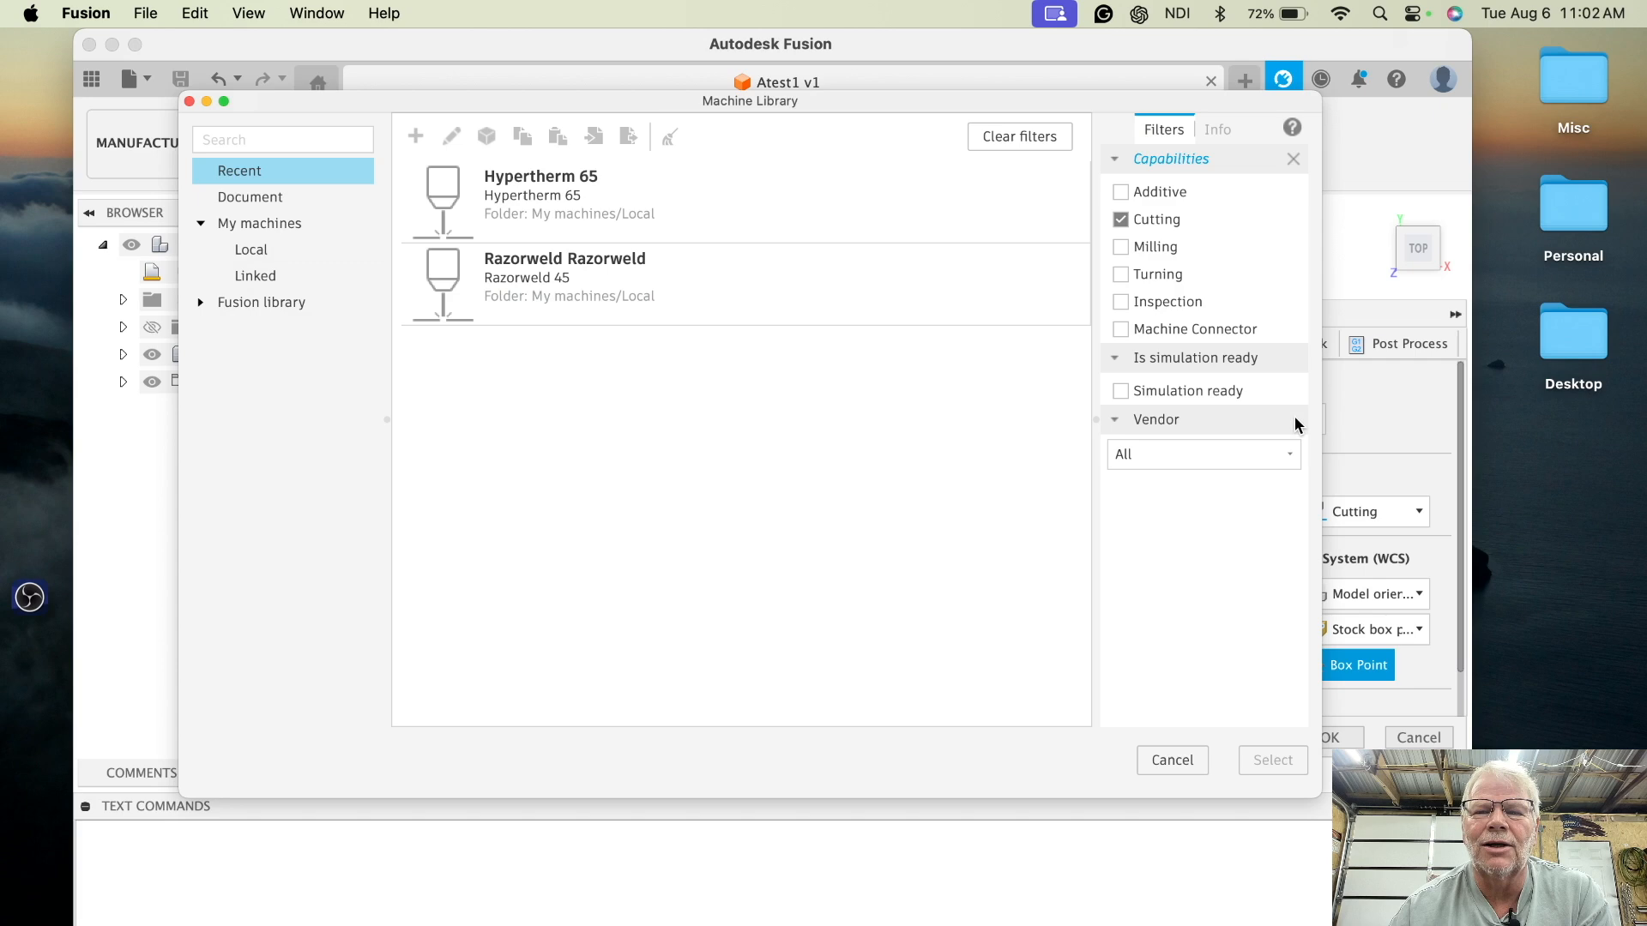
pyautogui.click(327, 243)
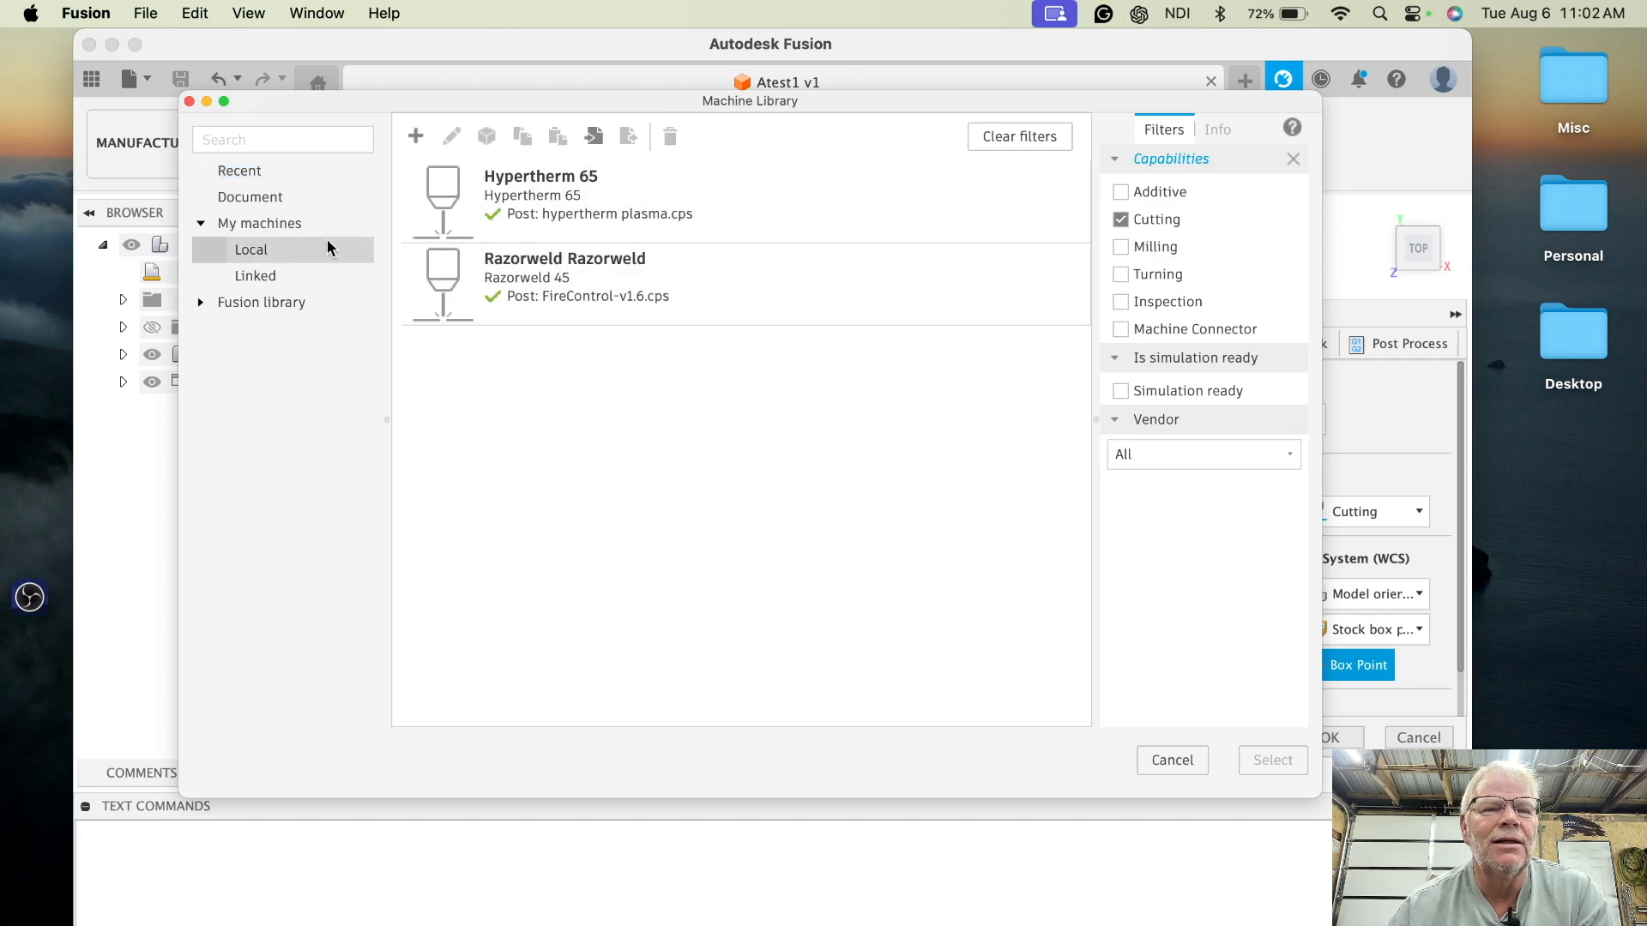
pyautogui.click(543, 278)
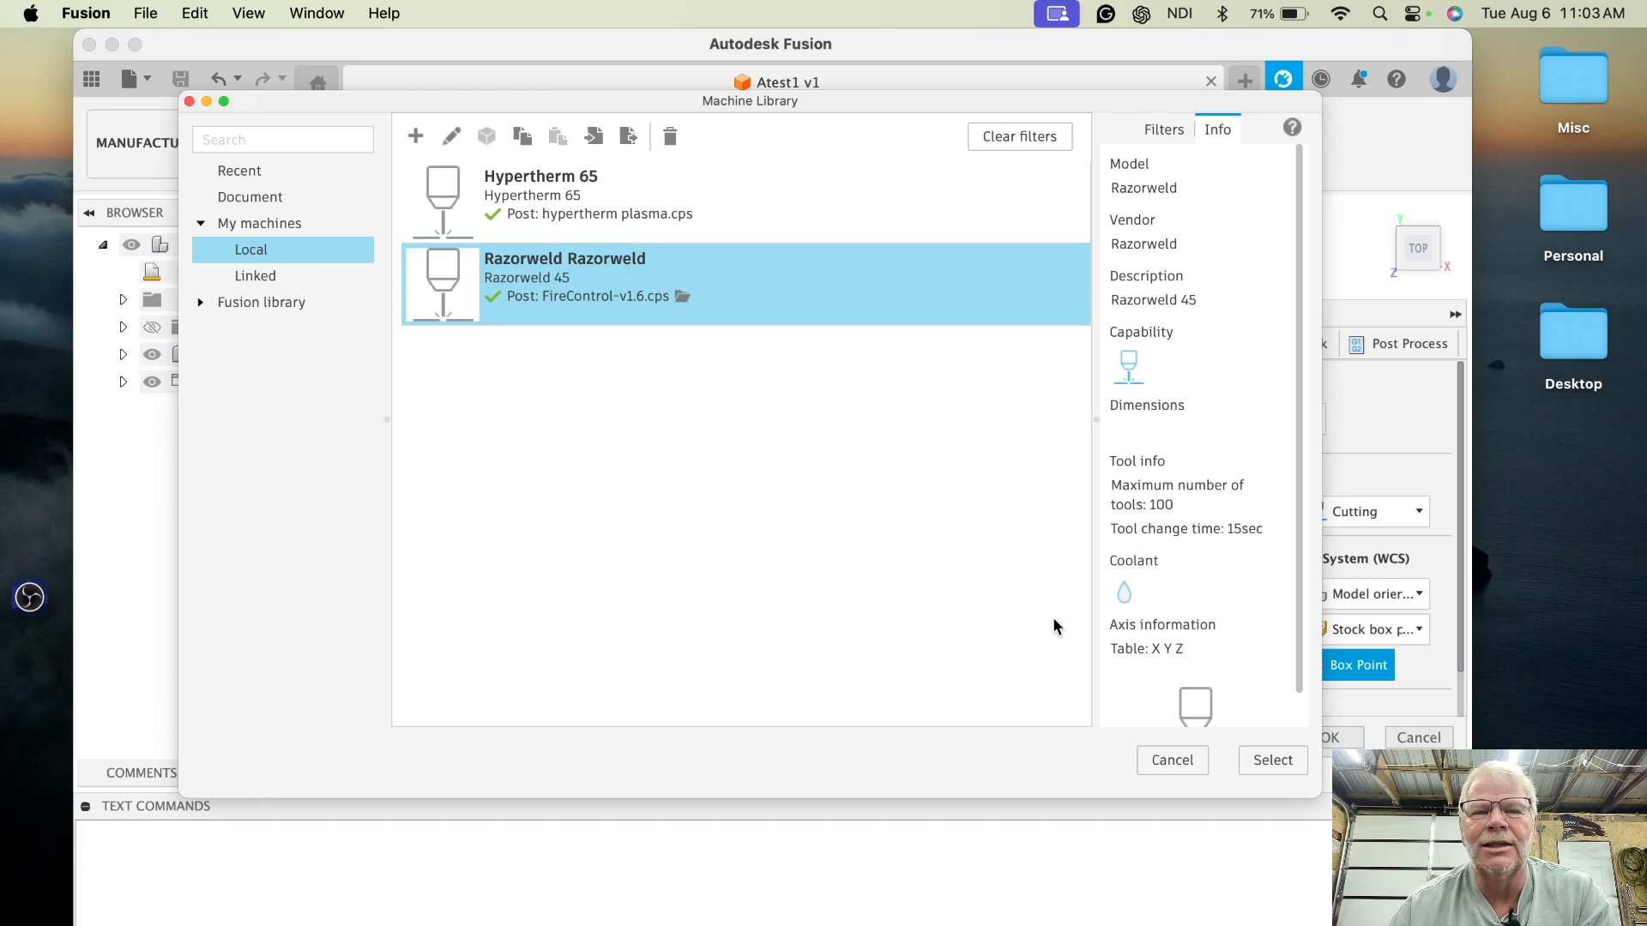
pyautogui.click(1273, 760)
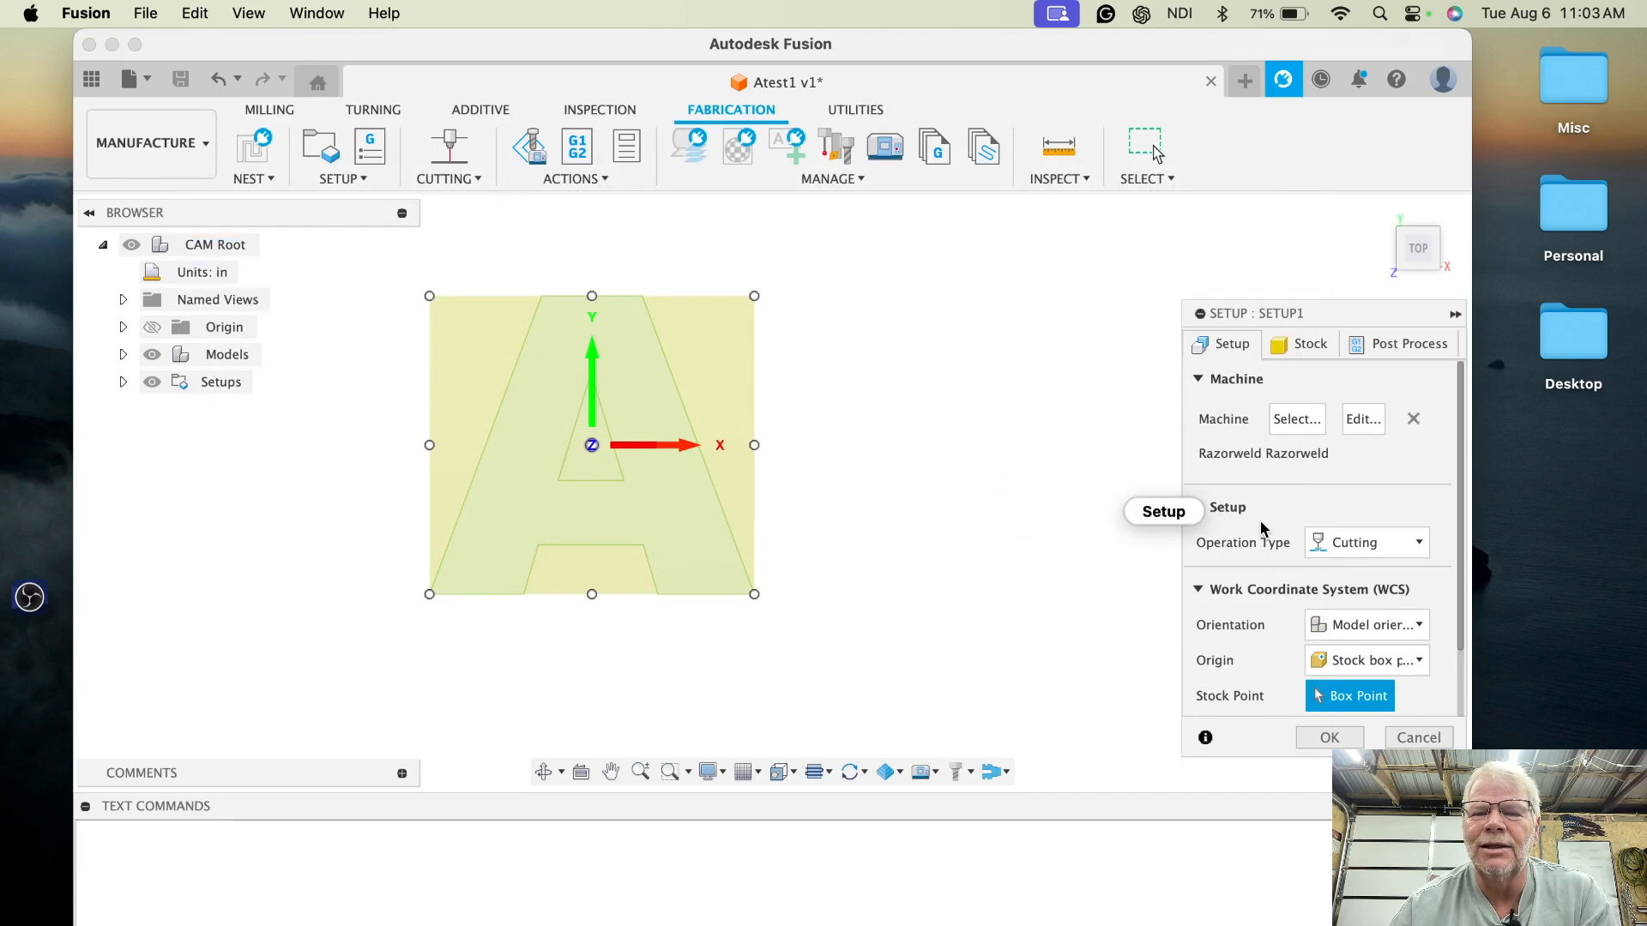
# - Set the setup's operation type to Cutting
pyautogui.scroll(-3, 1261, 527)
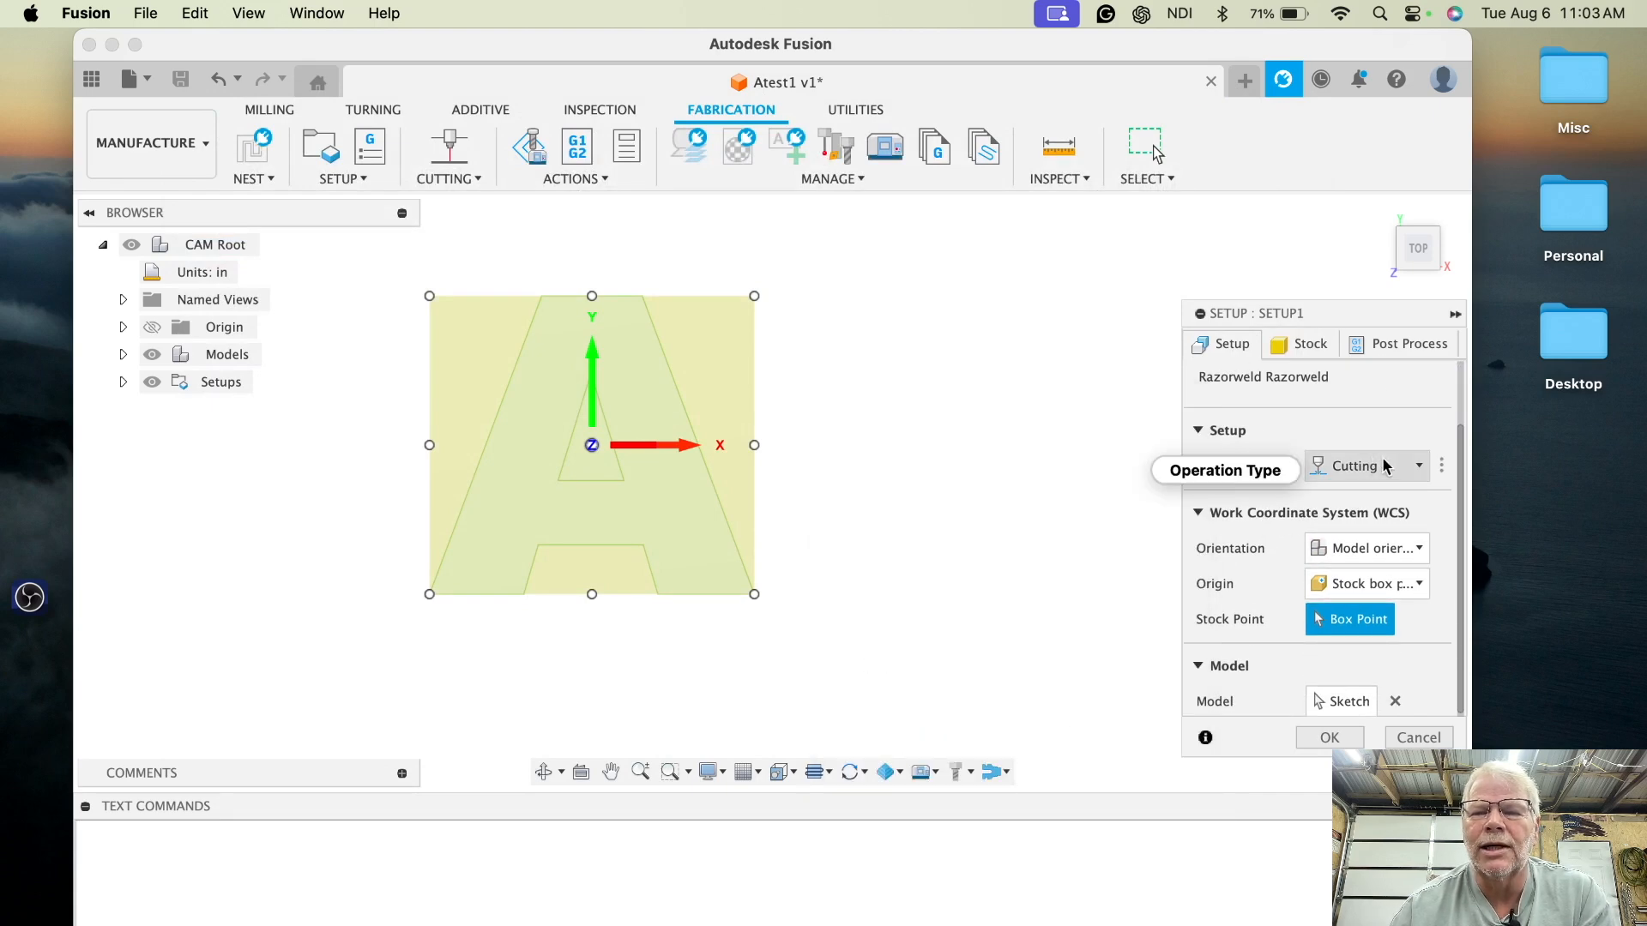
pyautogui.click(1418, 466)
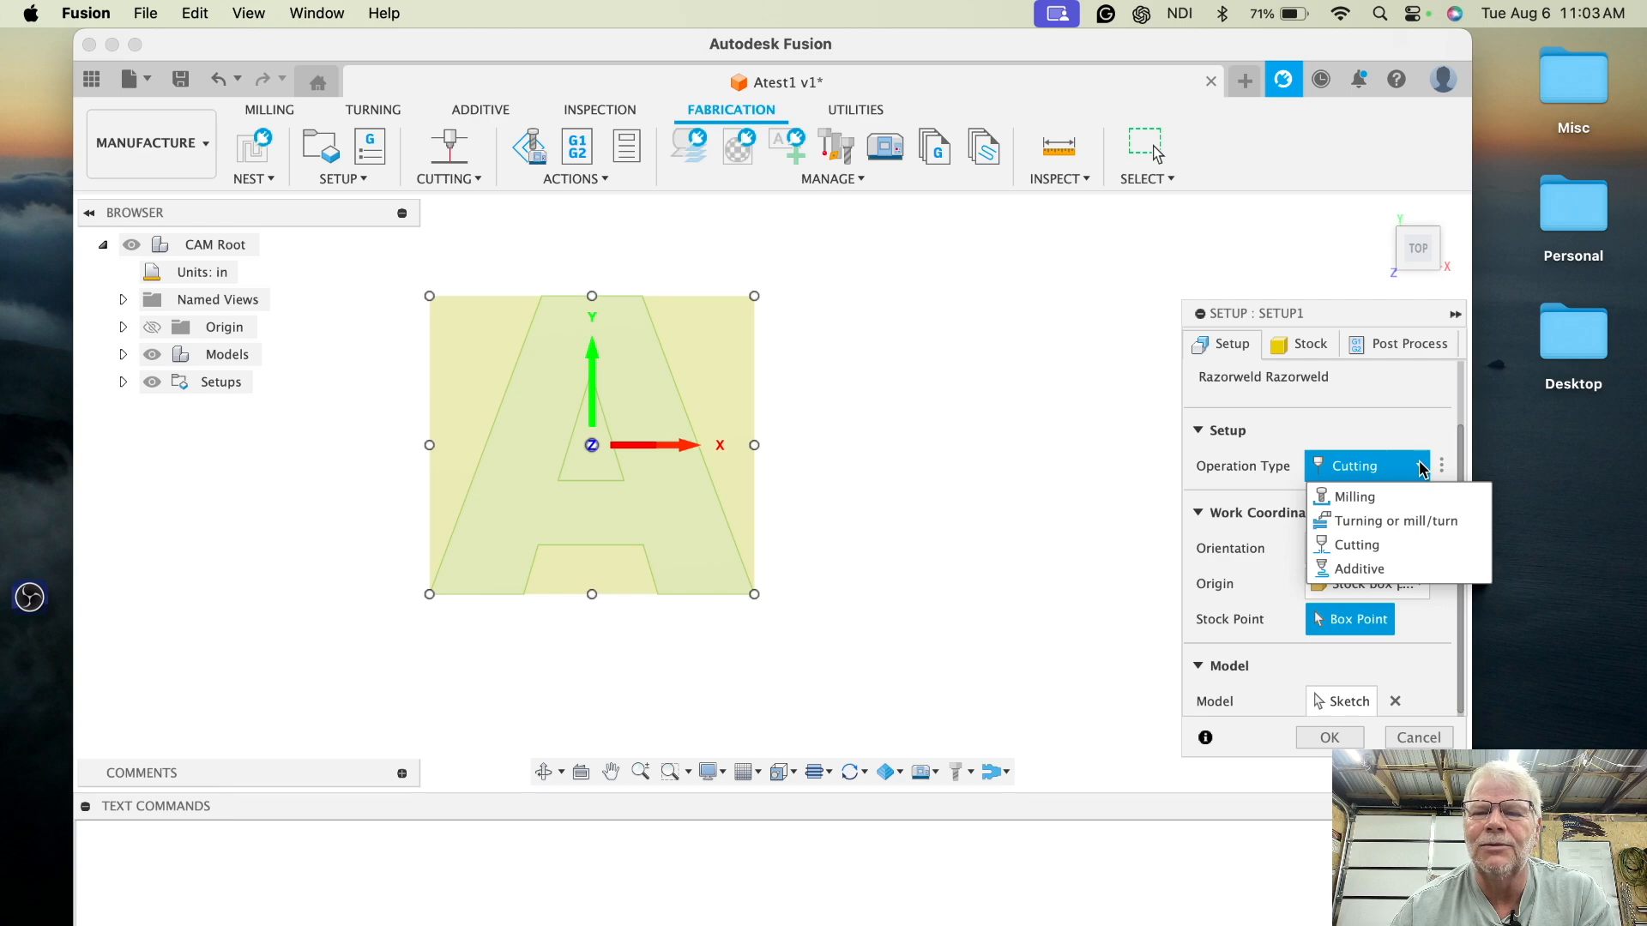
pyautogui.click(1356, 546)
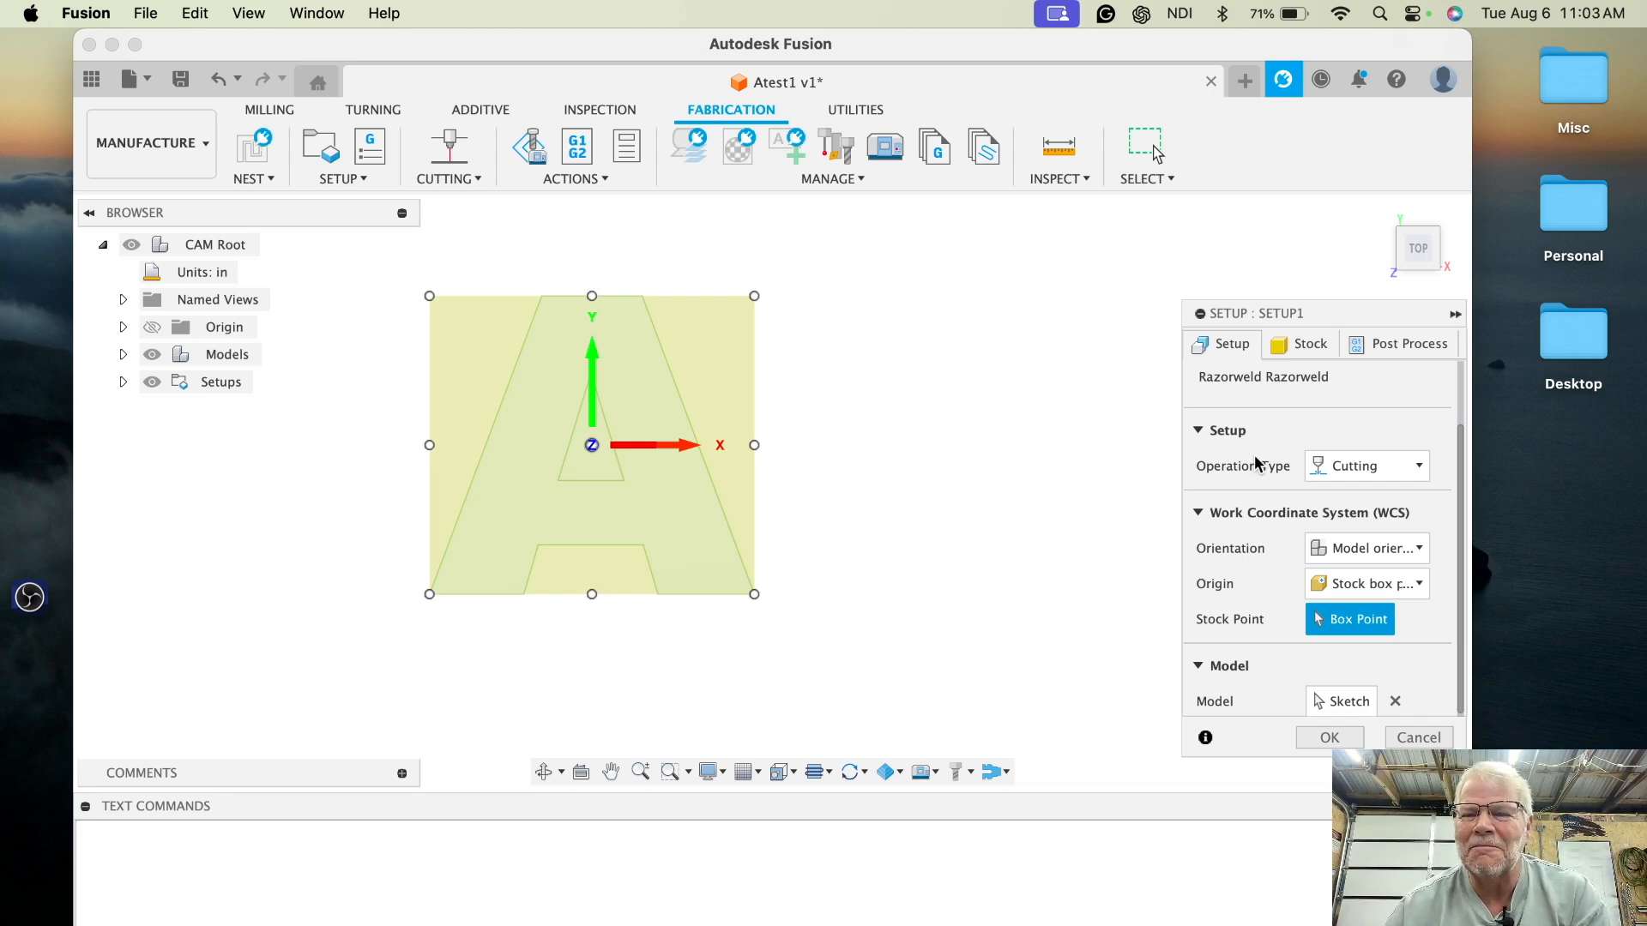
# - Set the work coordinate origin's stock point to the stock box's lower-left corner
pyautogui.scroll(-1, 1254, 465)
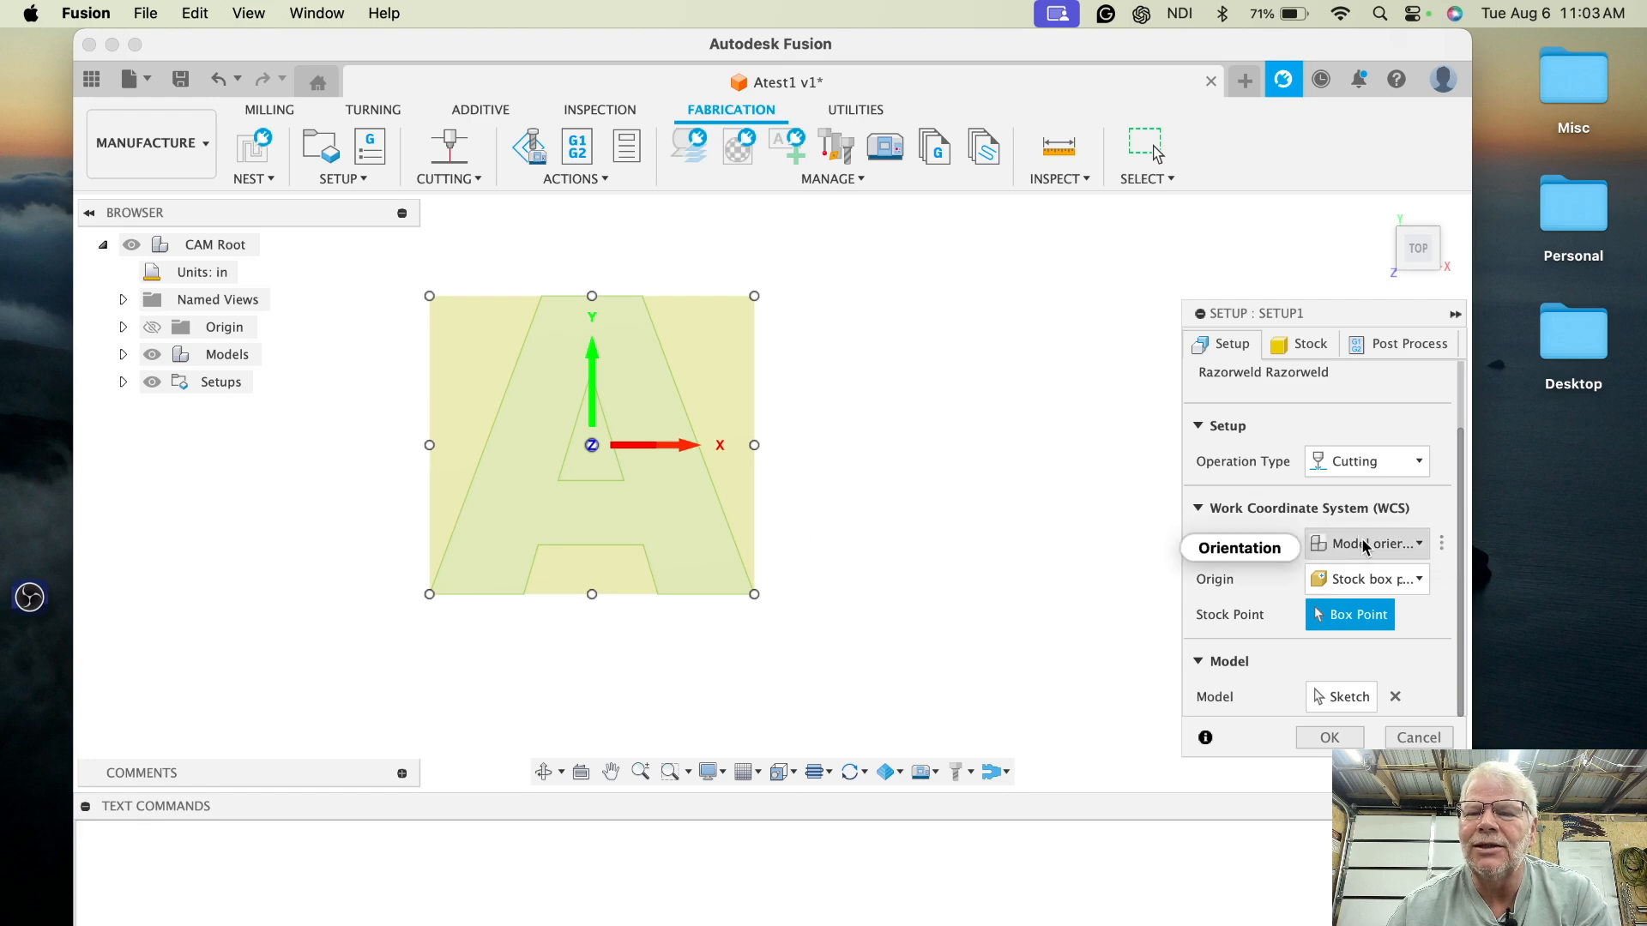
pyautogui.moveTo(1421, 550)
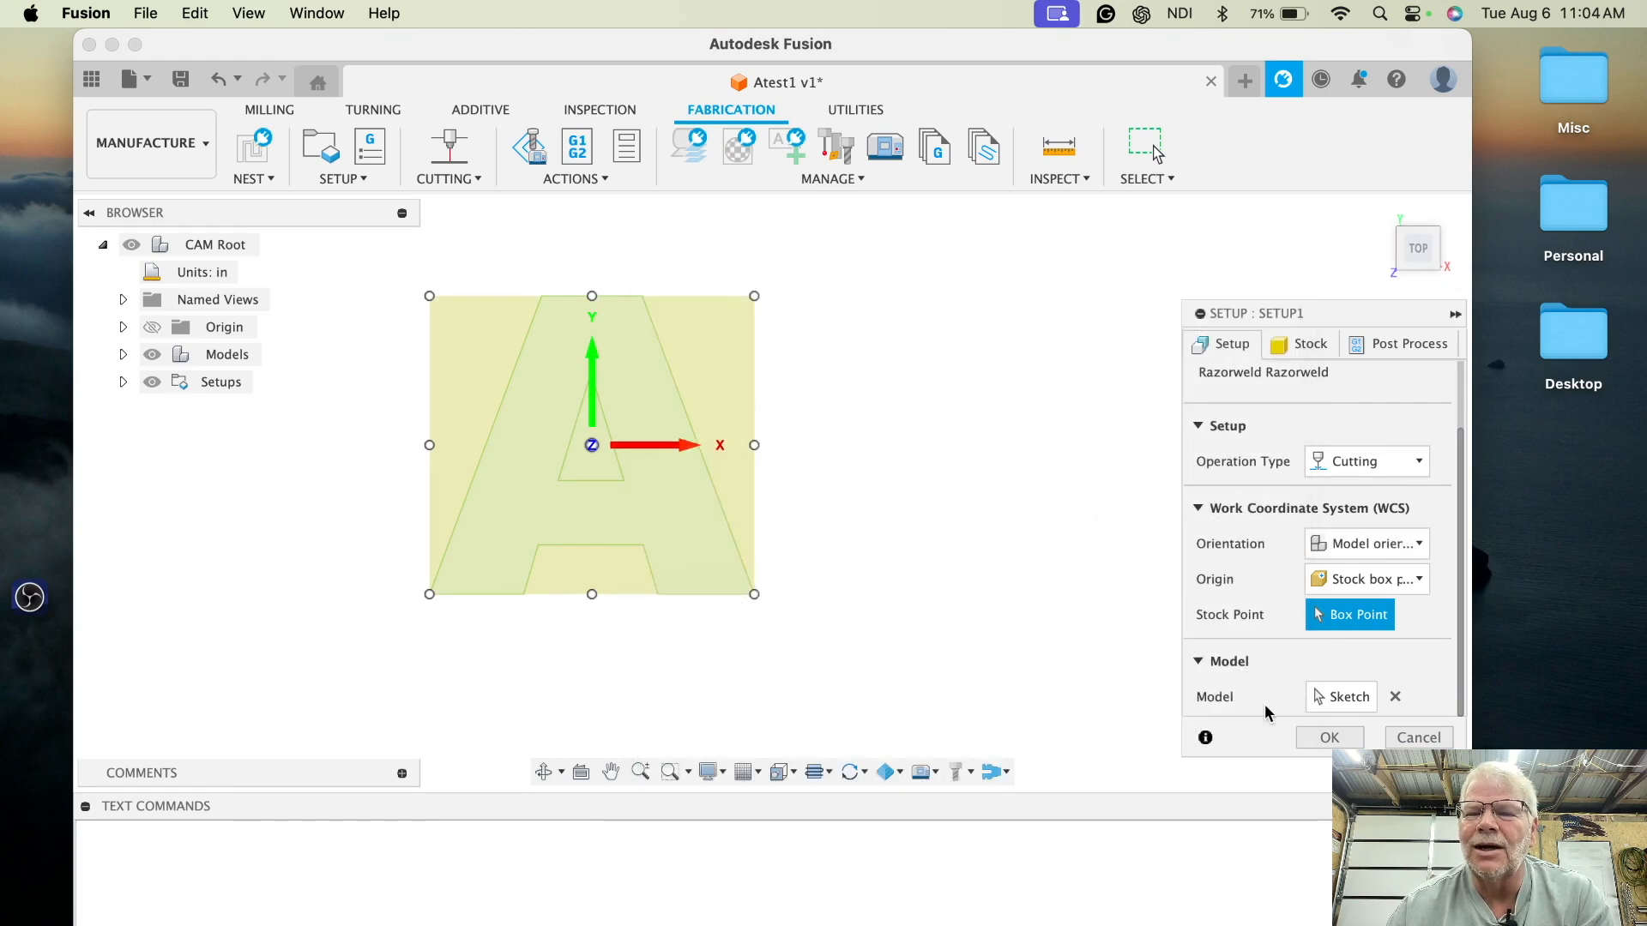
pyautogui.click(1420, 581)
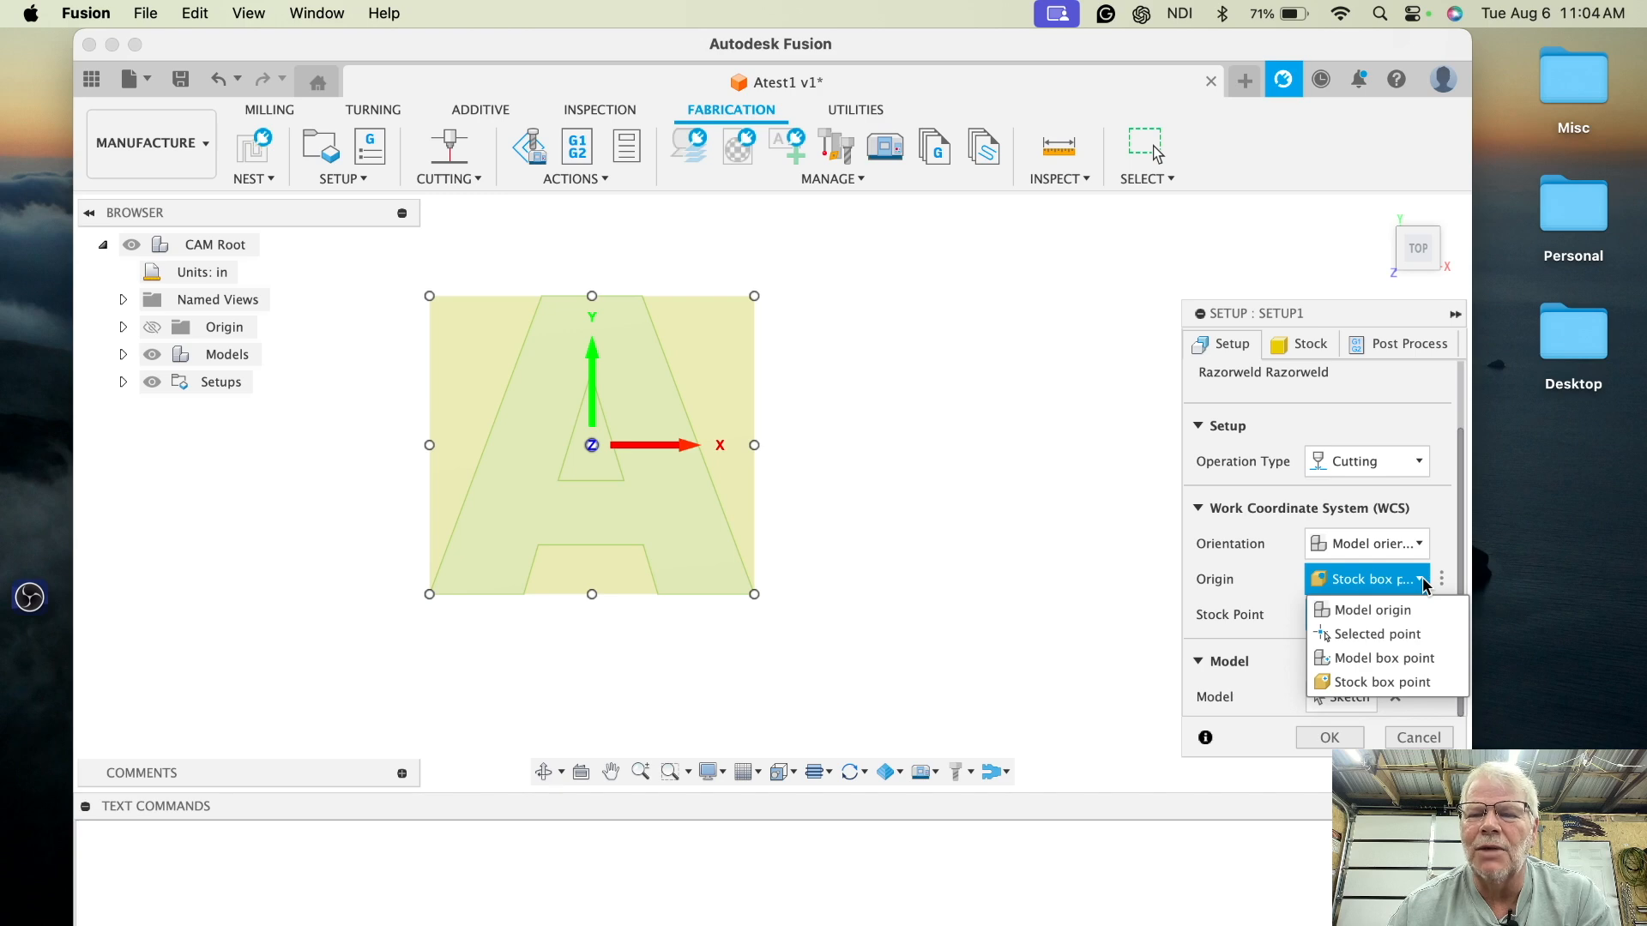
pyautogui.click(1422, 578)
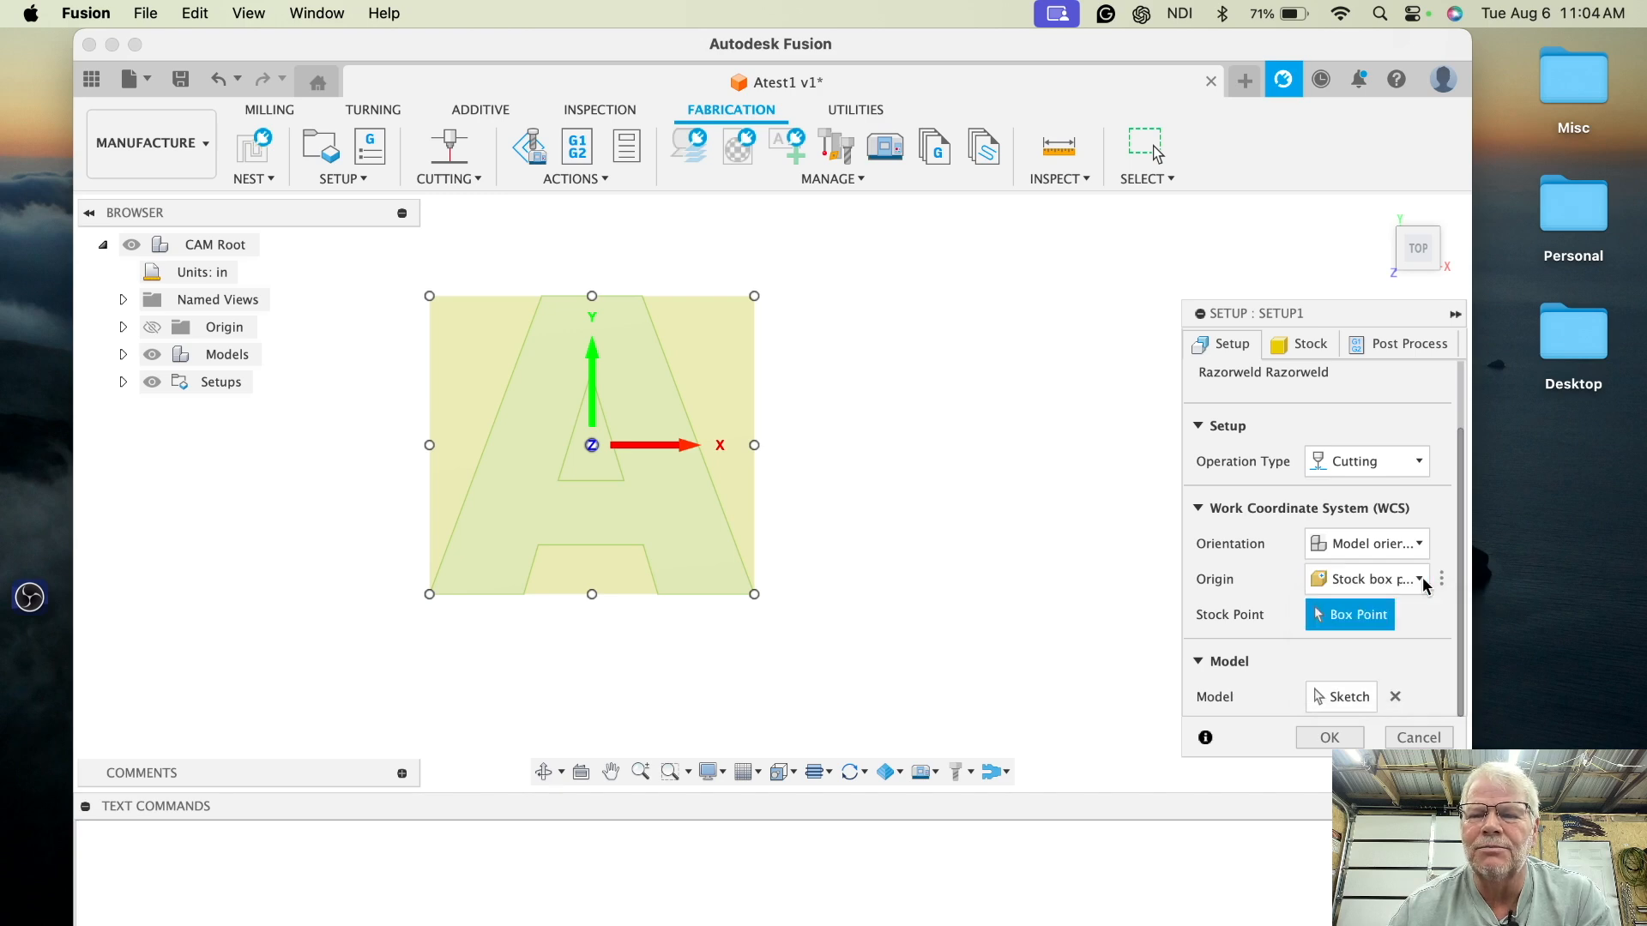
pyautogui.click(429, 594)
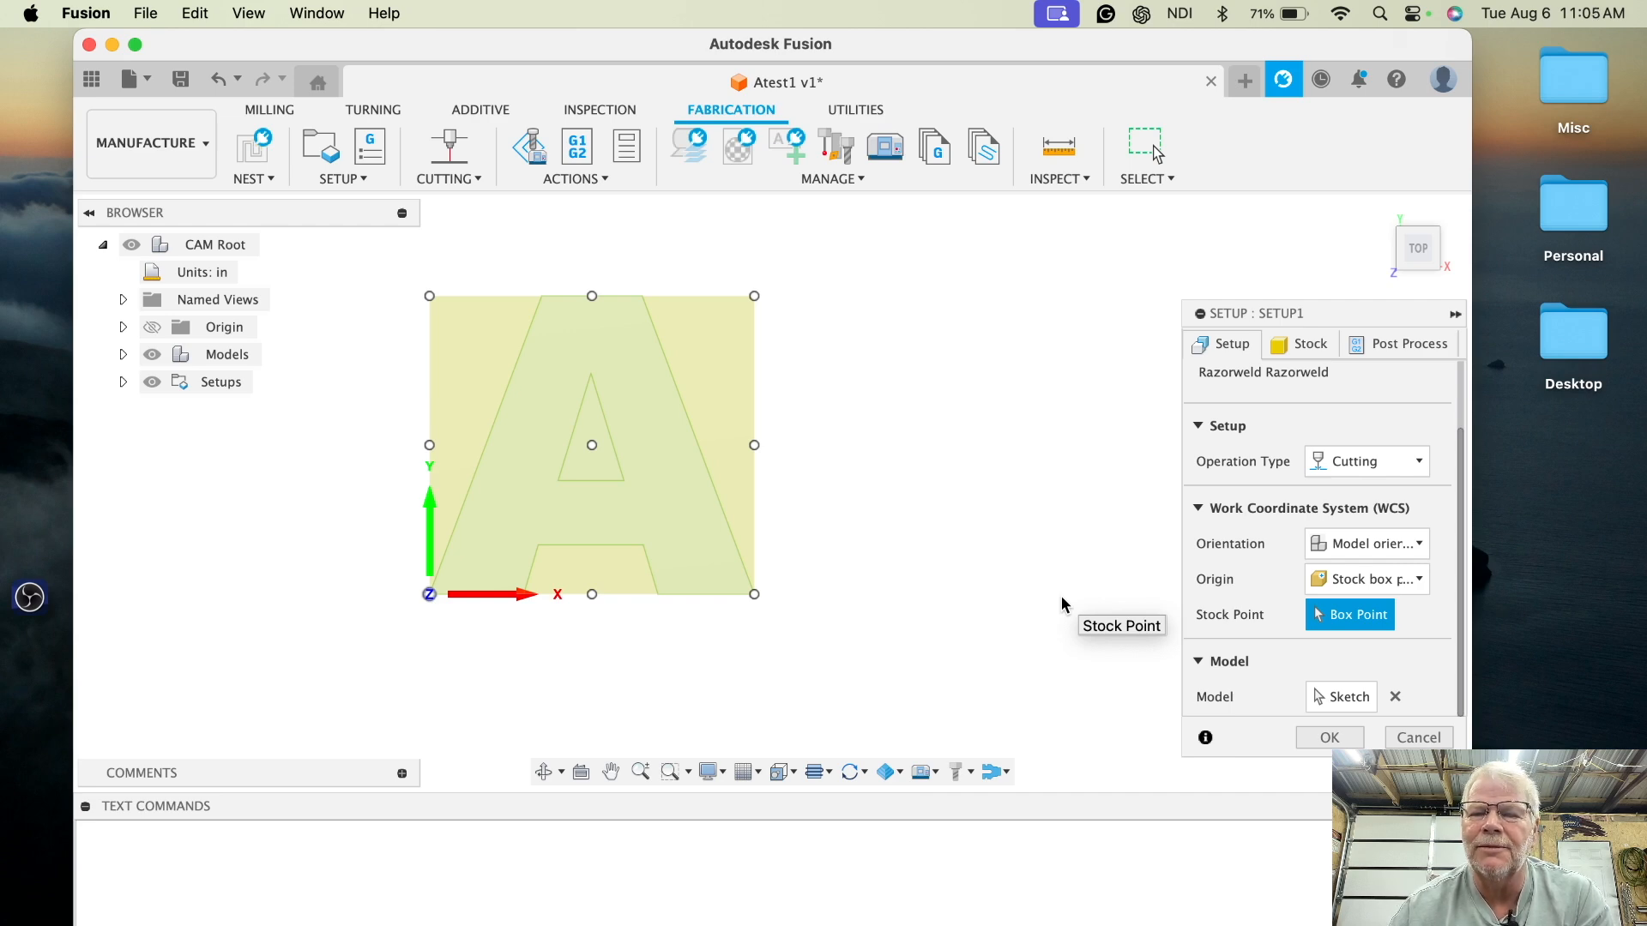
# - Select the letter A body as the setup's model
pyautogui.scroll(-1, 1062, 598)
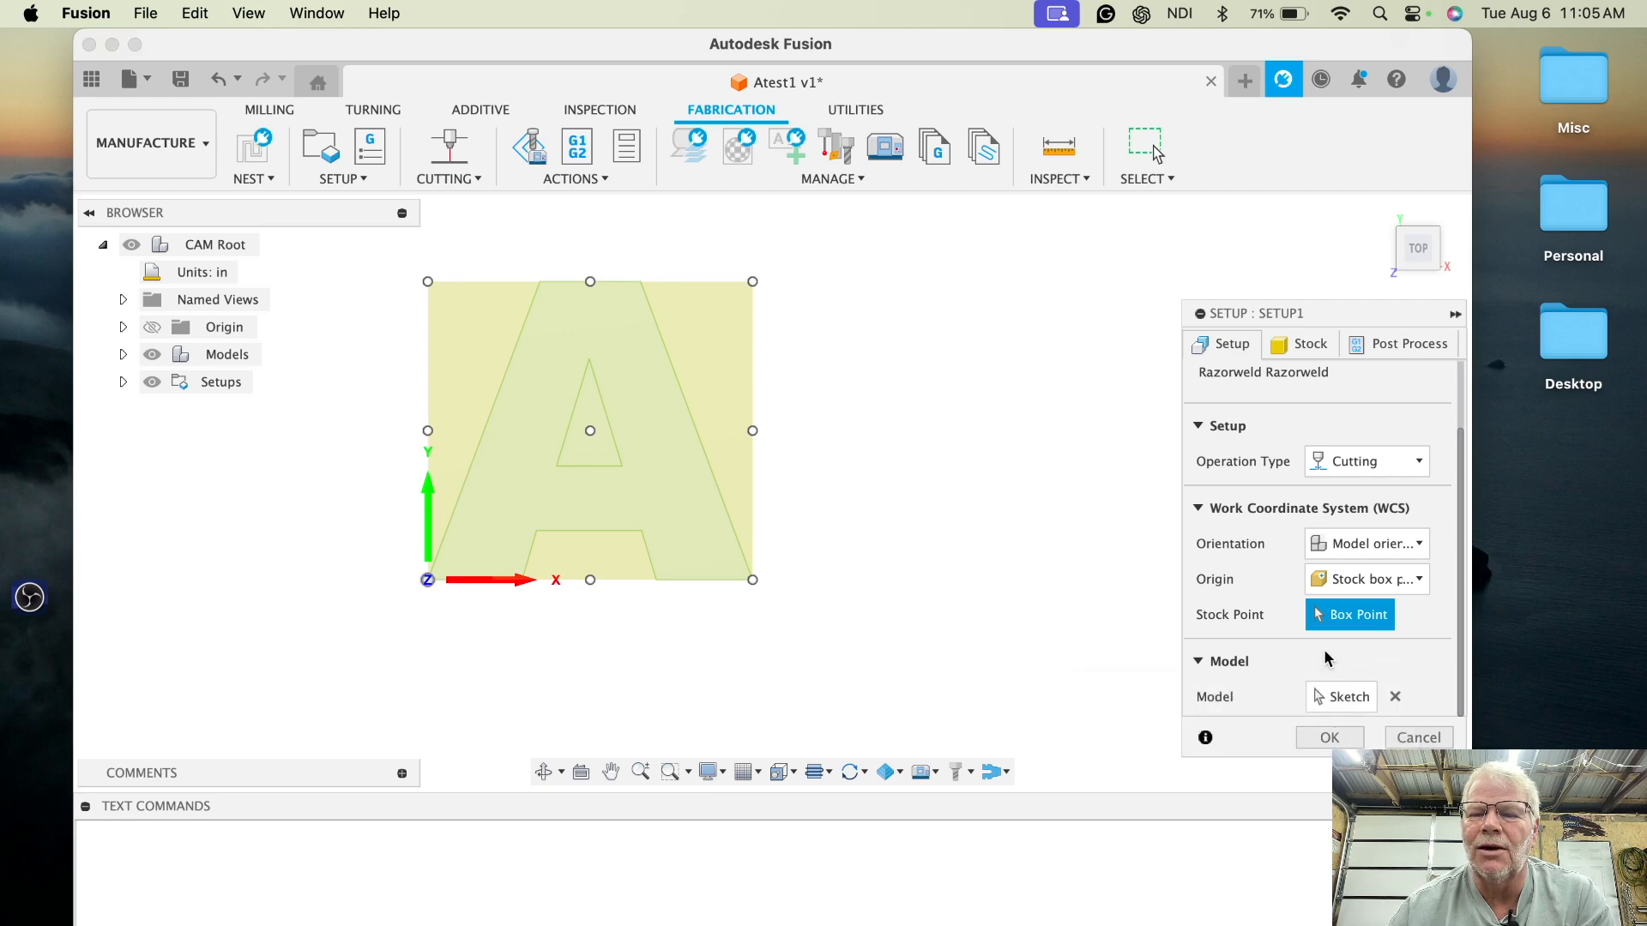
pyautogui.click(1344, 699)
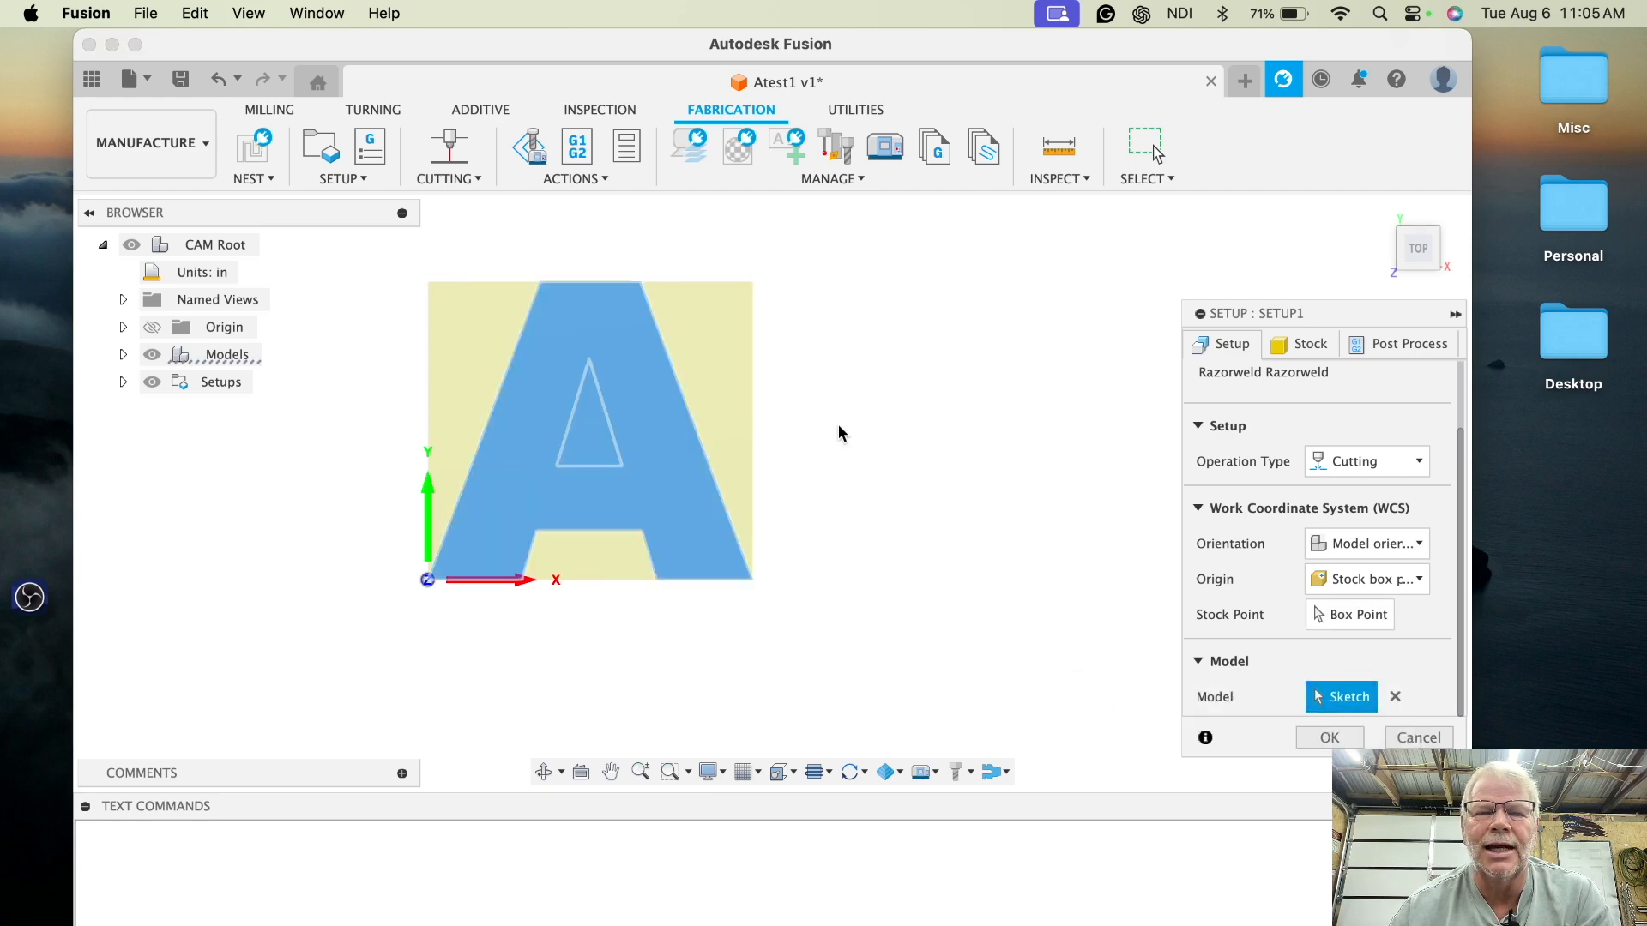
pyautogui.click(665, 445)
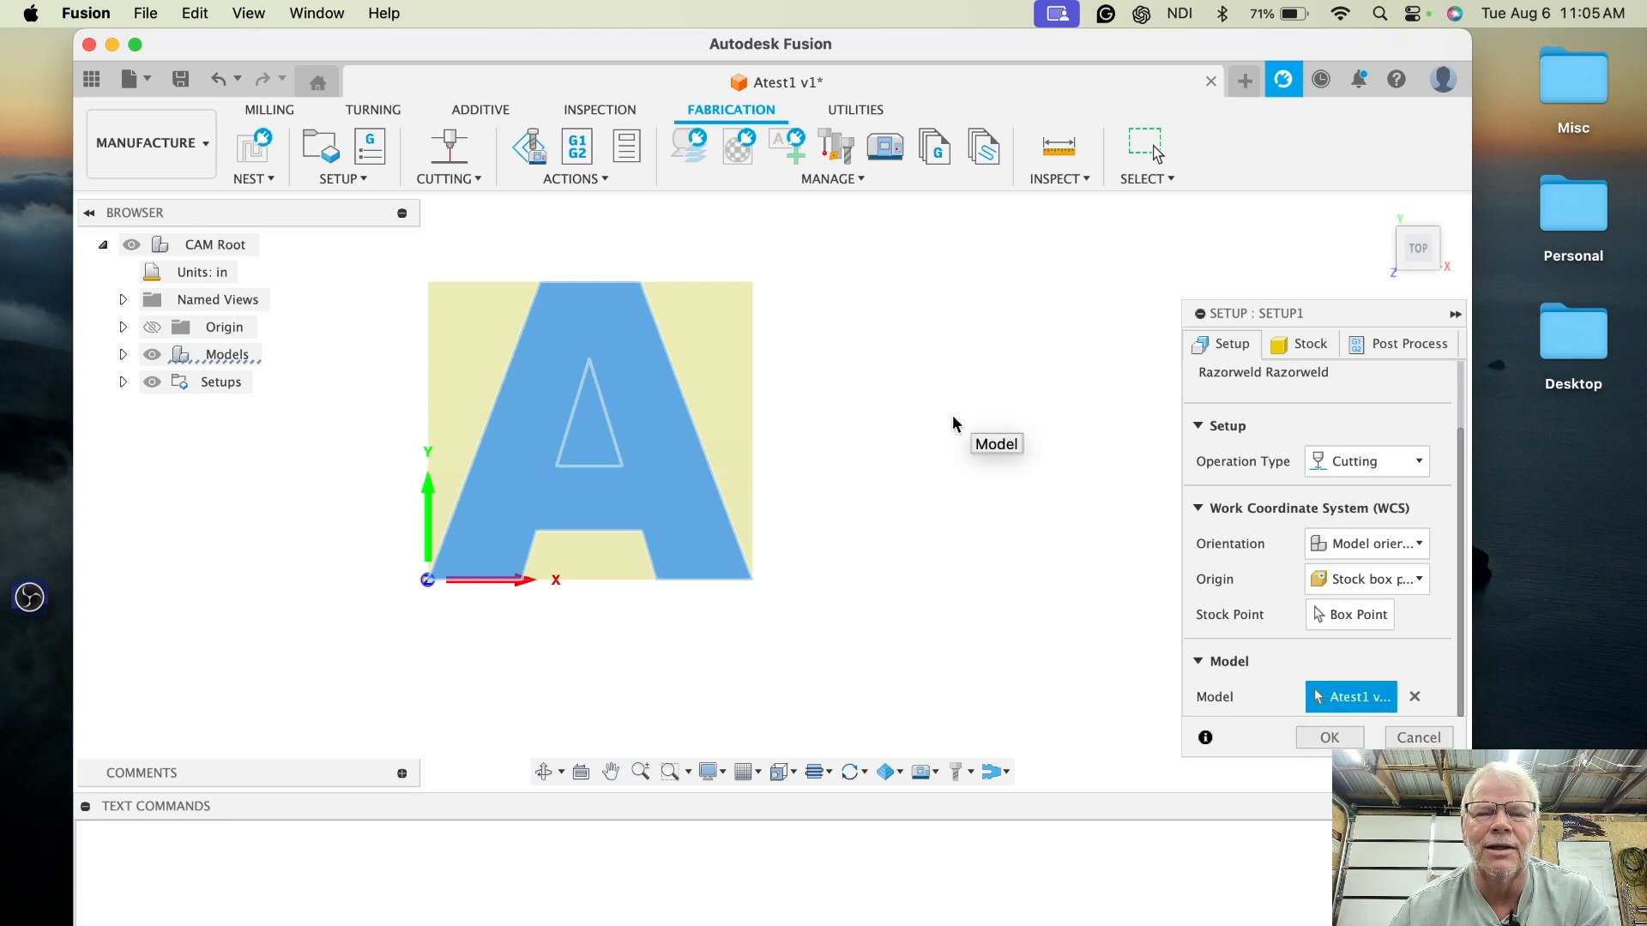
# - Review the stock and post process settings, then confirm the setup
pyautogui.click(1310, 346)
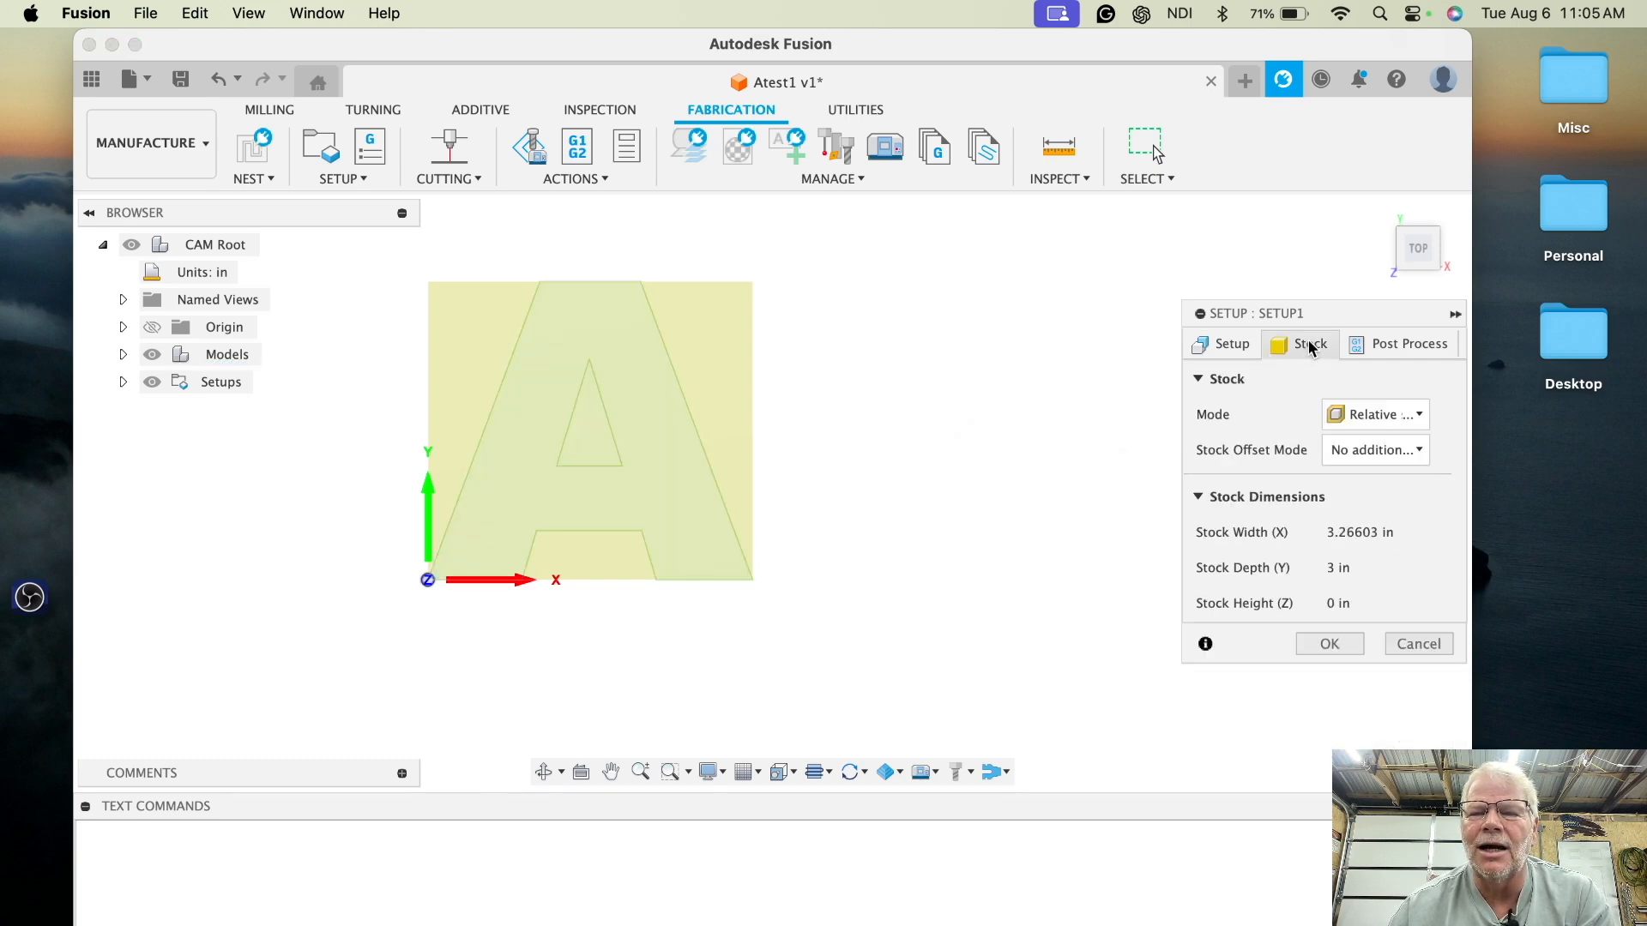
pyautogui.click(1394, 343)
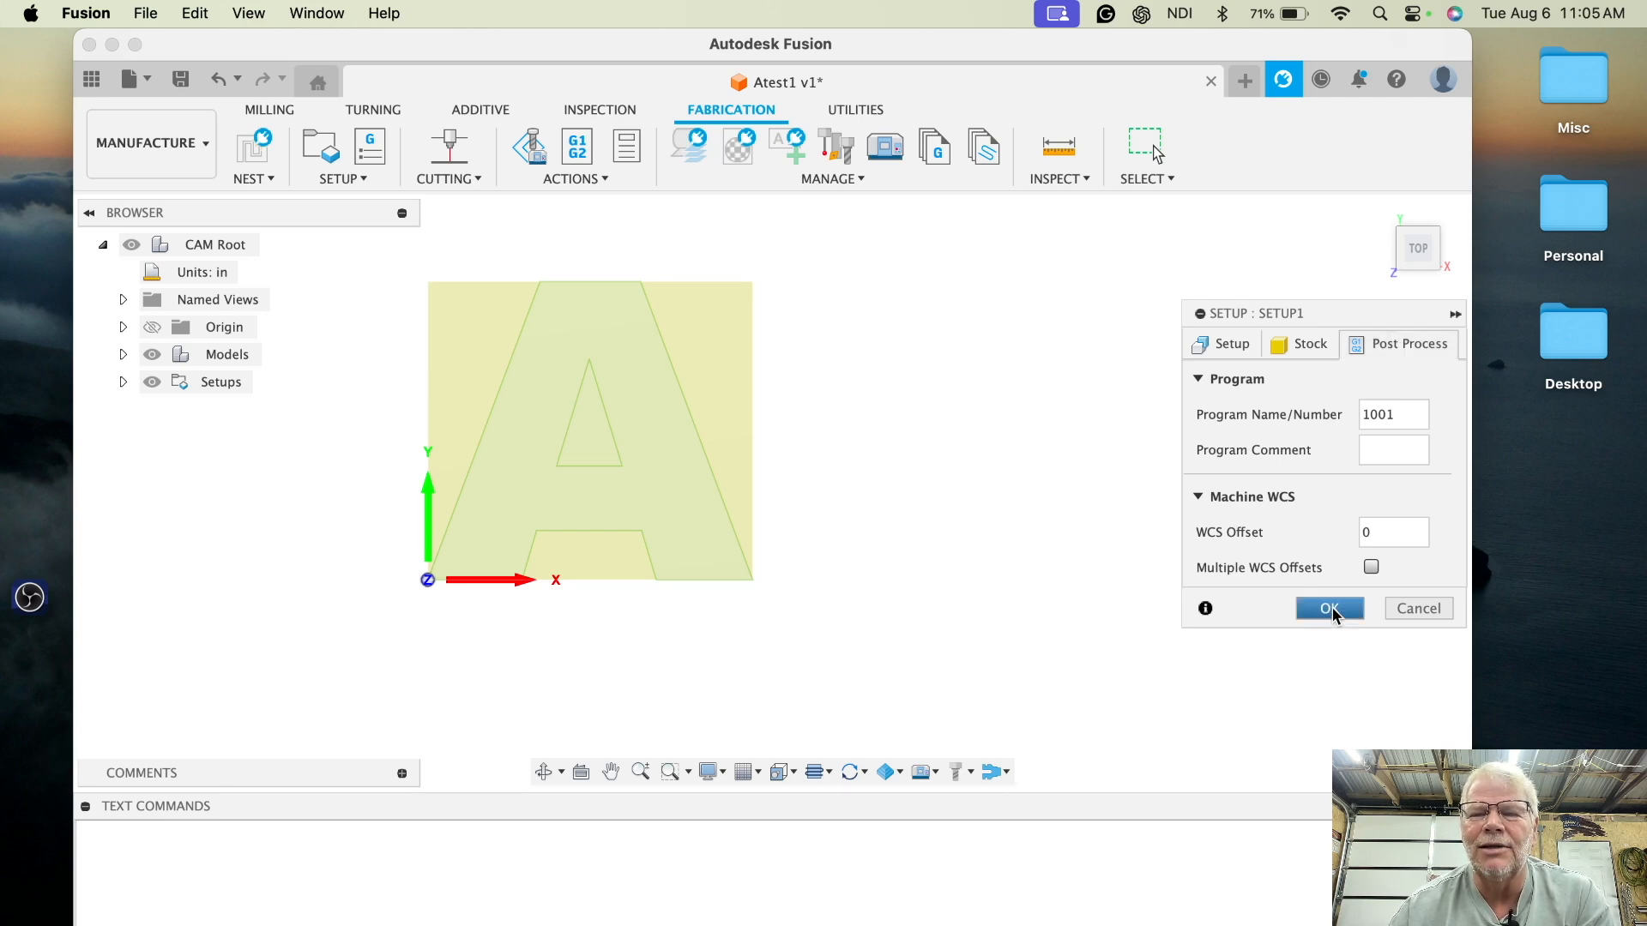
pyautogui.click(1225, 343)
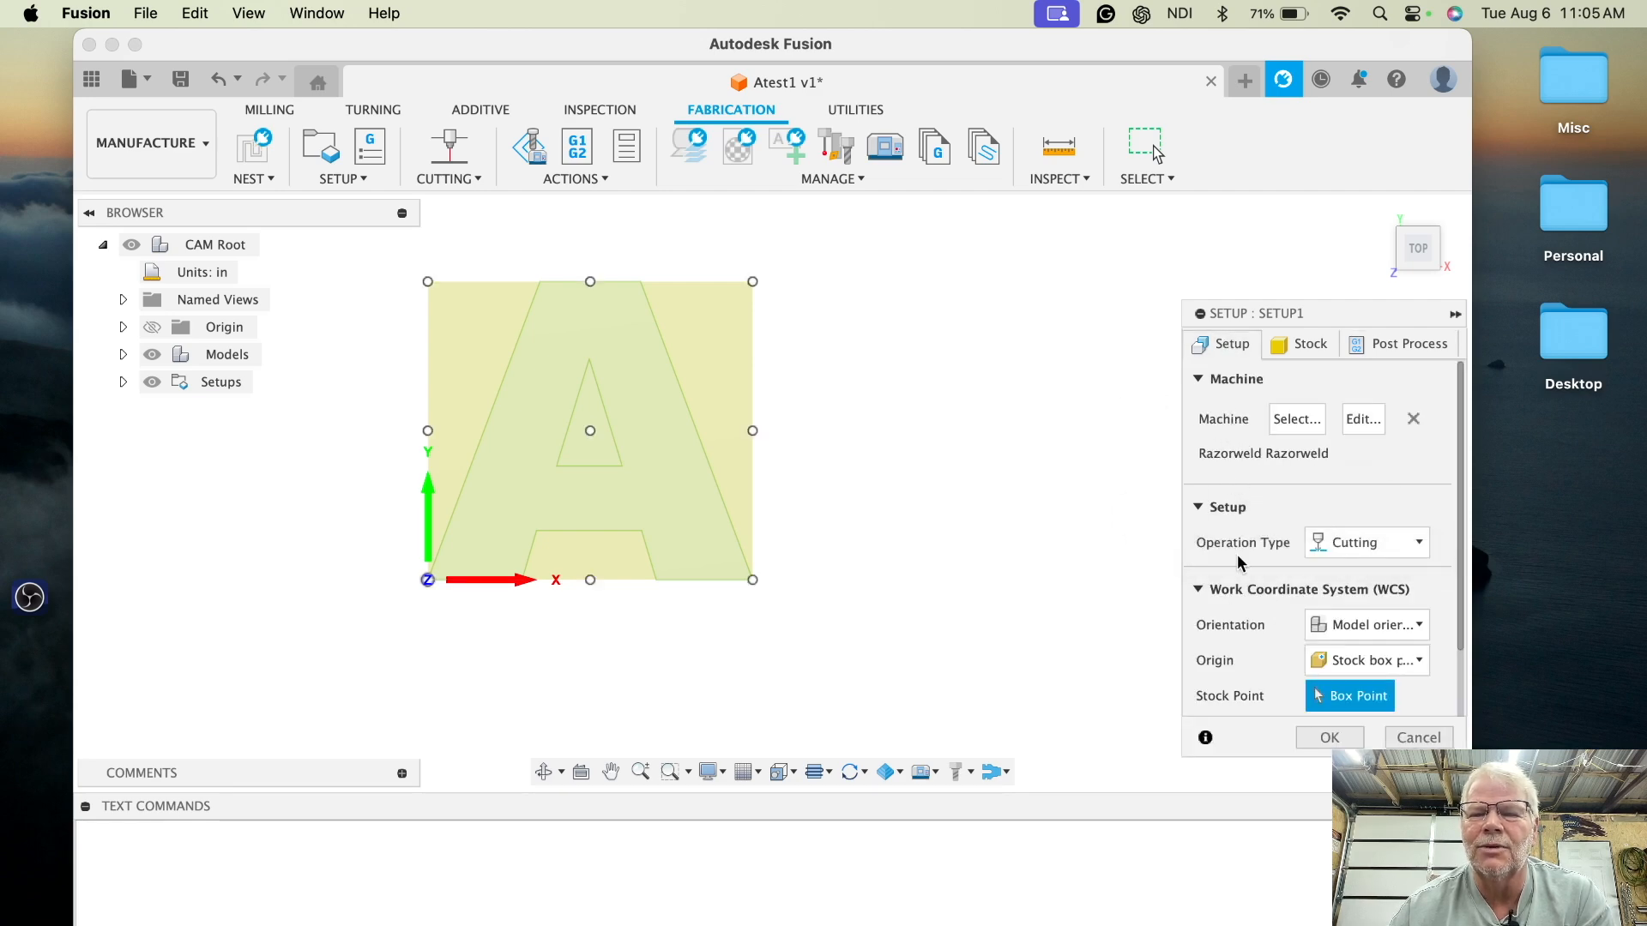
pyautogui.click(1330, 743)
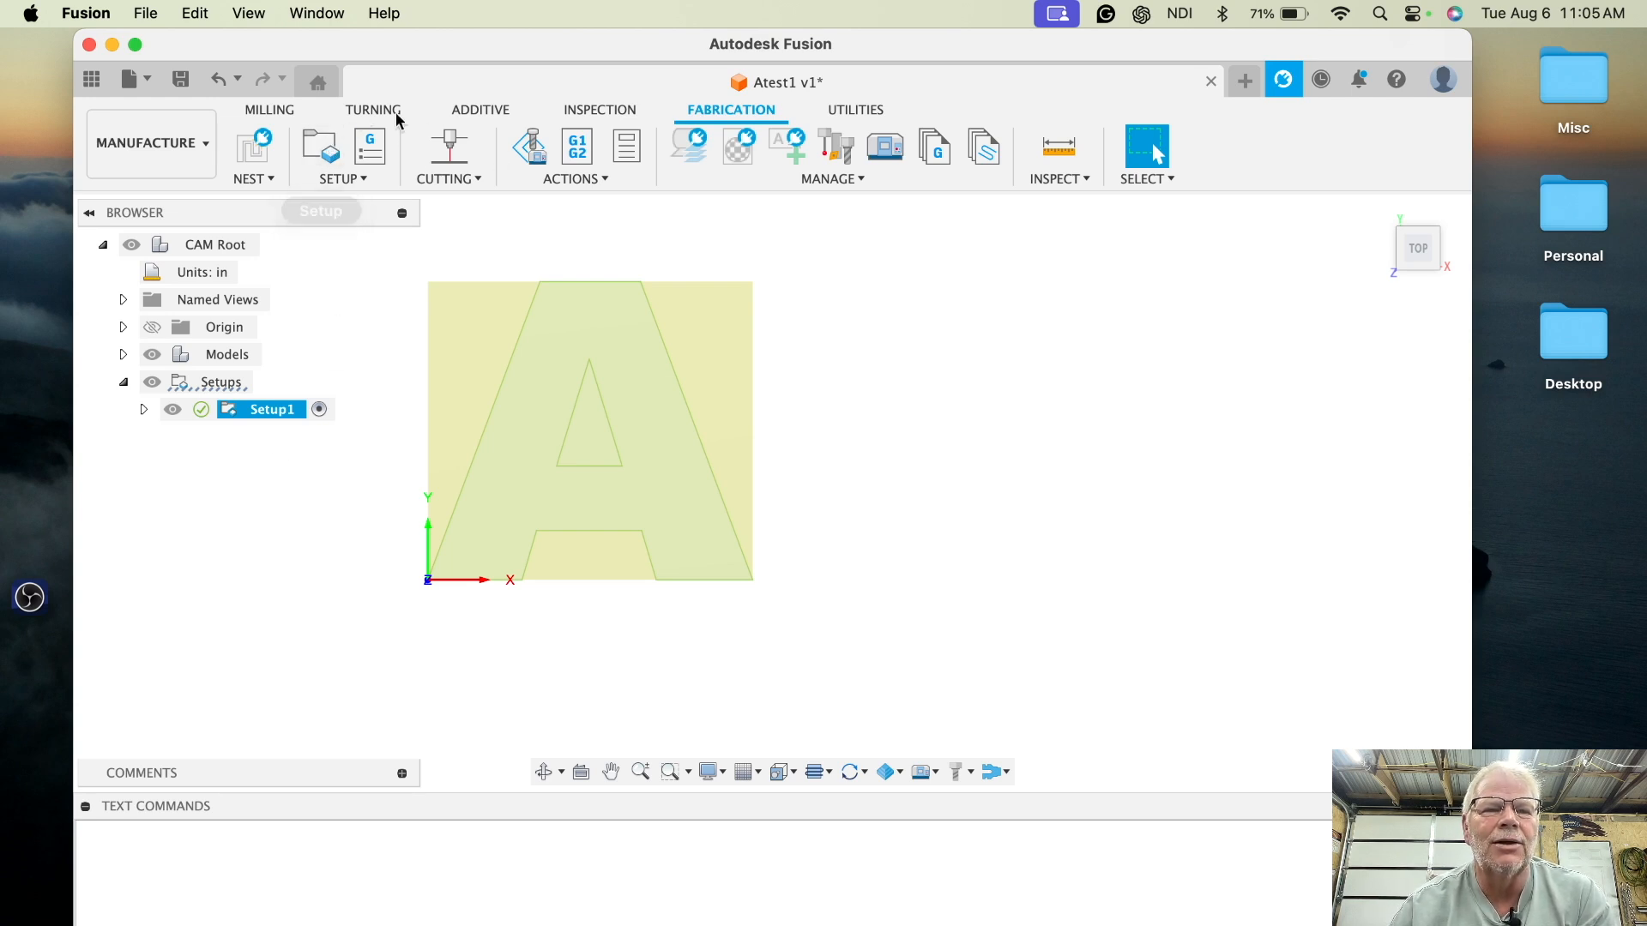
# - Start a 2D Profile cutting operation and pick the Razerweld 45 plasma cutter from the local library as its tool
pyautogui.click(453, 152)
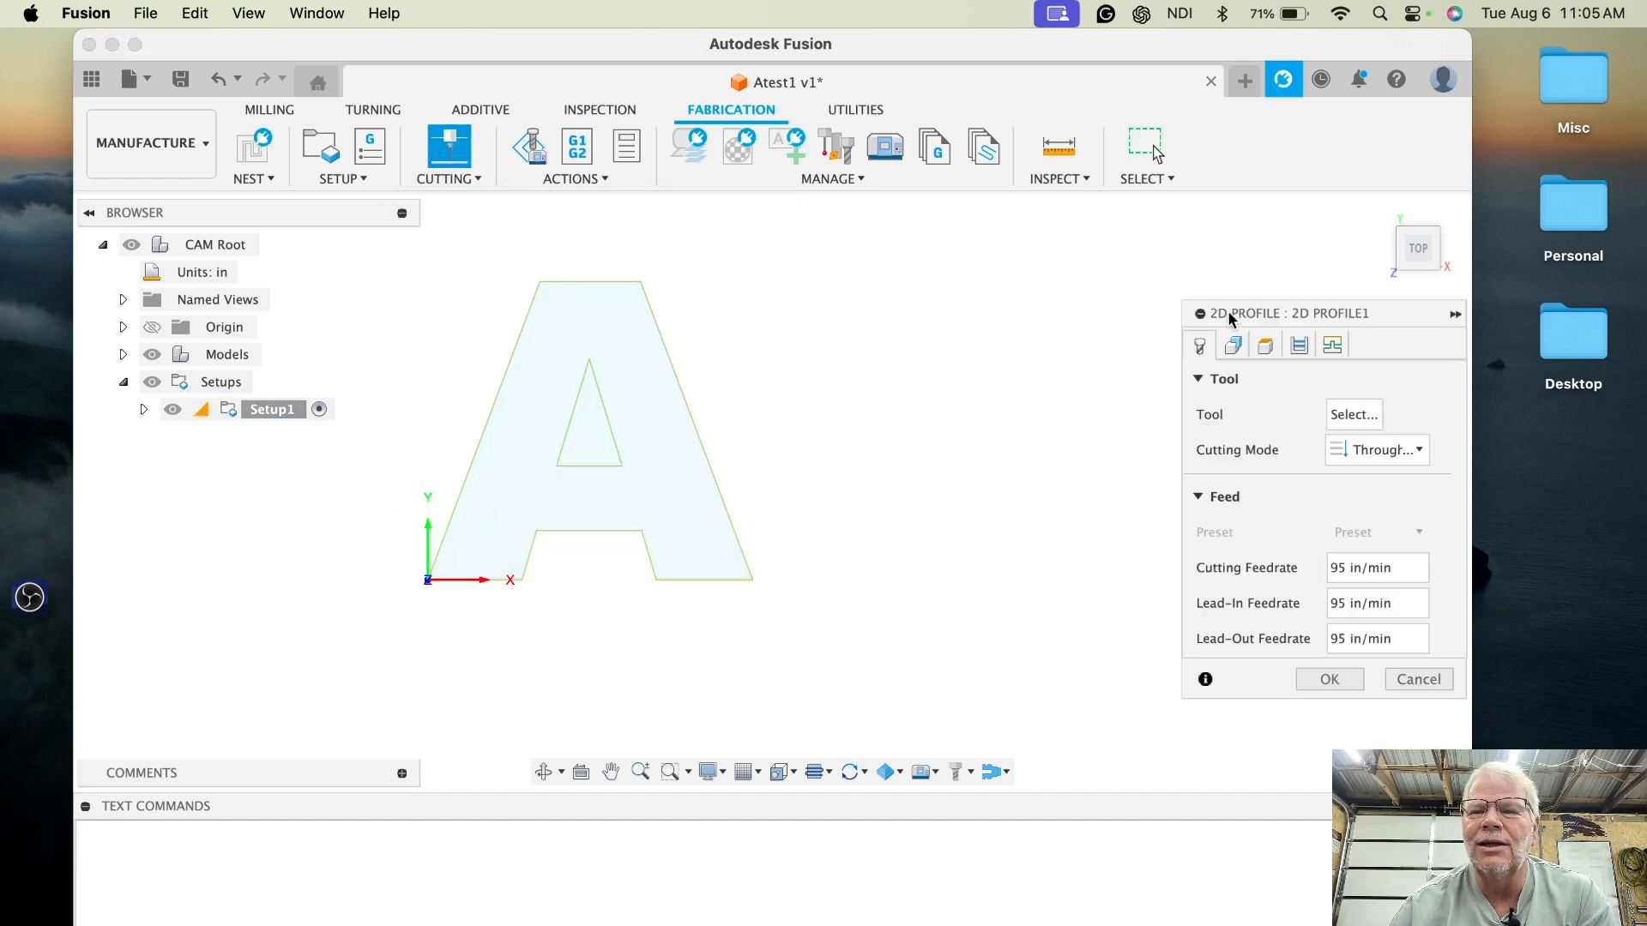
pyautogui.moveTo(1269, 319); pyautogui.dragTo(1117, 253)
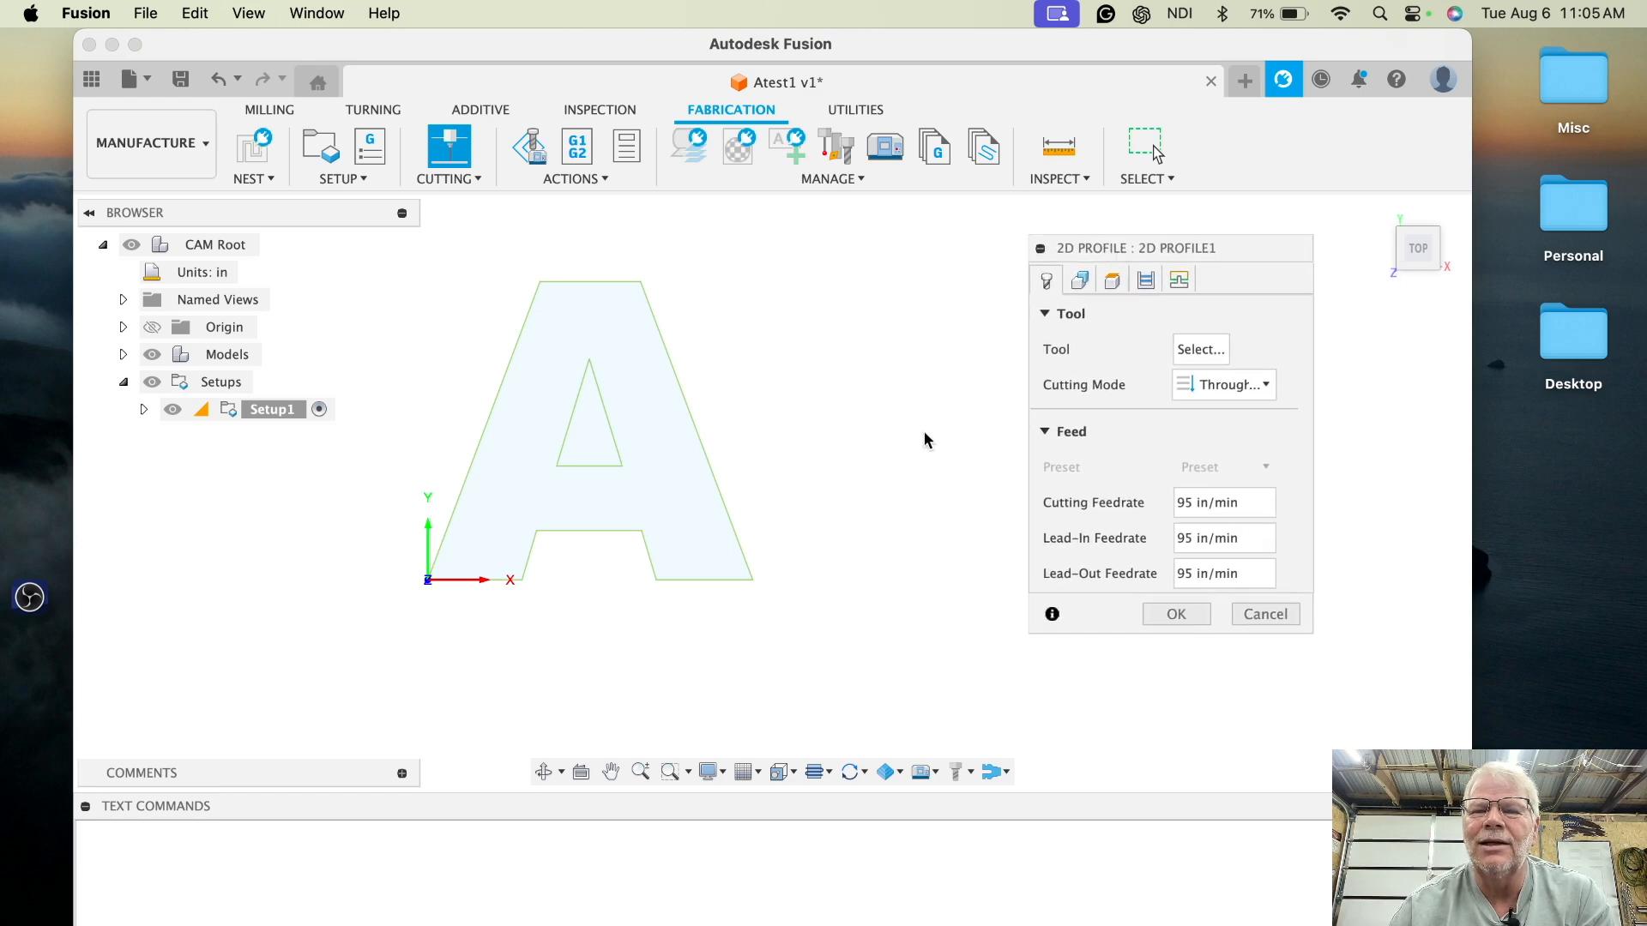
pyautogui.click(1187, 350)
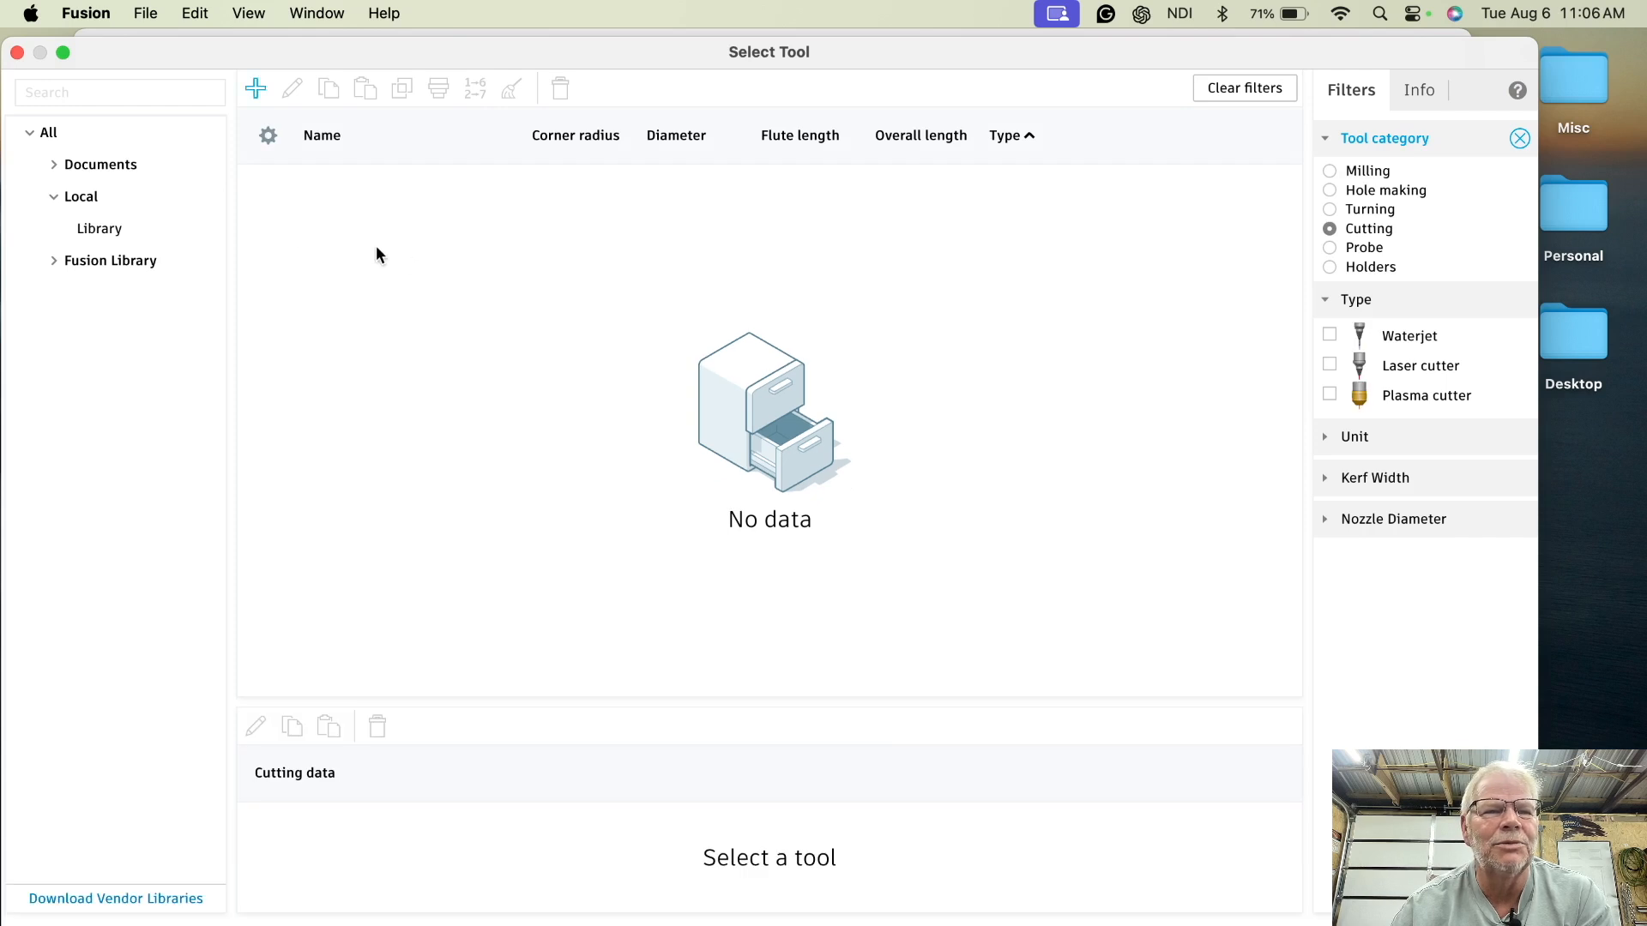
pyautogui.click(173, 224)
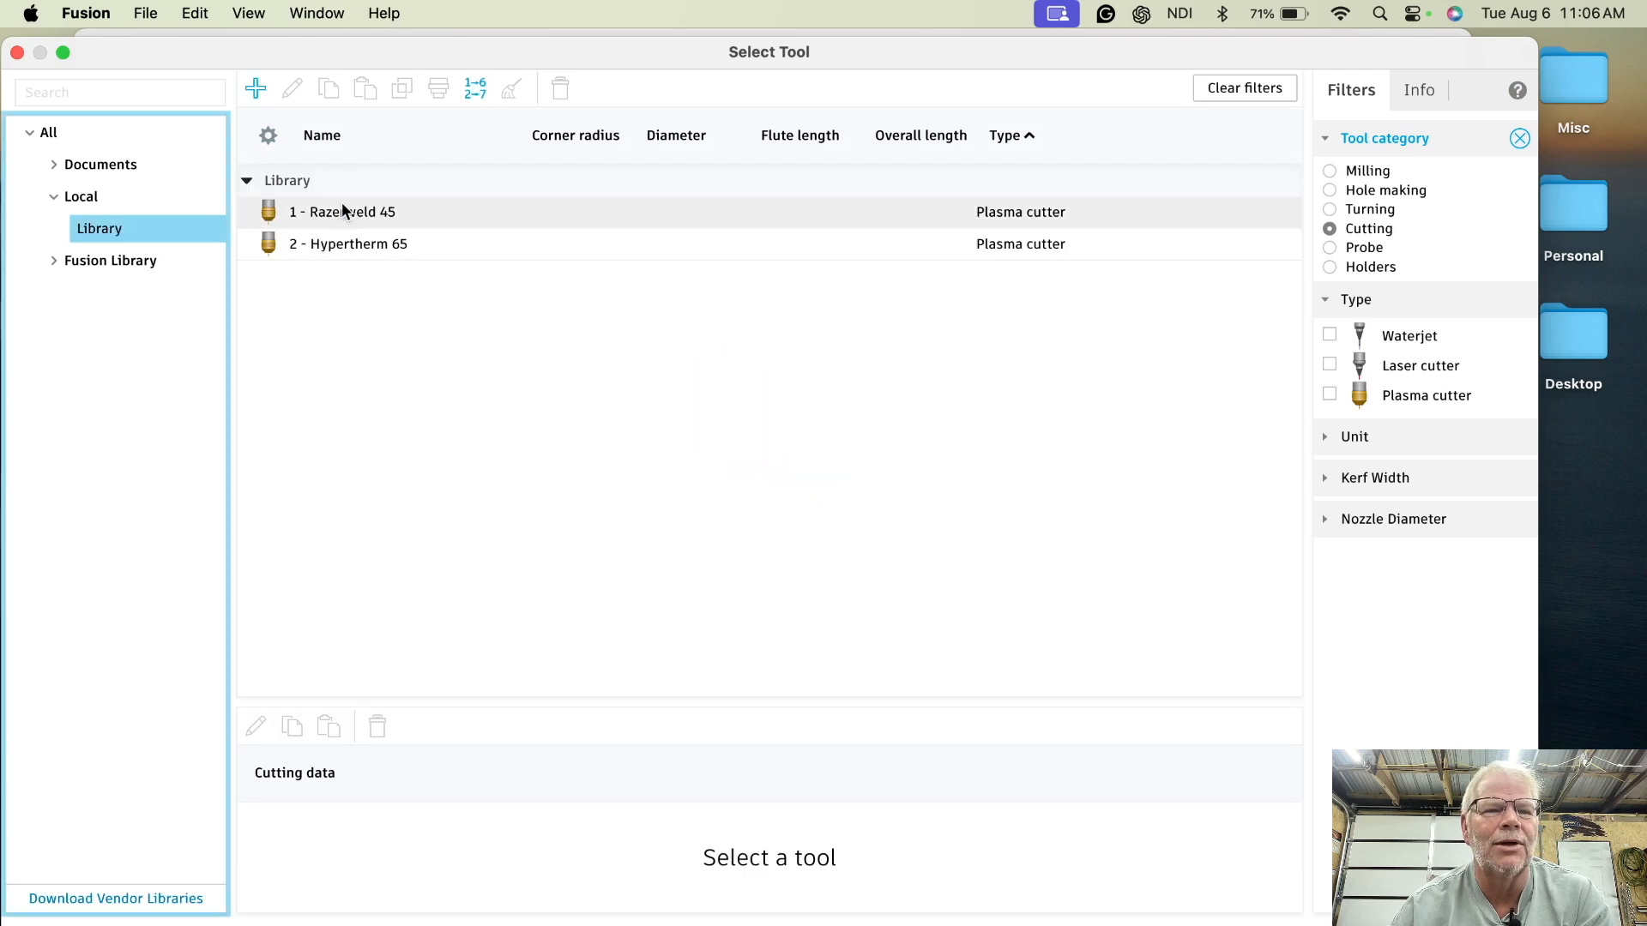
pyautogui.click(352, 214)
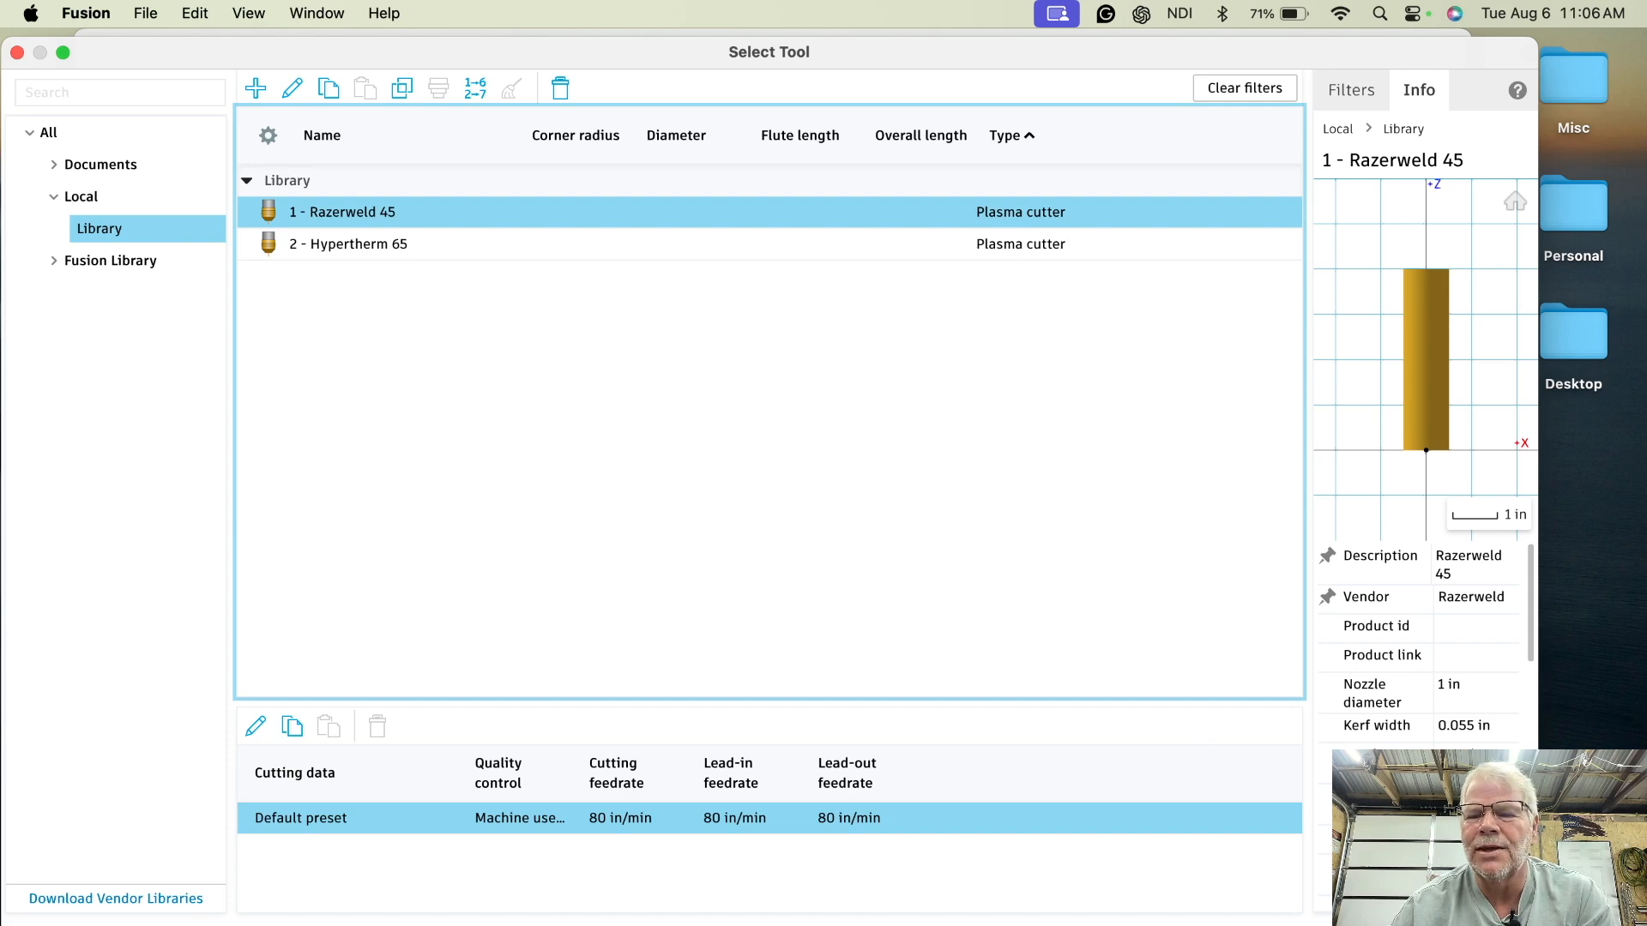
pyautogui.click(1424, 896)
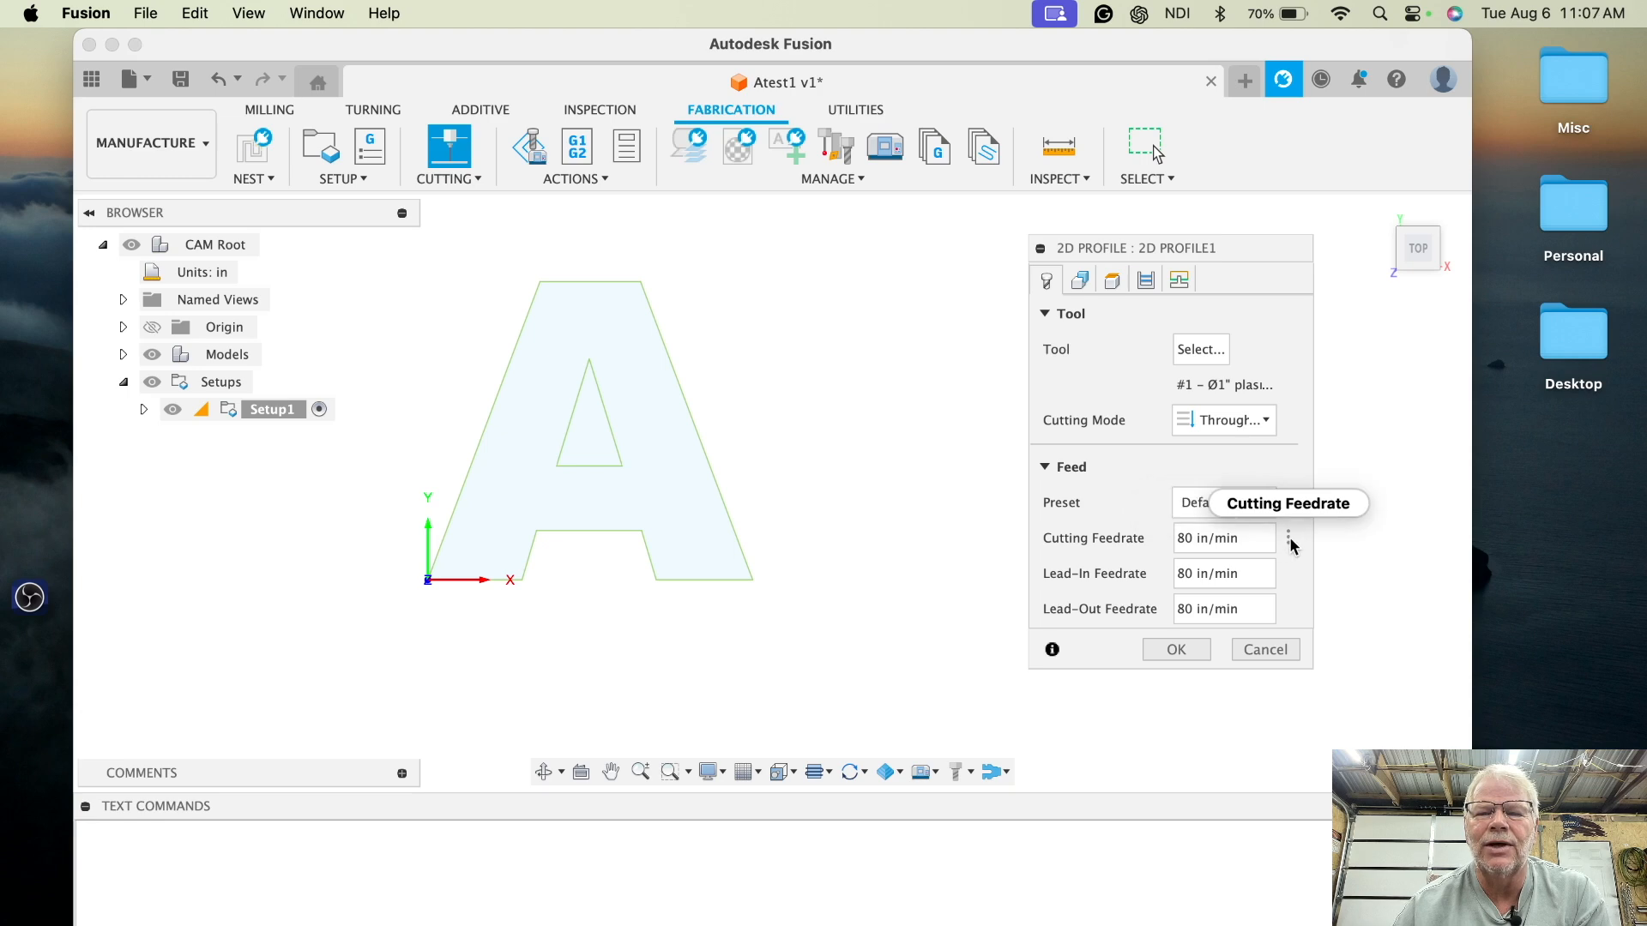
# - Set the cutting feedrate to 80 in/min
pyautogui.click(1289, 540)
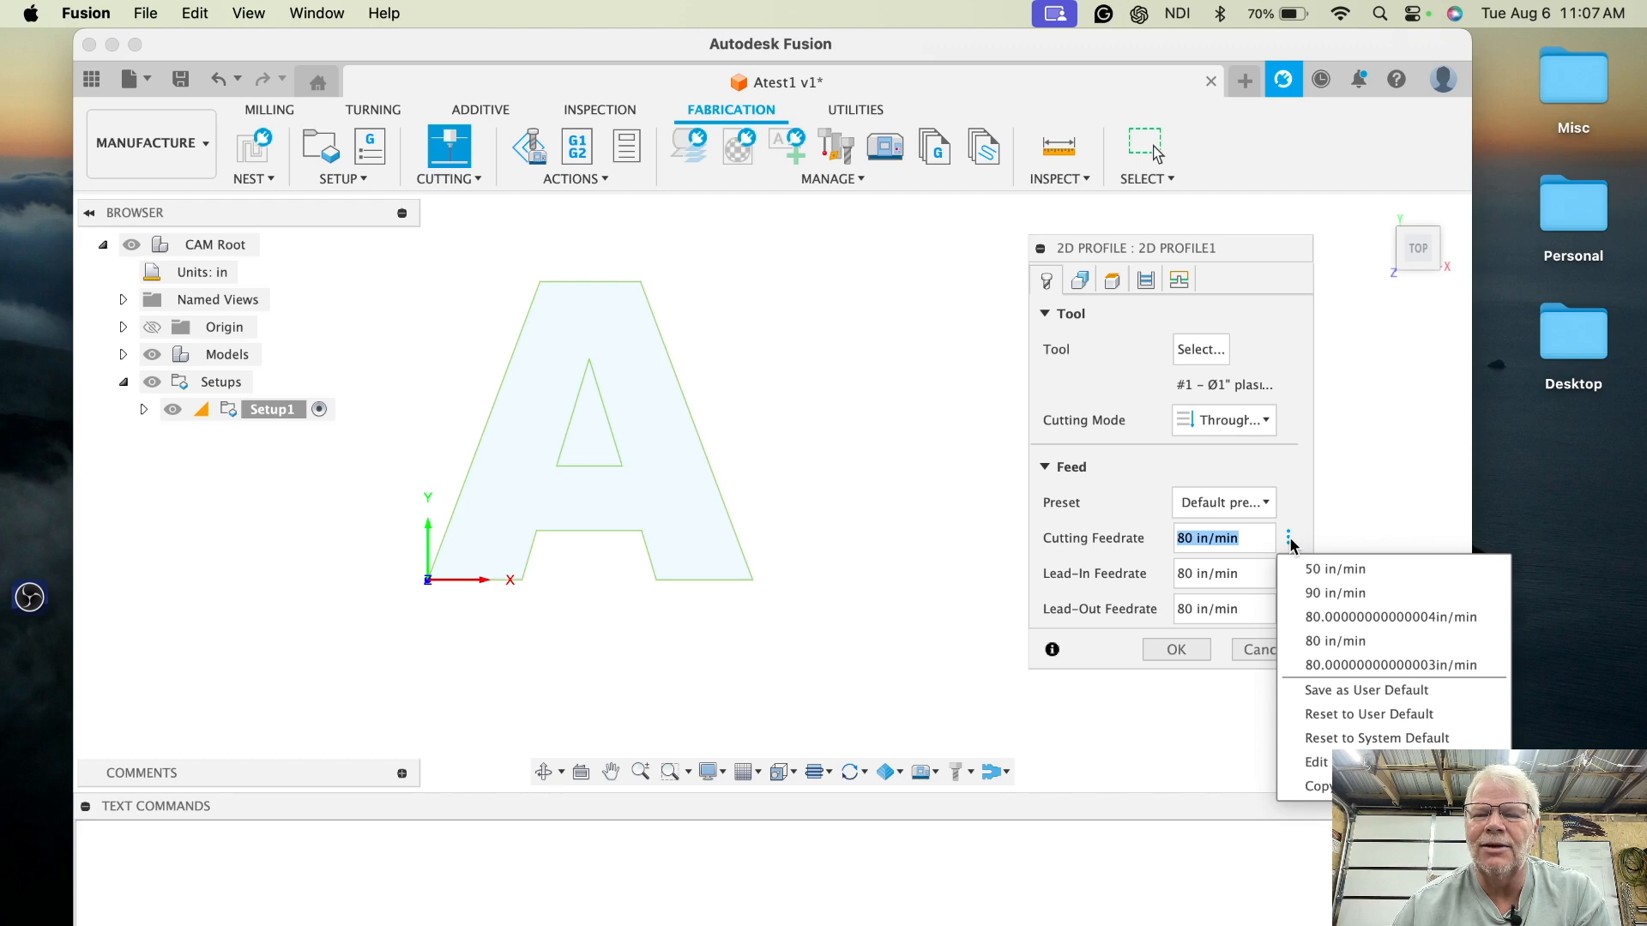
pyautogui.click(1334, 740)
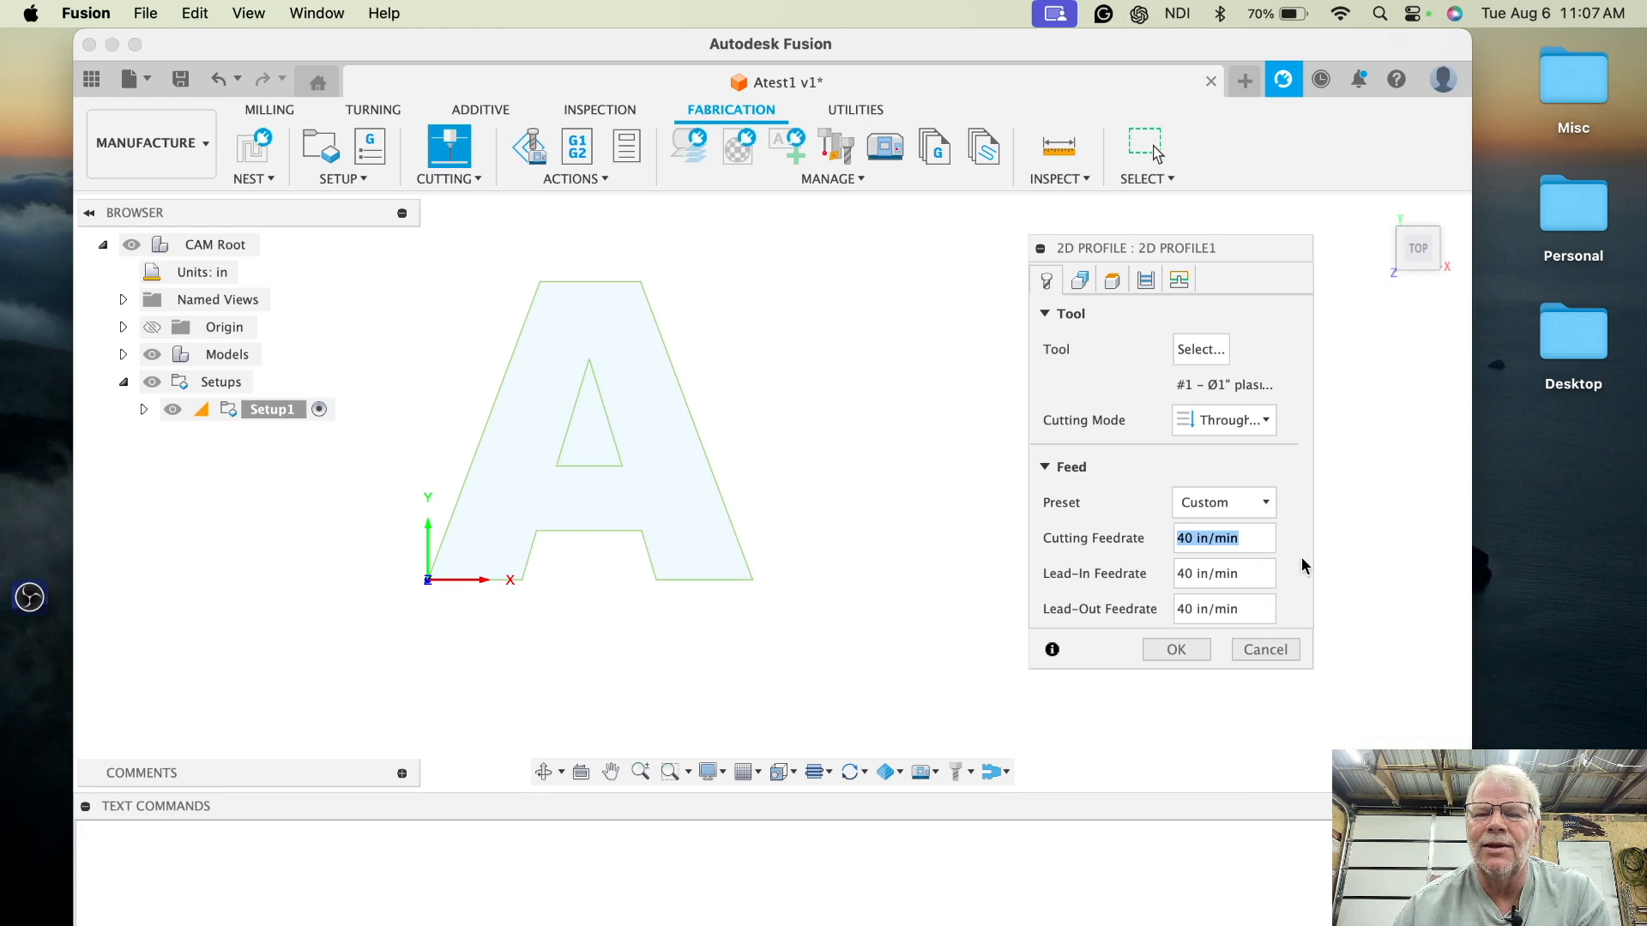
pyautogui.moveTo(1193, 531)
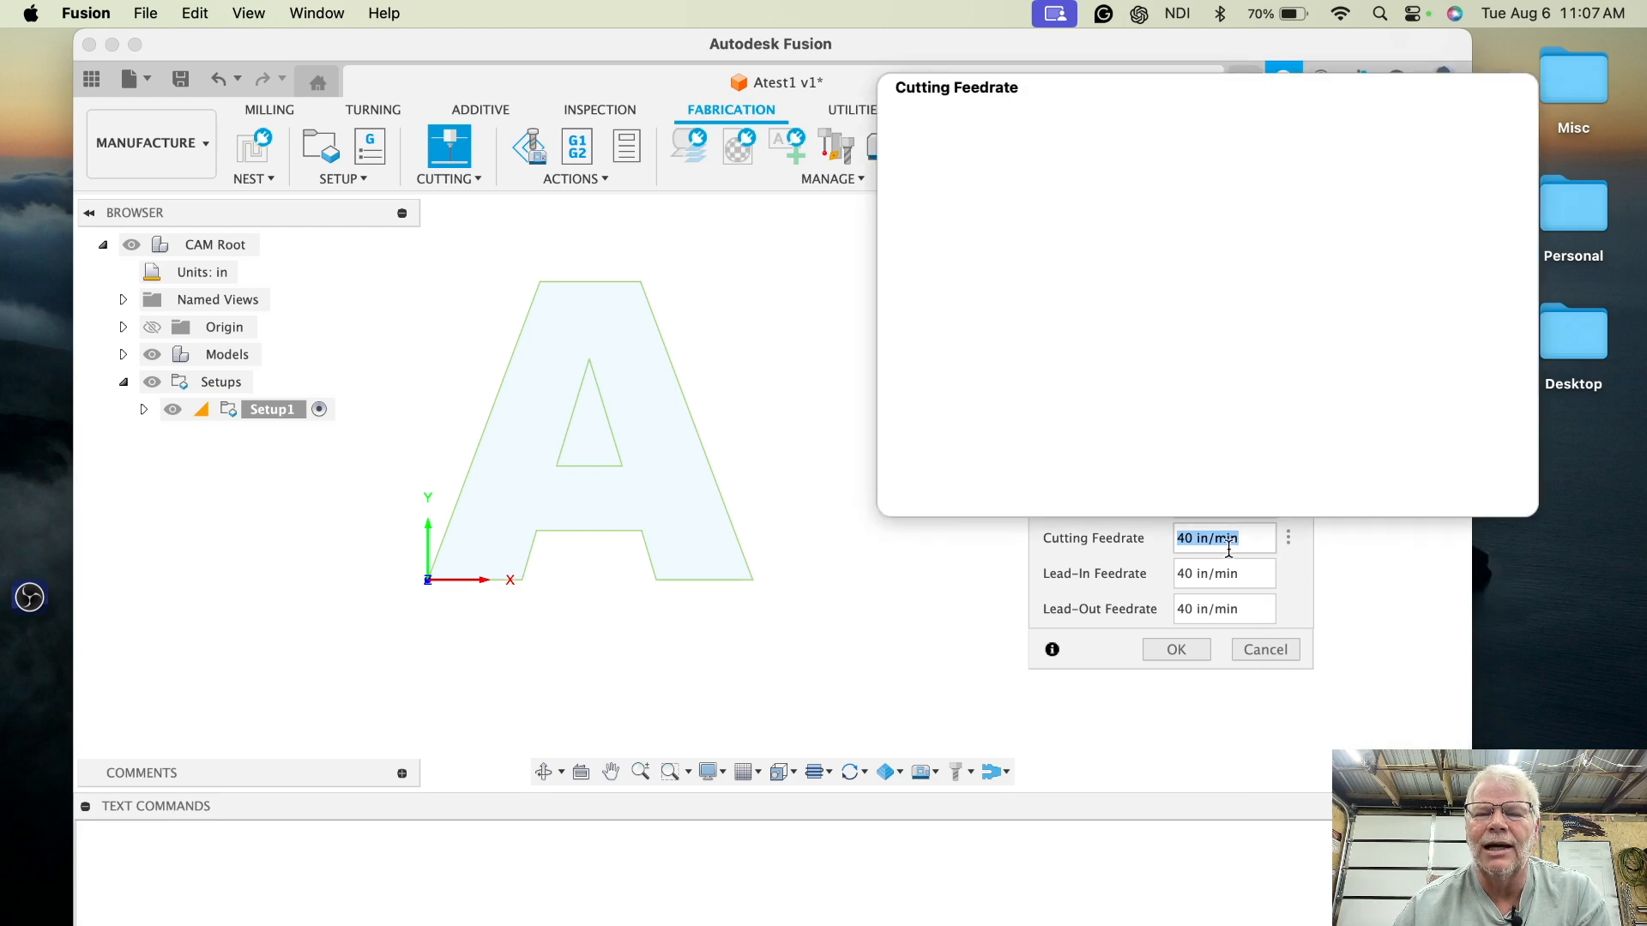
pyautogui.click(1185, 540)
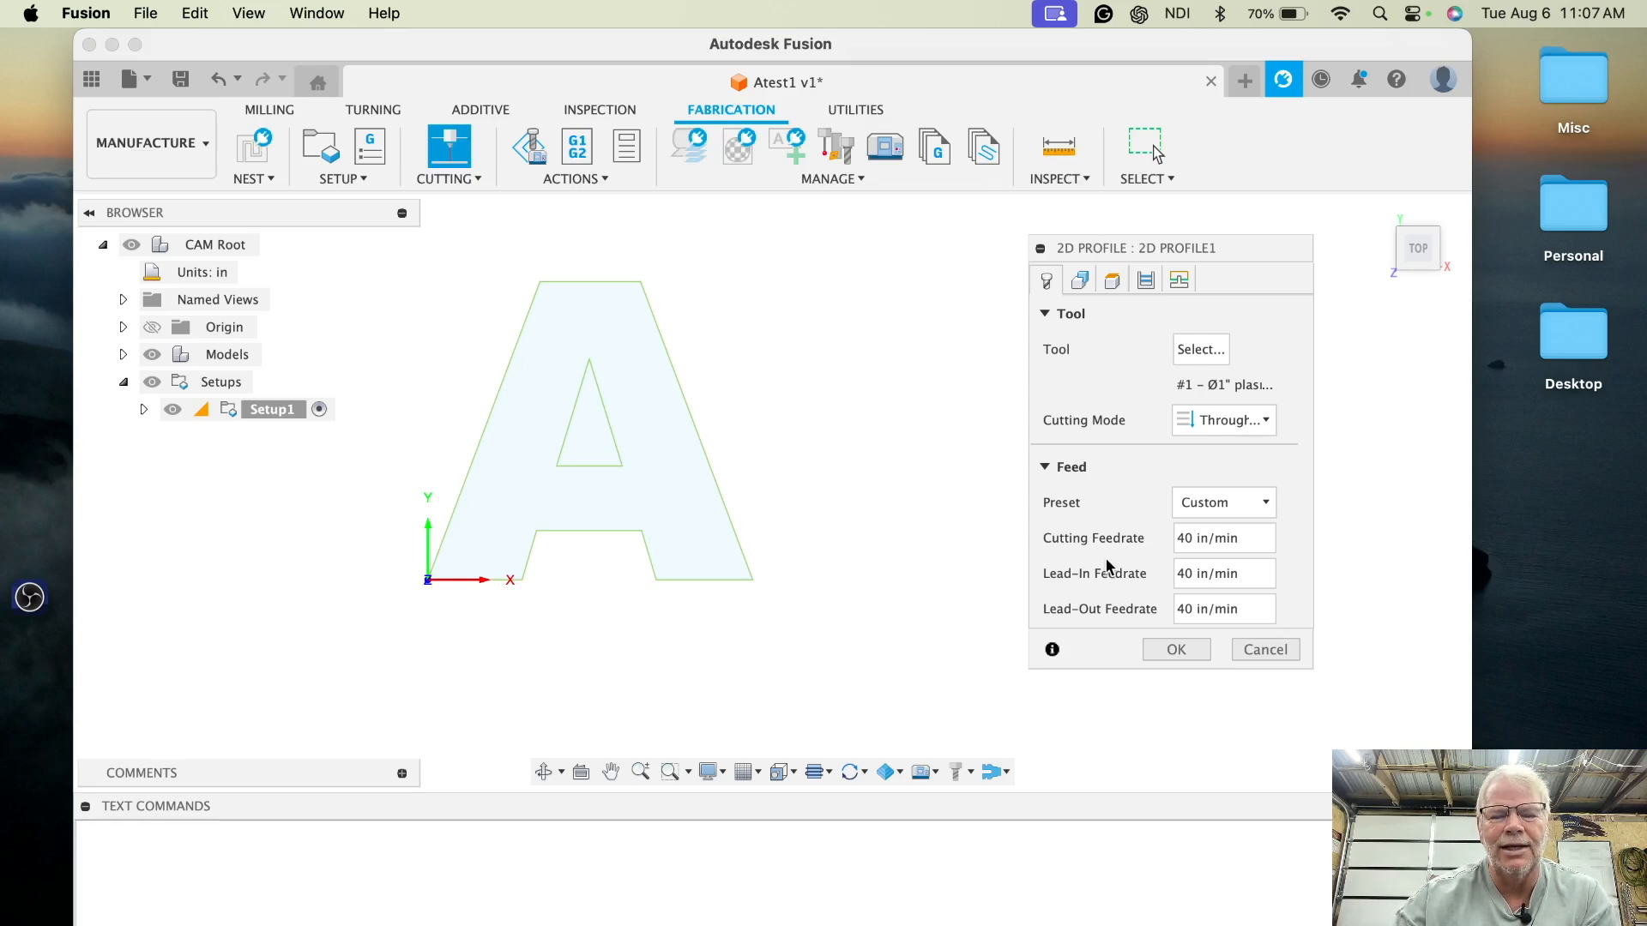
pyautogui.press('BackSpace')
pyautogui.write('8')
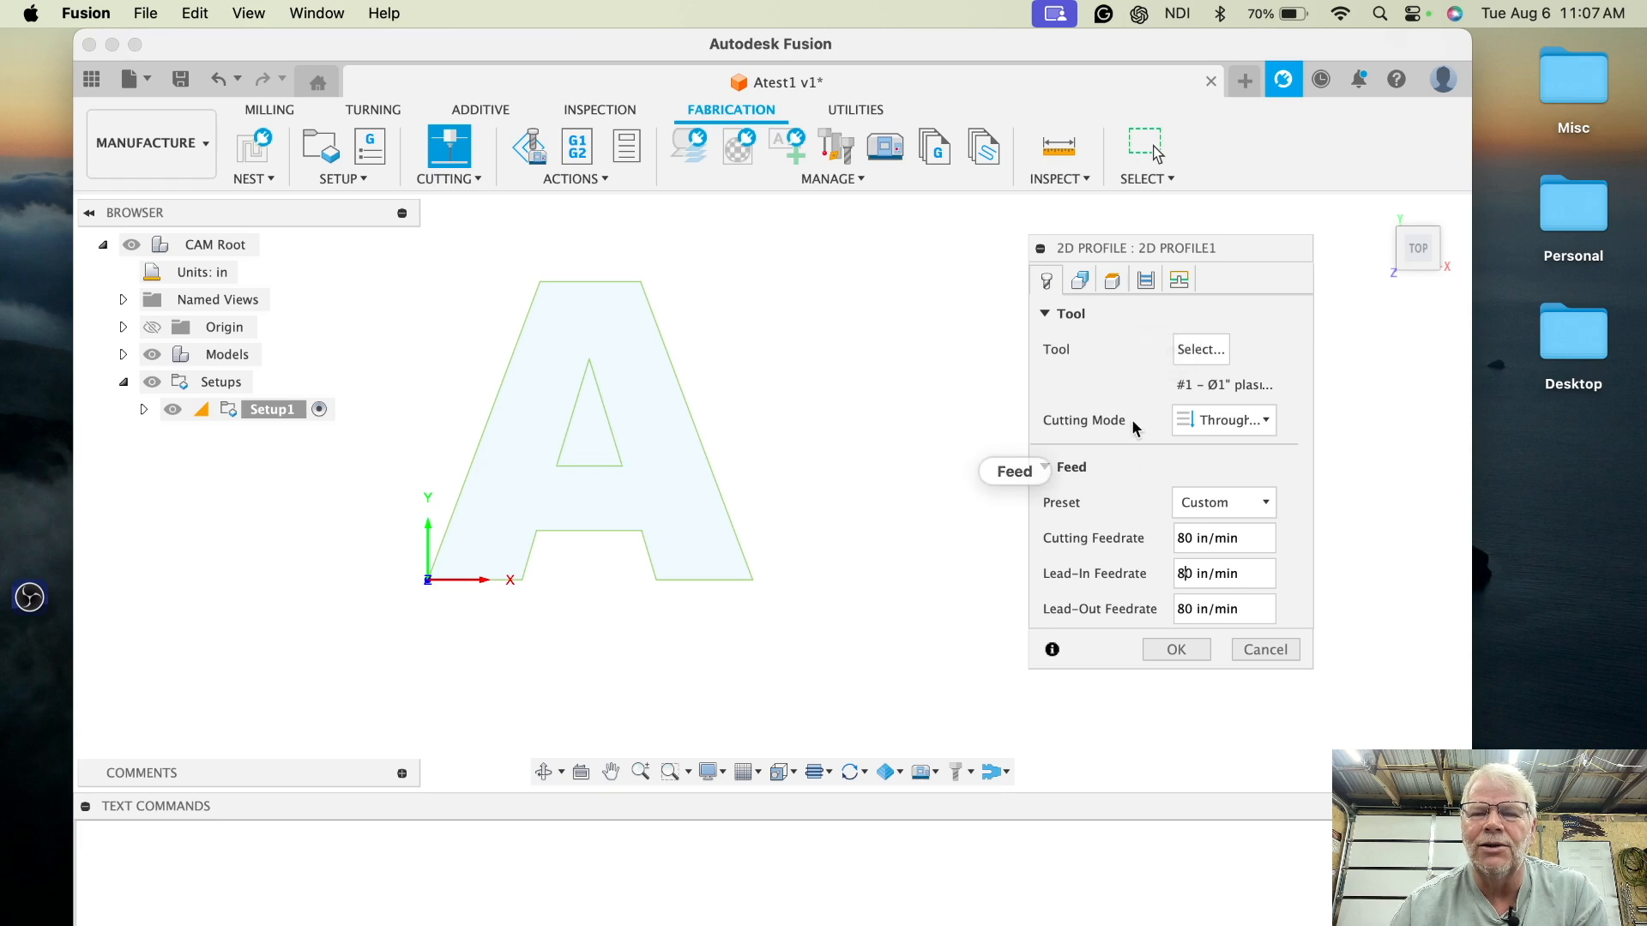
pyautogui.moveTo(1215, 427)
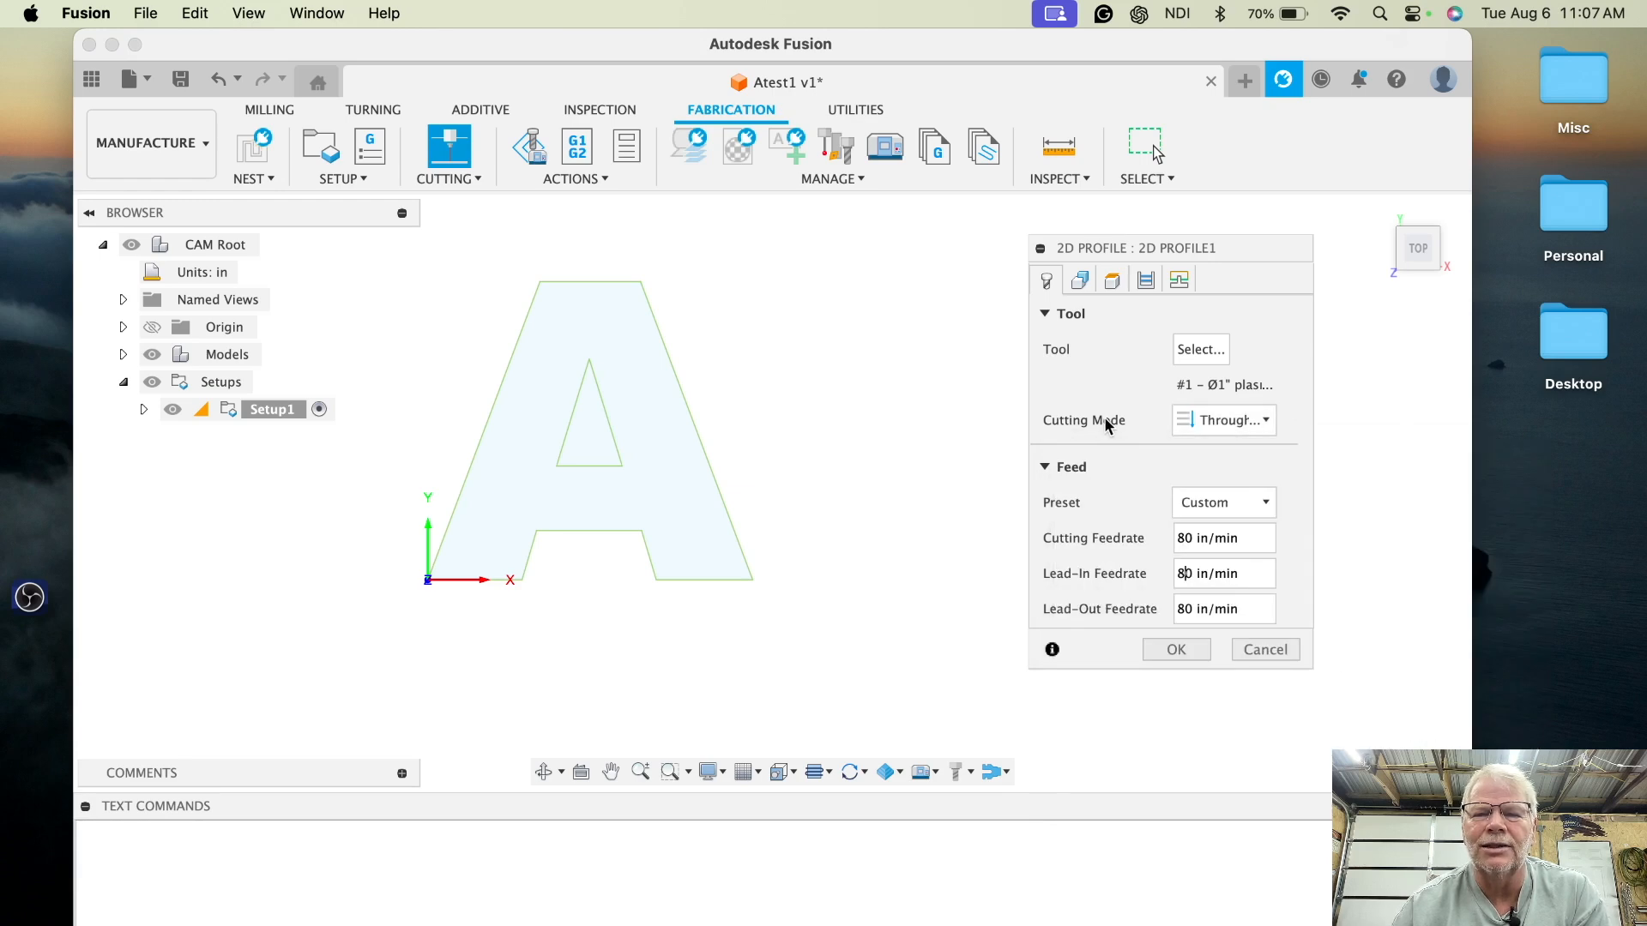
pyautogui.click(1260, 417)
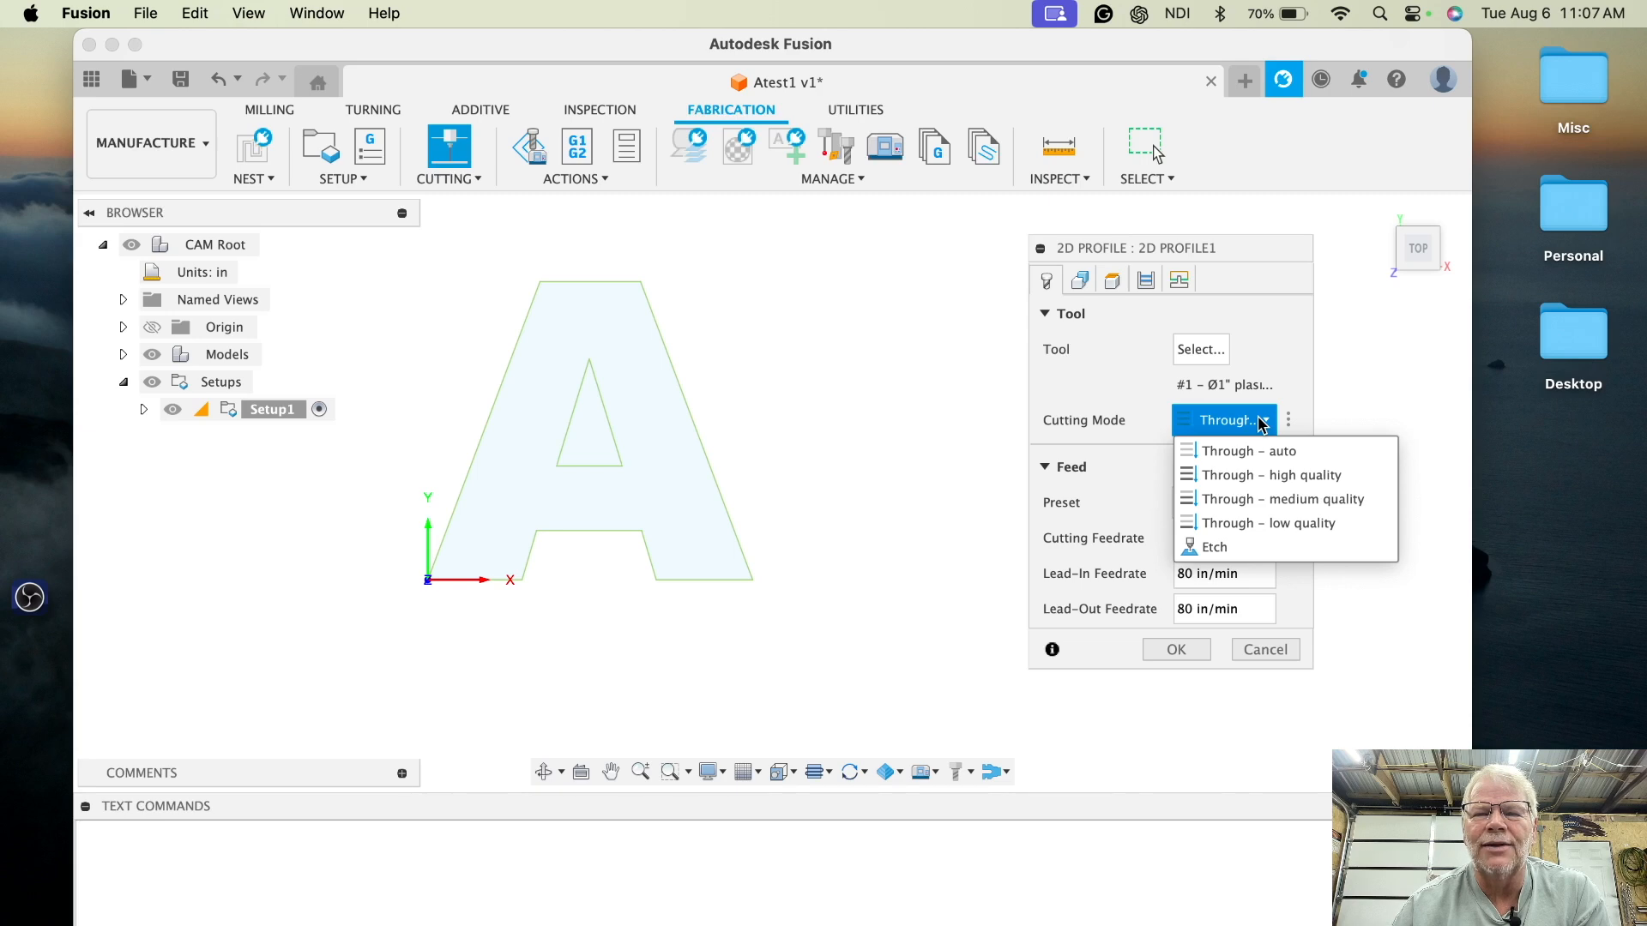
pyautogui.click(1261, 424)
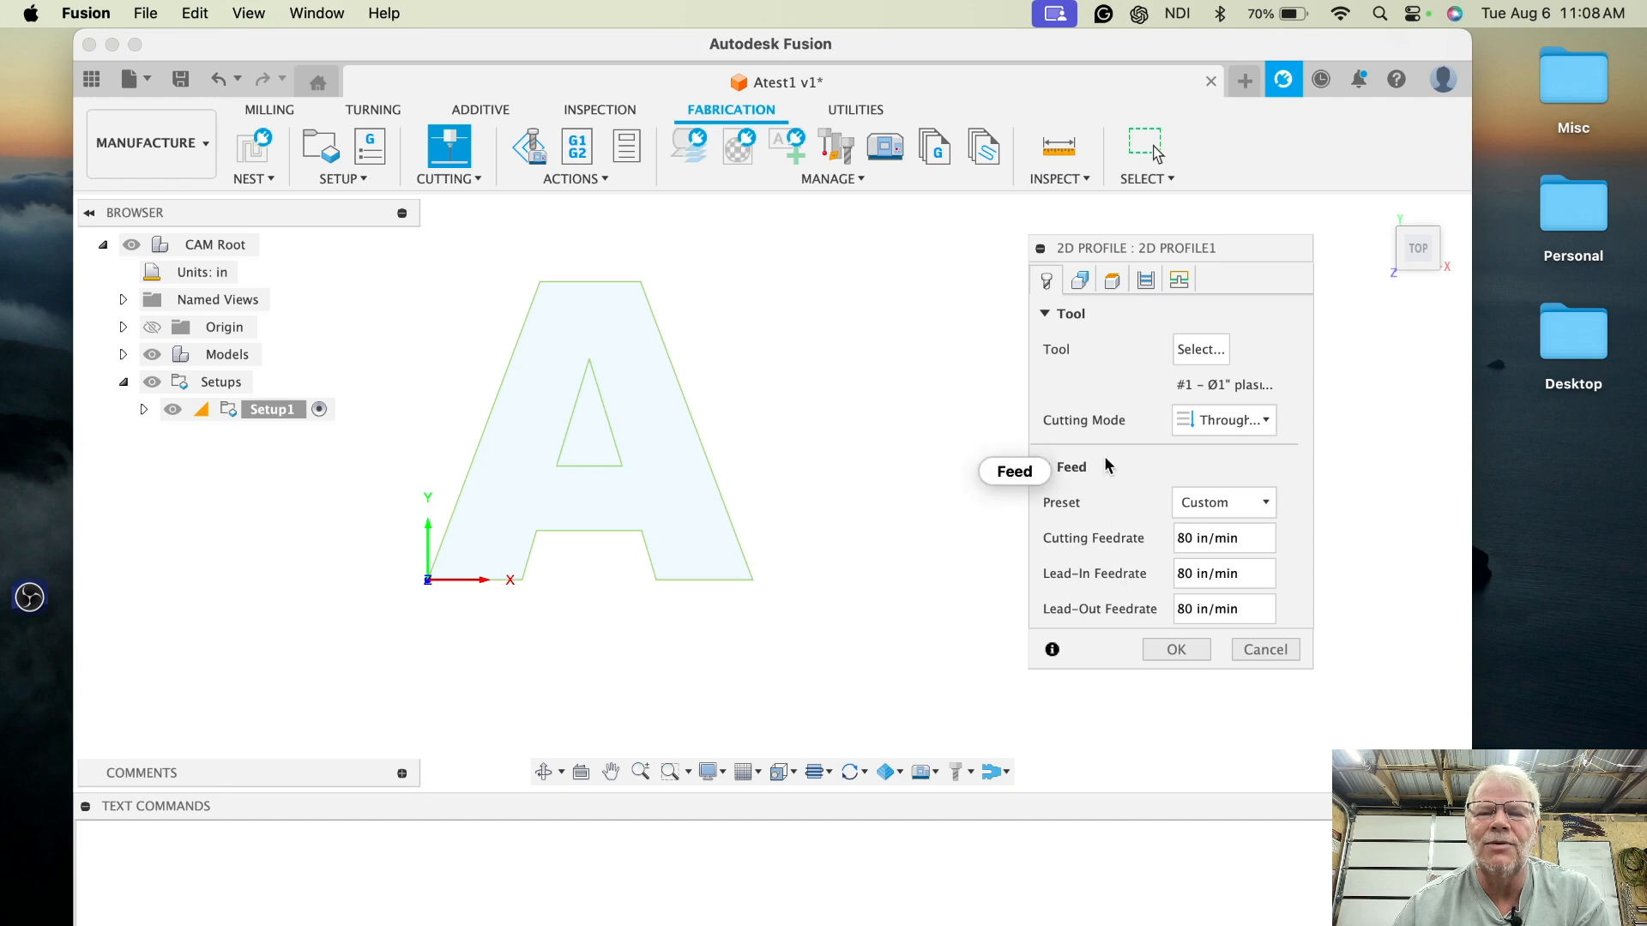
pyautogui.click(1264, 504)
pyautogui.click(1264, 503)
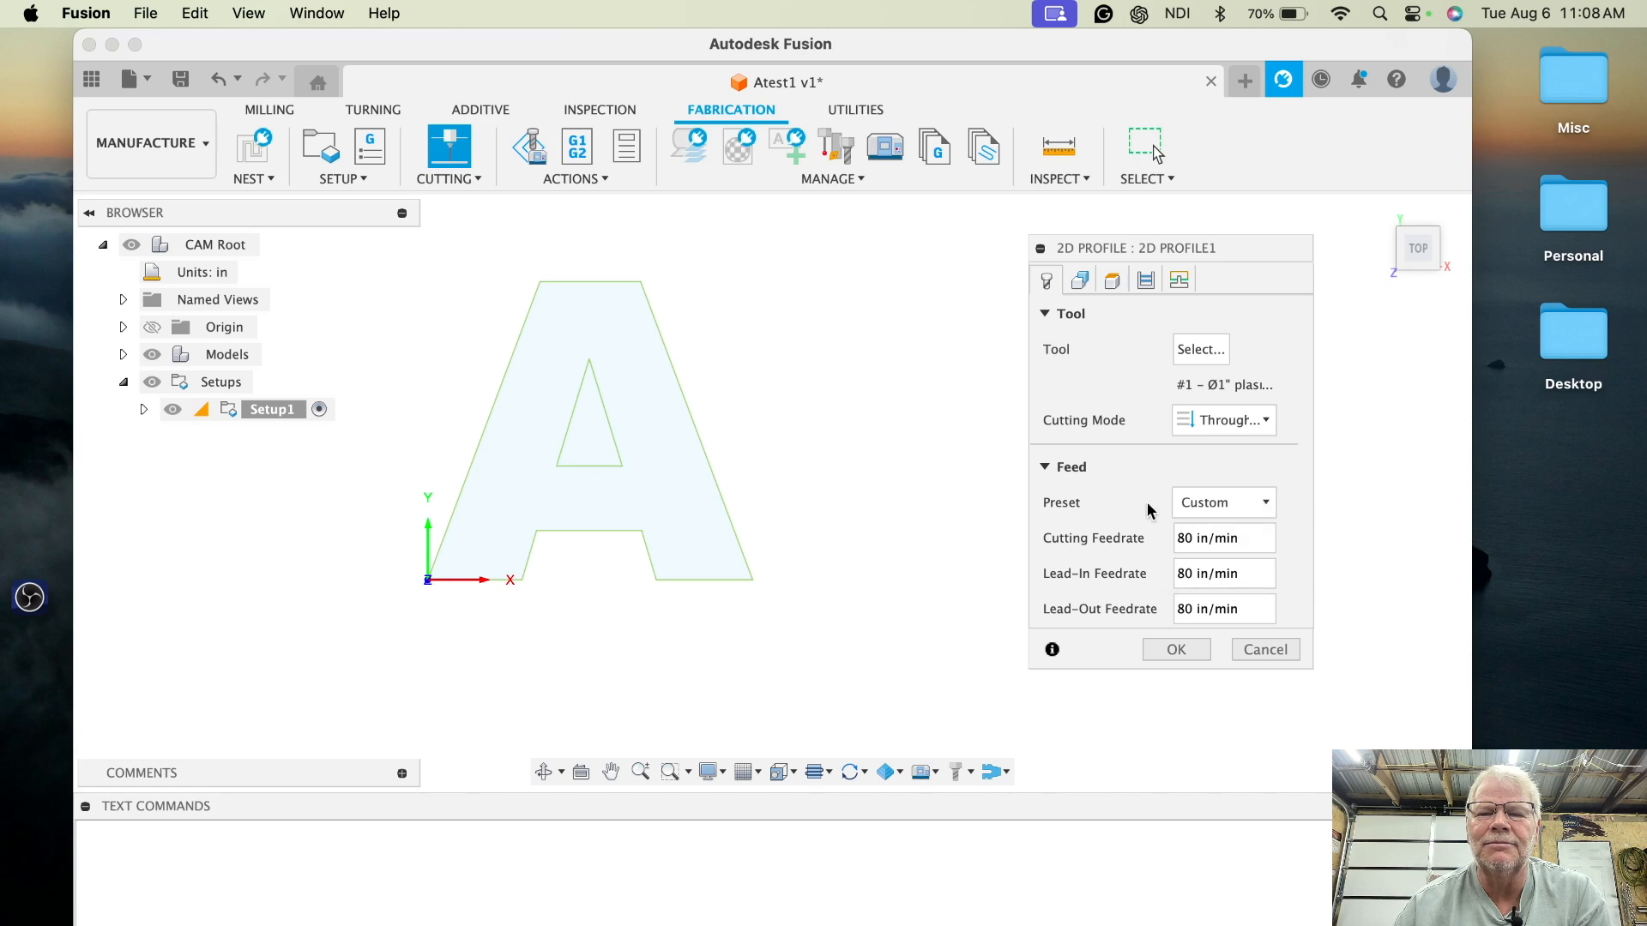
pyautogui.click(1080, 283)
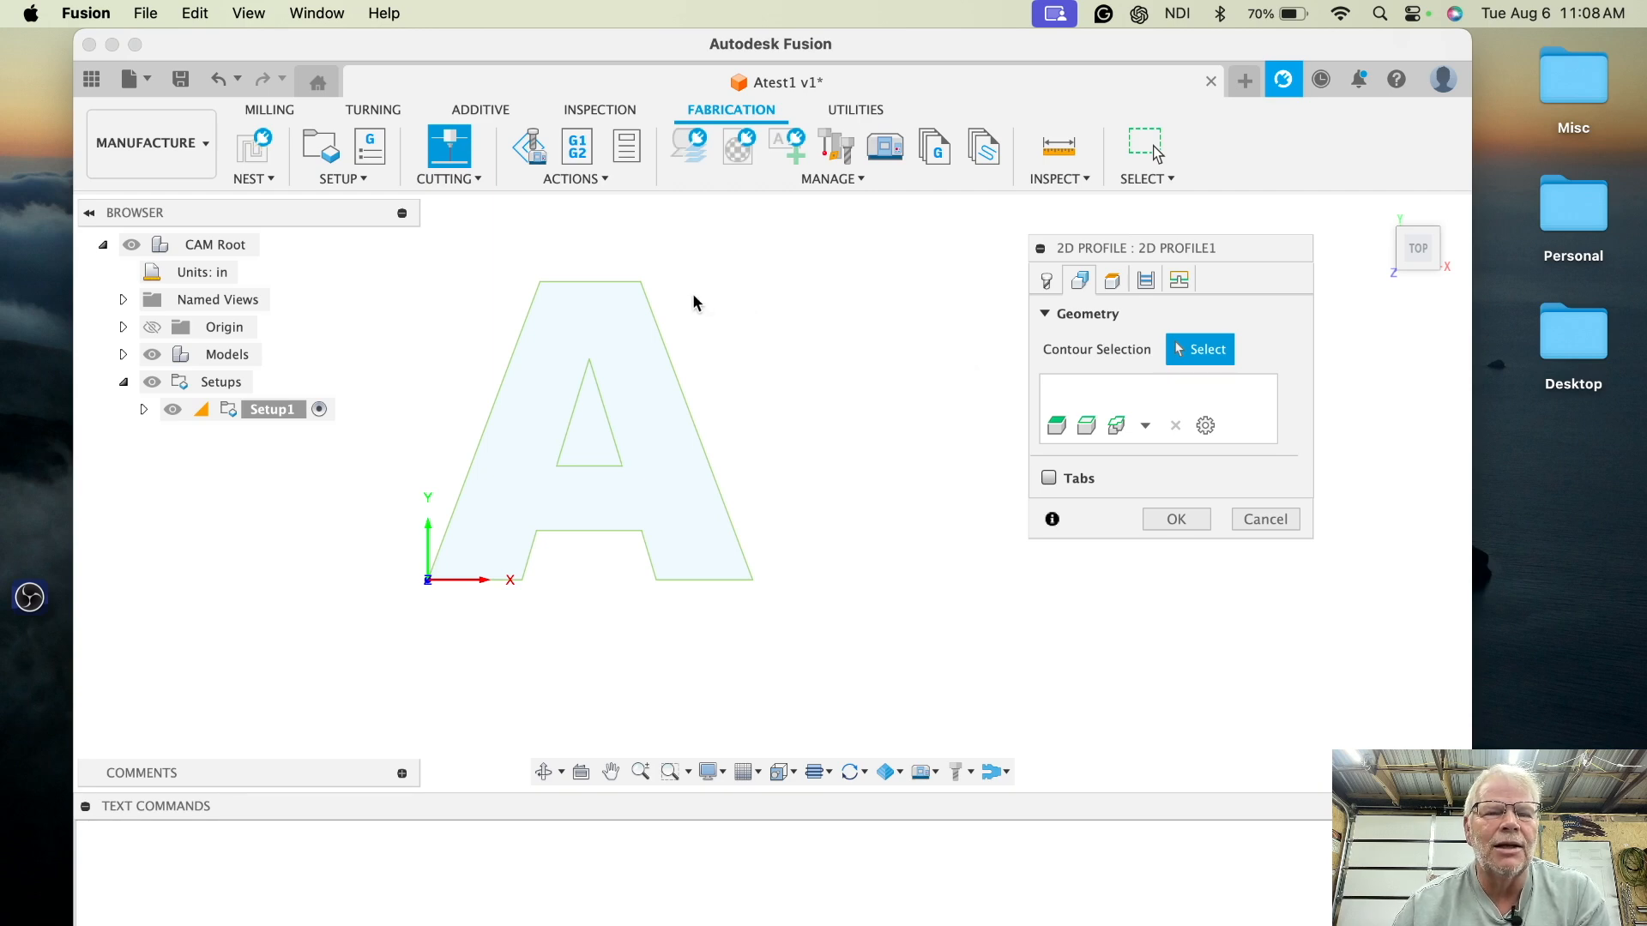
pyautogui.click(650, 318)
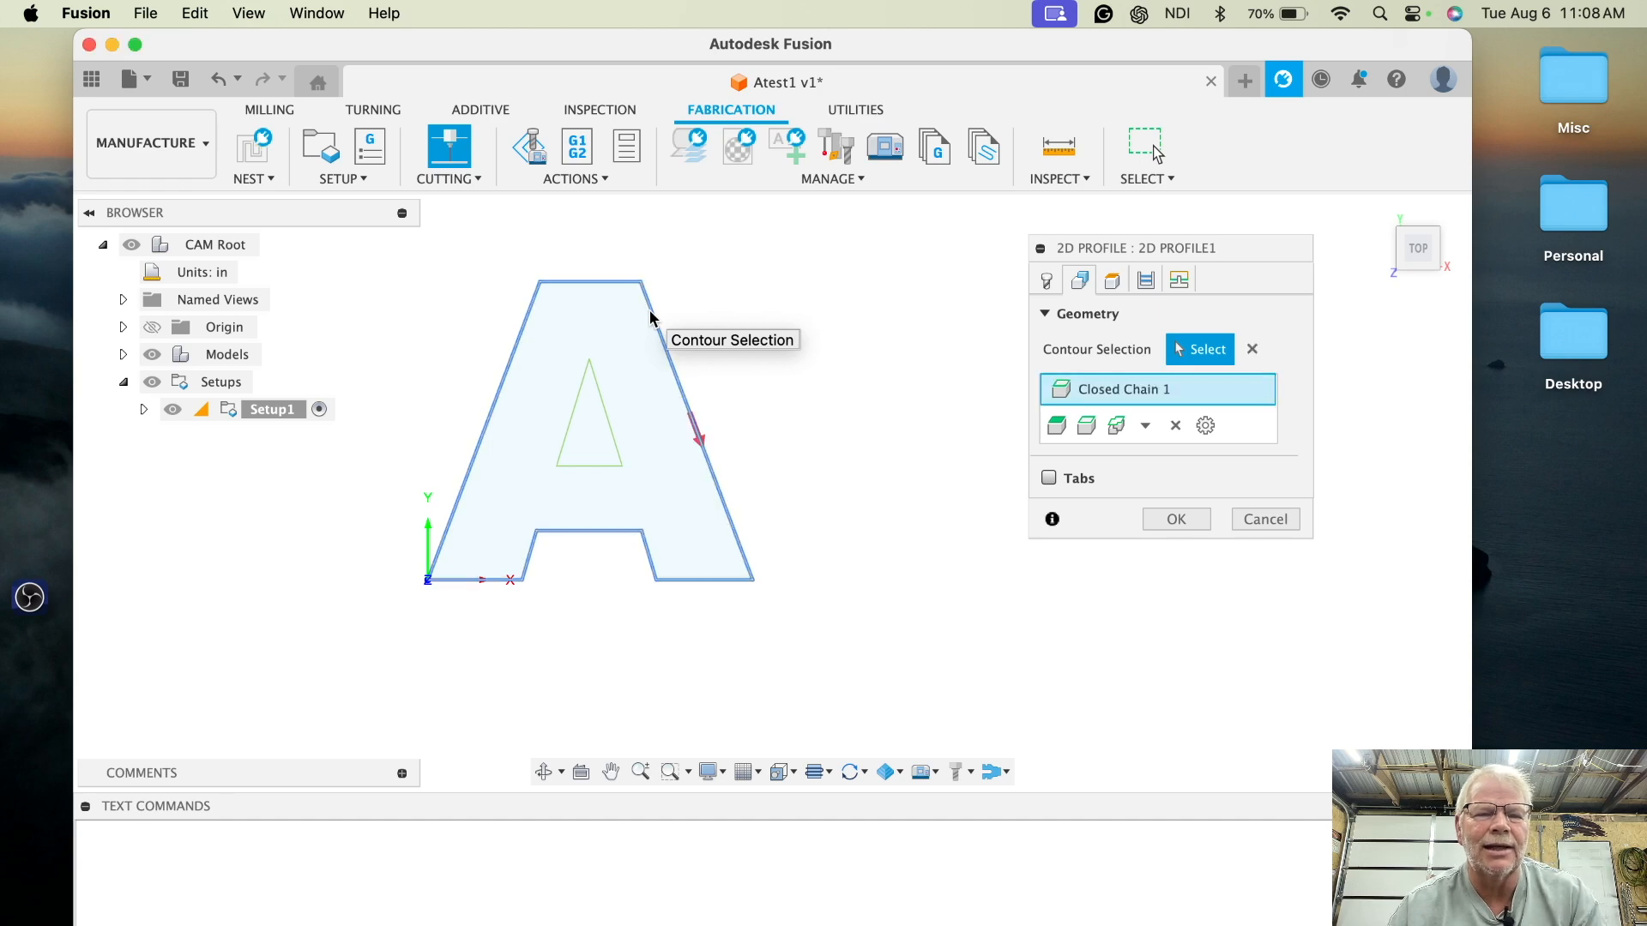
pyautogui.click(601, 389)
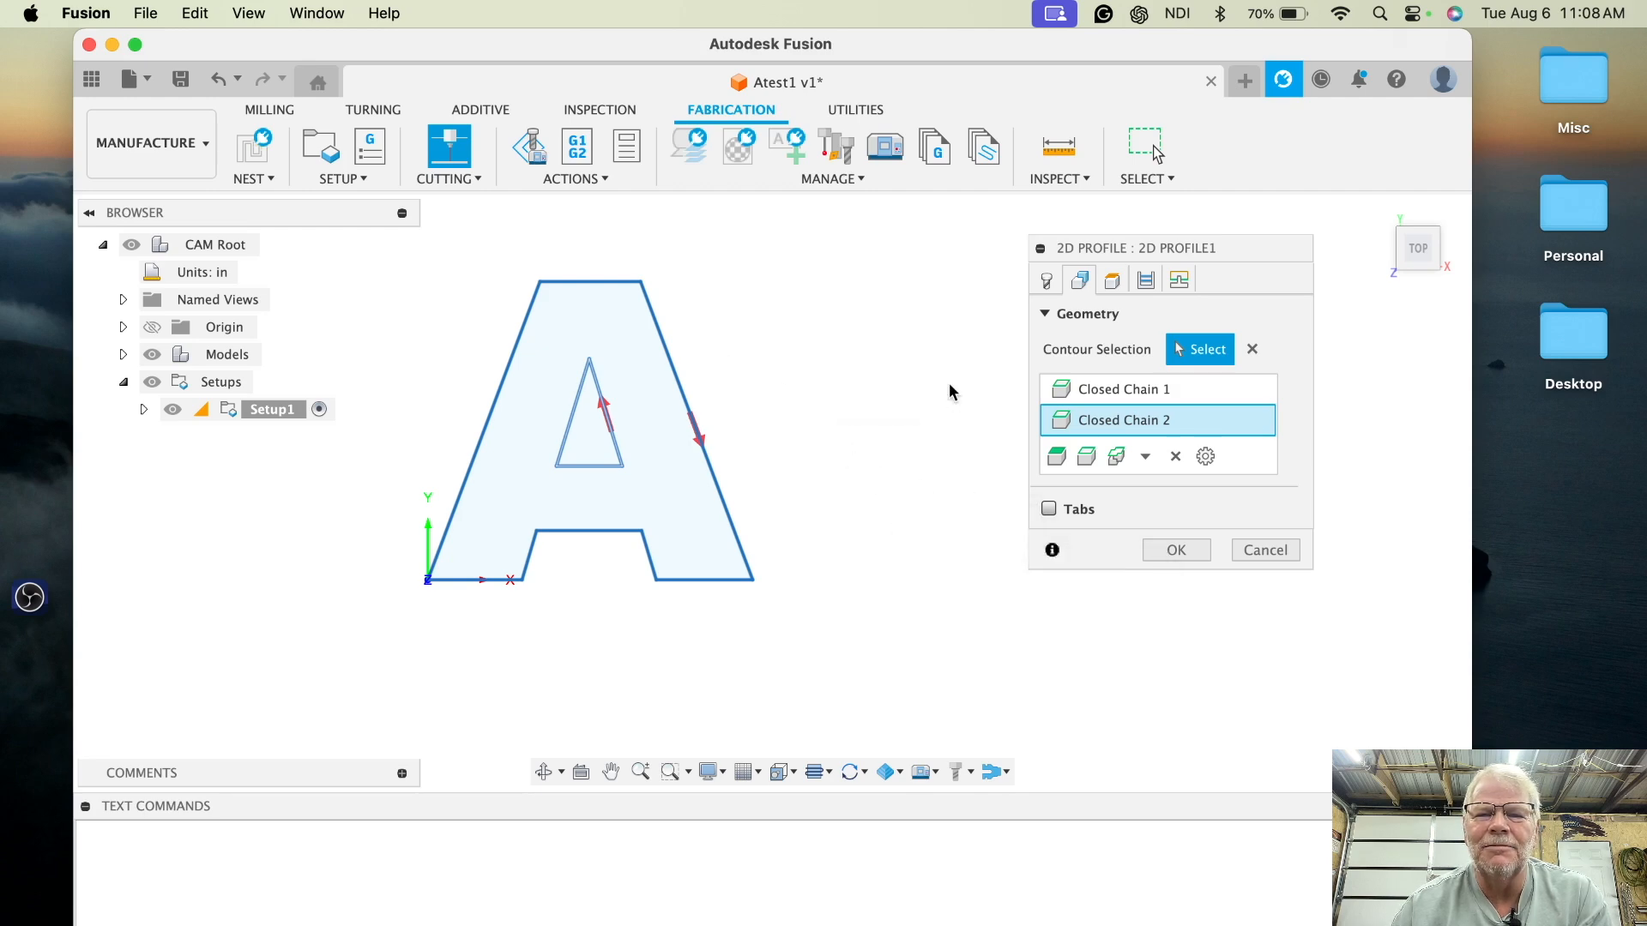
pyautogui.click(1252, 351)
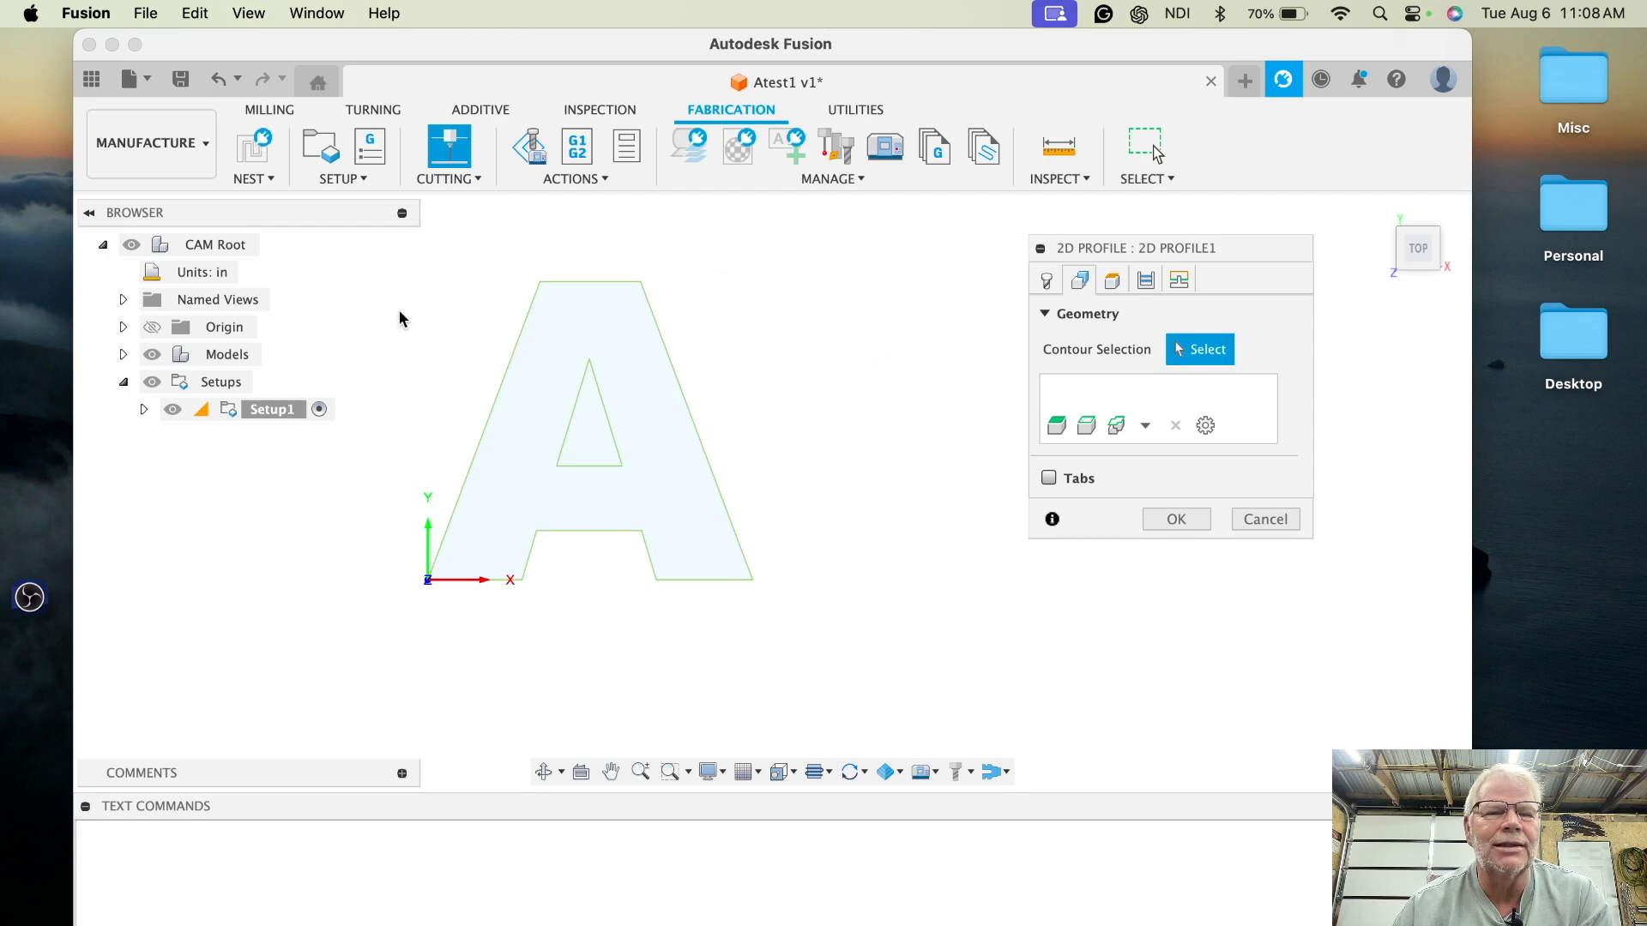
# - Try selecting Sketch1's profiles from the model browser as the contour, then clear the selection
pyautogui.click(123, 354)
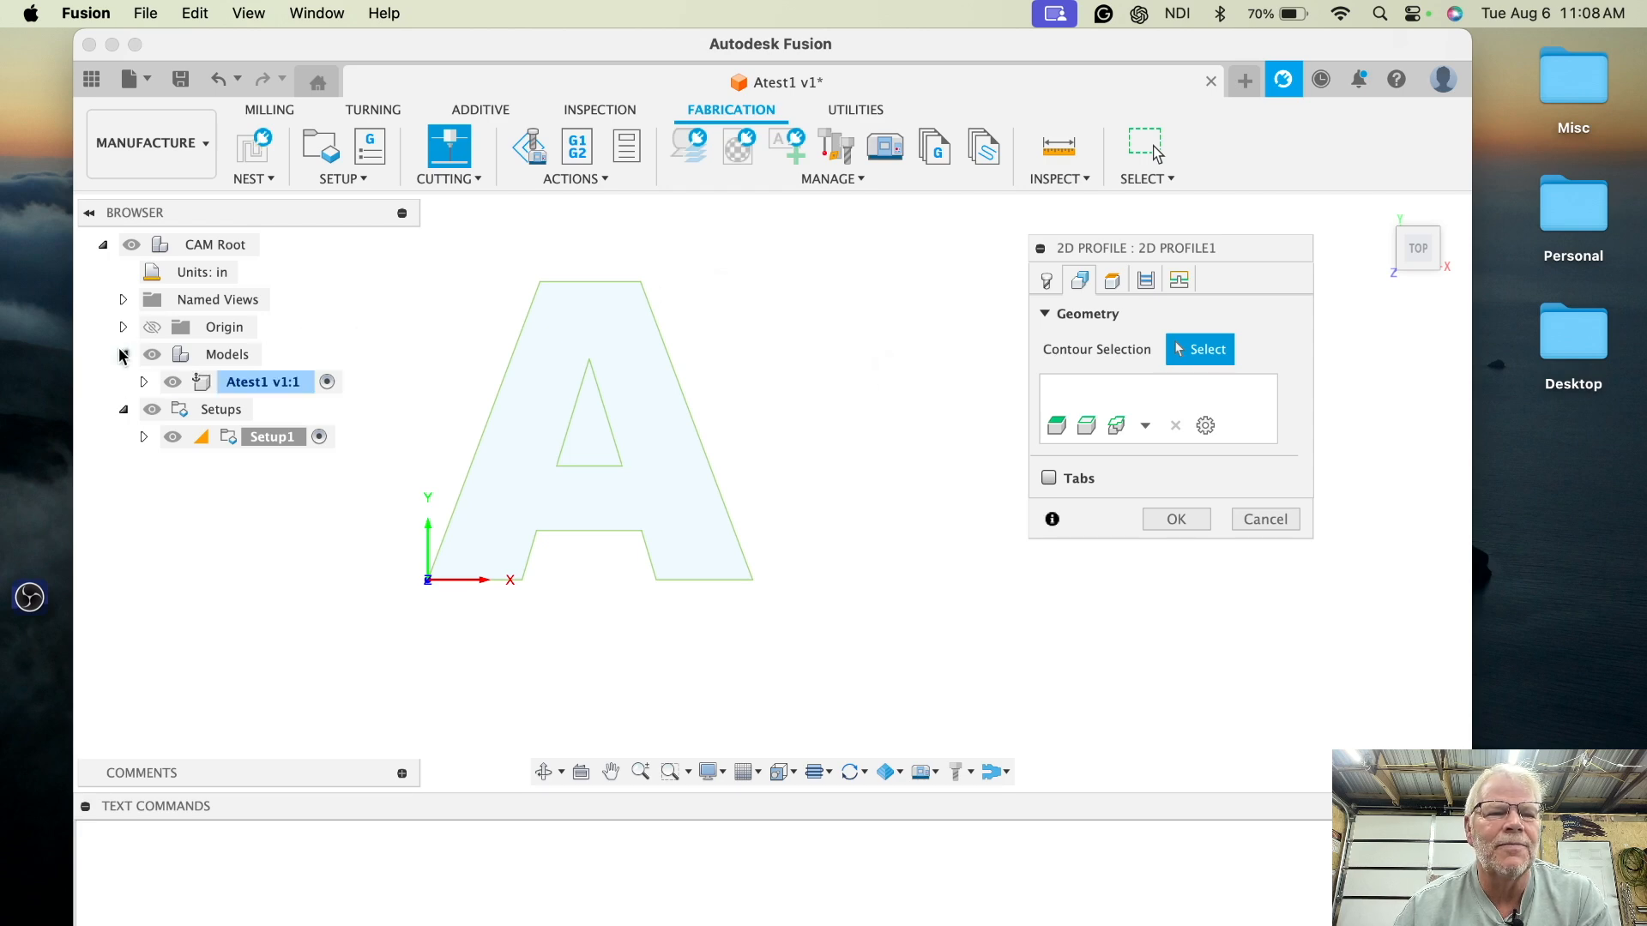
pyautogui.click(144, 381)
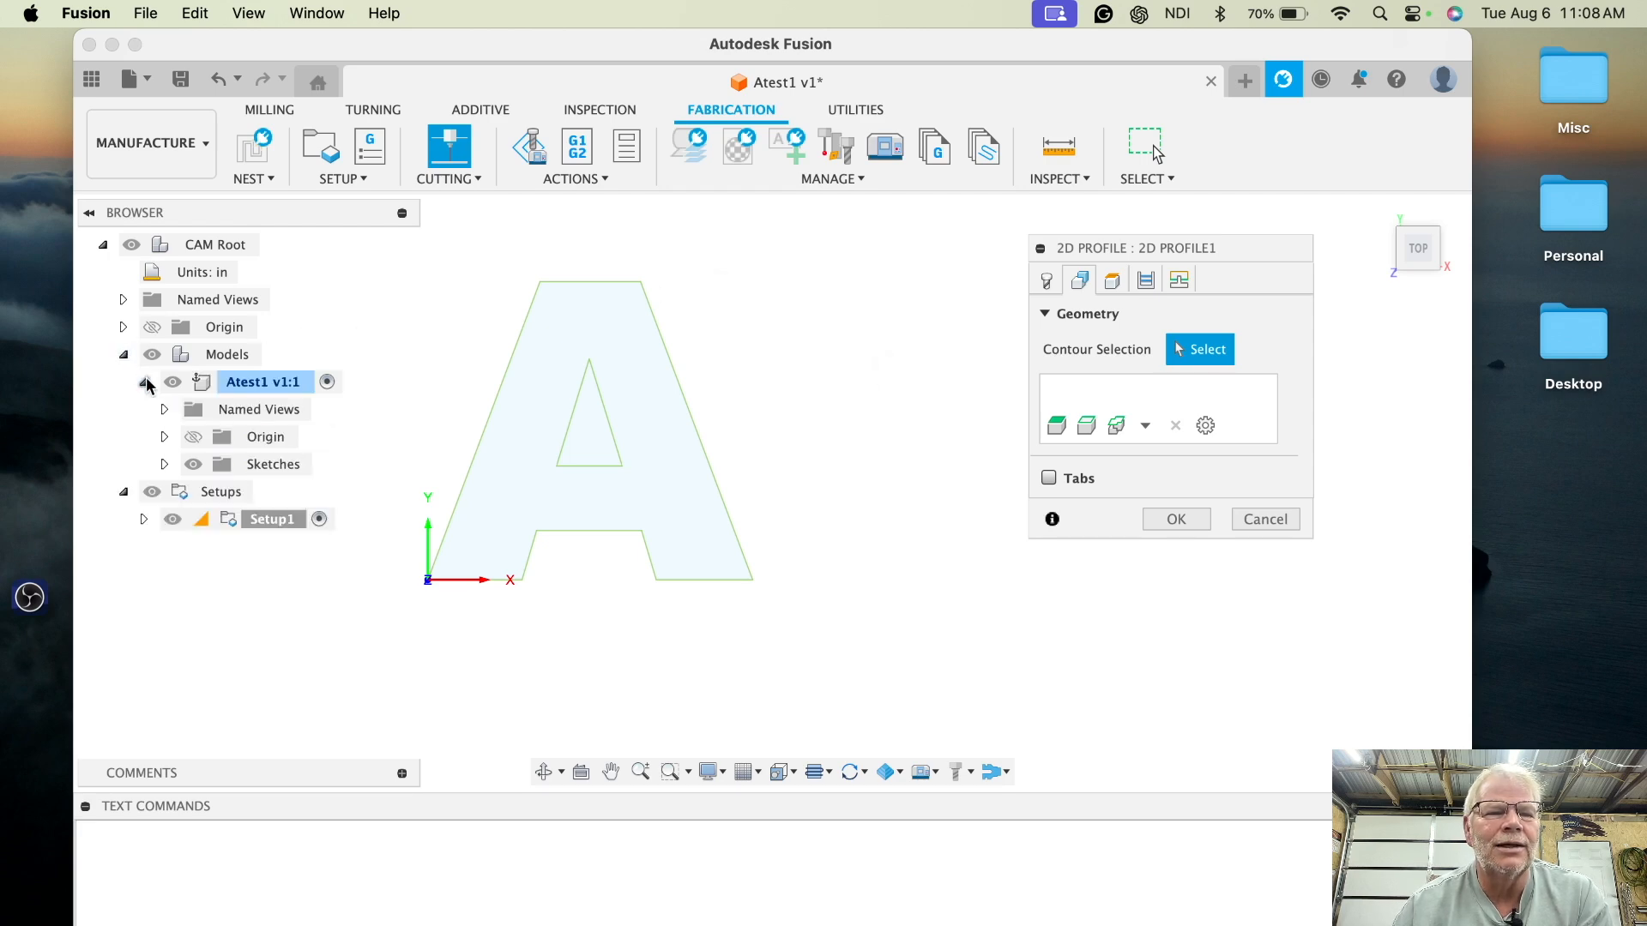
pyautogui.click(164, 464)
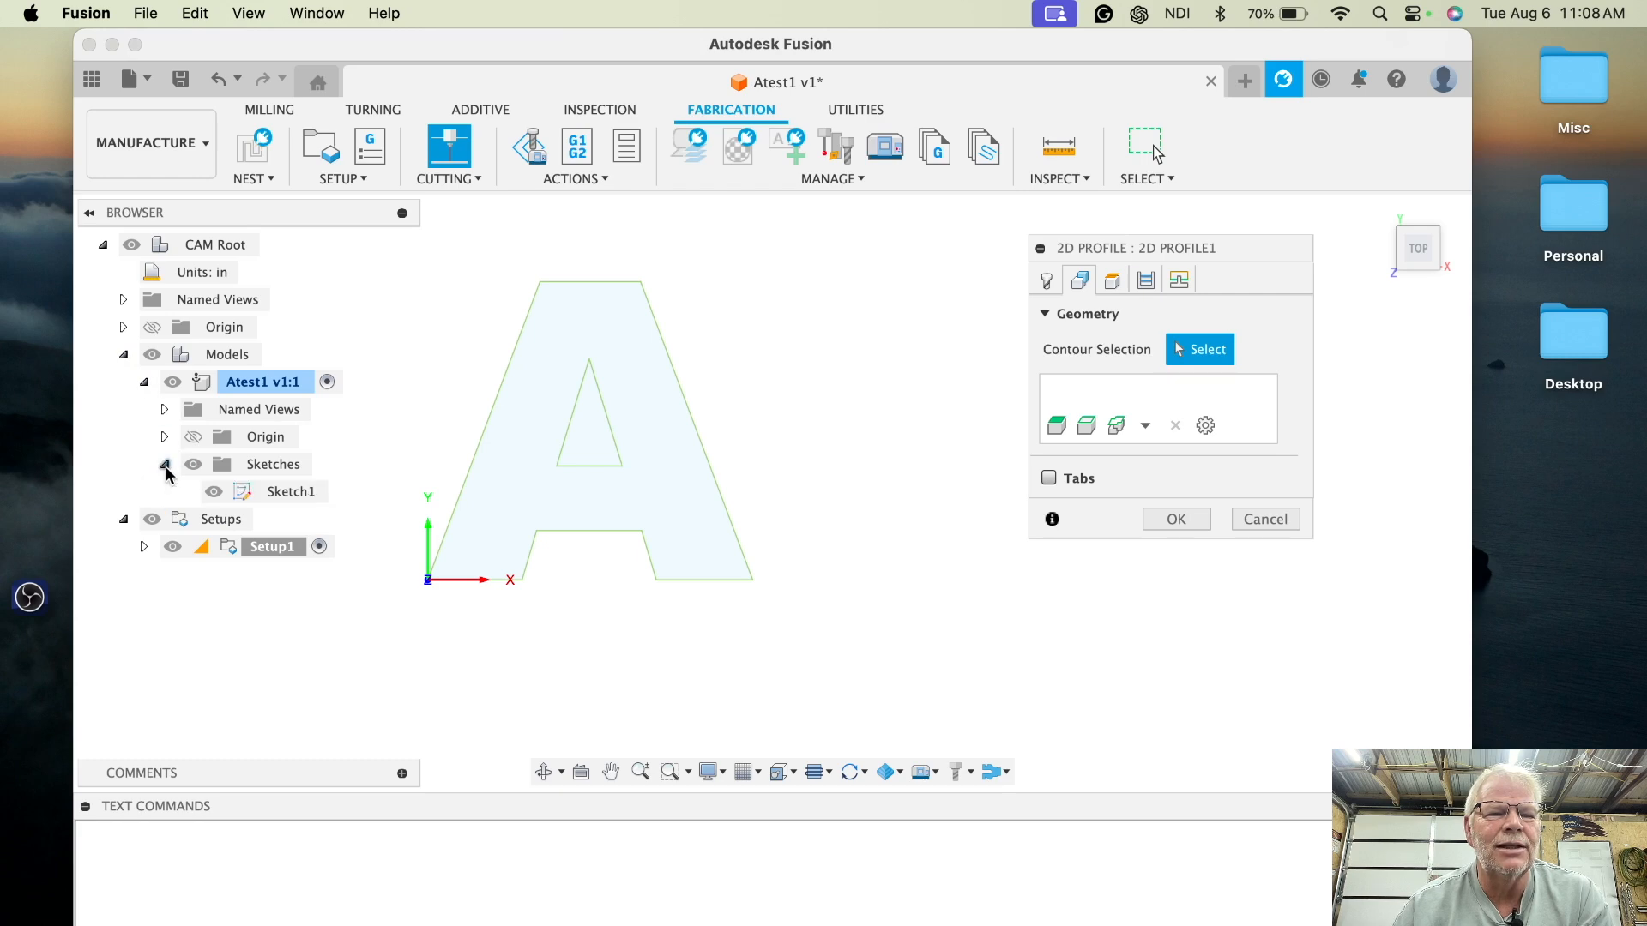
pyautogui.click(289, 493)
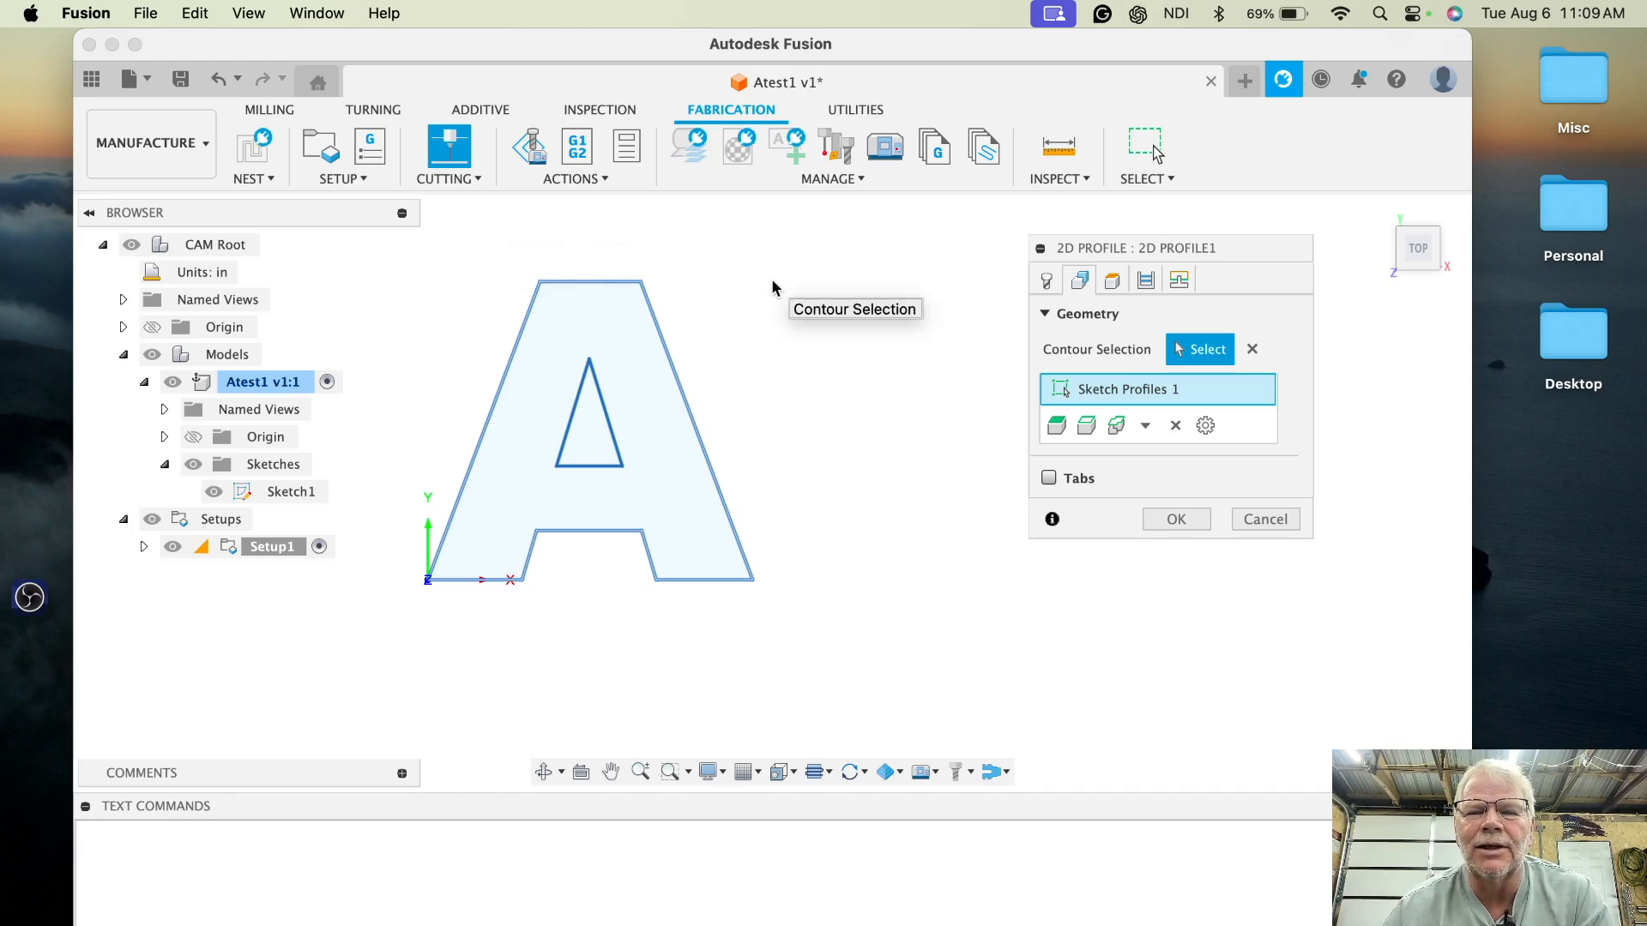
pyautogui.click(1252, 350)
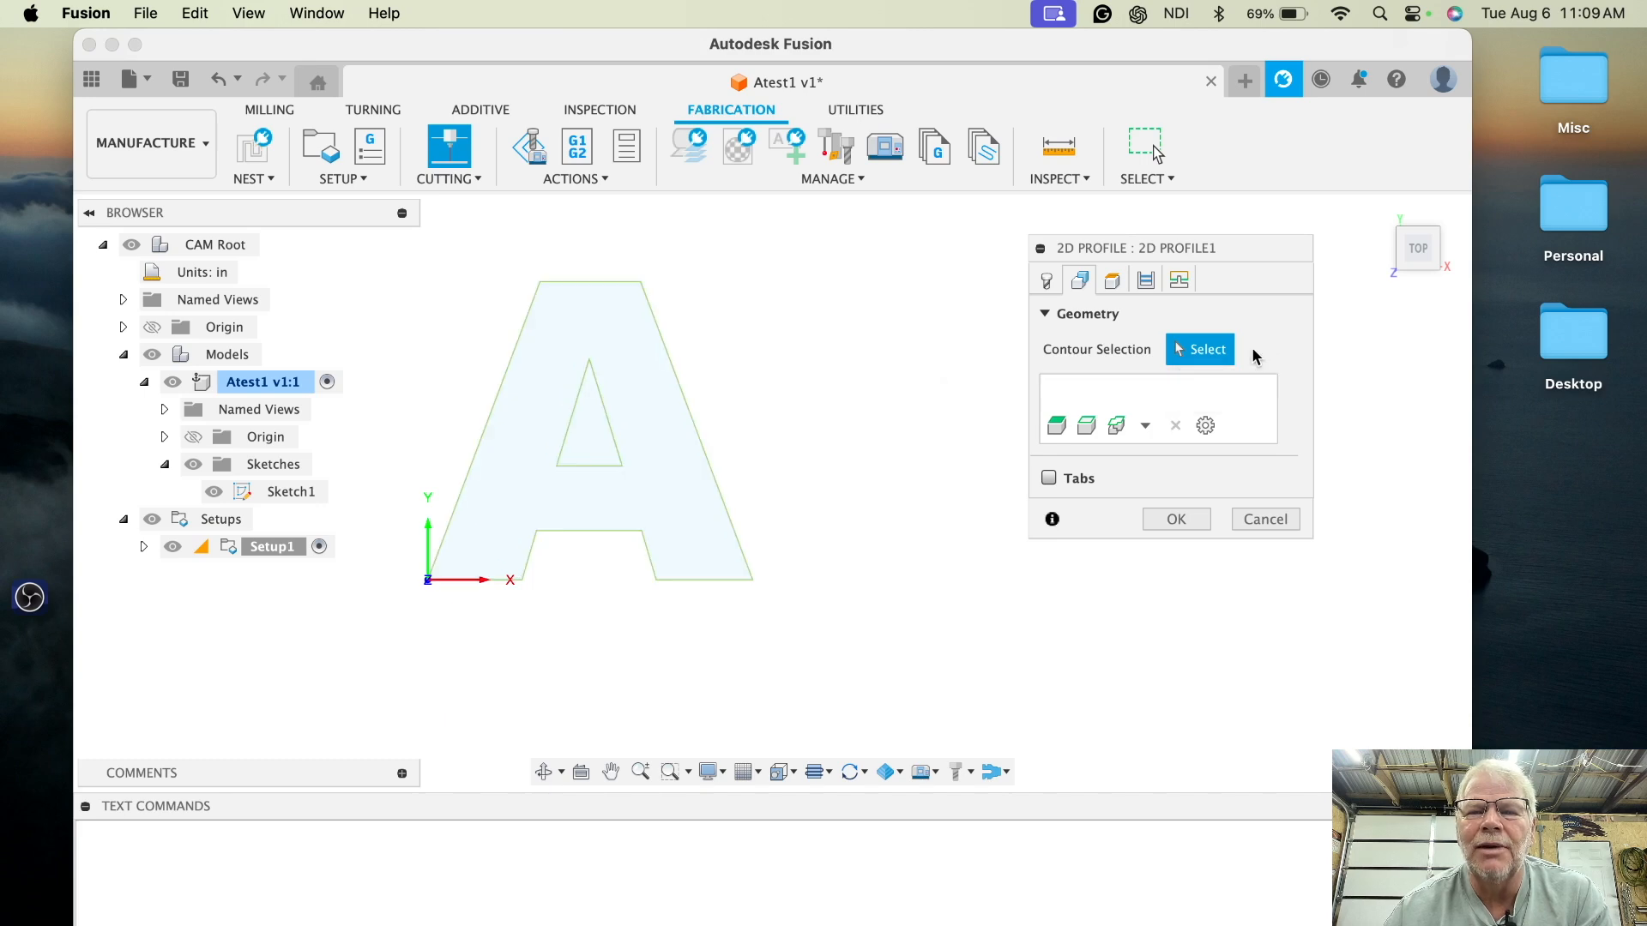
# - Try selecting the letter's outer contour and reversing its chain direction, then clear the selection
pyautogui.click(668, 357)
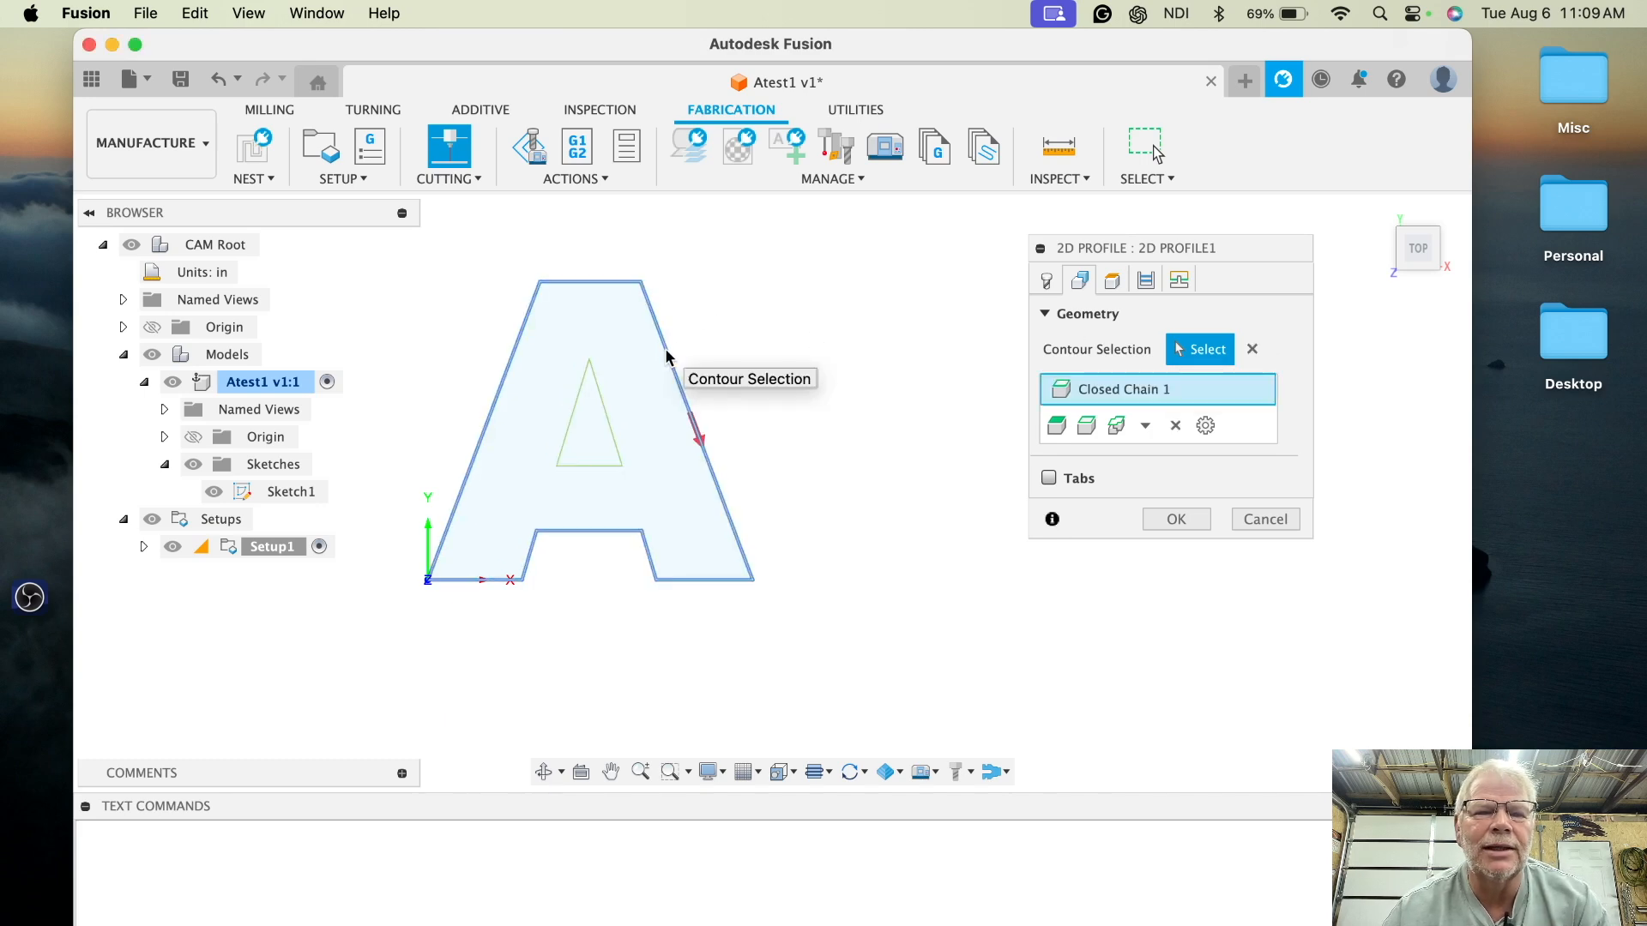
pyautogui.click(701, 443)
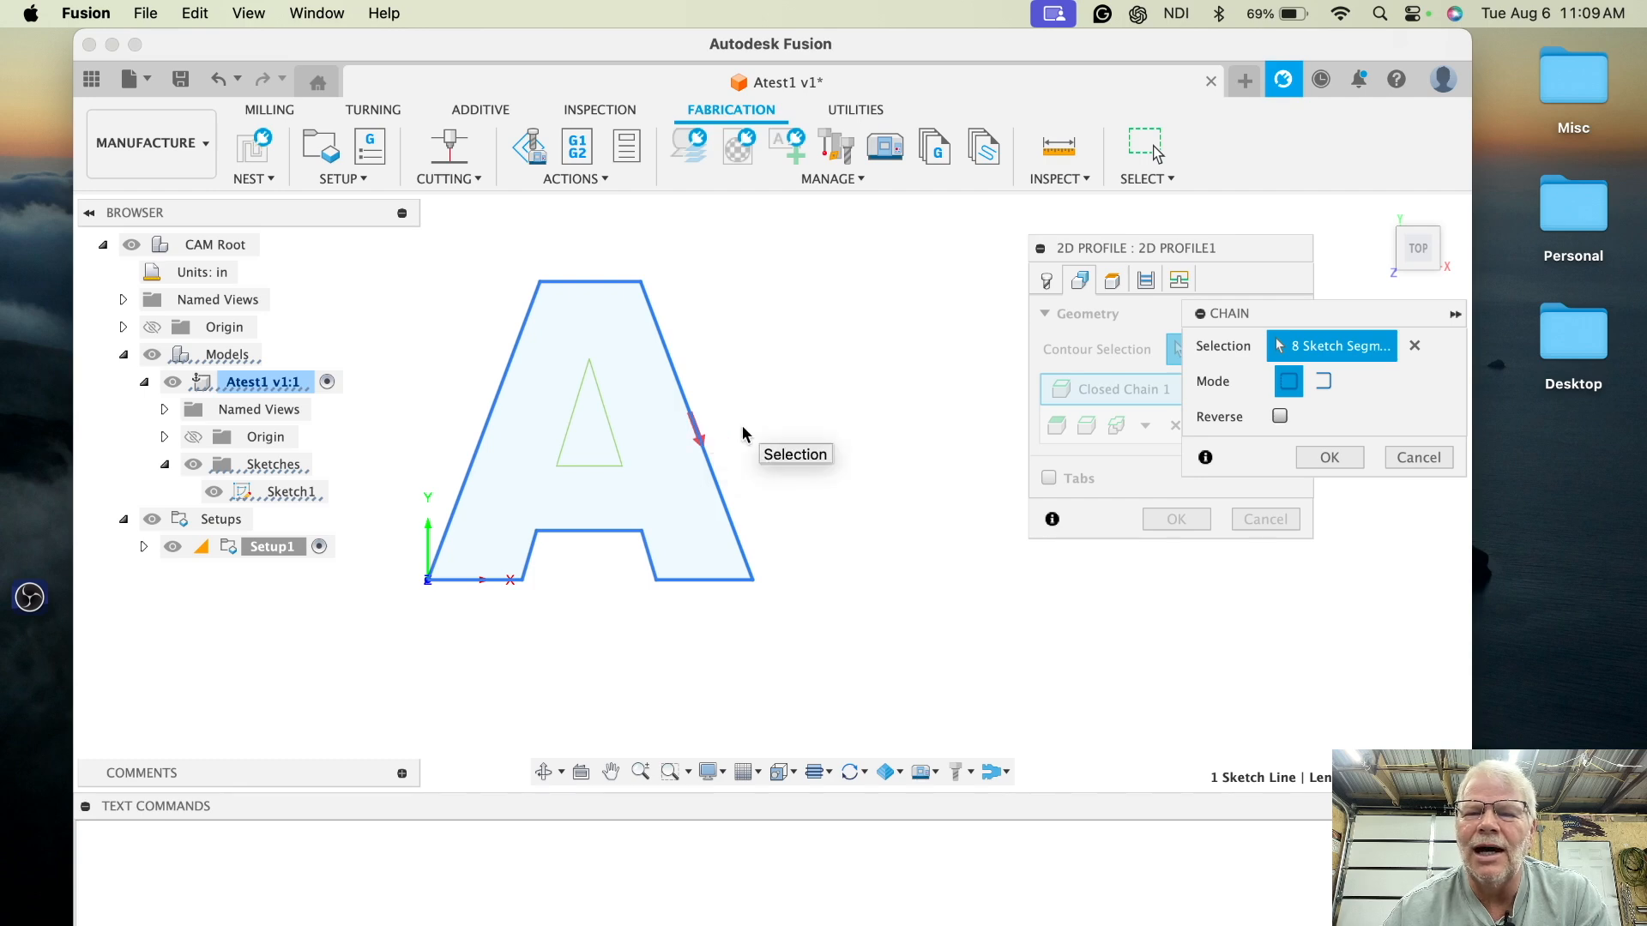
pyautogui.click(696, 429)
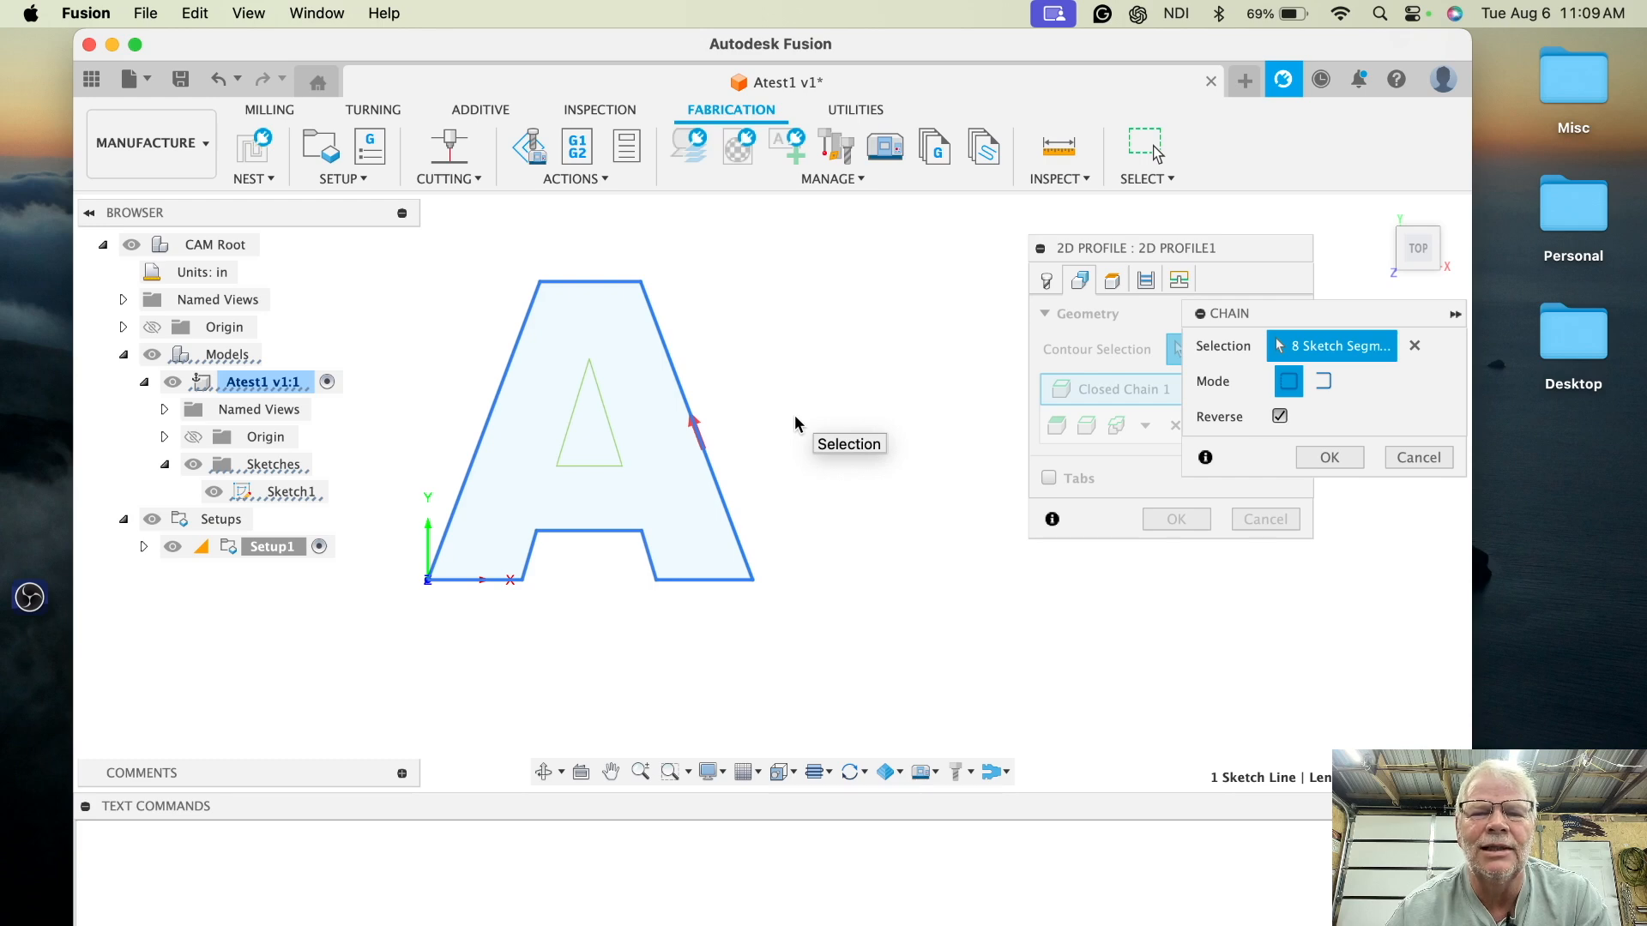
pyautogui.click(698, 432)
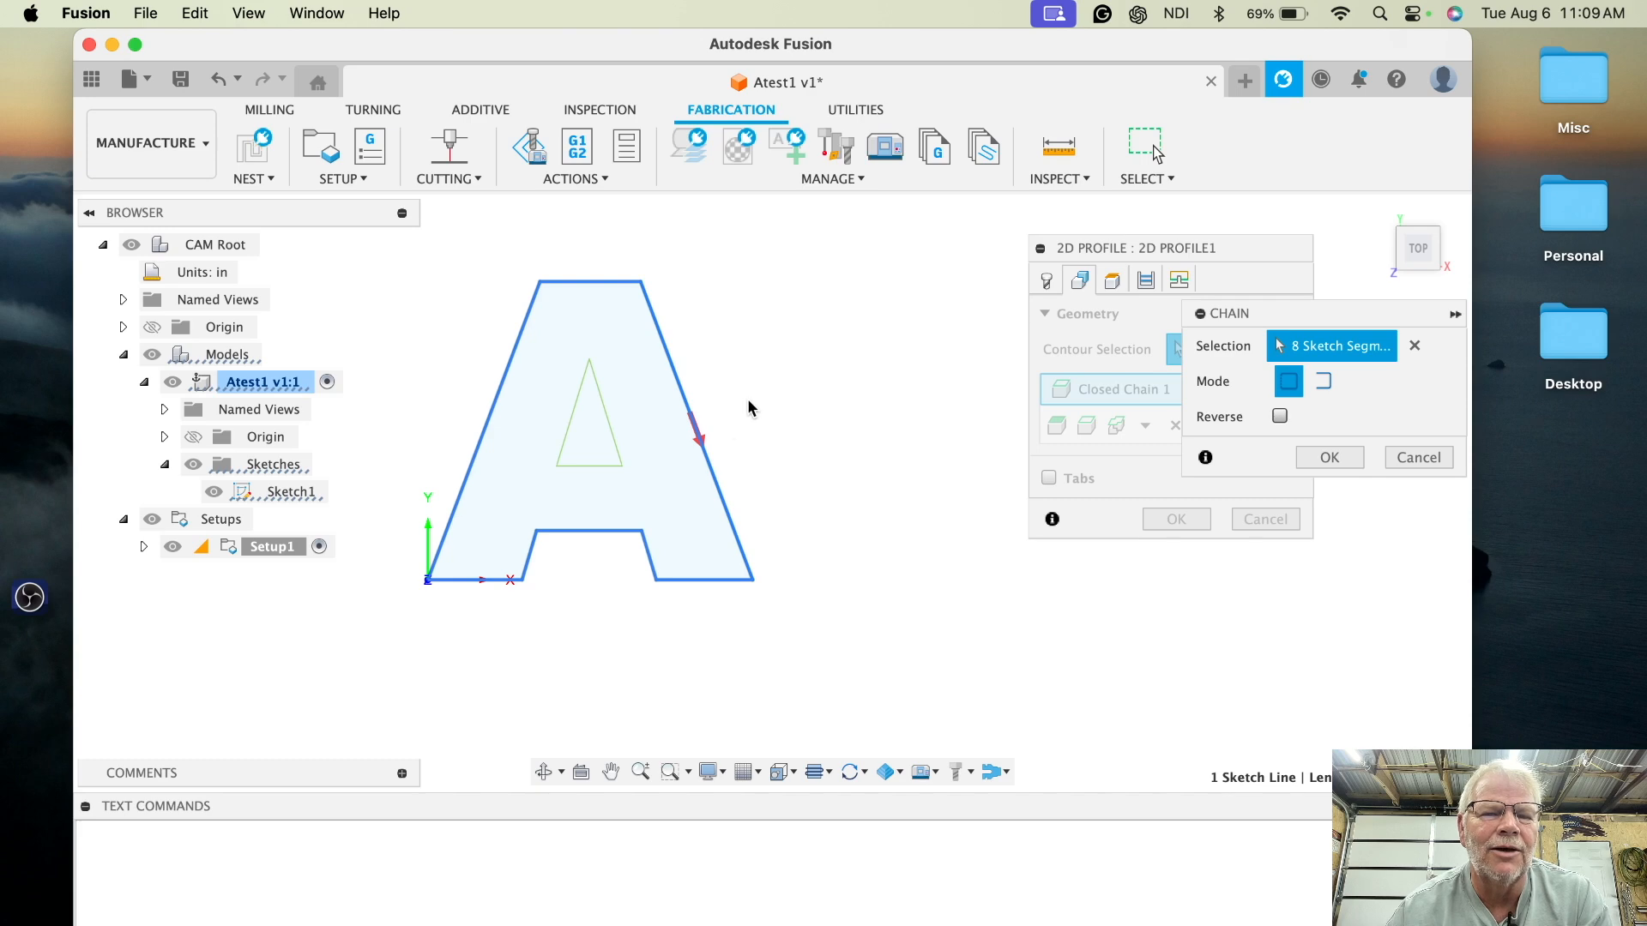
pyautogui.click(698, 434)
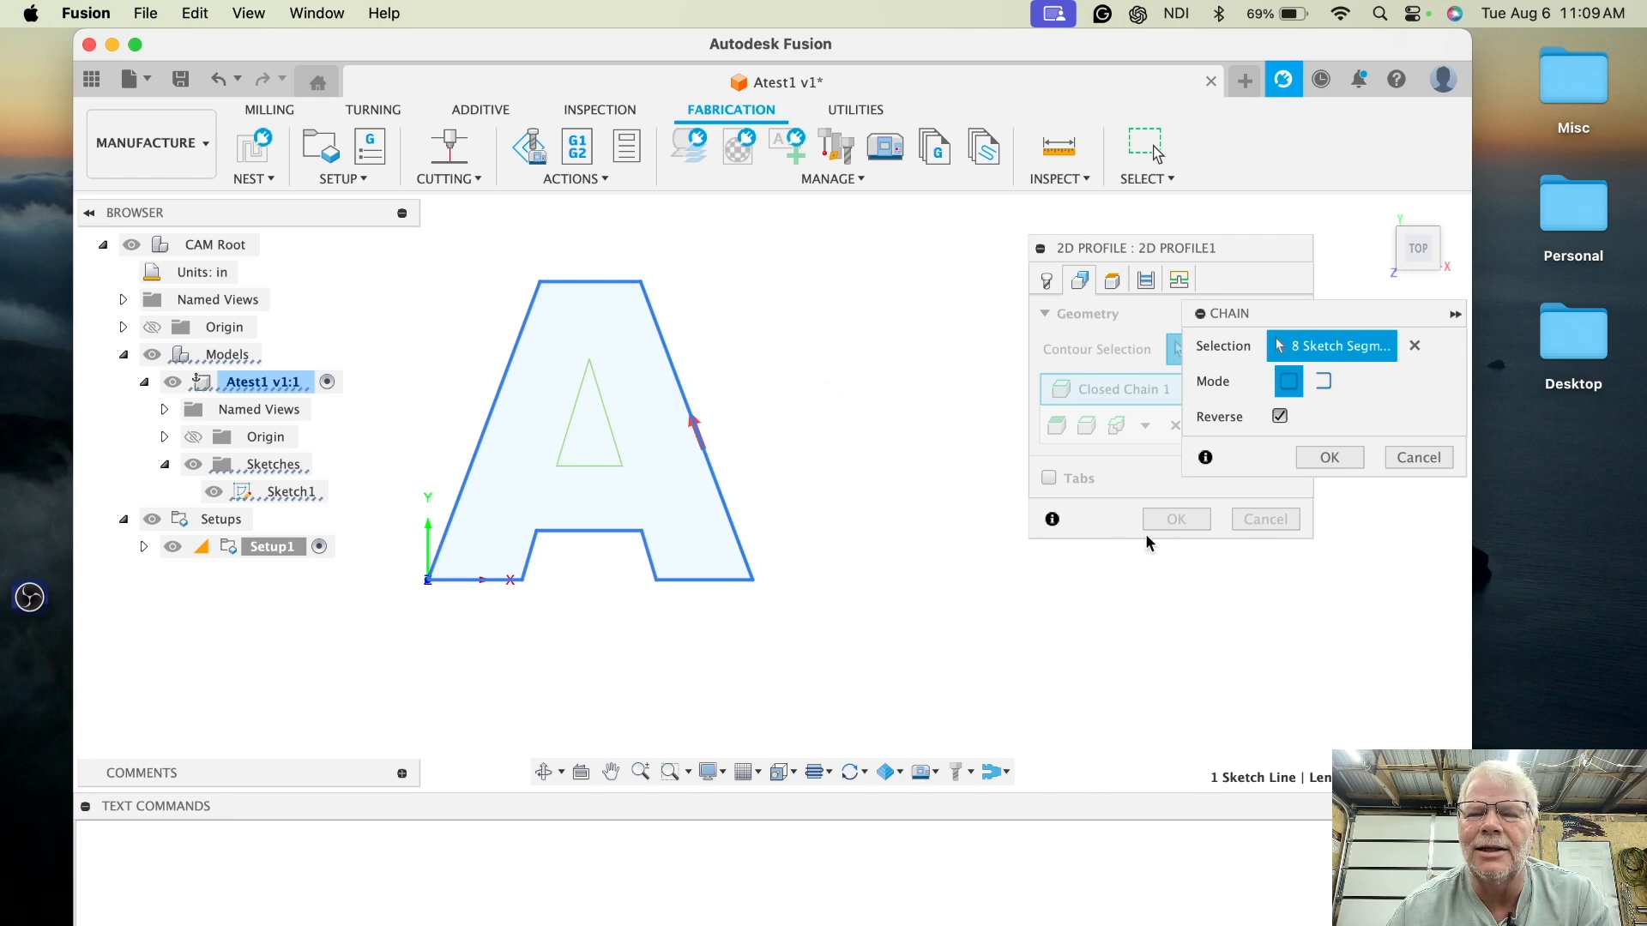
pyautogui.click(1420, 461)
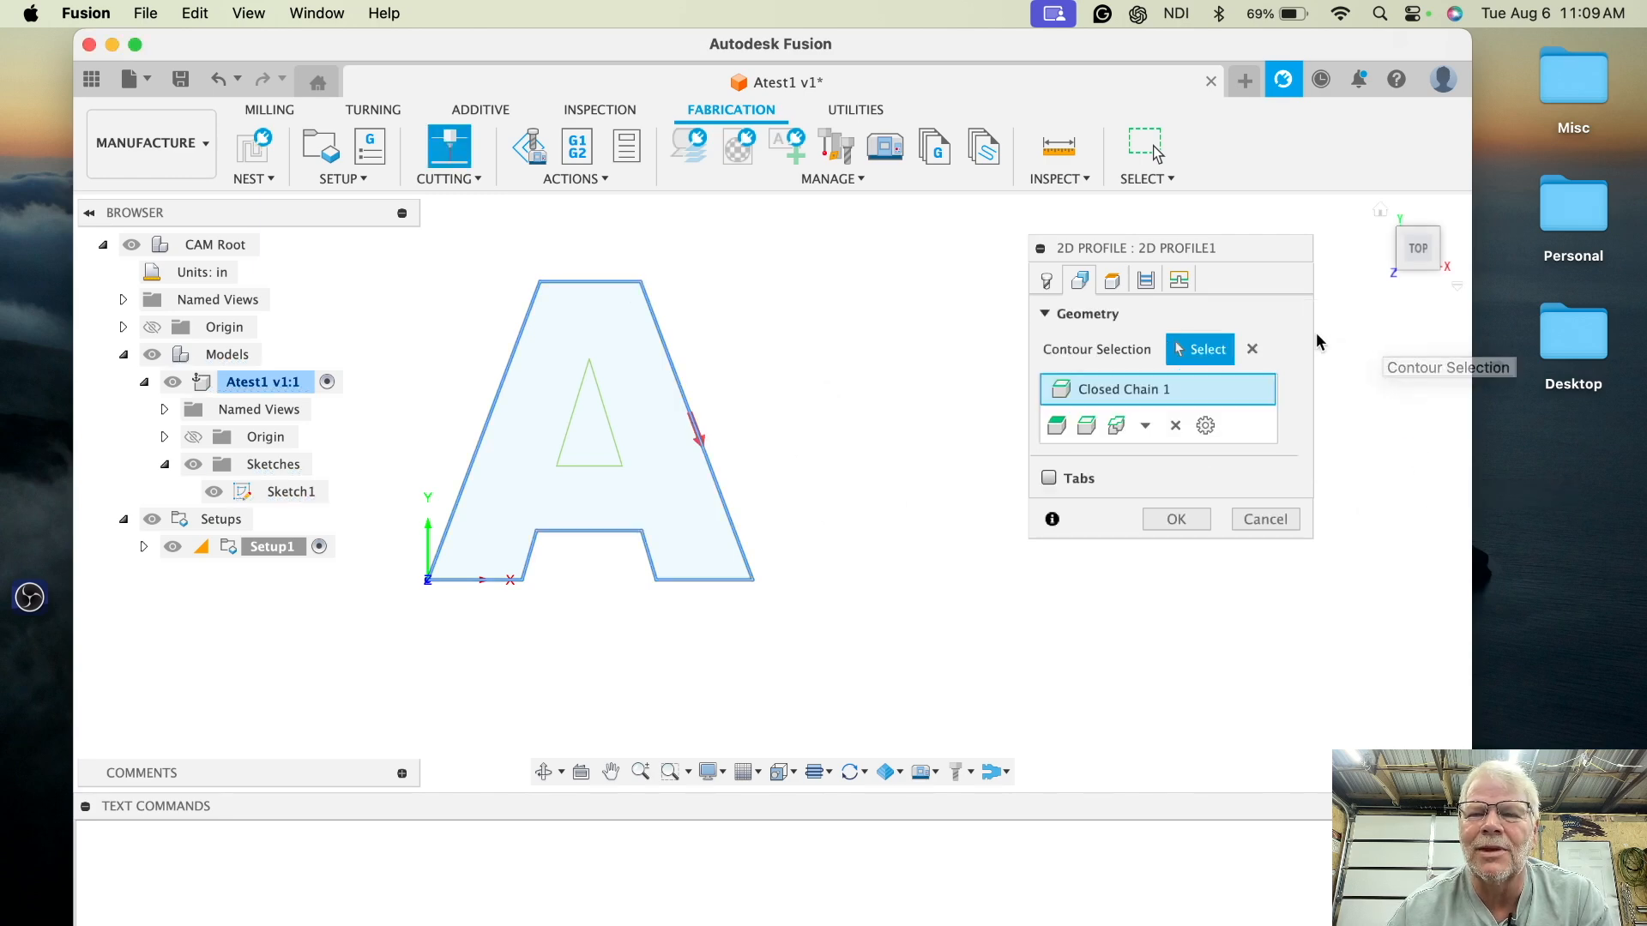
pyautogui.click(1251, 347)
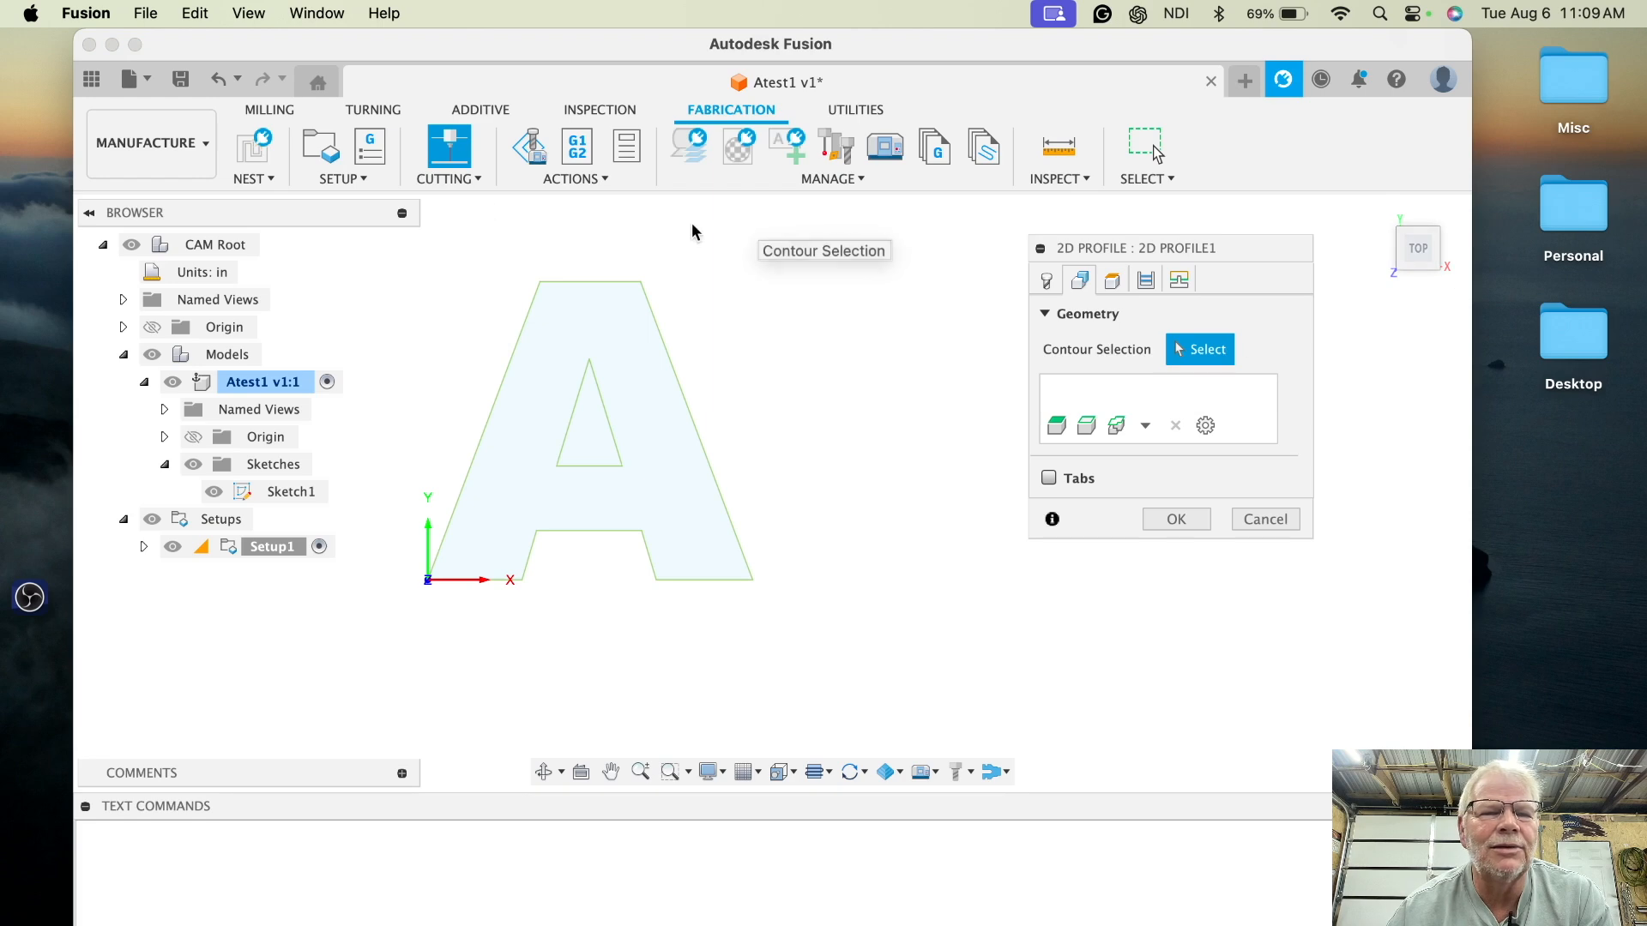
# - Select Sketch1's profiles as the contour geometry, then review the Heights and Passes settings
pyautogui.click(287, 494)
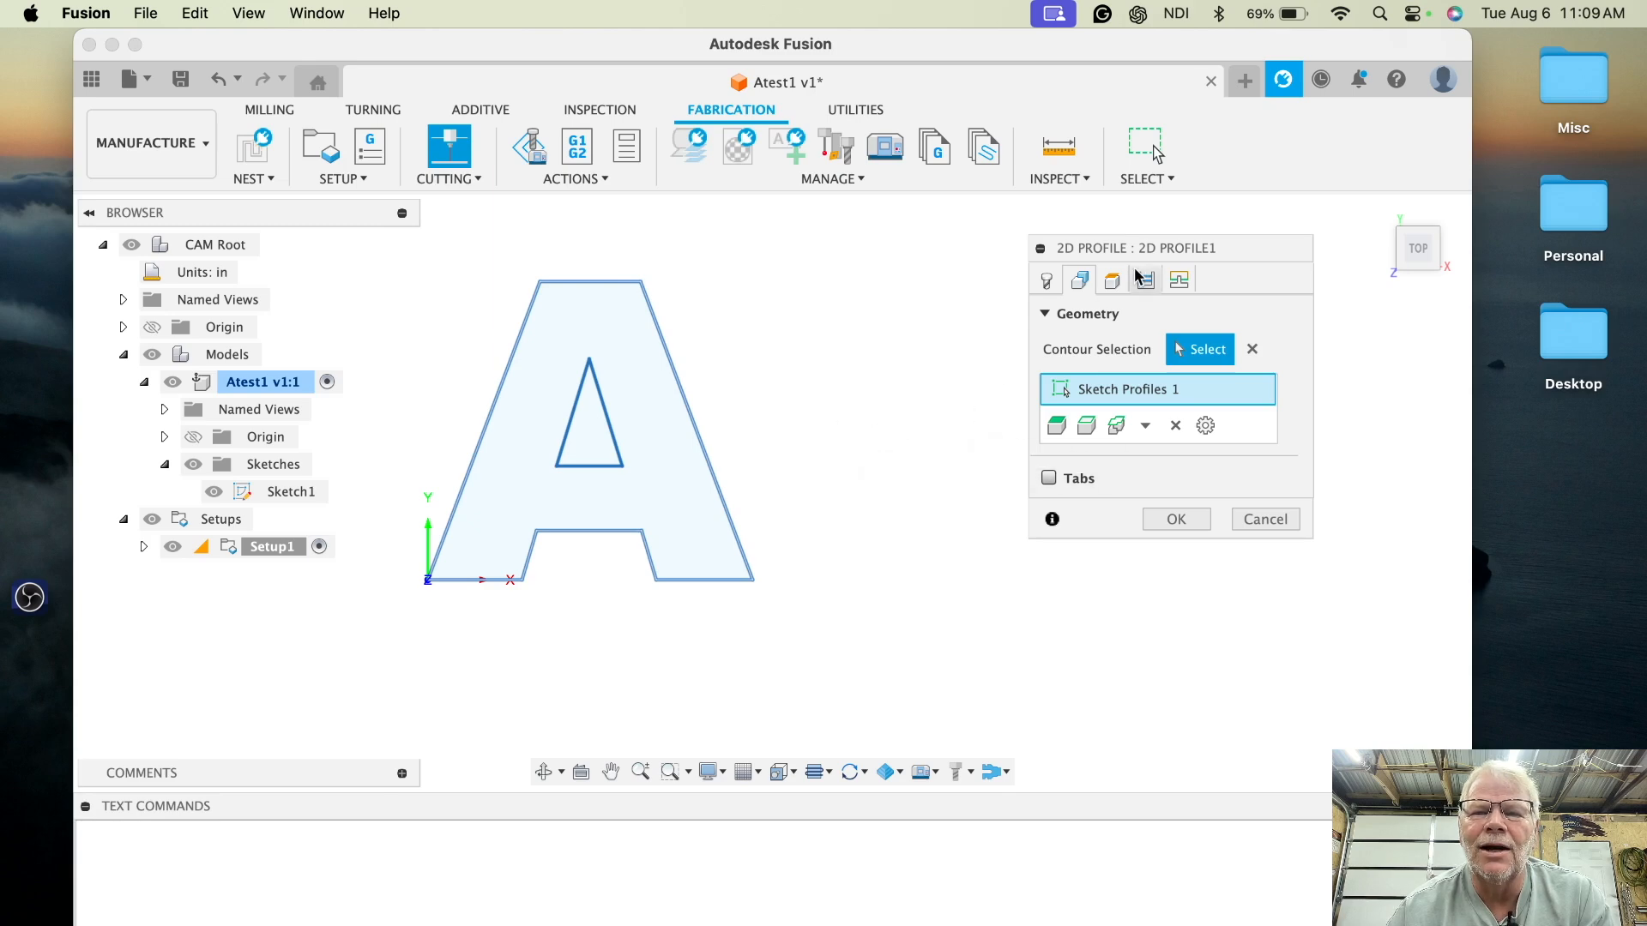
pyautogui.click(1115, 286)
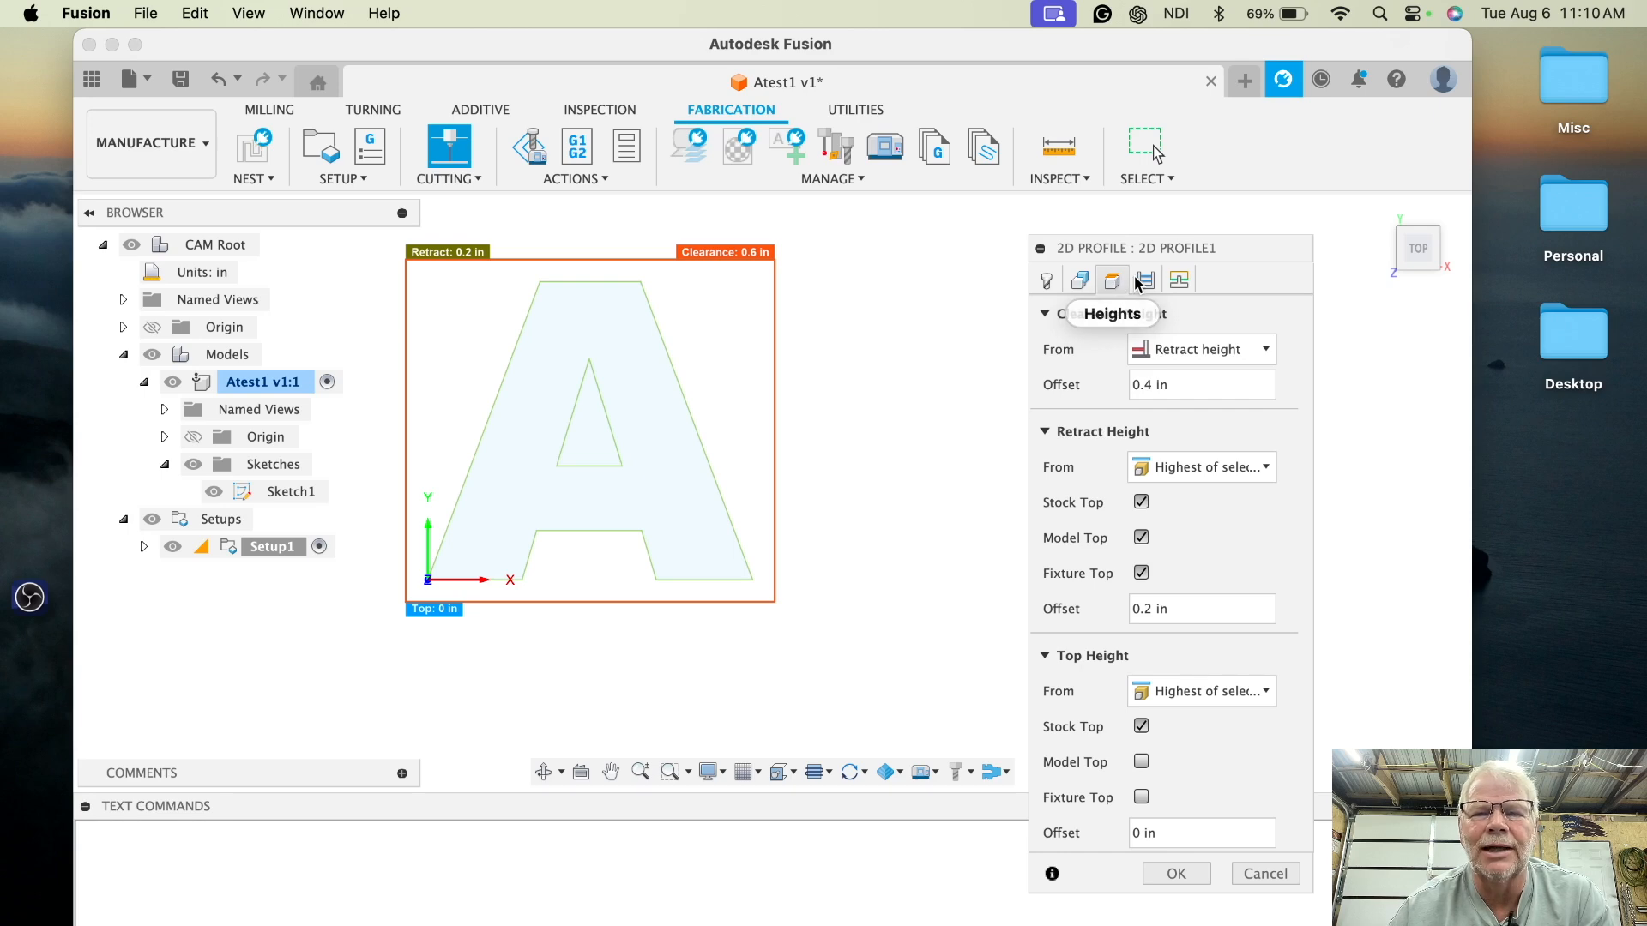
pyautogui.click(1147, 281)
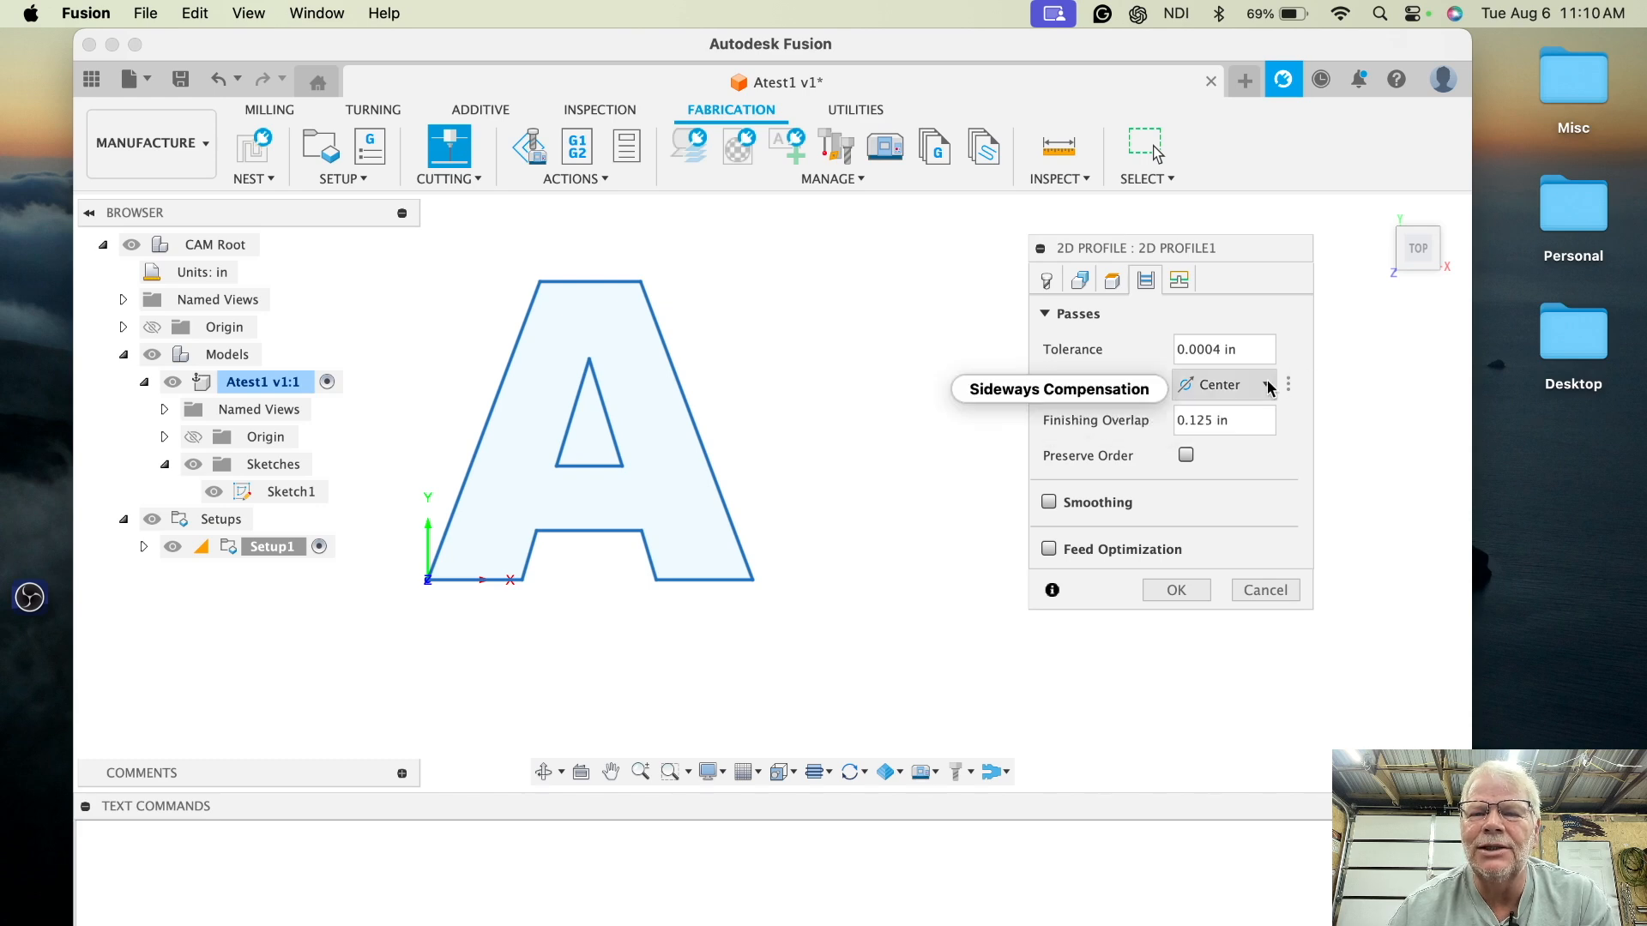
pyautogui.moveTo(1268, 387)
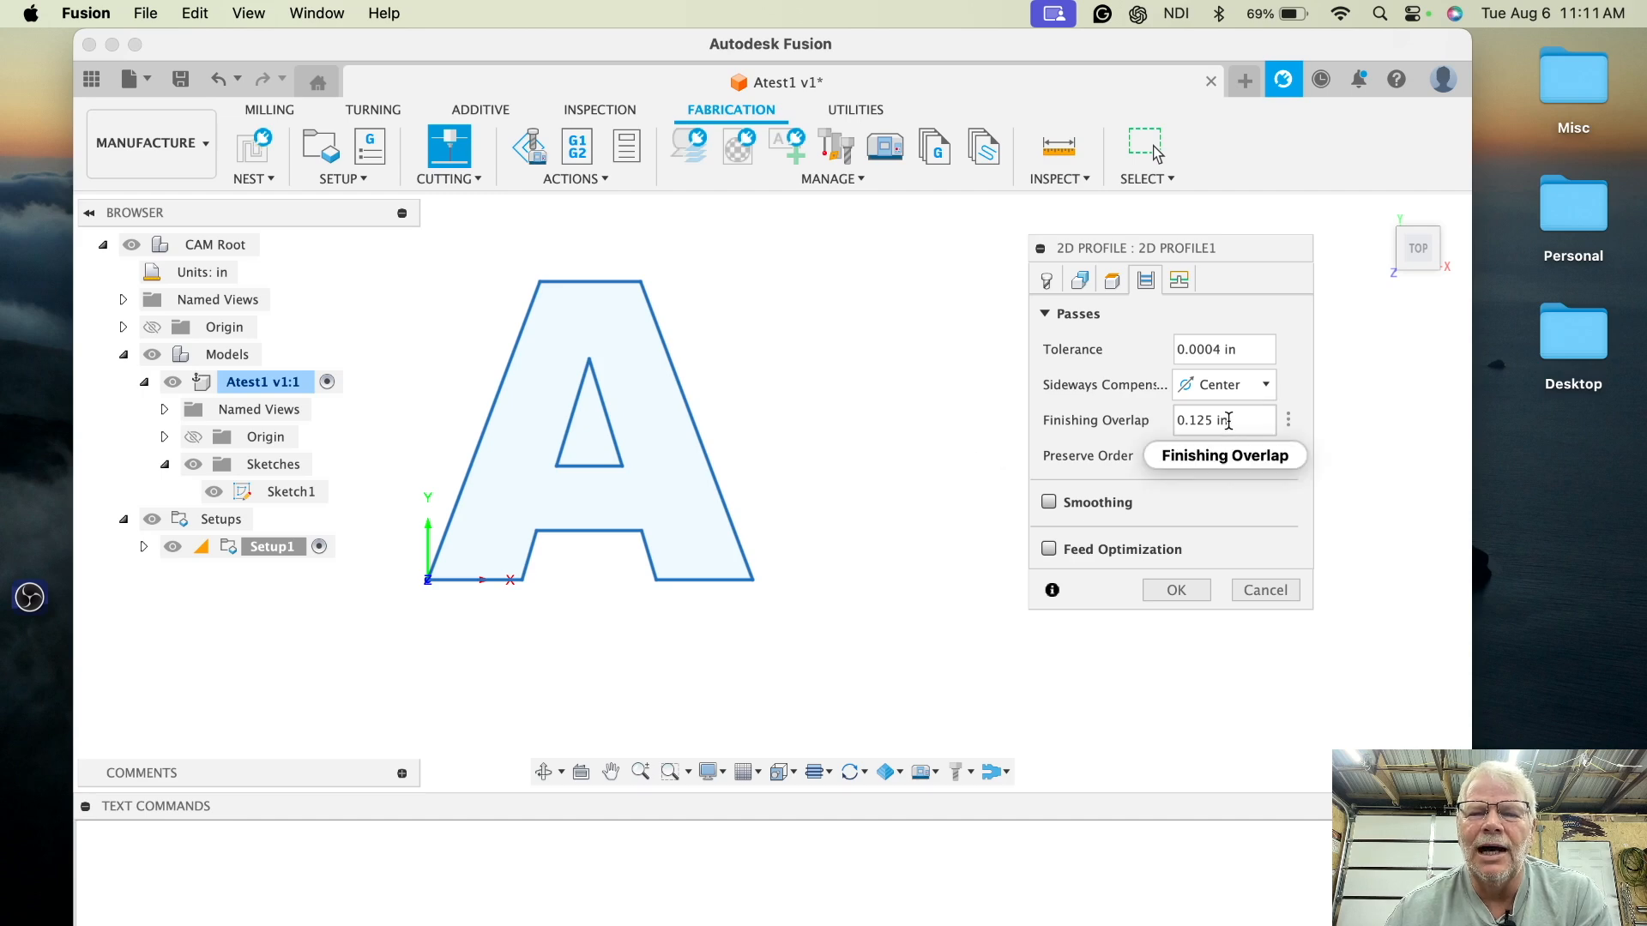
# - Try setting the finishing overlap to 0.0625 in, then set it back to 0.125 in
pyautogui.moveTo(1255, 420)
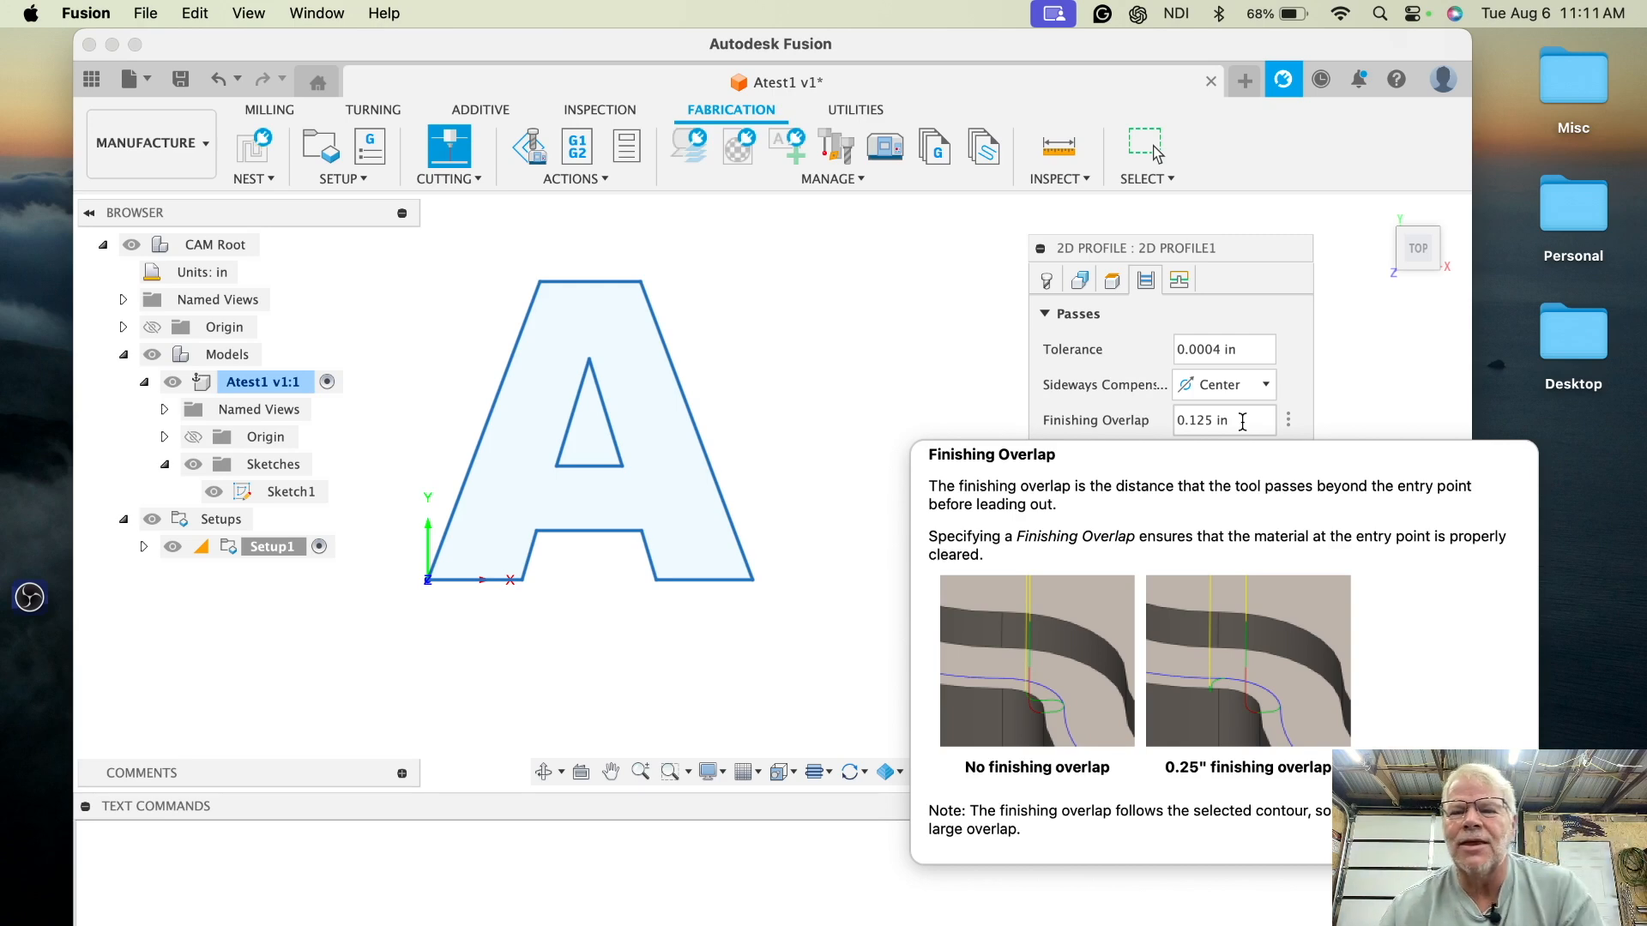
pyautogui.click(1243, 422)
pyautogui.press('BackSpace')
pyautogui.press('BackSpace')
pyautogui.press('BackSpace')
pyautogui.press('BackSpace')
pyautogui.press('BackSpace')
pyautogui.press('BackSpace')
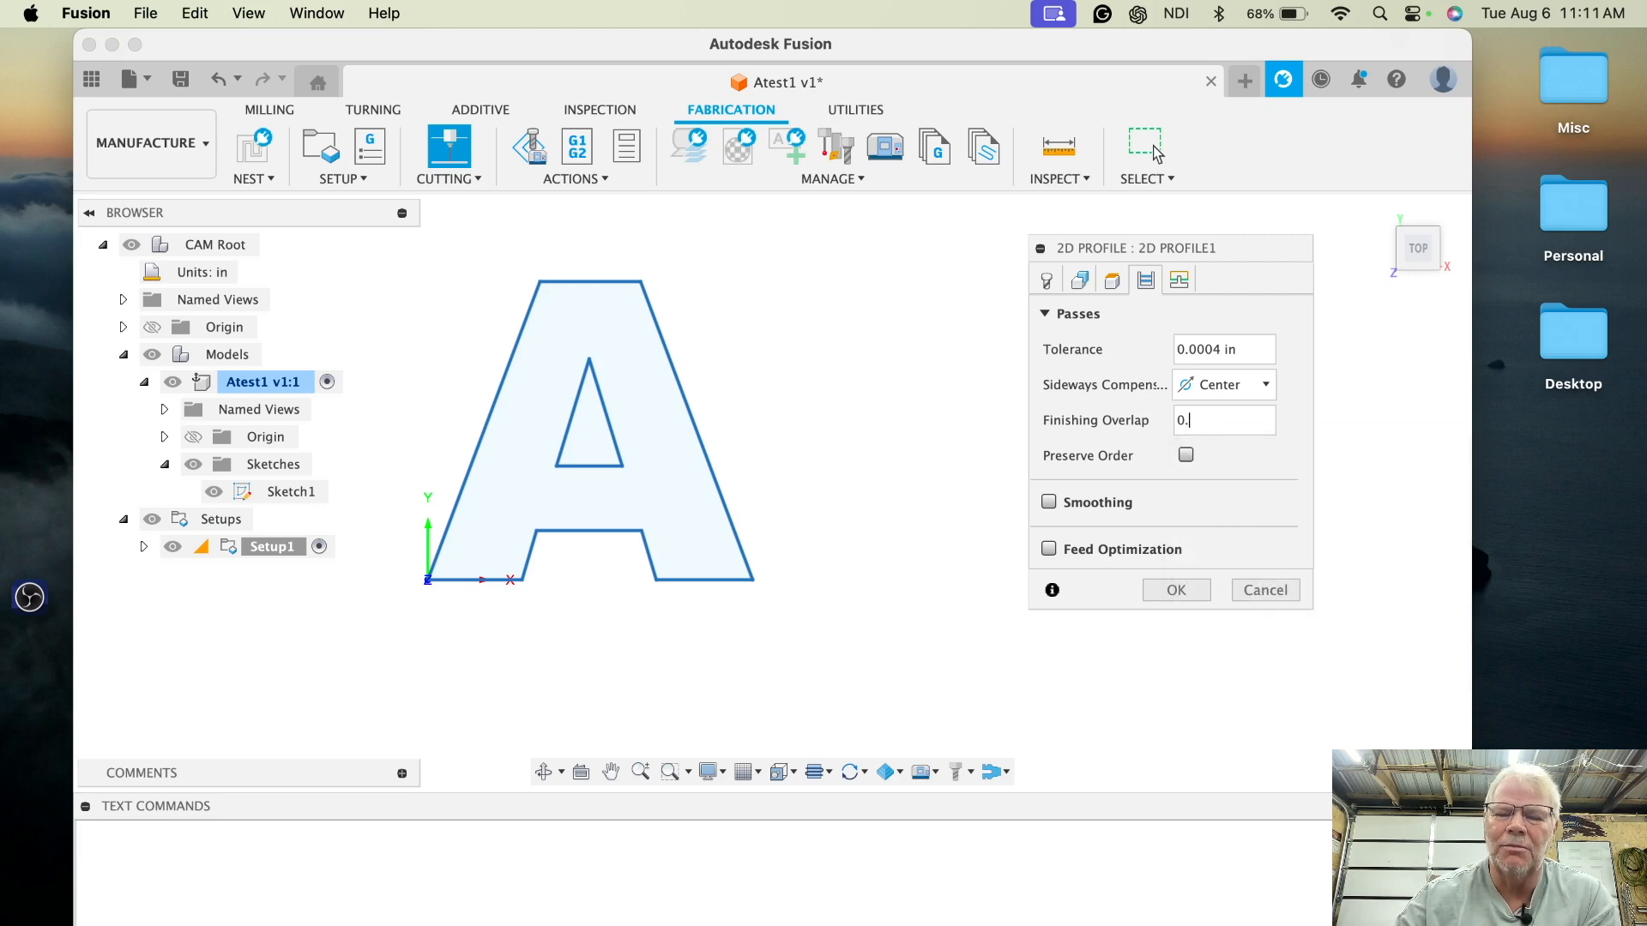
pyautogui.write('062')
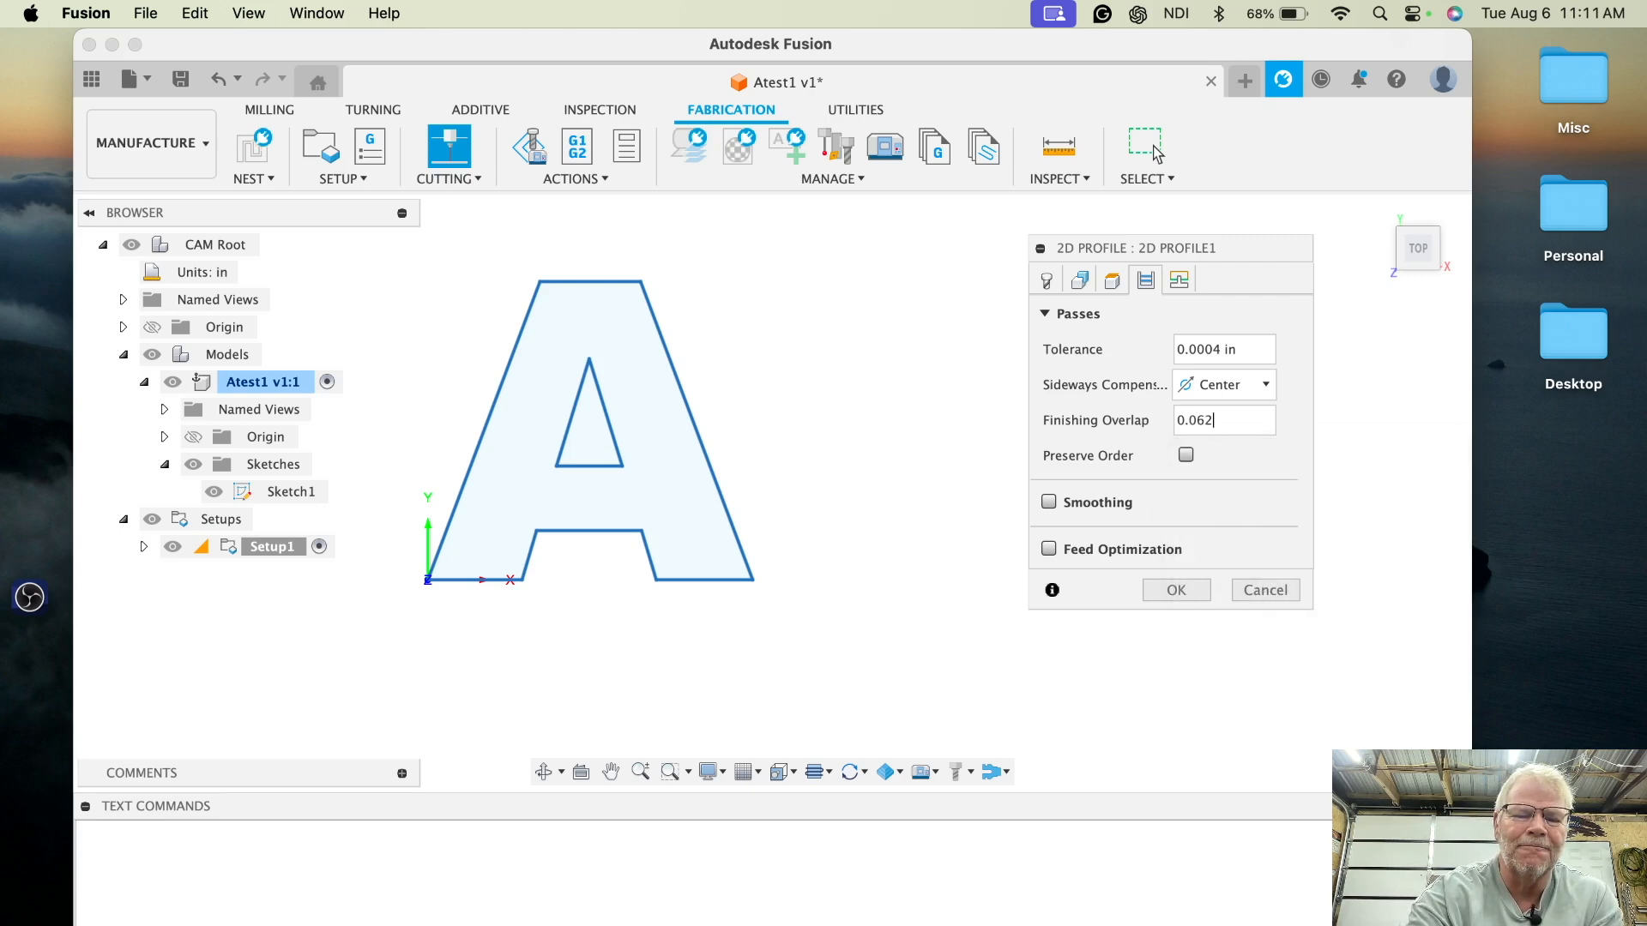
pyautogui.write('5')
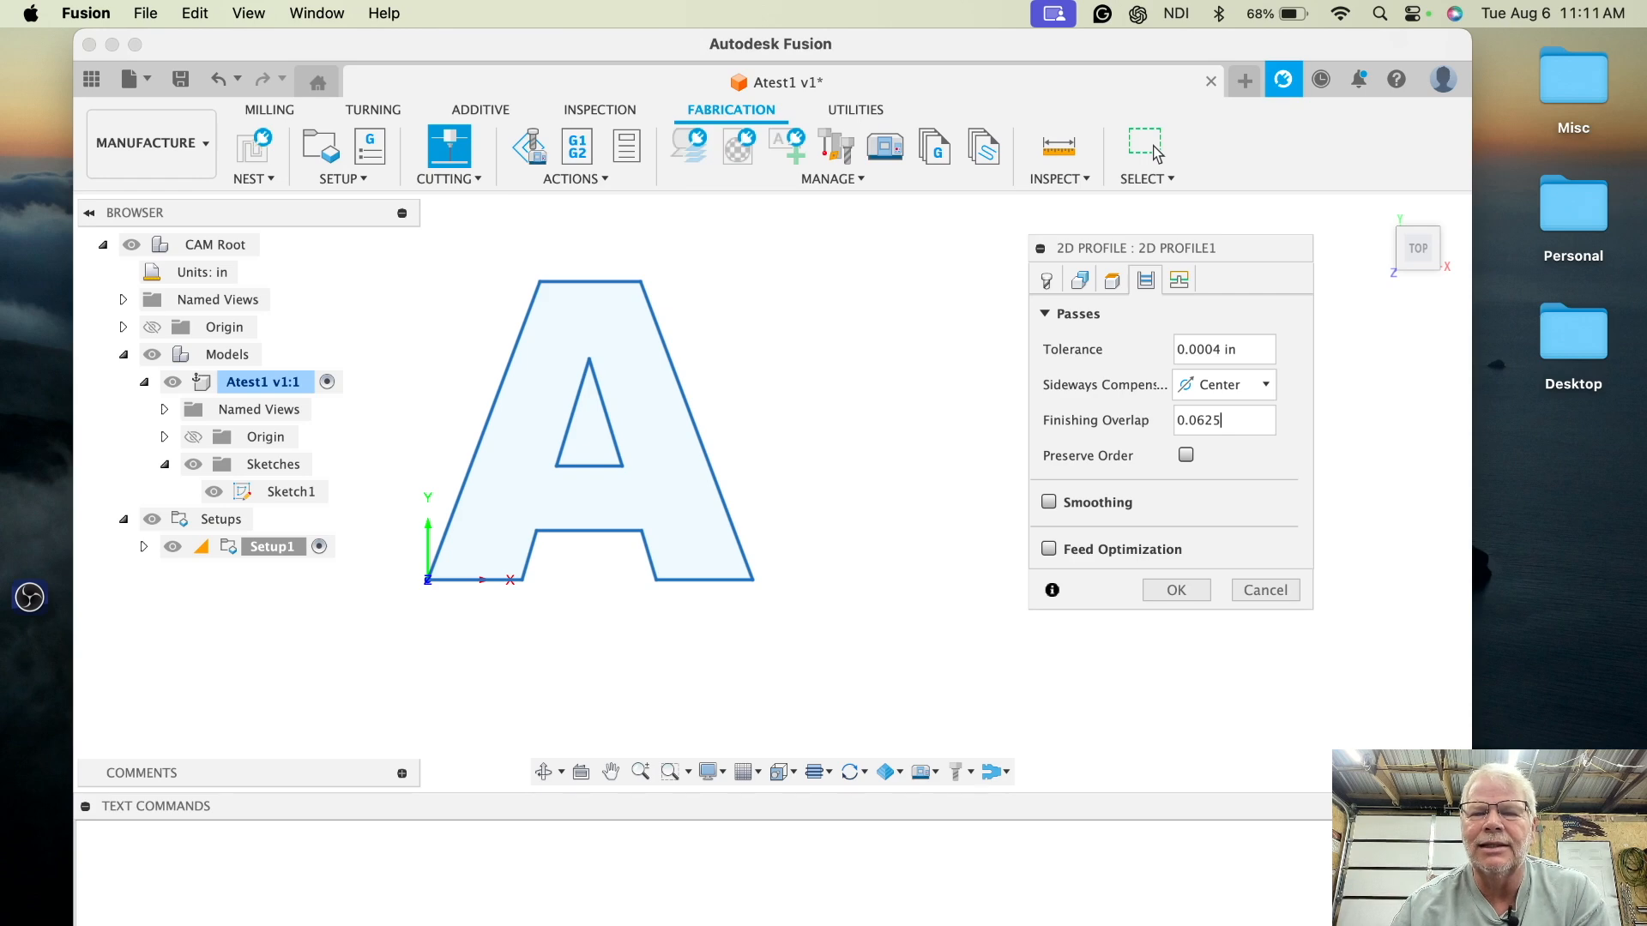
pyautogui.click(1246, 421)
pyautogui.write('0.125')
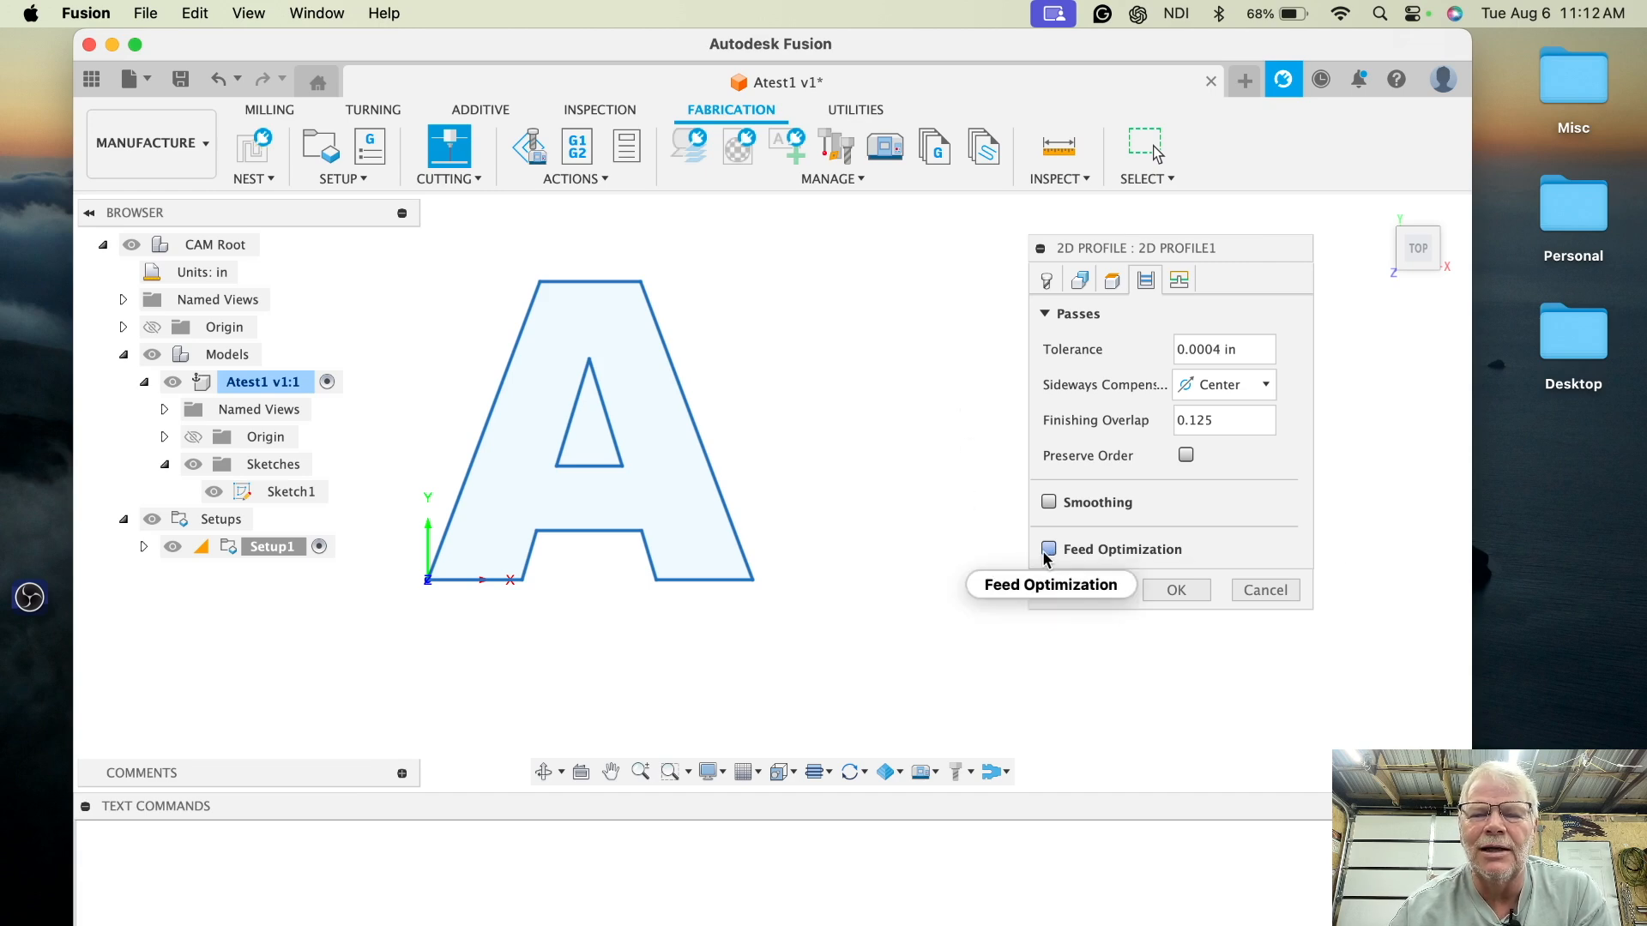
# - Review the linking, lead-in and piercing settings, then confirm the 2D profile operation
pyautogui.moveTo(1049, 556)
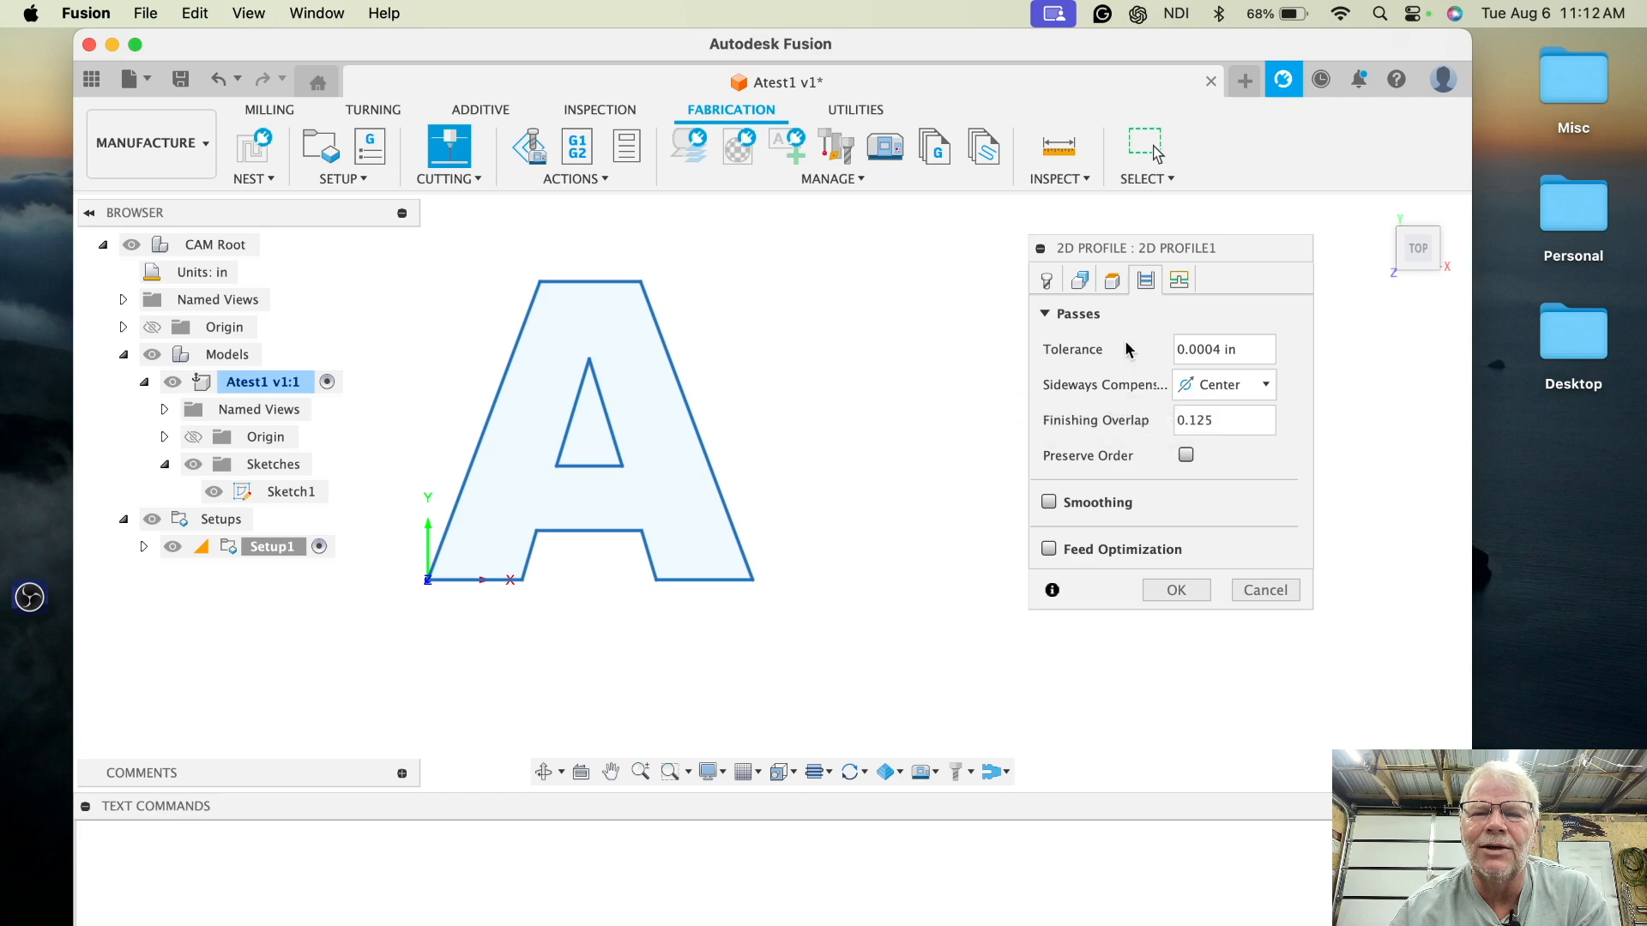
pyautogui.click(1177, 282)
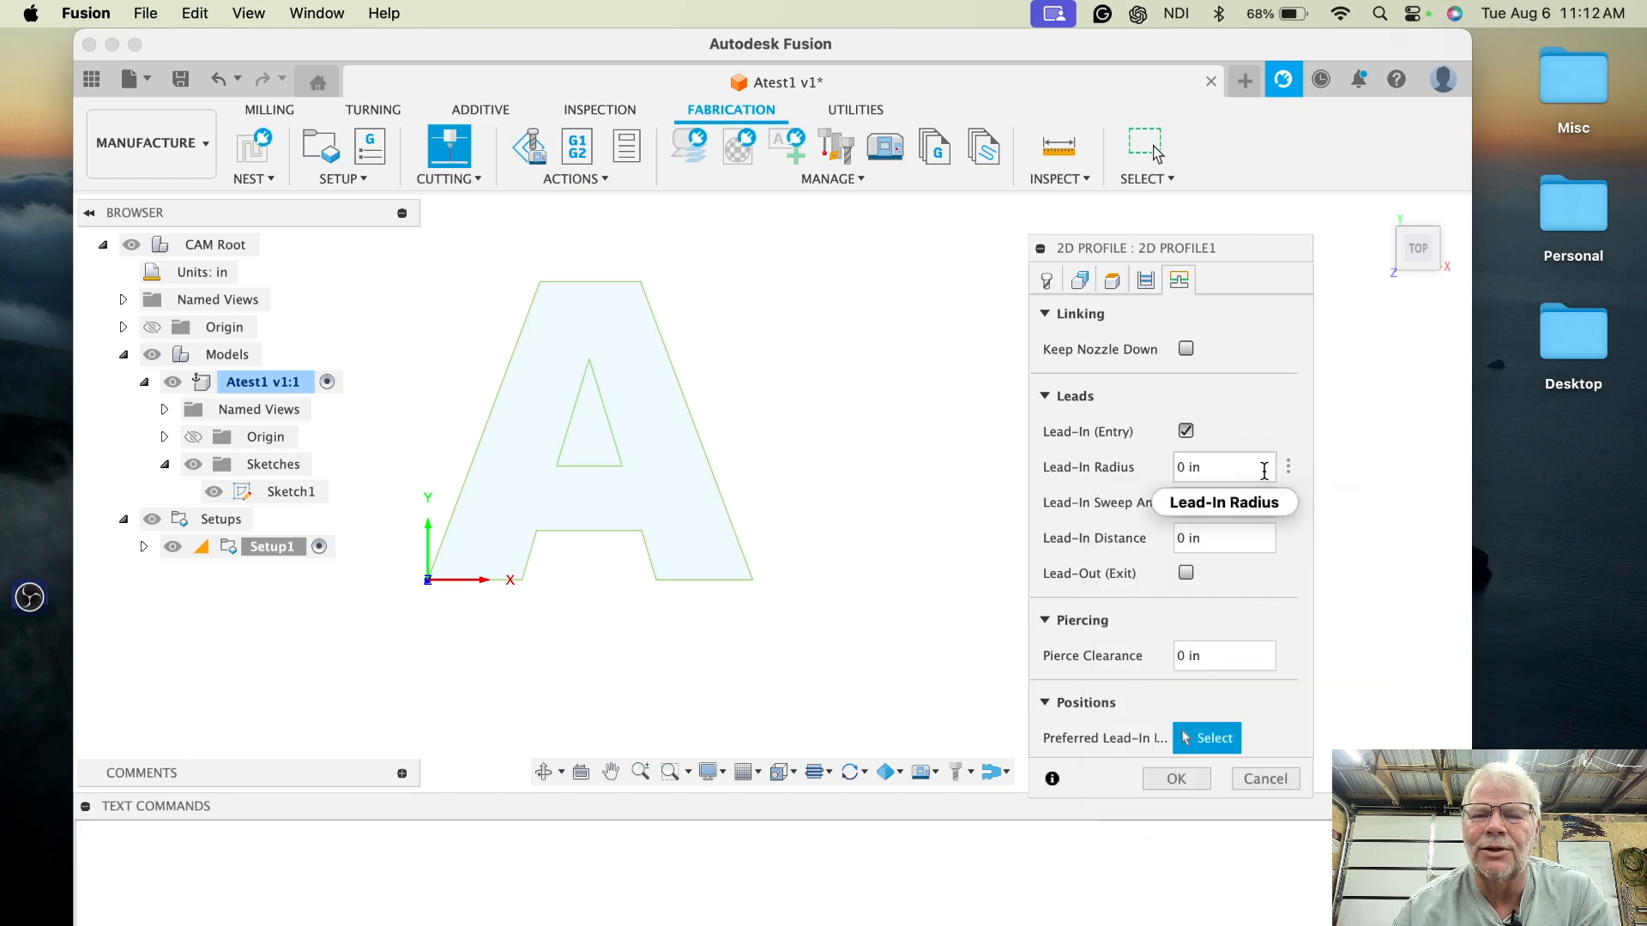
pyautogui.moveTo(1264, 471)
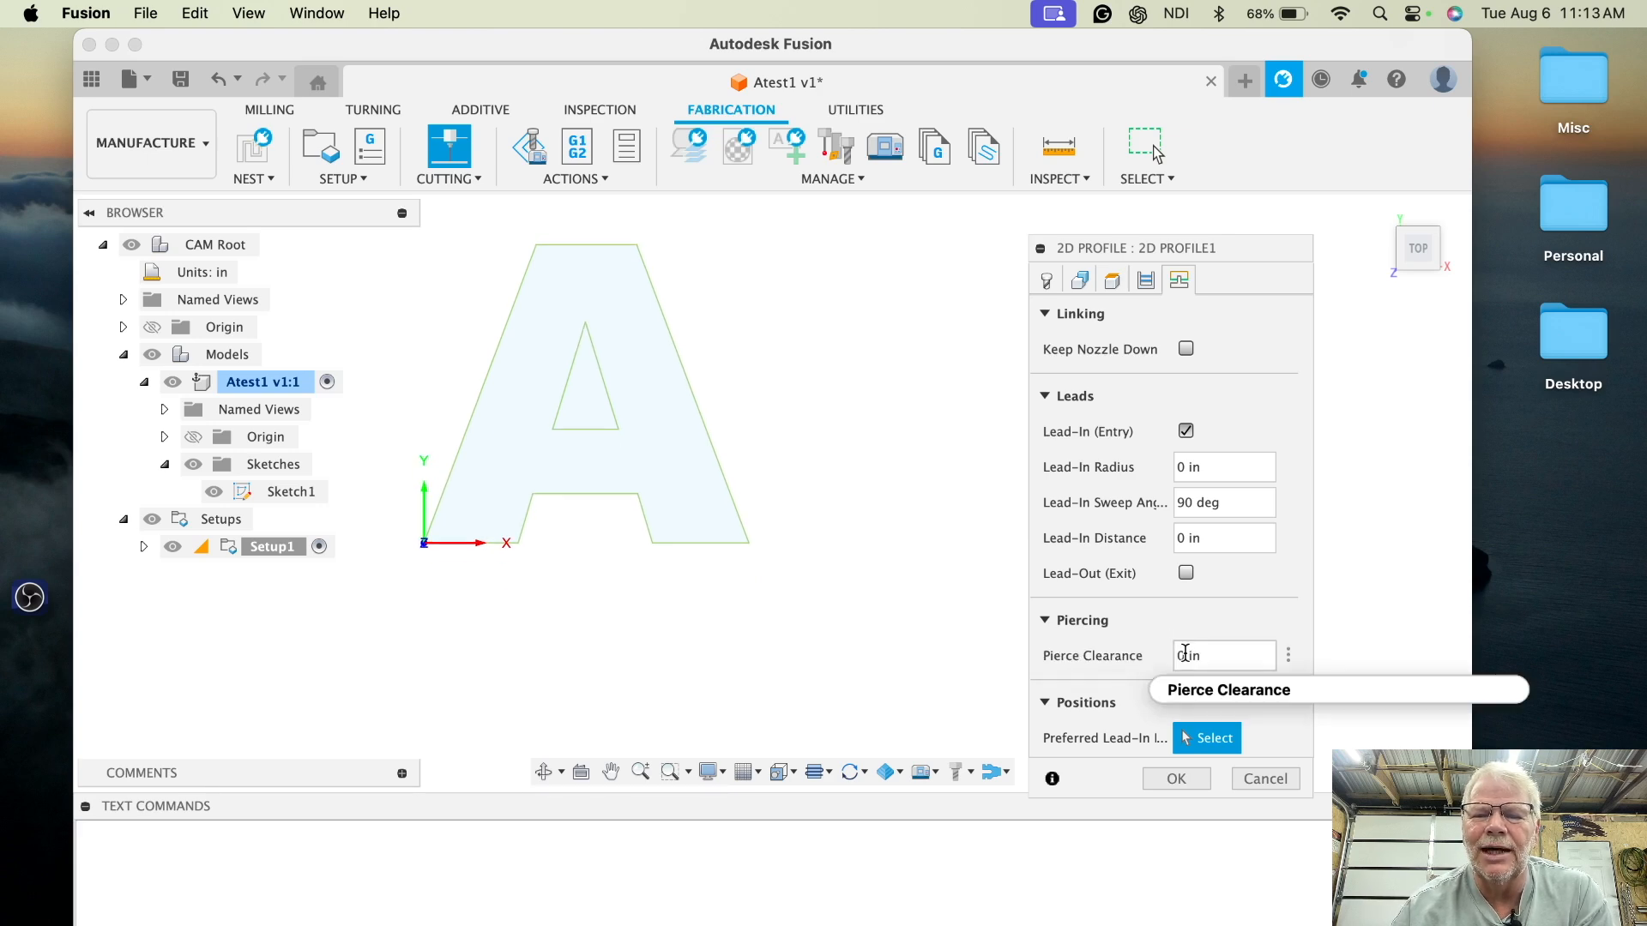
pyautogui.moveTo(1184, 654)
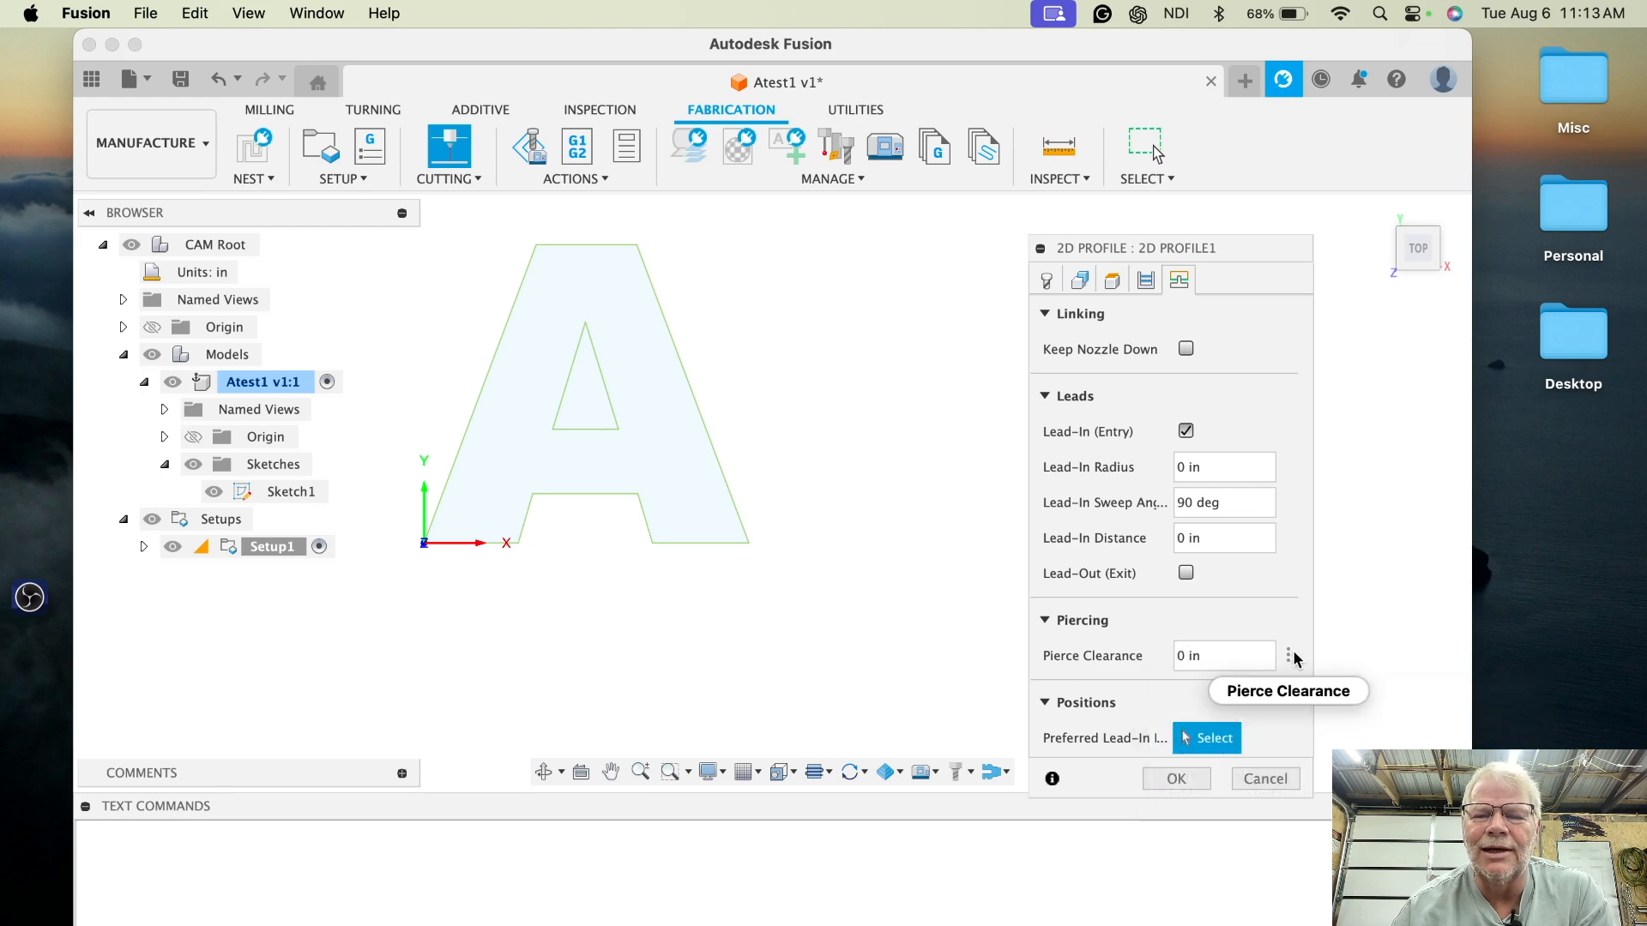
pyautogui.moveTo(1287, 659)
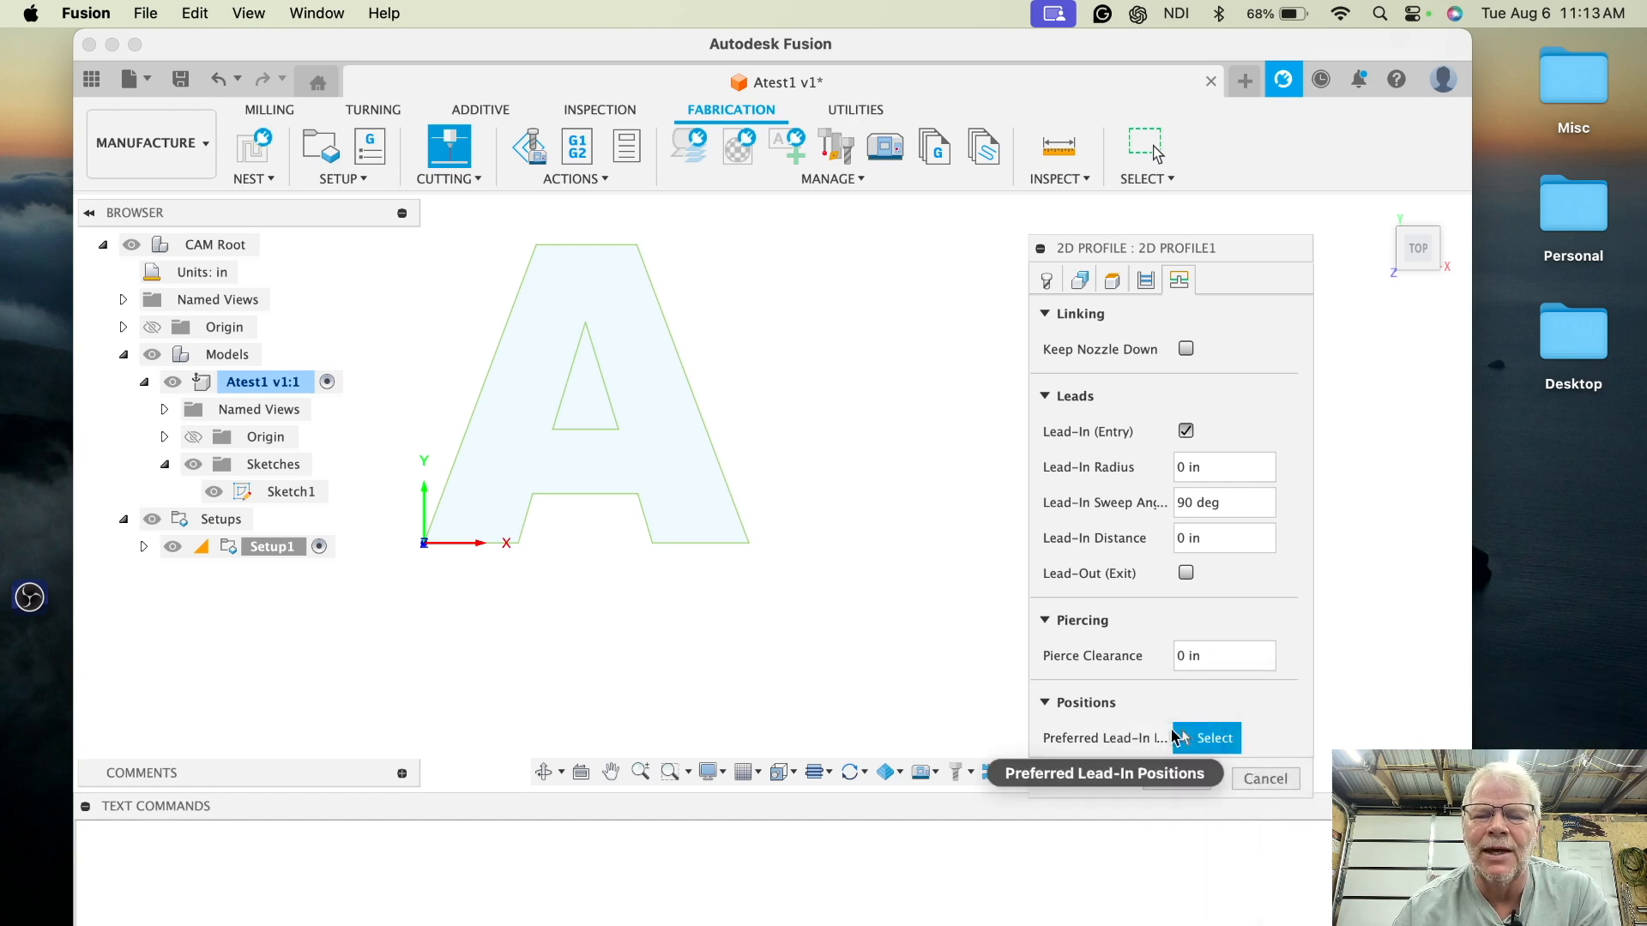
pyautogui.moveTo(1204, 742)
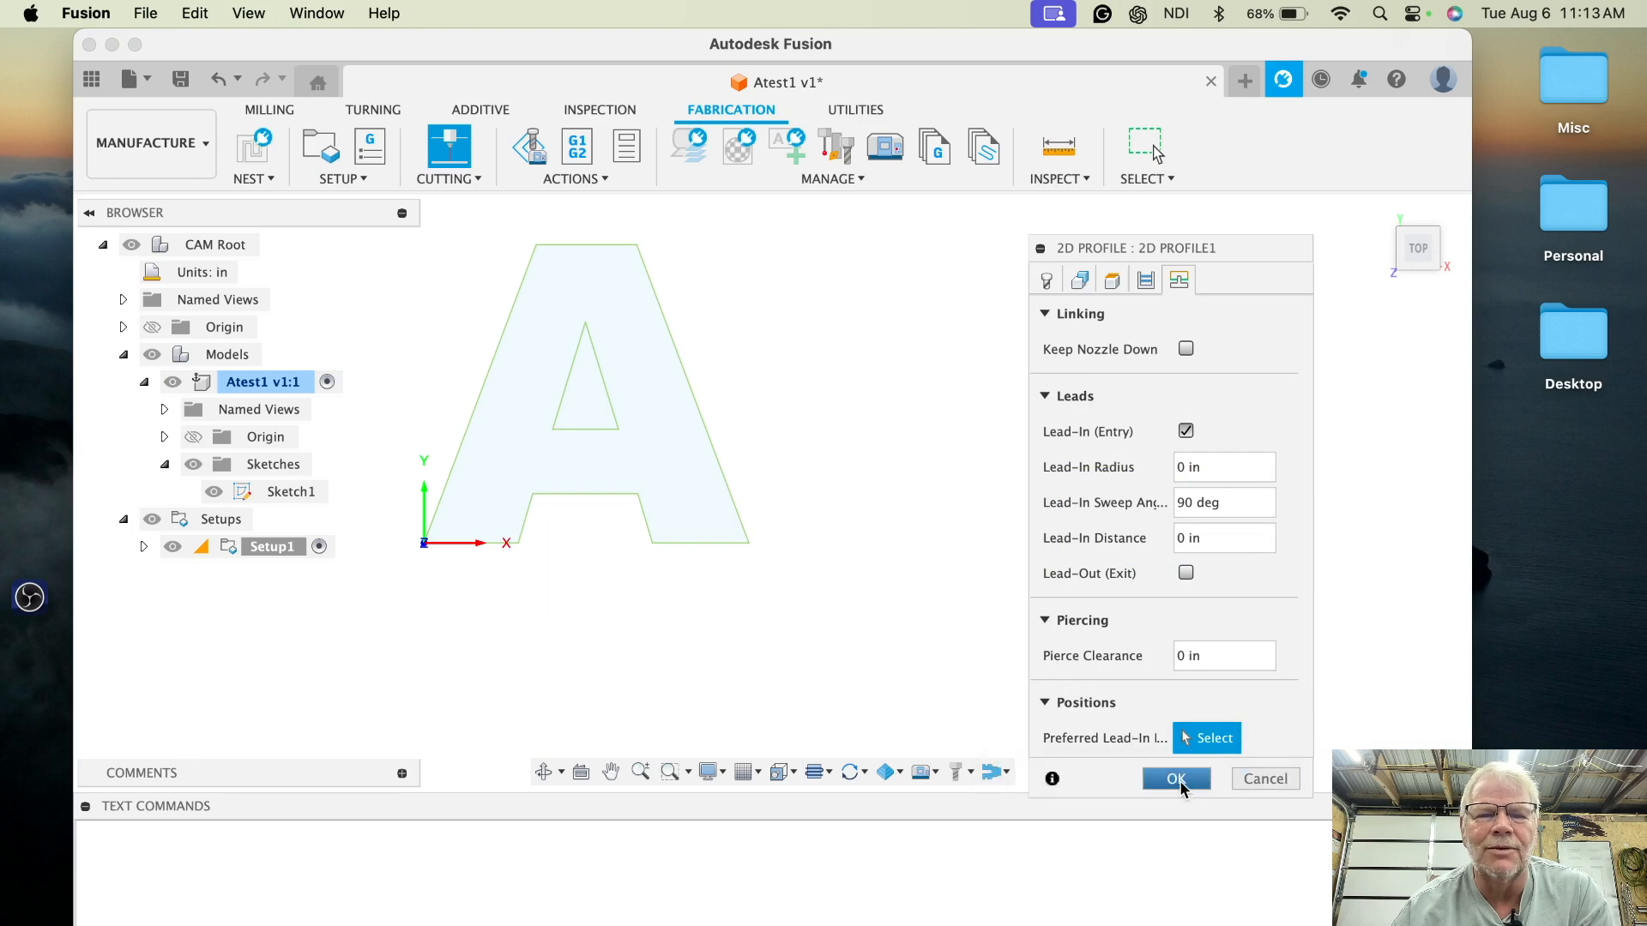
pyautogui.click(1176, 778)
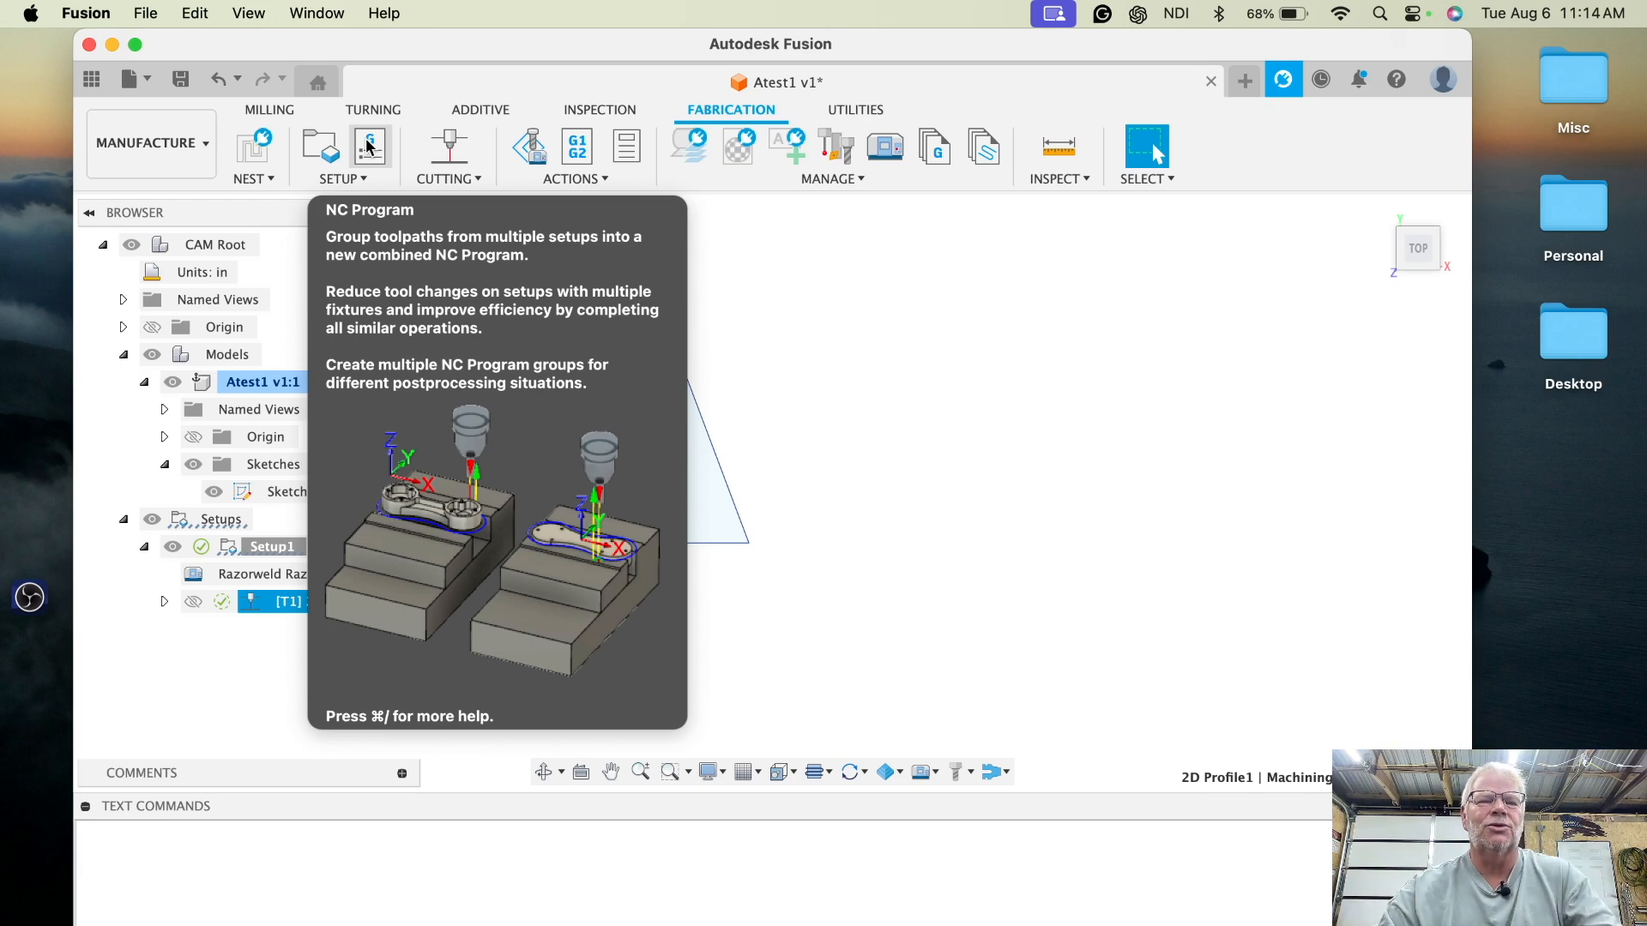
# - Create an NC program named Atest1 and post it
pyautogui.click(367, 146)
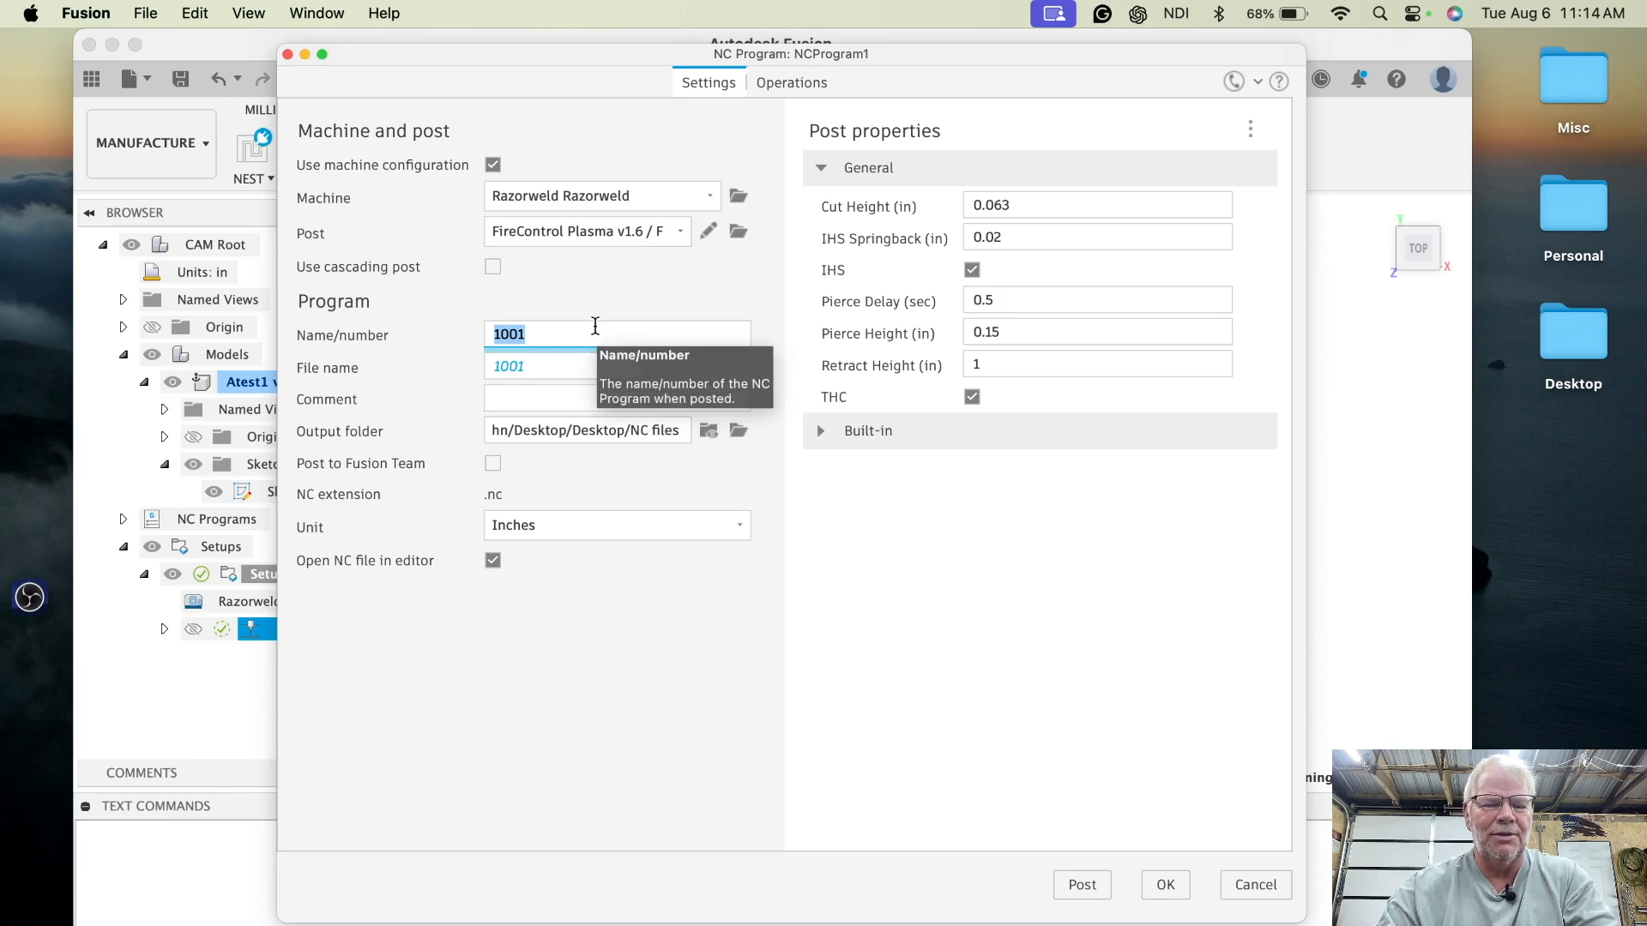
pyautogui.write('Ates')
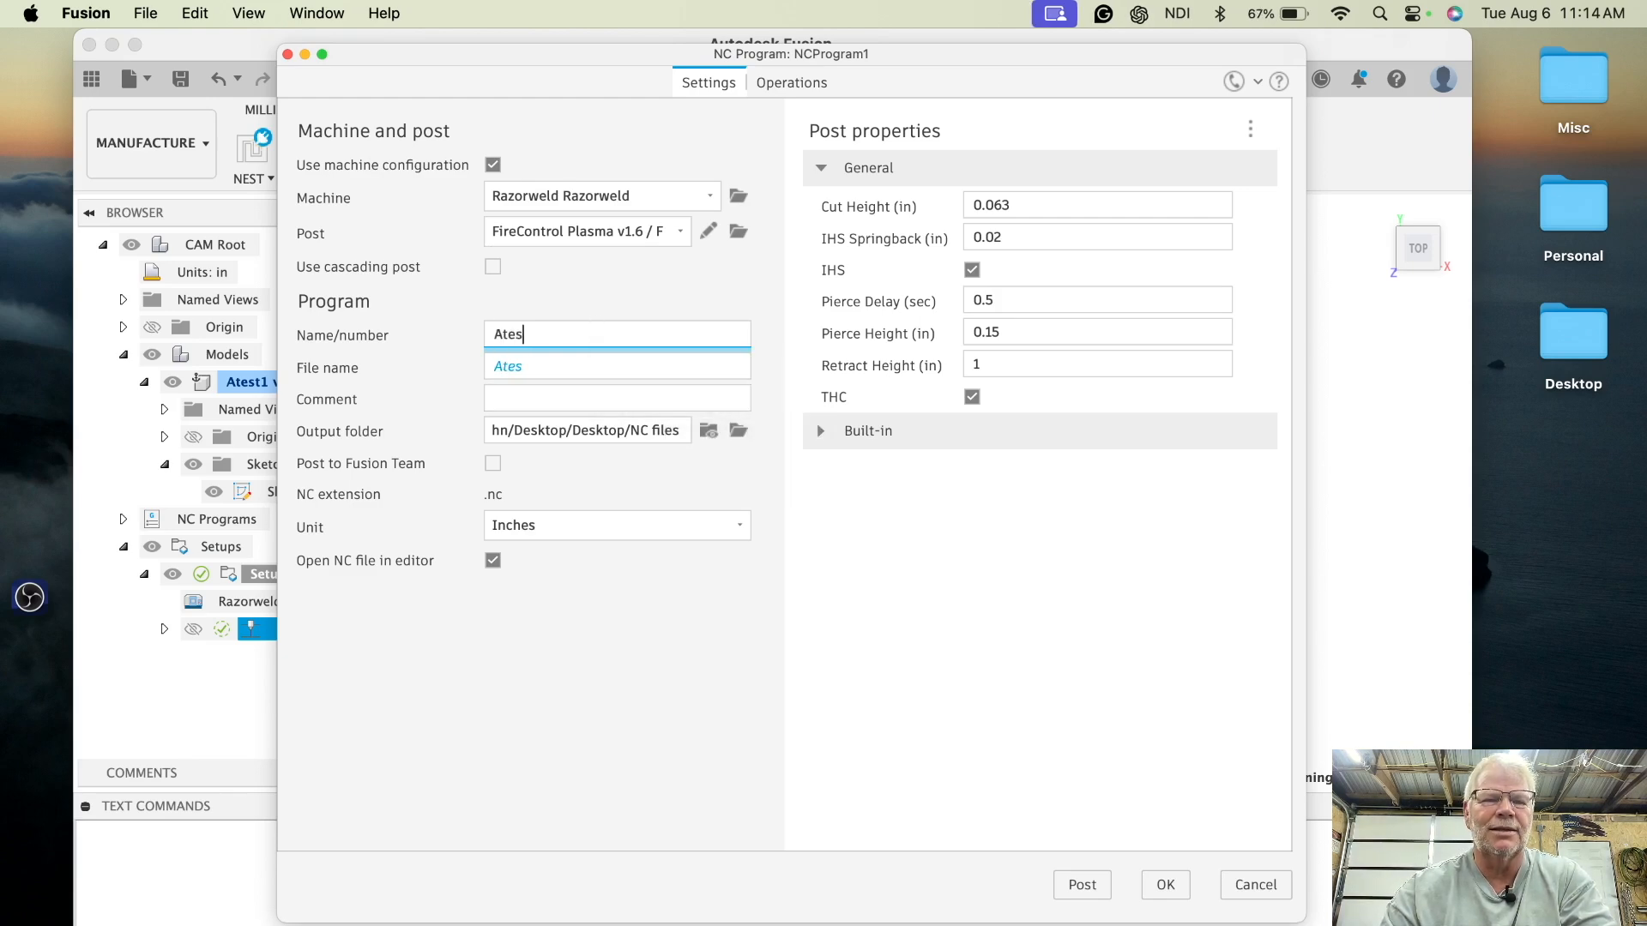
pyautogui.write('t1')
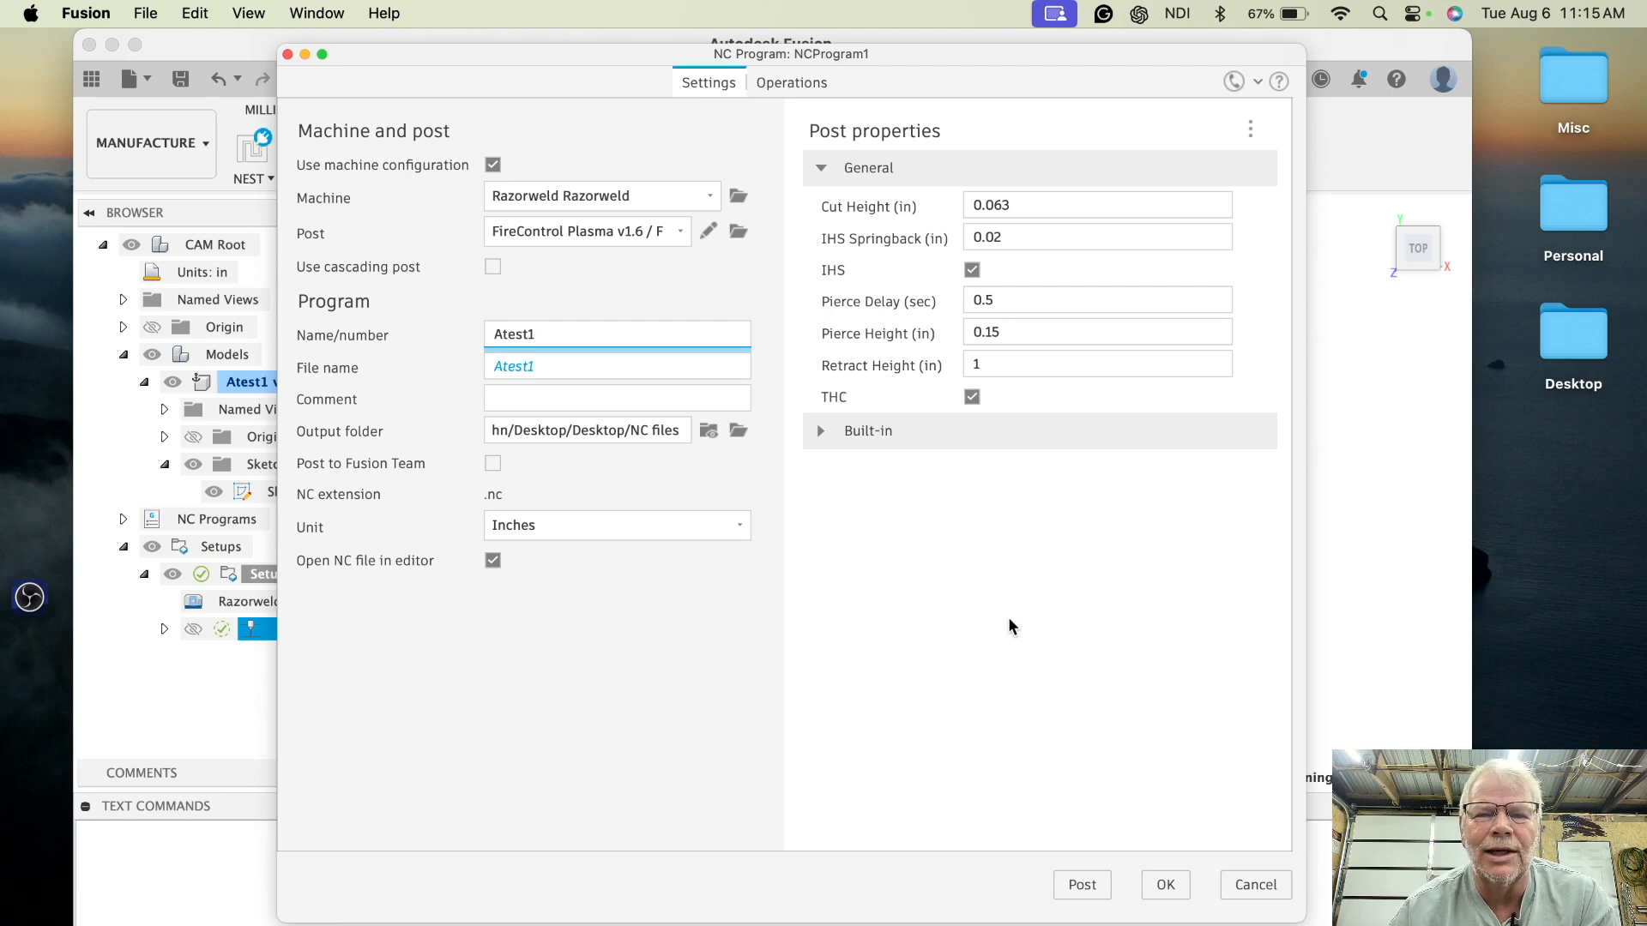
pyautogui.click(1080, 885)
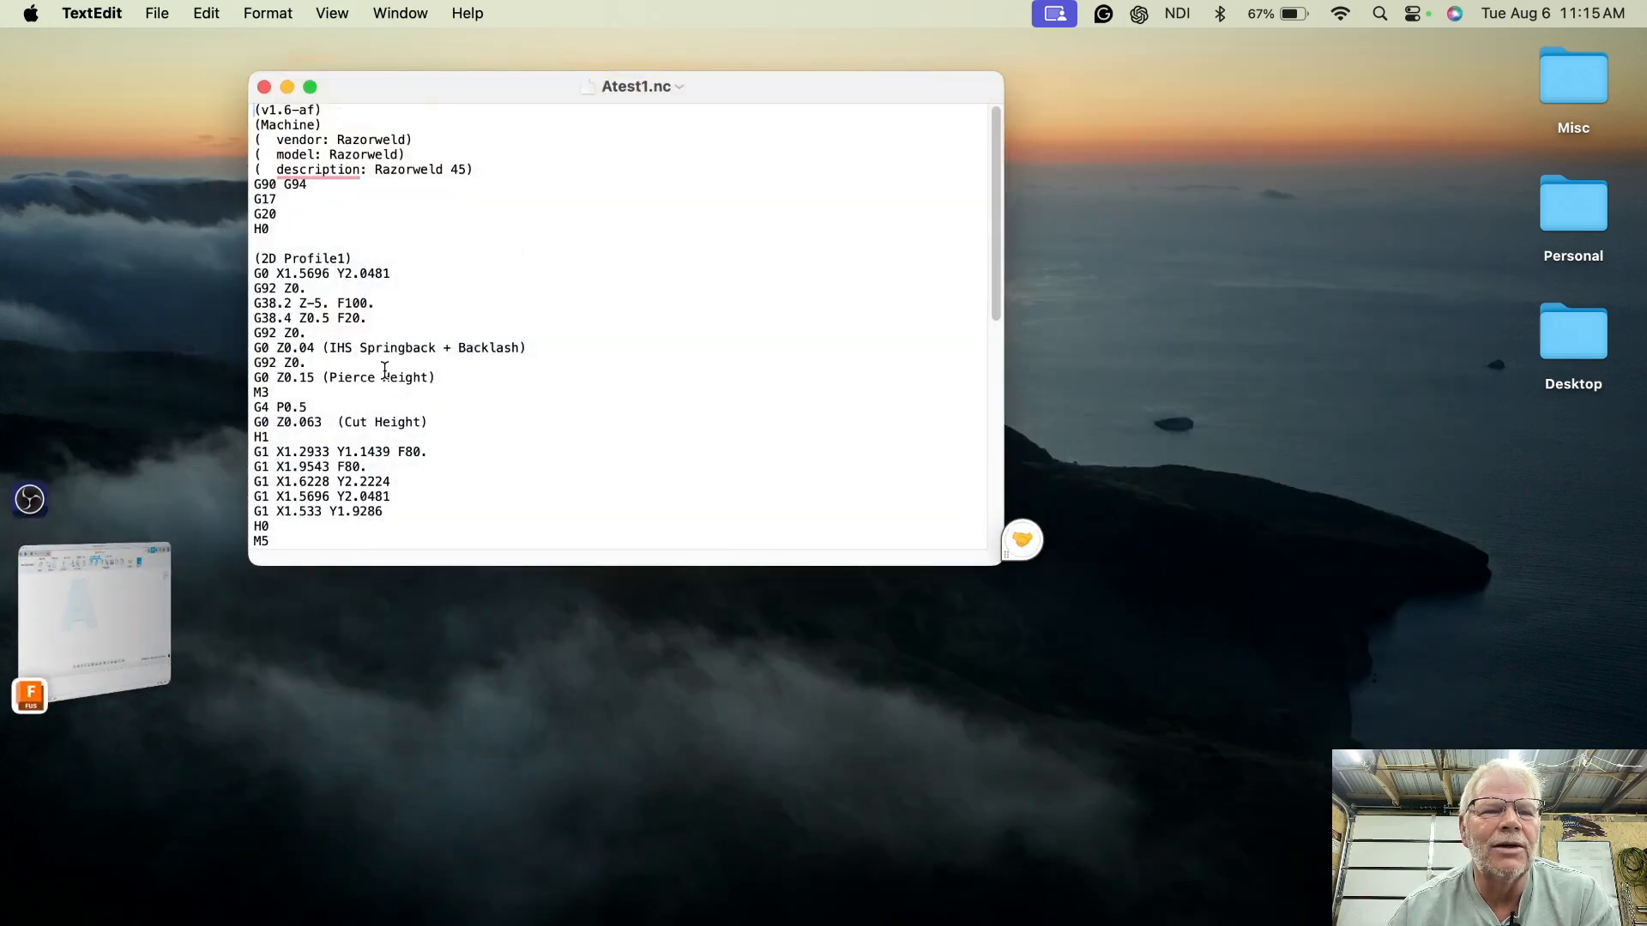
# - Review the posted Atest1.nc code, close the editor and return to Fusion
pyautogui.scroll(-10, 384, 368)
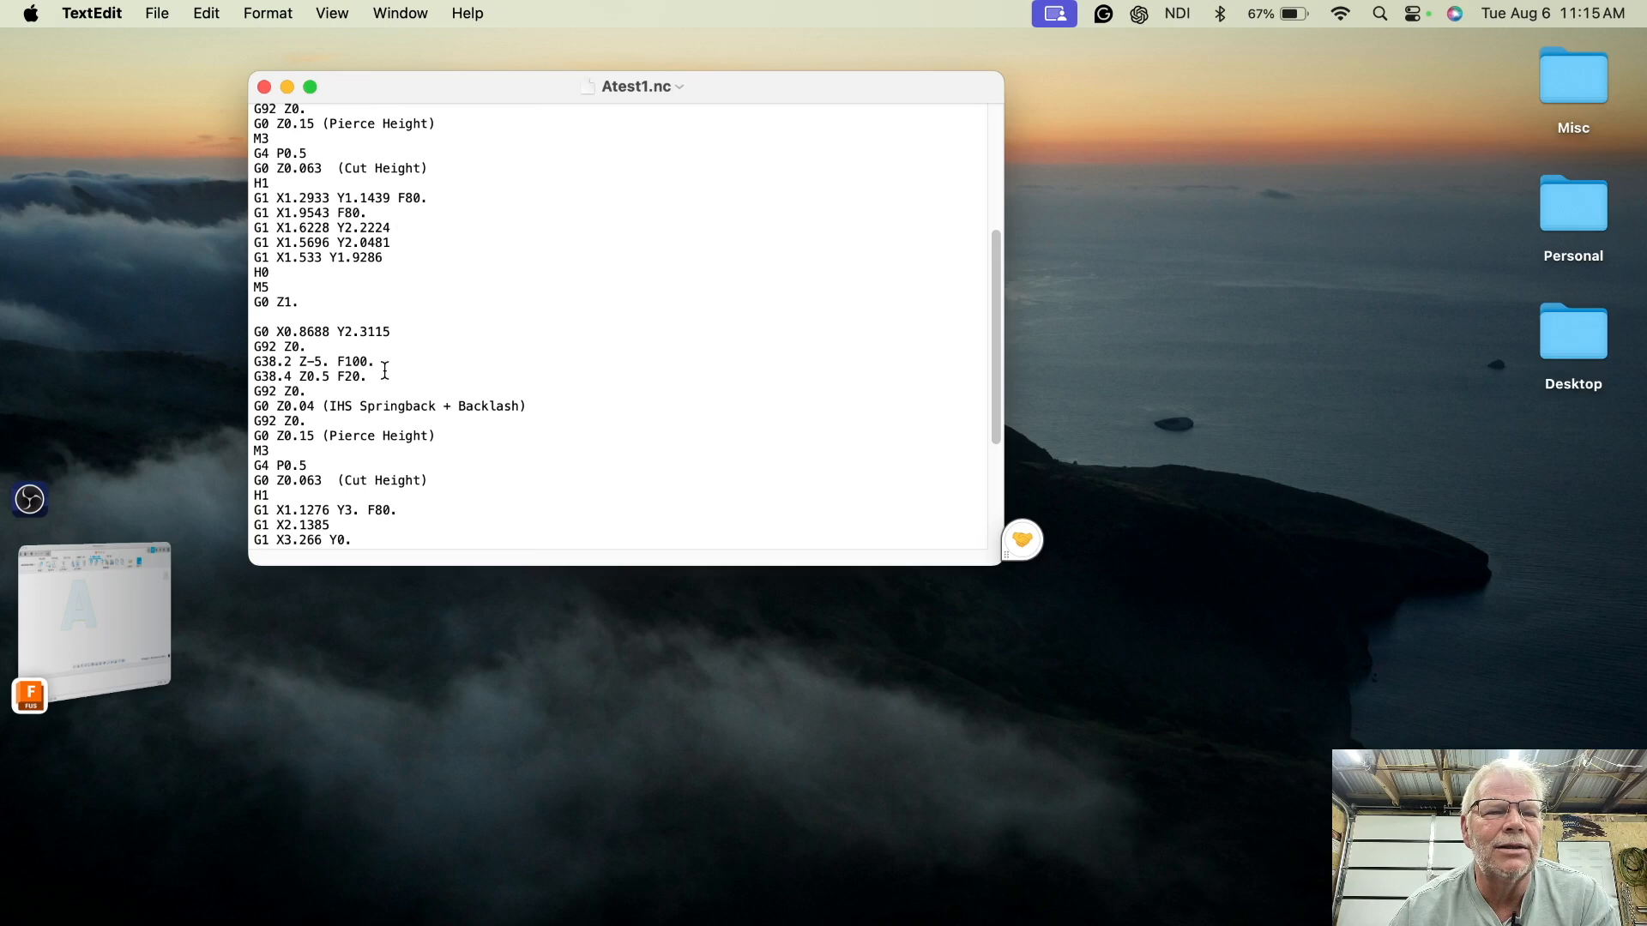
pyautogui.scroll(10, 385, 369)
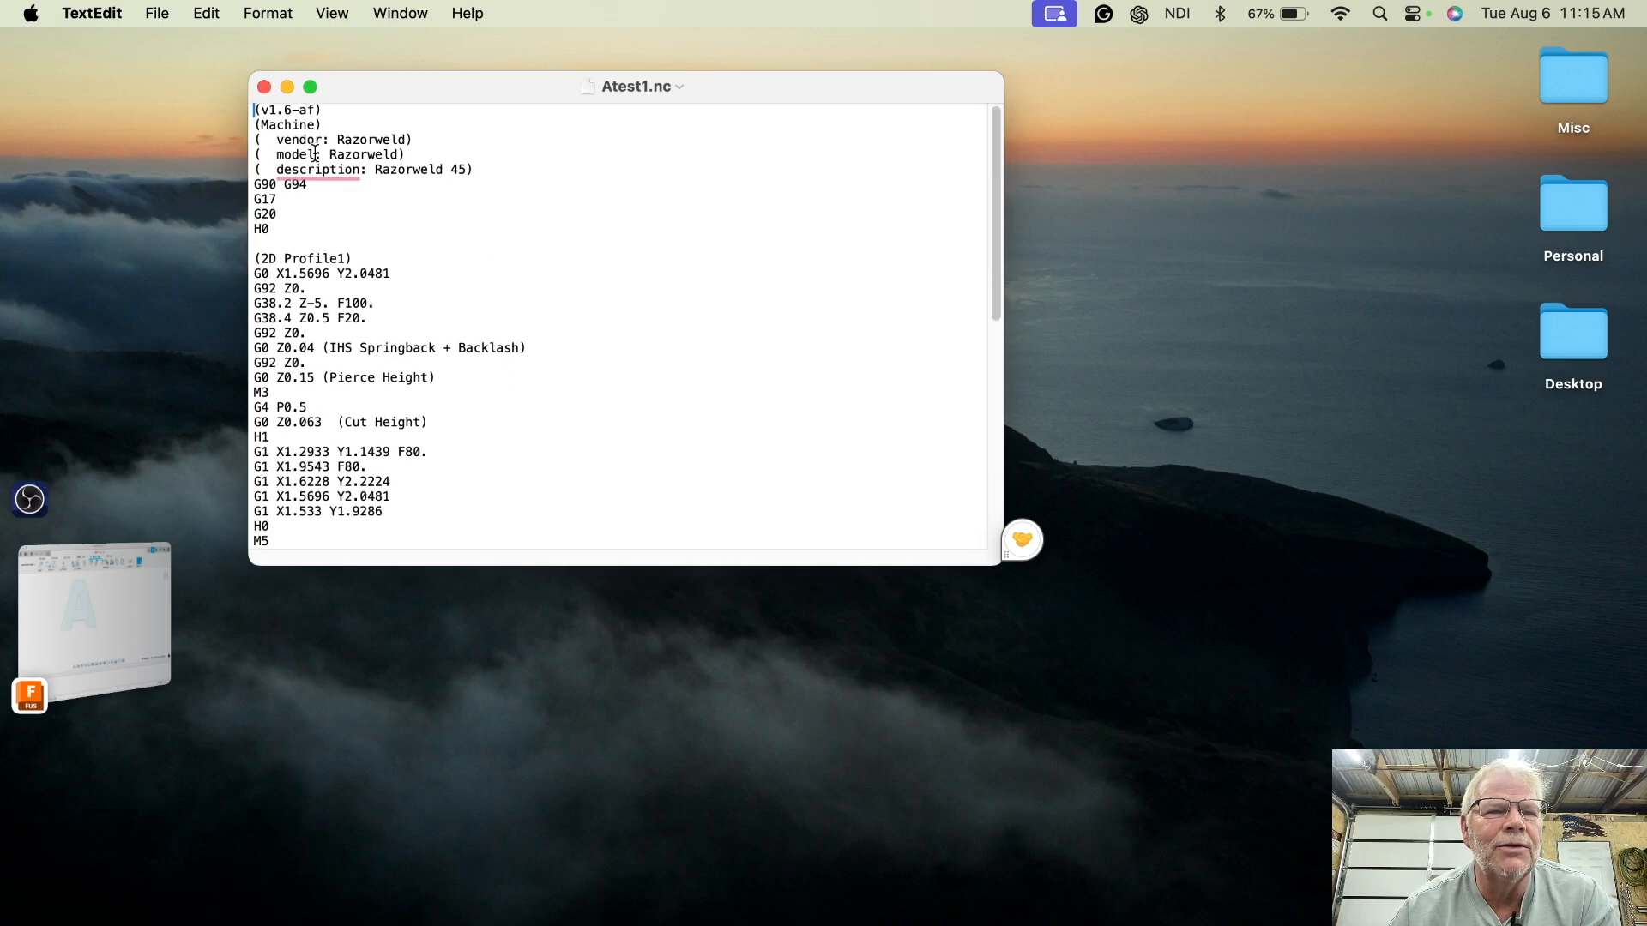
pyautogui.click(265, 86)
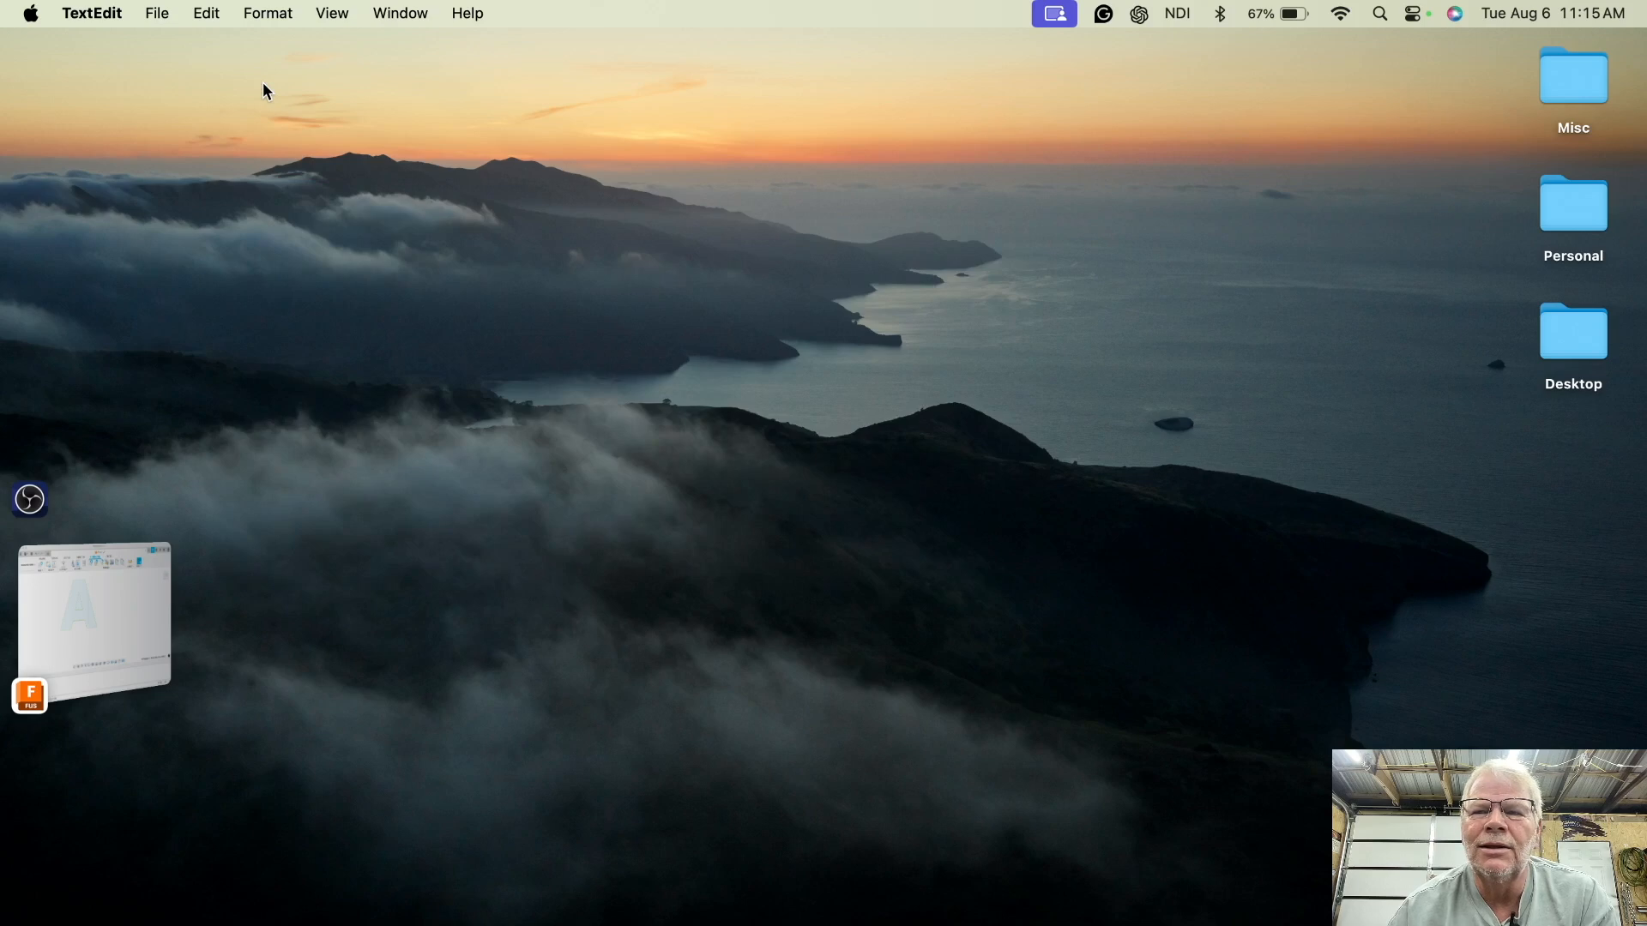
pyautogui.click(136, 624)
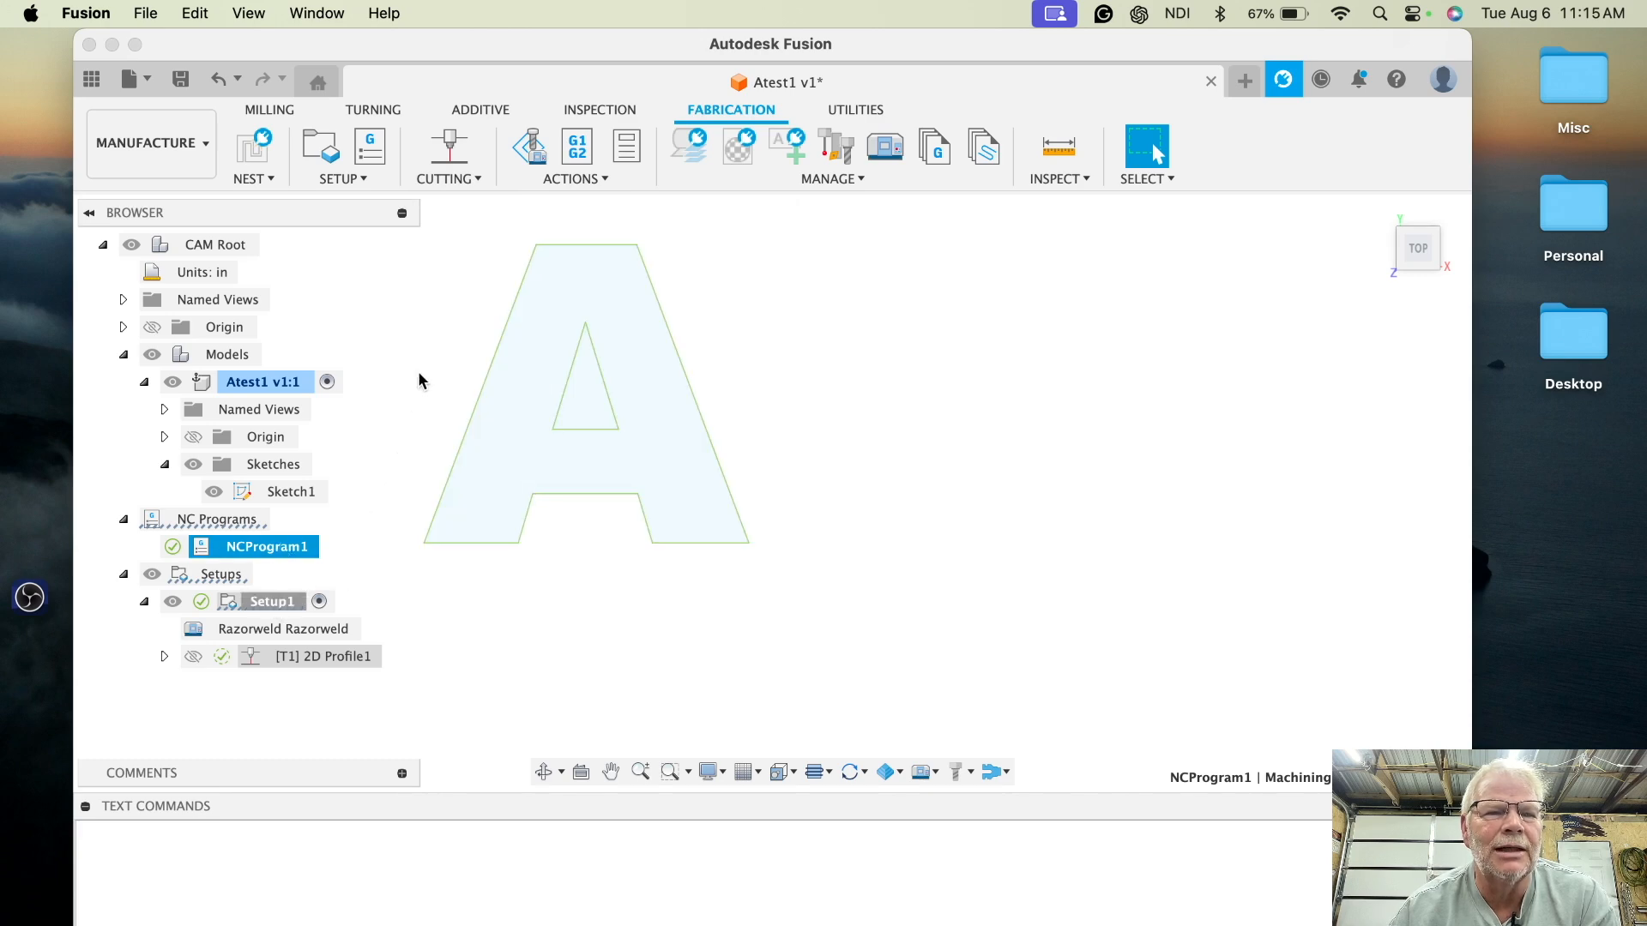
# - Create a second 2D profile on Sketch1's profiles with sideways compensation set to Left
pyautogui.click(453, 151)
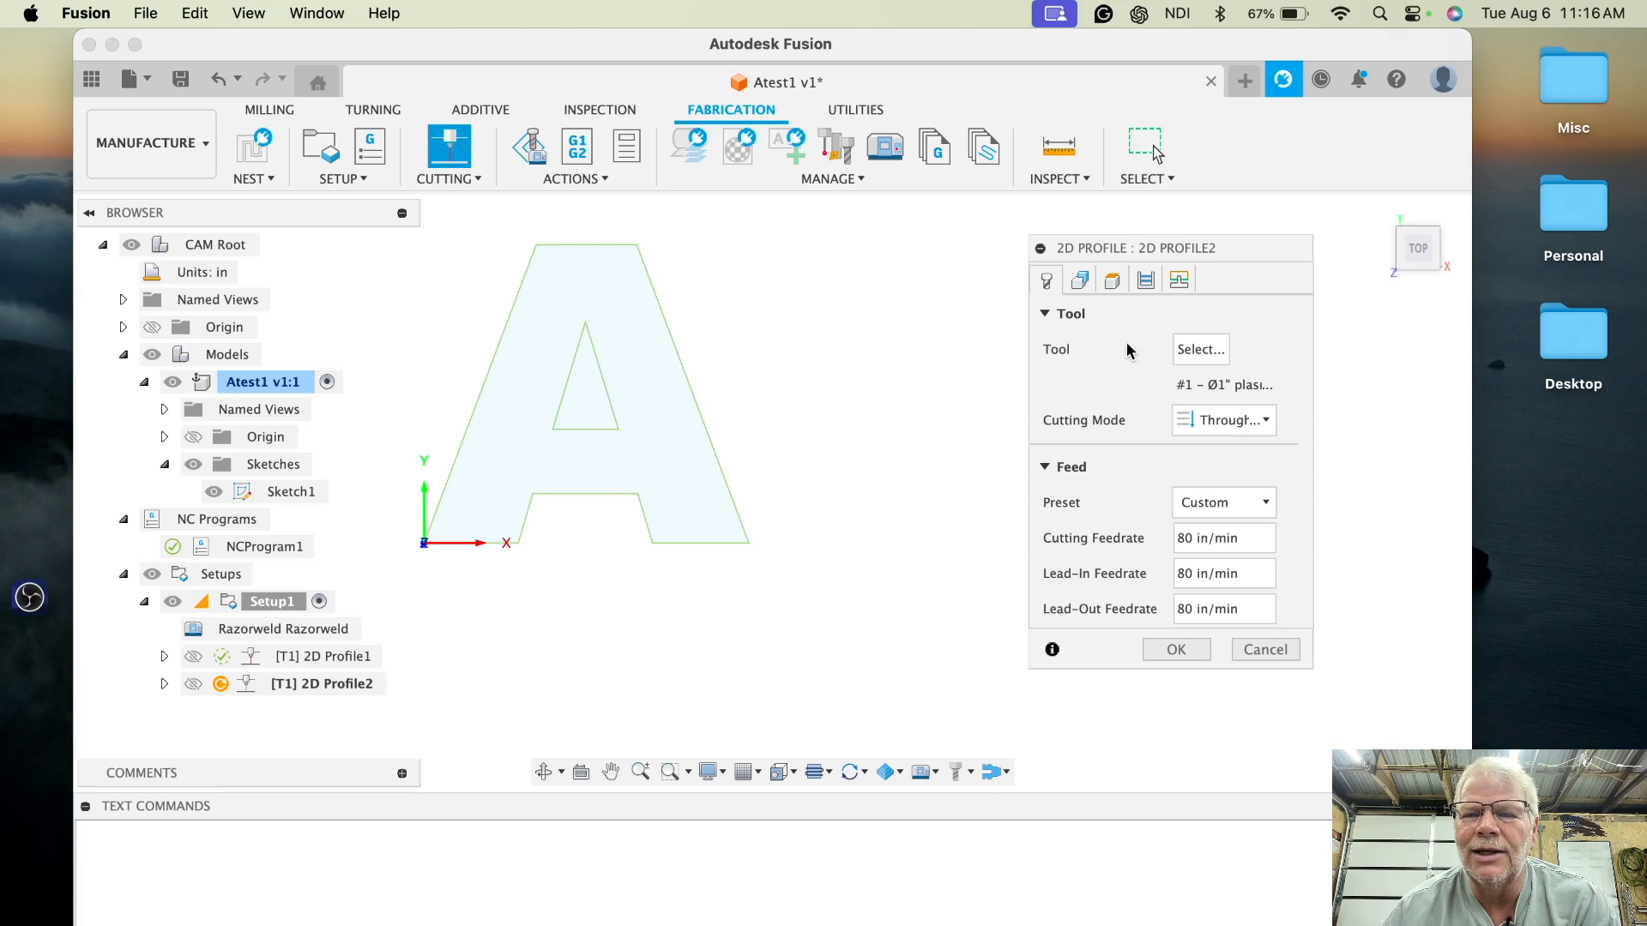
pyautogui.click(1082, 281)
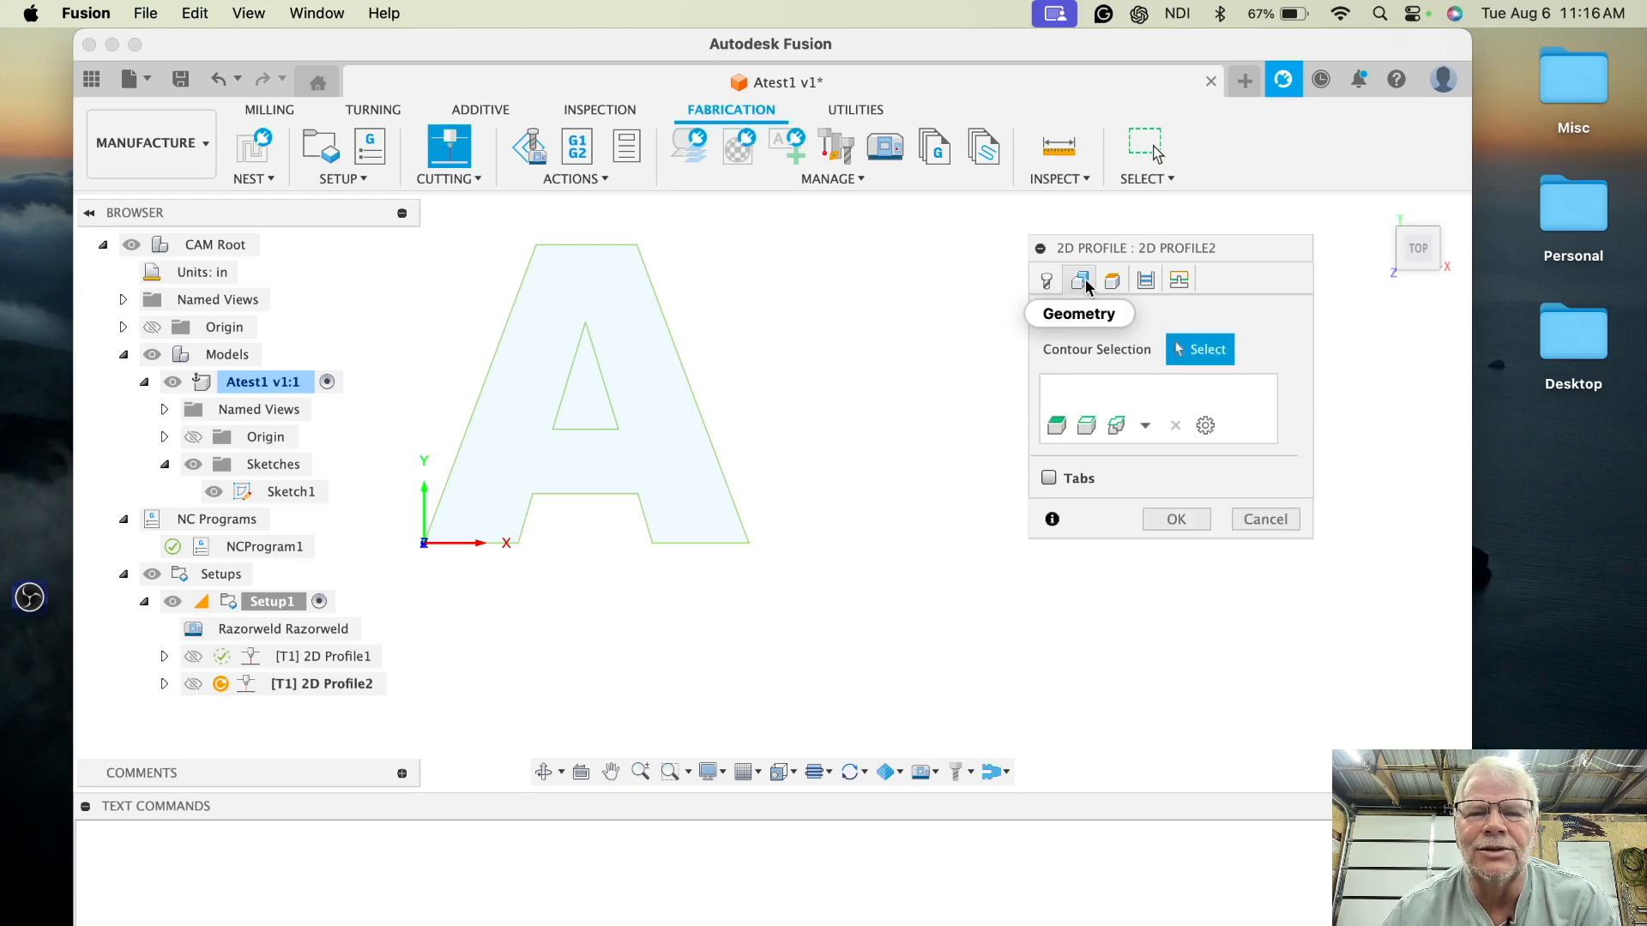
pyautogui.click(300, 494)
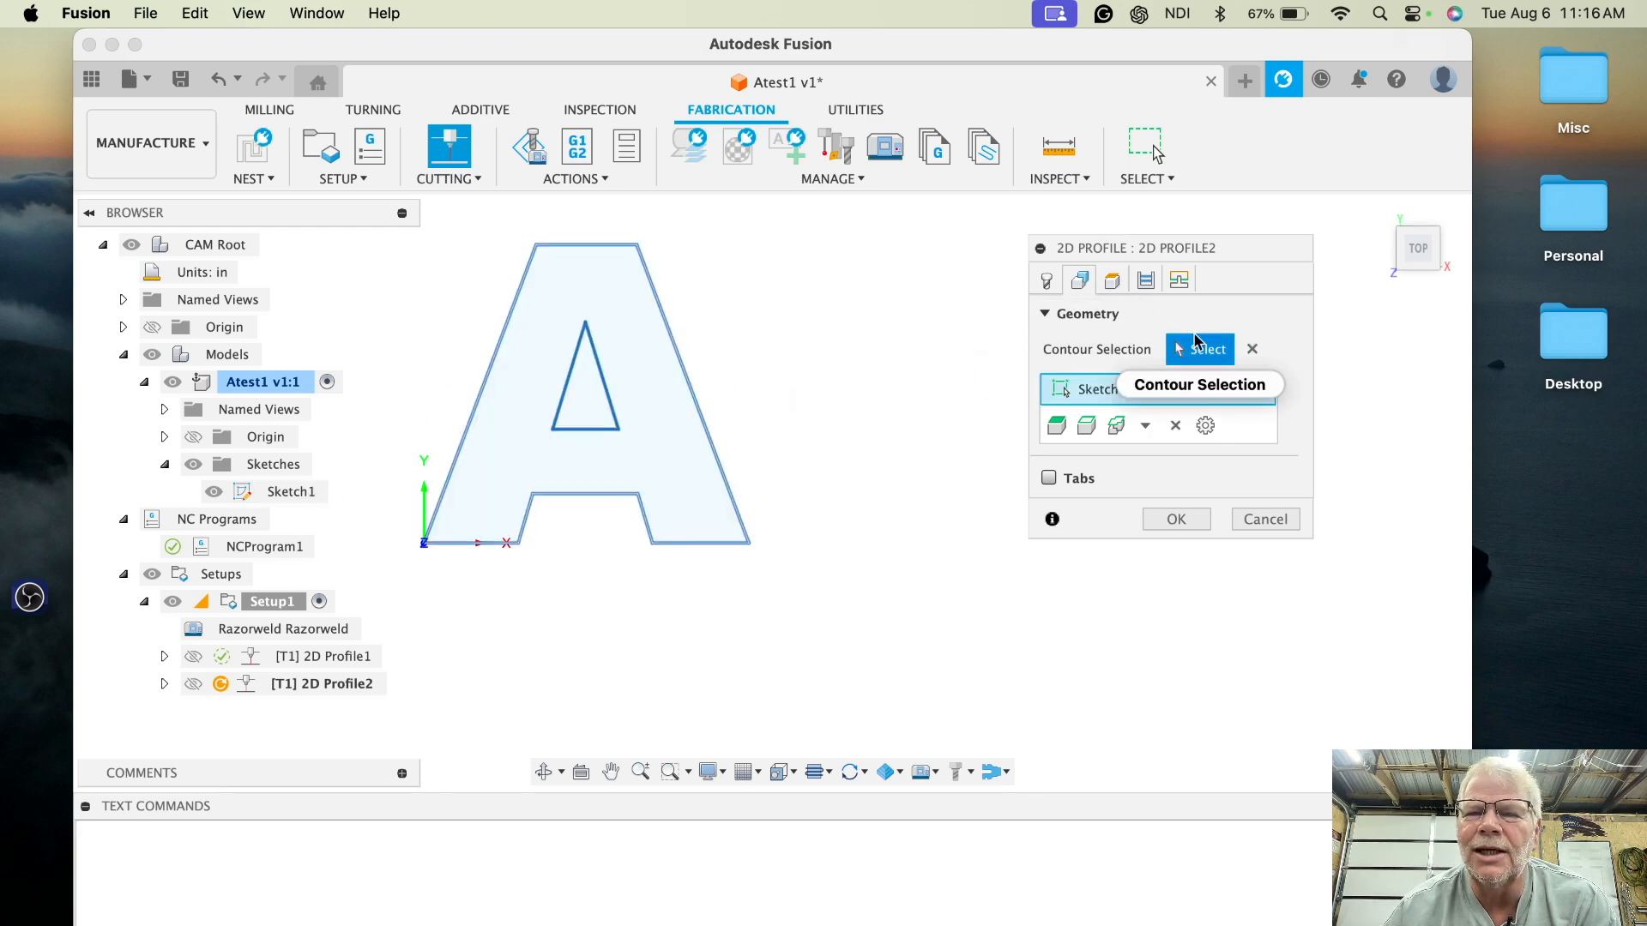
pyautogui.click(1142, 285)
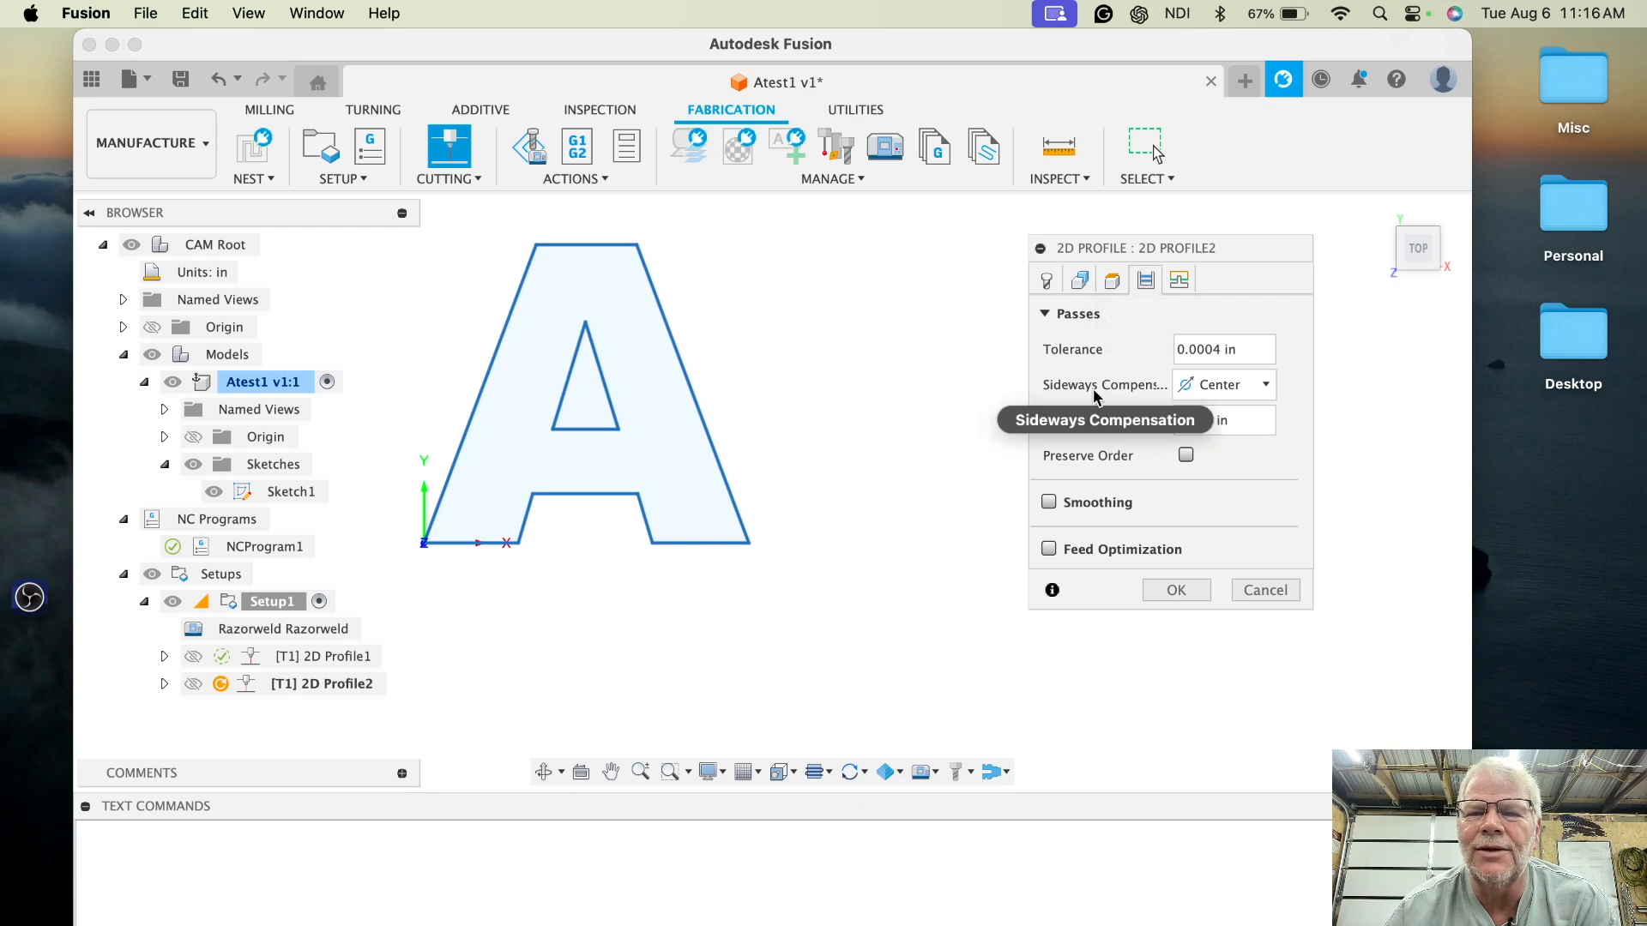
pyautogui.click(1265, 385)
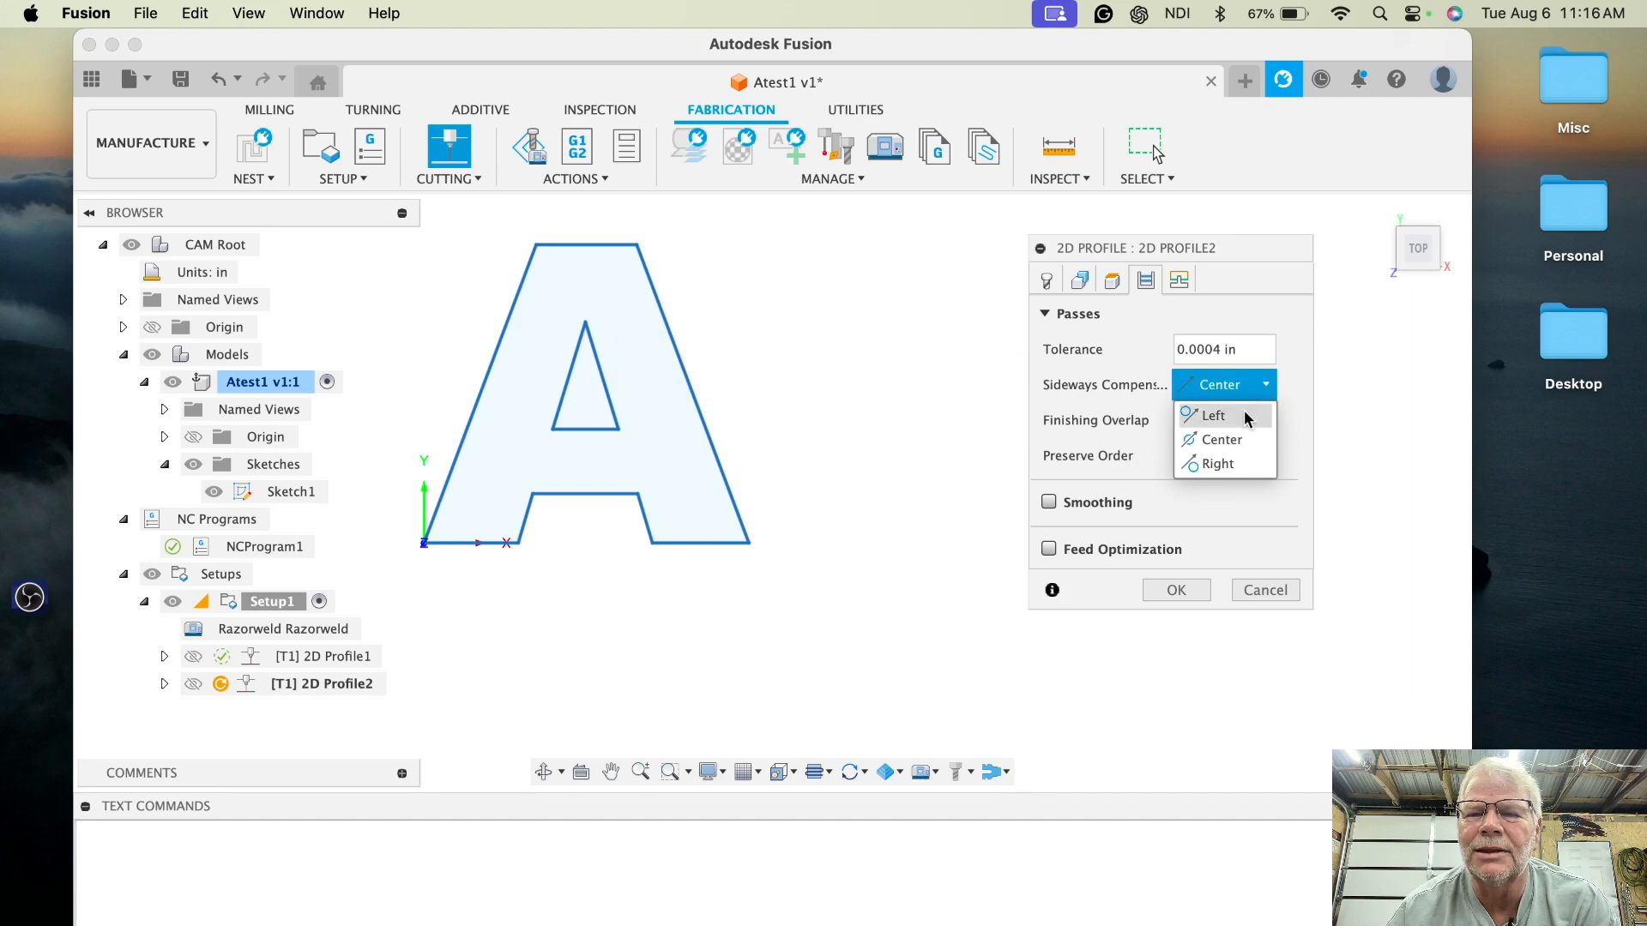
pyautogui.click(1246, 417)
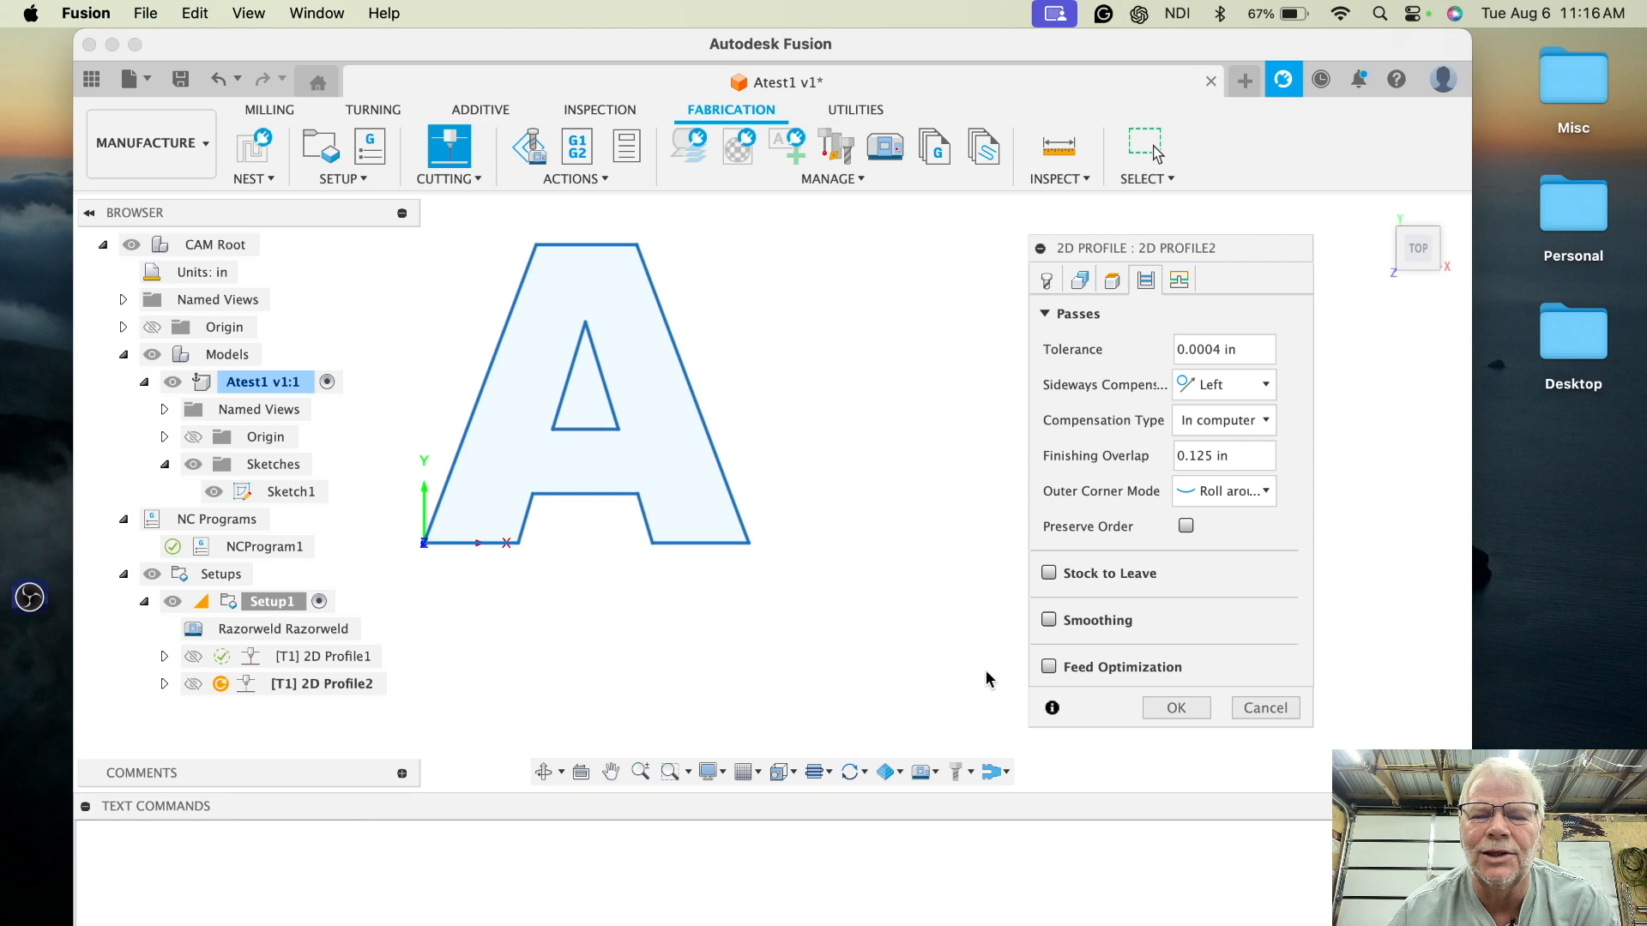
pyautogui.click(1175, 708)
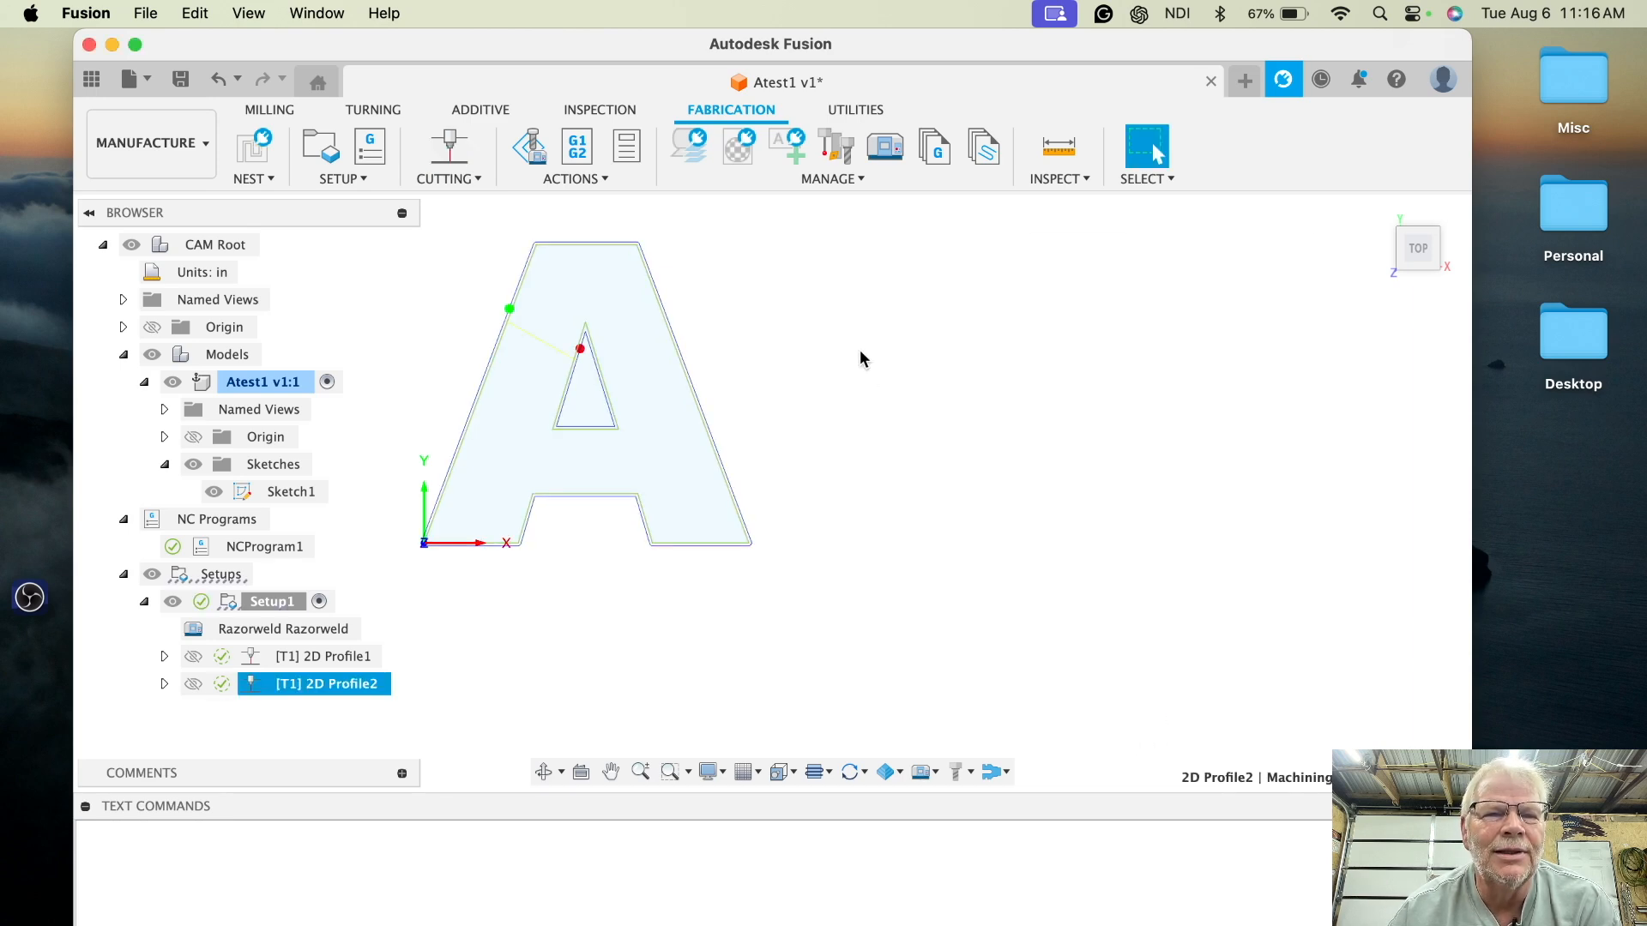
# - Create an NC program named Atest2SidewaysCompensationLeft and post it
pyautogui.click(370, 146)
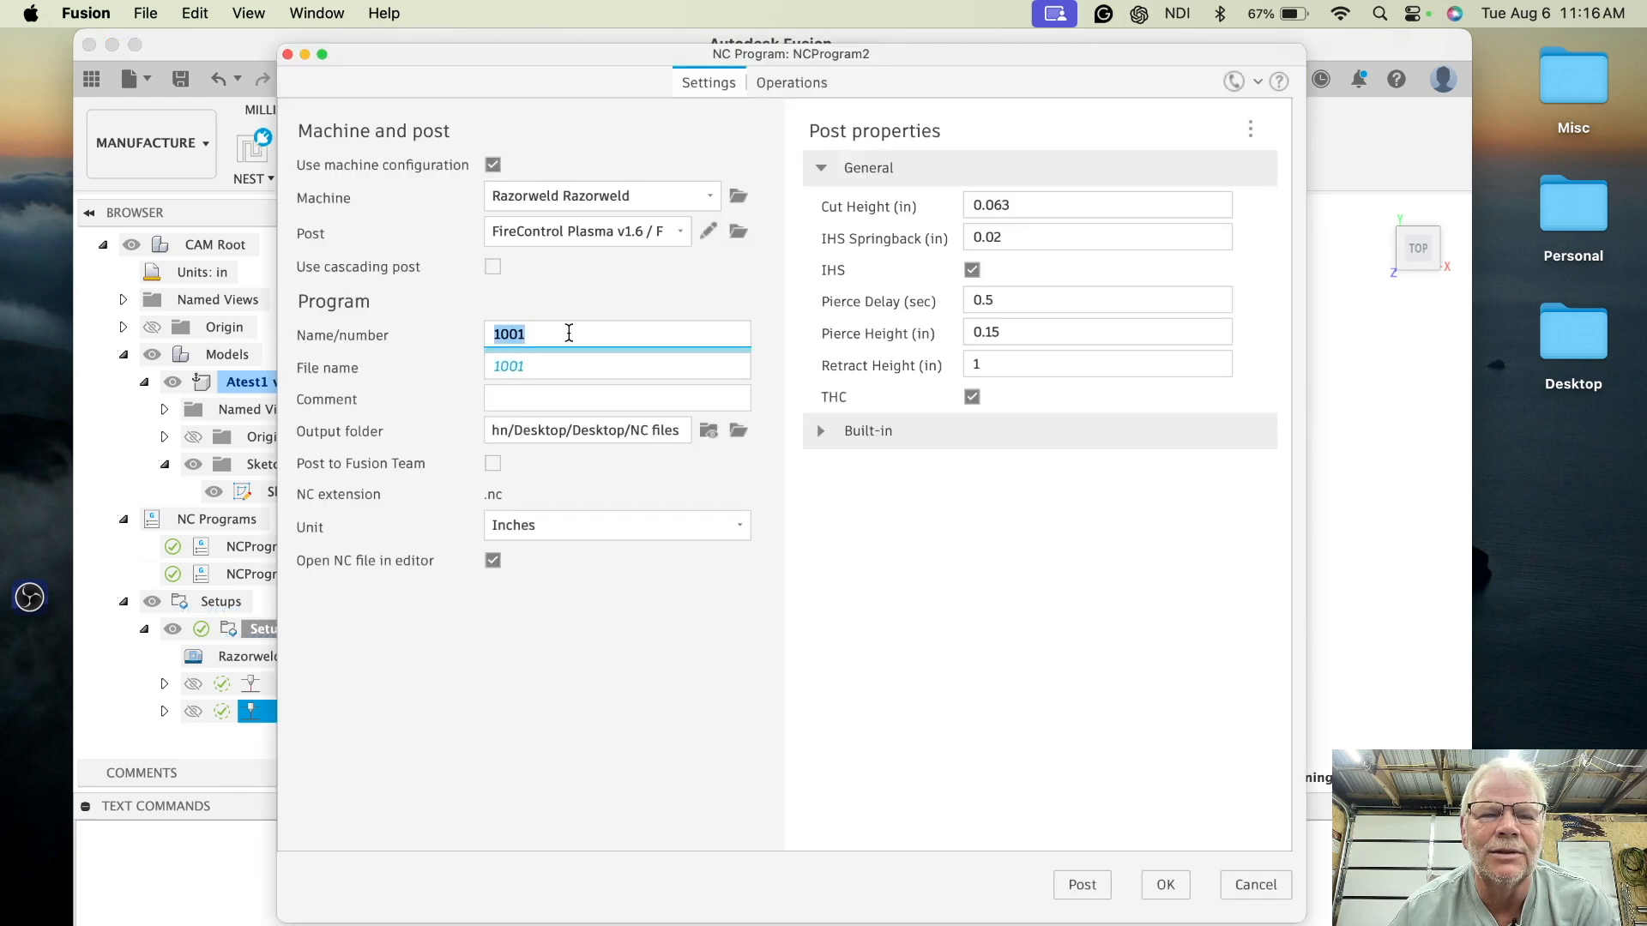
pyautogui.write('A')
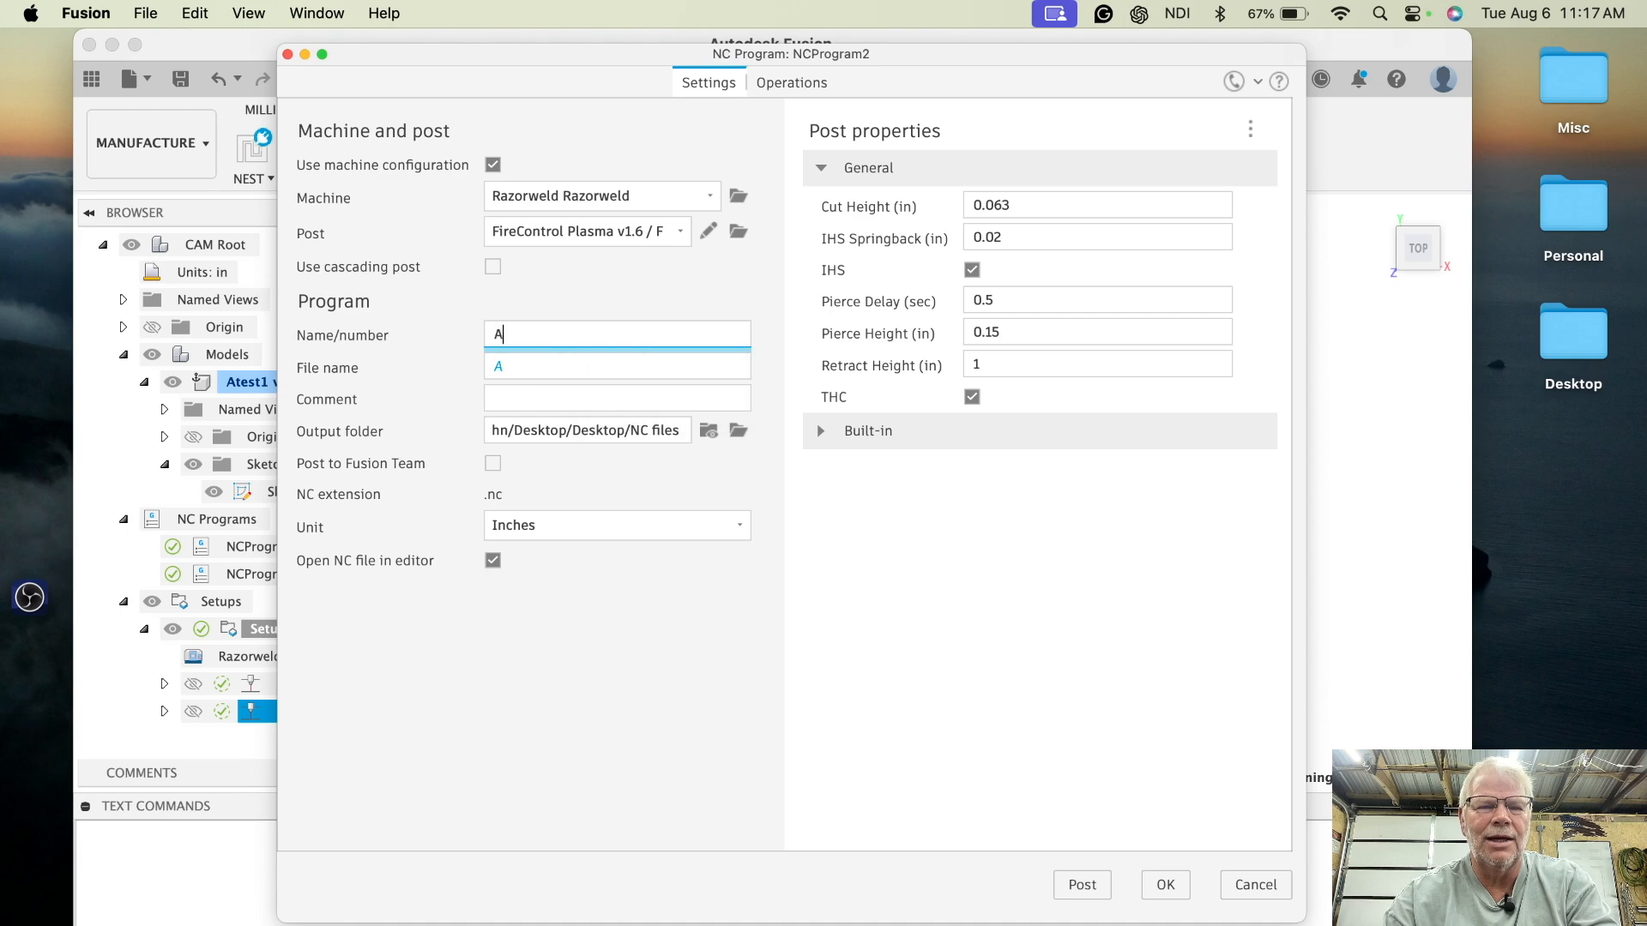
pyautogui.write('test2')
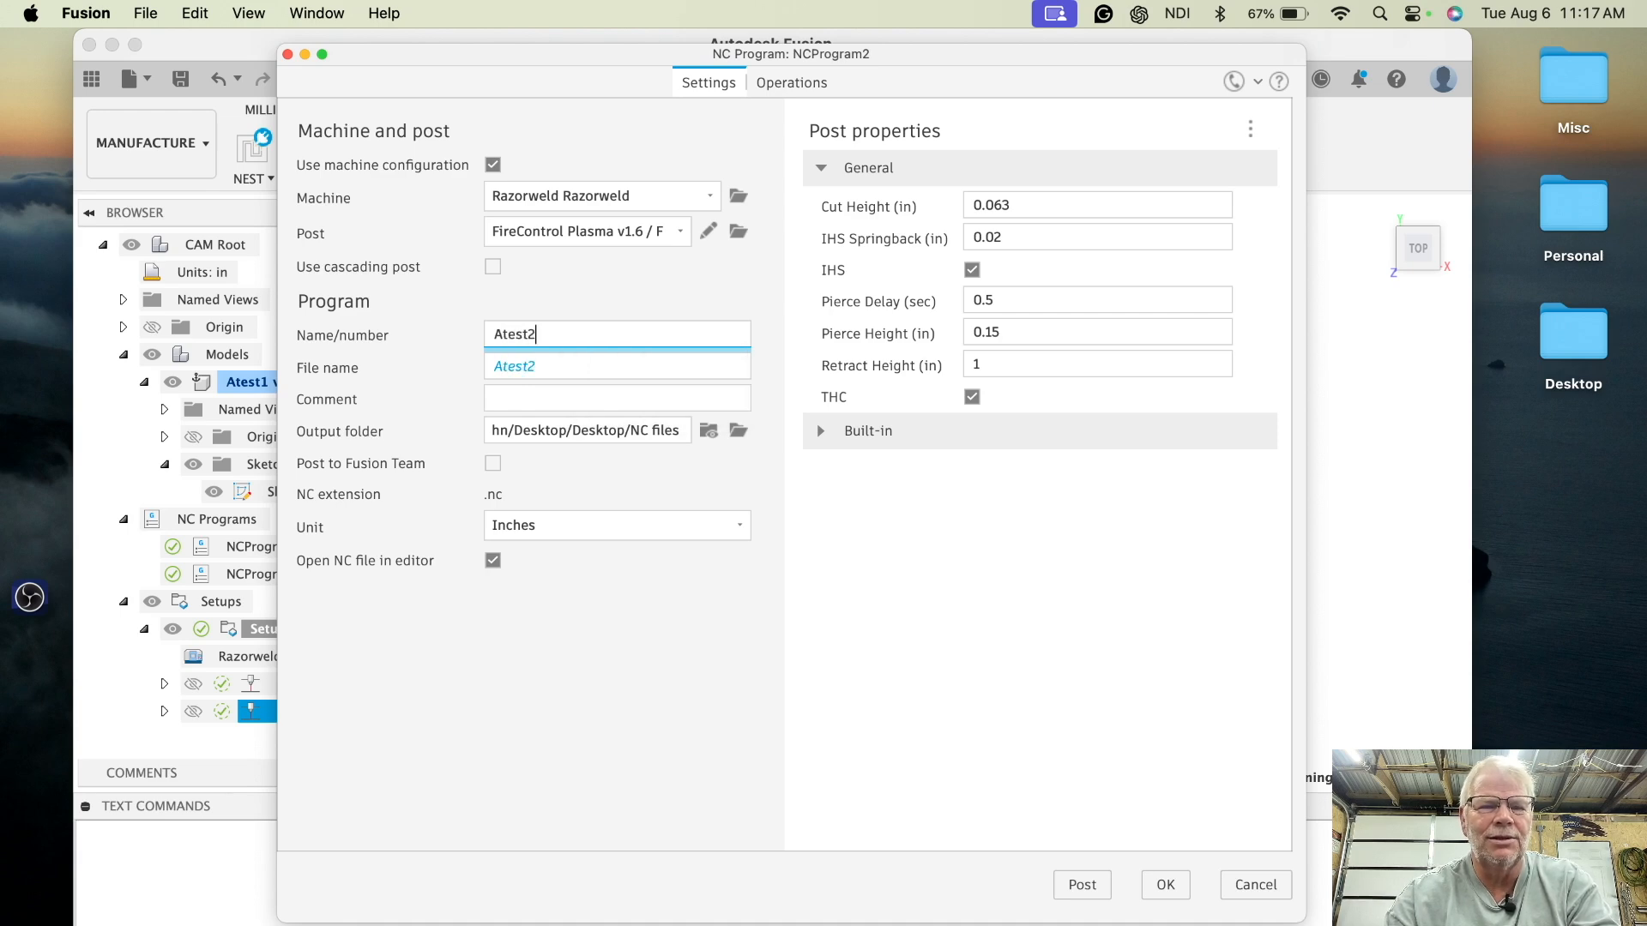
pyautogui.write('Sideway')
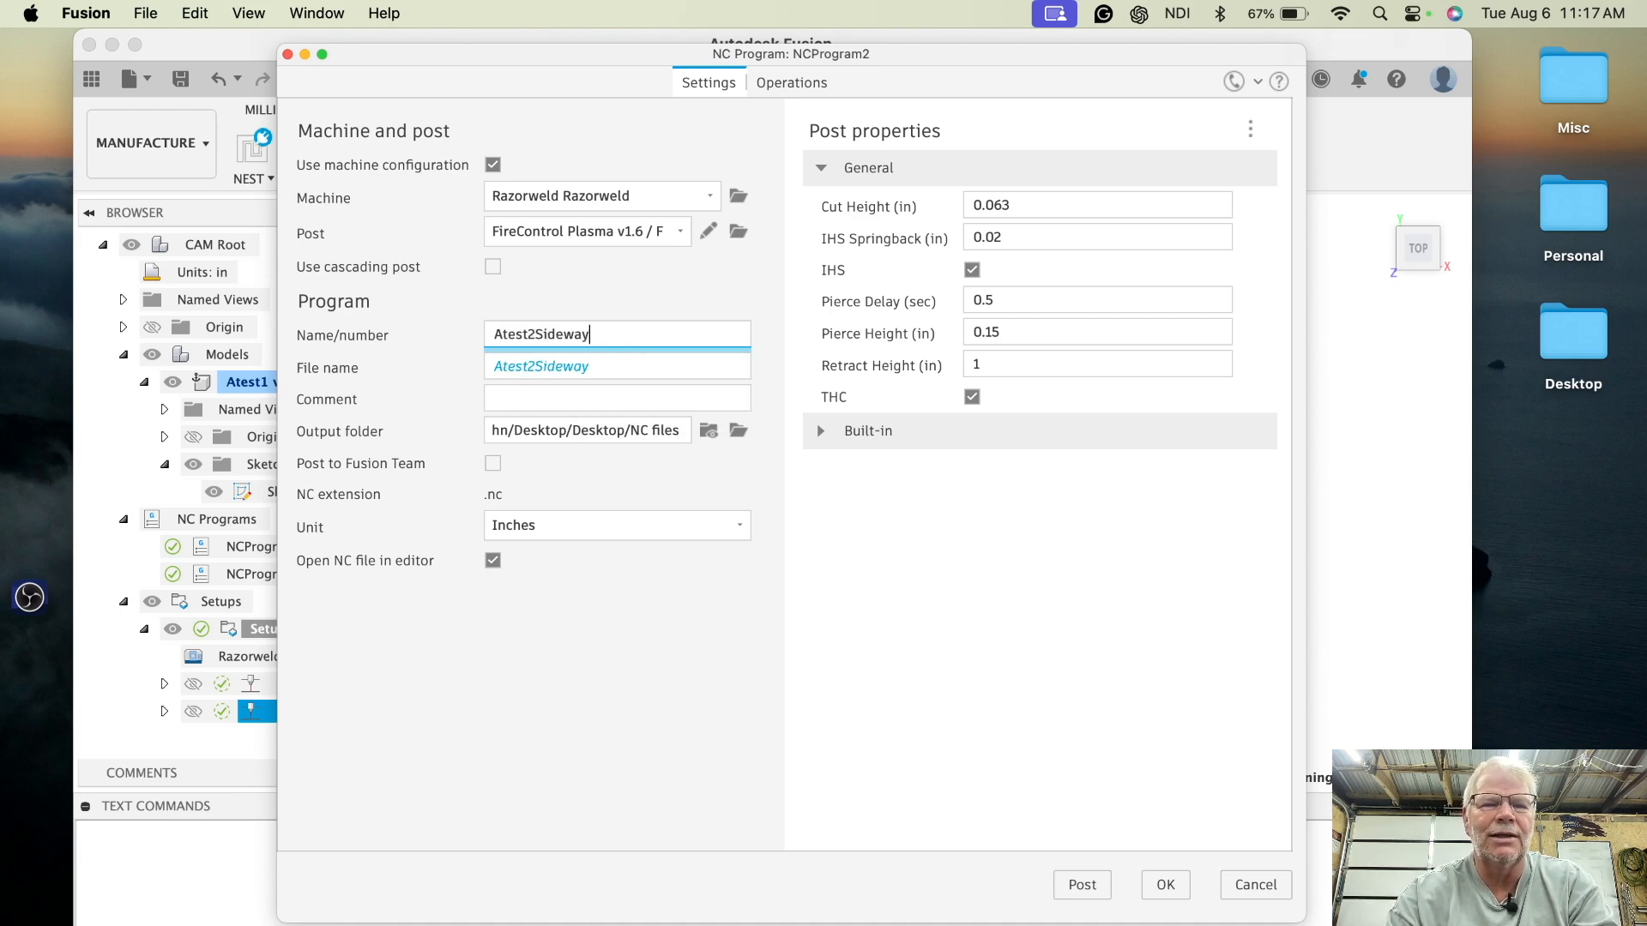
pyautogui.write('sComp')
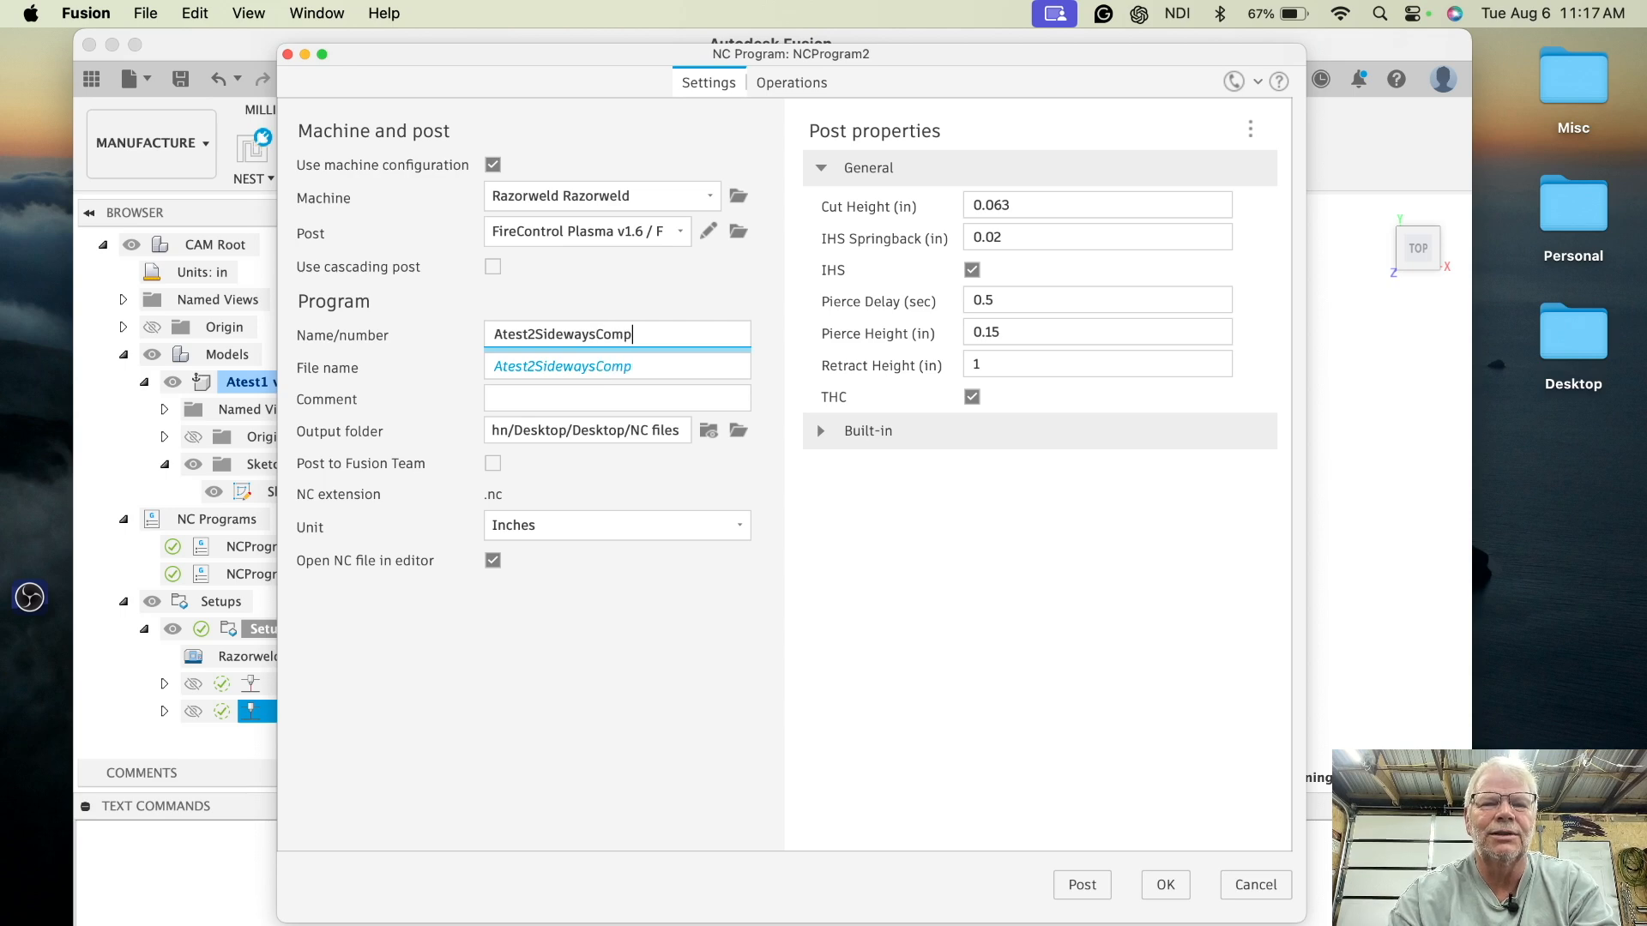
pyautogui.write('ensationL')
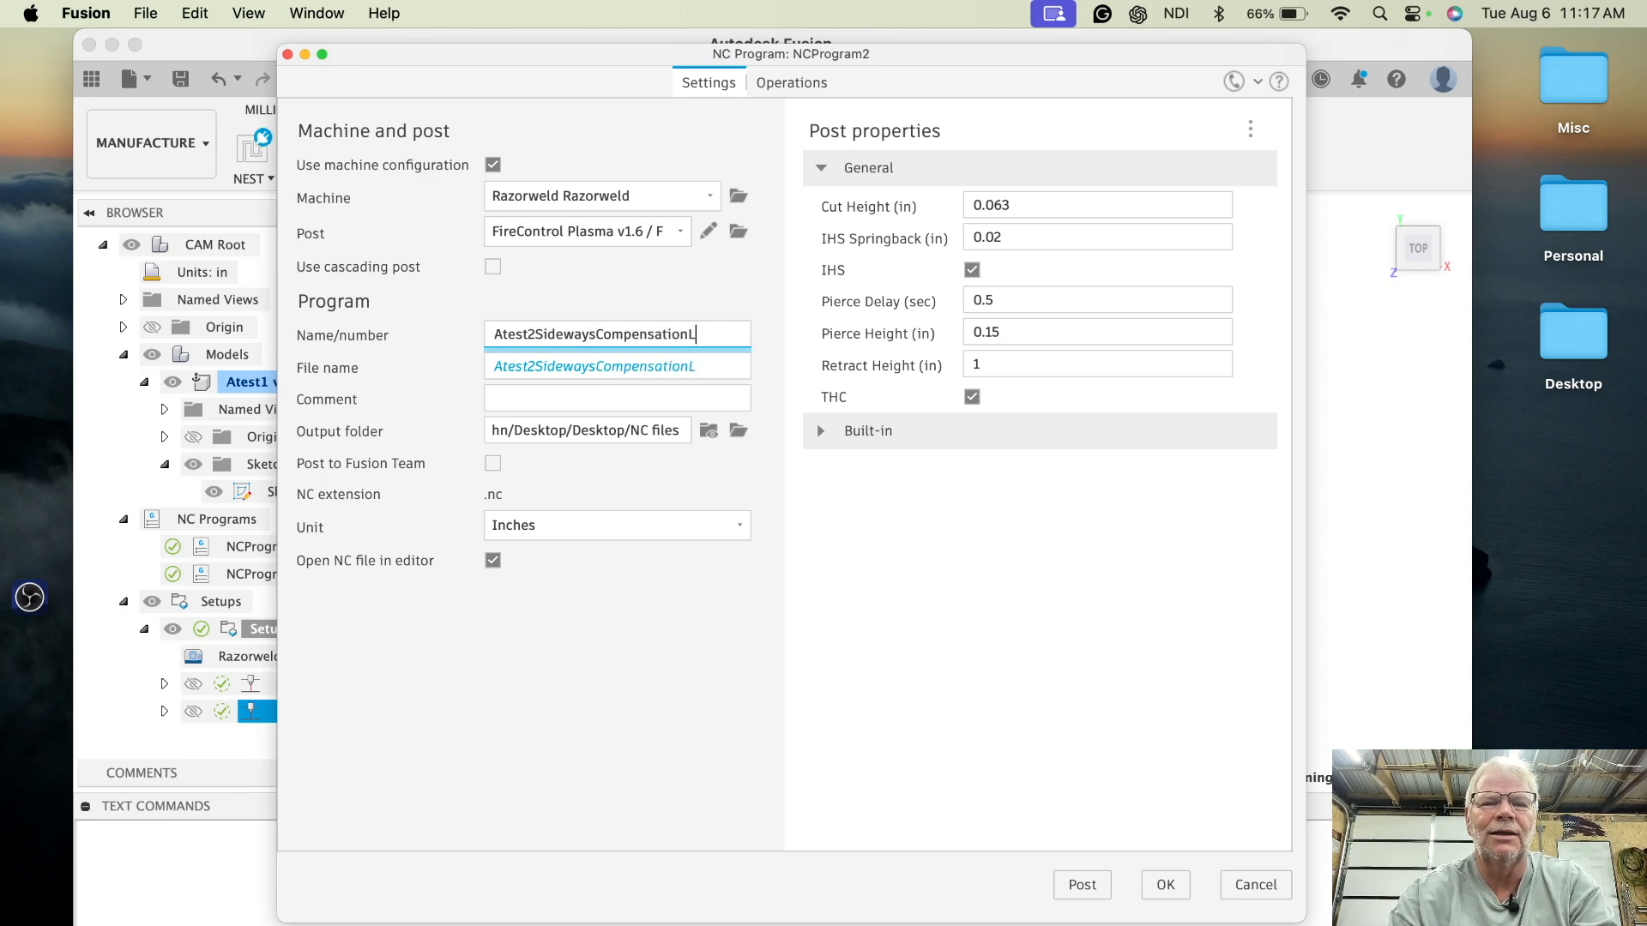
pyautogui.write('eft')
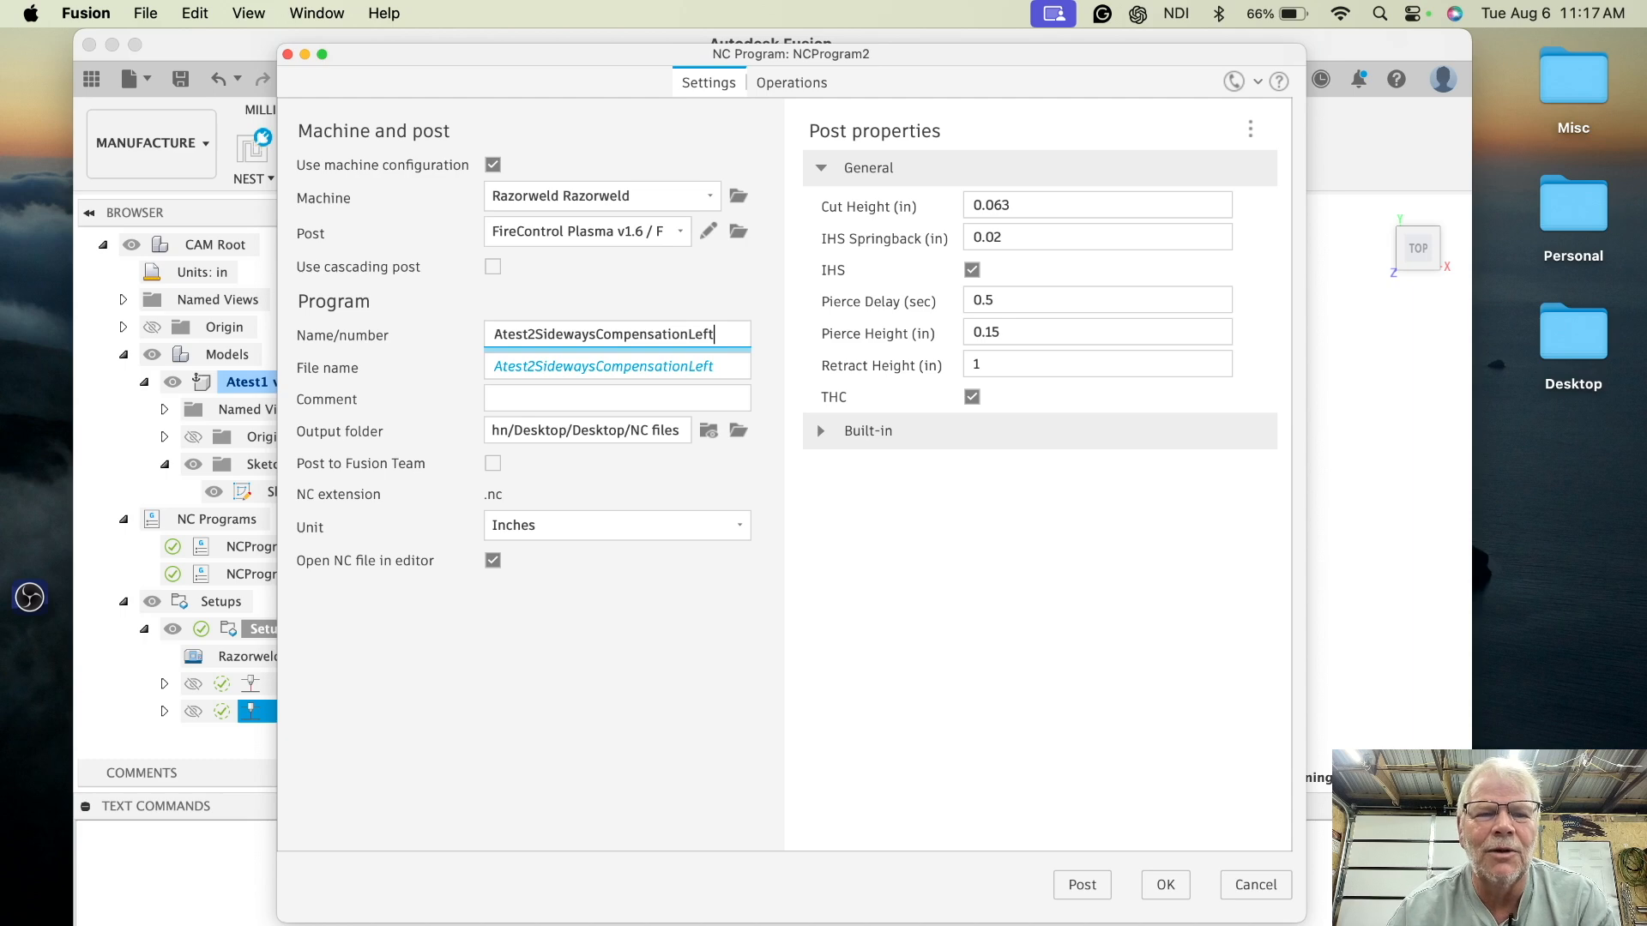
pyautogui.click(1080, 885)
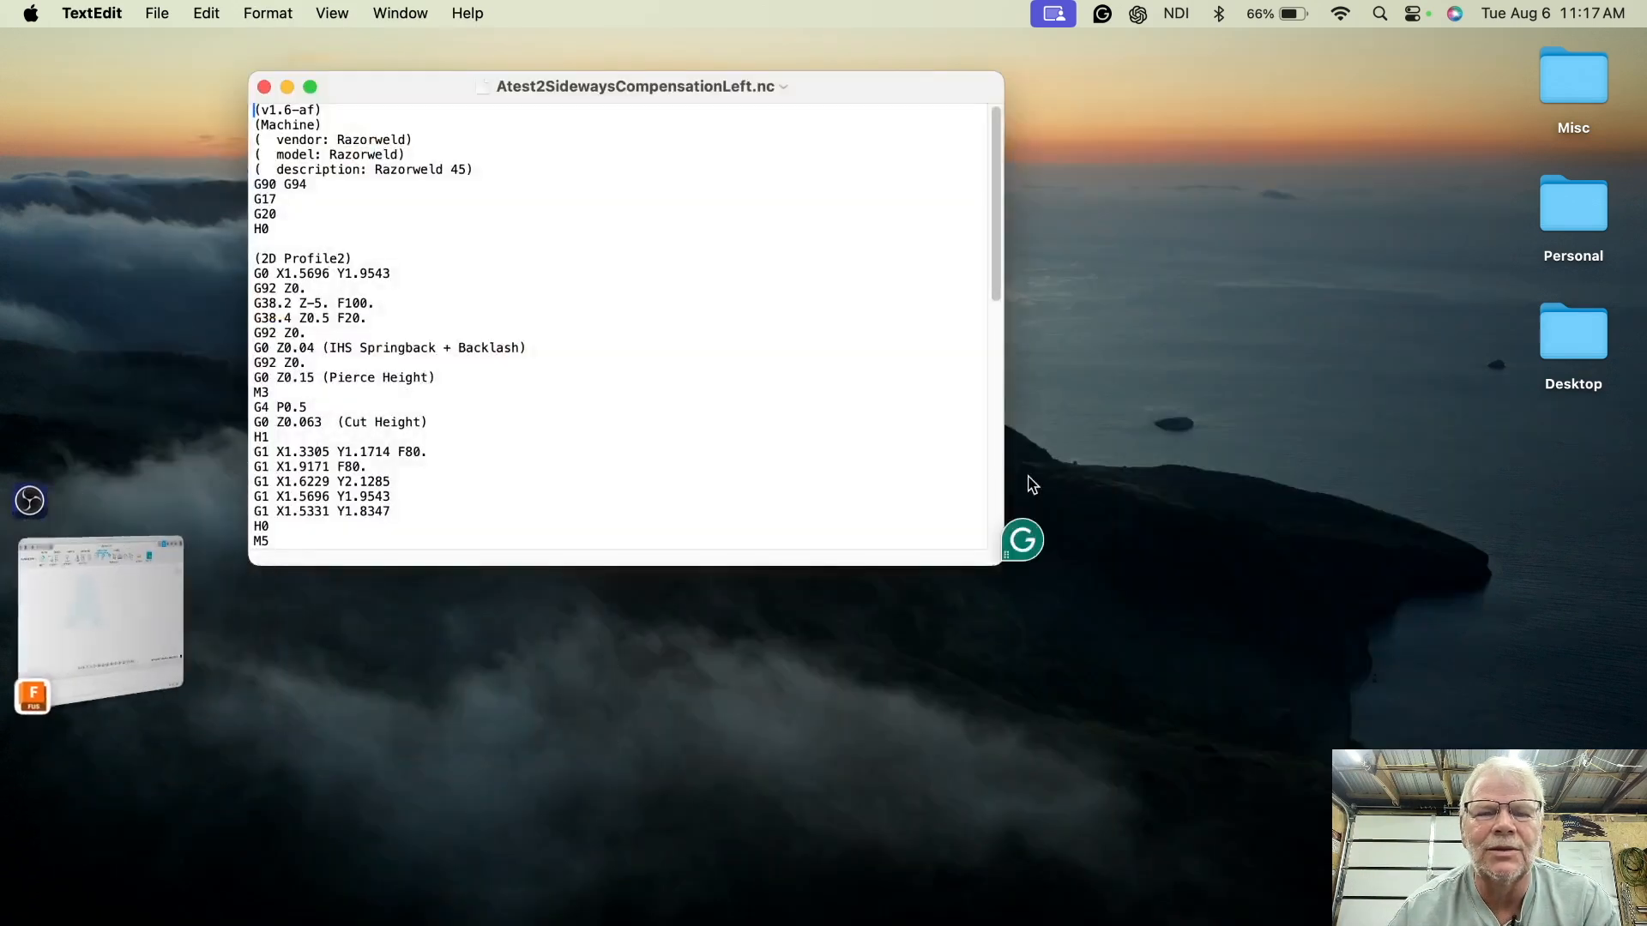
# - Return to Fusion and create a third 2D profile on Sketch1's profiles with sideways compensation set to Right
pyautogui.click(263, 87)
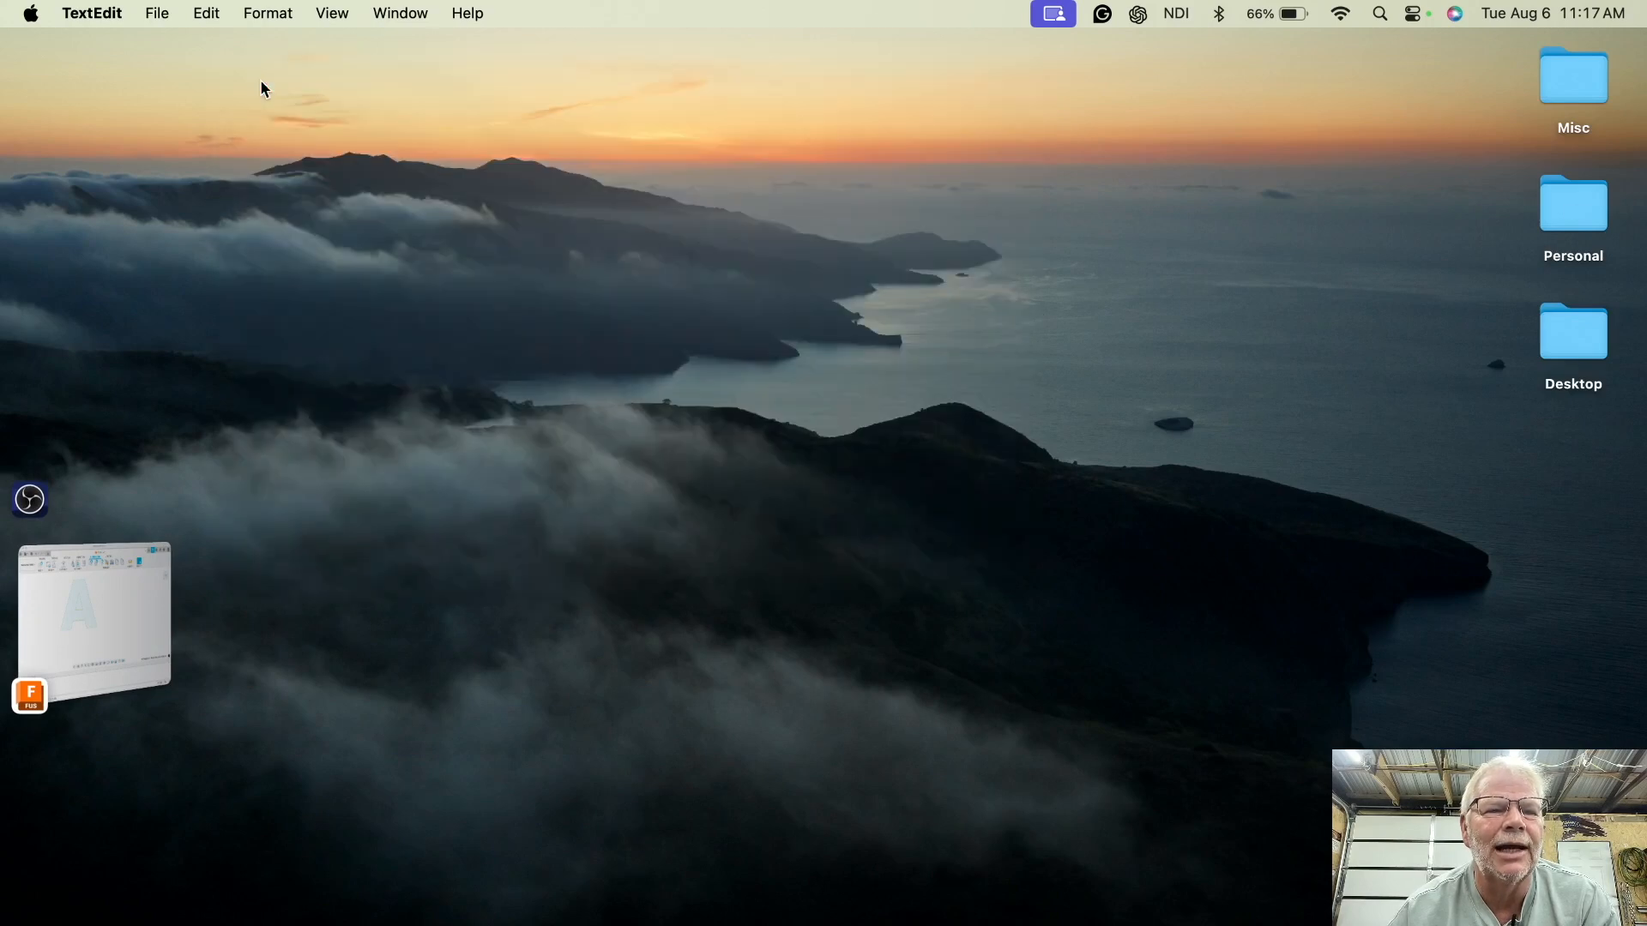
pyautogui.click(141, 591)
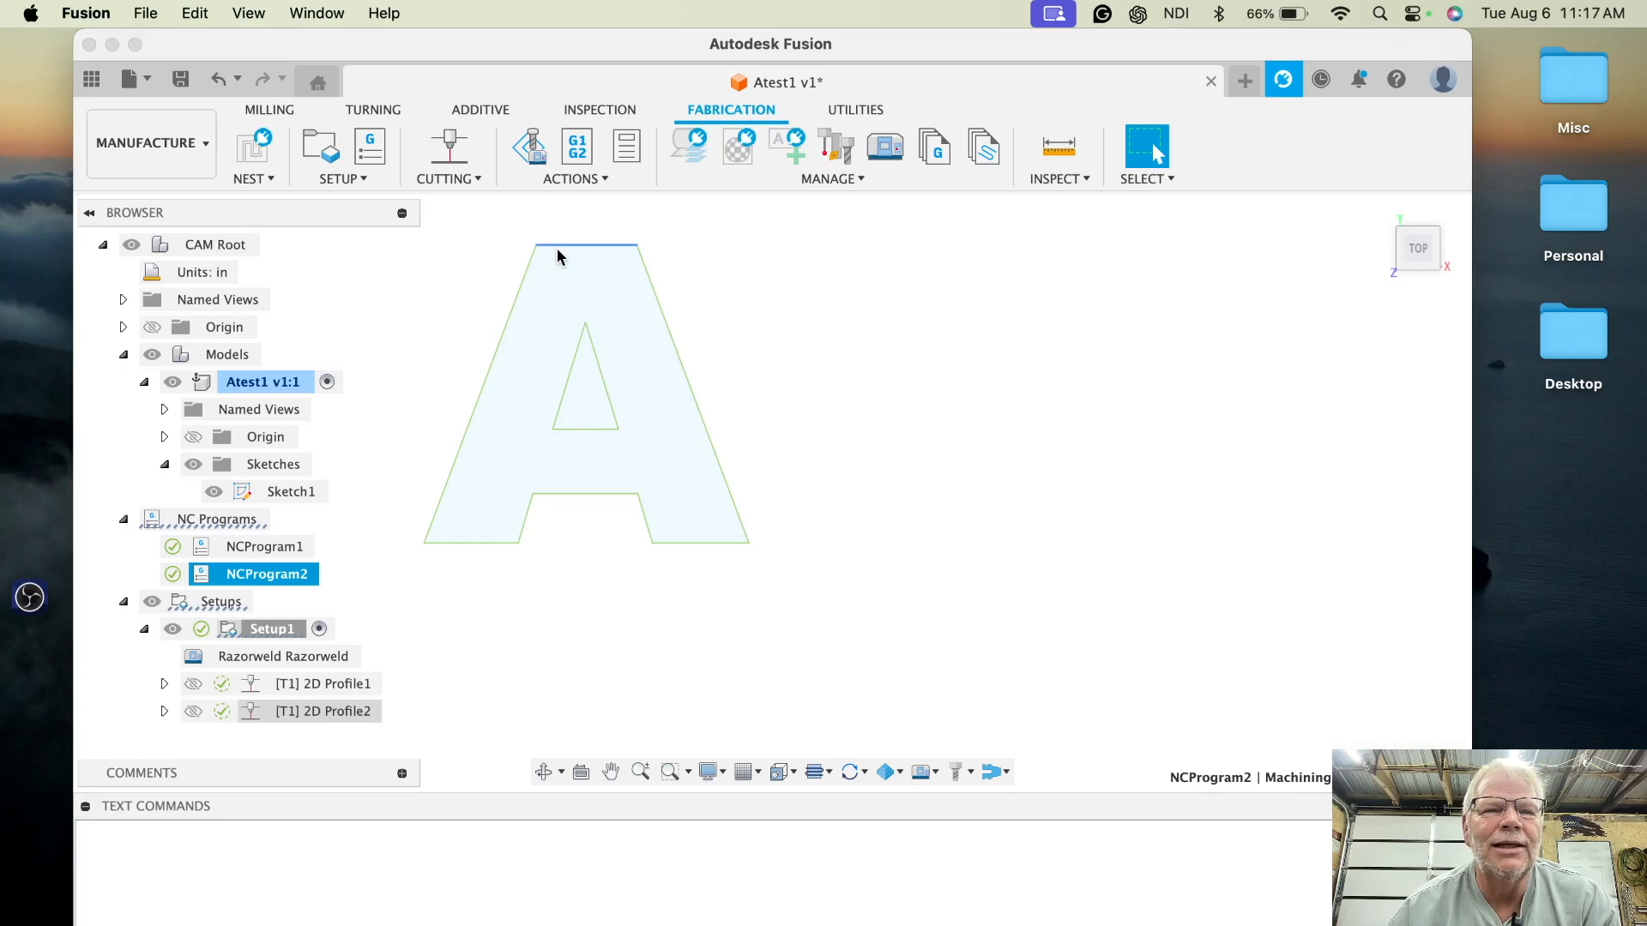
pyautogui.click(453, 140)
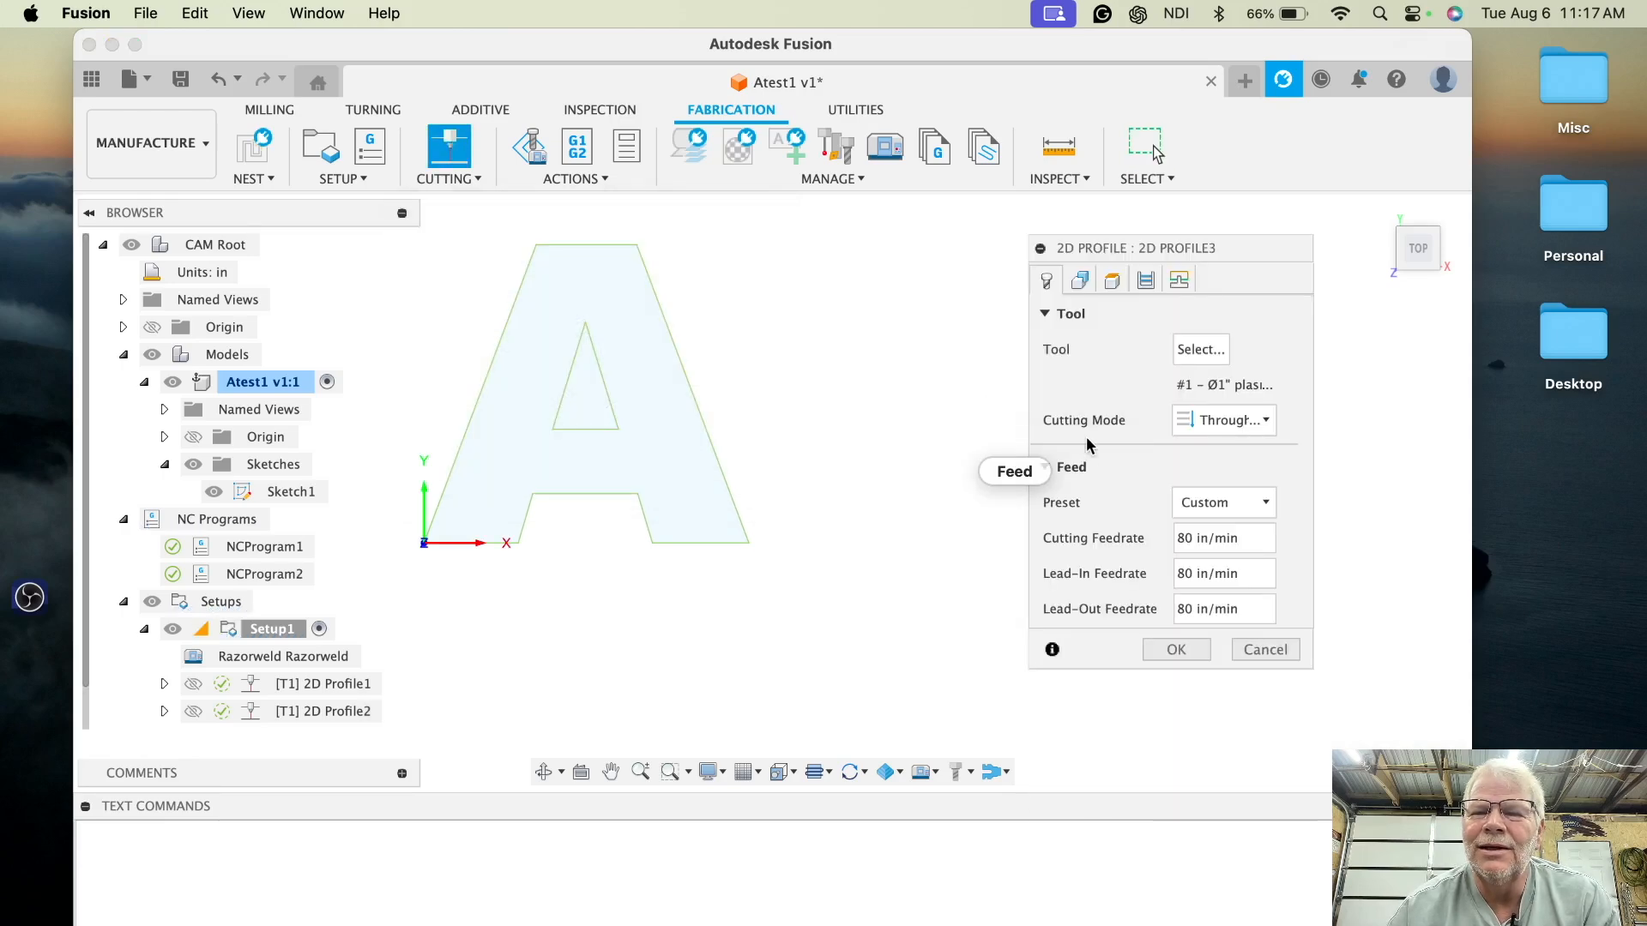
pyautogui.click(1081, 280)
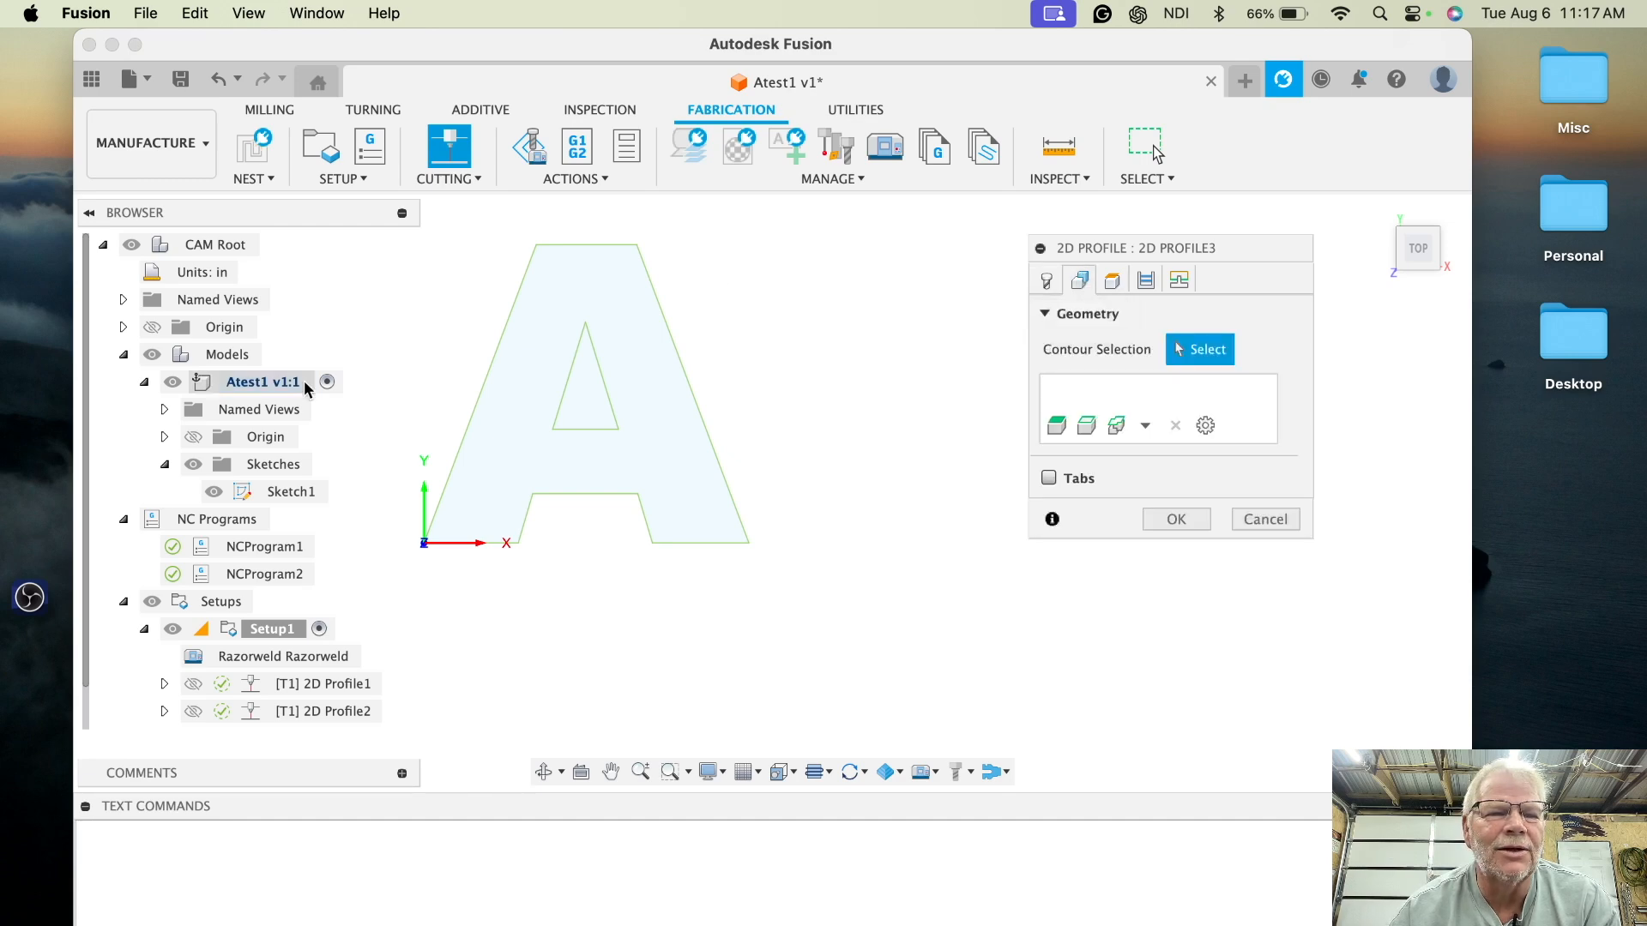
pyautogui.click(275, 491)
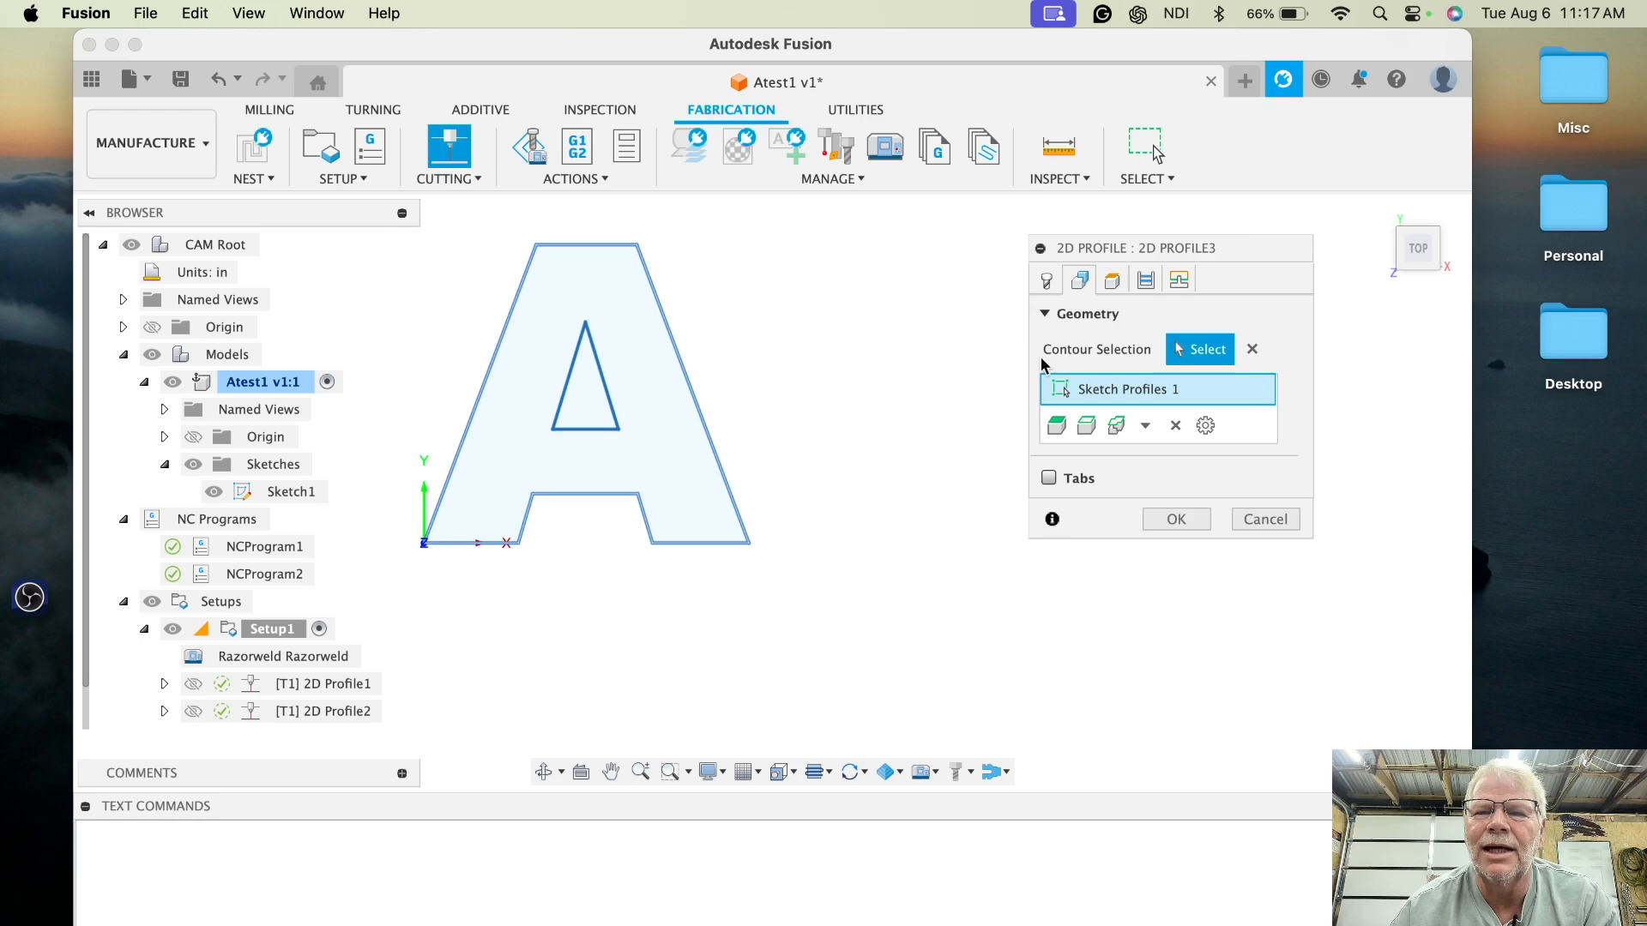
pyautogui.click(1147, 281)
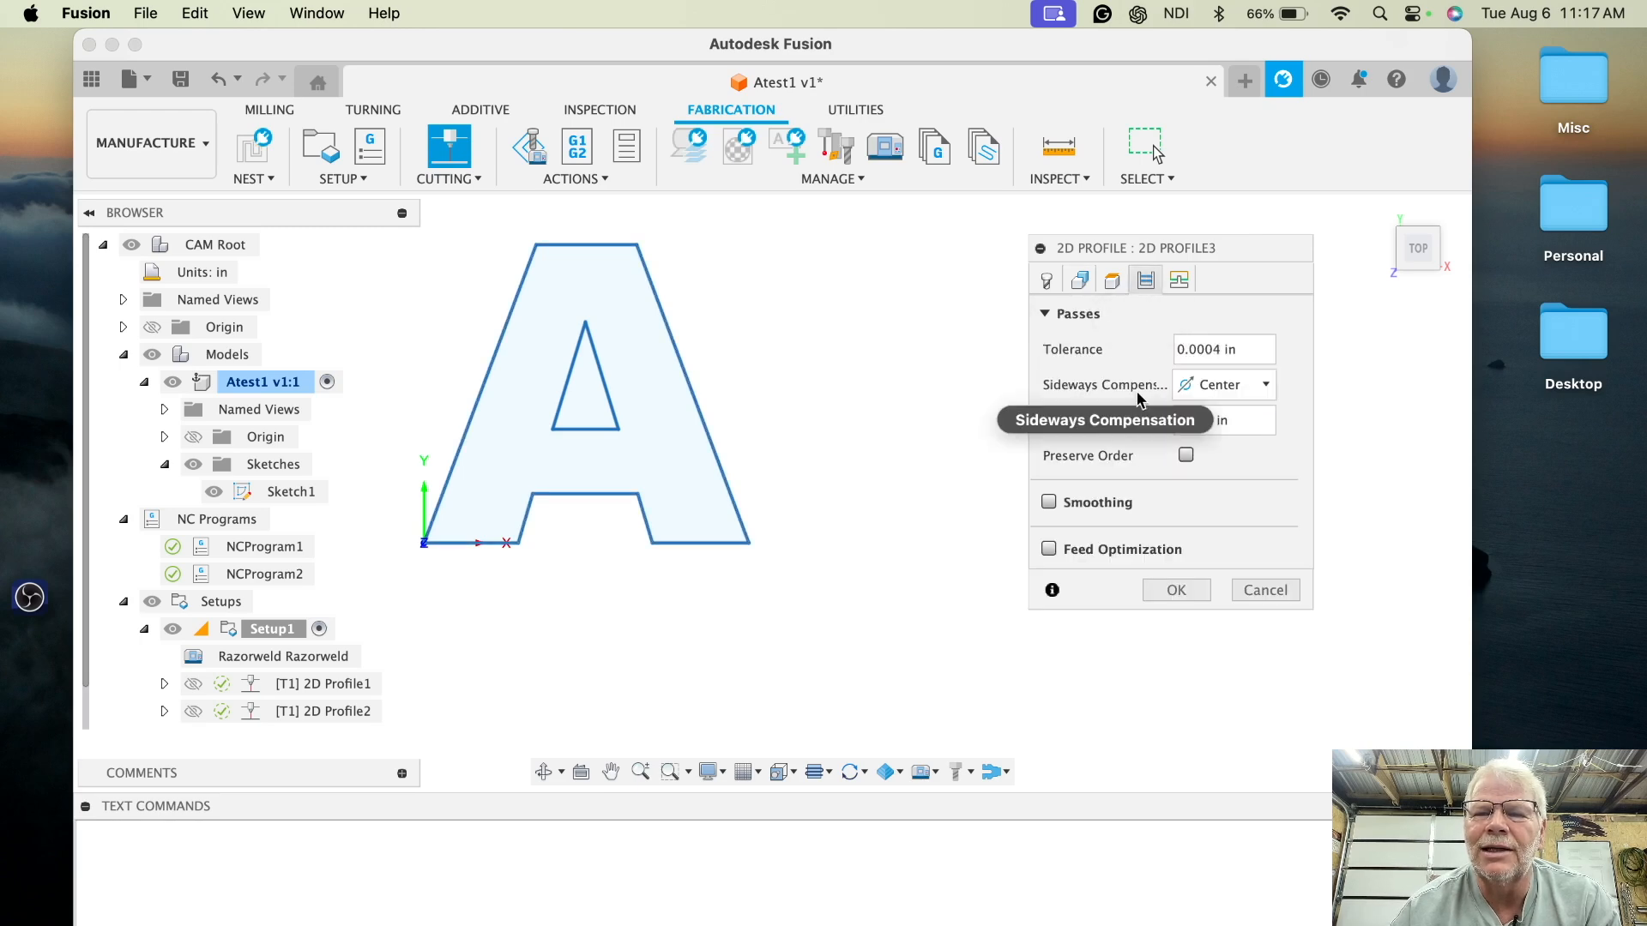
pyautogui.click(1266, 385)
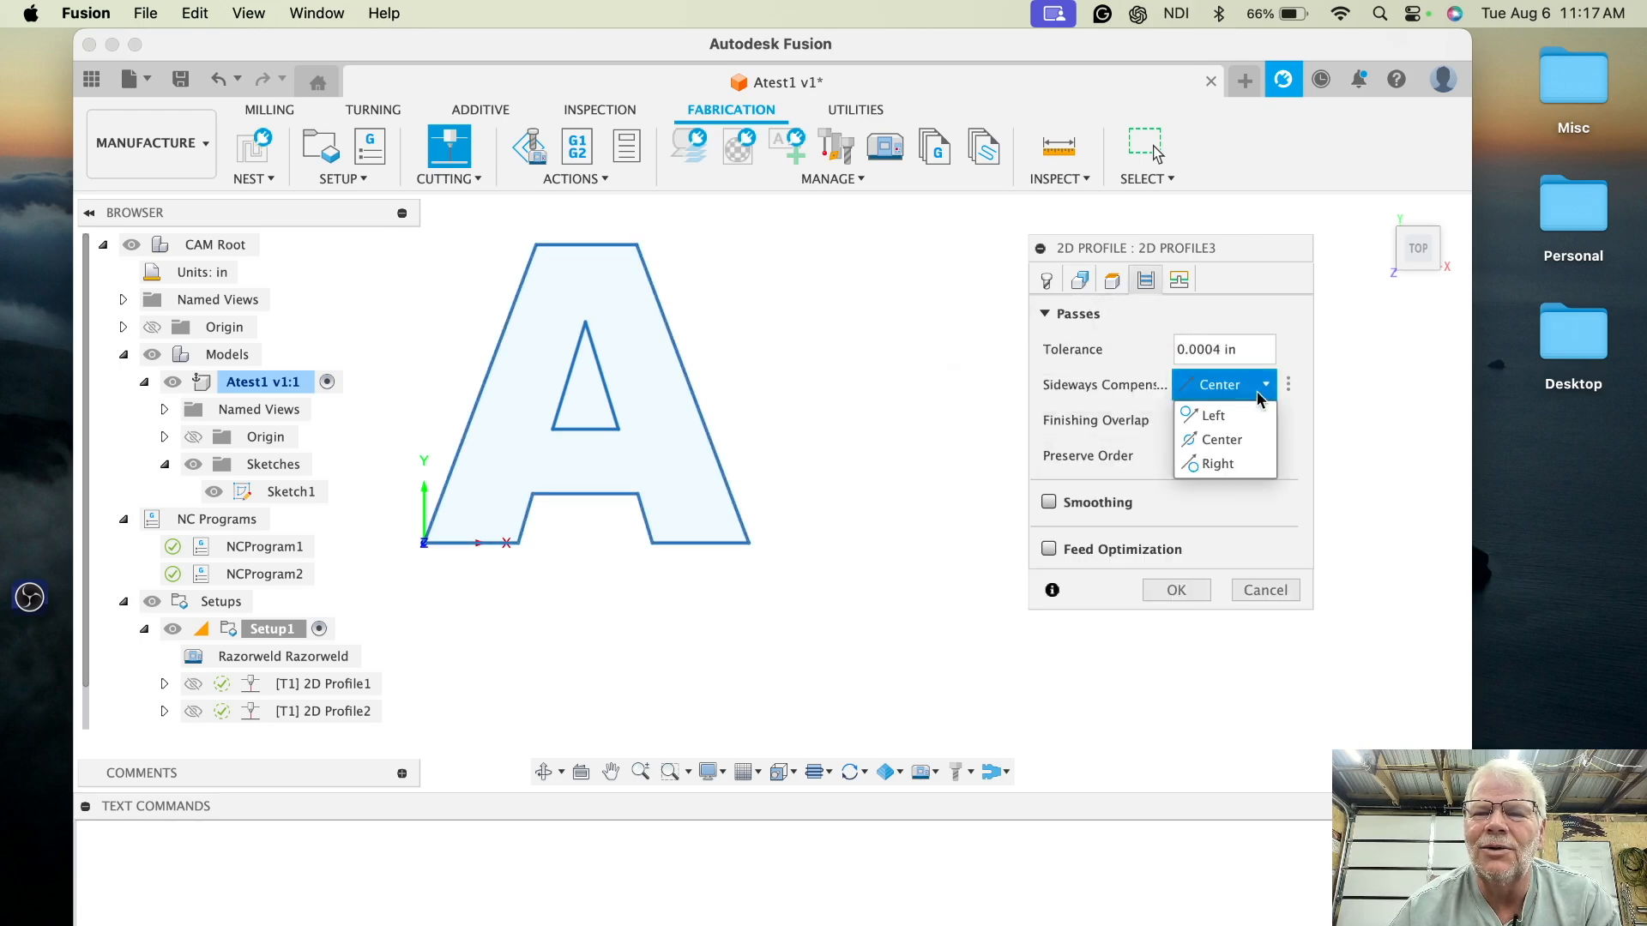
pyautogui.click(1237, 466)
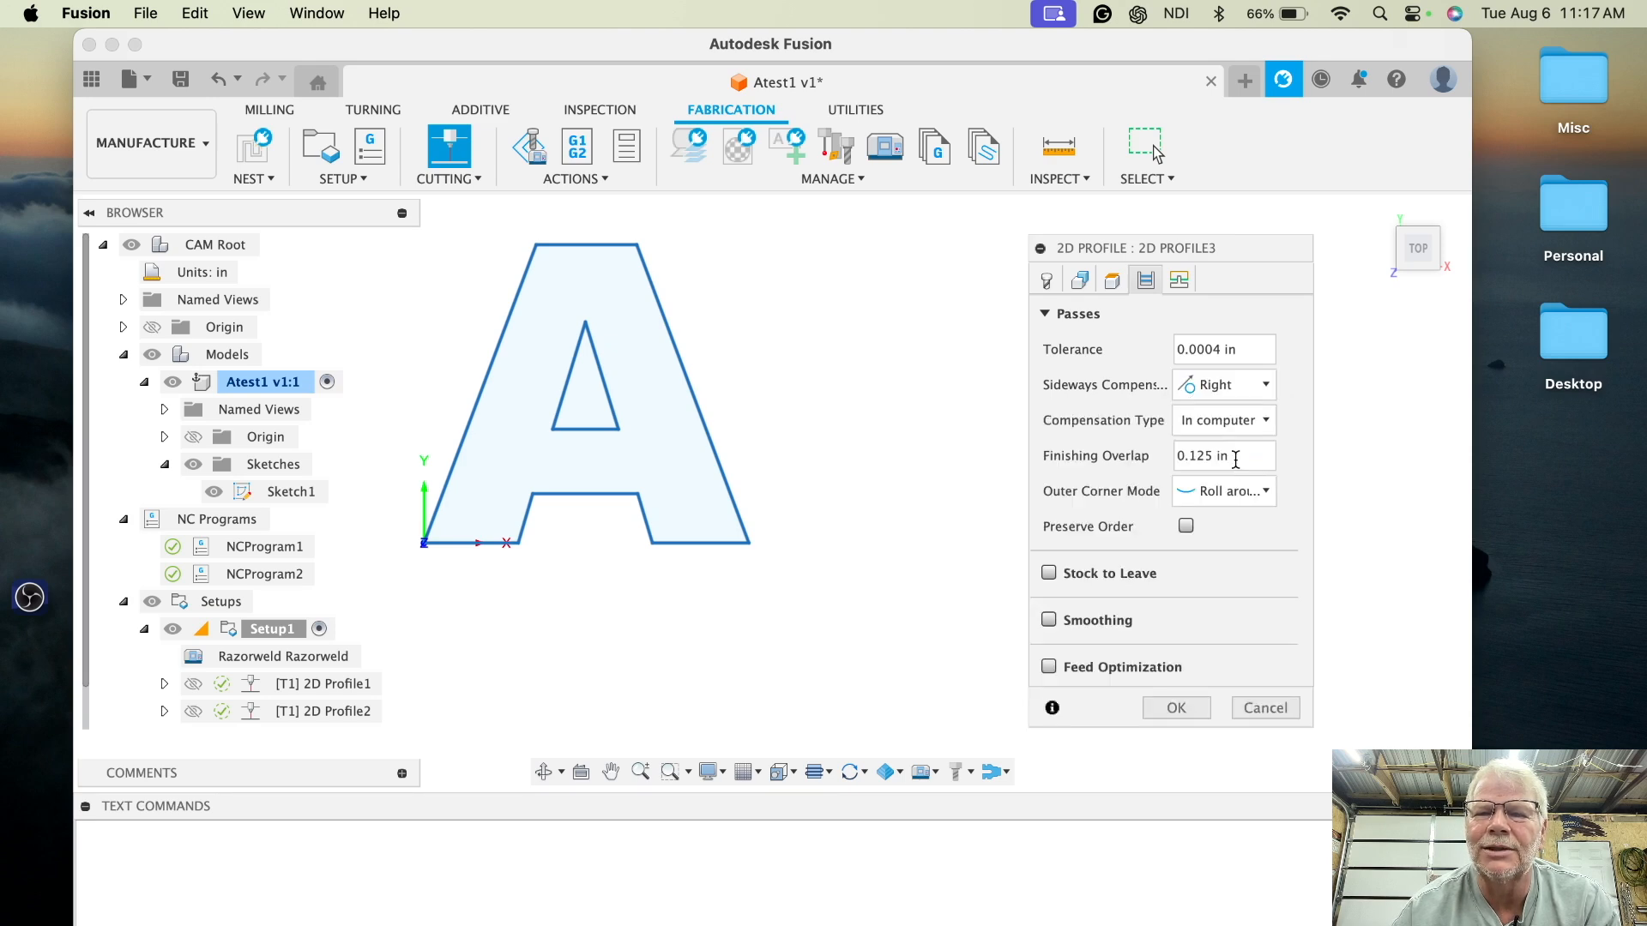
pyautogui.click(1176, 707)
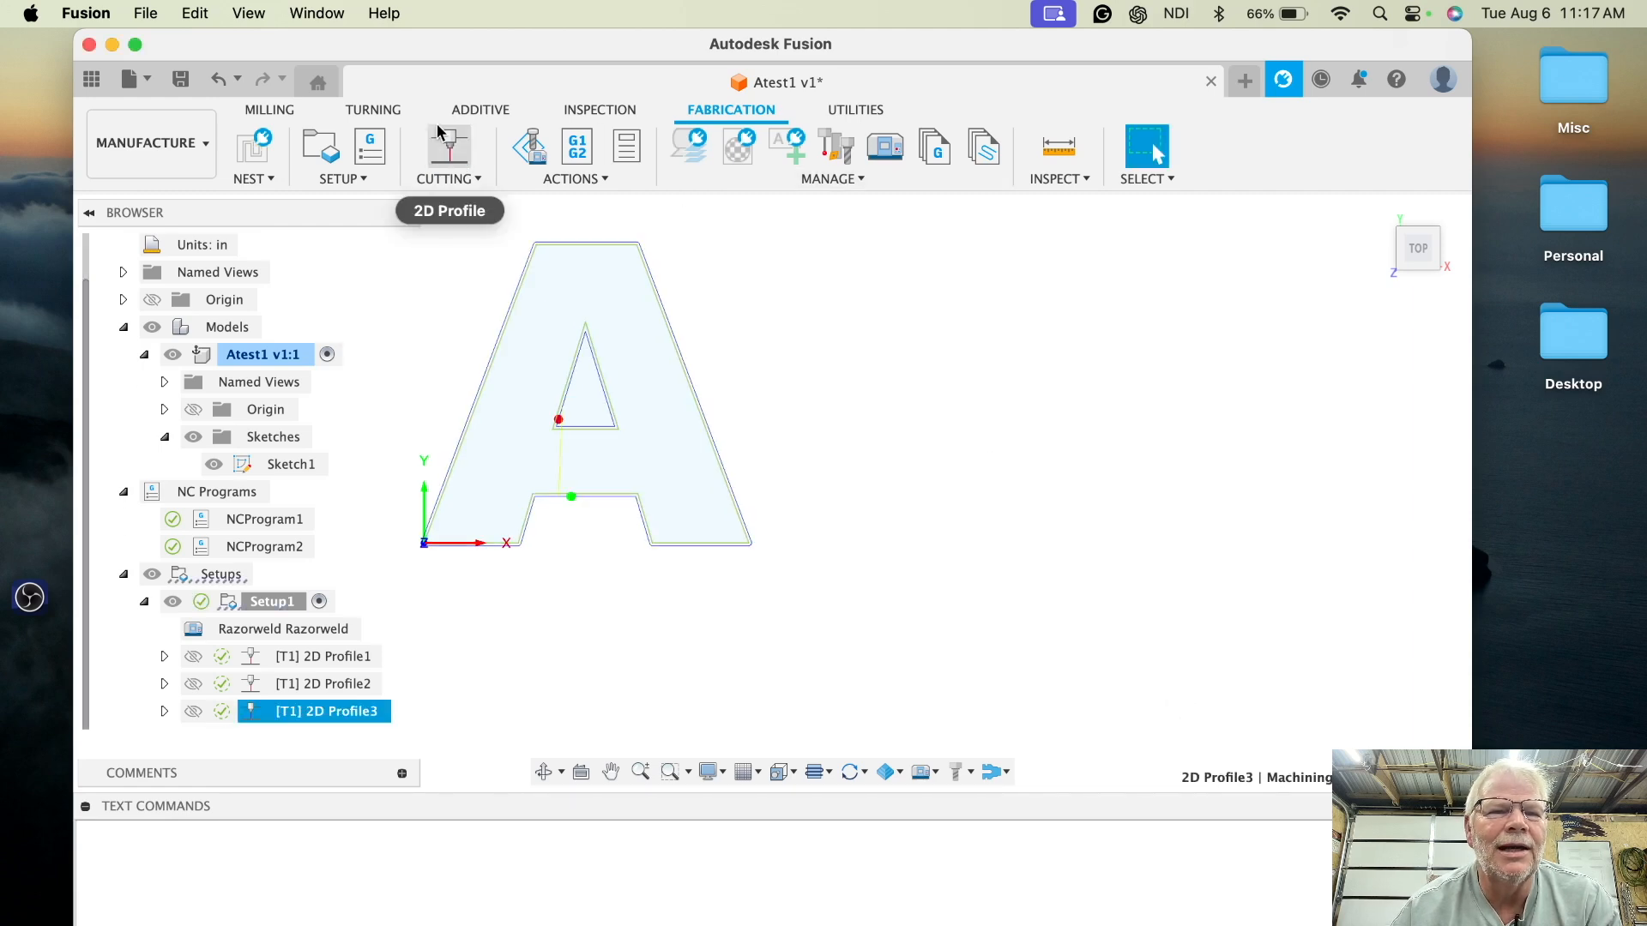
# - Create an NC program named Atest3SidwaysRight and post it
pyautogui.click(371, 147)
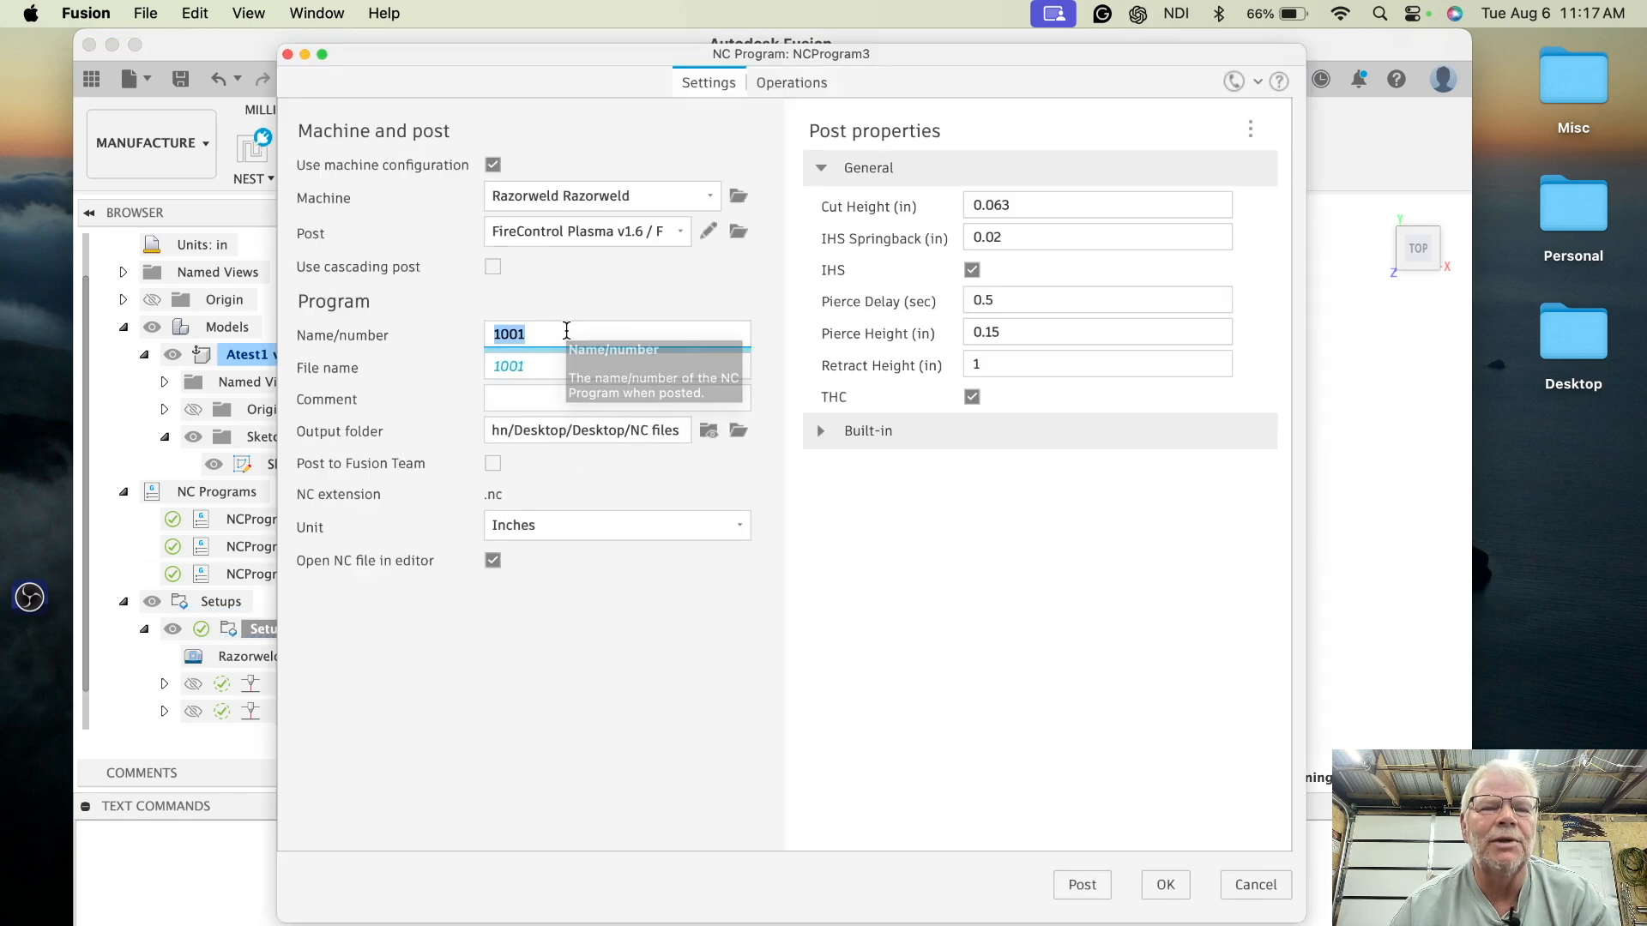
pyautogui.write('A')
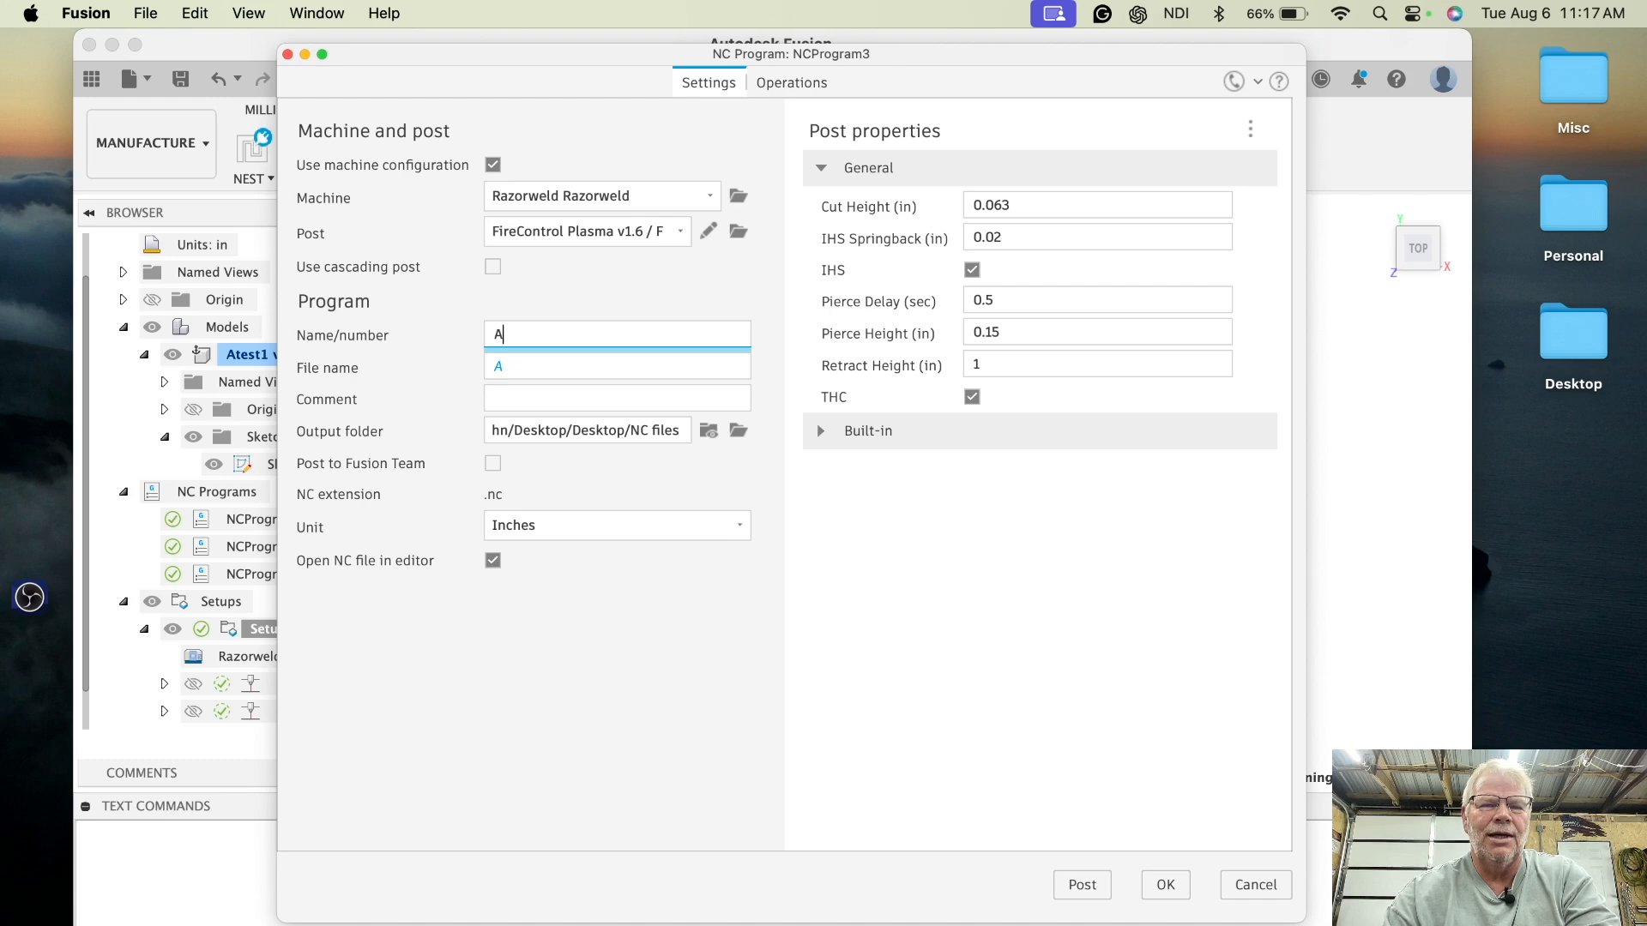
pyautogui.write('test3')
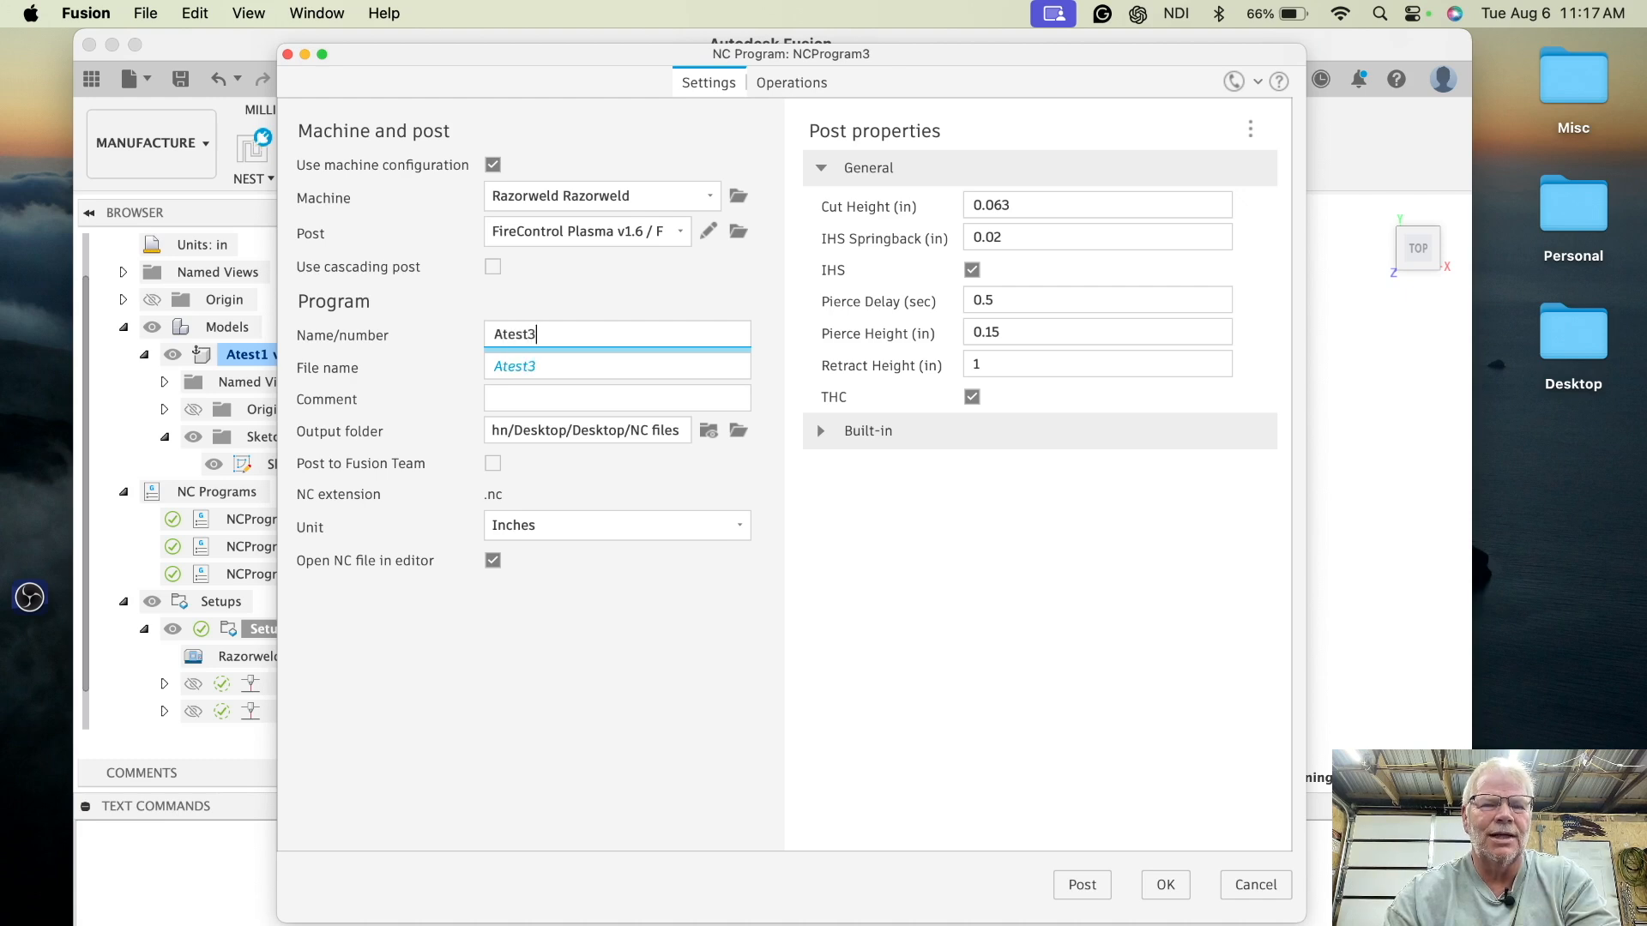
pyautogui.write('Sidways')
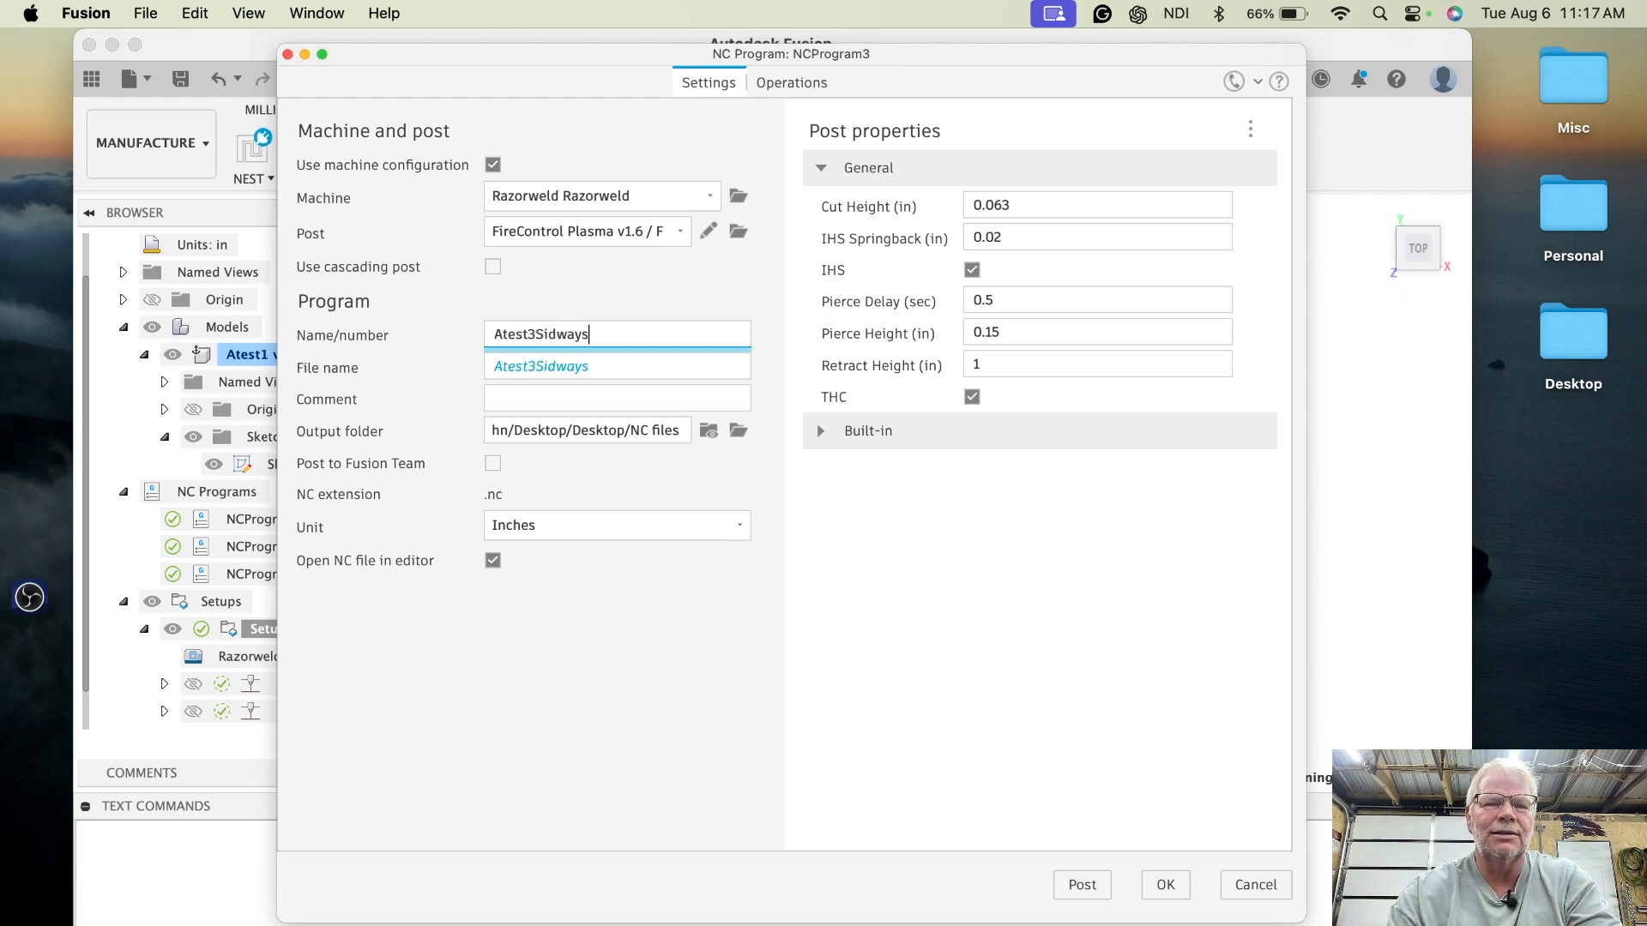
pyautogui.write('Right')
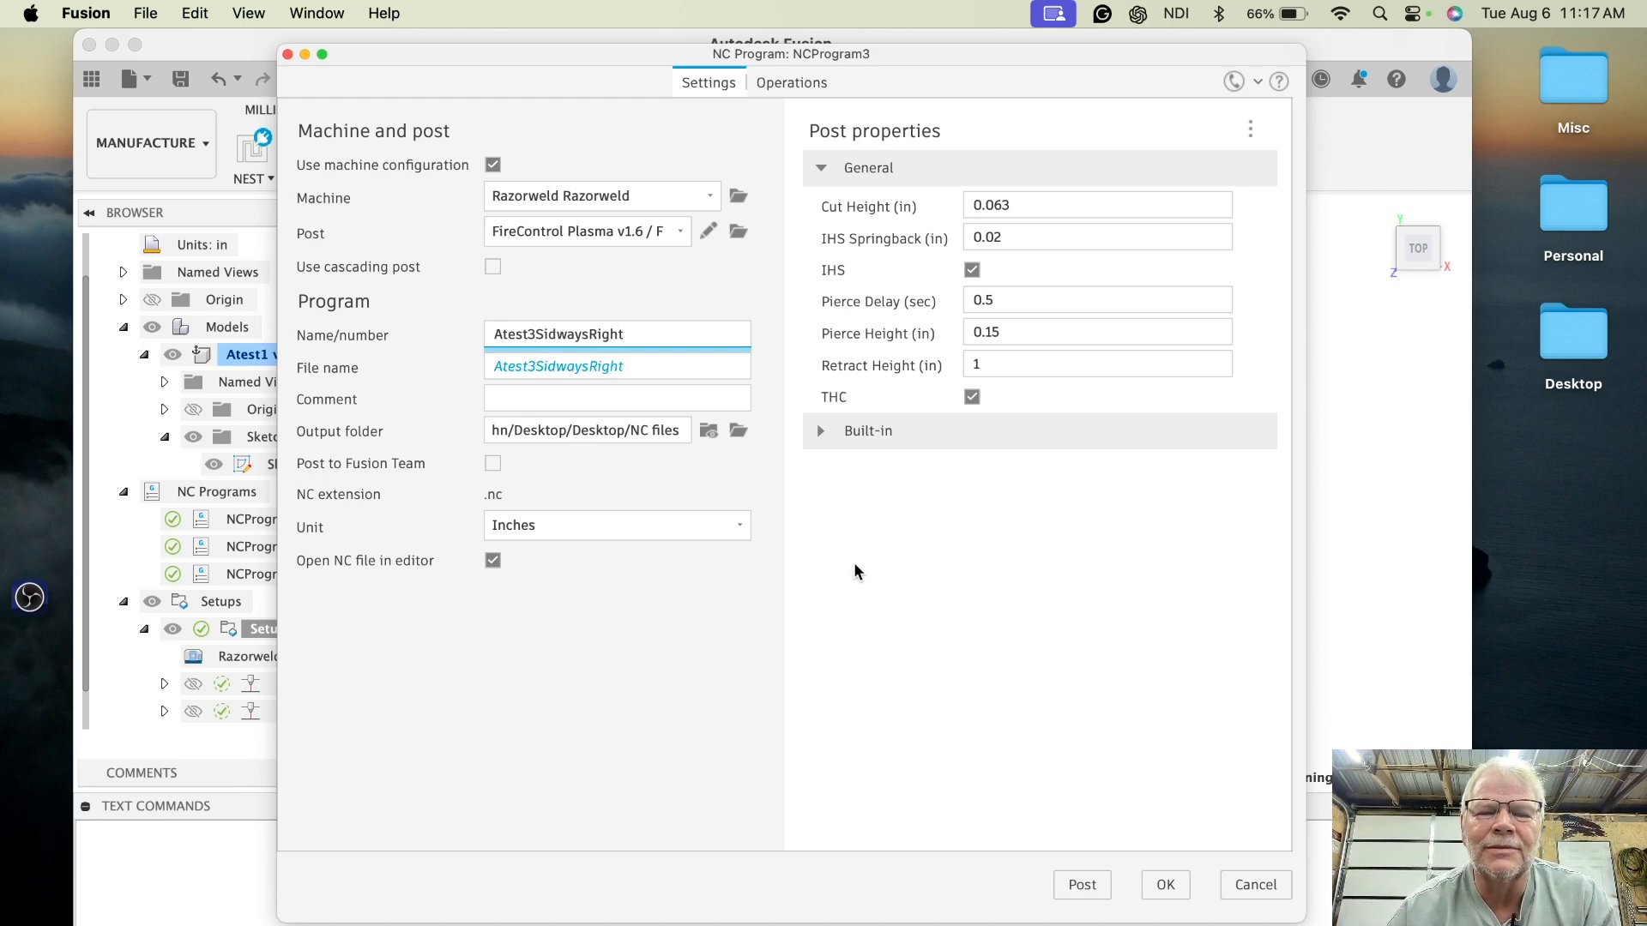
pyautogui.click(1080, 885)
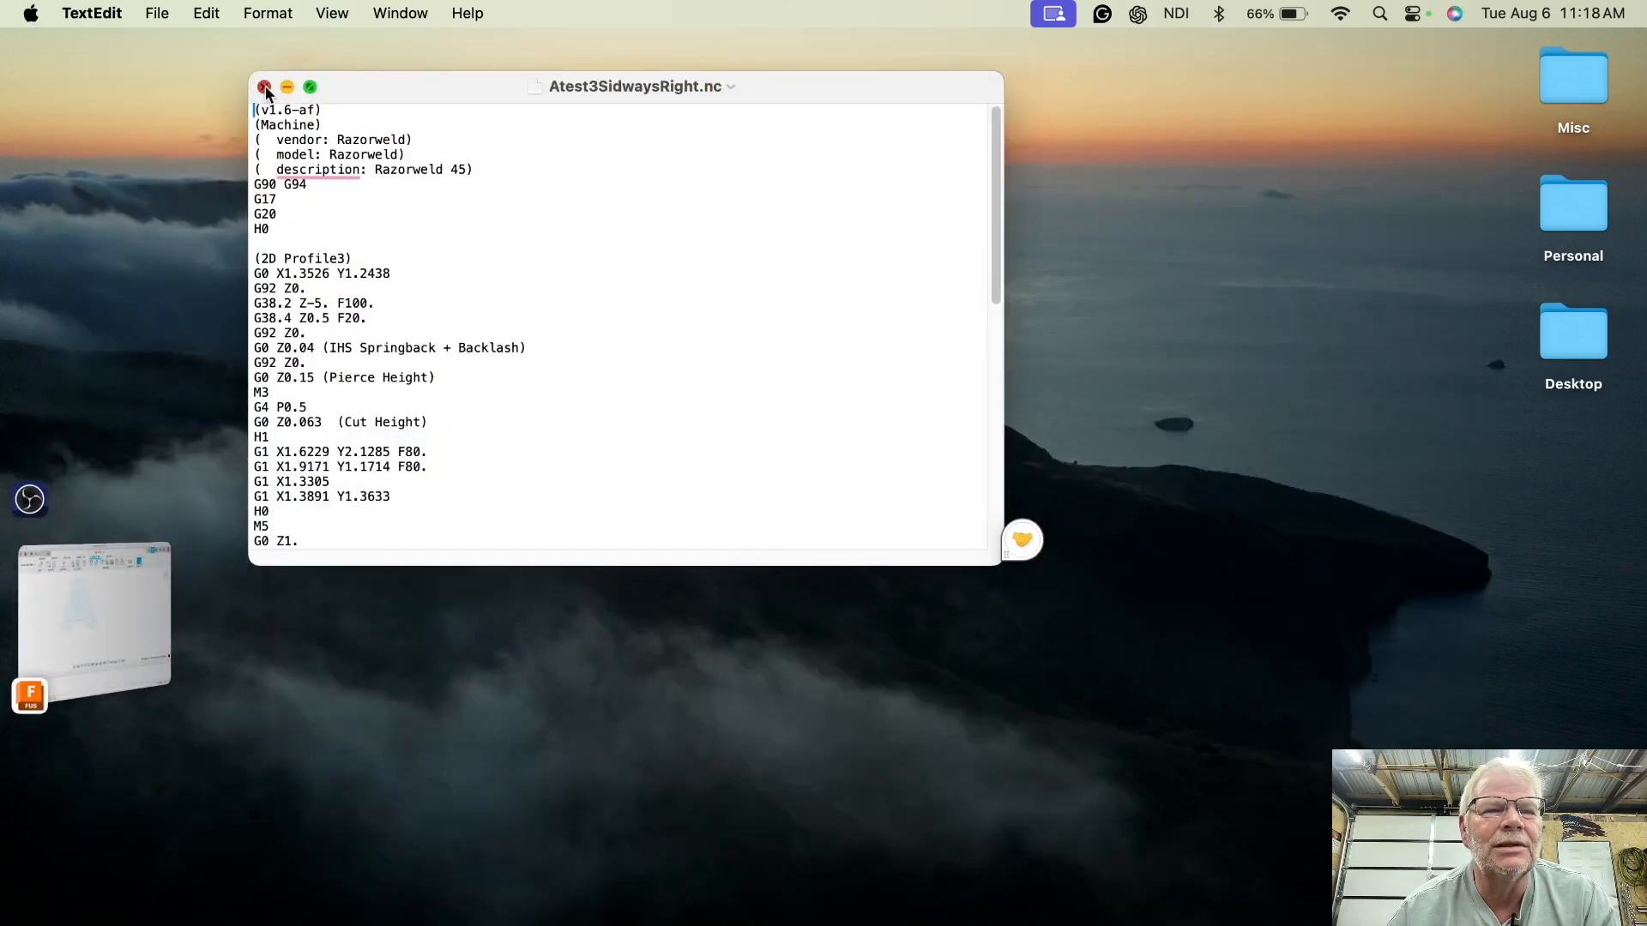
# - Close the NC editor and create a fourth 2D profile on Sketch1's profiles with a lead-in radius of 0.25 in
pyautogui.click(264, 87)
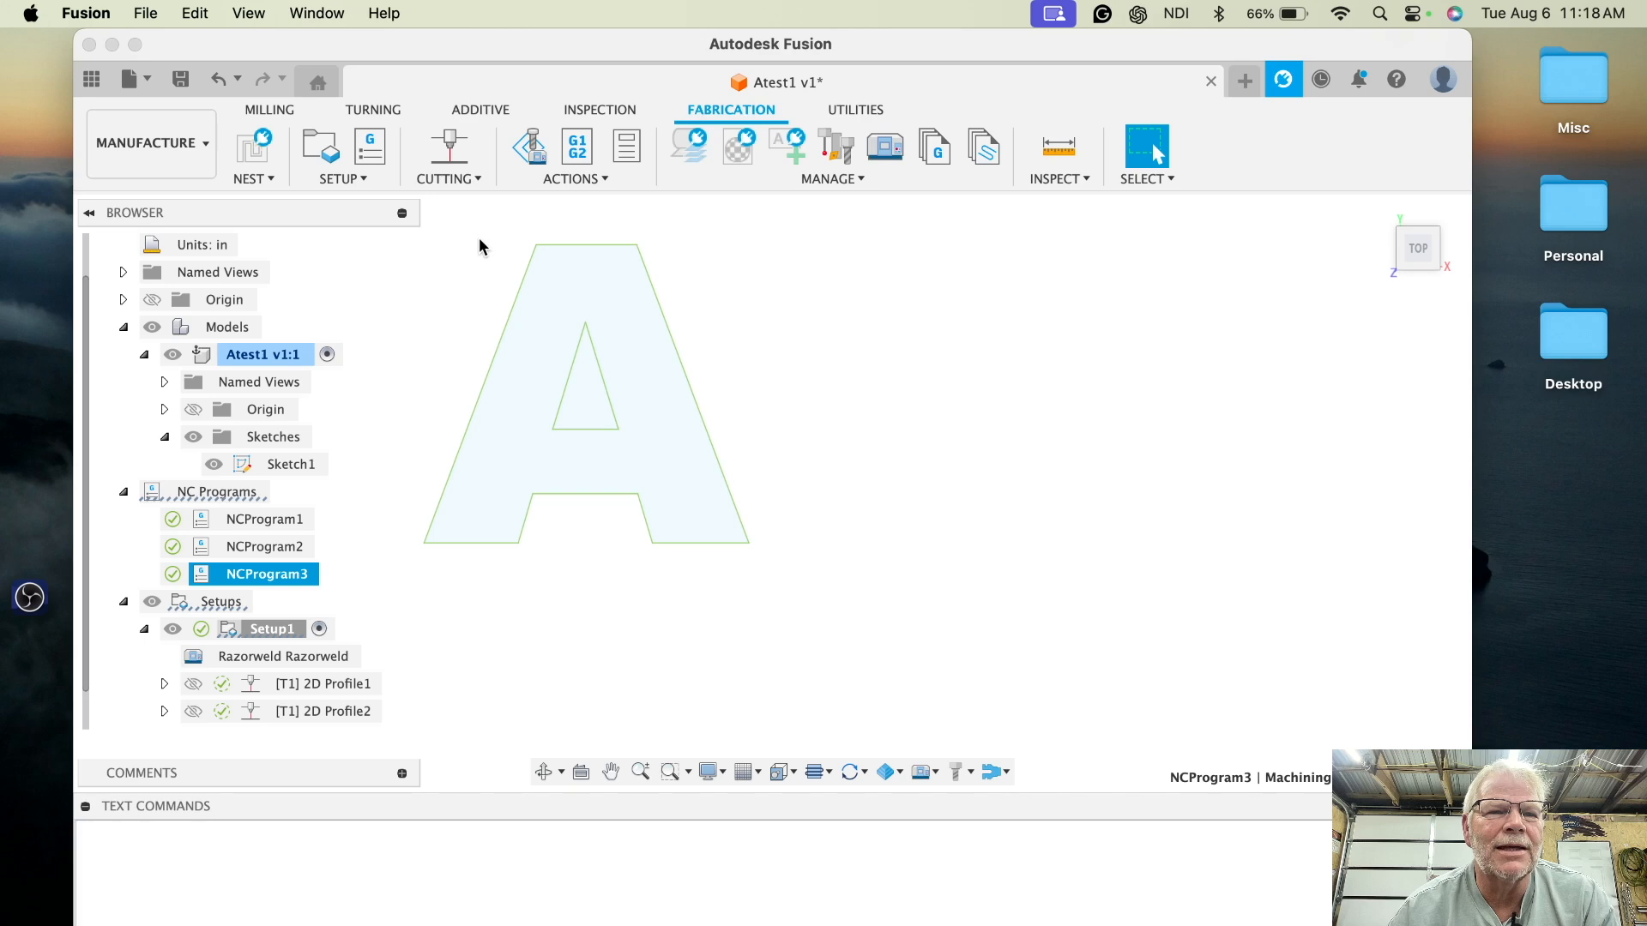
pyautogui.click(443, 148)
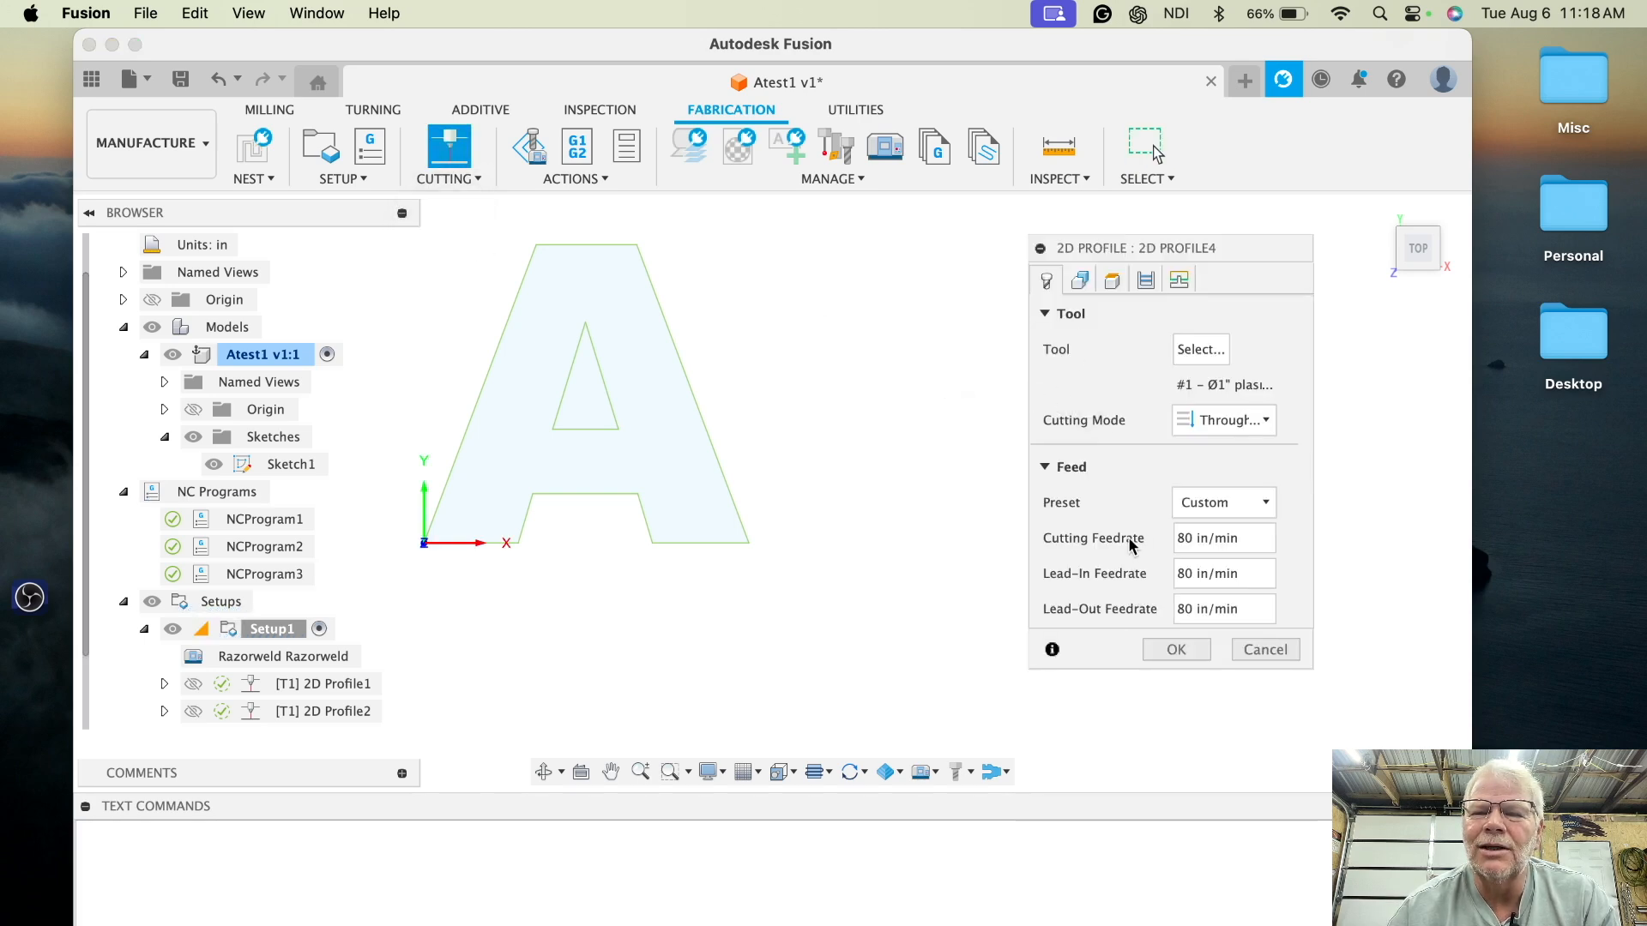
pyautogui.click(1080, 280)
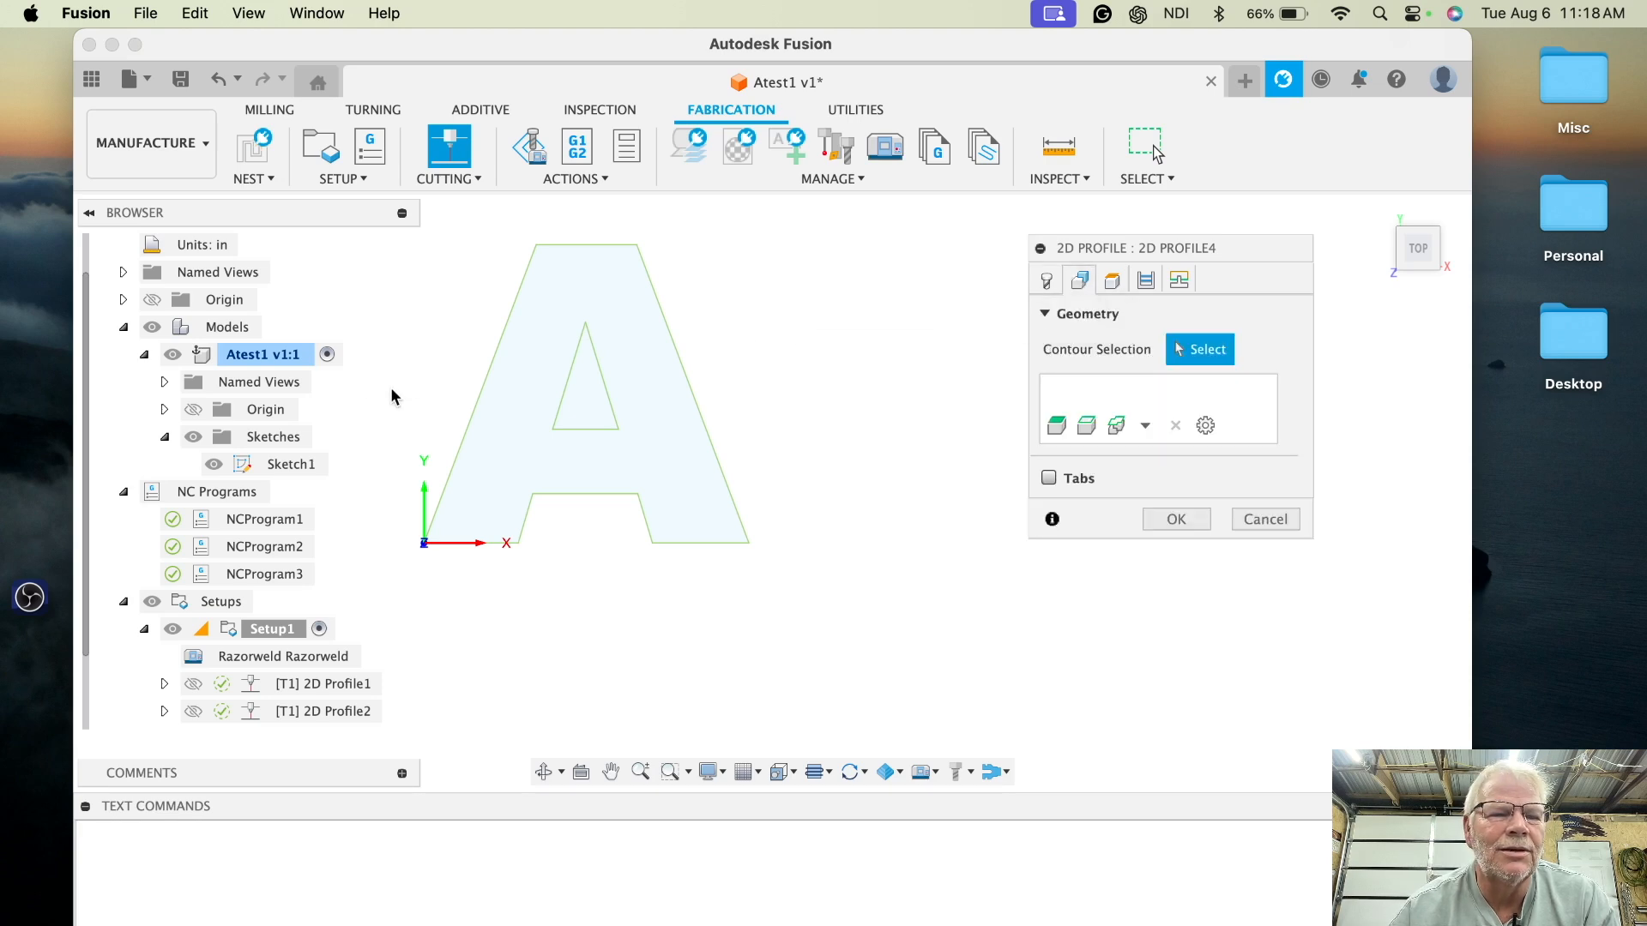
pyautogui.click(290, 464)
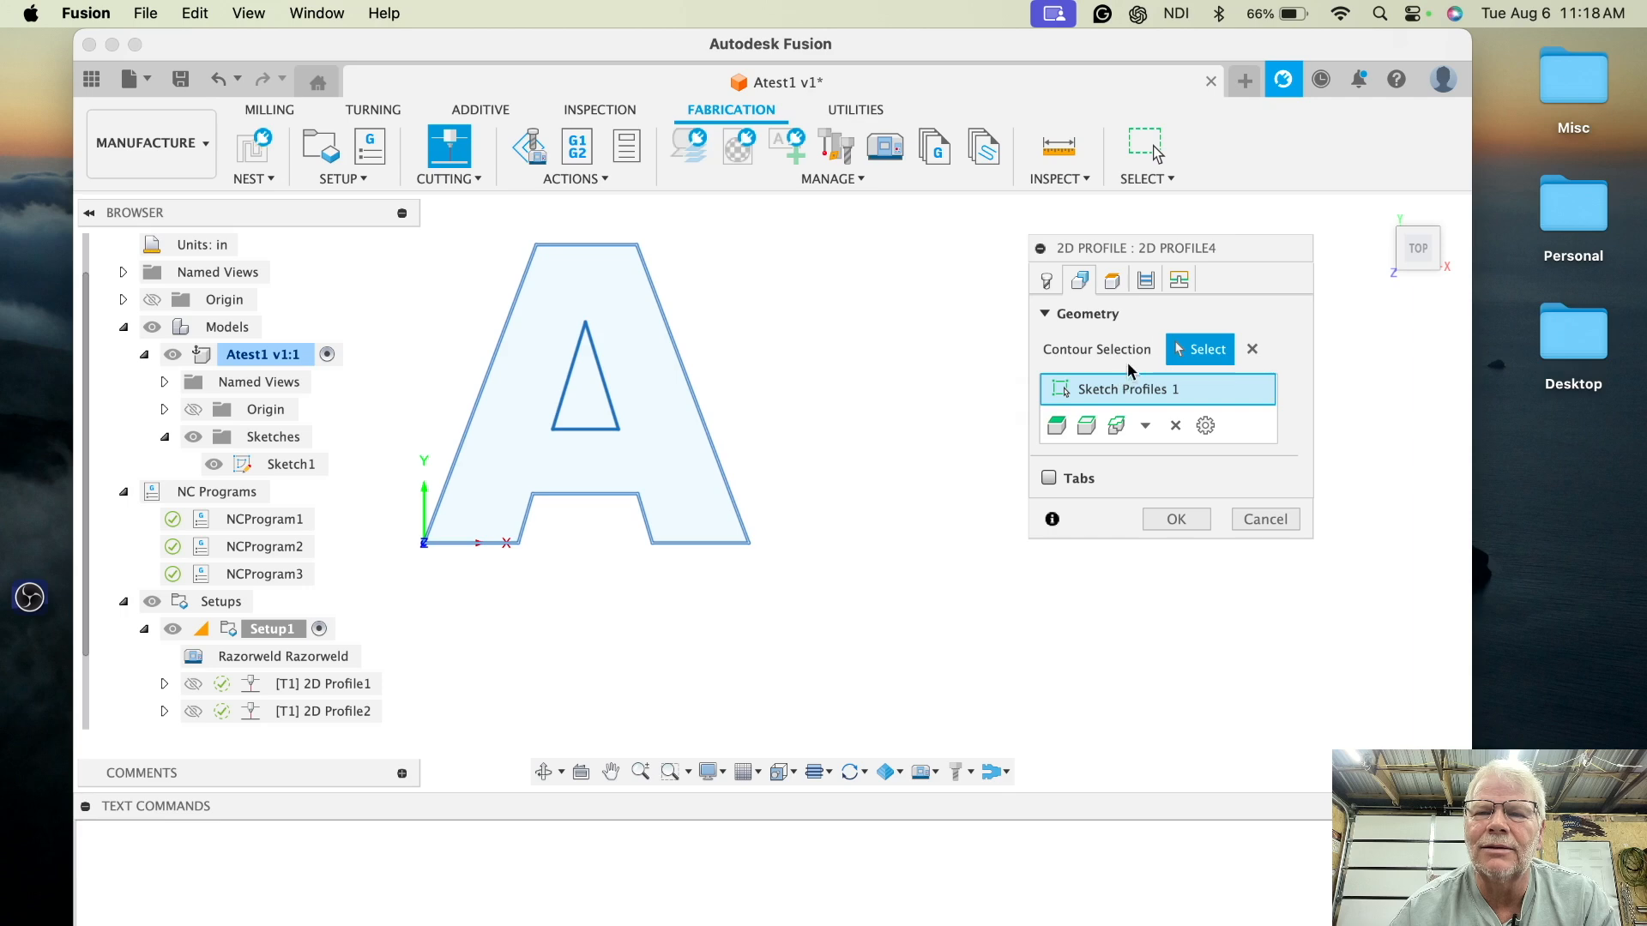
pyautogui.click(1148, 283)
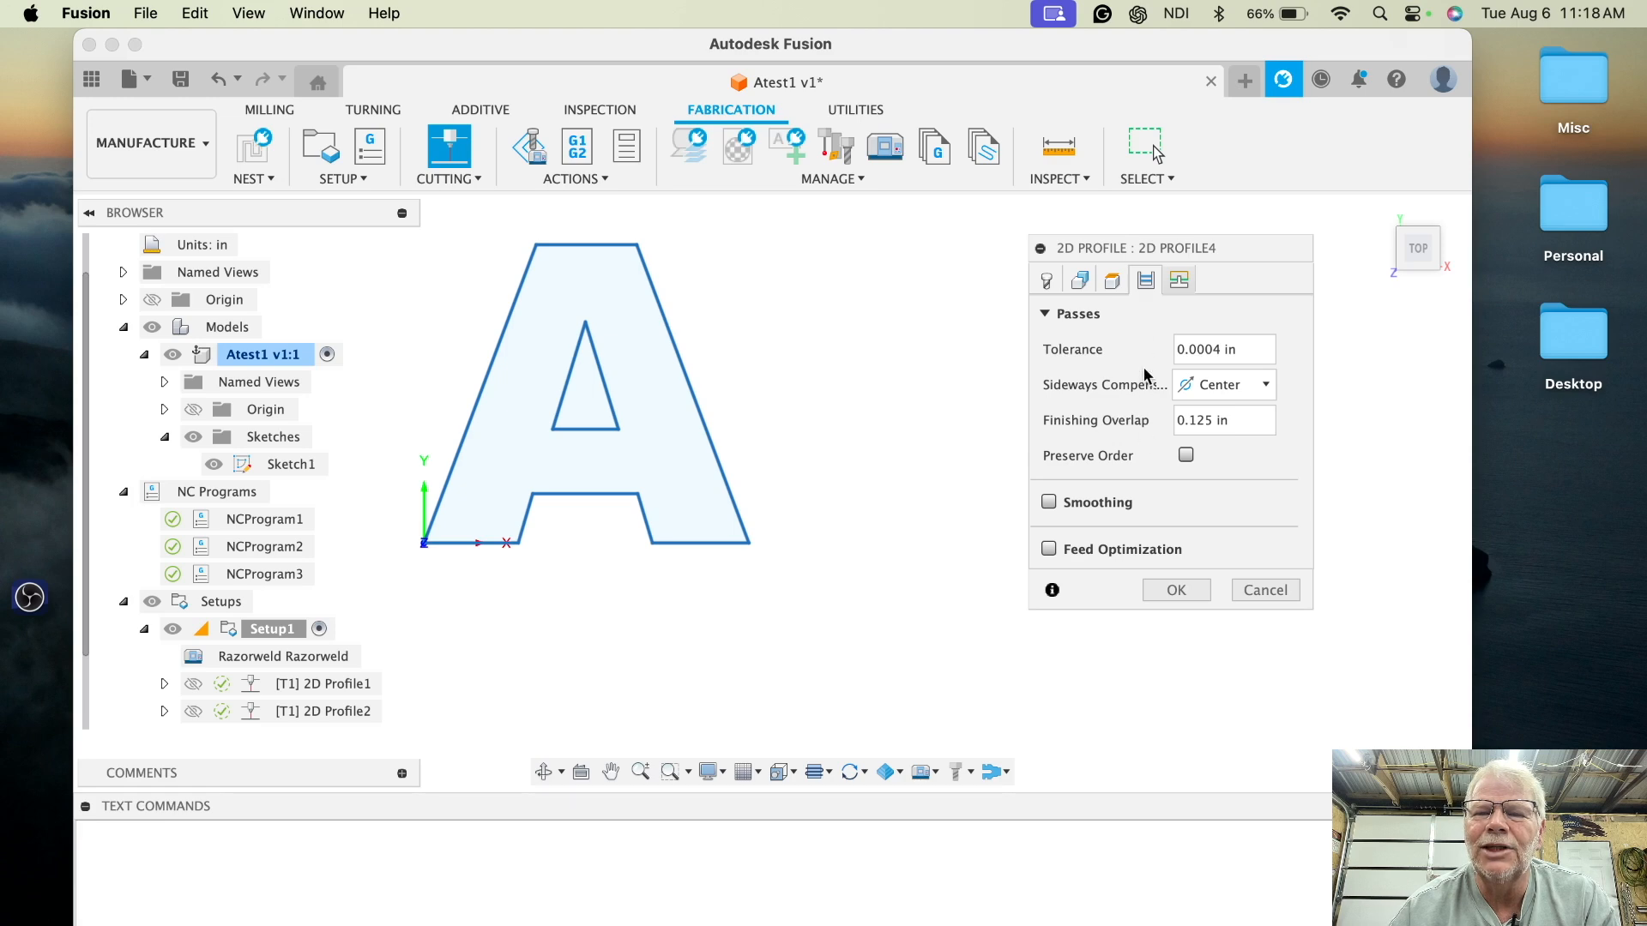
pyautogui.click(1182, 282)
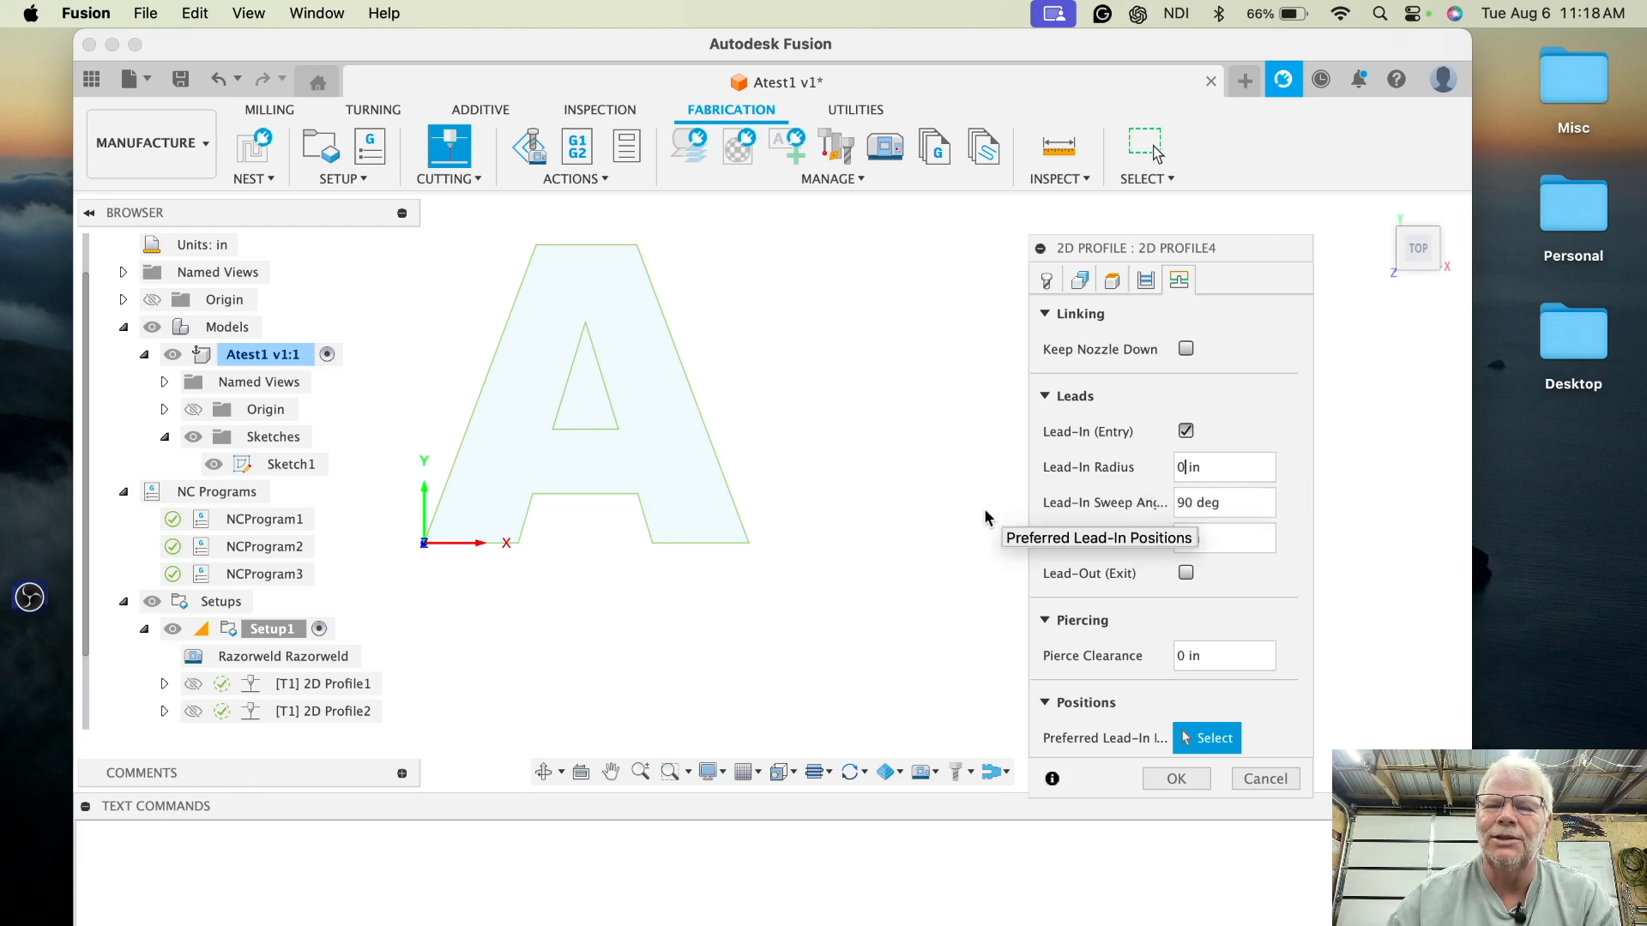
pyautogui.press('BackSpace')
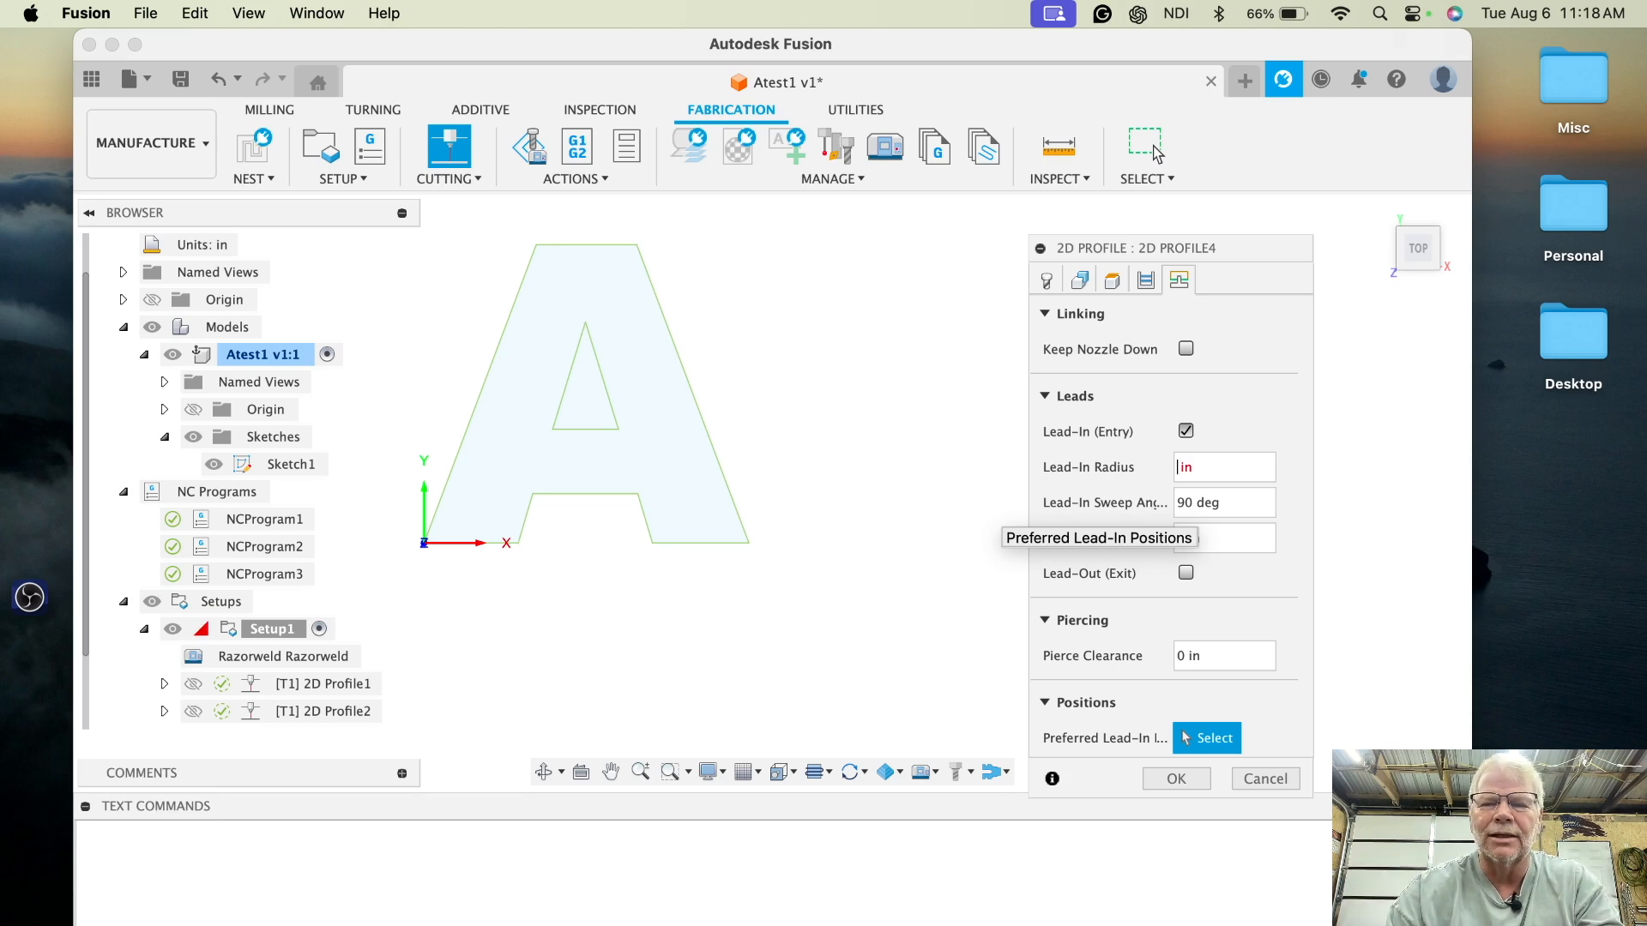
pyautogui.write('.25')
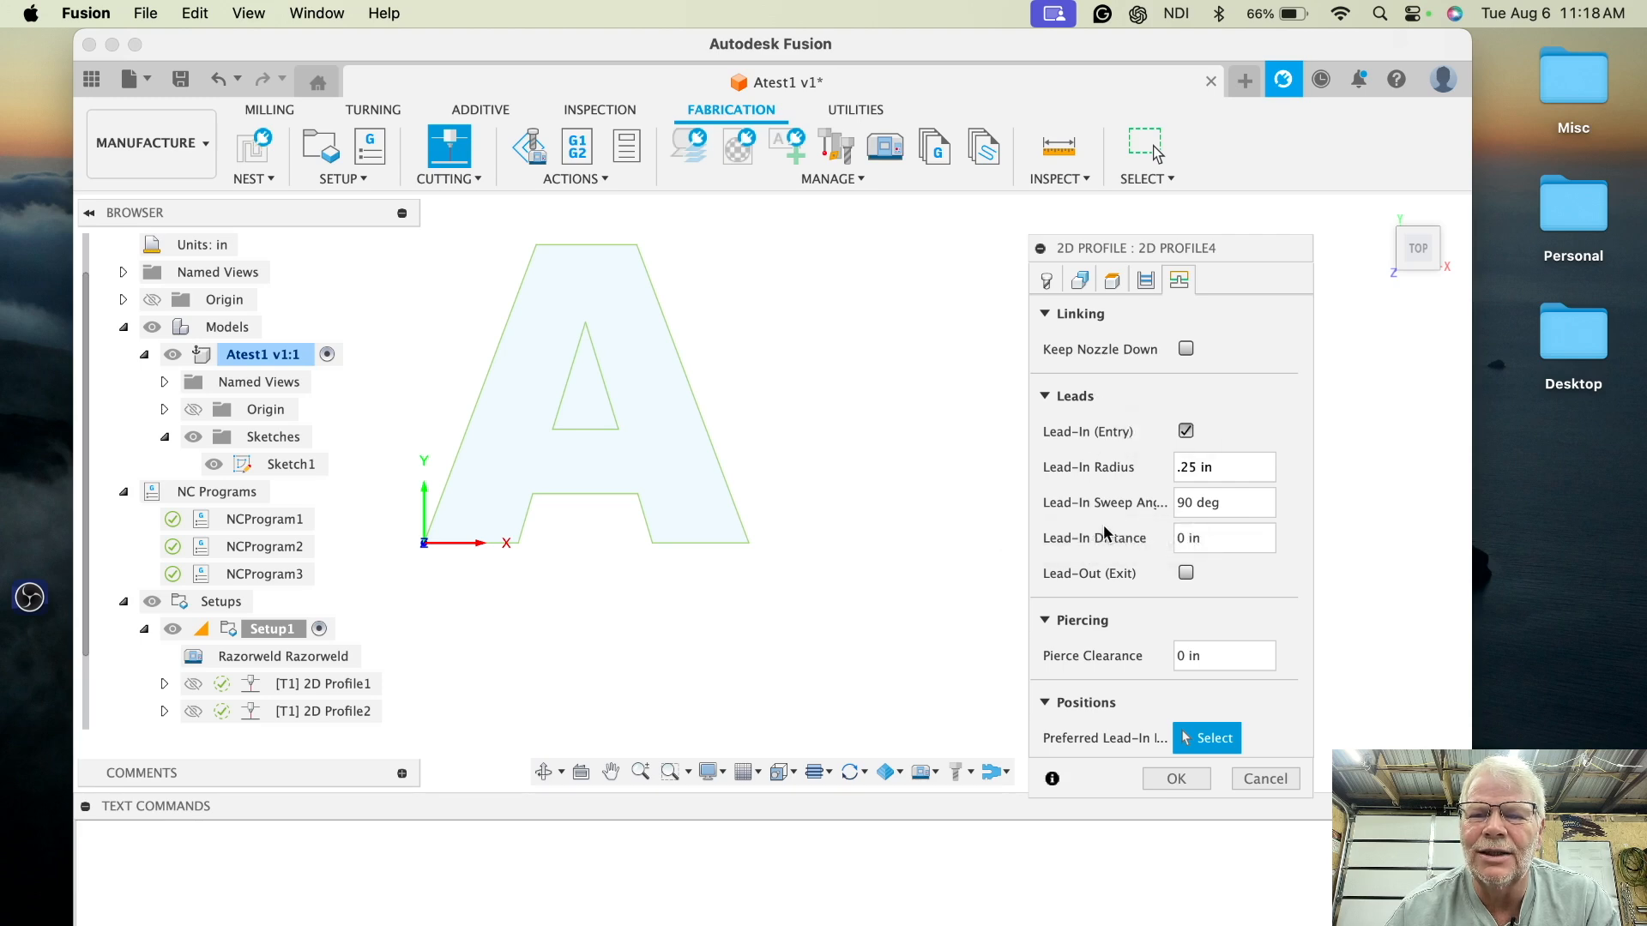
pyautogui.click(1175, 778)
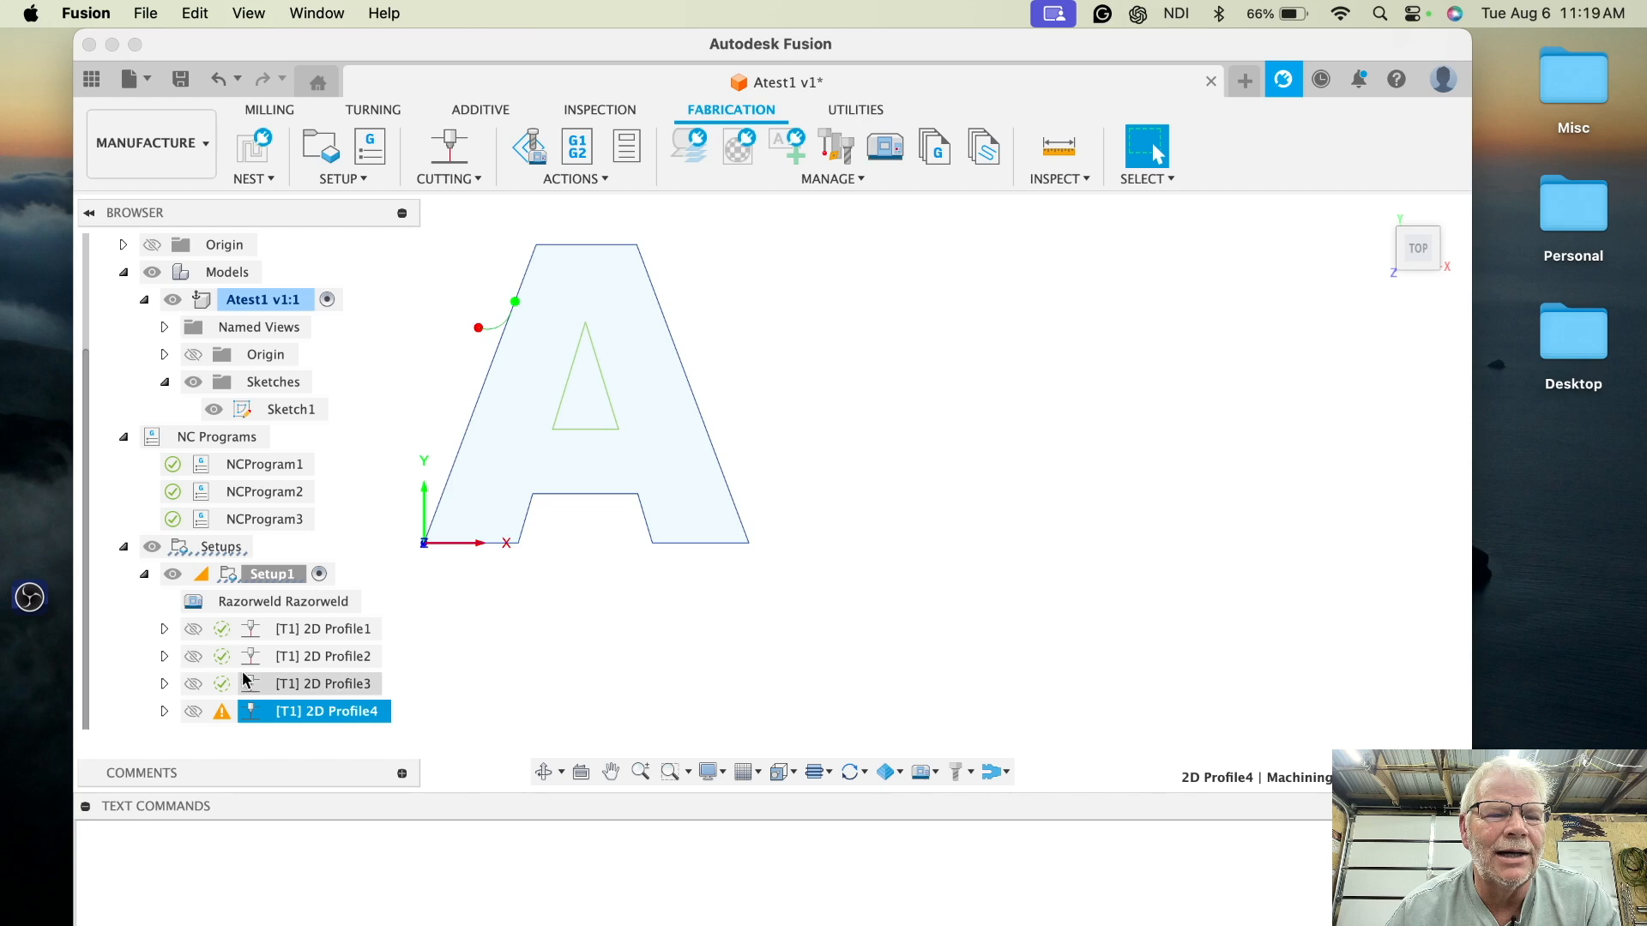
# - Edit 2D Profile4 and reset its lead-in radius and lead-in sweep angle to system defaults
pyautogui.moveTo(222, 721)
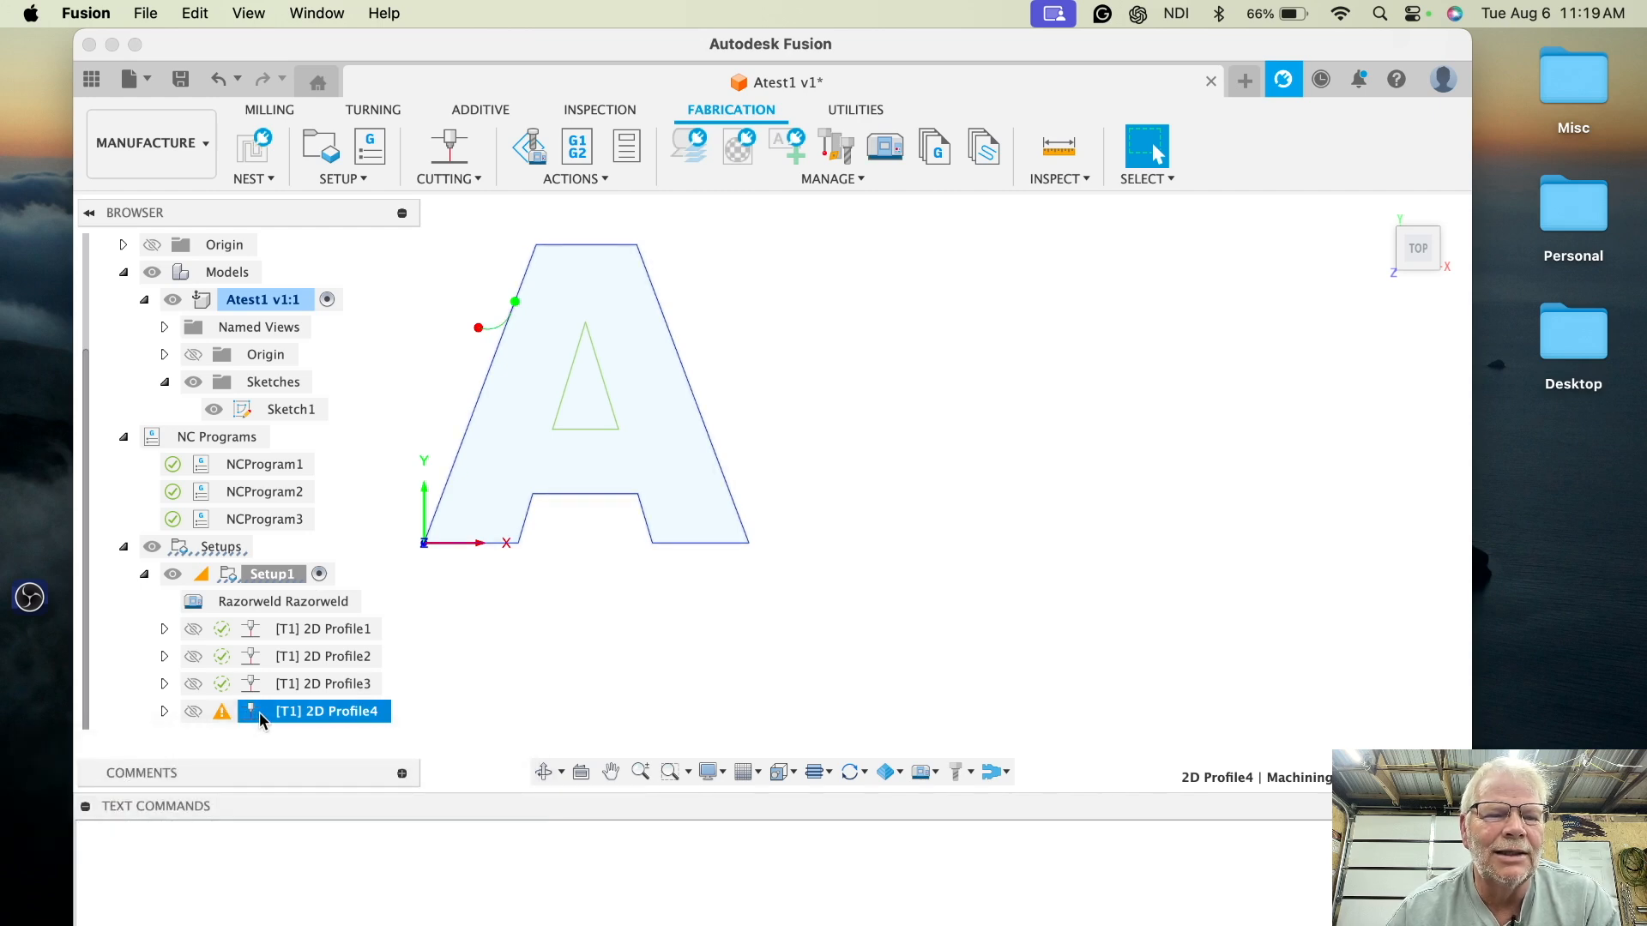
pyautogui.rightClick(259, 712)
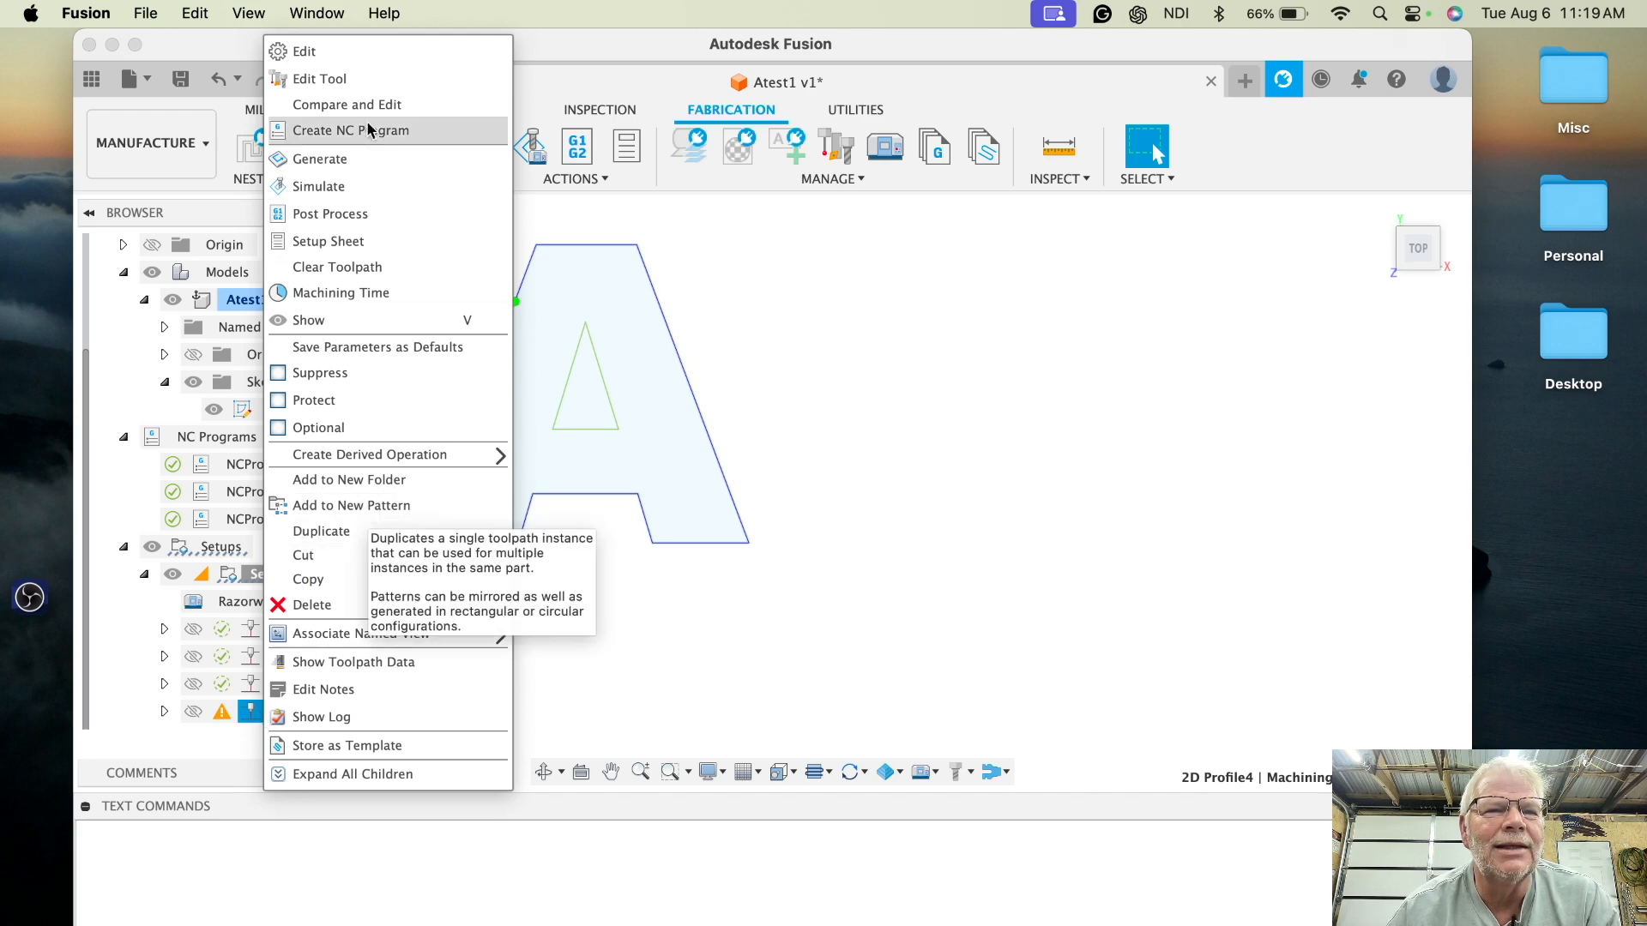
pyautogui.click(352, 51)
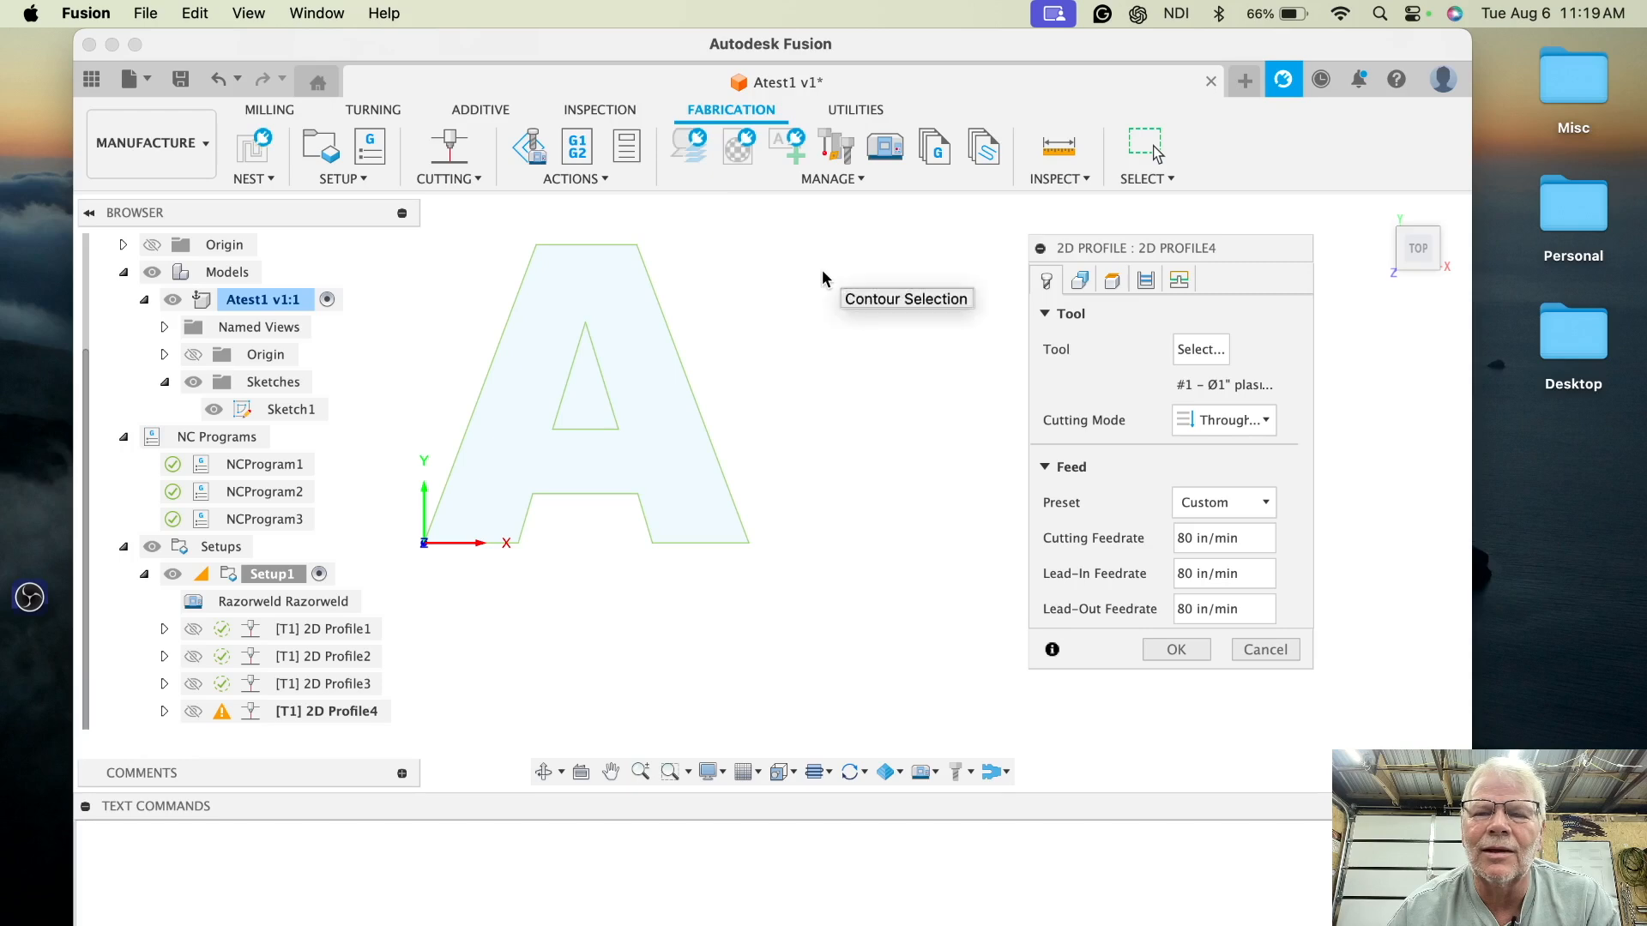
pyautogui.click(1179, 280)
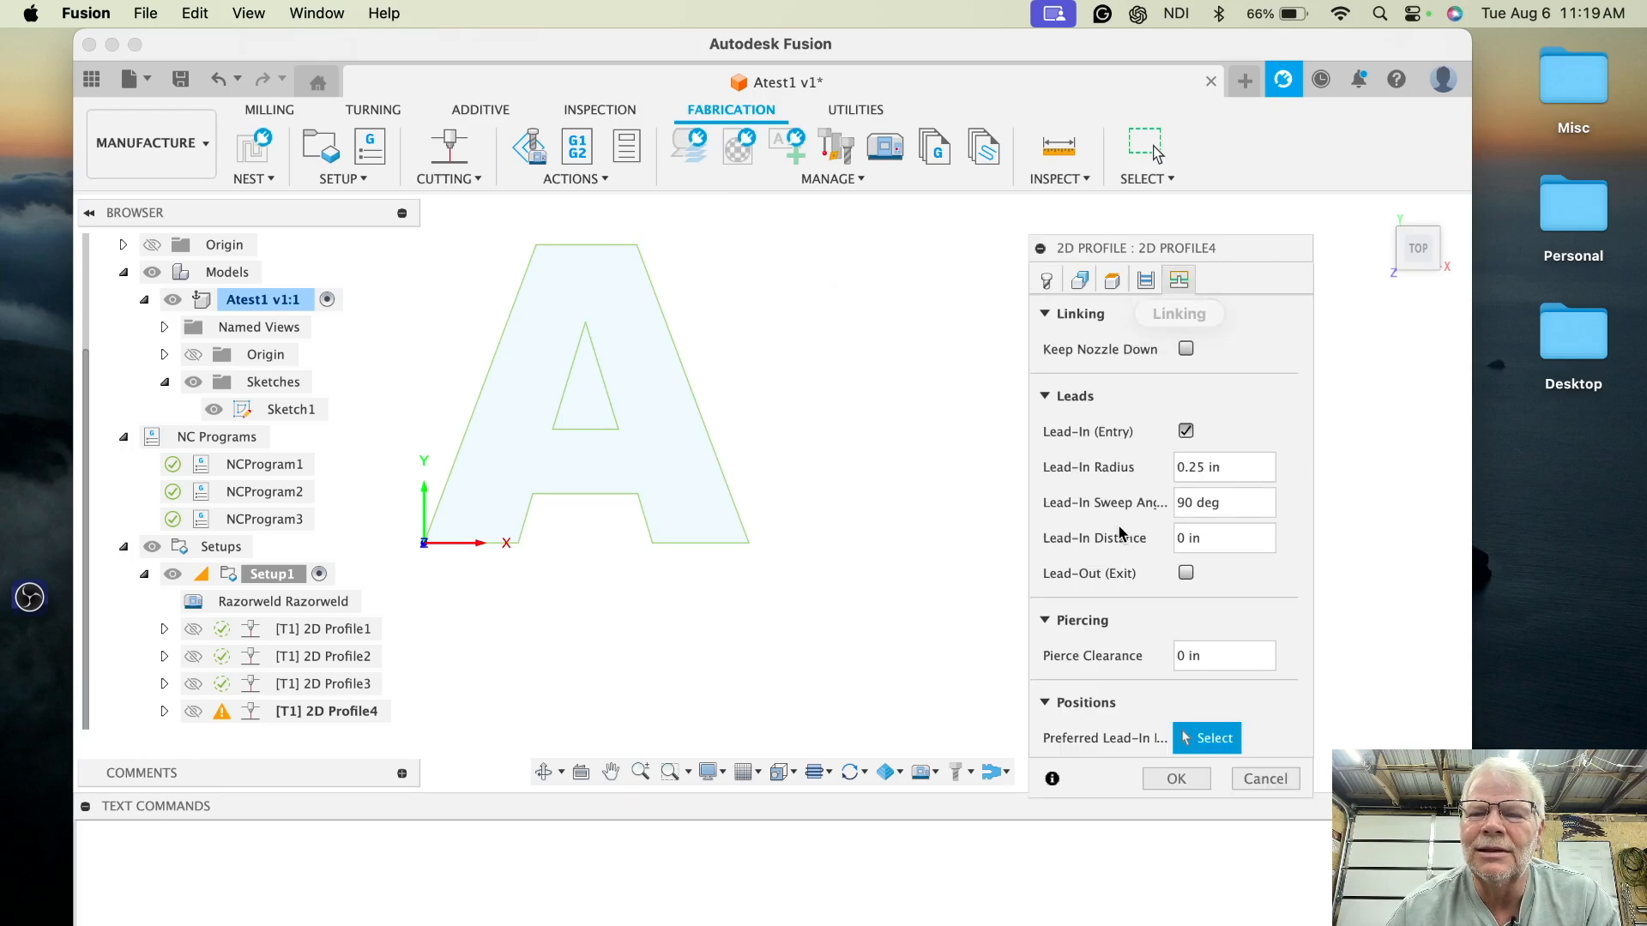
pyautogui.click(1227, 466)
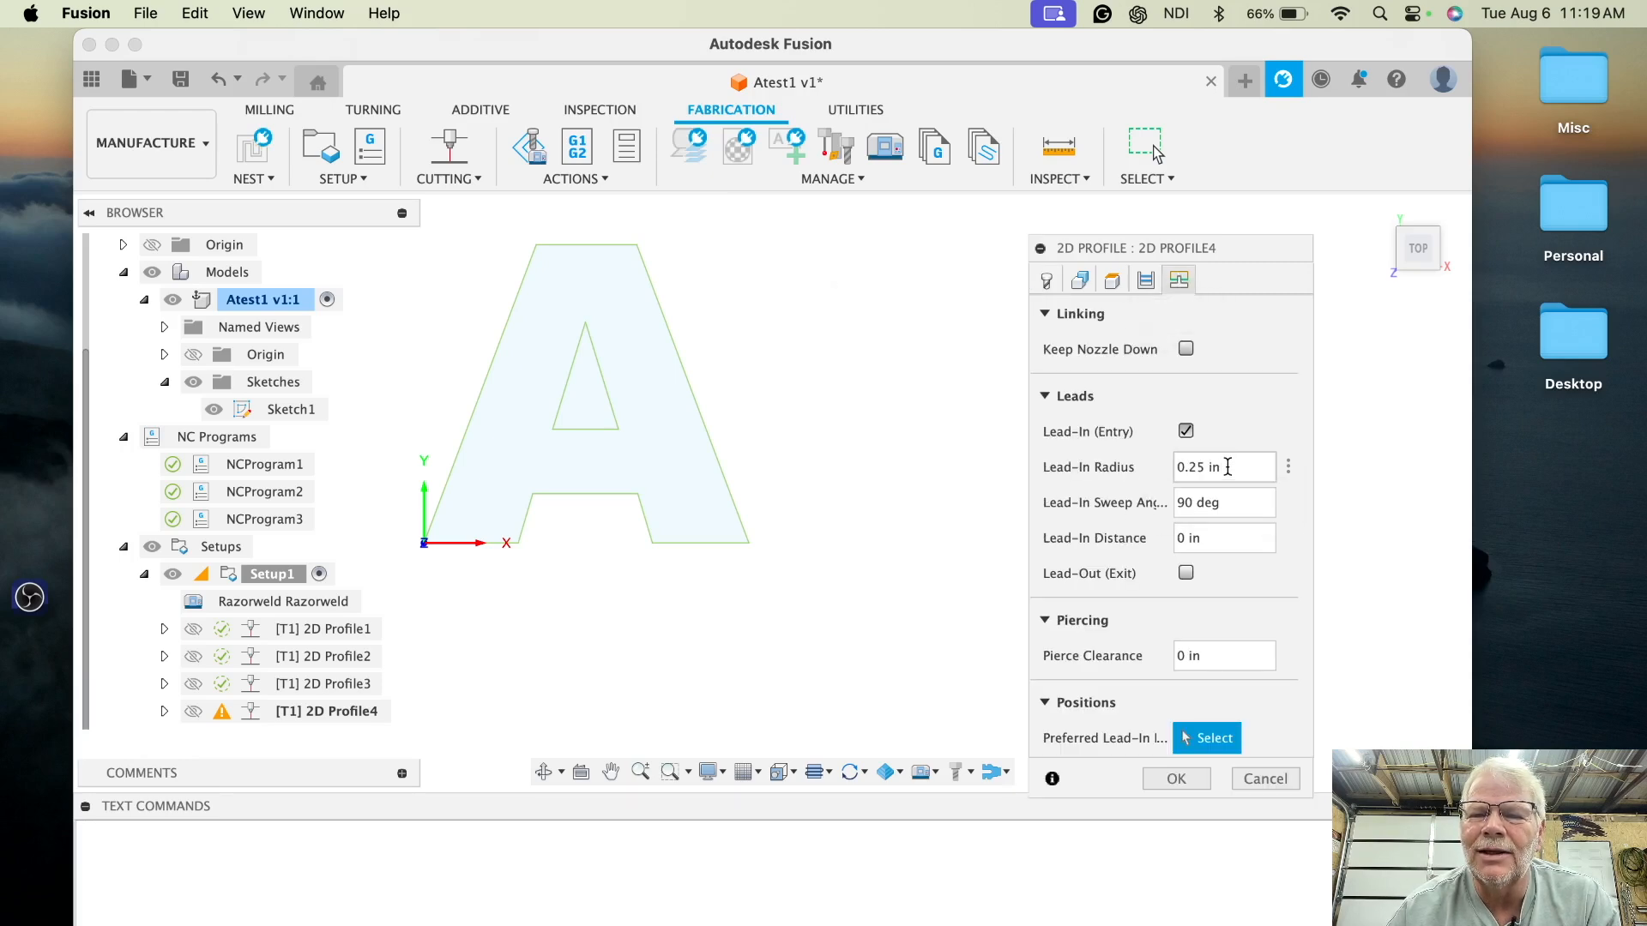
pyautogui.click(1289, 467)
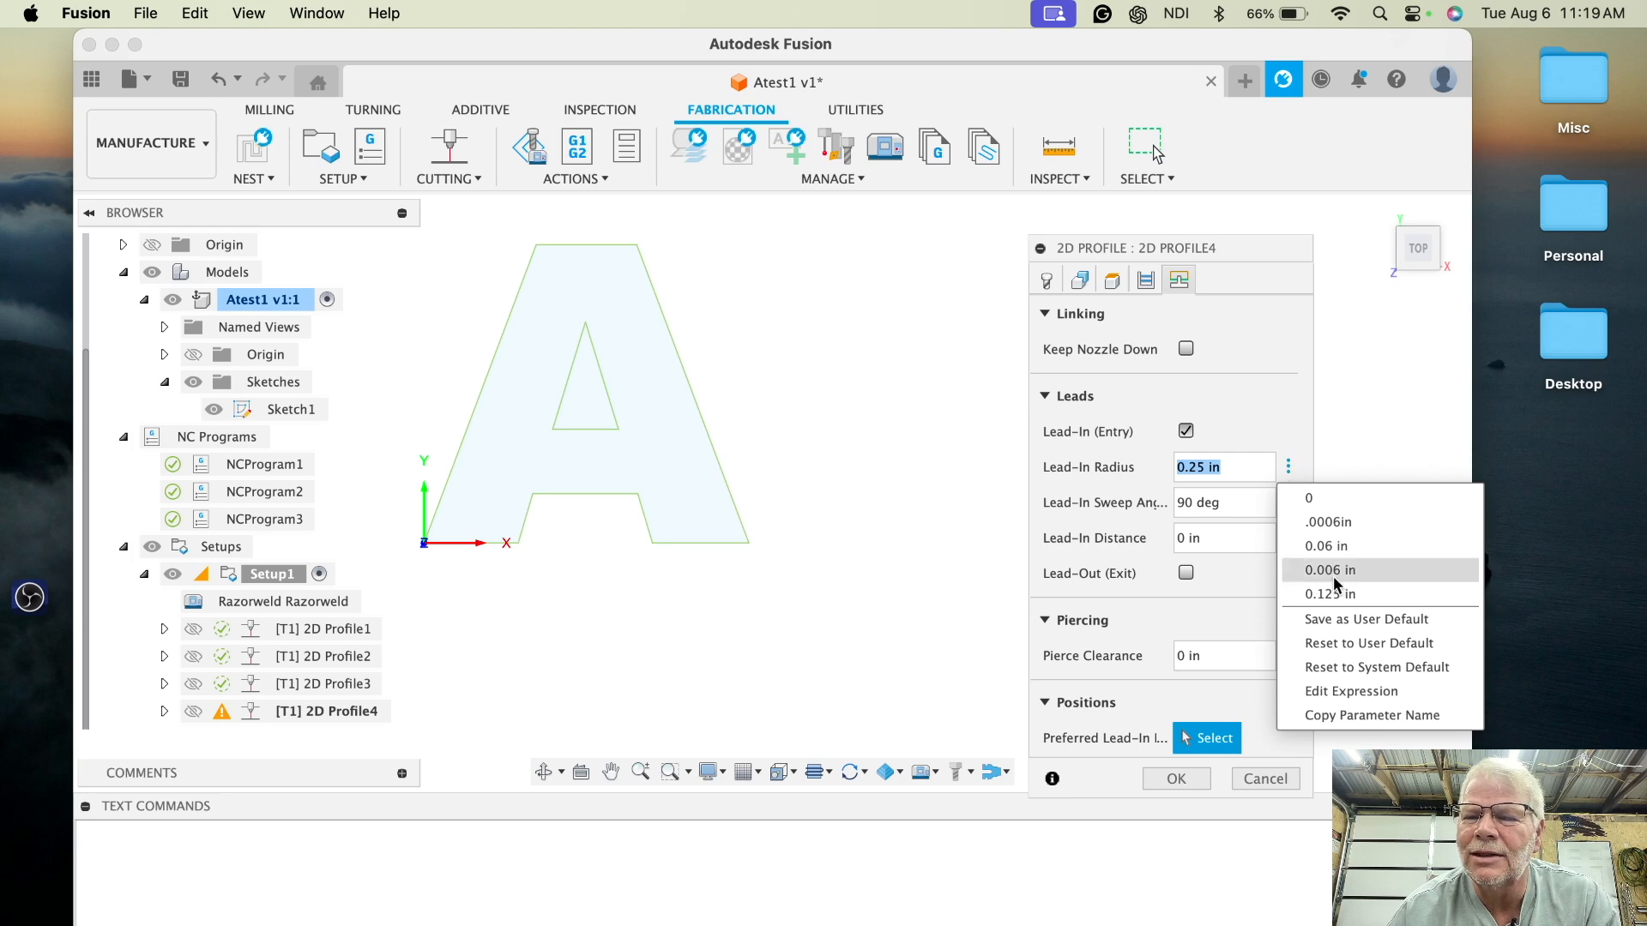
pyautogui.click(1358, 677)
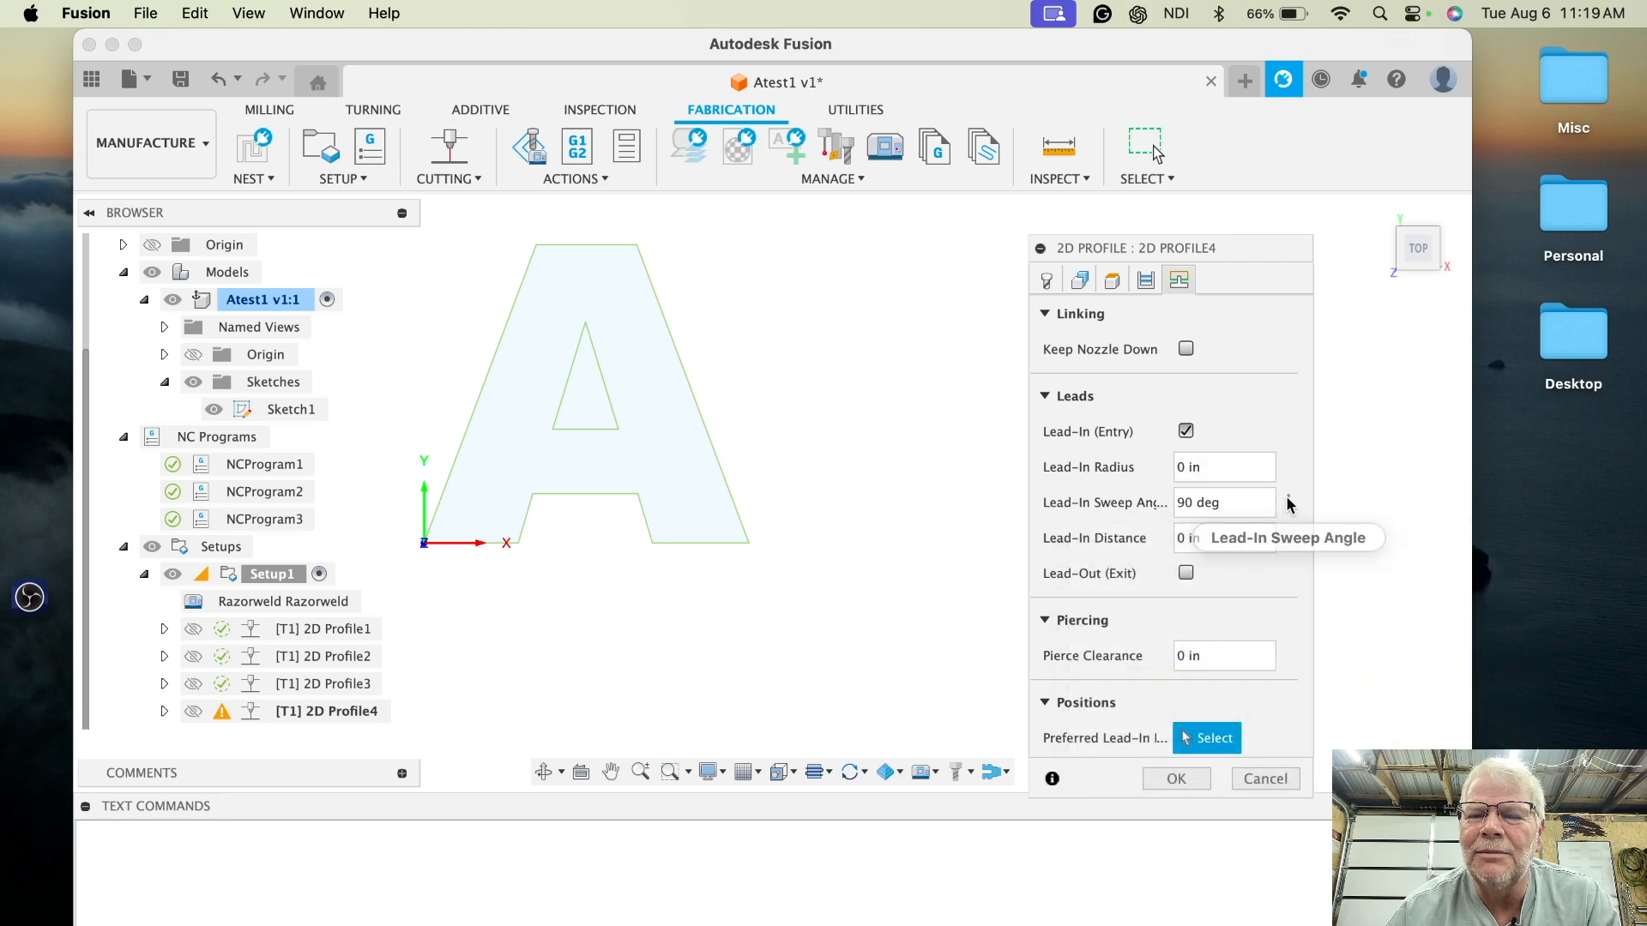
pyautogui.click(1288, 503)
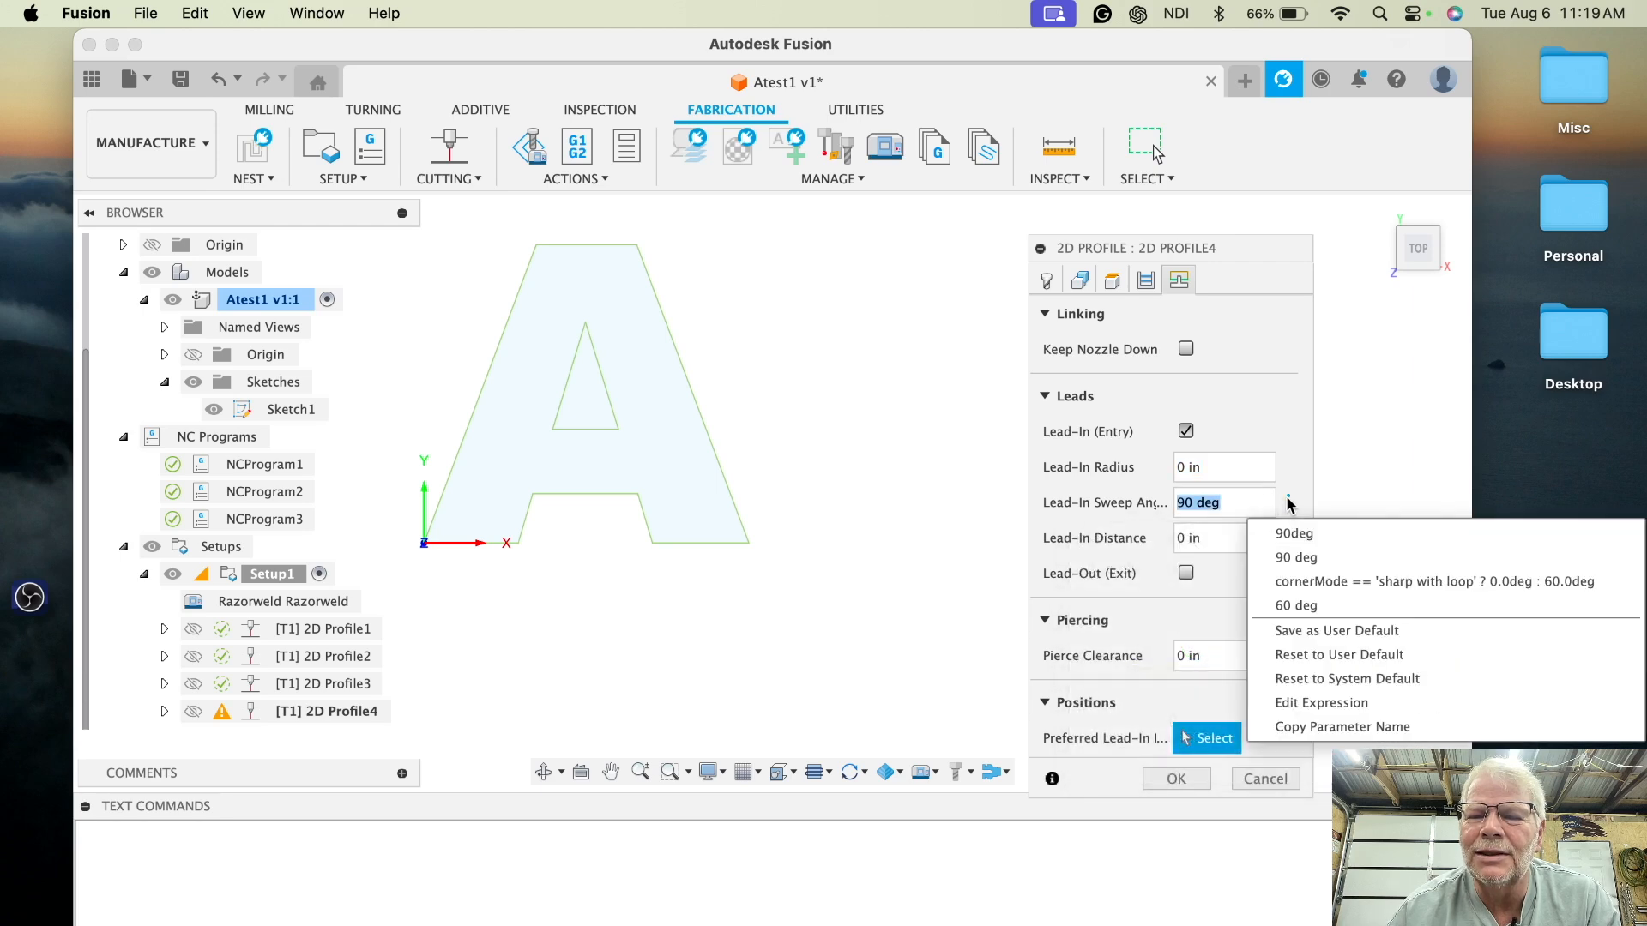
pyautogui.click(1336, 679)
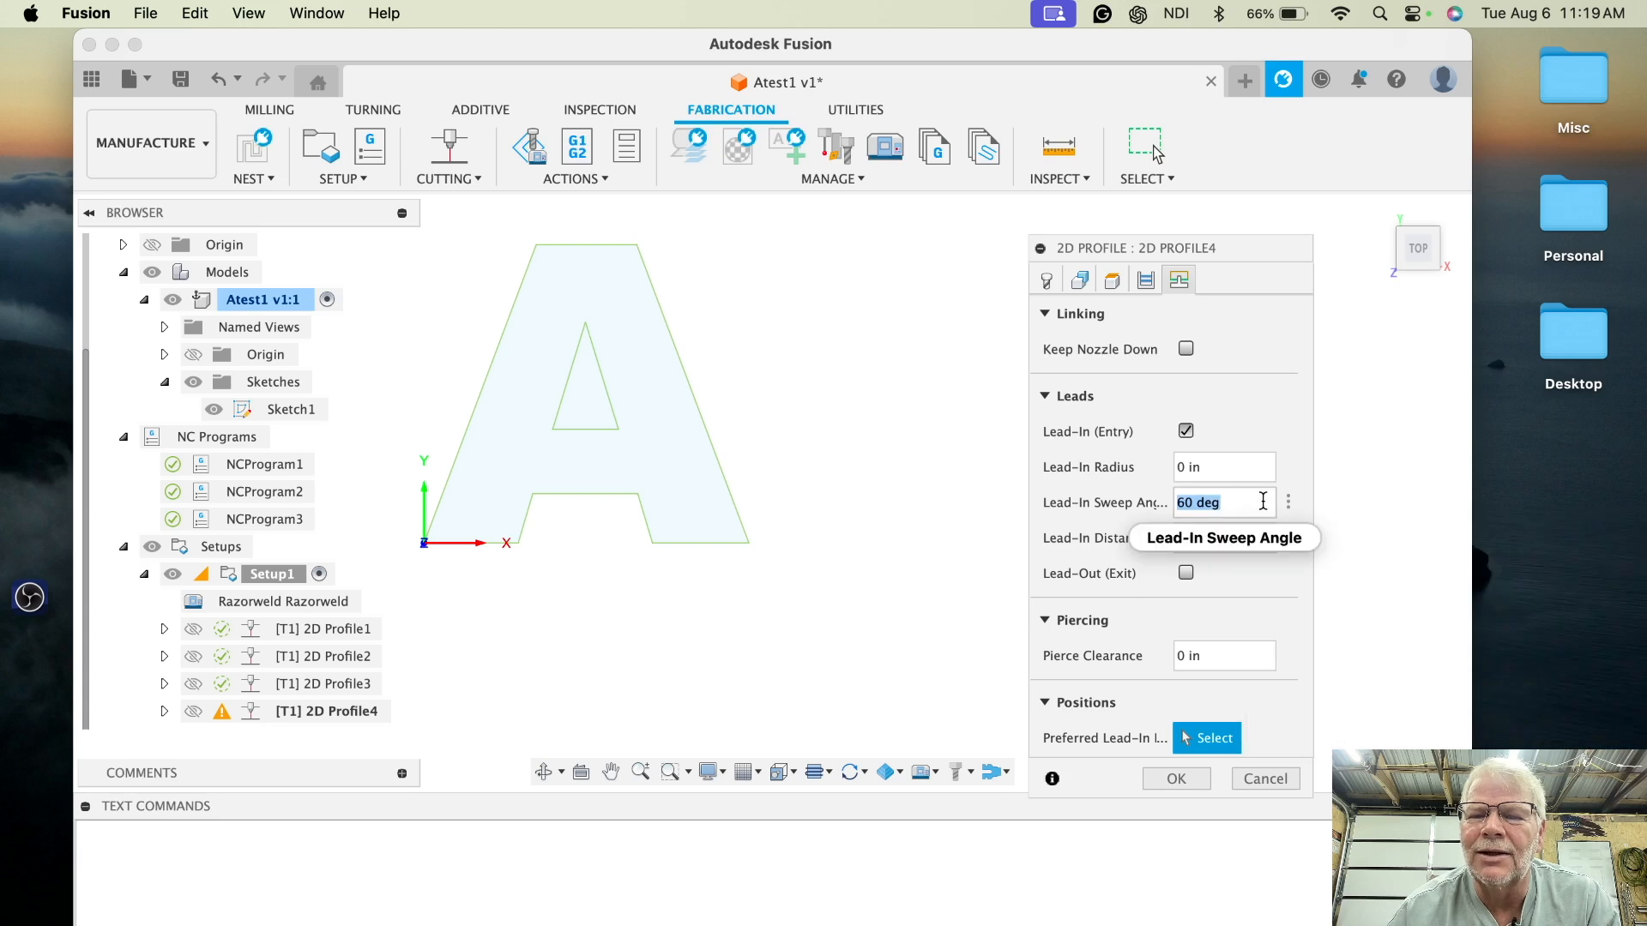
# - Reset 2D Profile4's lead-in distance to the system default and confirm the operation
pyautogui.moveTo(1263, 502)
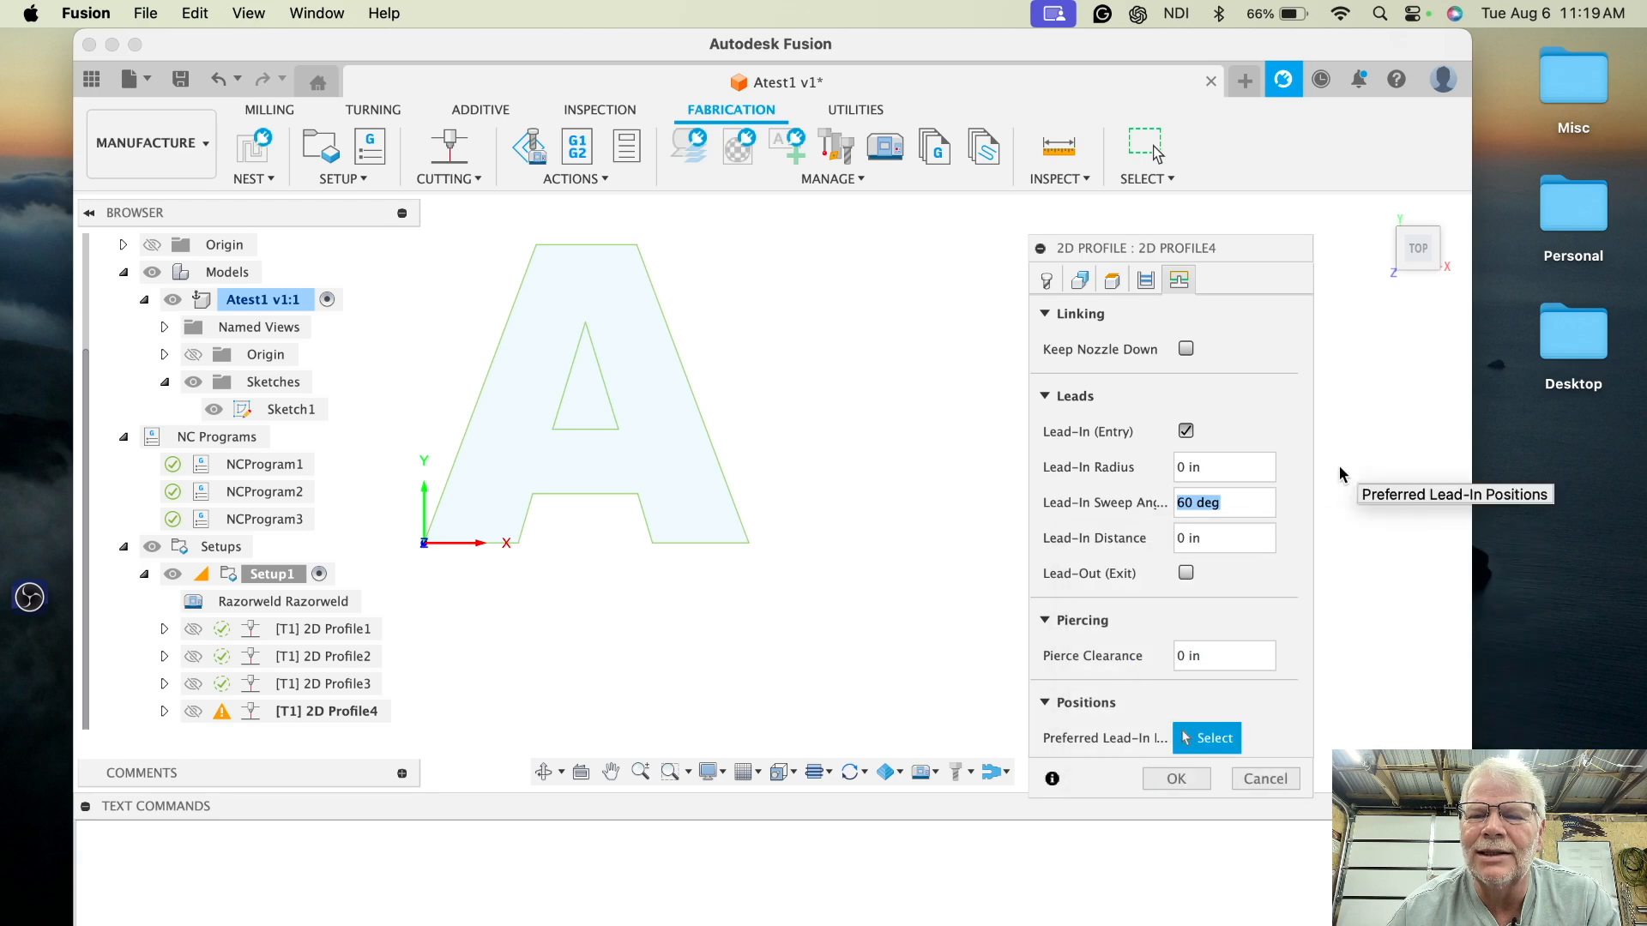
pyautogui.click(1287, 534)
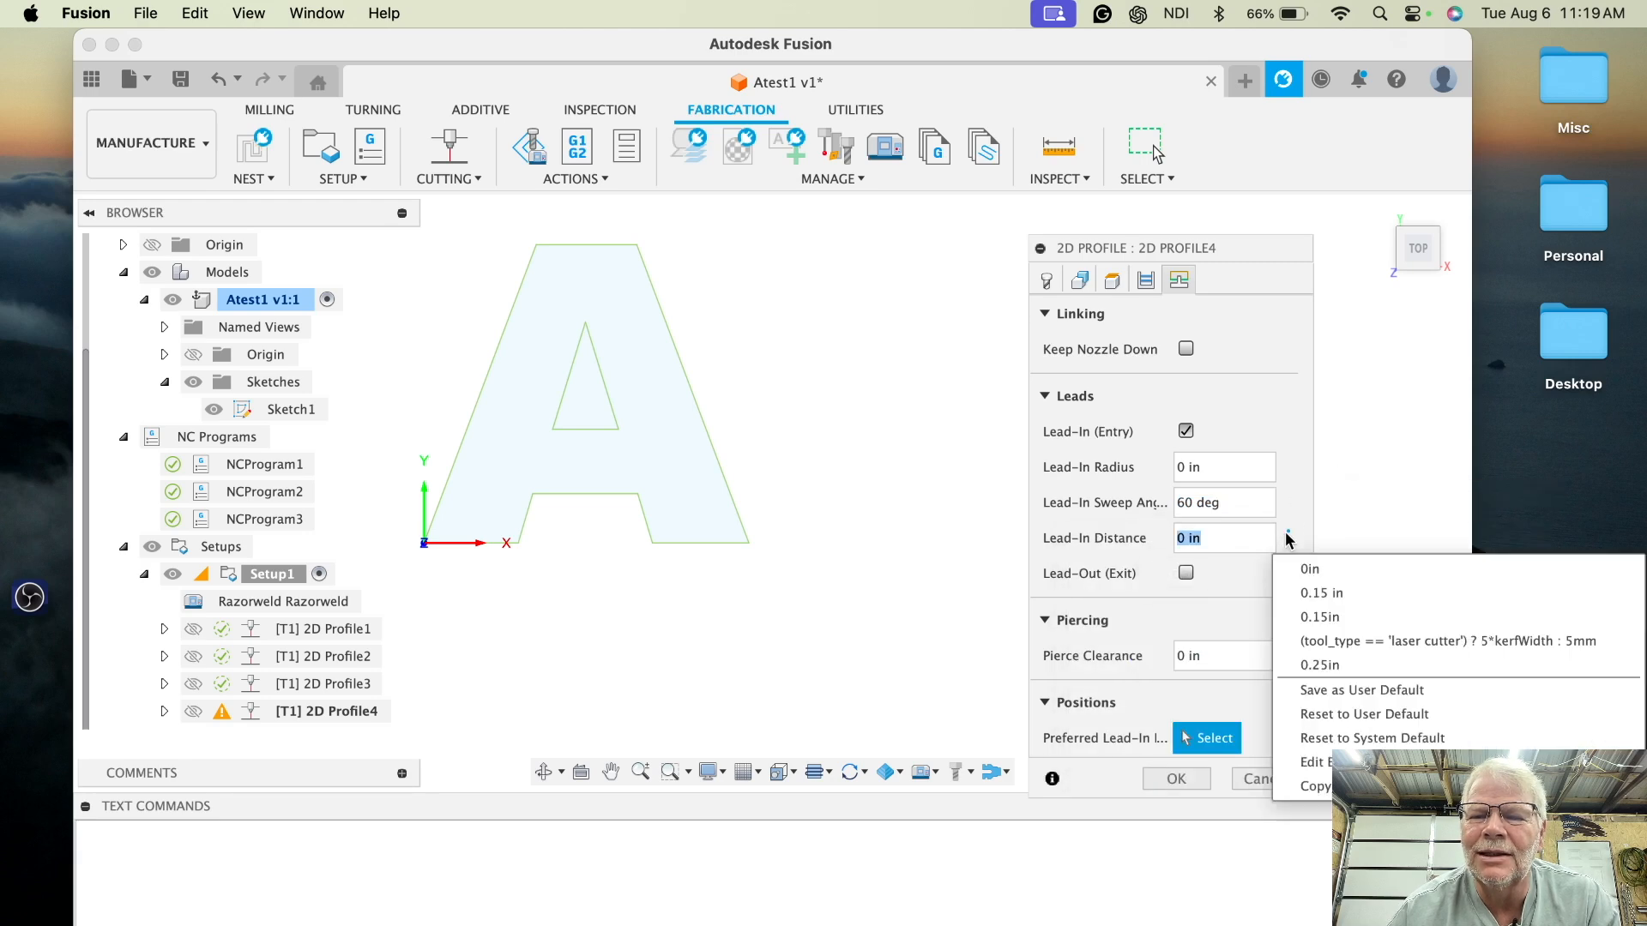
pyautogui.click(1353, 739)
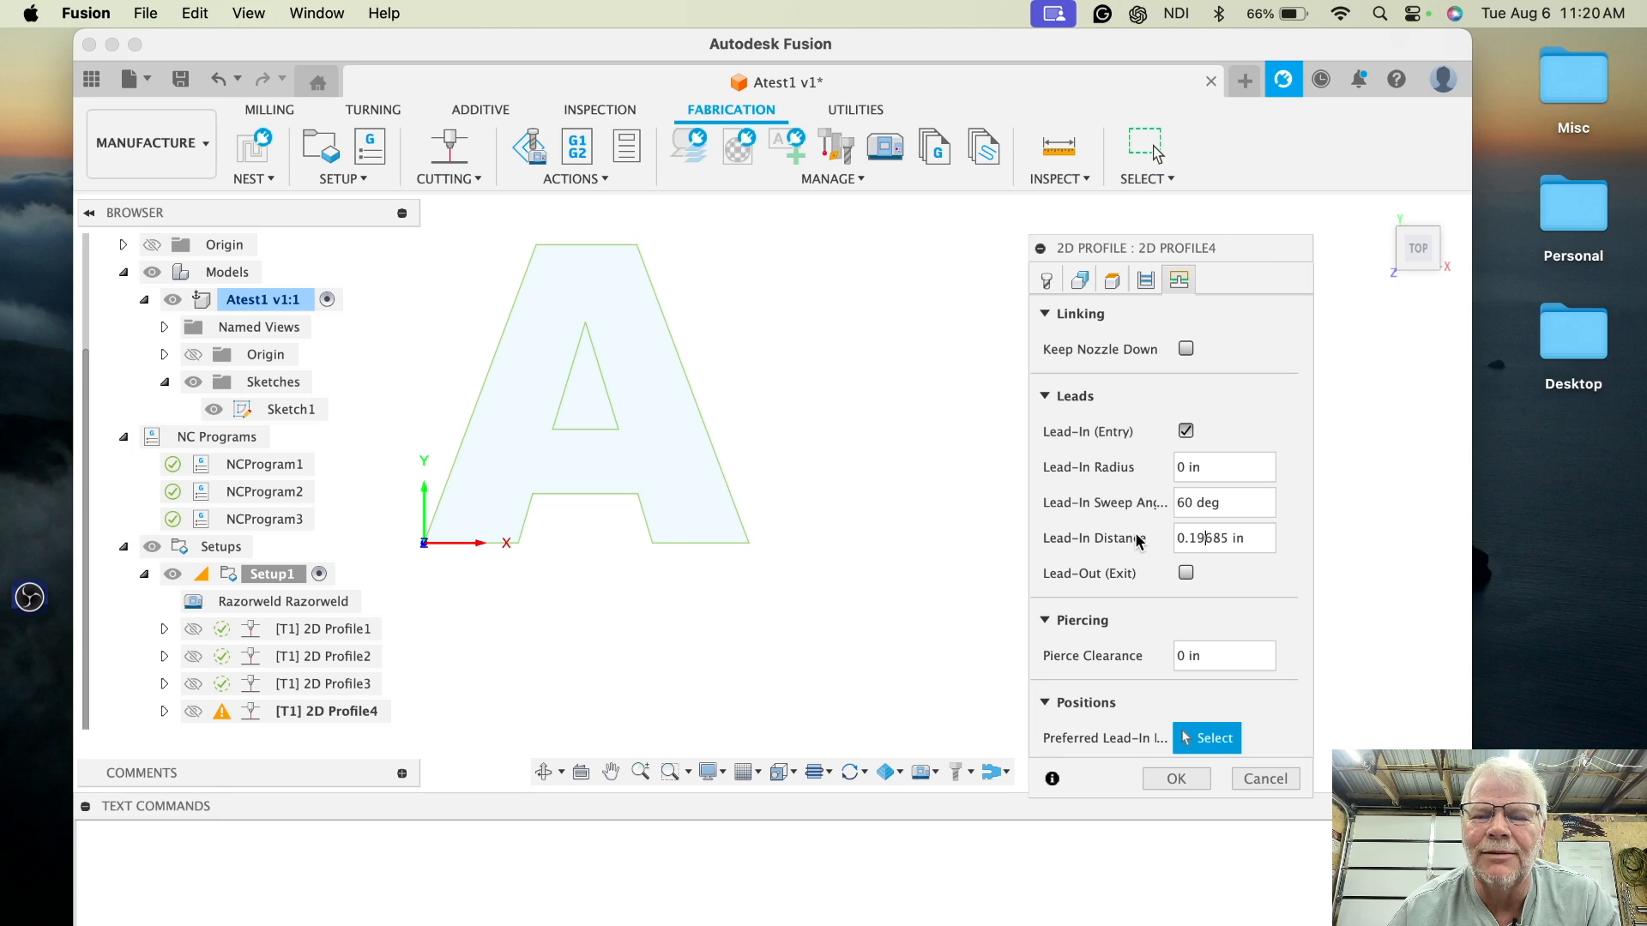
pyautogui.click(1166, 779)
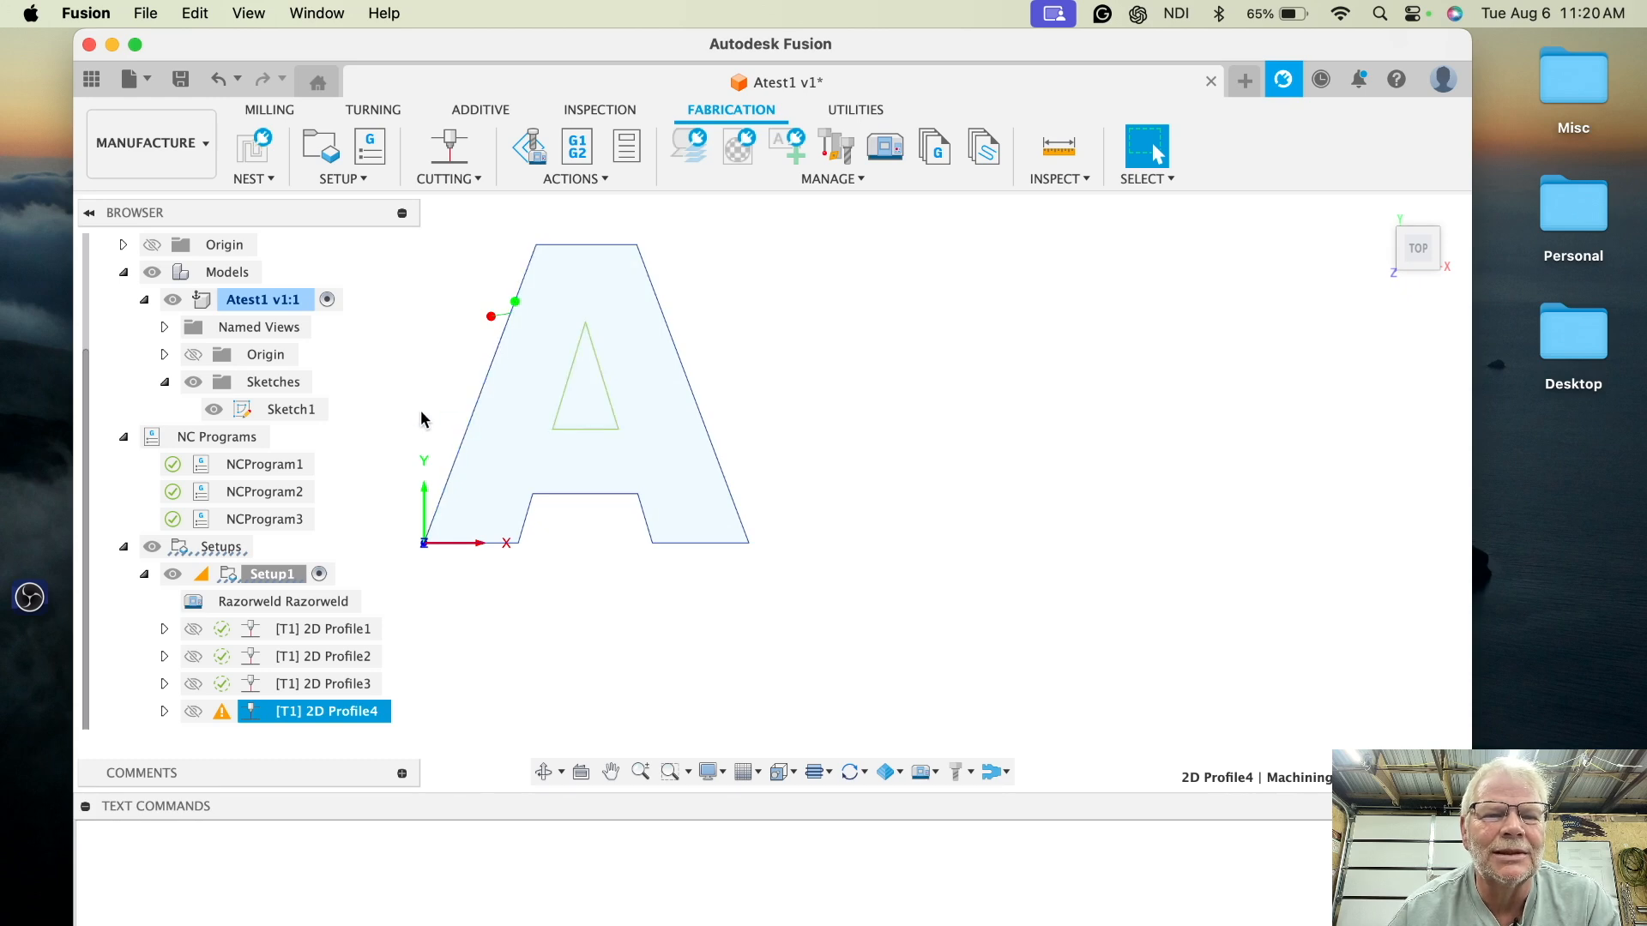
# - Edit 2D Profile4 and replace its geometry with the letter's outer contour and the inner triangle as two closed chains
pyautogui.rightClick(338, 712)
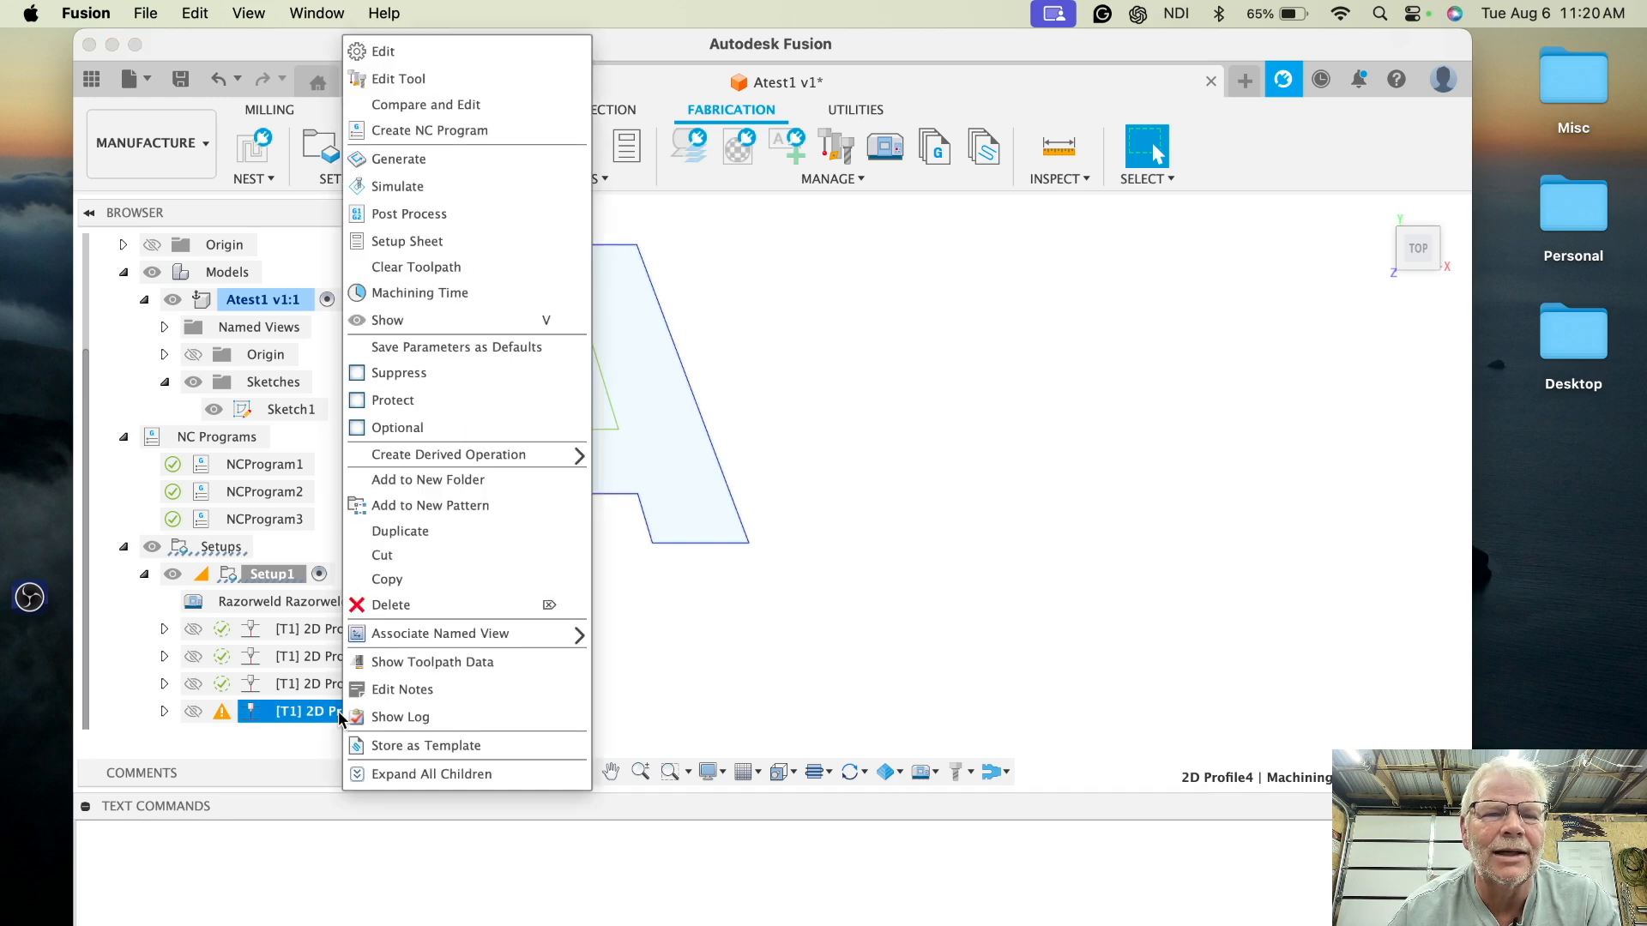
pyautogui.click(378, 51)
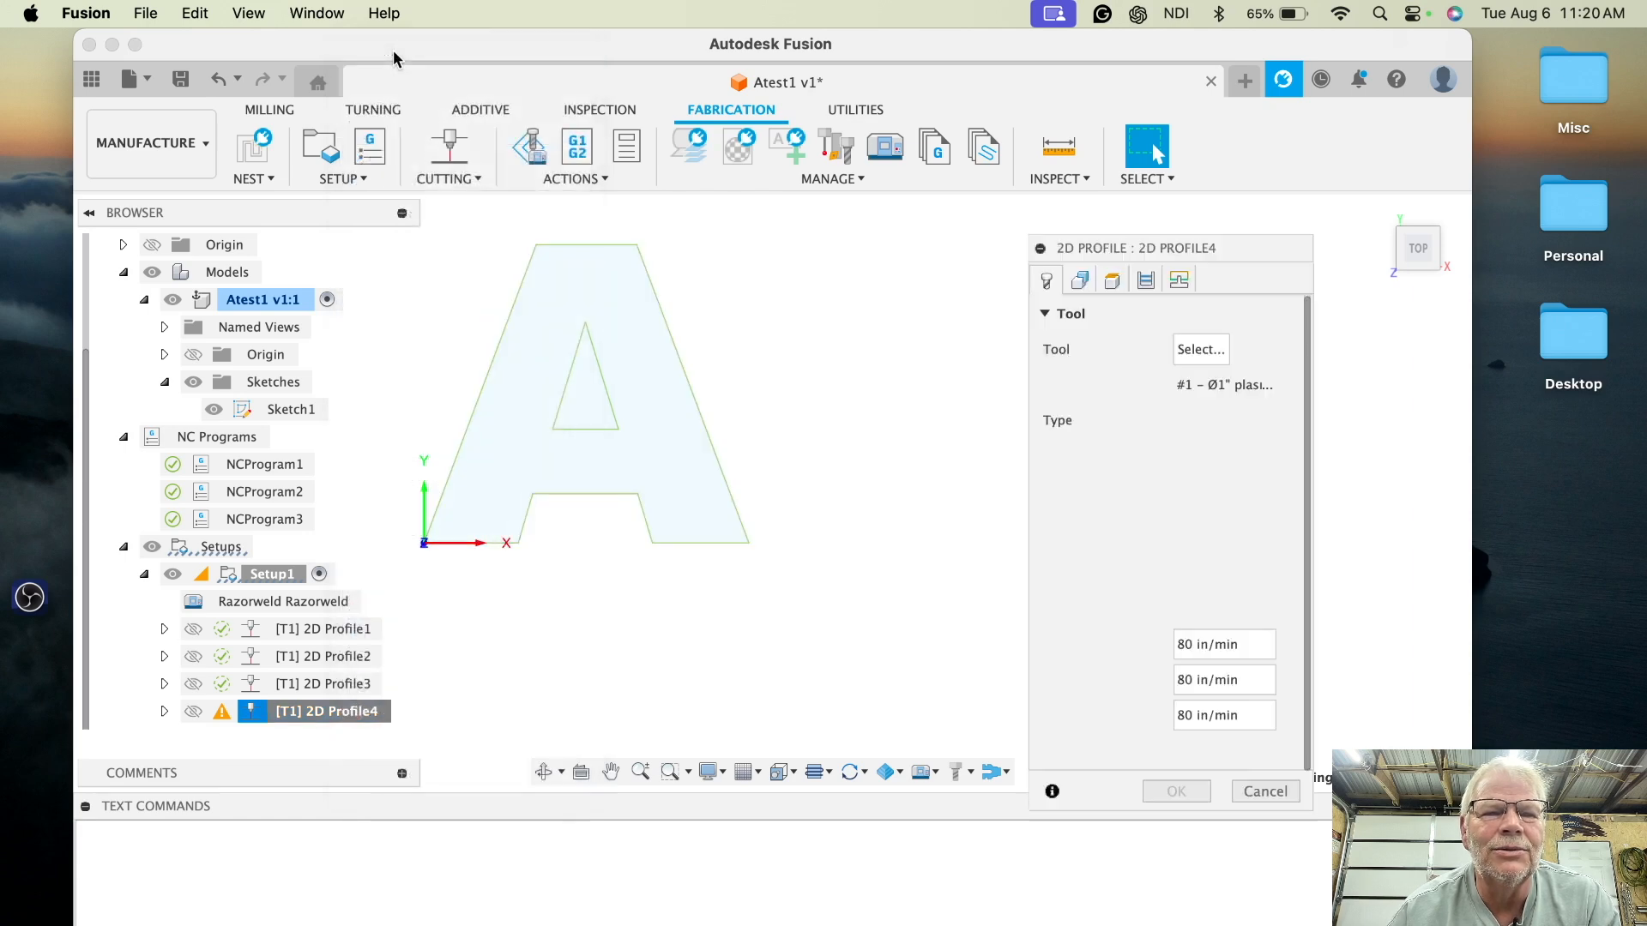
pyautogui.click(1080, 282)
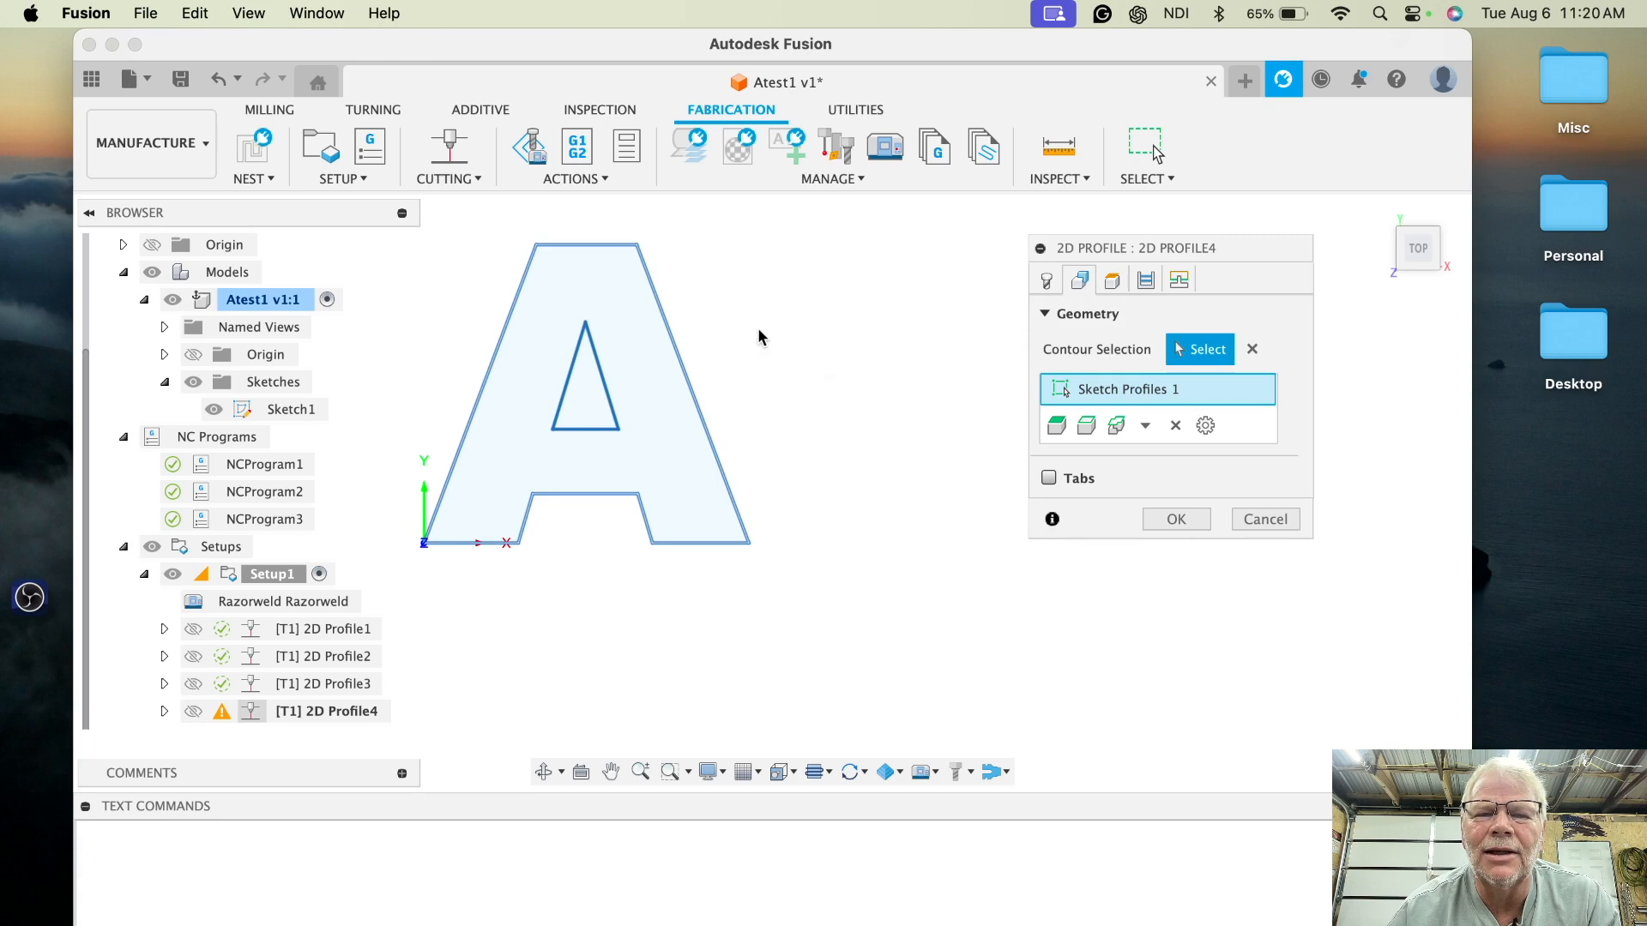
pyautogui.click(1251, 352)
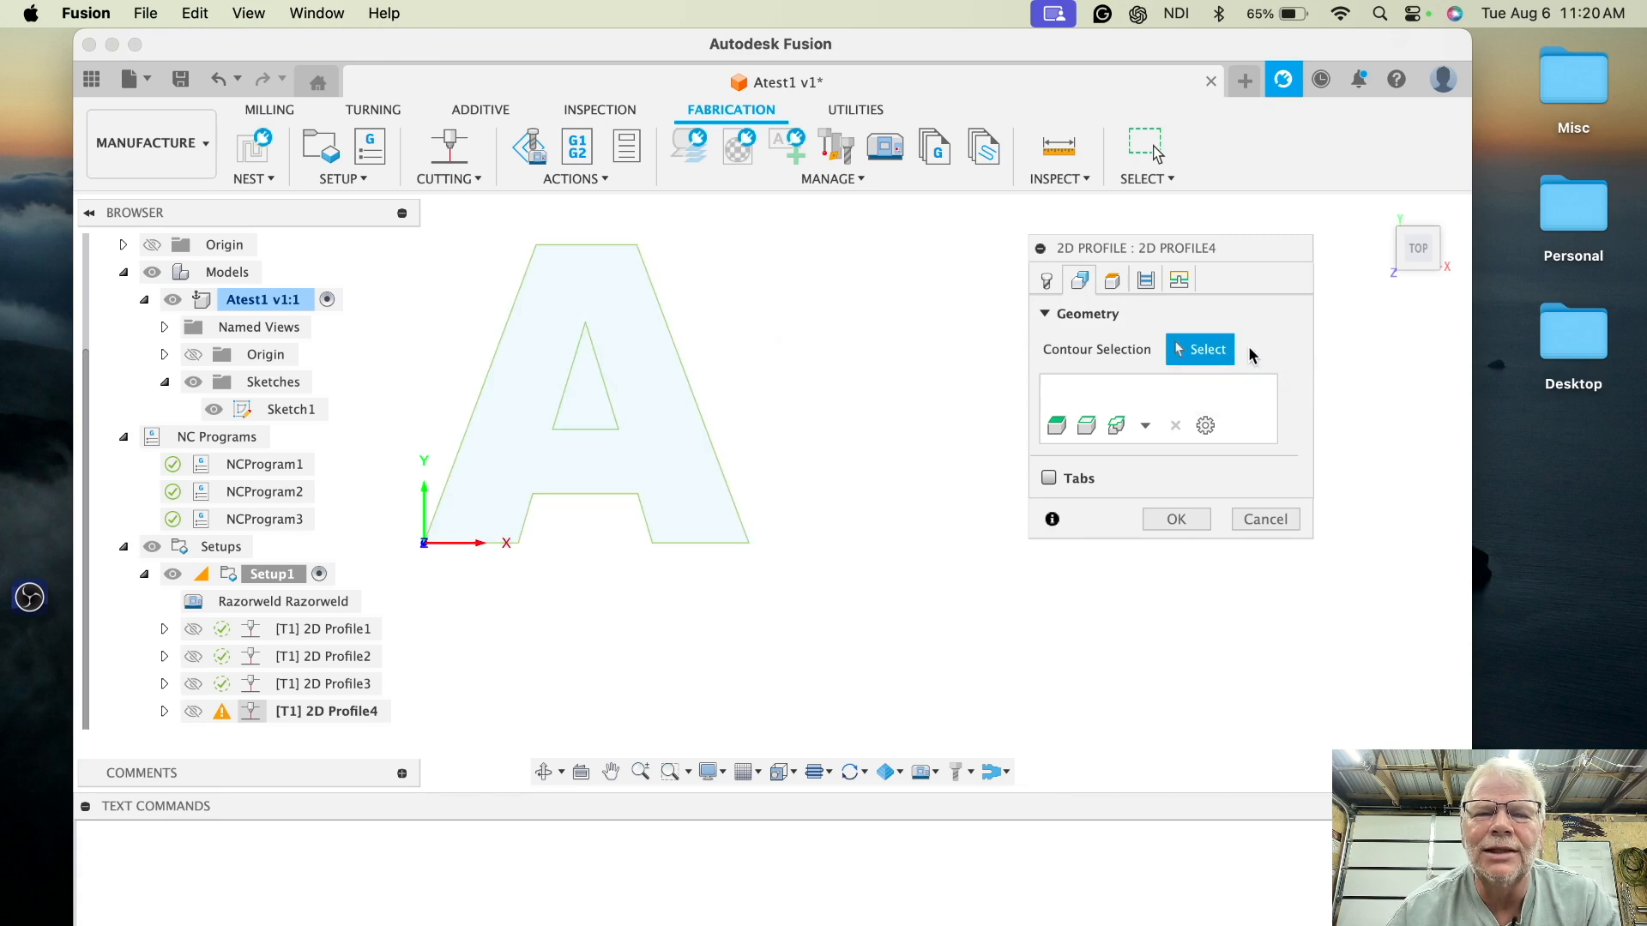
pyautogui.click(673, 345)
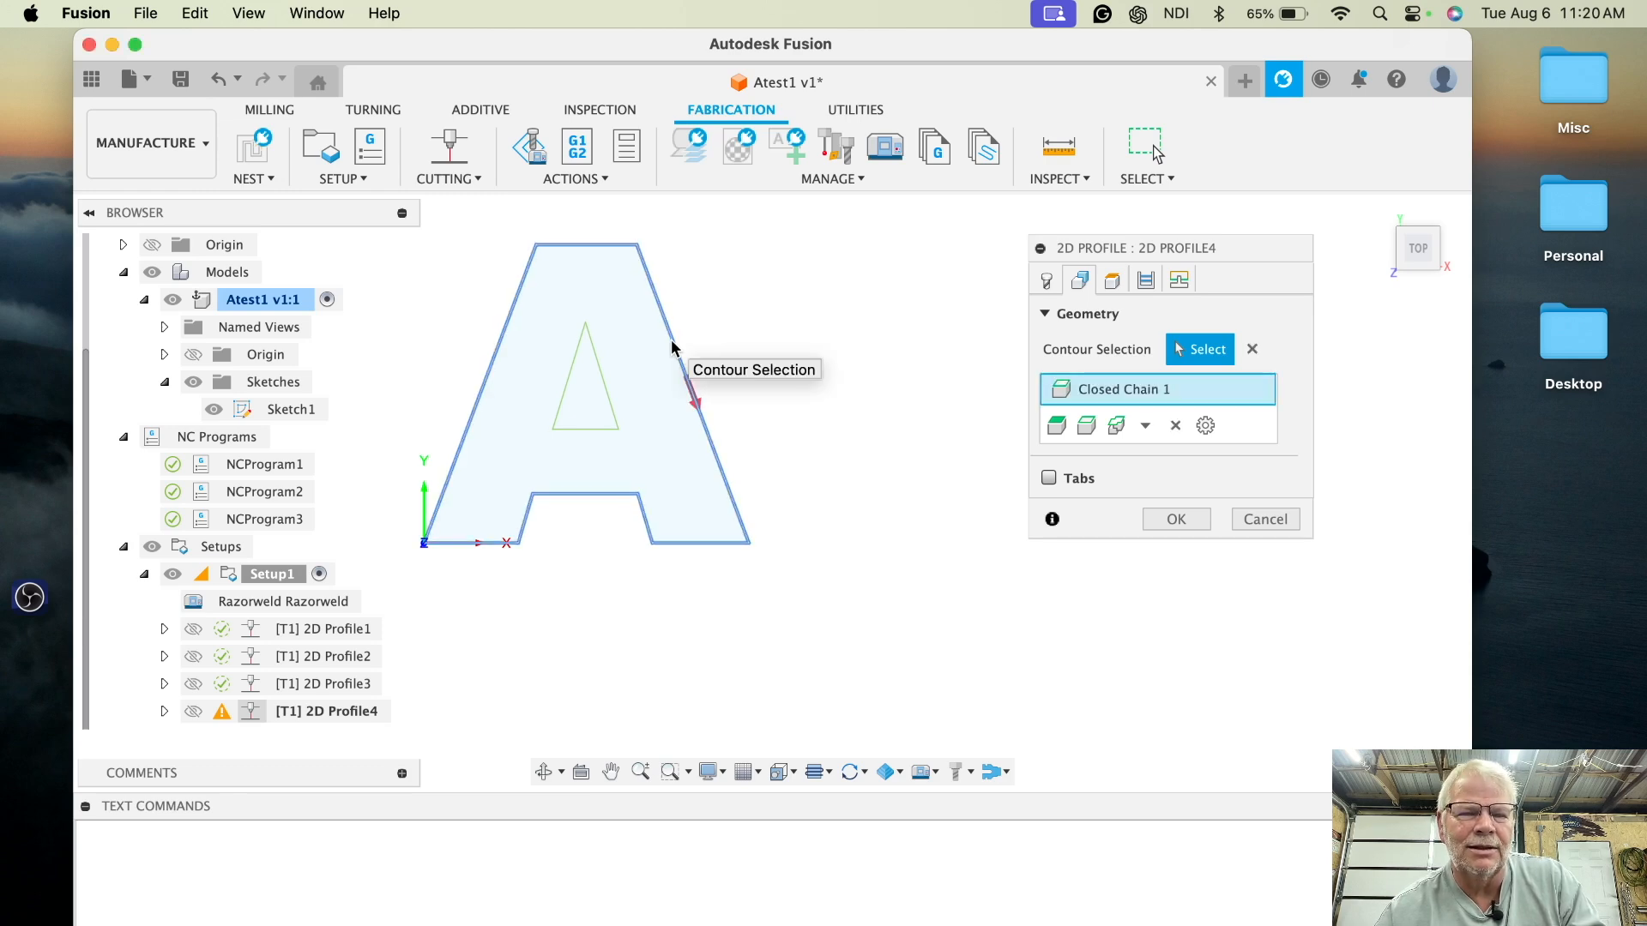
pyautogui.click(605, 378)
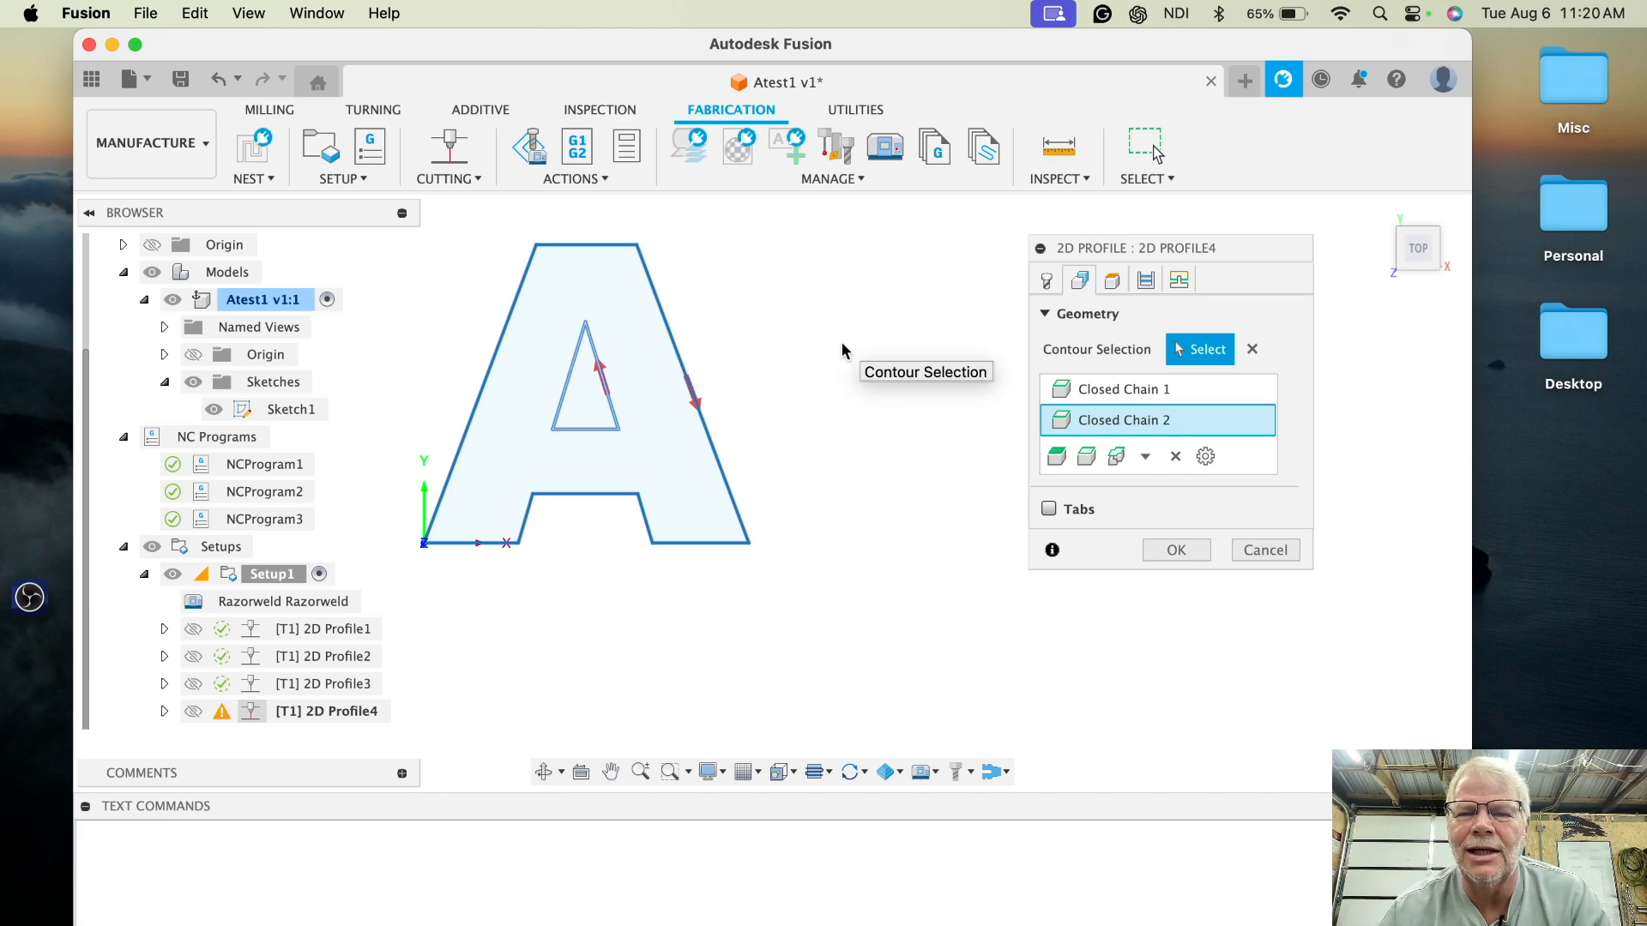
# - Reset the lead-in radius to the system default, set pierce clearance to 0.055 in, and confirm
pyautogui.click(1165, 283)
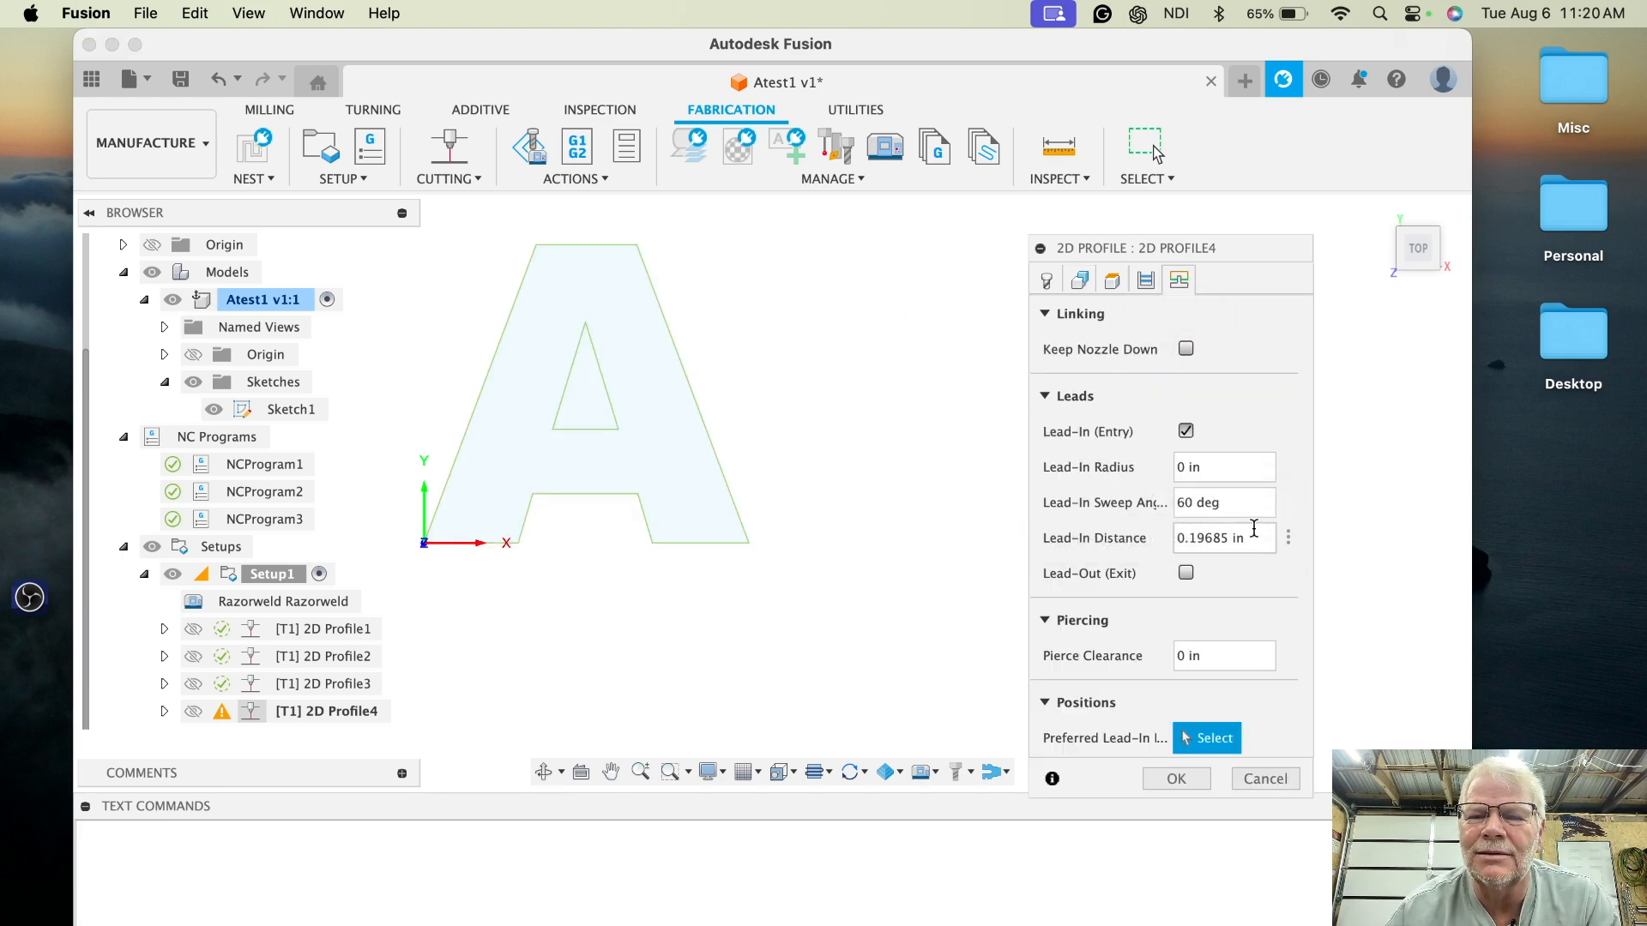
pyautogui.click(1289, 466)
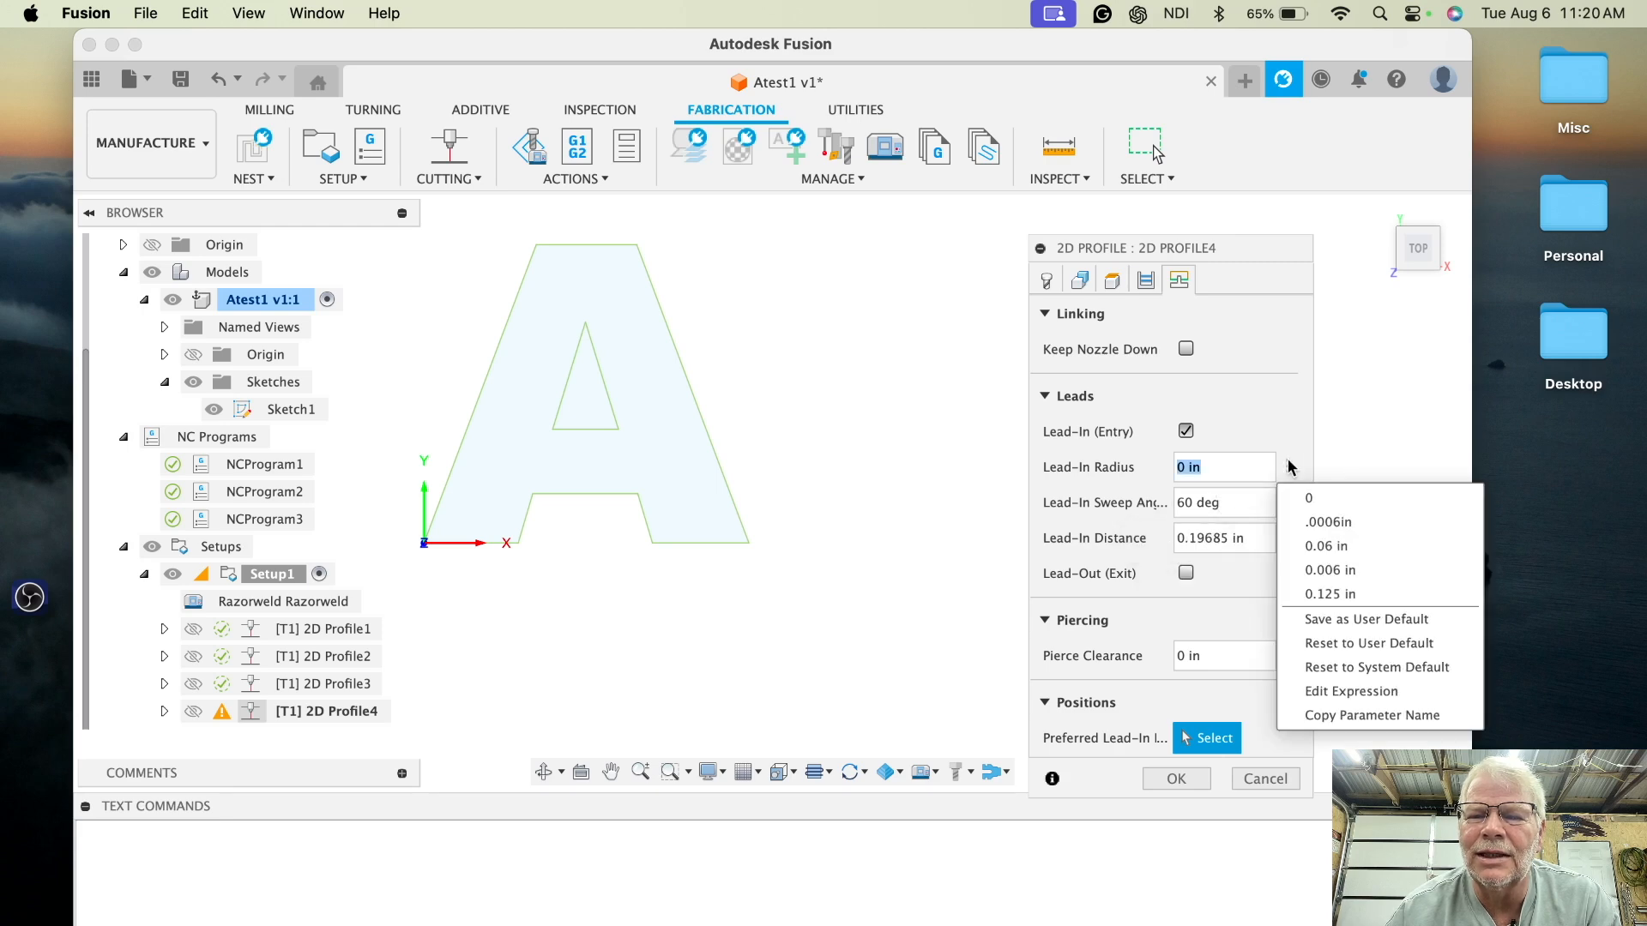
pyautogui.click(1346, 669)
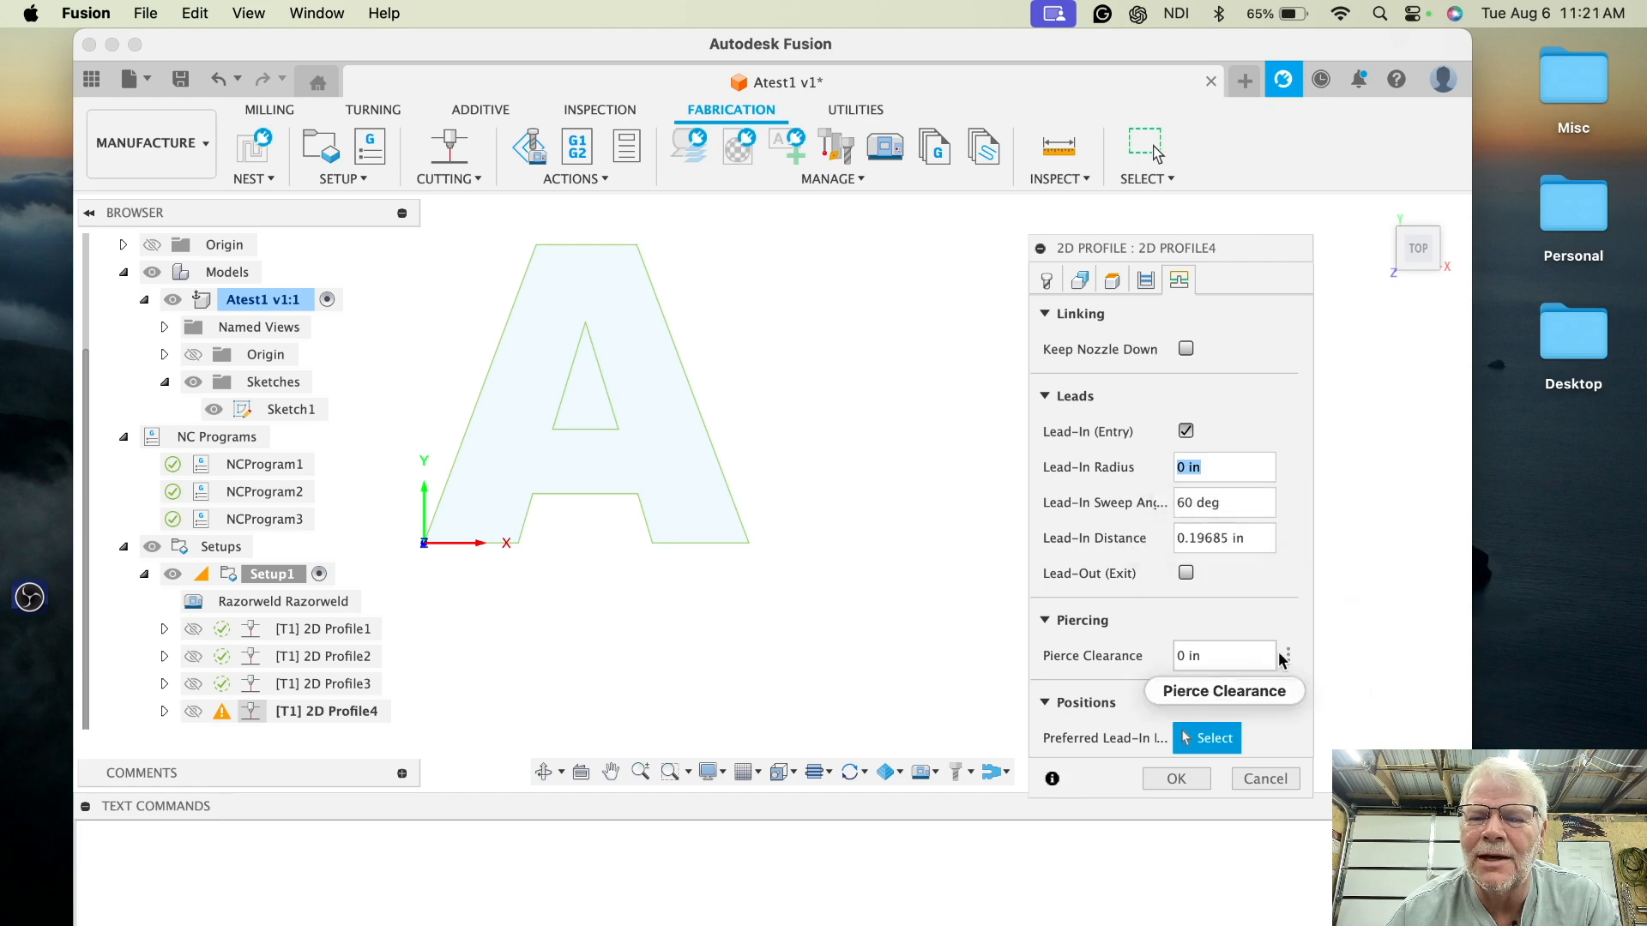
pyautogui.click(1289, 657)
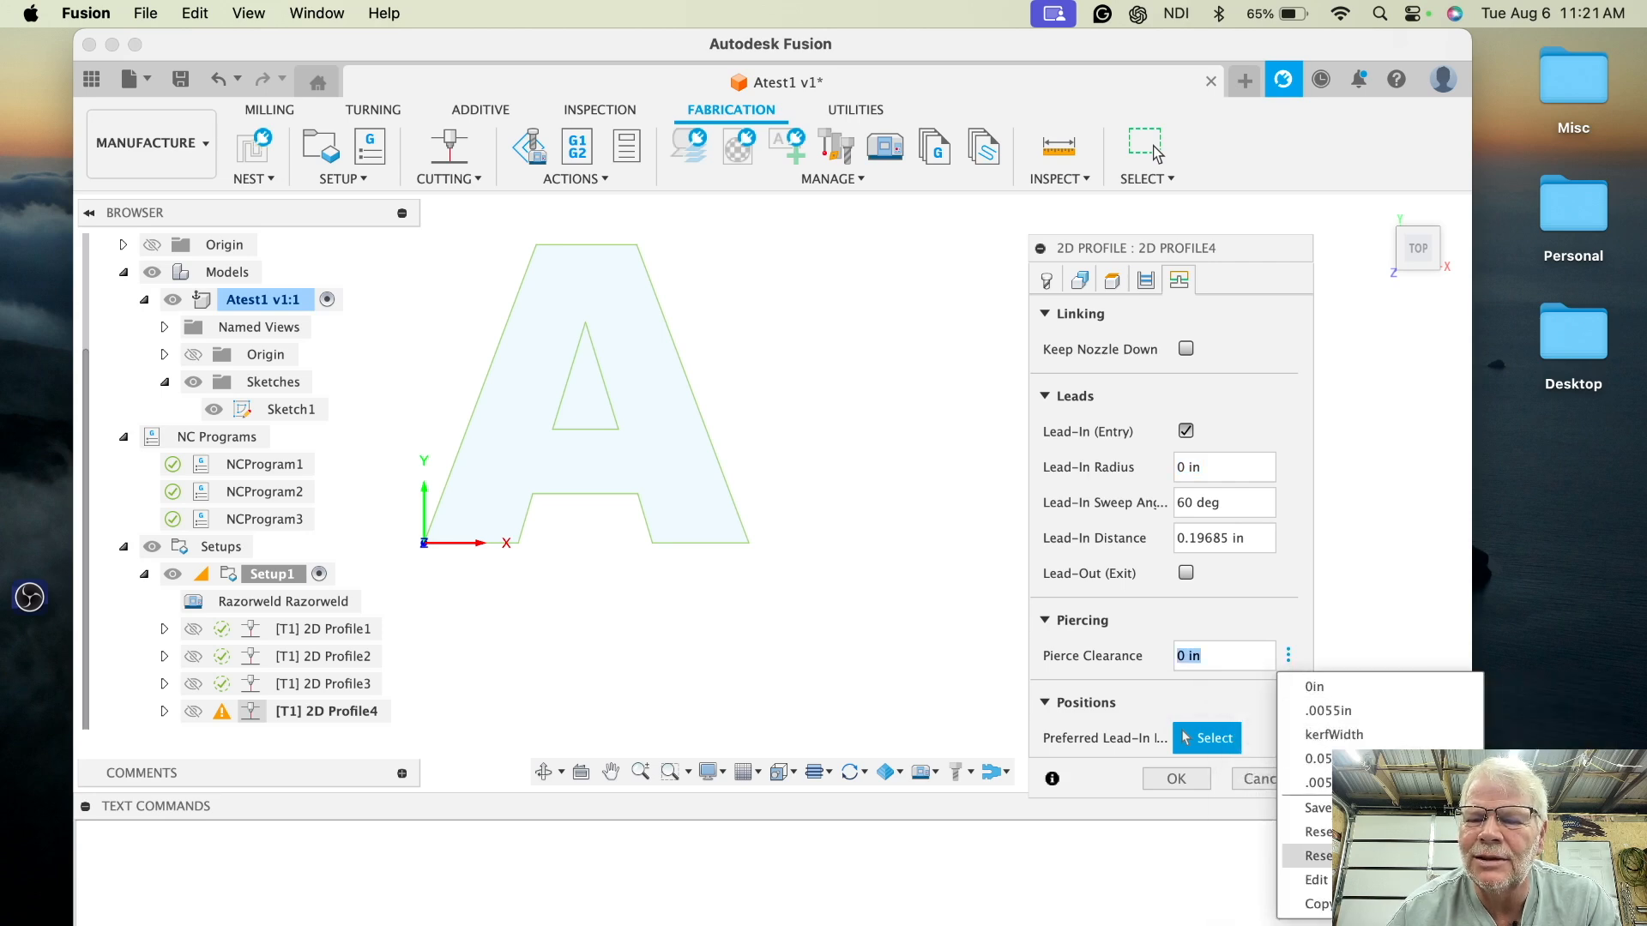
pyautogui.click(1318, 758)
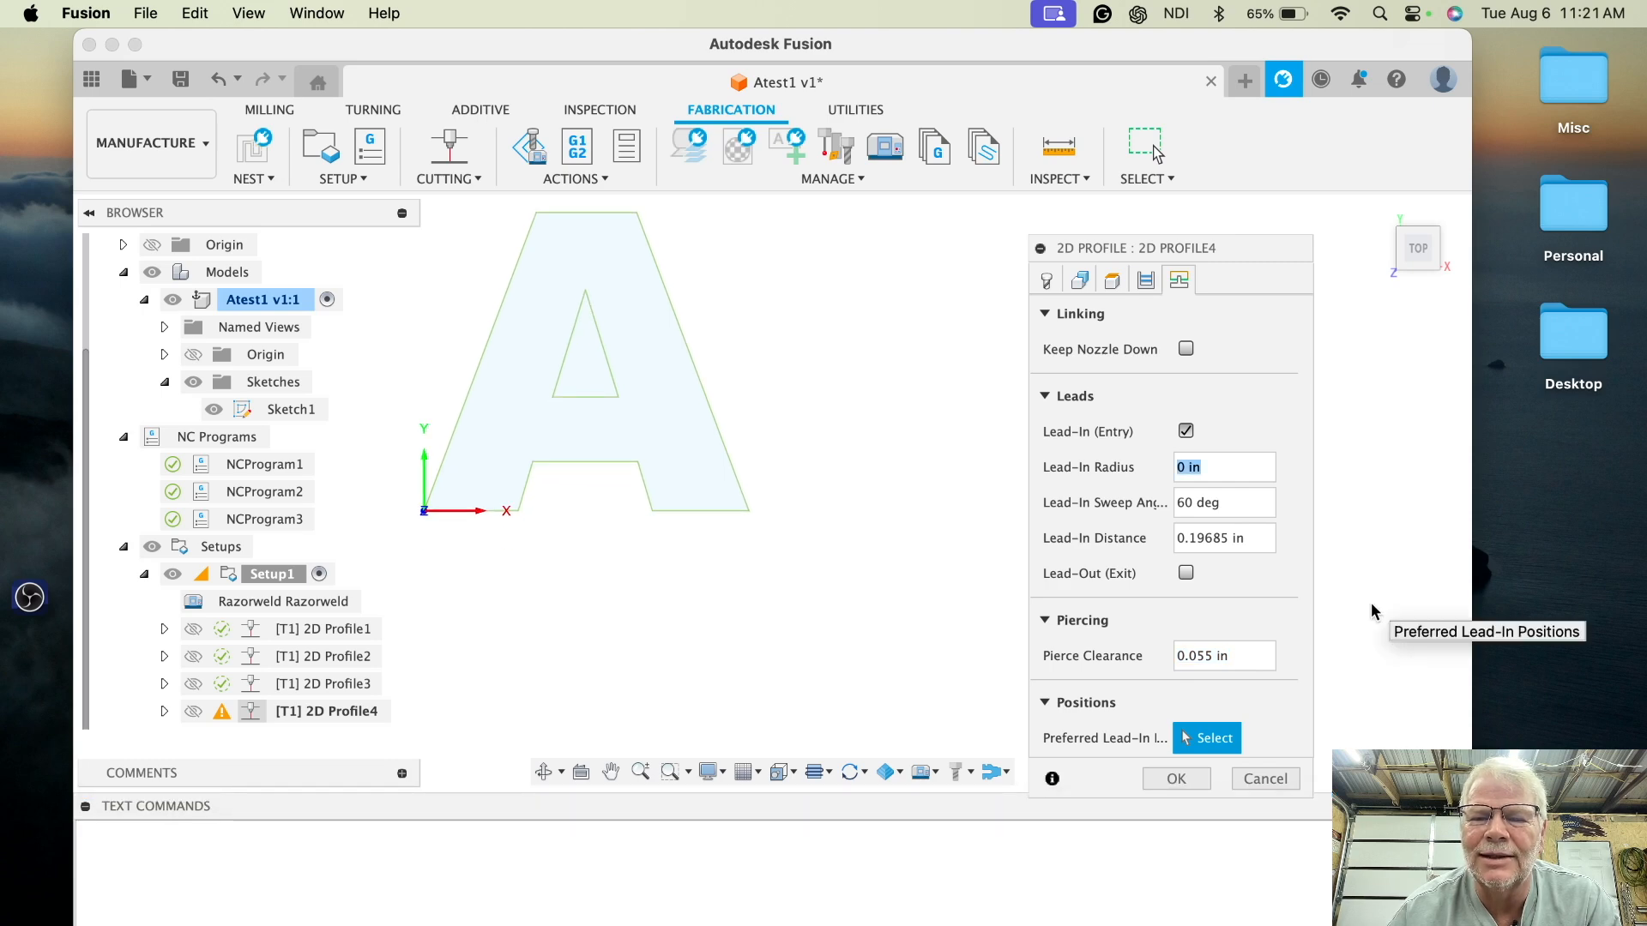
pyautogui.click(1176, 779)
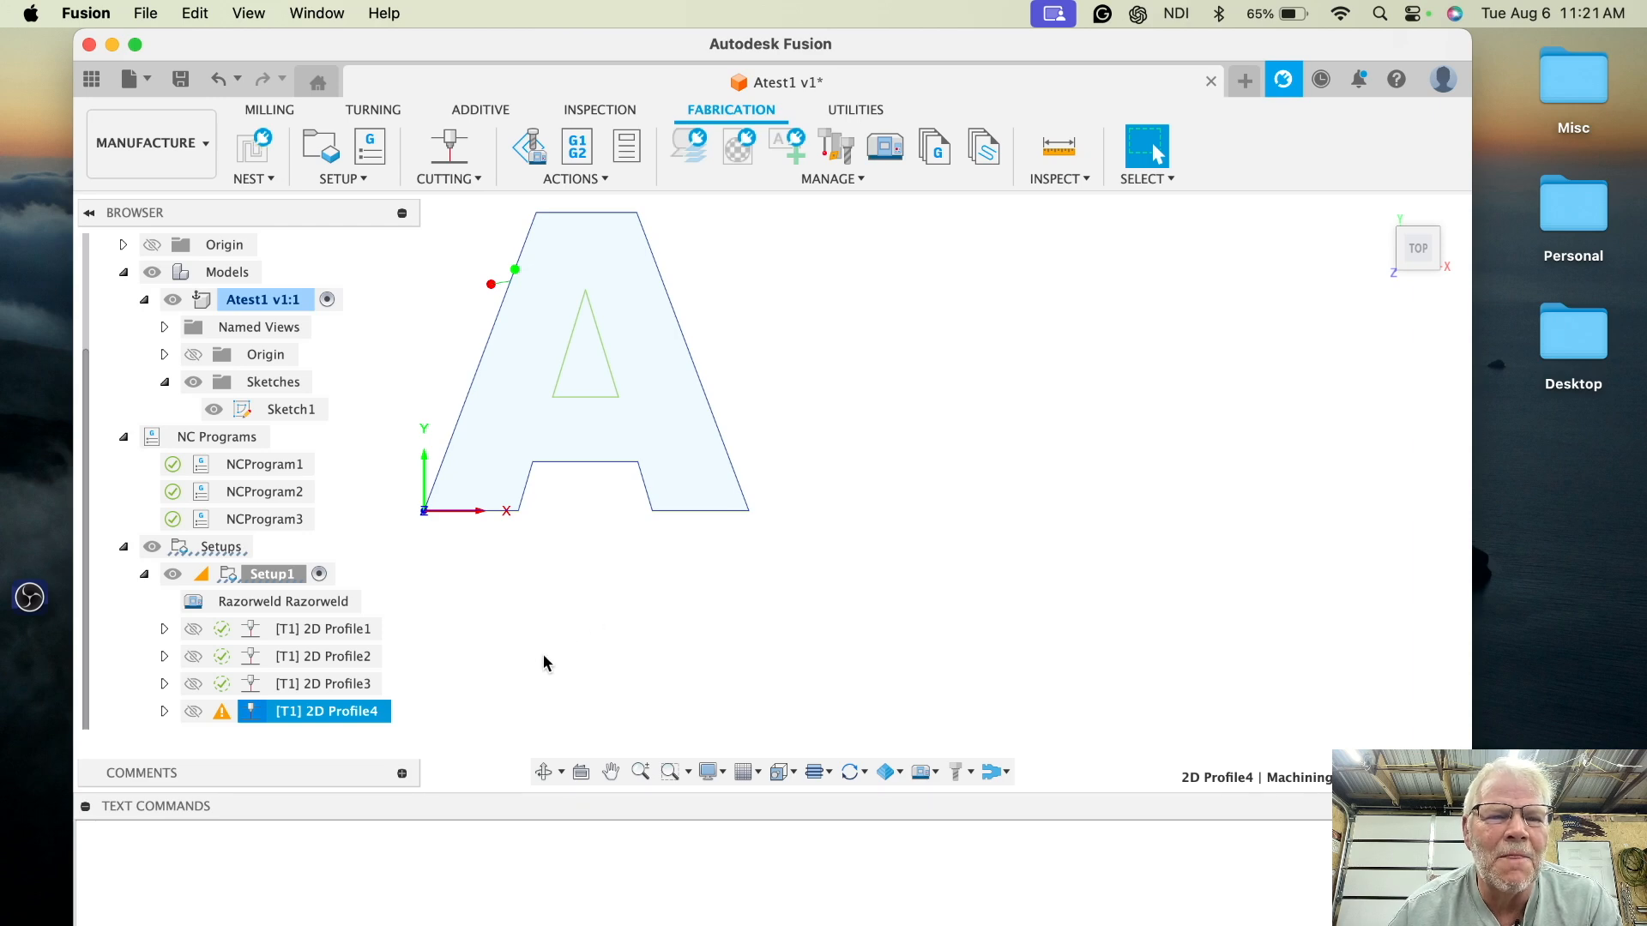
# - Edit 2D Profile4 again and reselect Sketch1's profiles as its geometry
pyautogui.rightClick(355, 716)
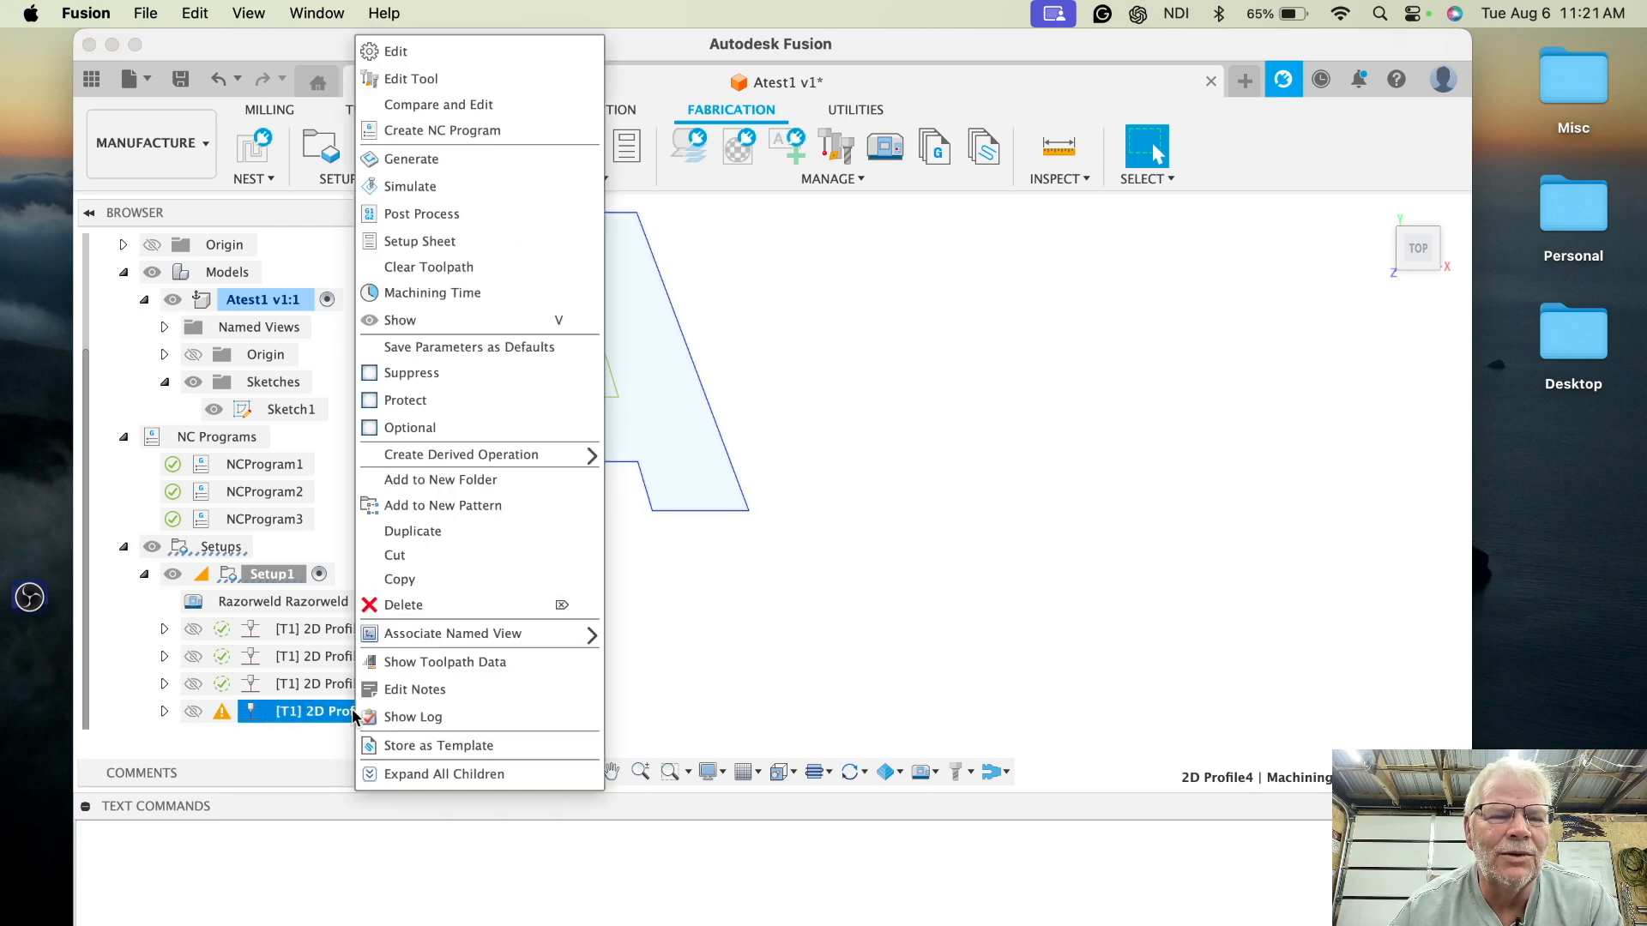
pyautogui.click(471, 52)
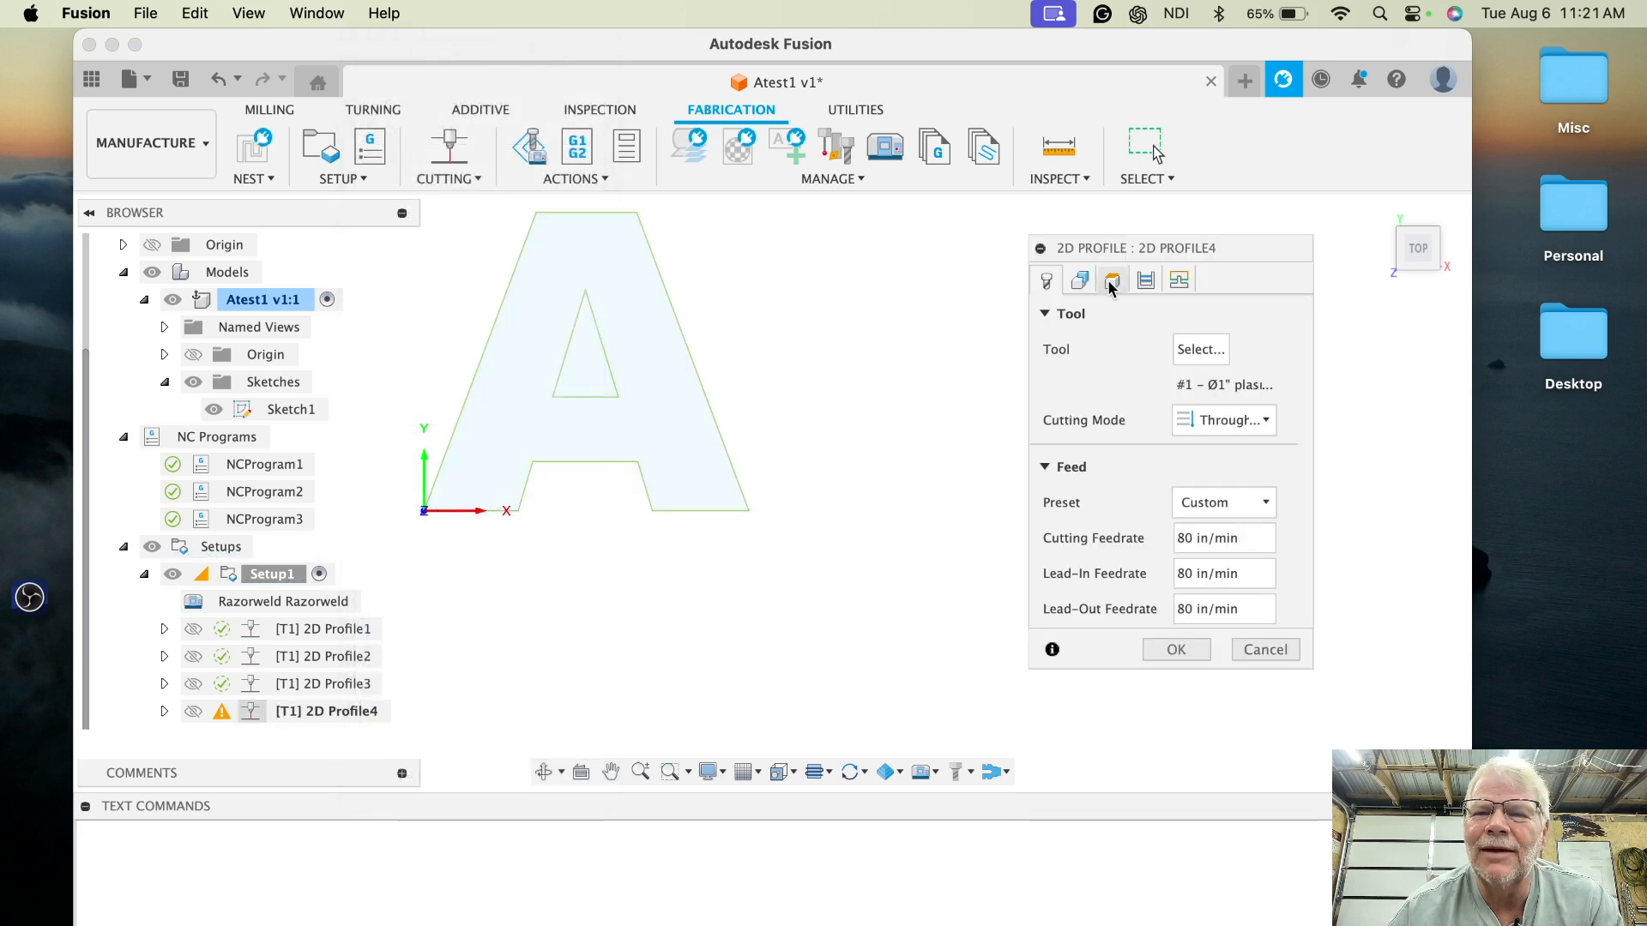
pyautogui.click(1079, 283)
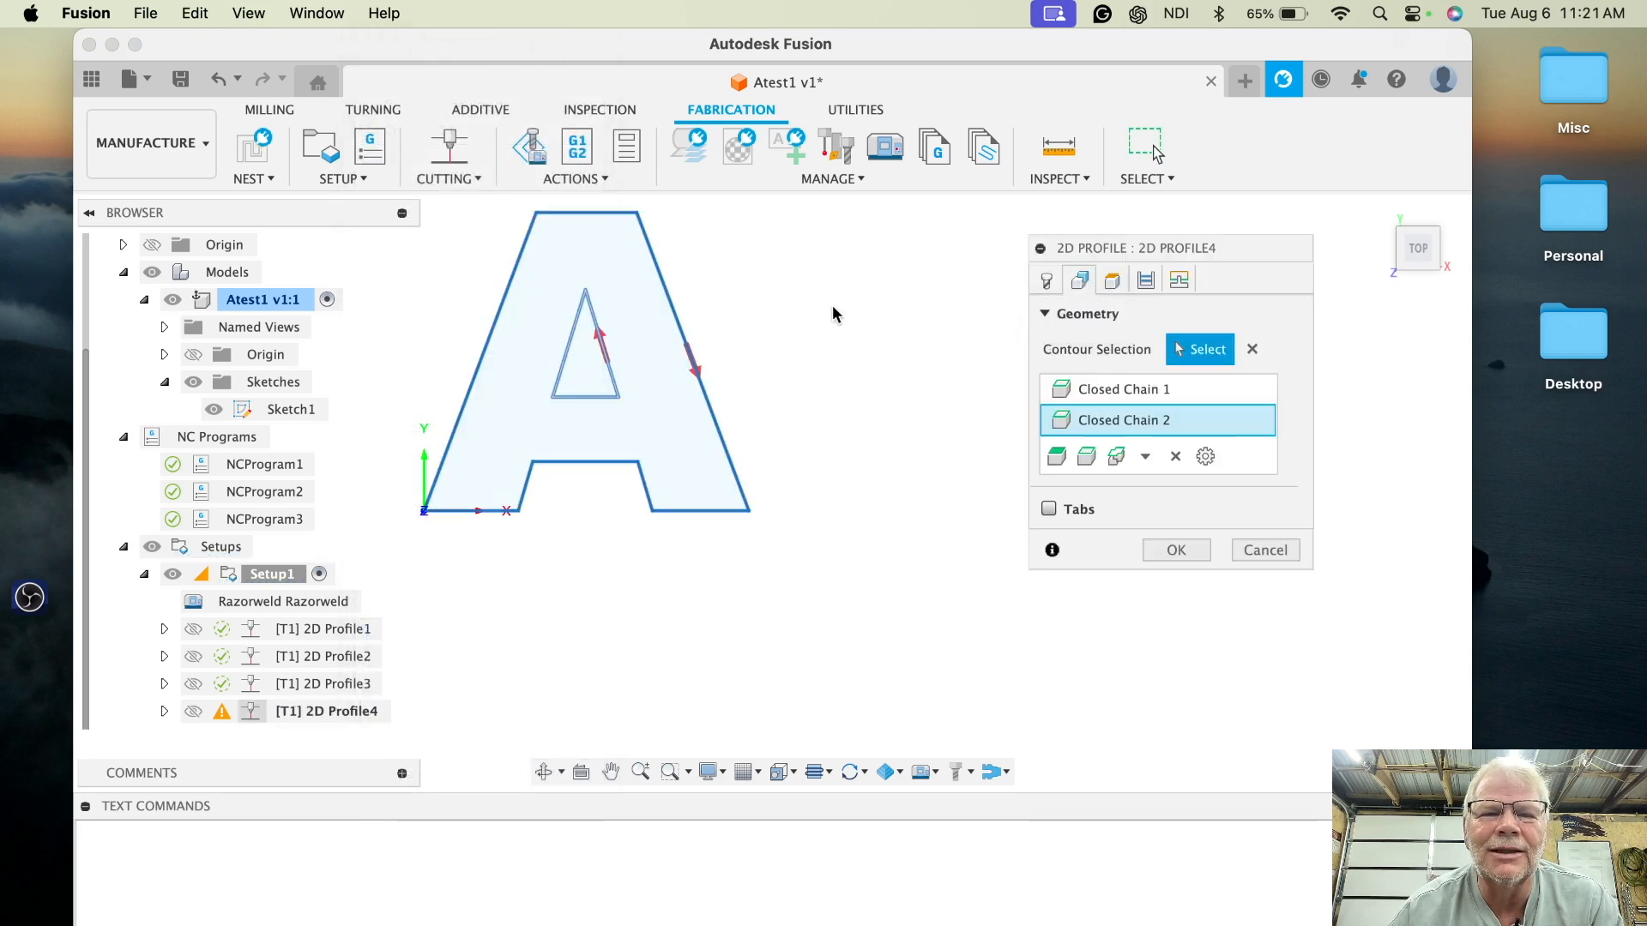
pyautogui.click(1252, 352)
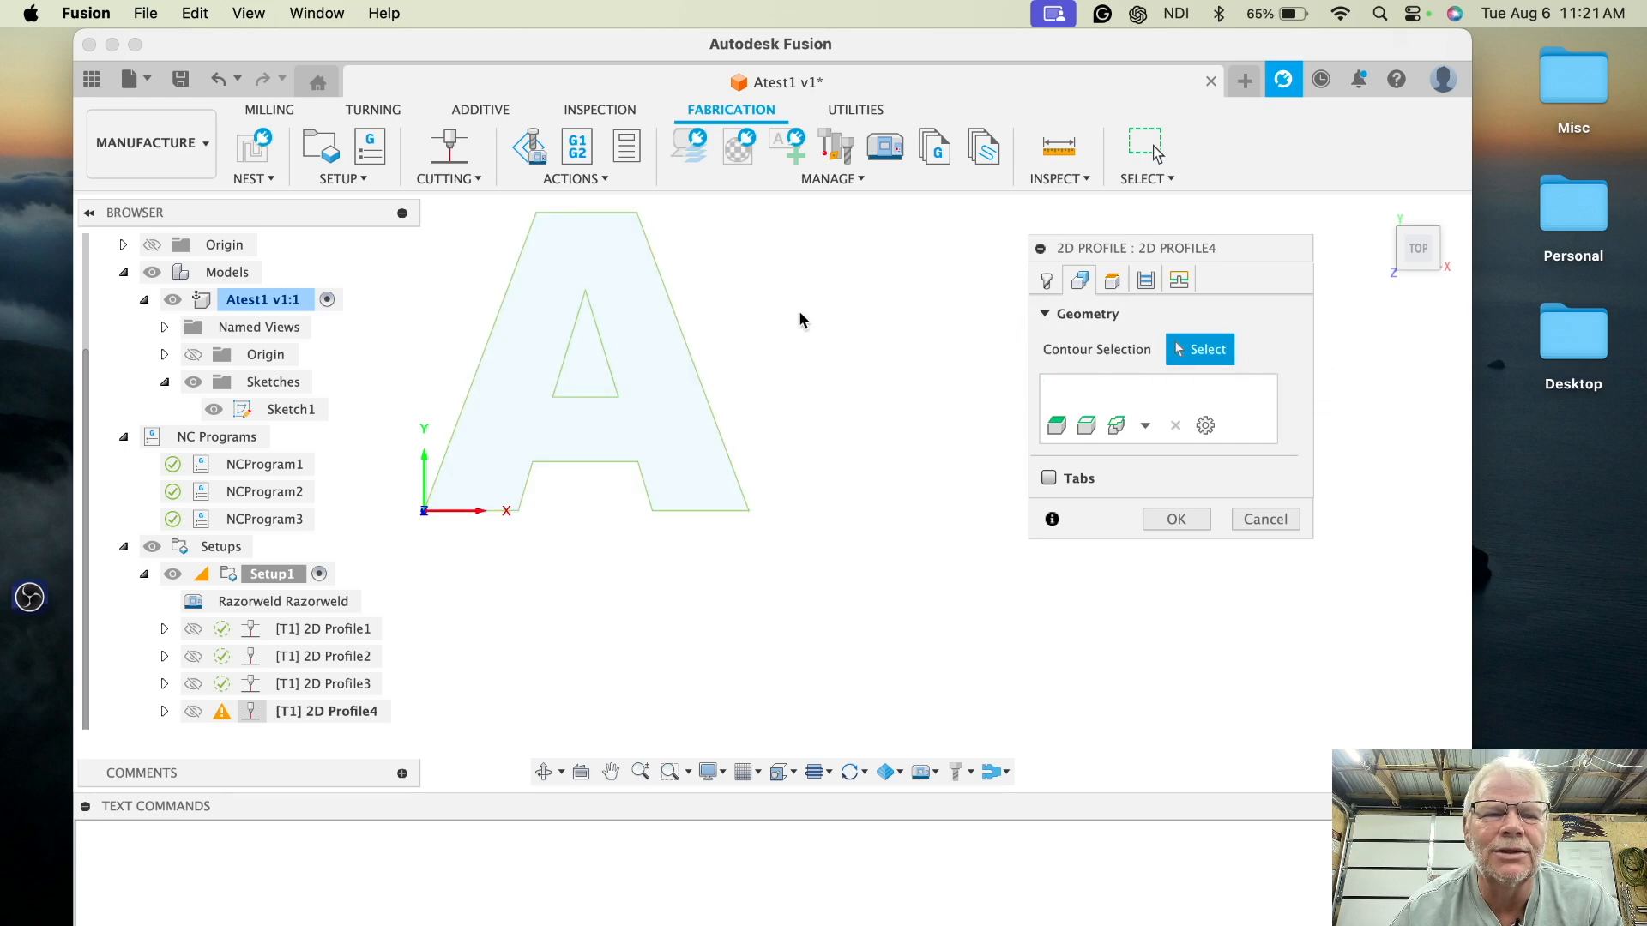
pyautogui.click(290, 410)
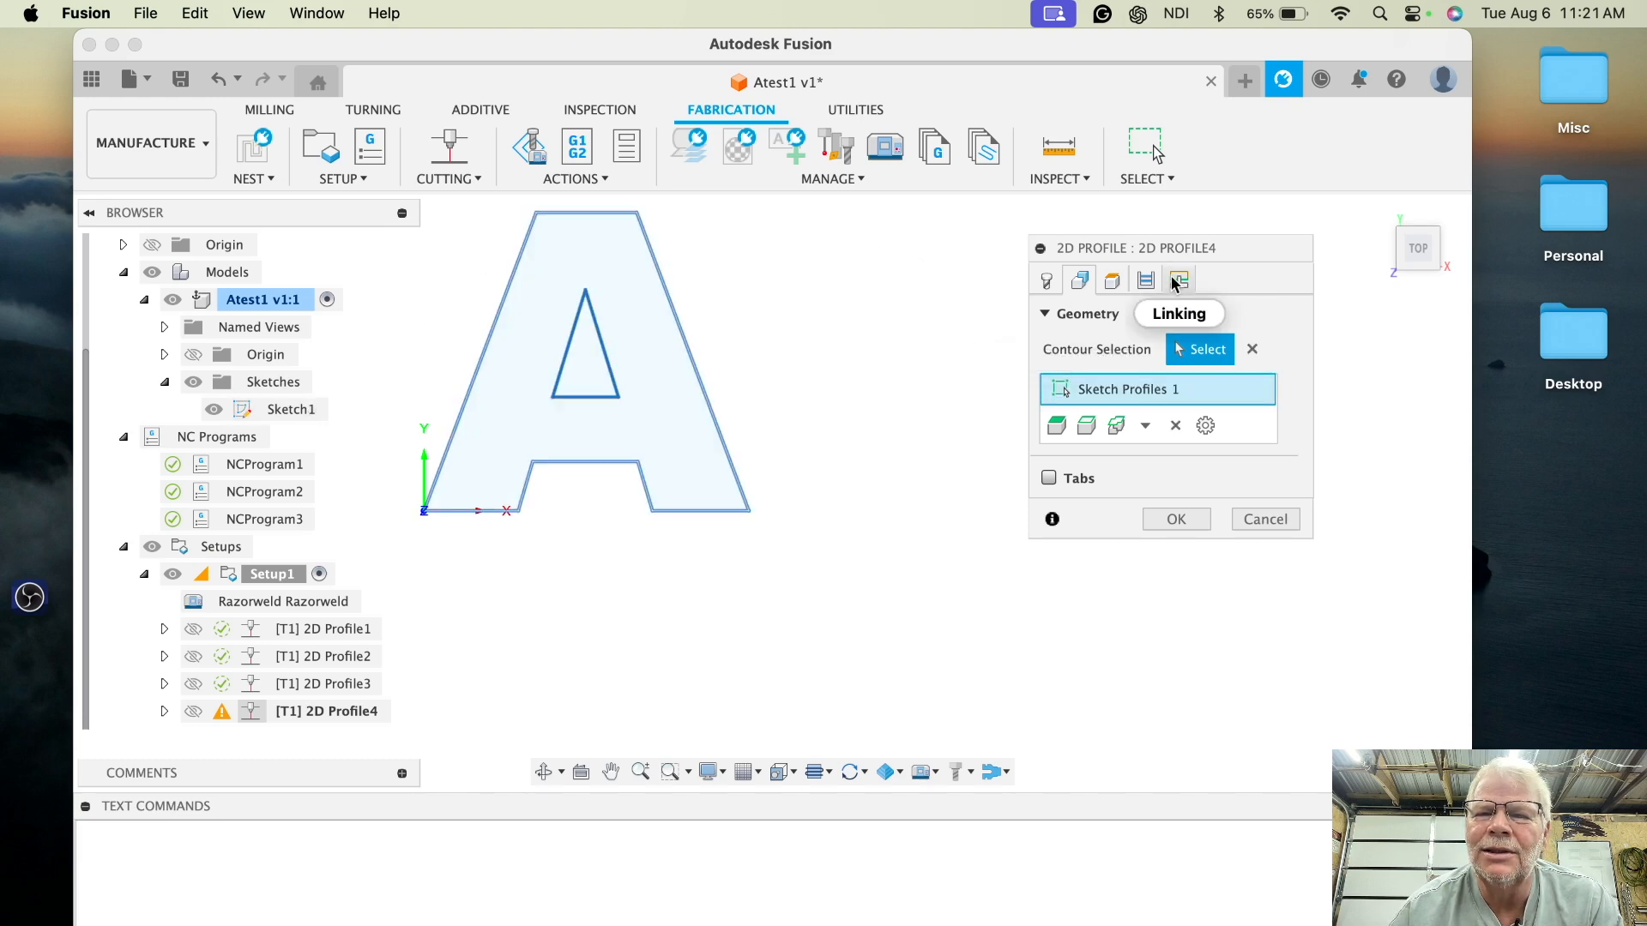
# - Set a preferred lead-in position on the inner triangle's left edge and confirm the operation
pyautogui.click(1146, 281)
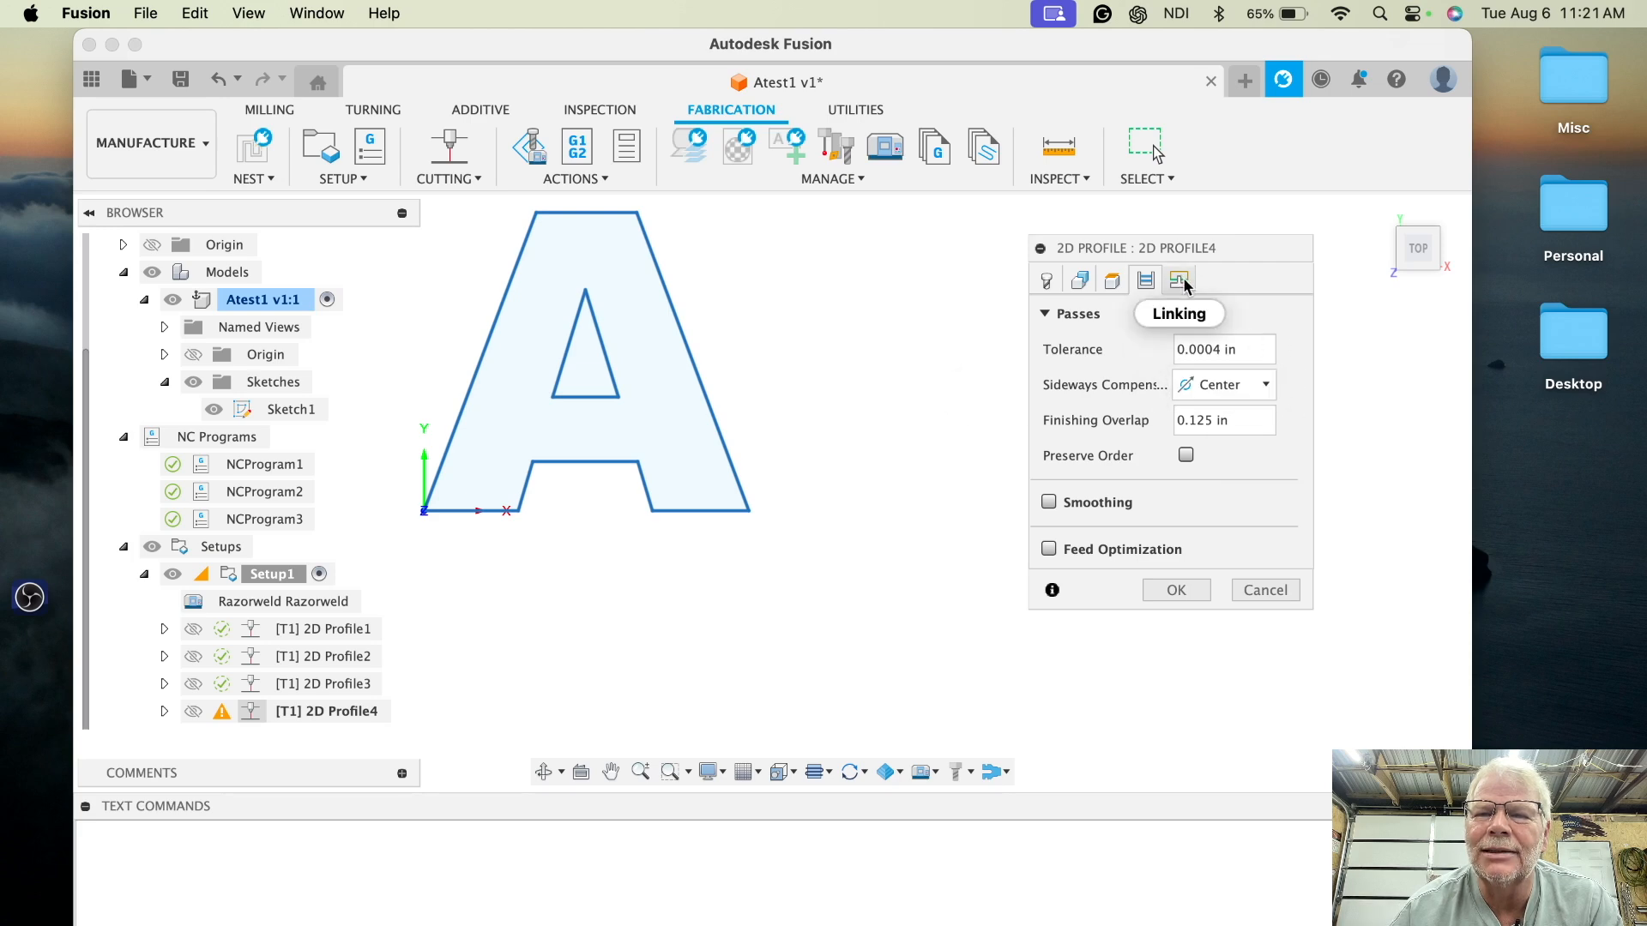
pyautogui.click(1180, 281)
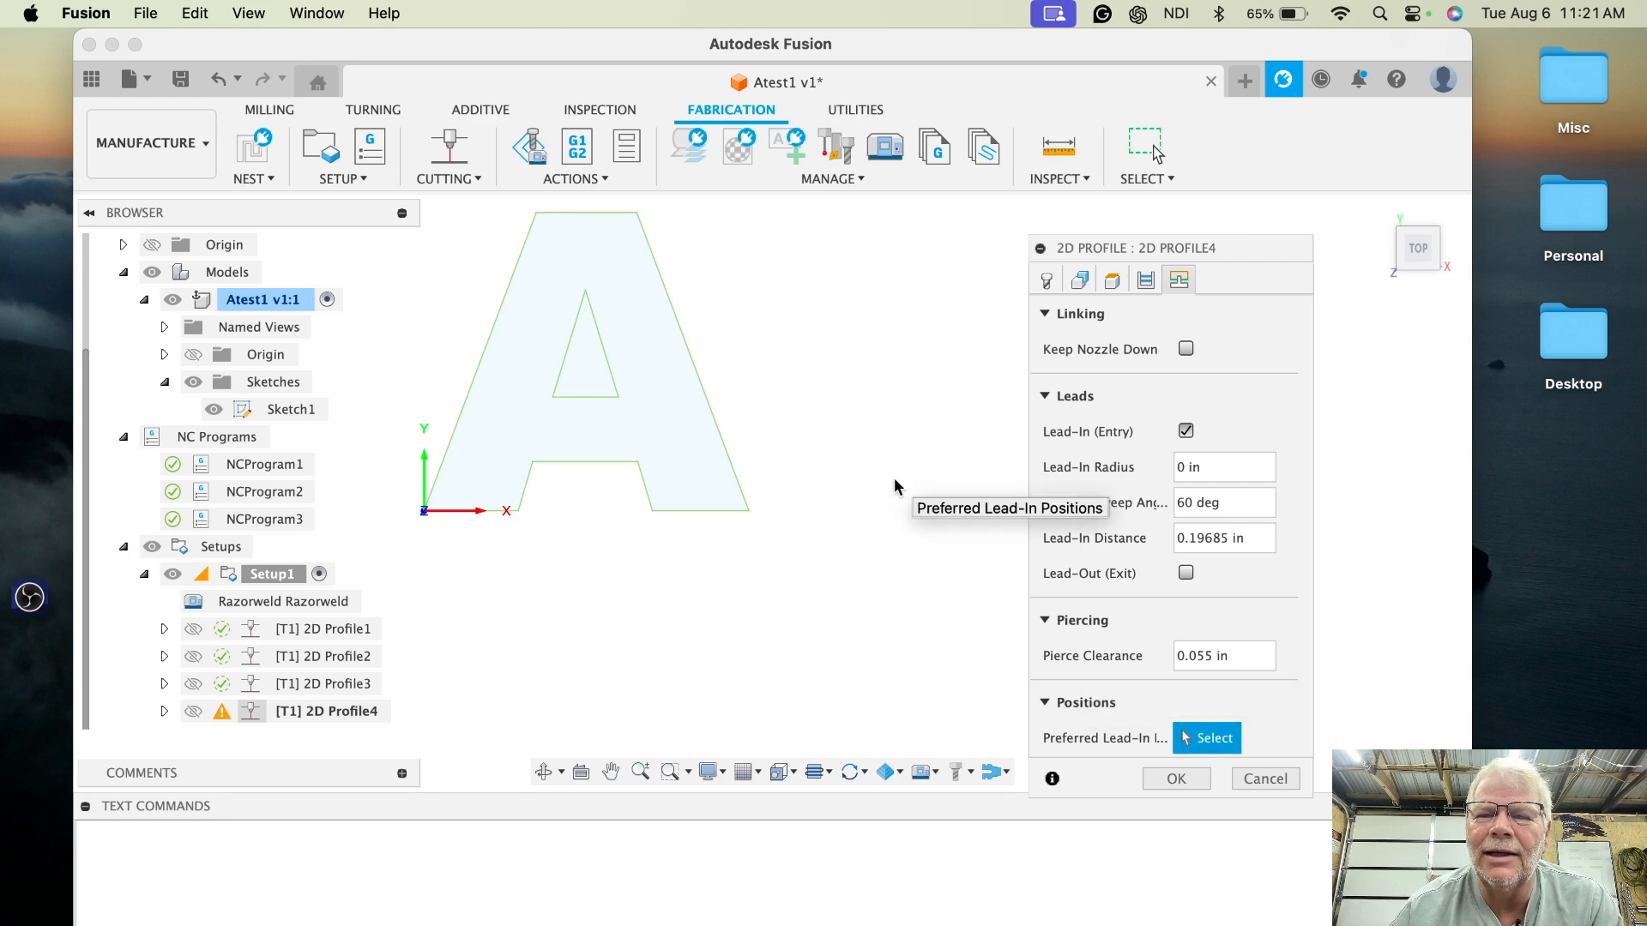
pyautogui.click(566, 356)
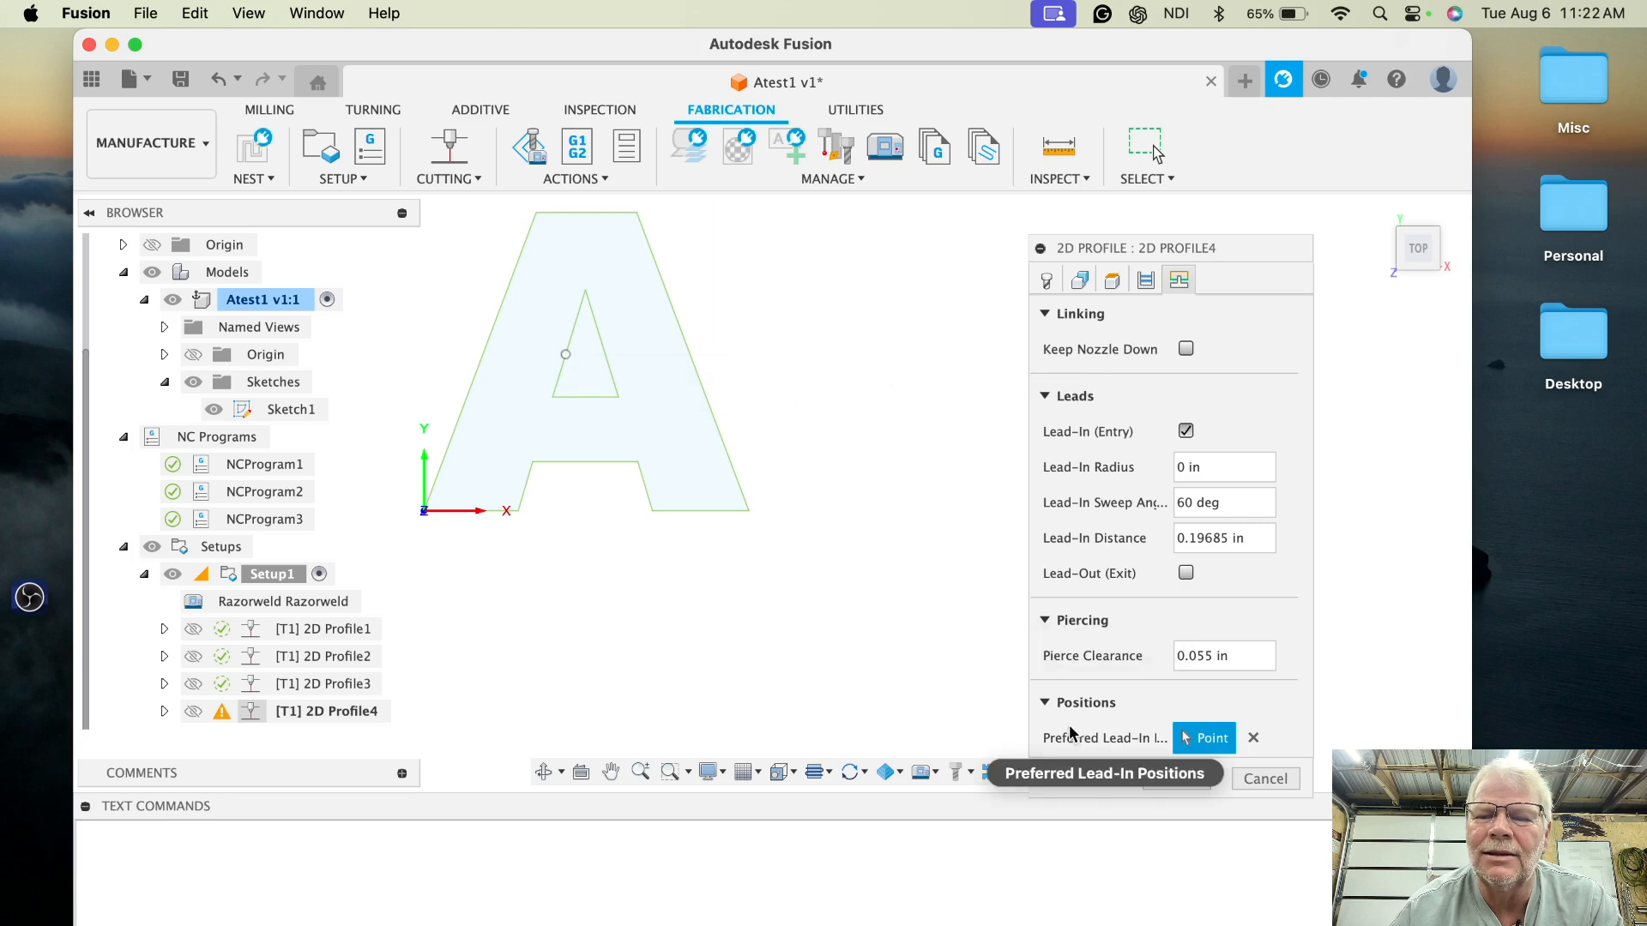
pyautogui.click(1175, 778)
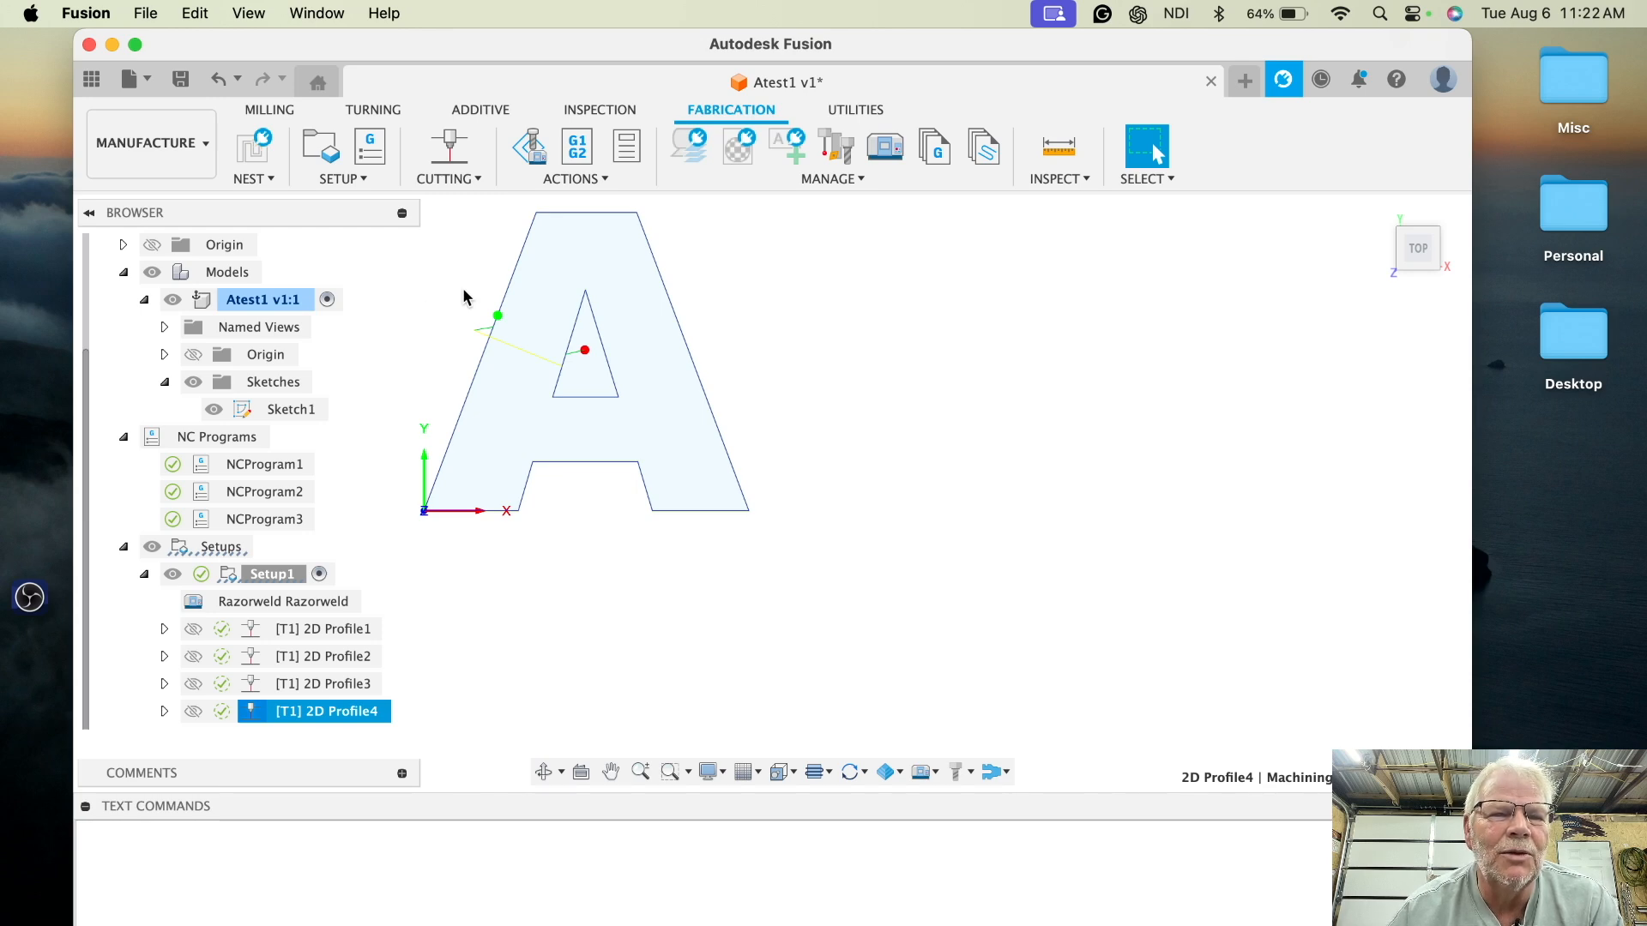
# - Create and post an NC program named Atest4FactoryDefaultLeadIn, and close the resulting NC file
pyautogui.click(378, 144)
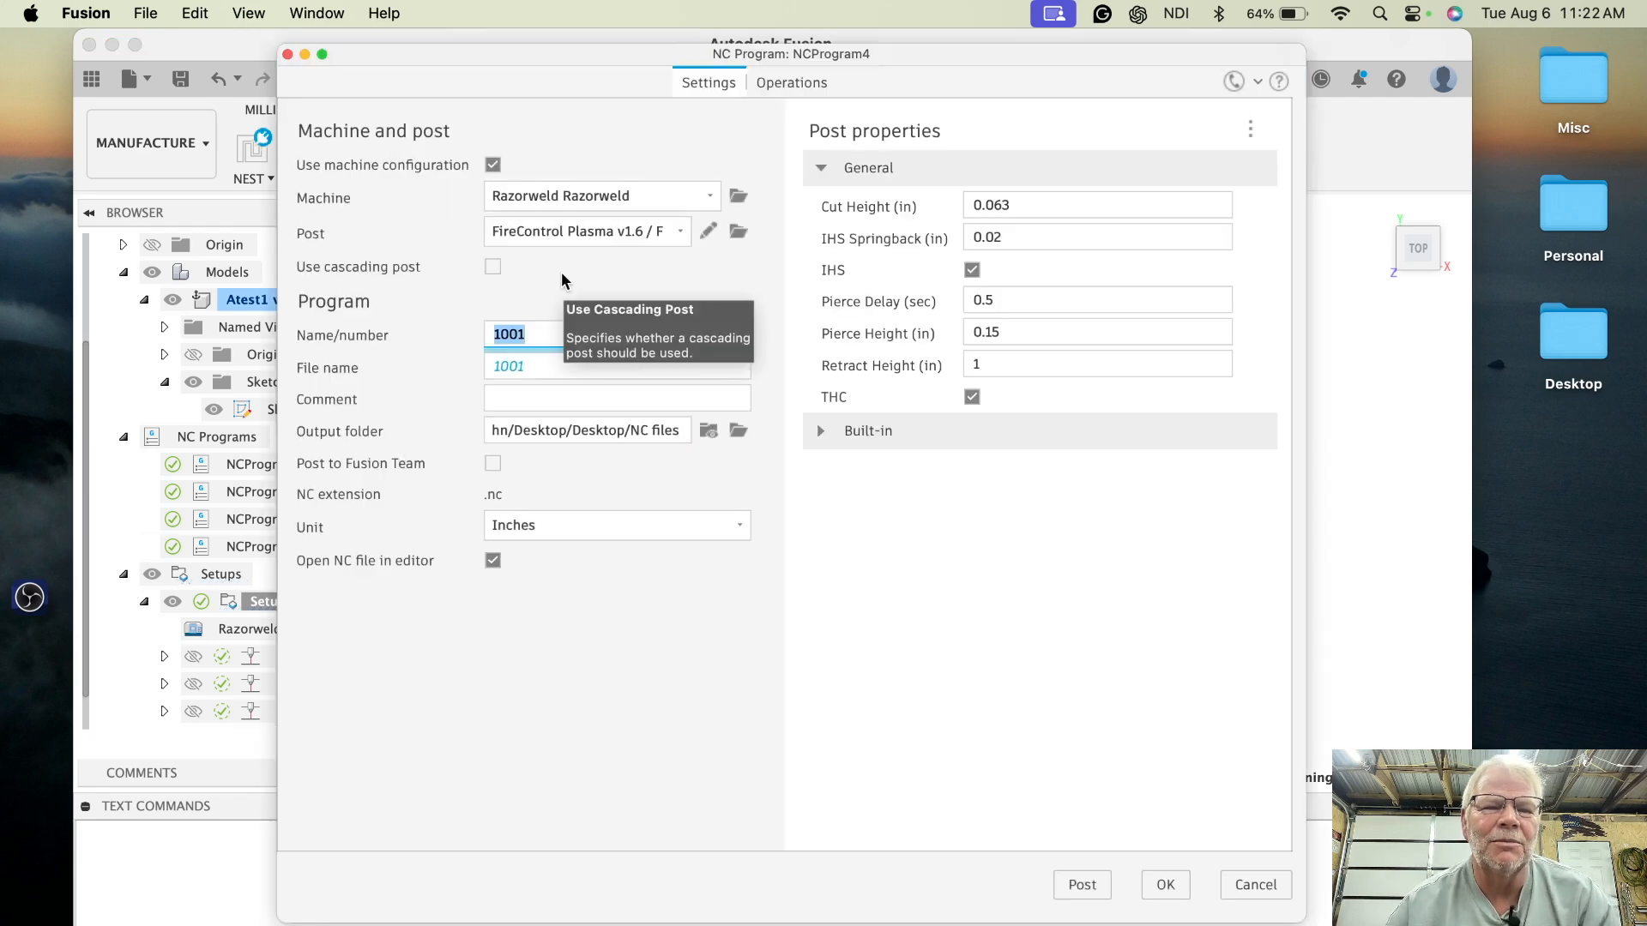
pyautogui.write('At')
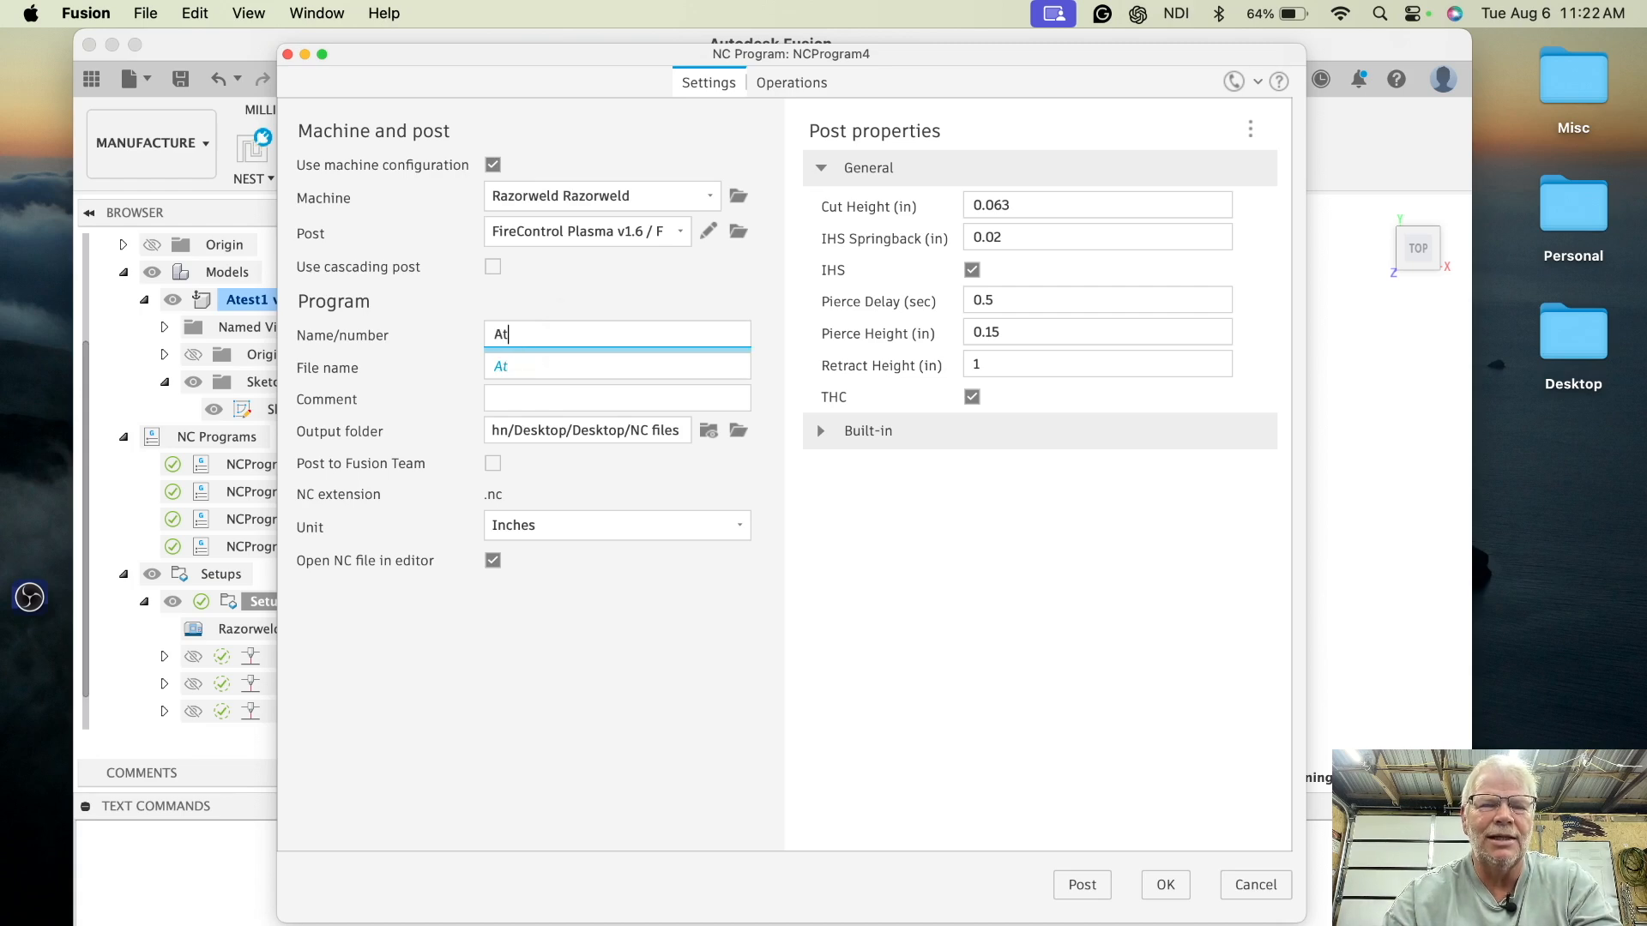
pyautogui.write('est4')
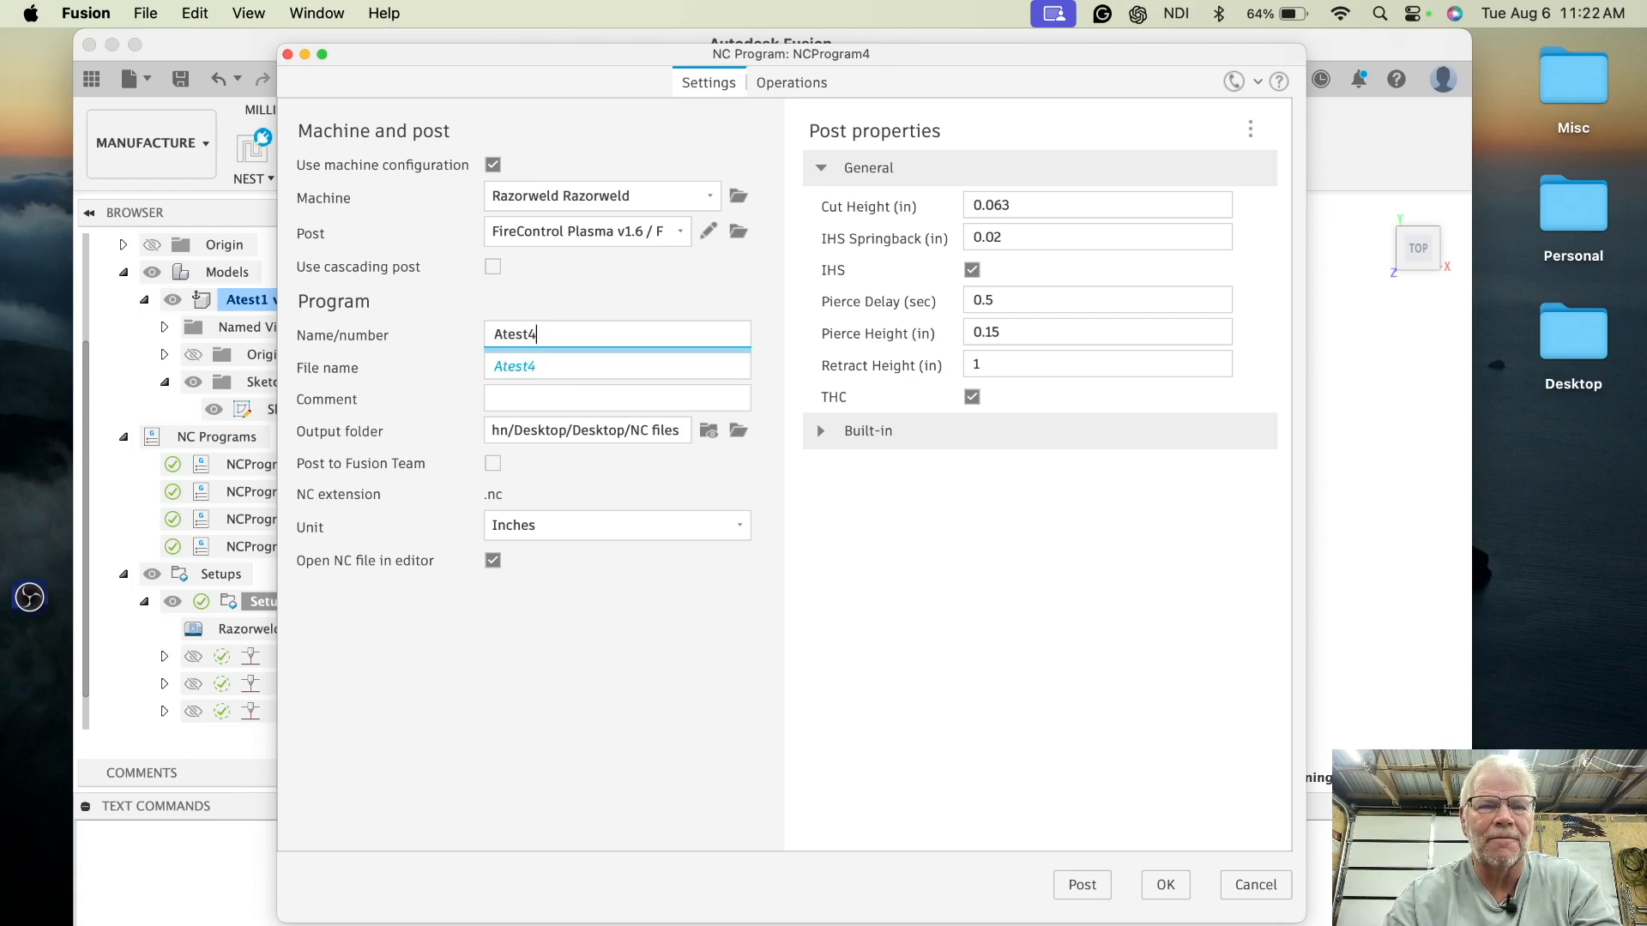
pyautogui.write('Factor')
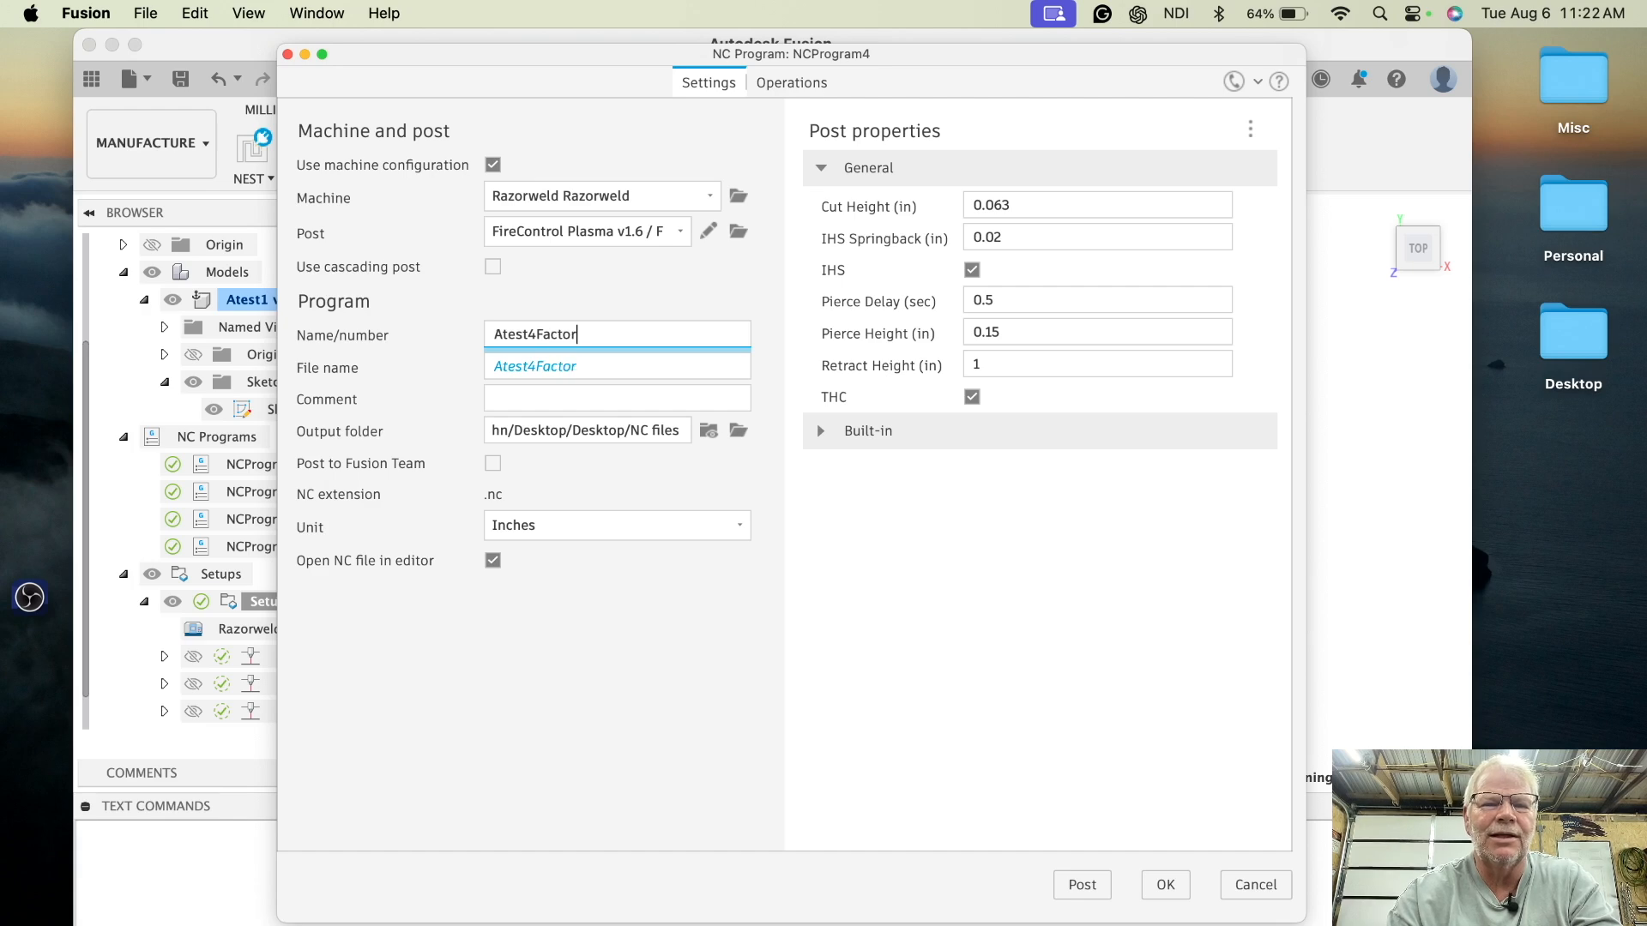
pyautogui.write('yDefa')
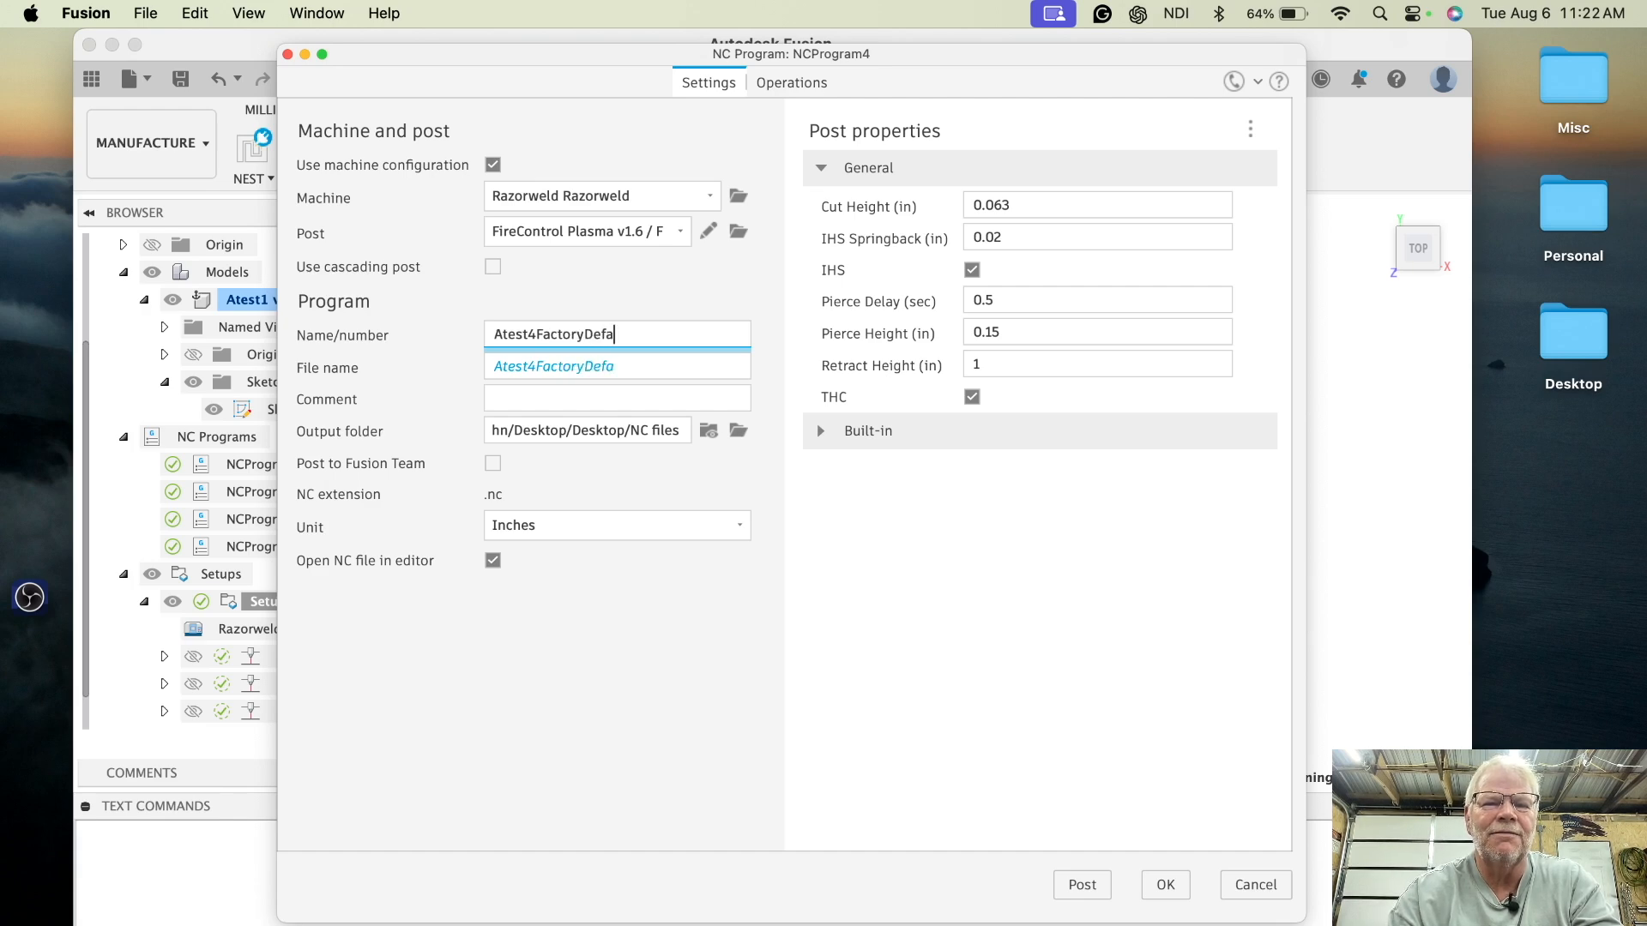
pyautogui.write('ultLea')
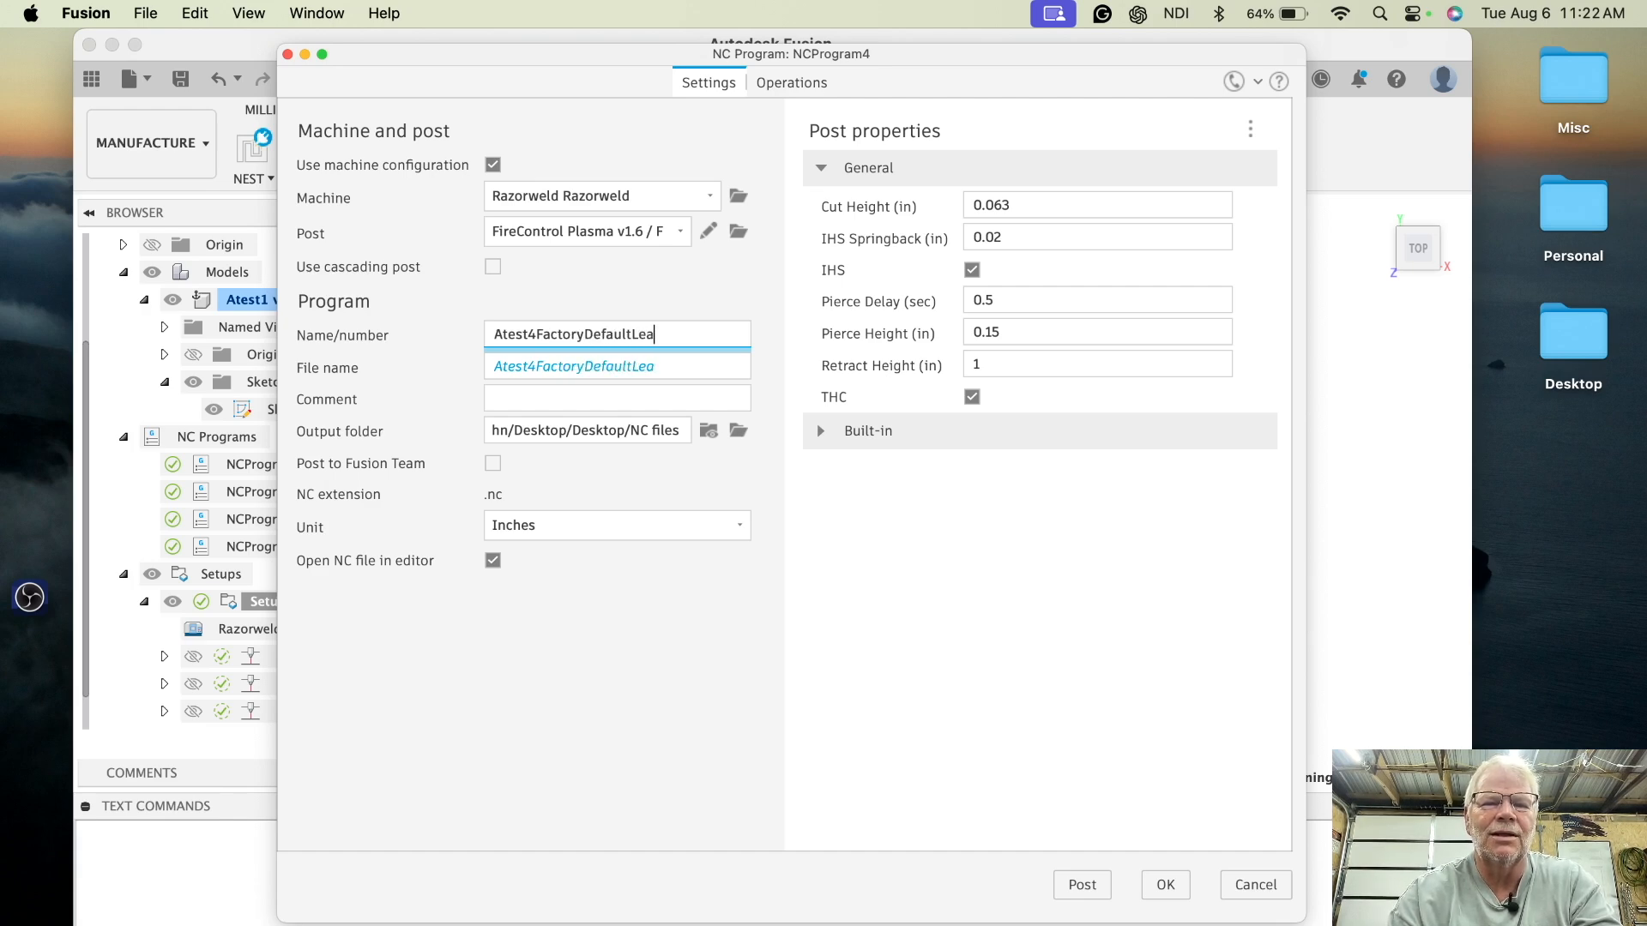
pyautogui.write('dIn')
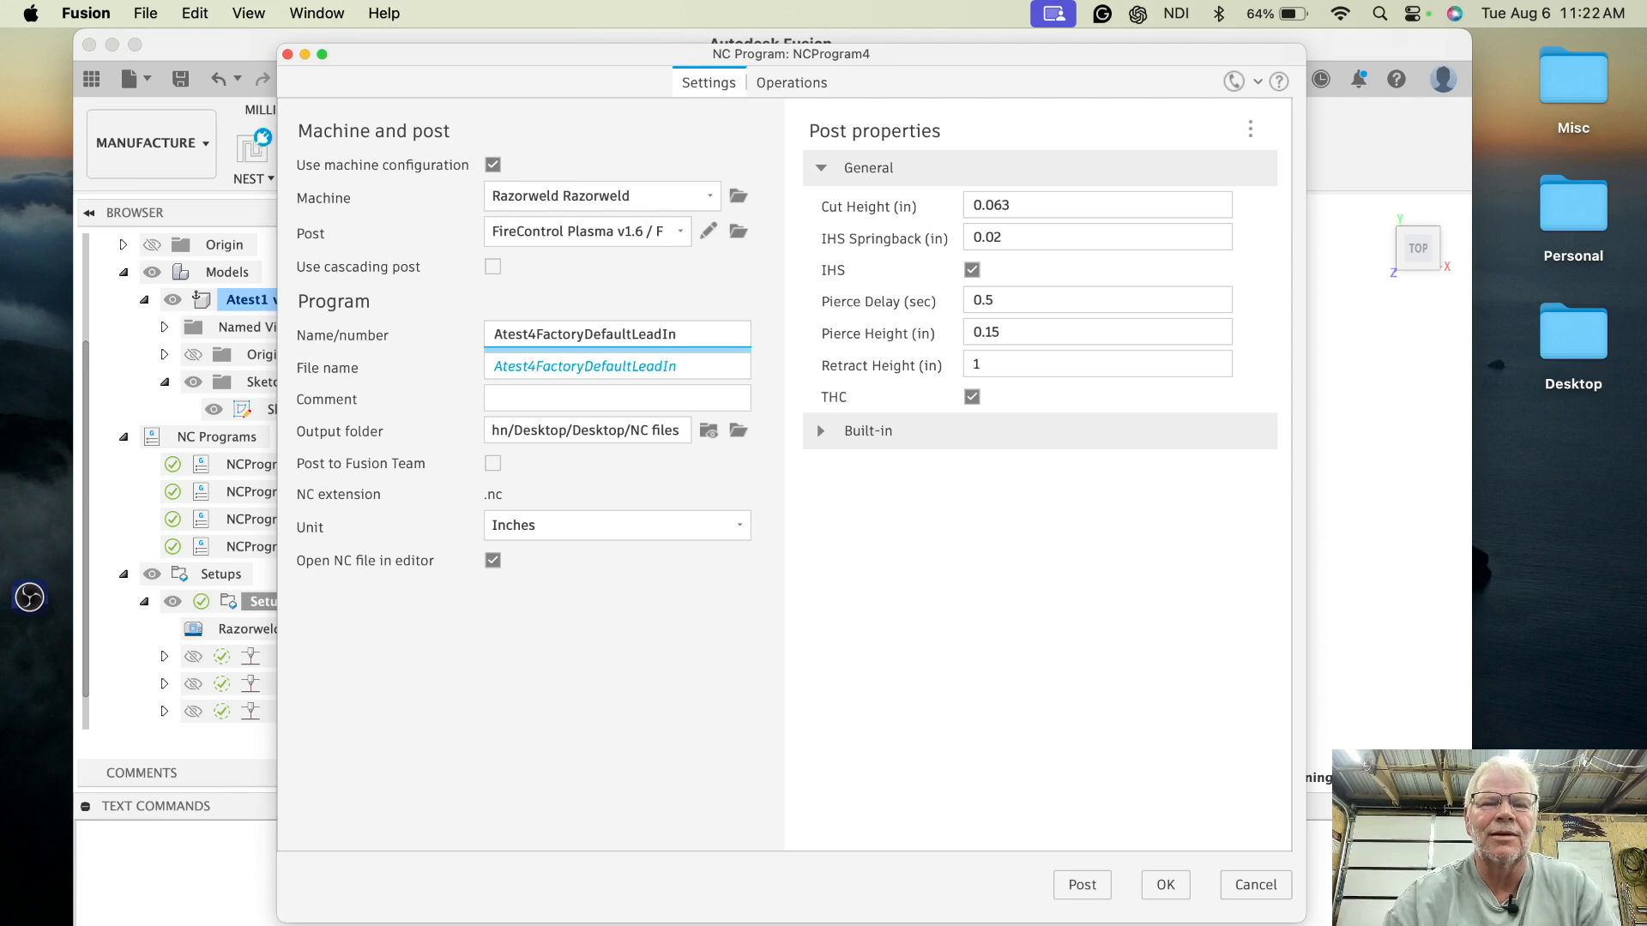
pyautogui.click(1078, 883)
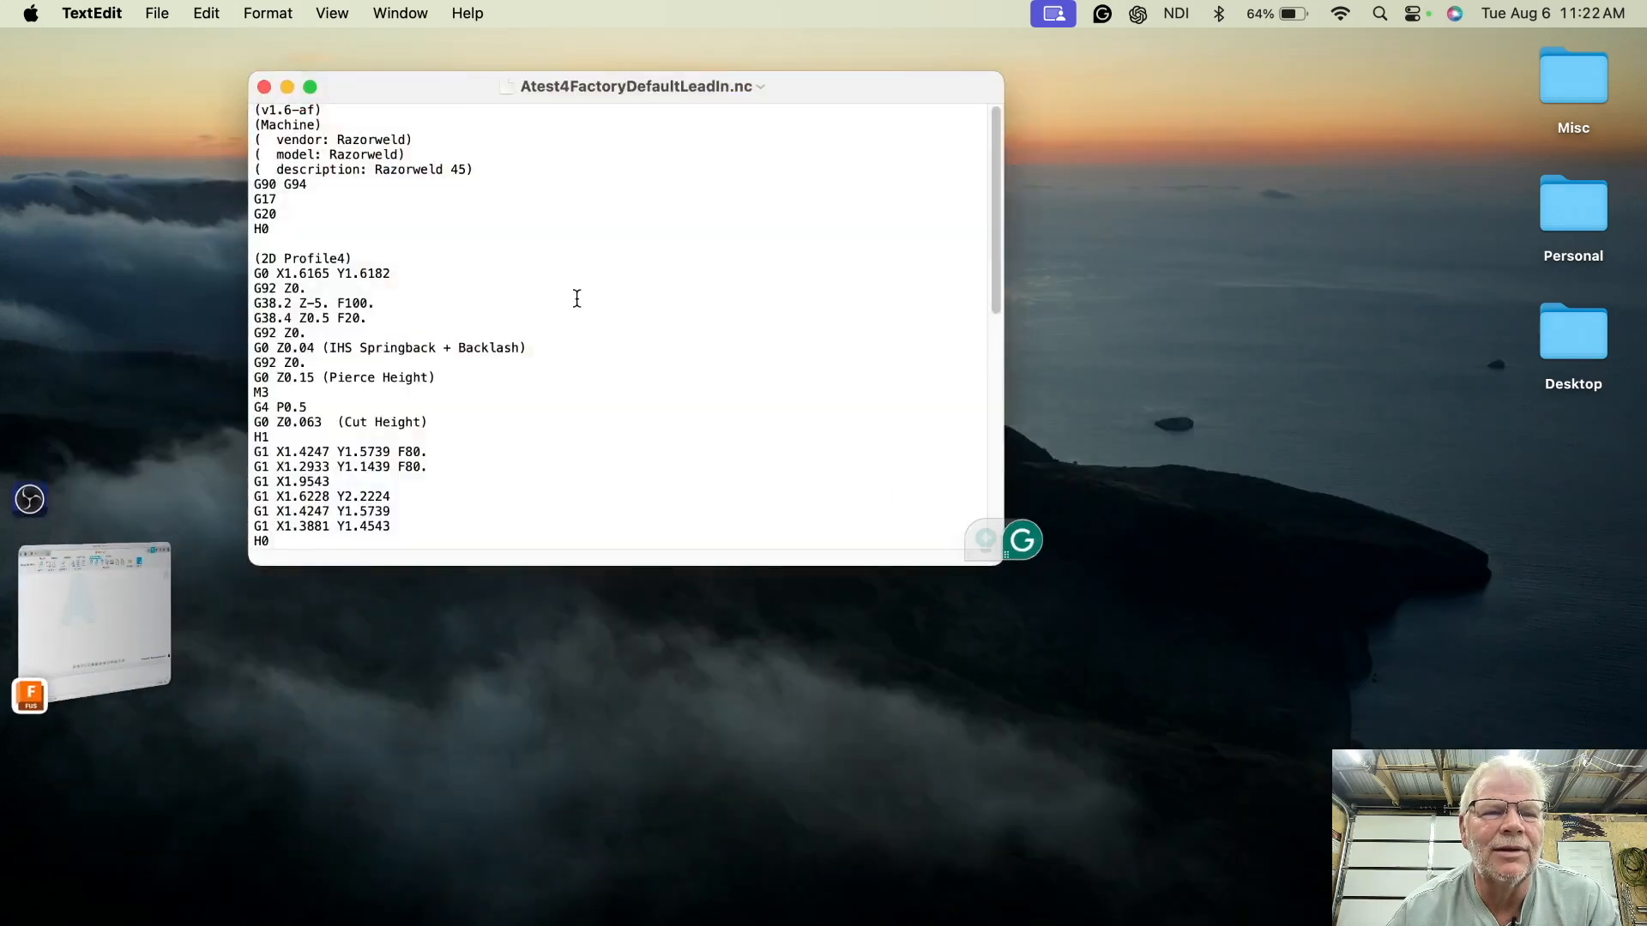
pyautogui.click(264, 88)
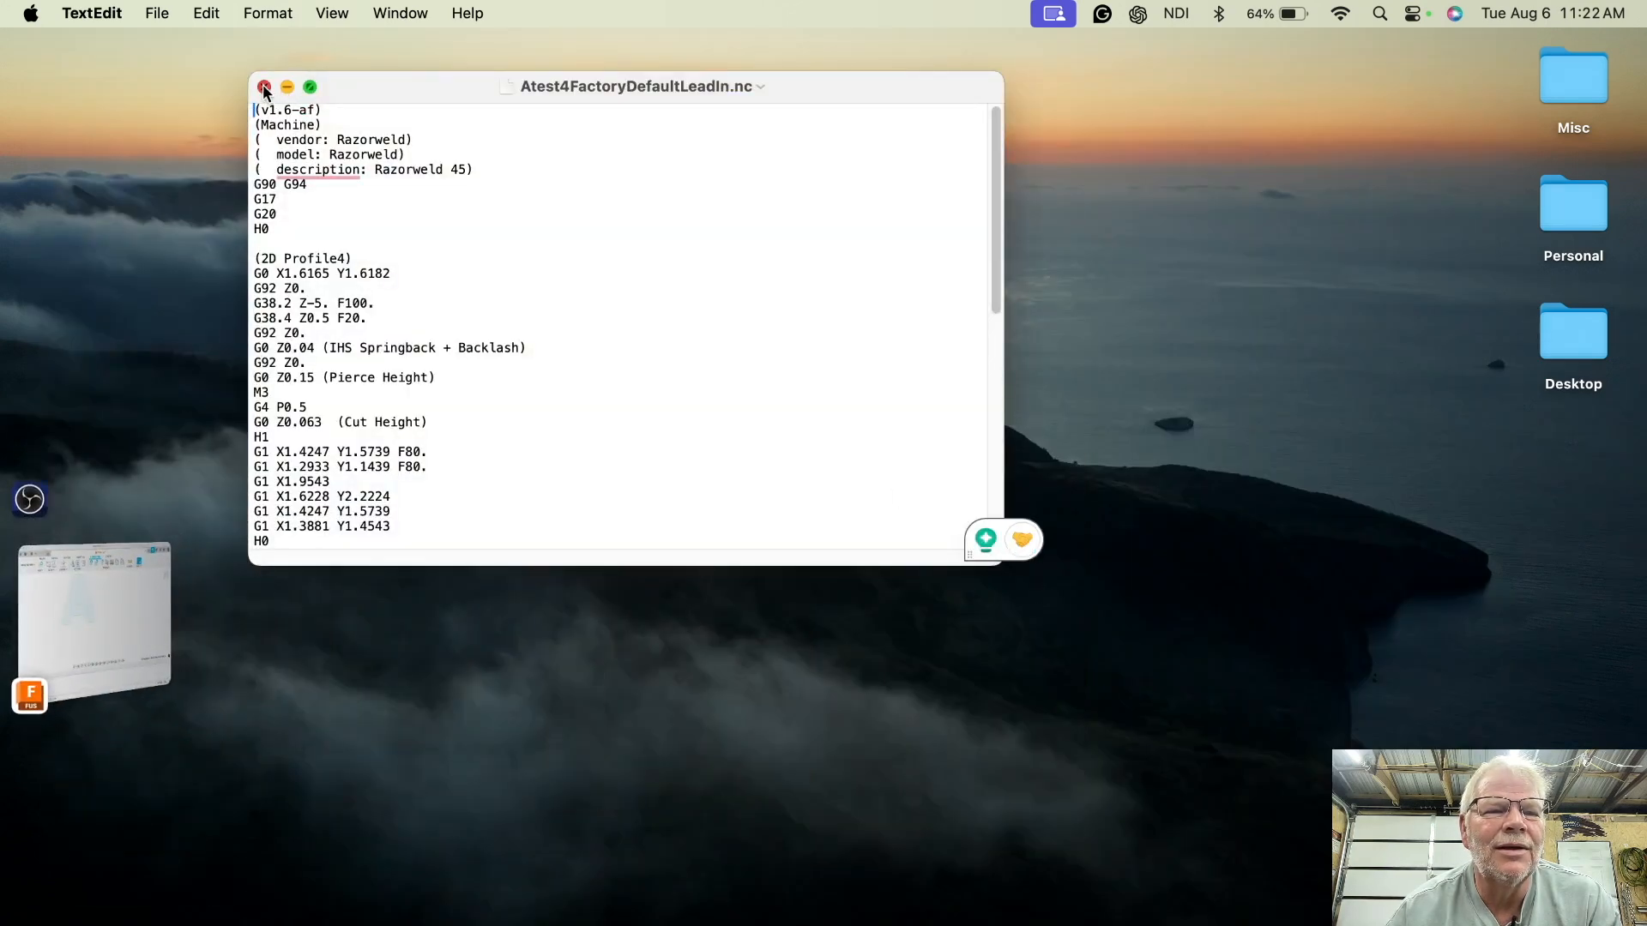
pyautogui.click(134, 593)
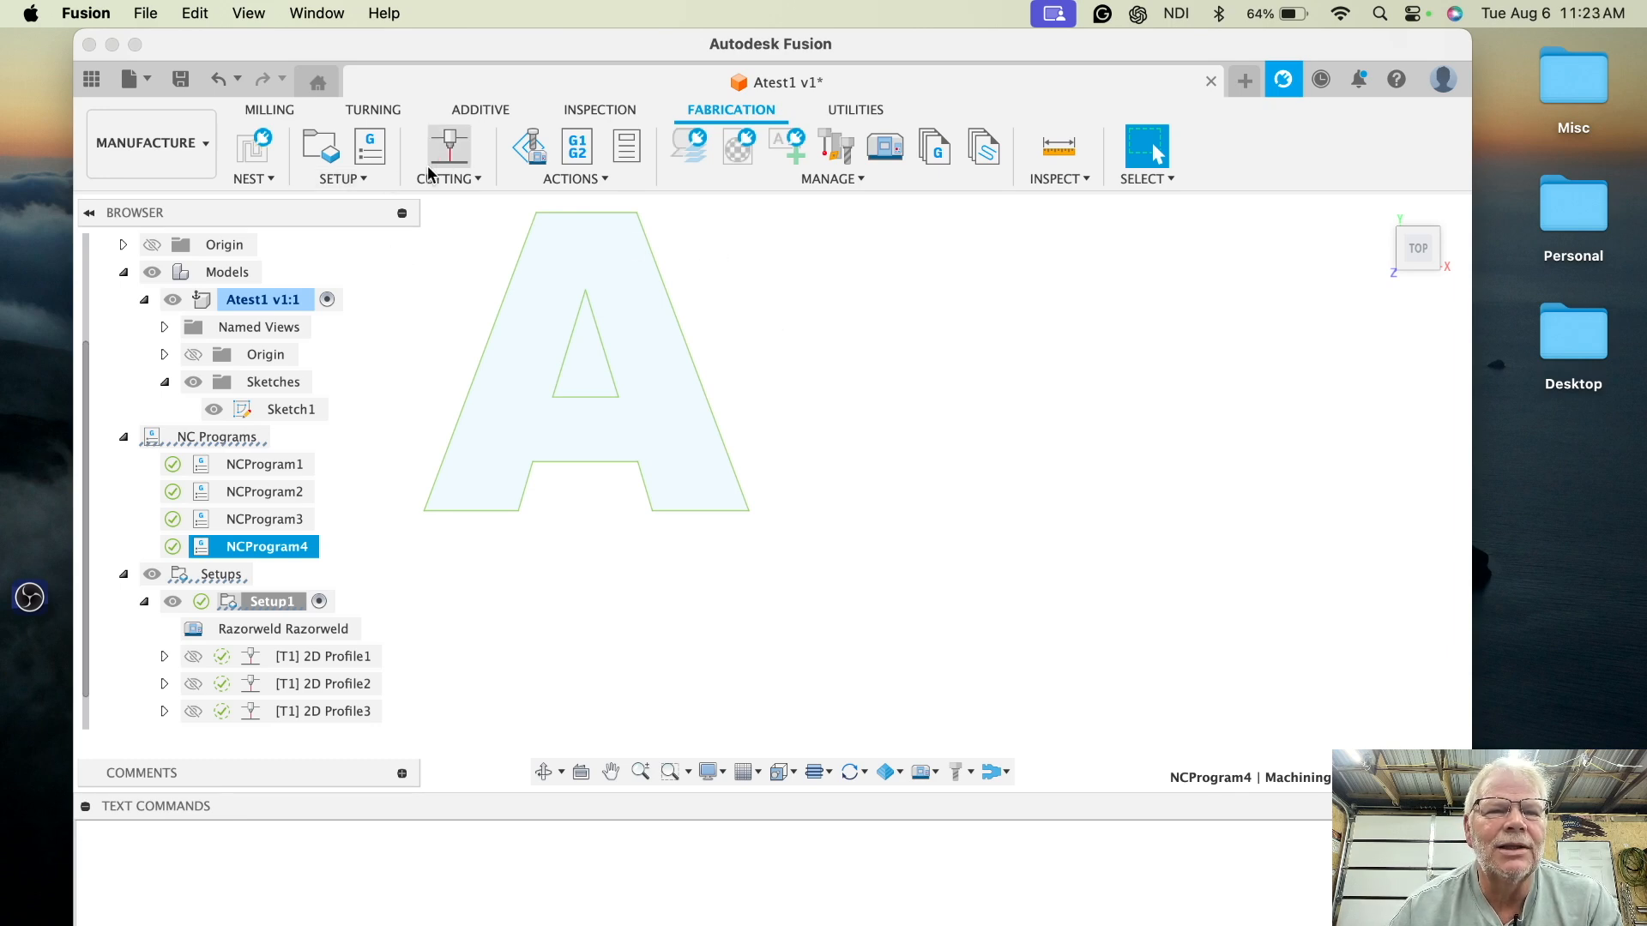
# - Create a new 2D Profile operation on Sketch1's profiles, reviewing the passes and linking settings and keeping their defaults
pyautogui.click(447, 151)
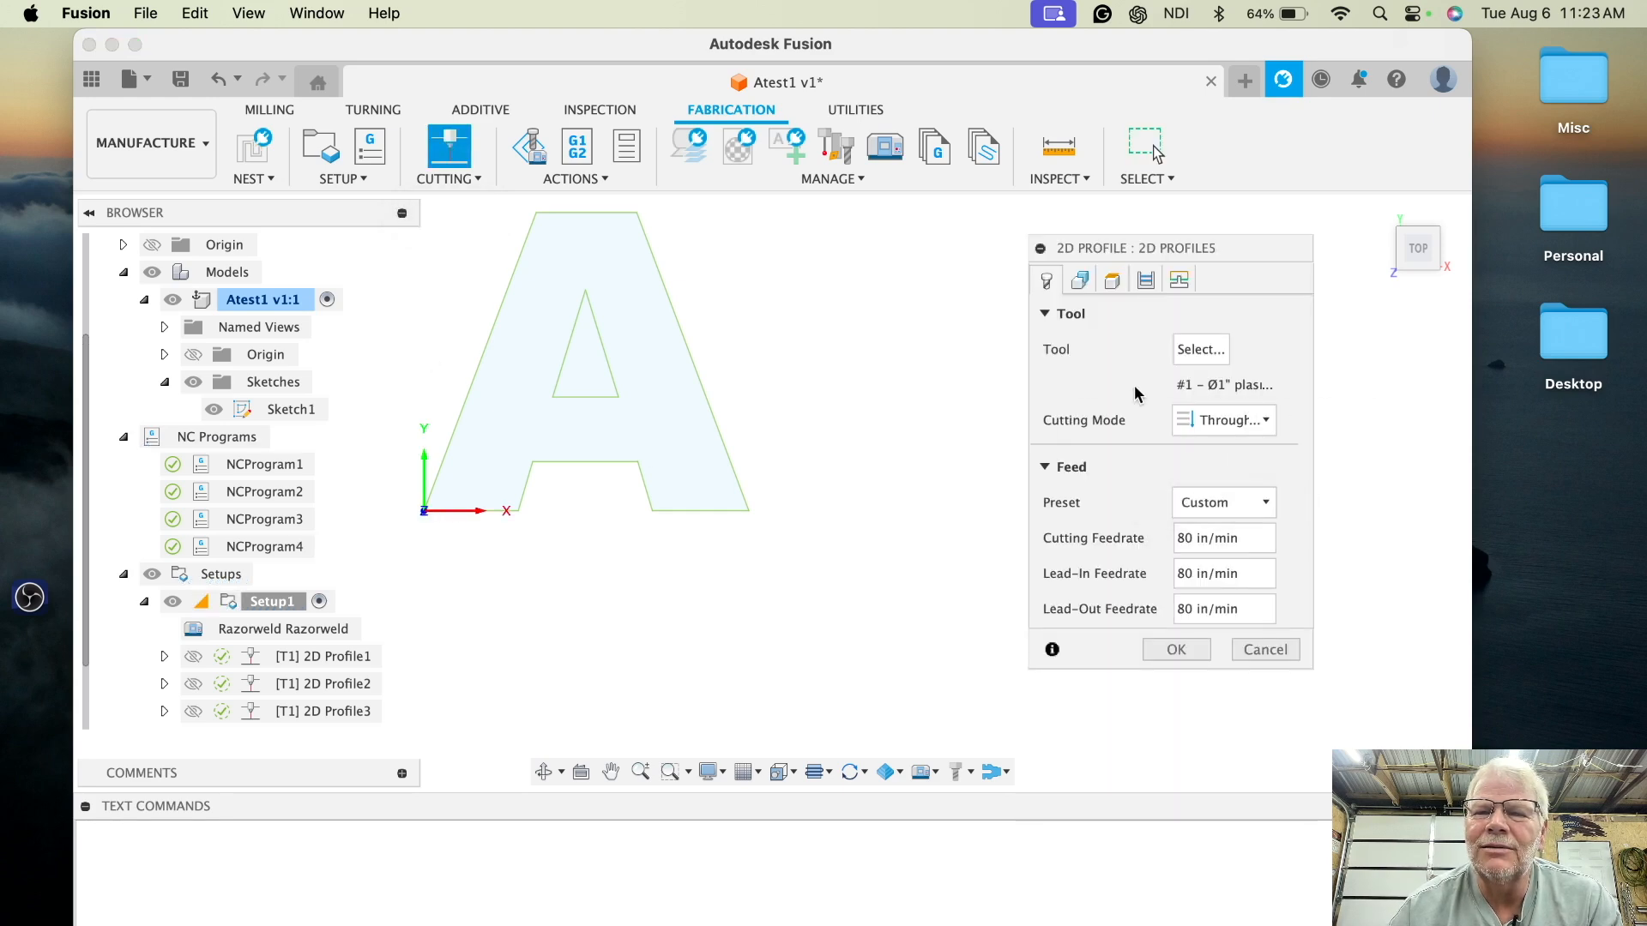
pyautogui.click(1080, 280)
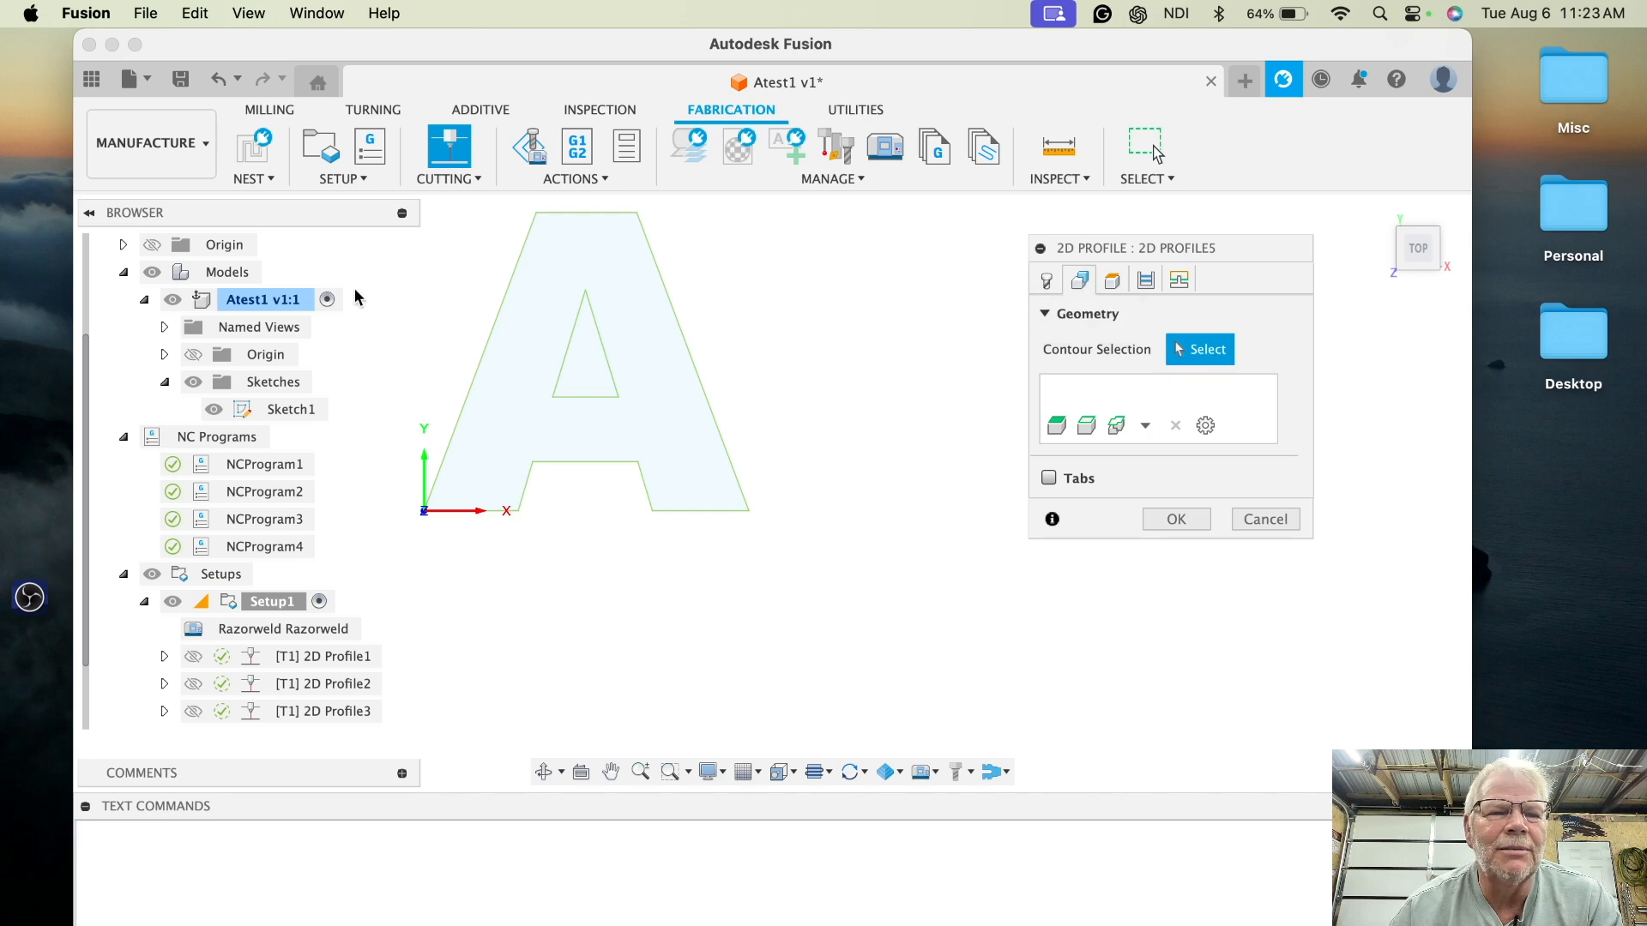
pyautogui.click(285, 411)
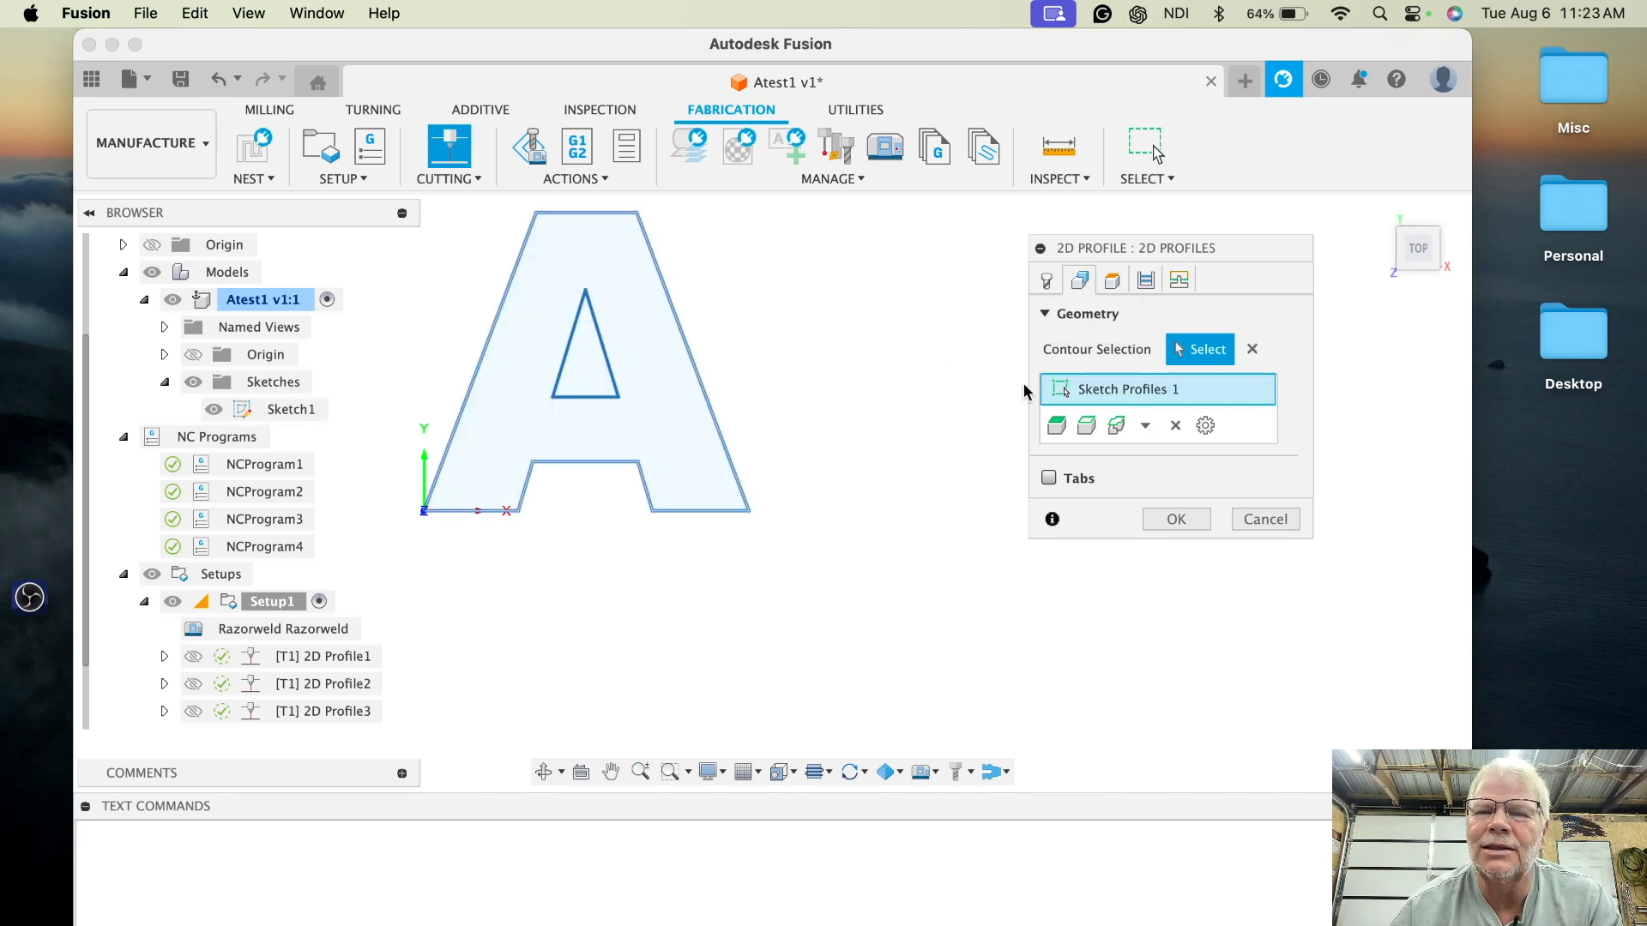
pyautogui.click(1178, 280)
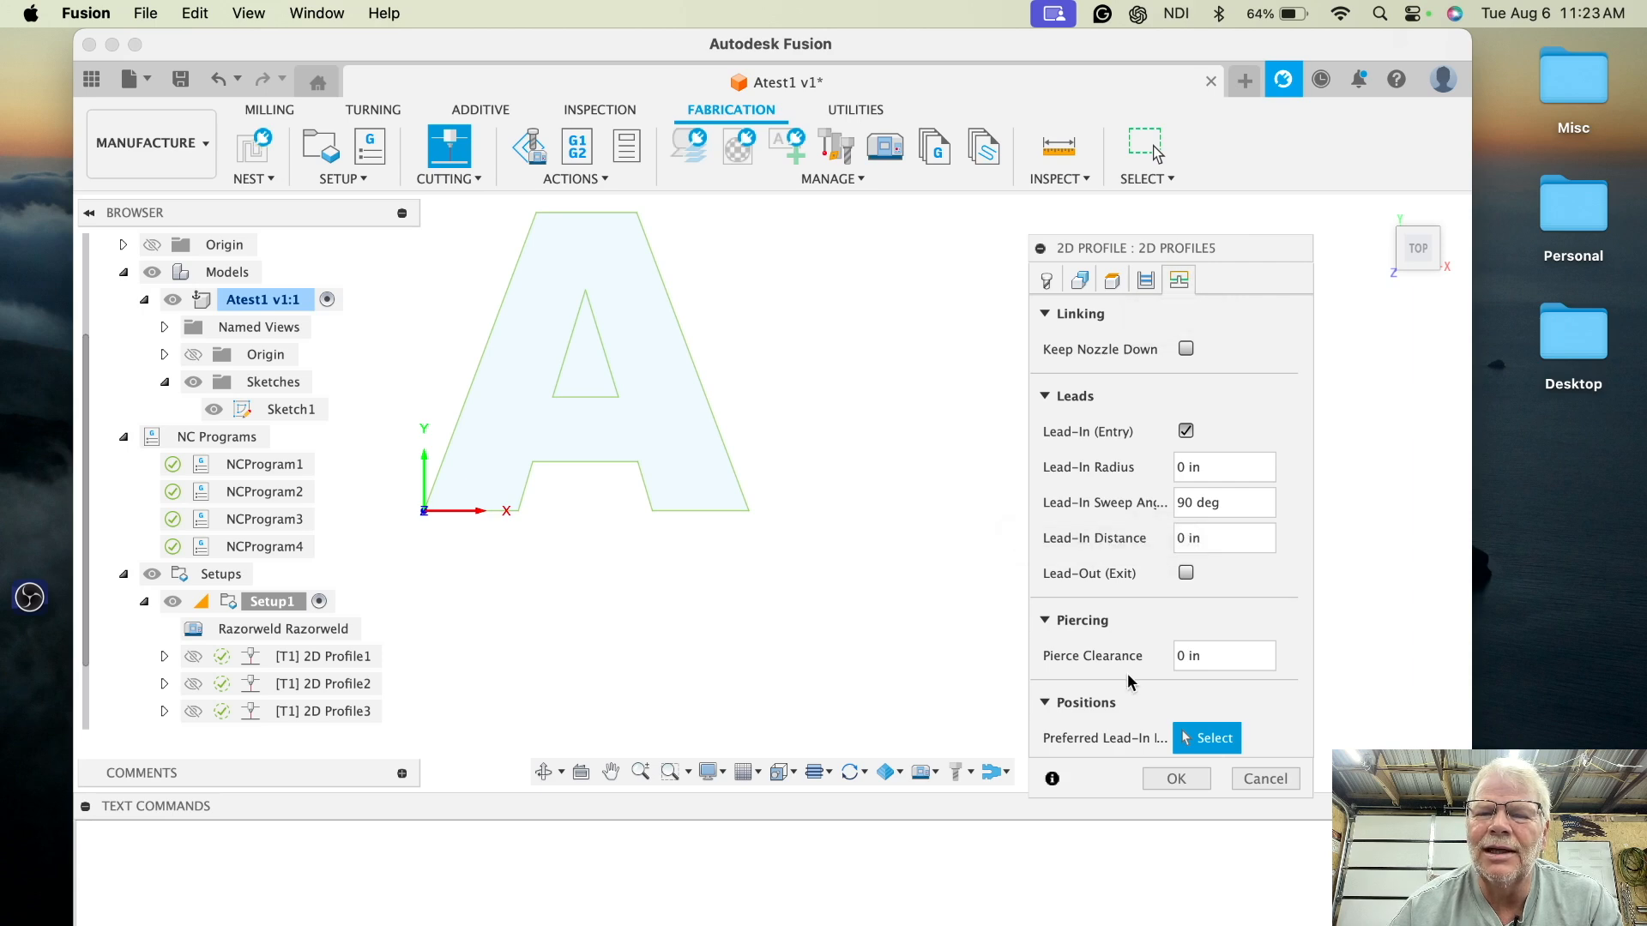
pyautogui.click(1143, 281)
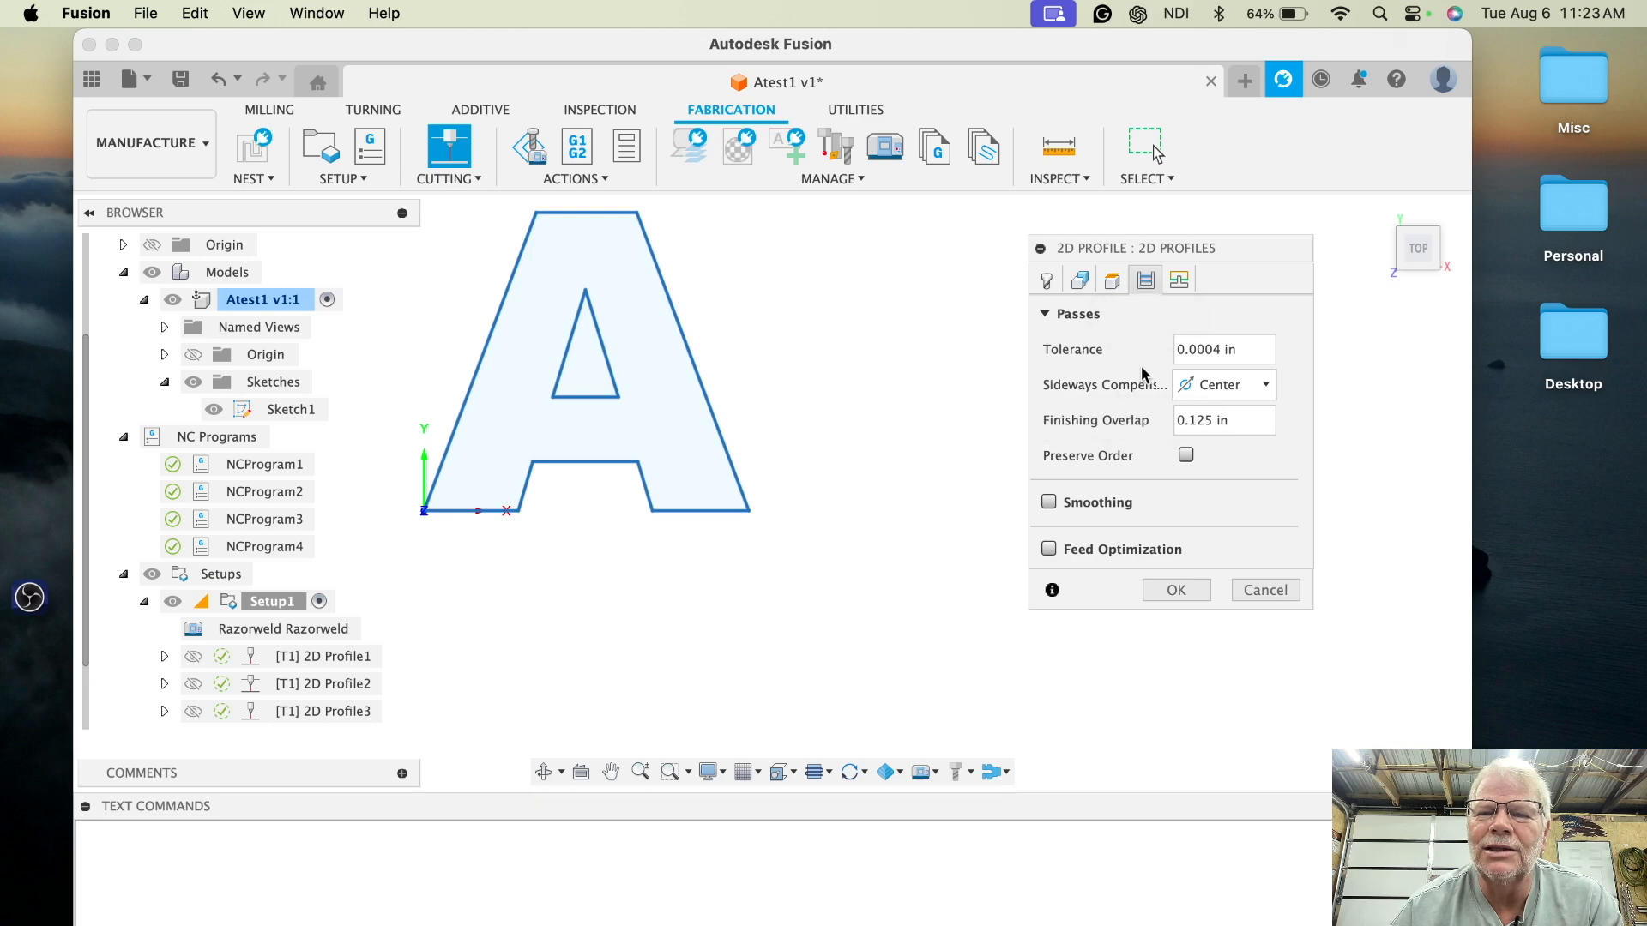
pyautogui.click(1179, 281)
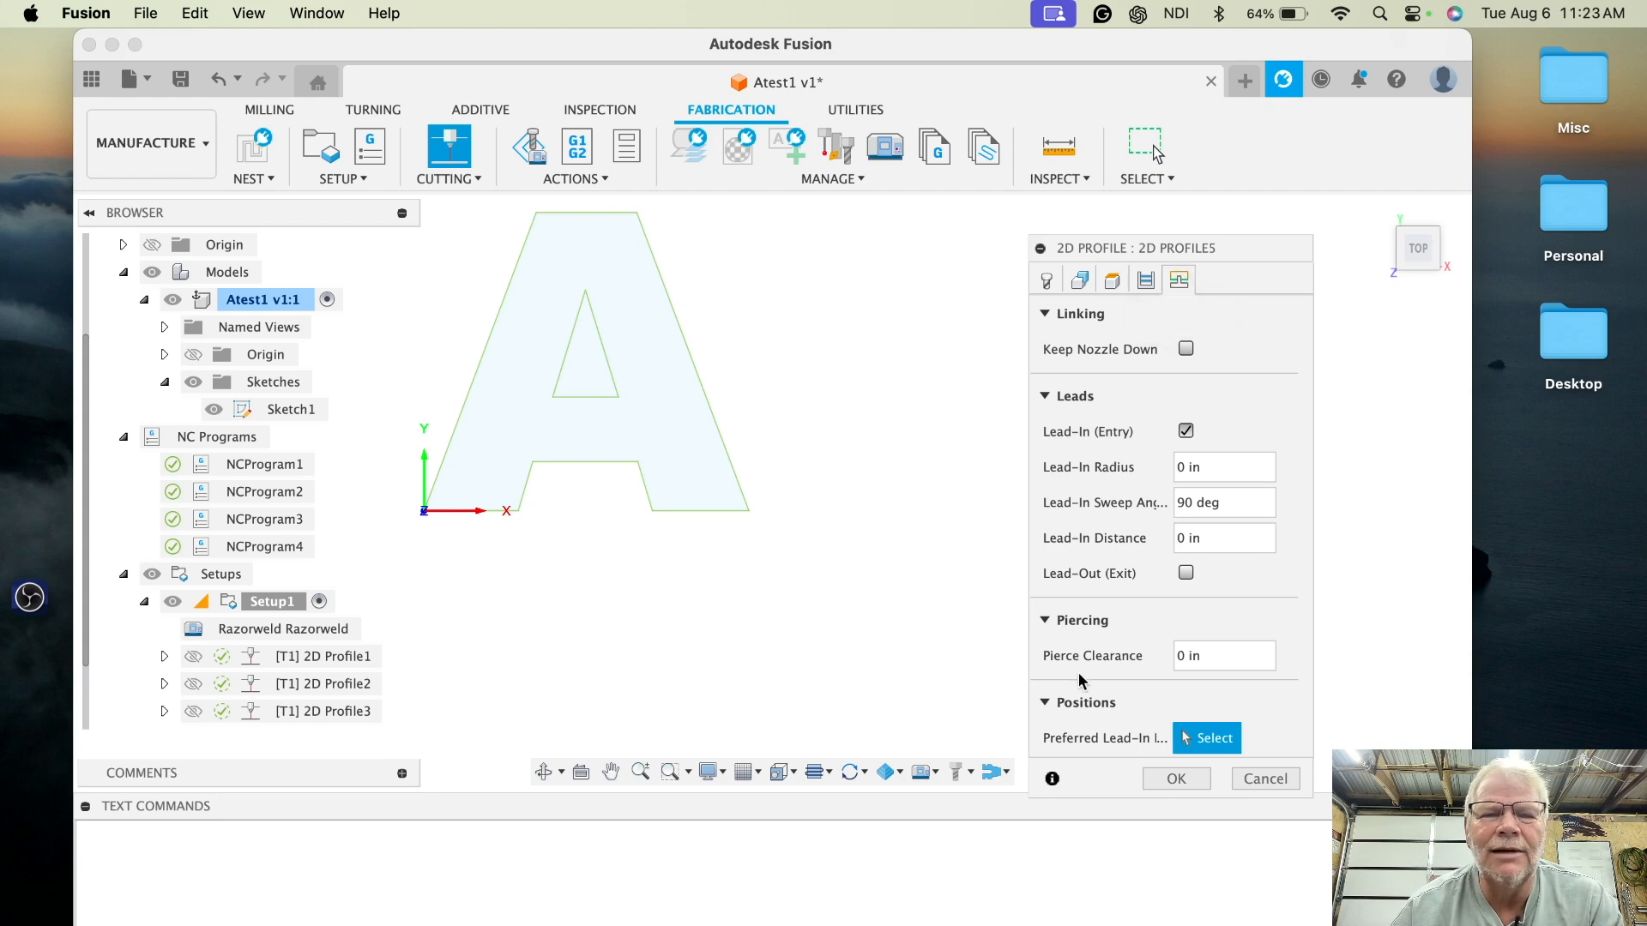
pyautogui.click(1175, 778)
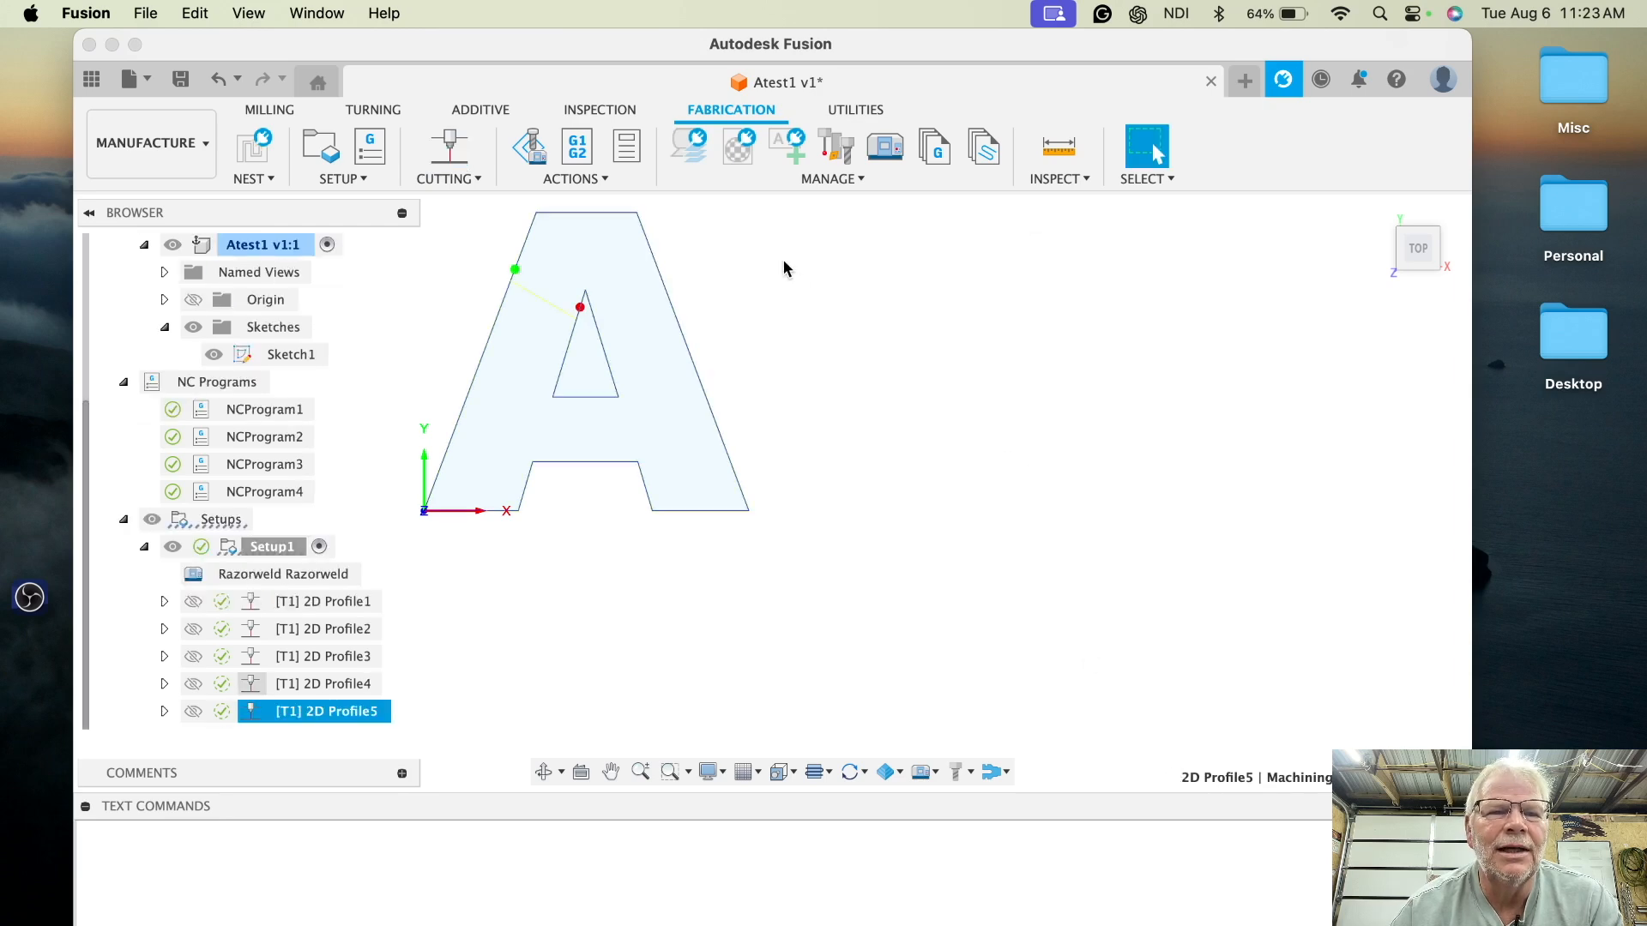
# - Create a new NC program and set its cut height post property to 0.25 in
pyautogui.click(371, 150)
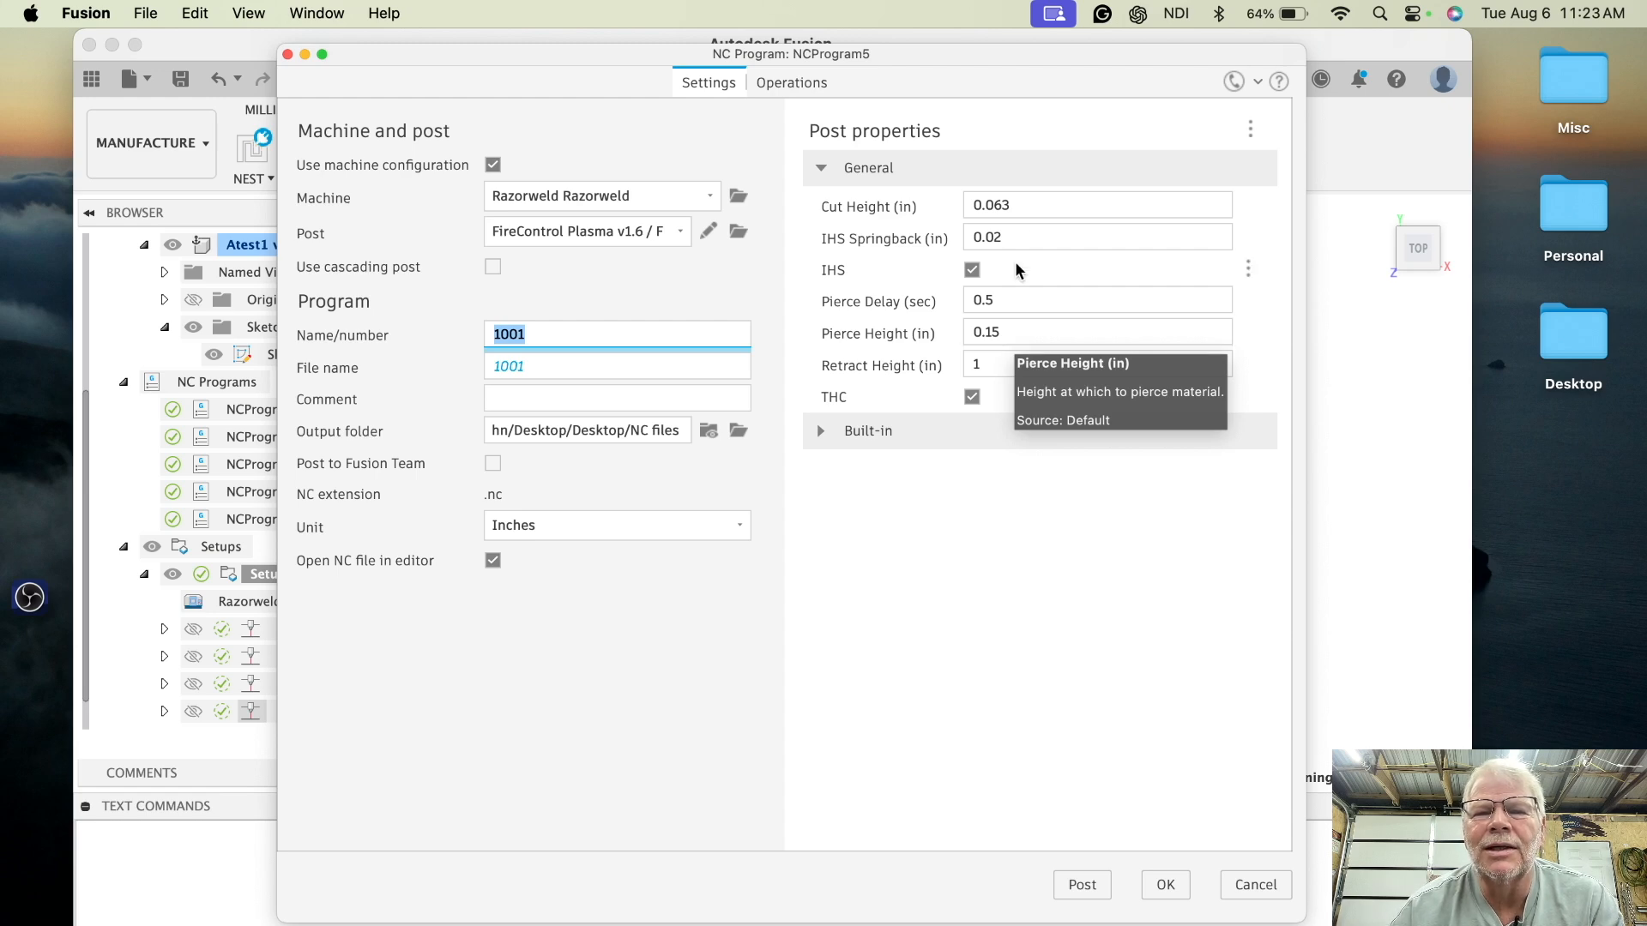
pyautogui.click(1026, 205)
pyautogui.press('BackSpace')
pyautogui.press('BackSpace')
pyautogui.press('BackSpace')
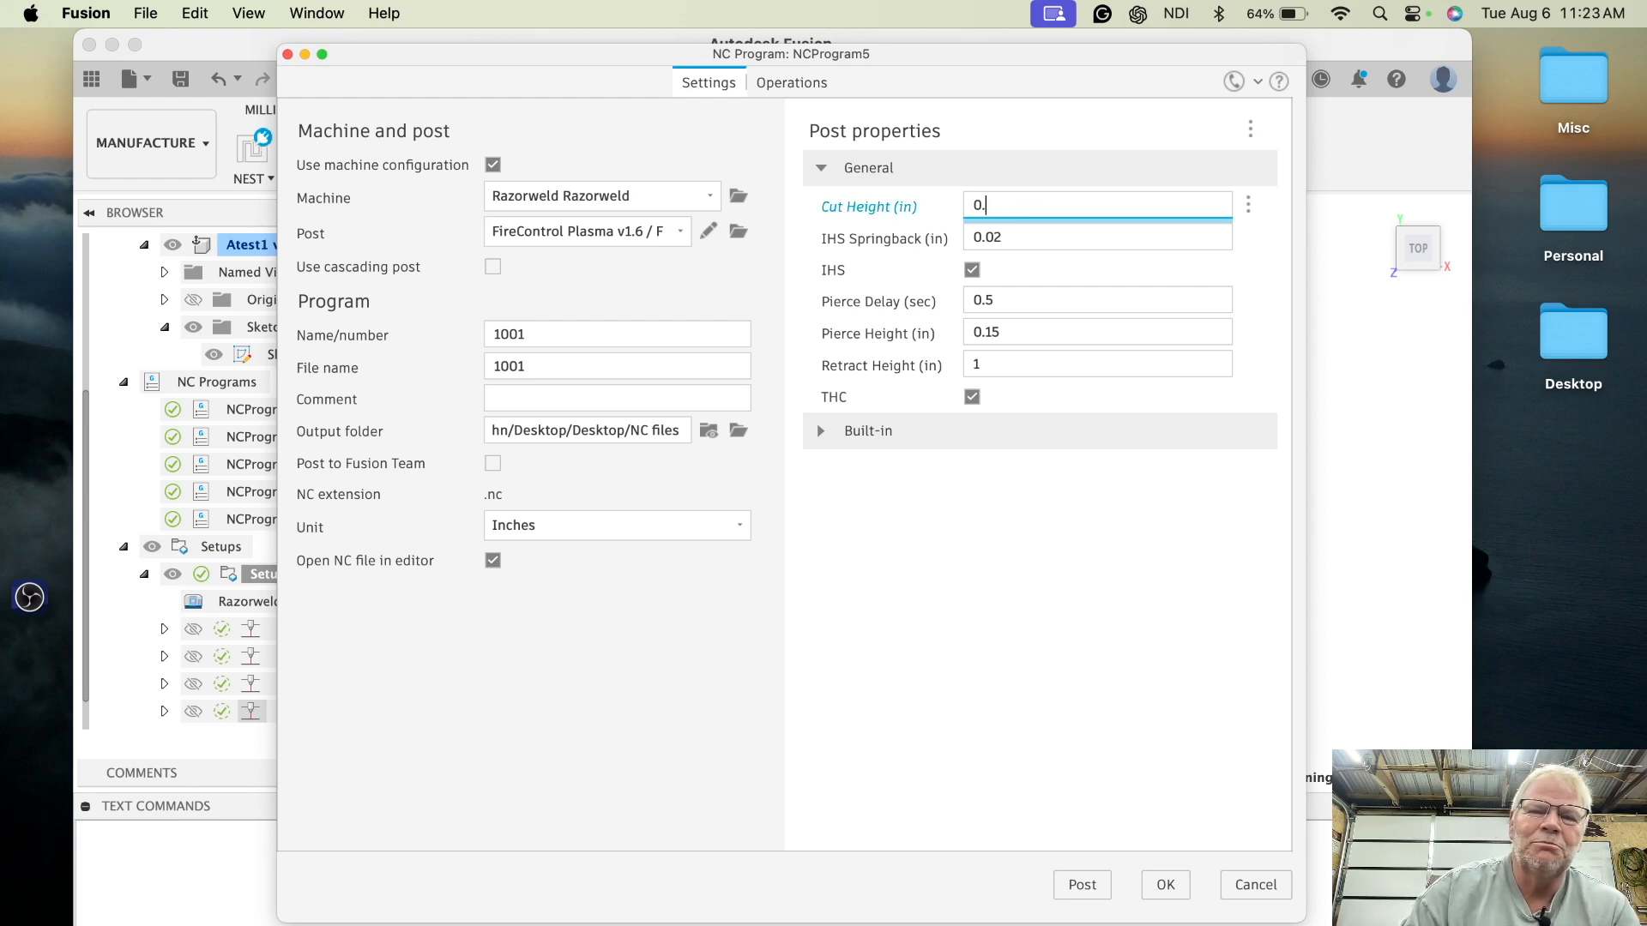
pyautogui.write('25')
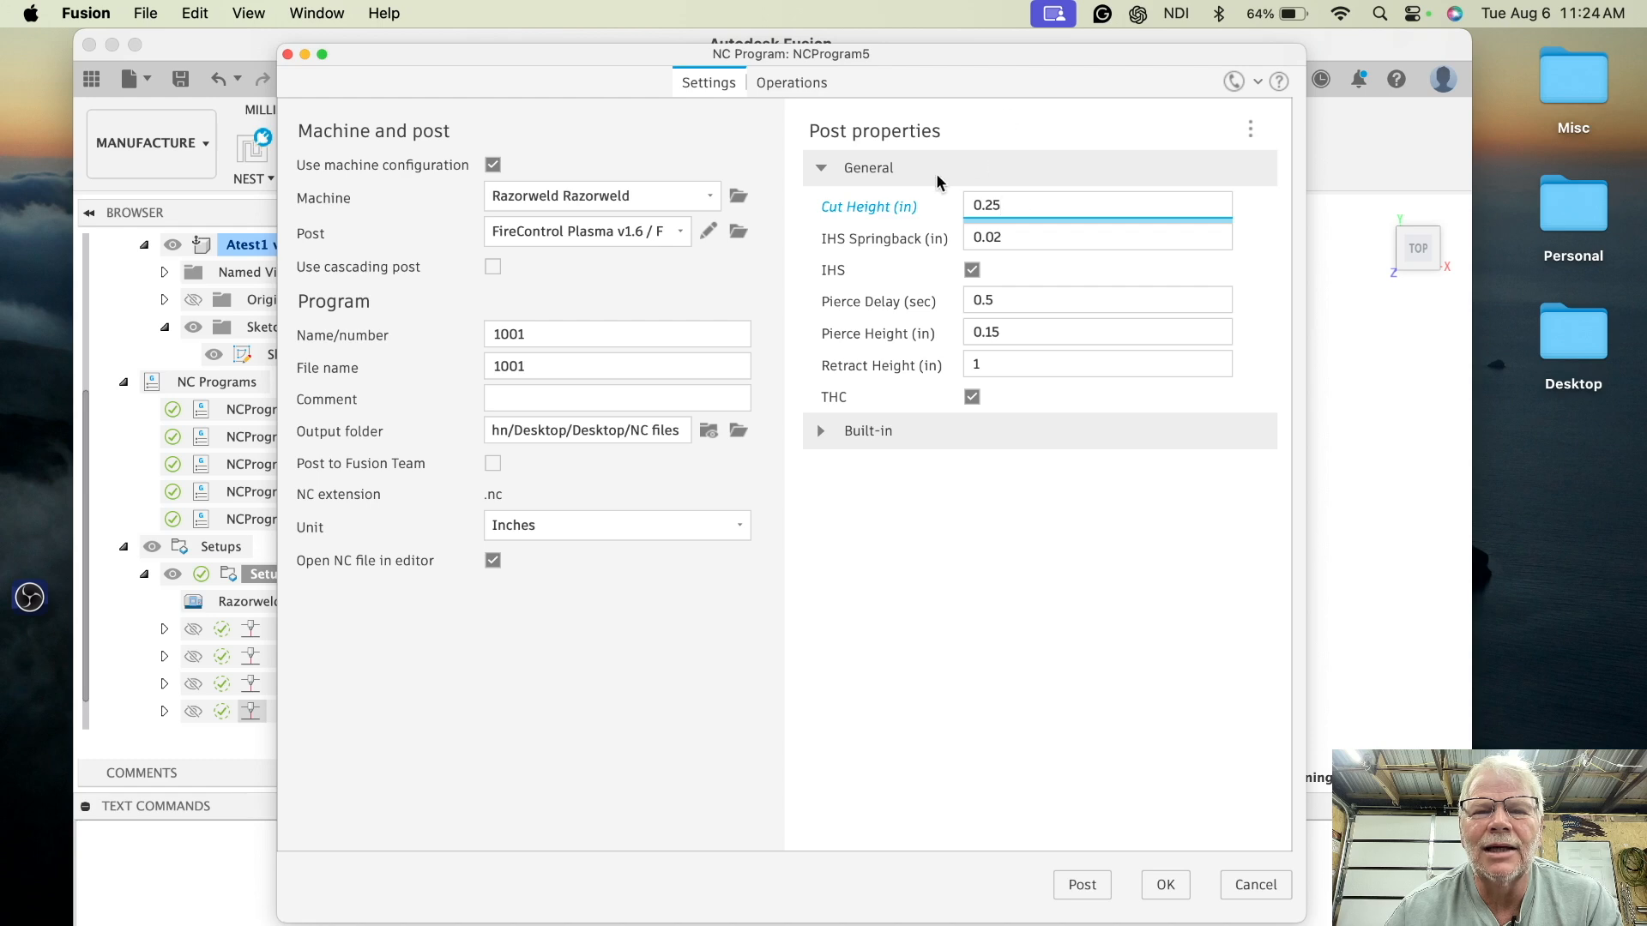
# - Name the NC program Atest5Cutheight.25, post it, and close the resulting NC file to return to Fusion
pyautogui.moveTo(601, 337); pyautogui.dragTo(476, 340)
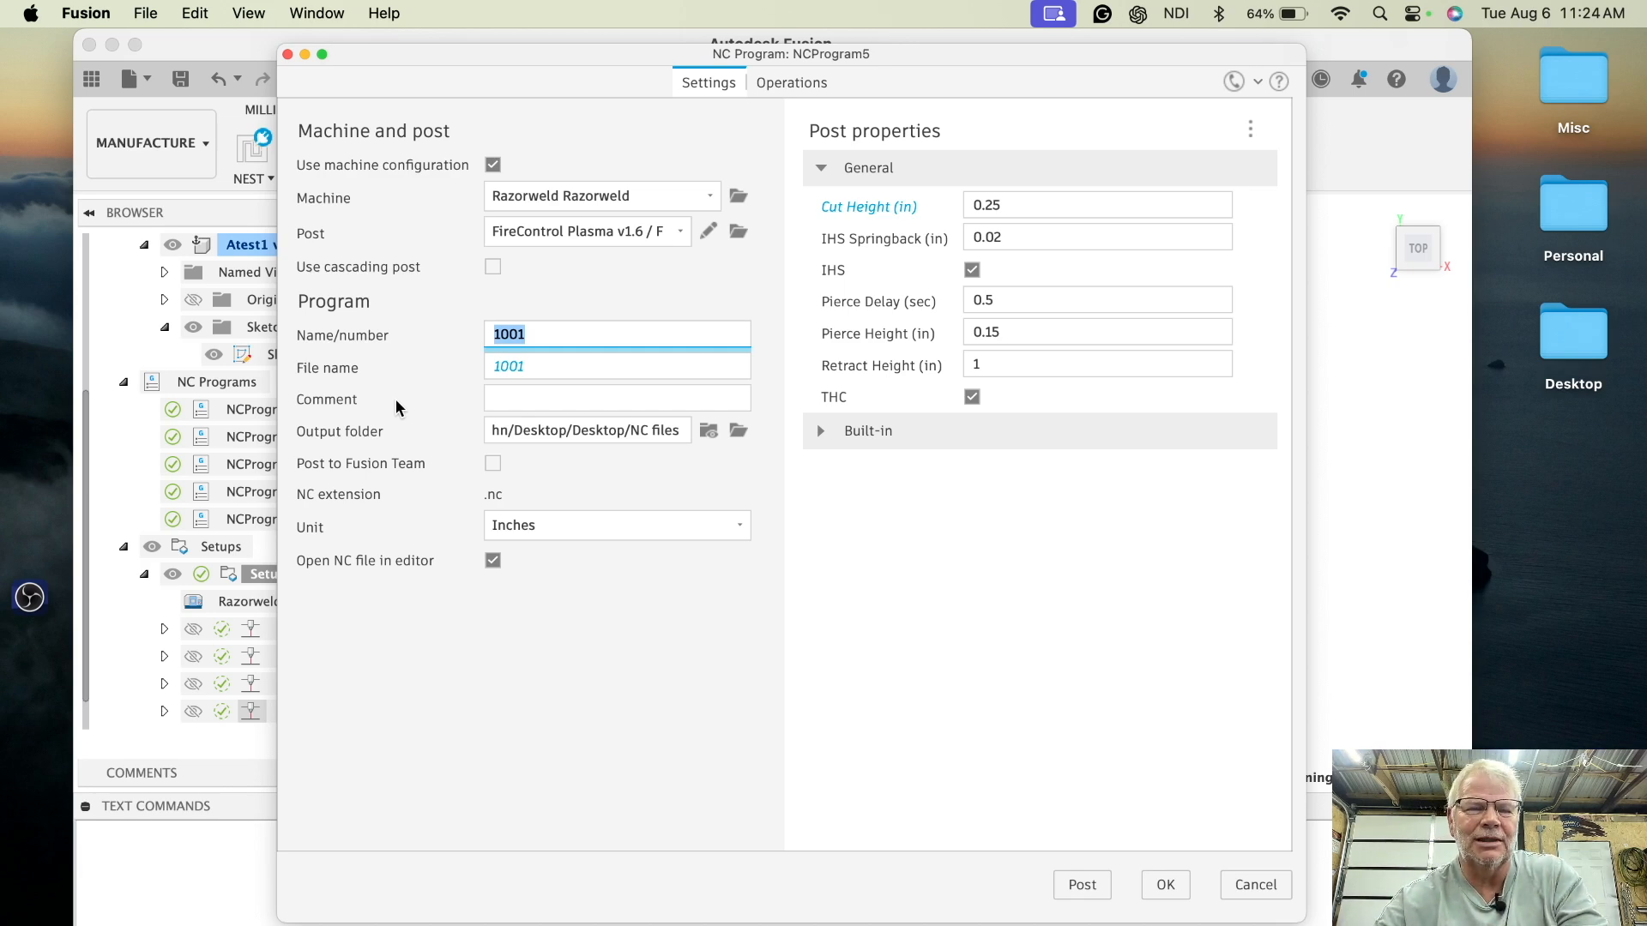
pyautogui.write('Ate')
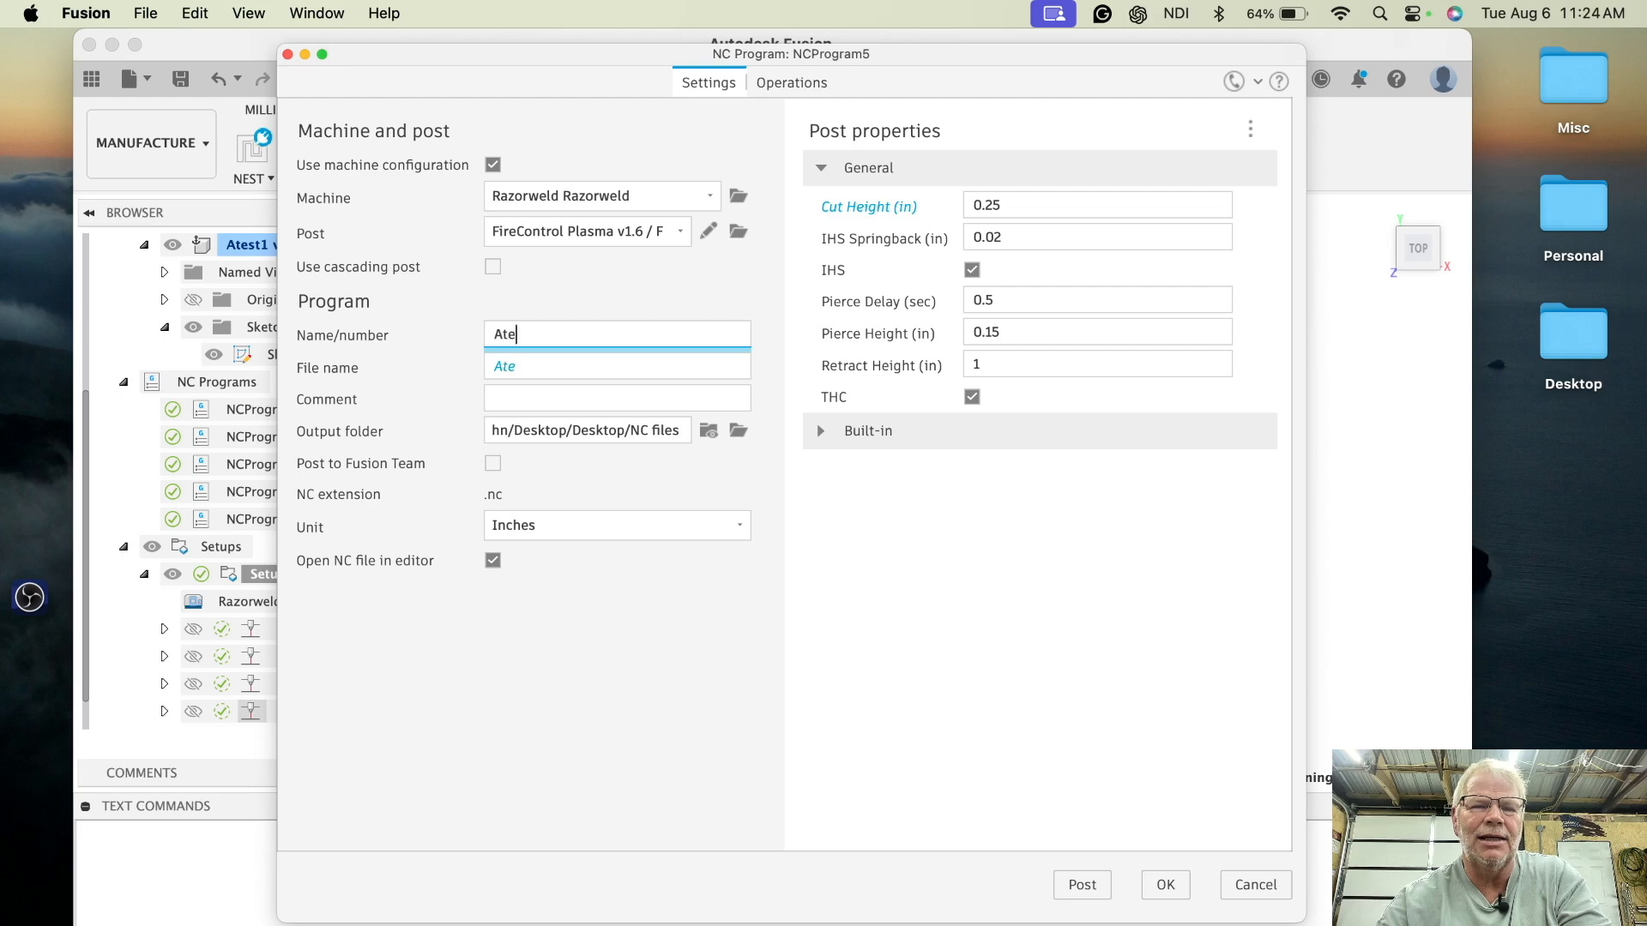
pyautogui.write('st5')
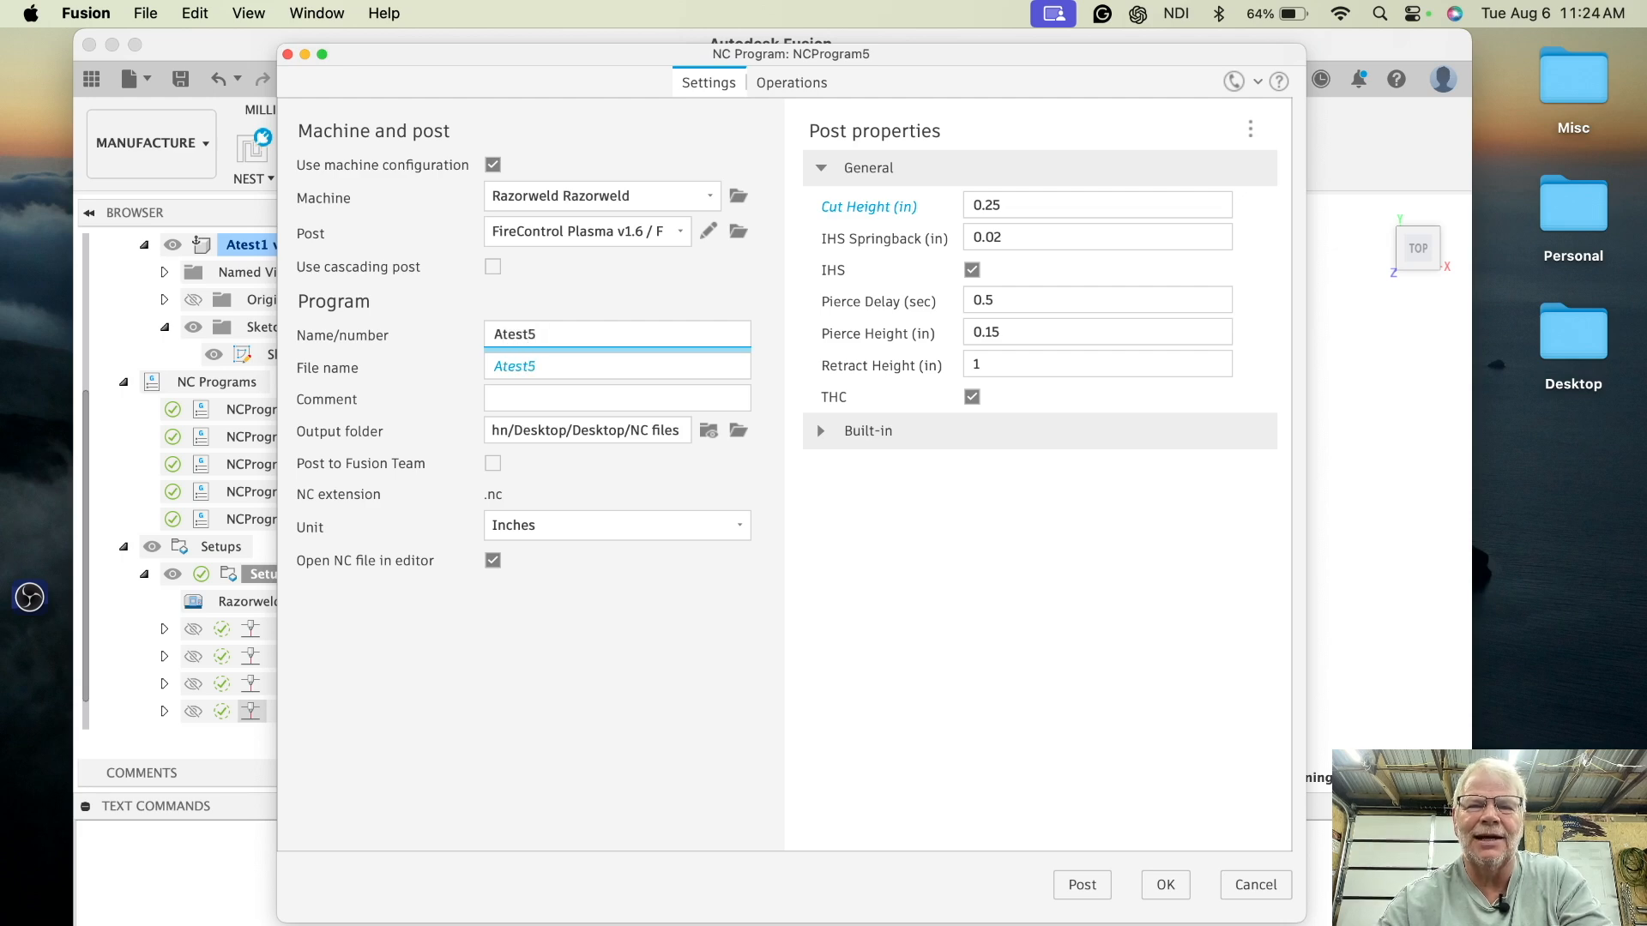
pyautogui.write('Cut')
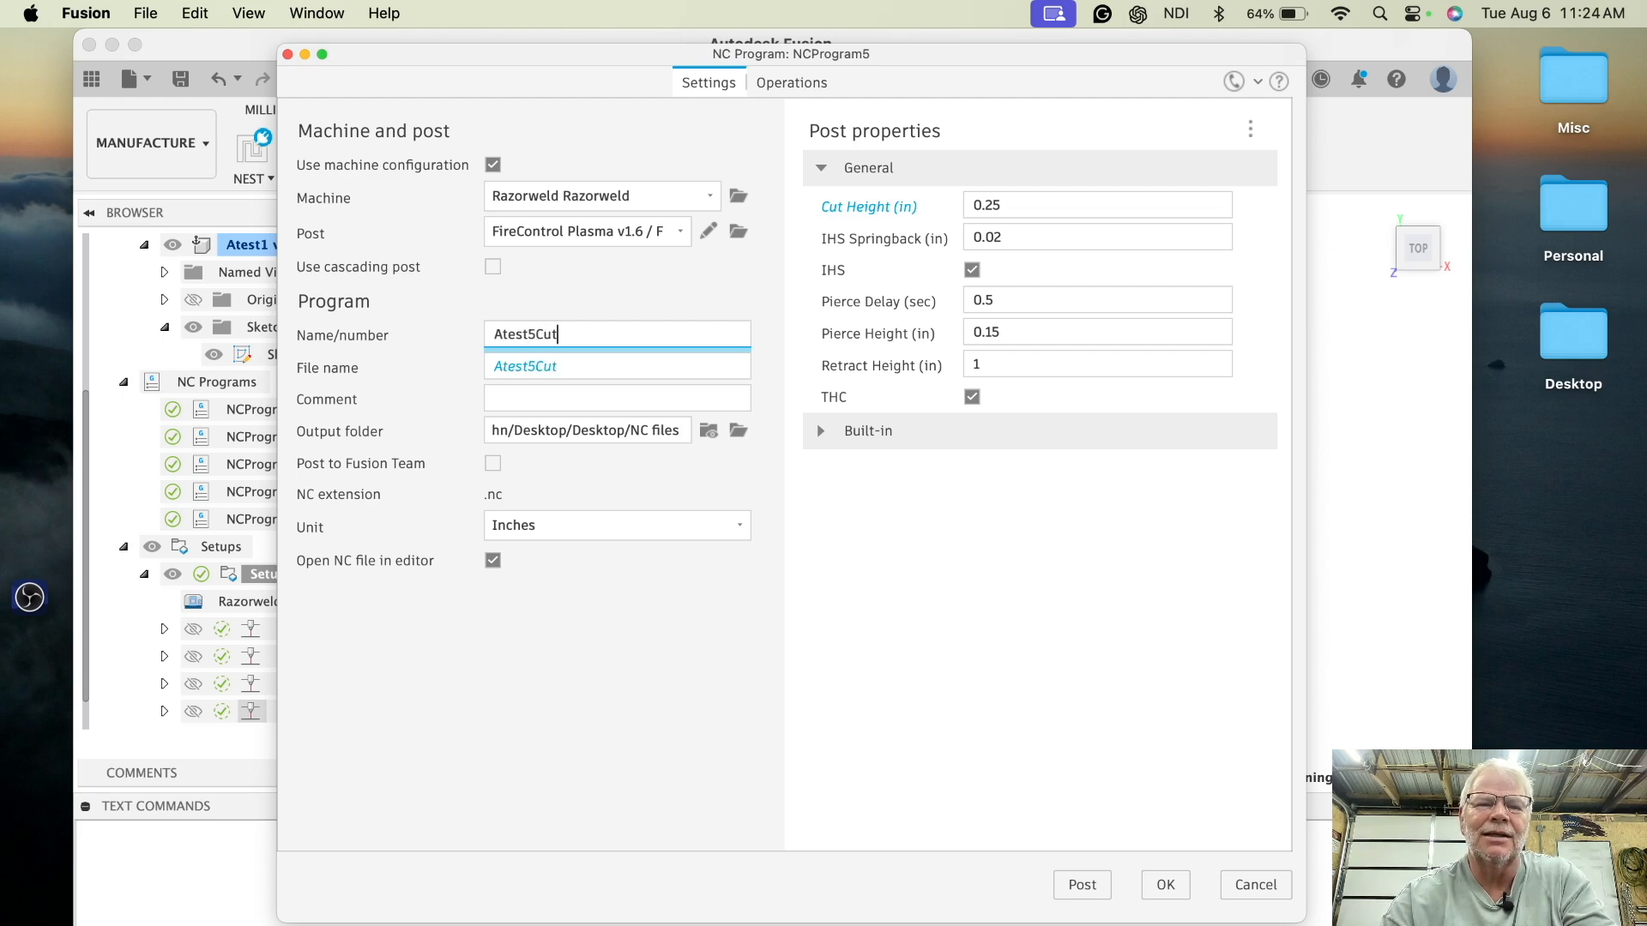
pyautogui.write('height')
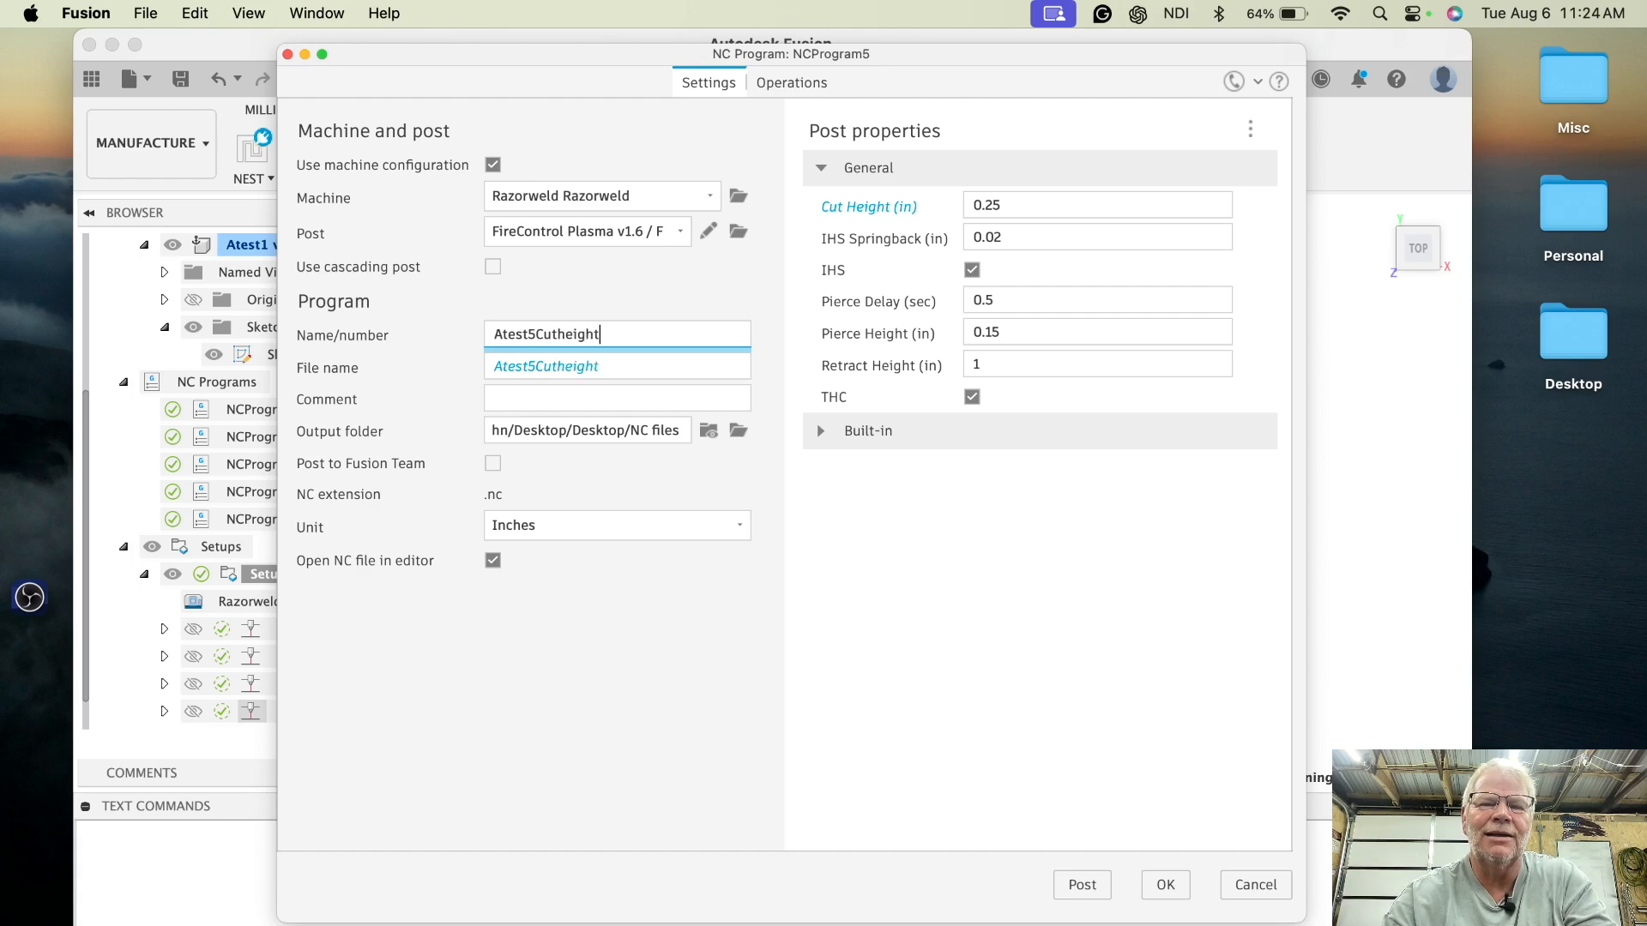
pyautogui.write('.25')
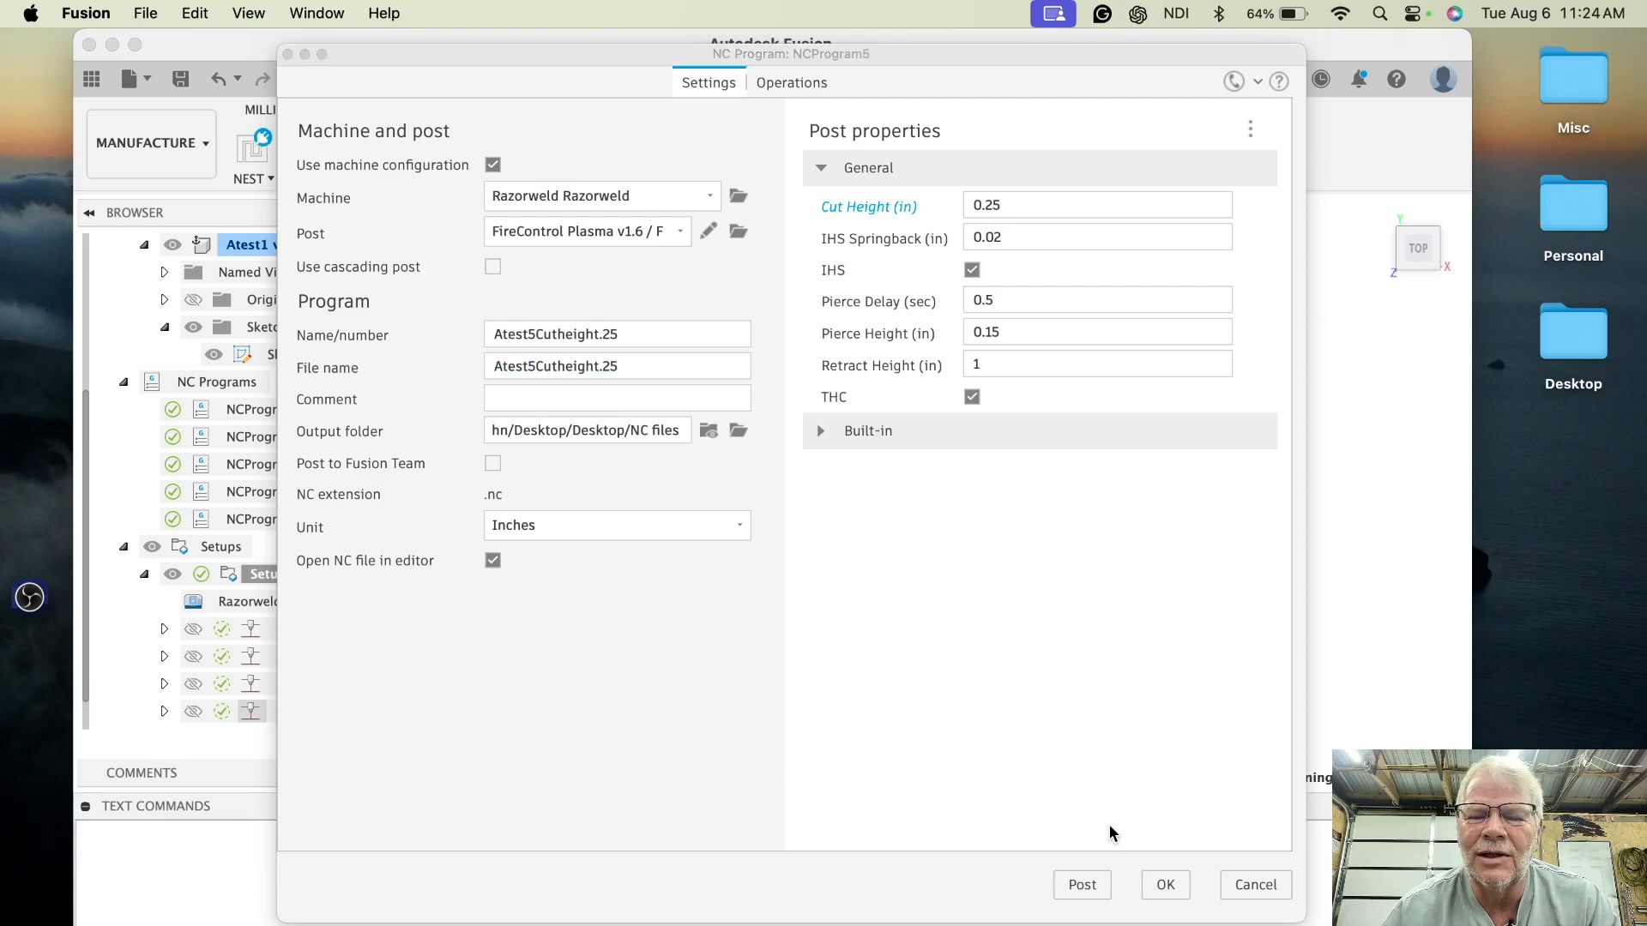
pyautogui.click(1083, 885)
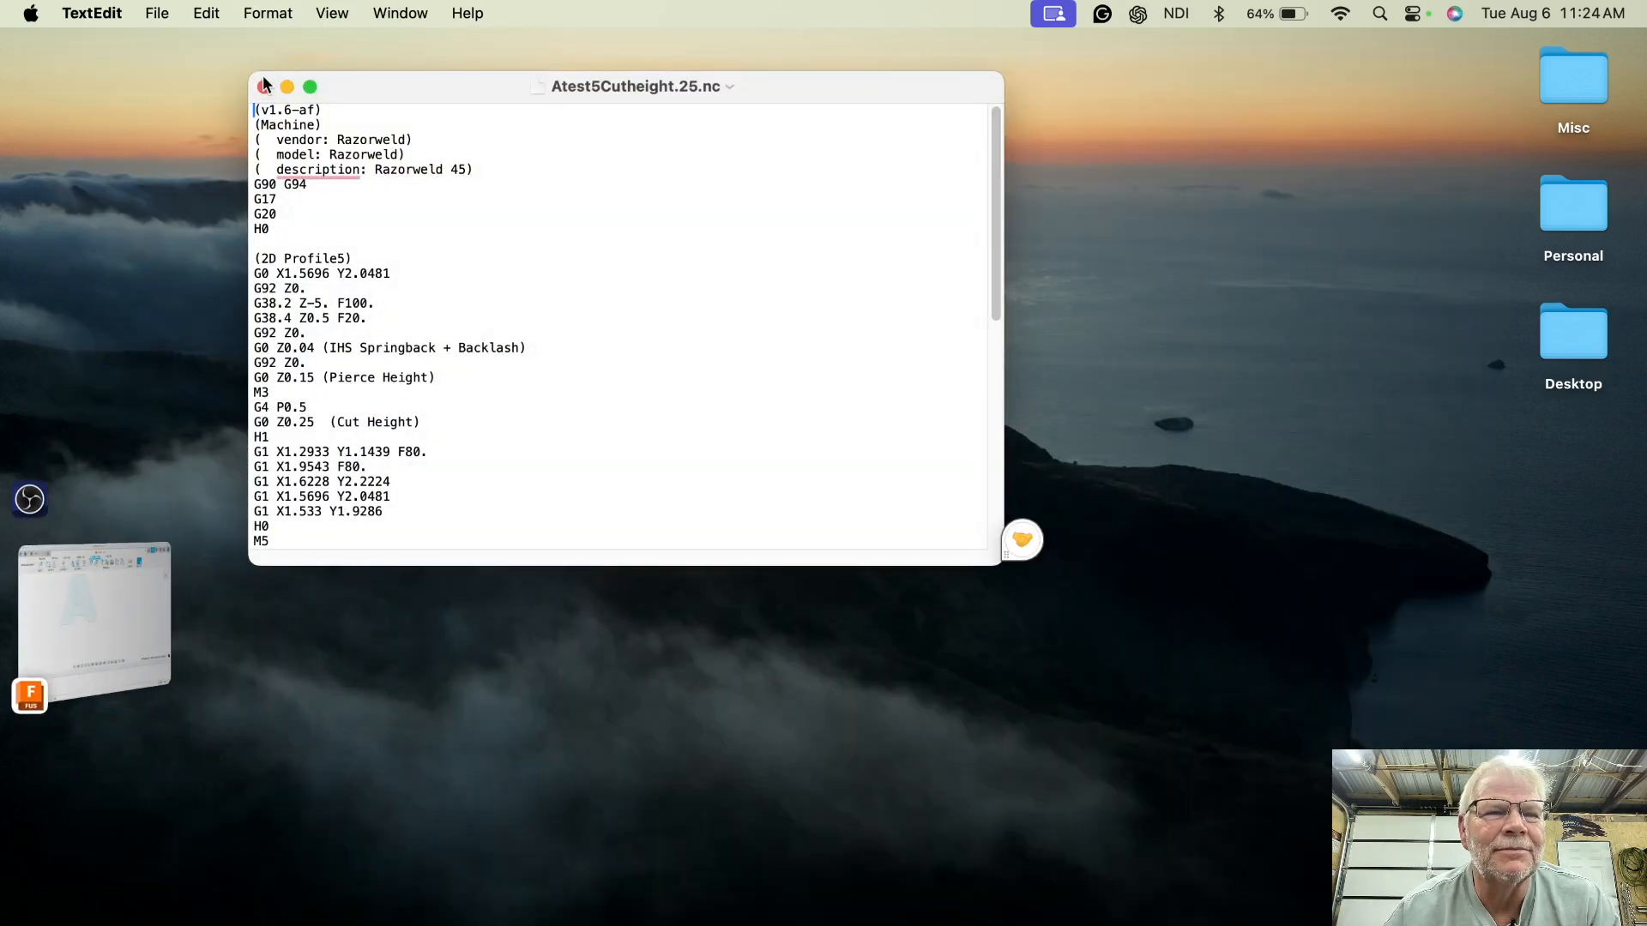
pyautogui.click(265, 86)
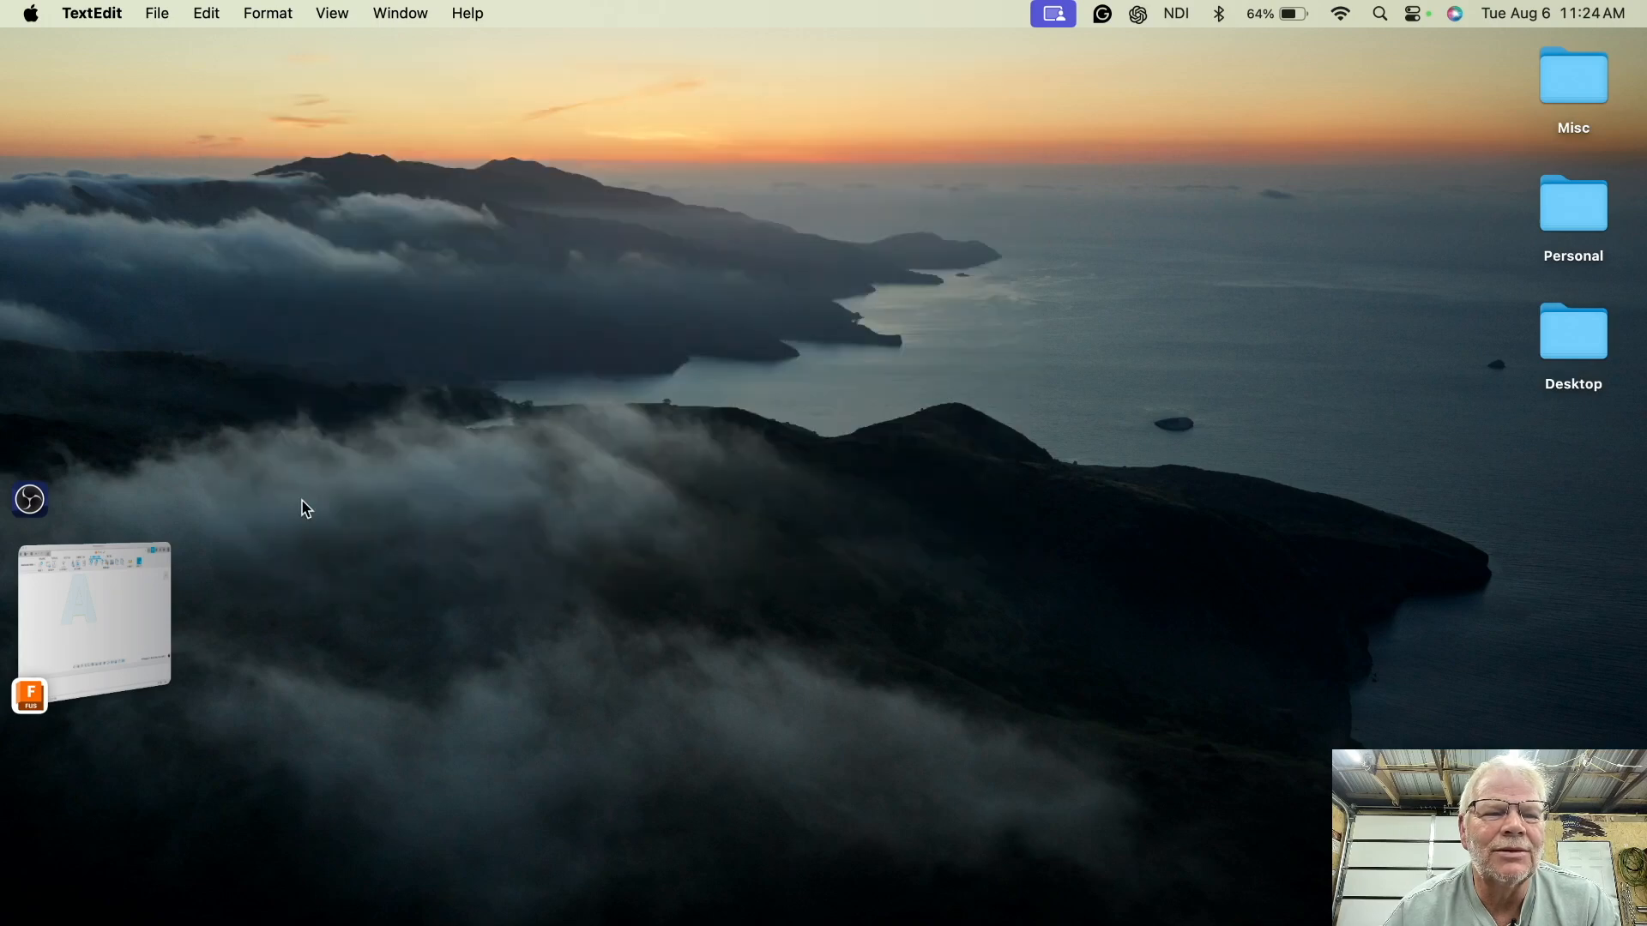
pyautogui.click(131, 615)
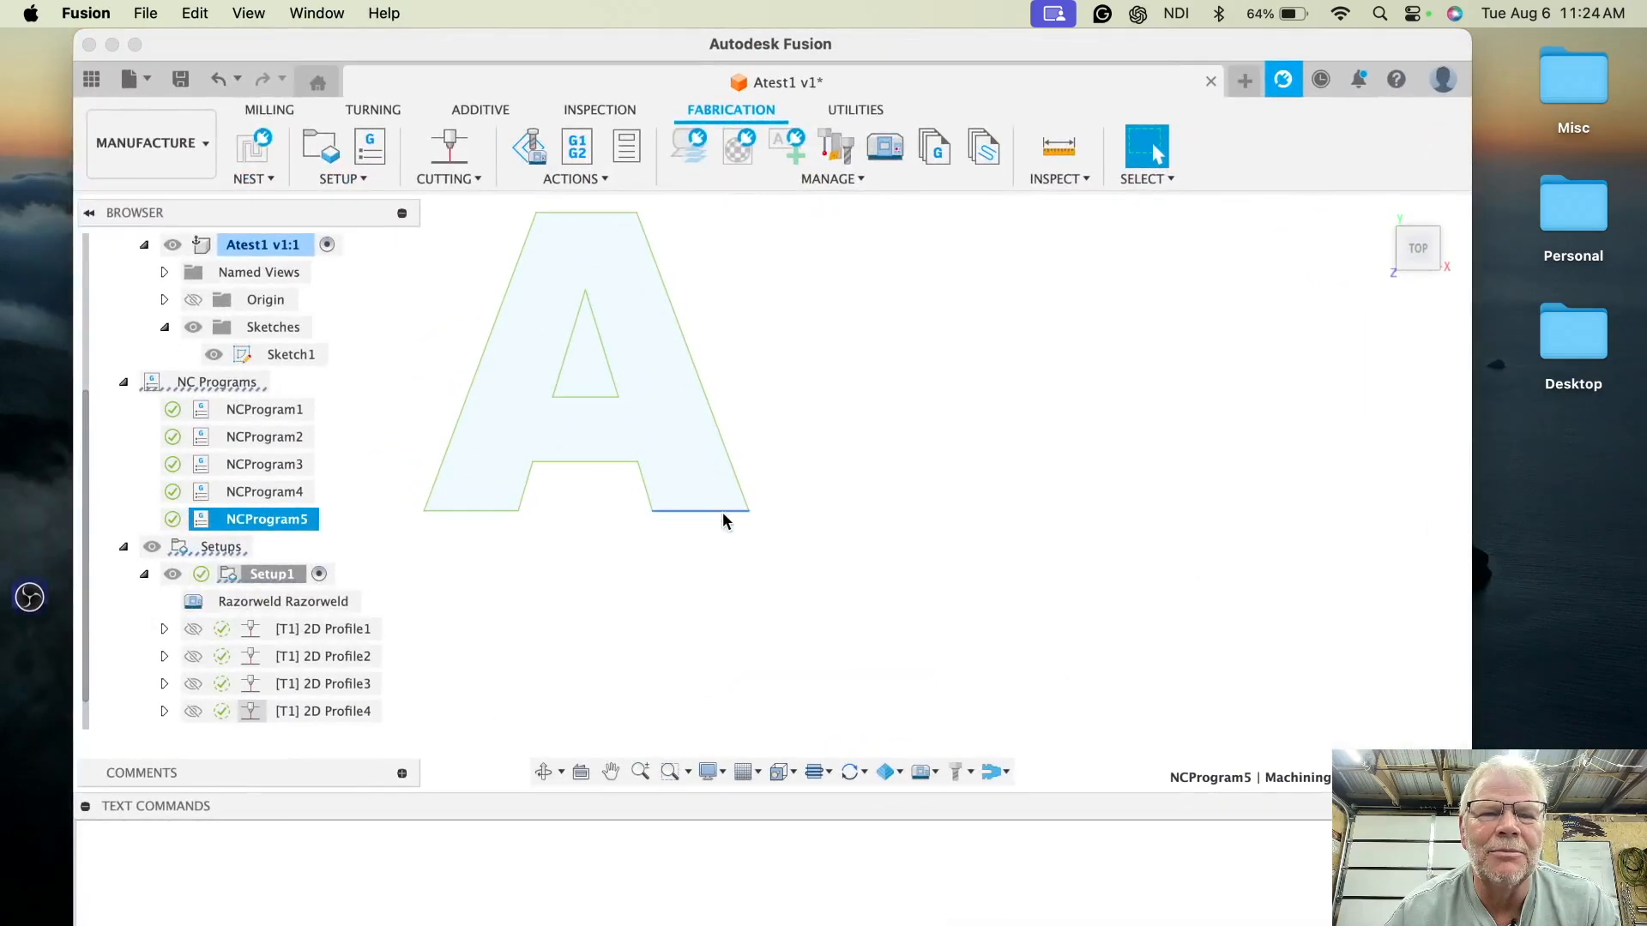
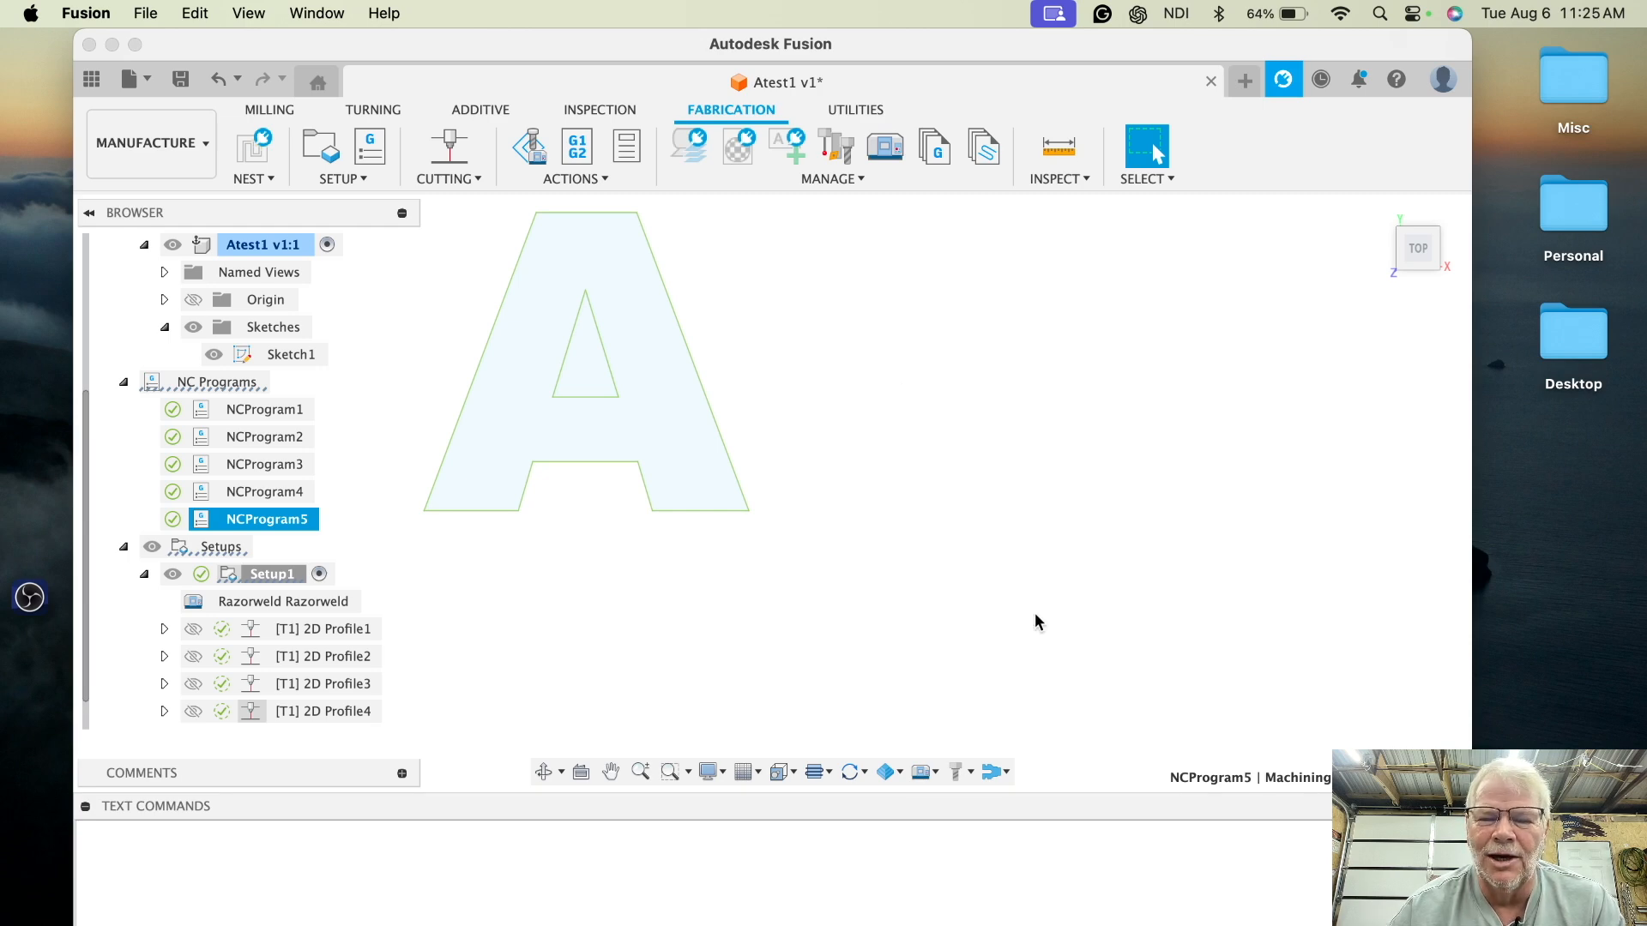
pyautogui.click(54, 482)
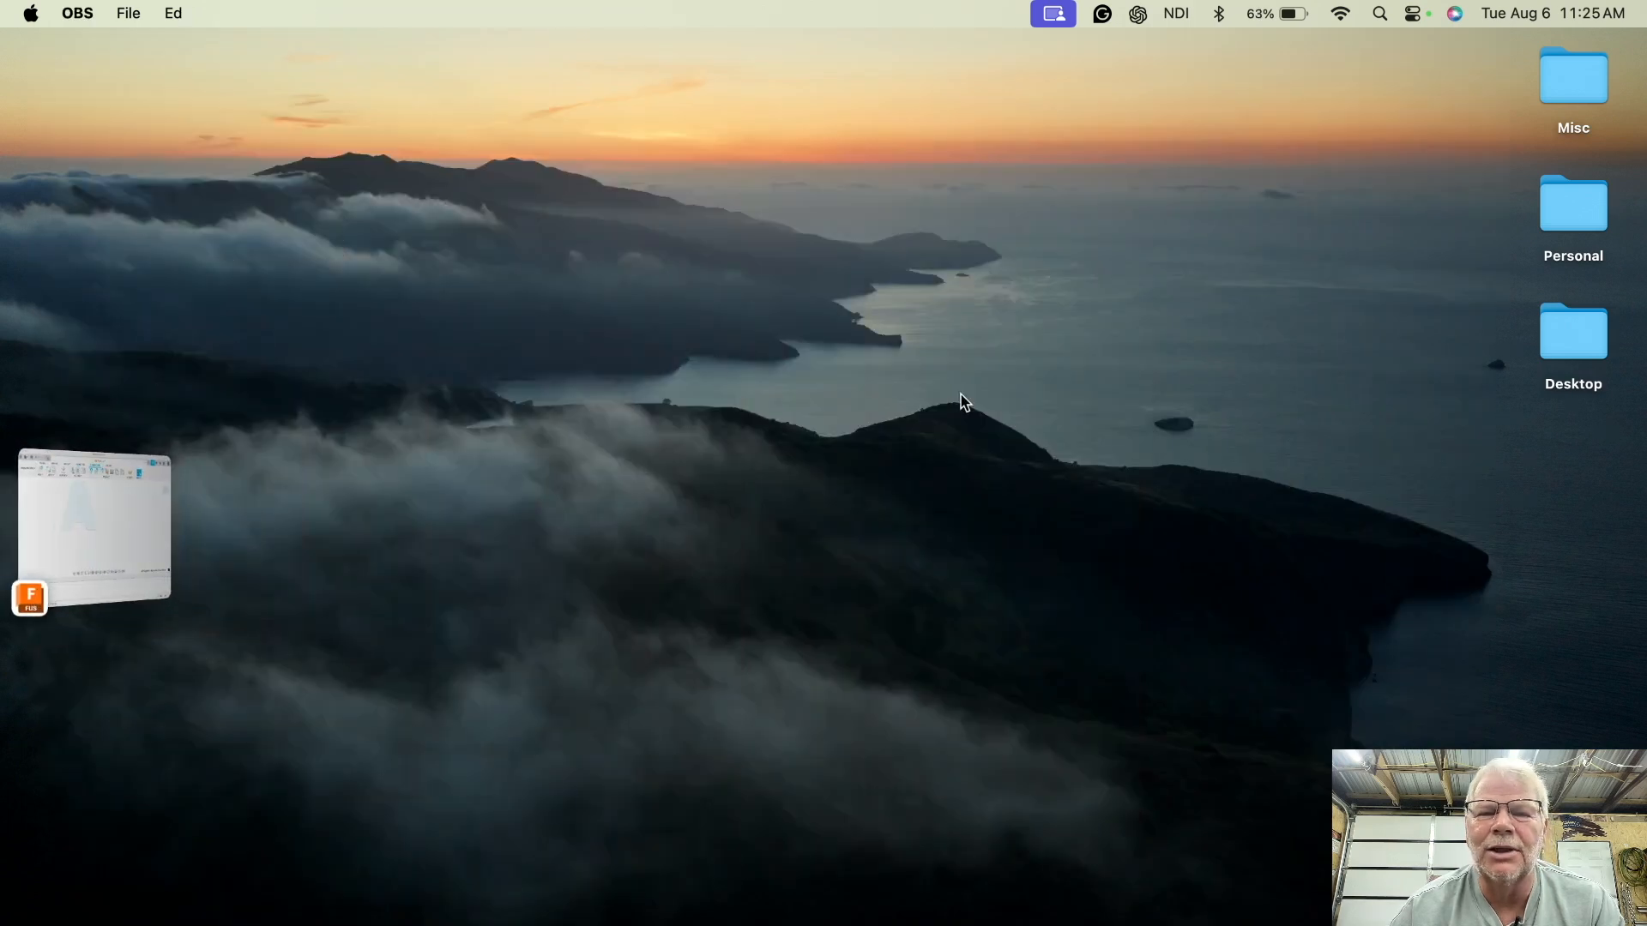